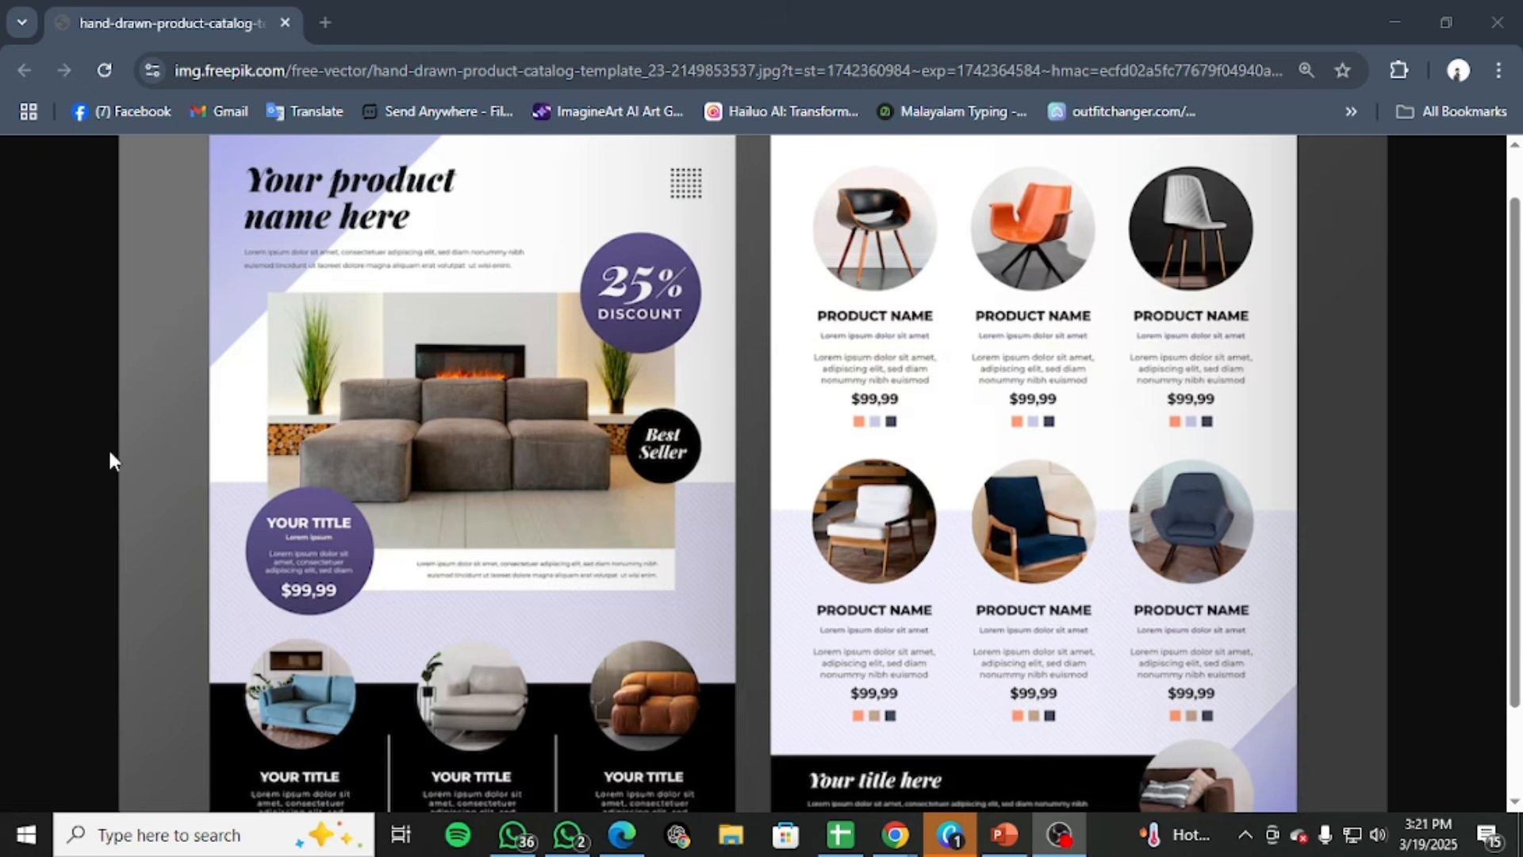
Examine the furniture catalog template's two-page layout, from the front page title and discount badge to the product grid and footer
scroll(588, 278, "up", 1)
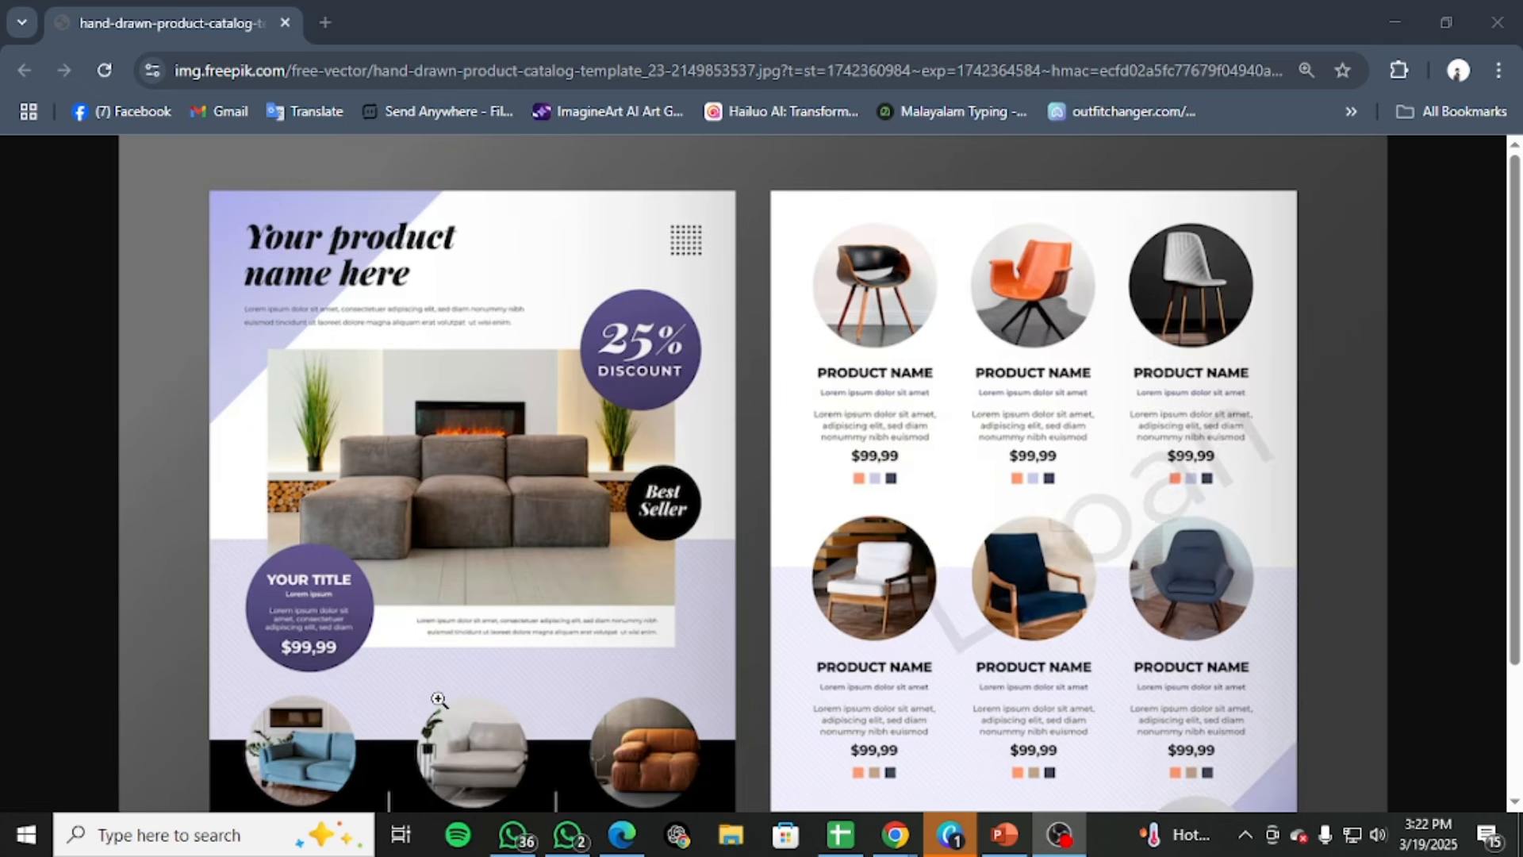
scroll(555, 599, "down", 2)
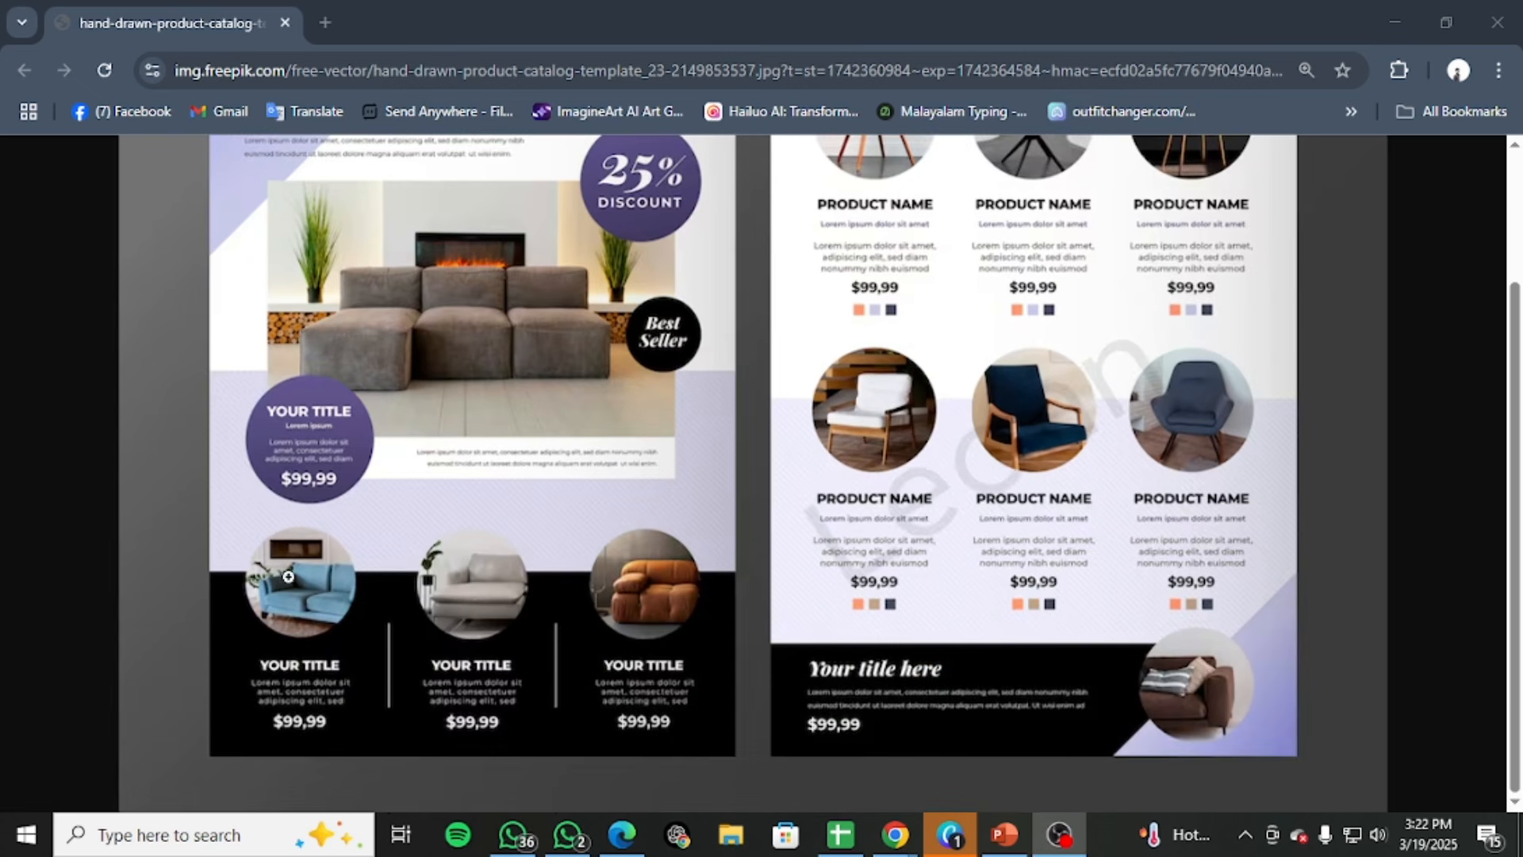
scroll(587, 432, "up", 2)
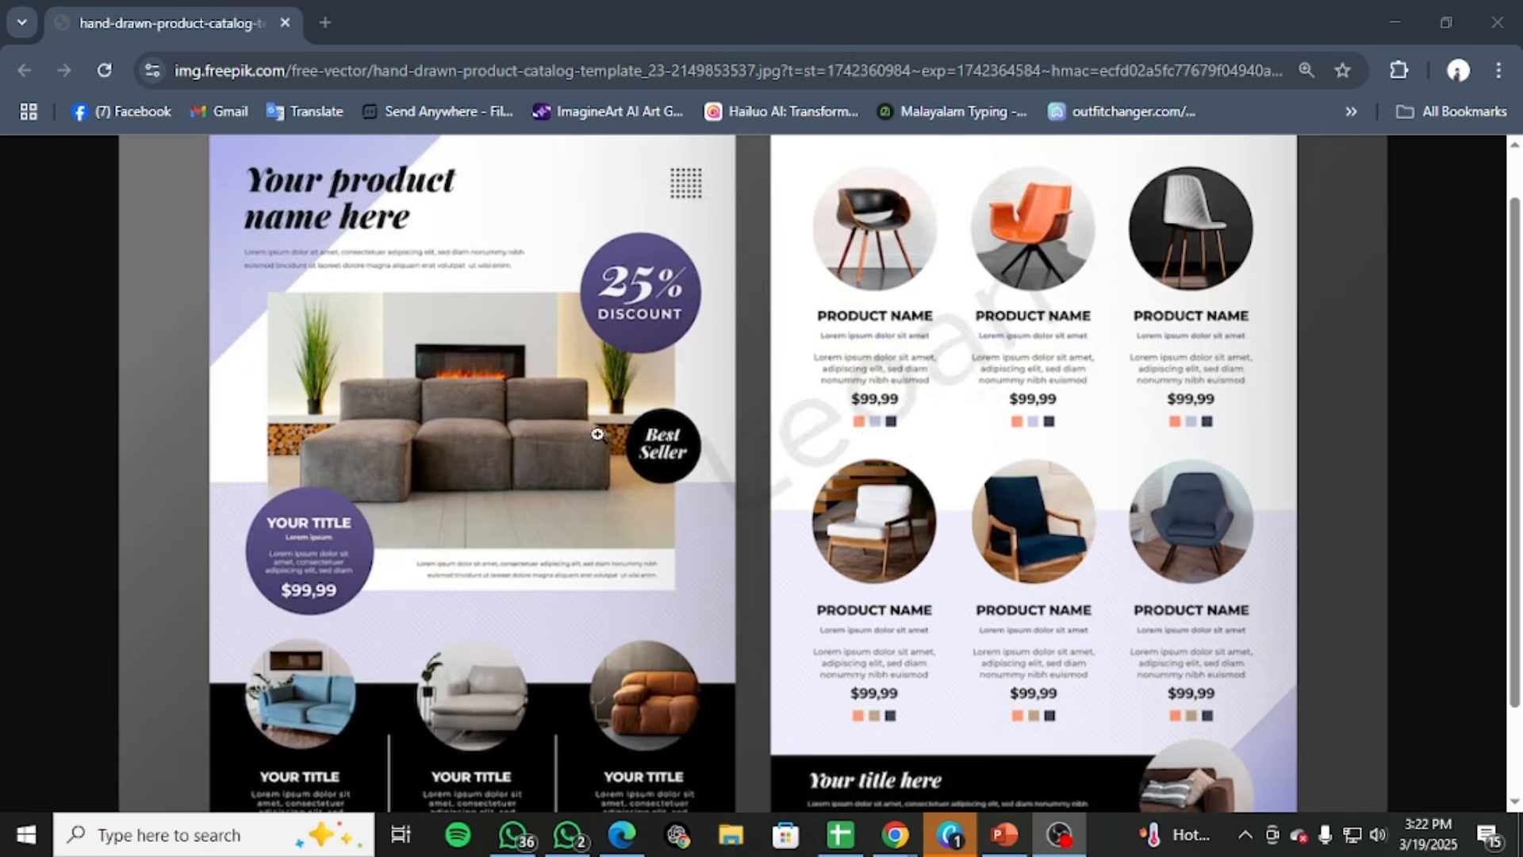
scroll(609, 436, "down", 2)
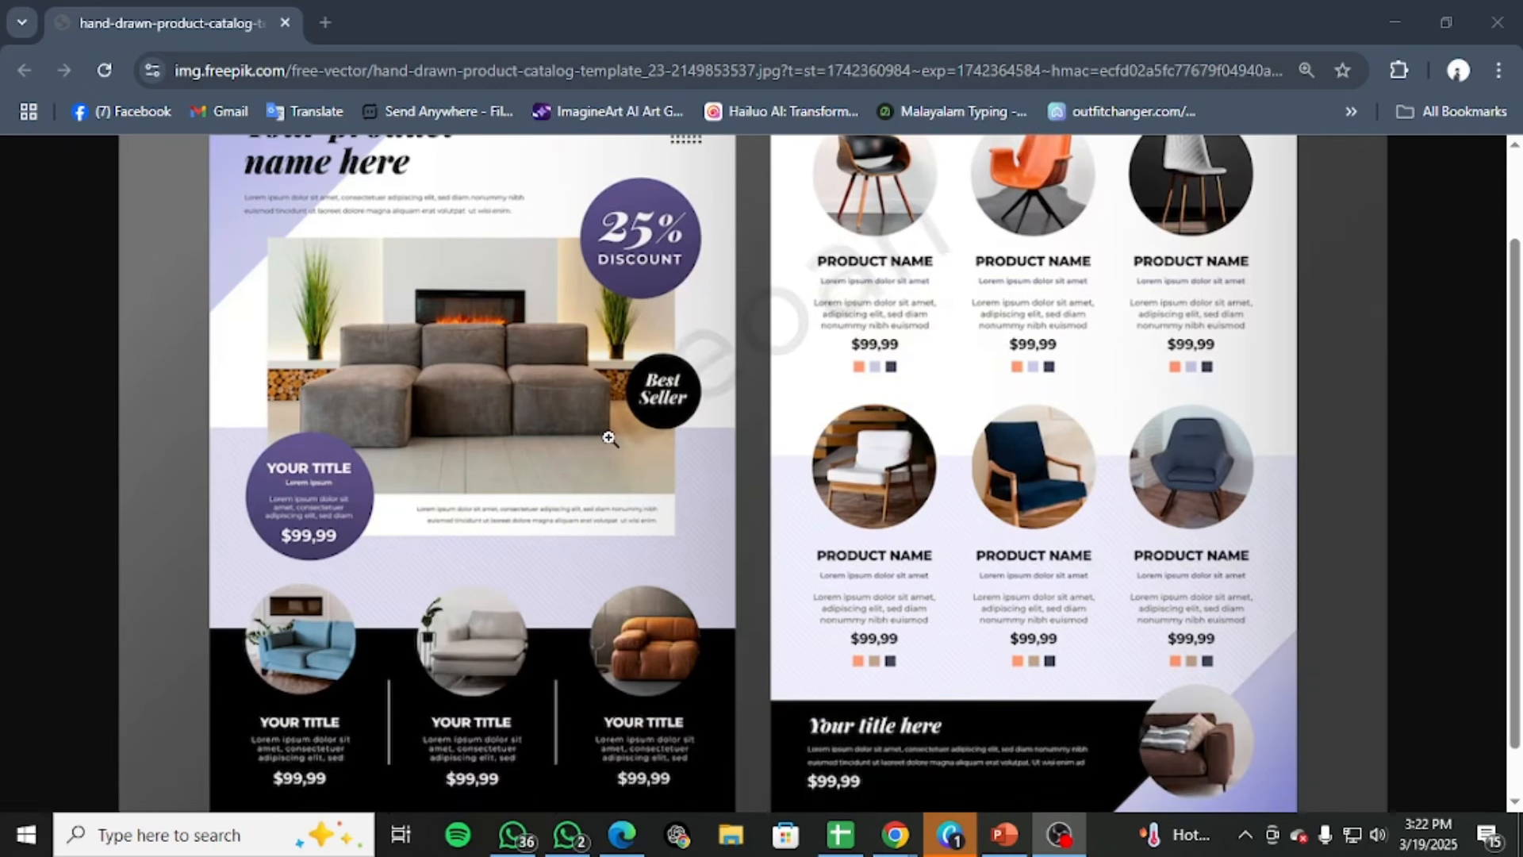
scroll(609, 437, "down", 1)
scroll(609, 436, "up", 2)
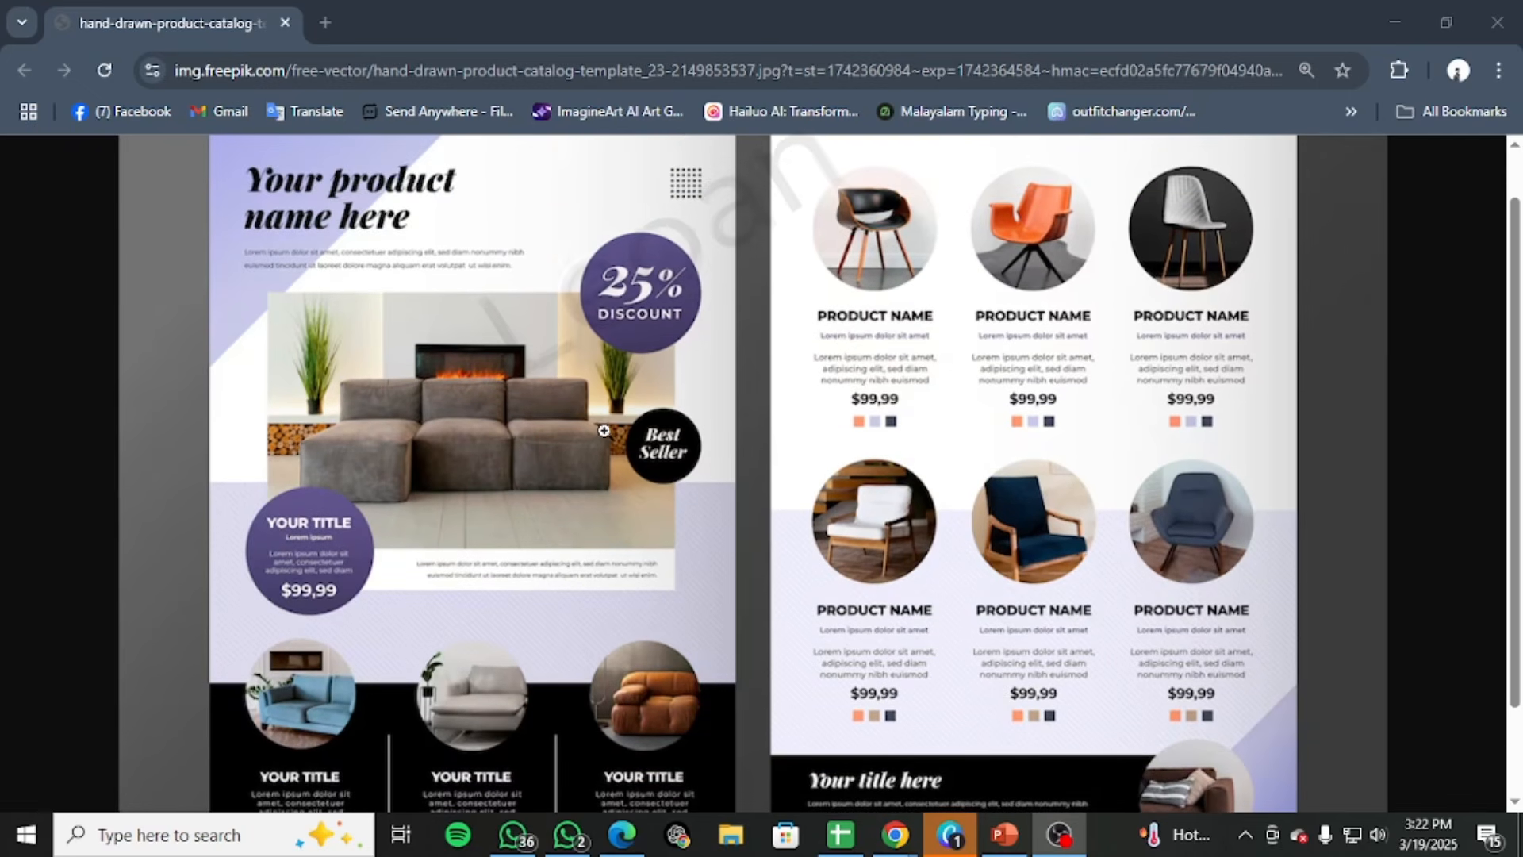
scroll(604, 431, "down", 2)
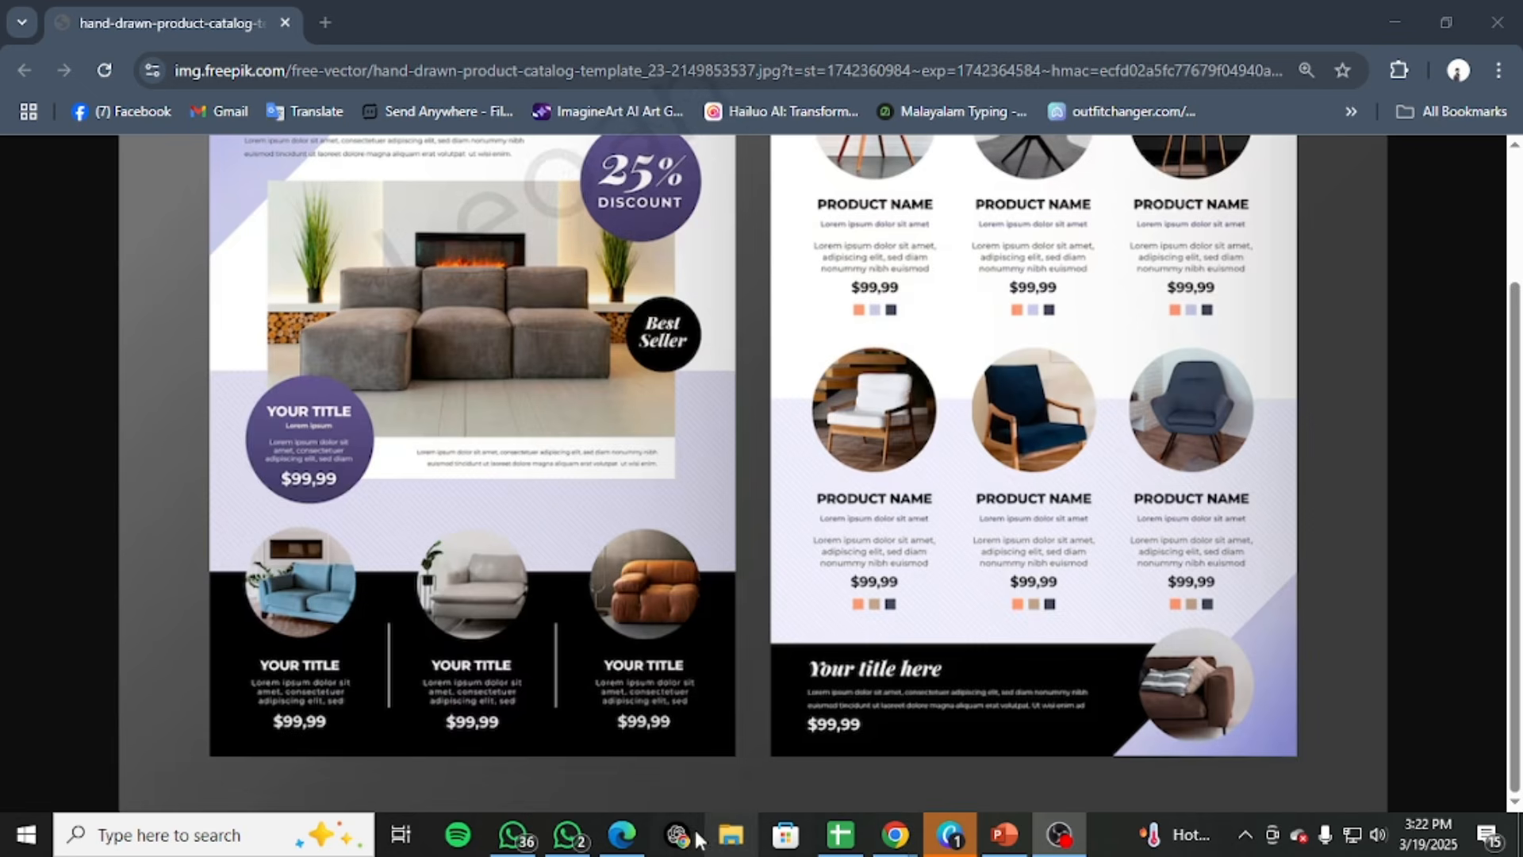
Switch to the EP 32 notes PDF in Edge and check the standard product catalog sizes table
left_click(620, 837)
scroll(721, 565, "up", 10)
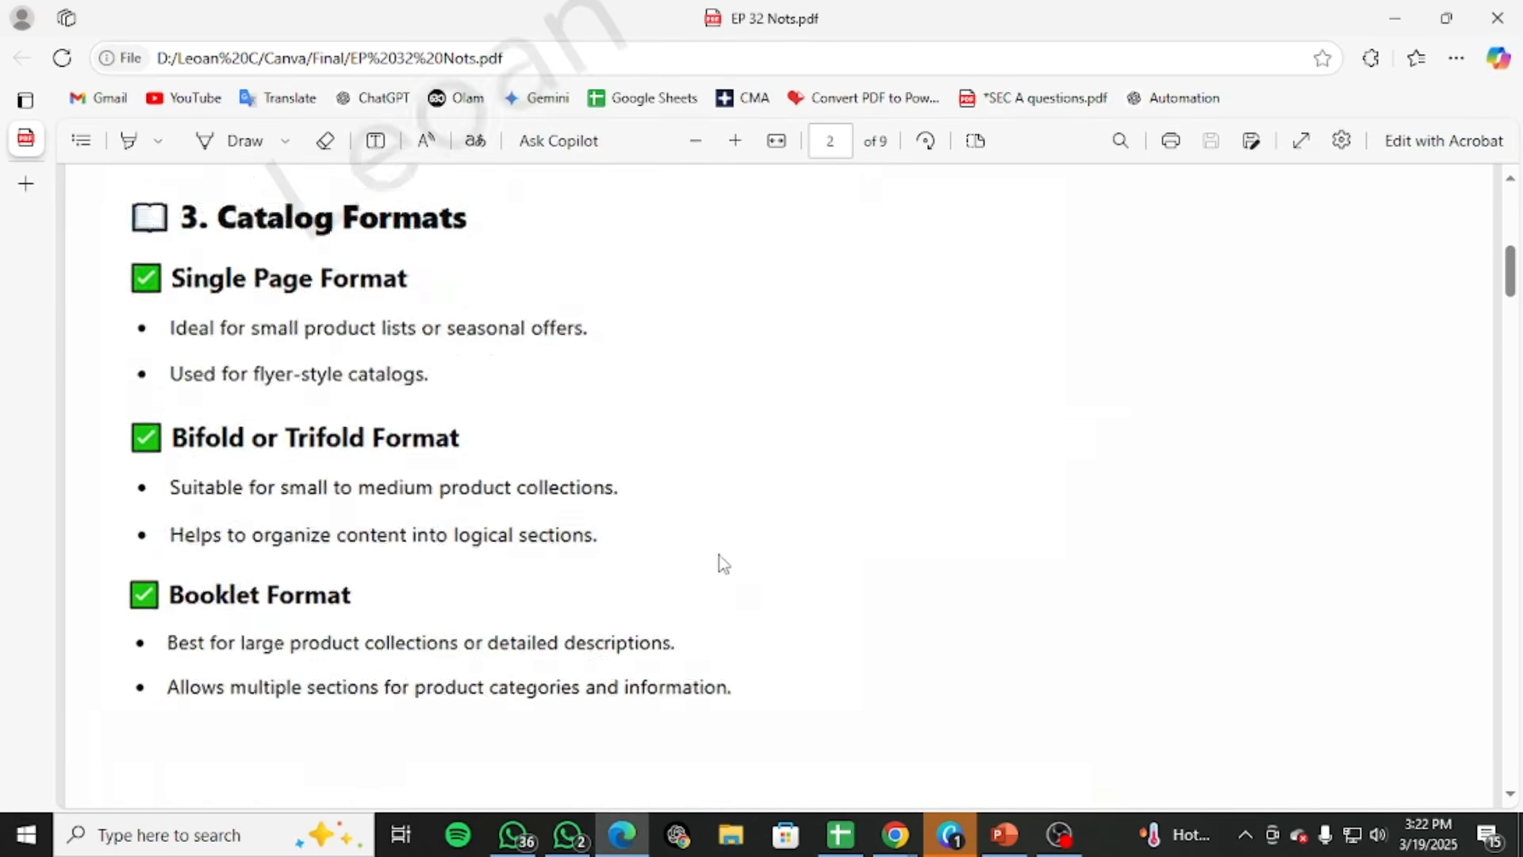
scroll(725, 574, "down", 3)
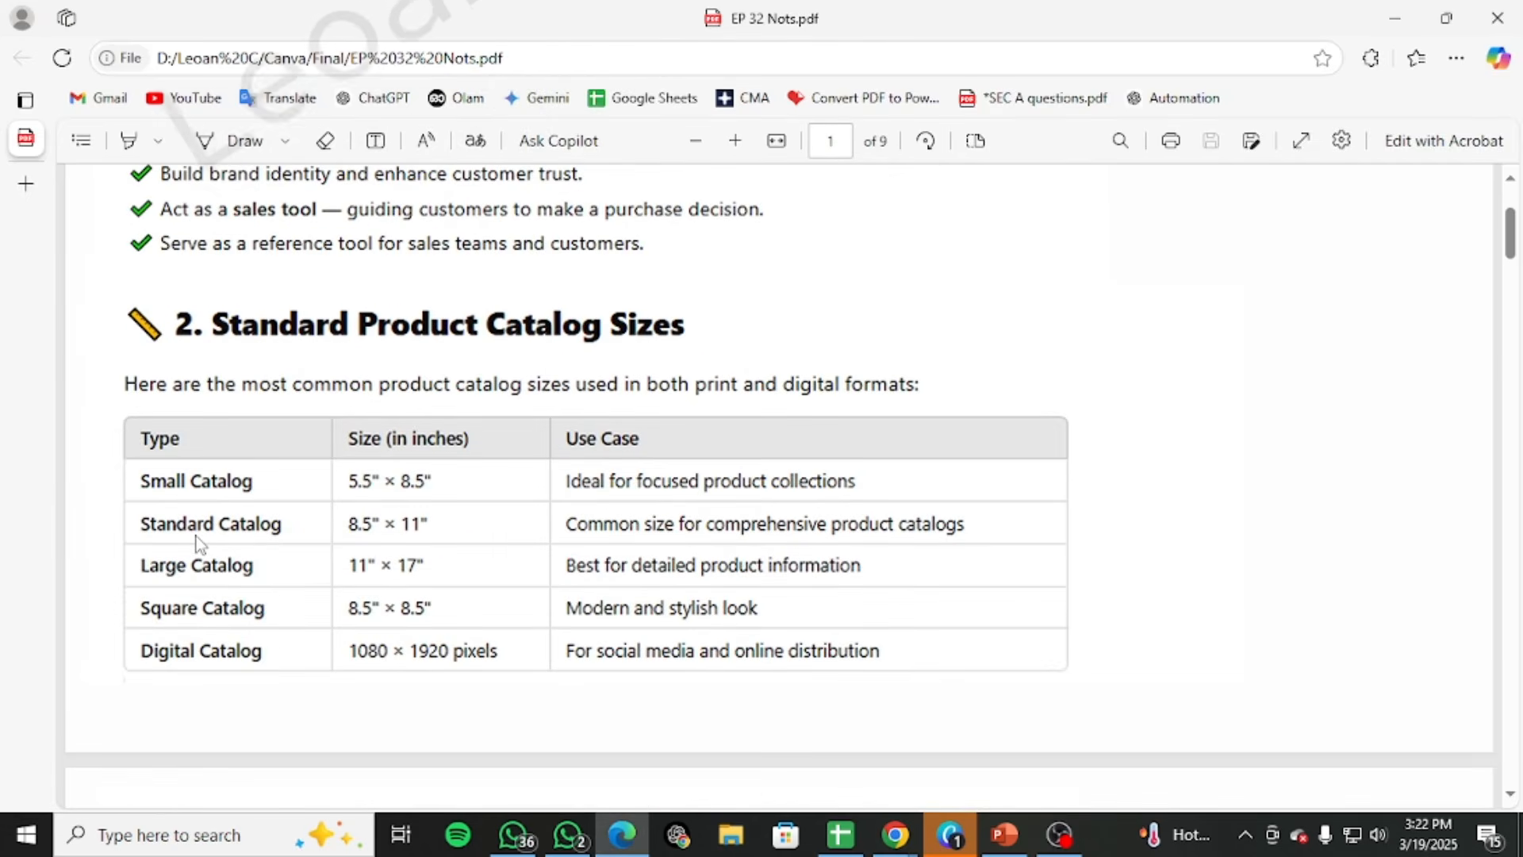
left_click(1381, 11)
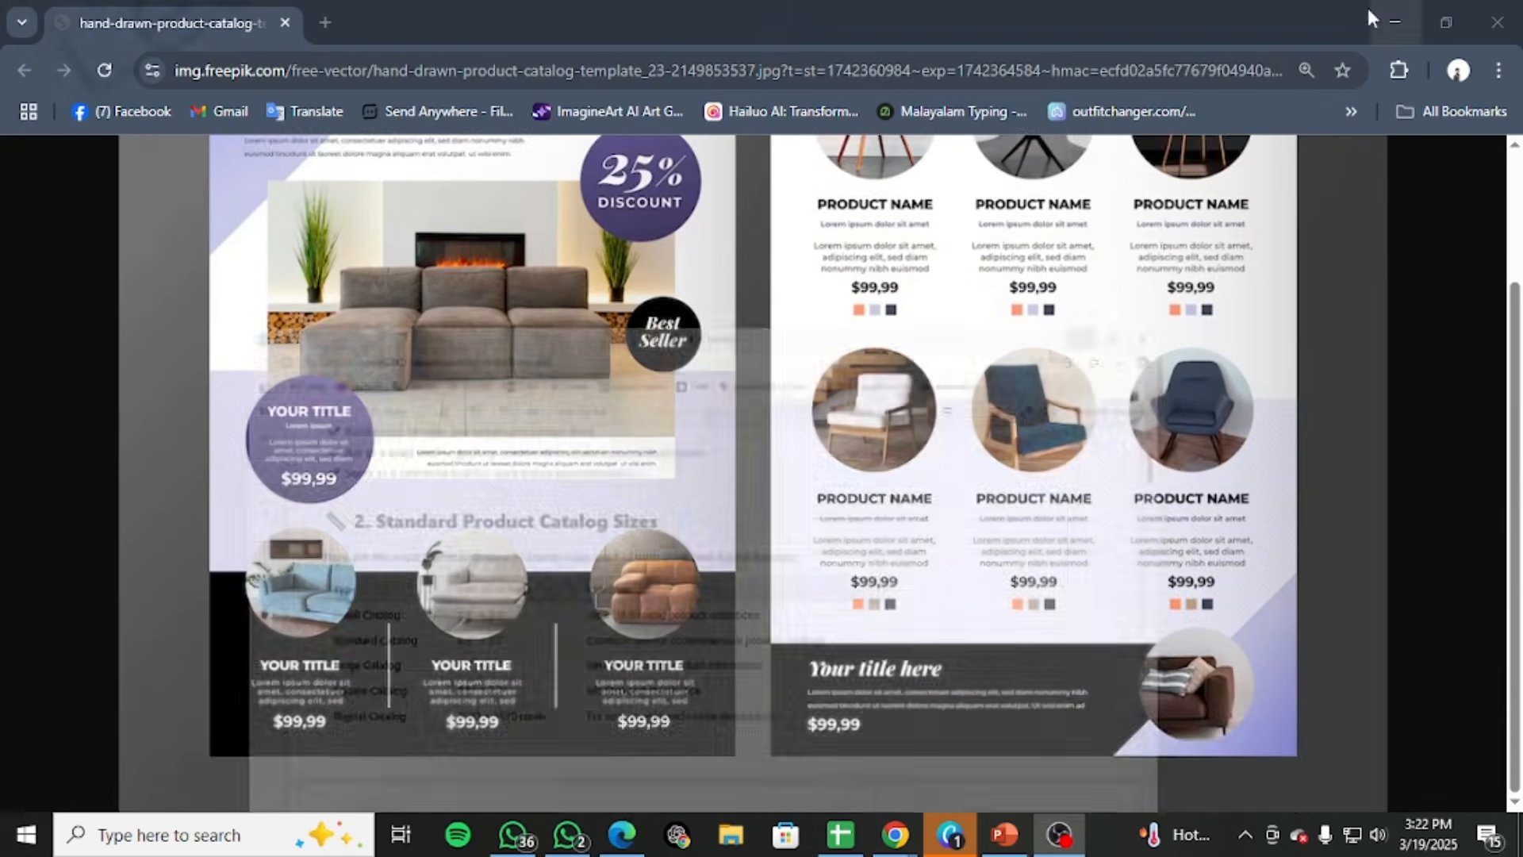
Switch to the blank 8.5 × 11 in Canva design, add a second page and return to page 1
scroll(1259, 332, "up", 2)
scroll(1259, 332, "down", 2)
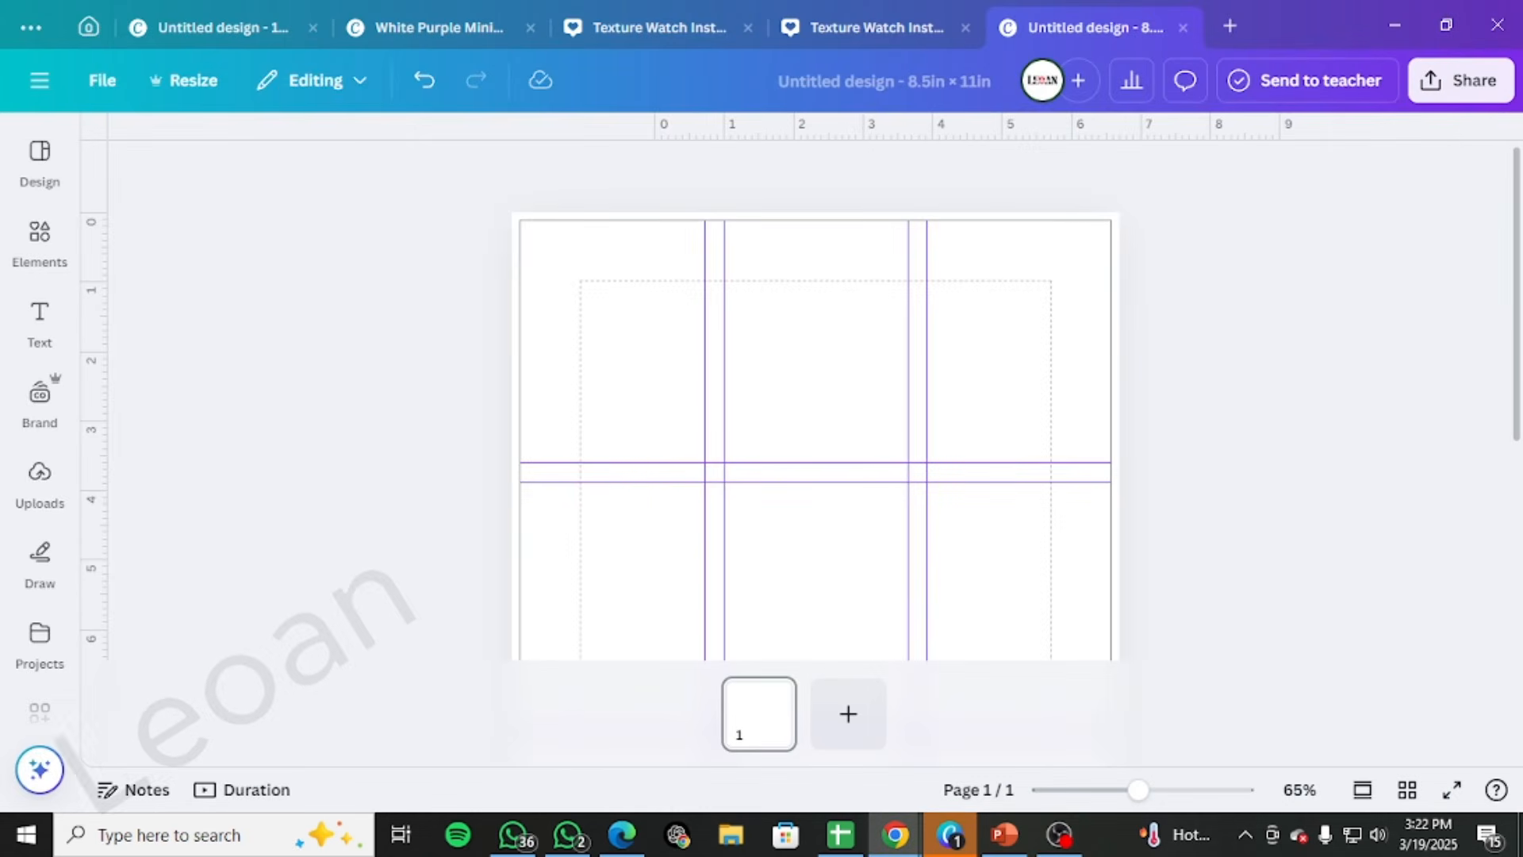
scroll(847, 445, "down", 5)
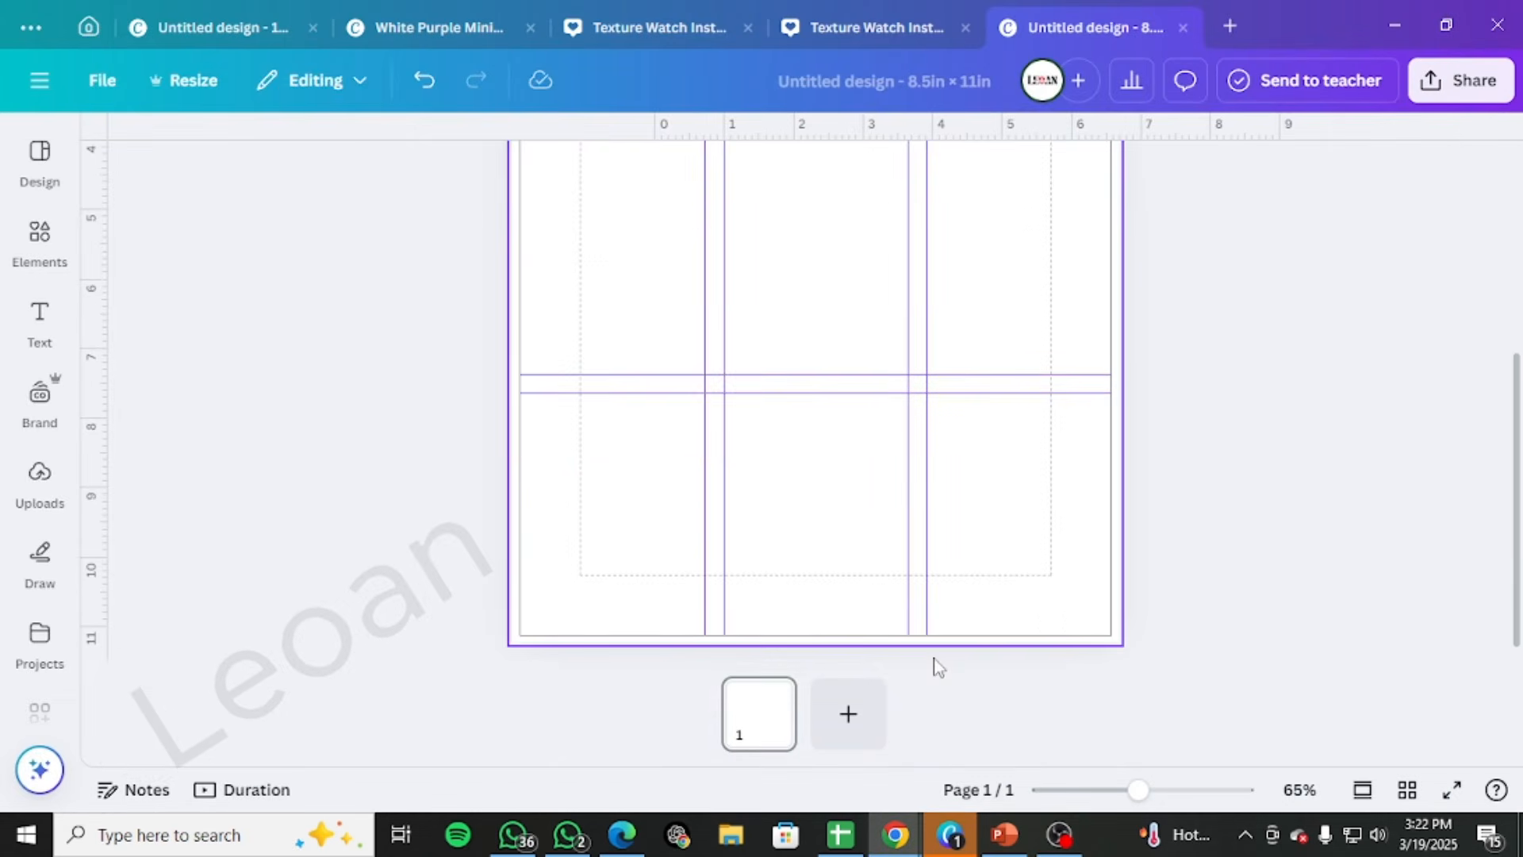
left_click(825, 730)
left_click(731, 735)
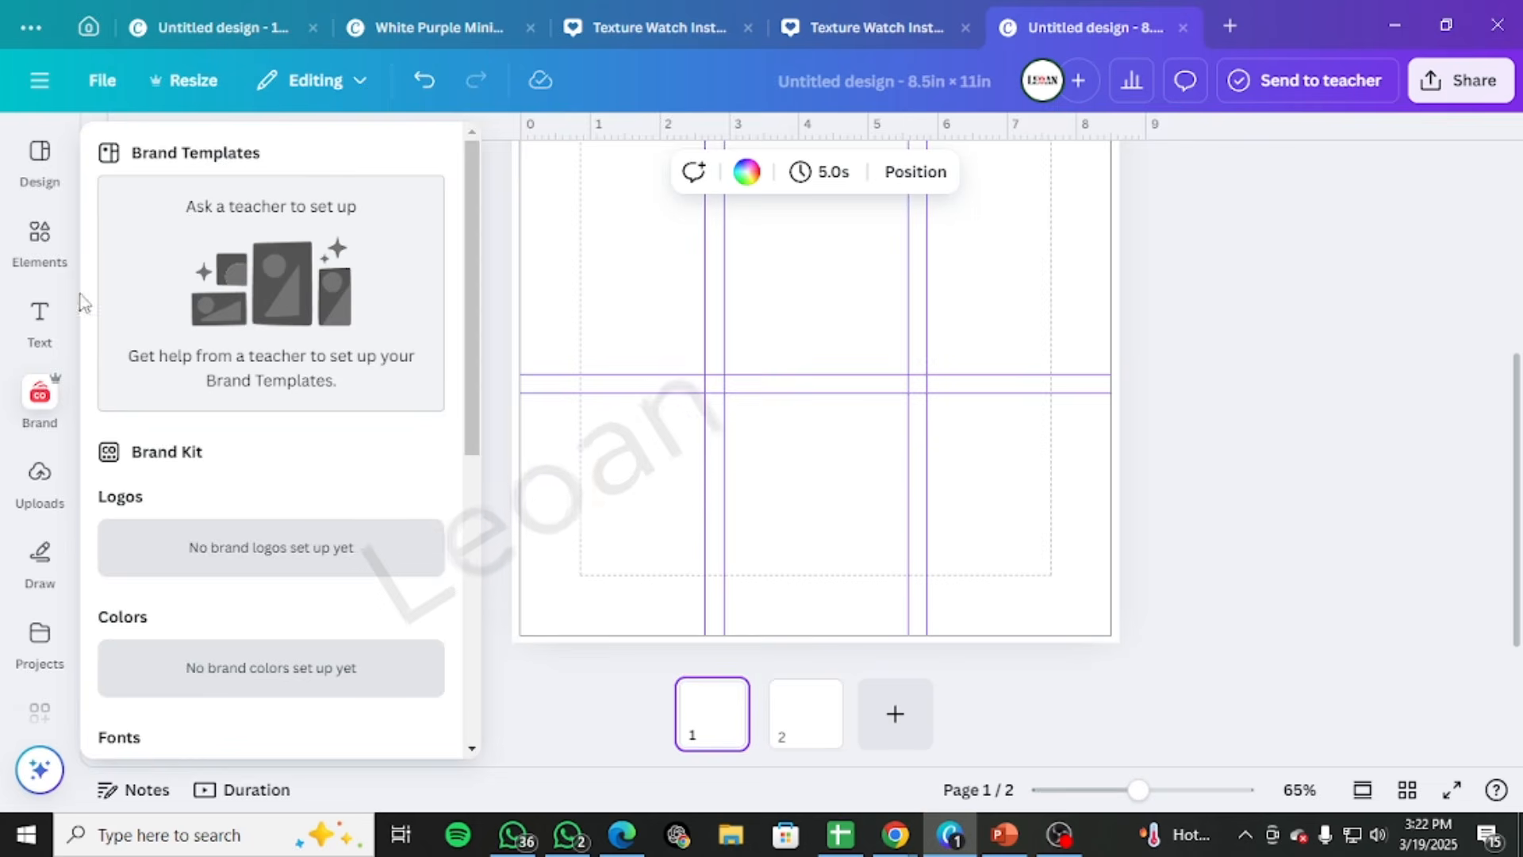
Add a rectangle across the bottom of page 1, spanning past both side edges from just above the 8.5-inch mark to the bottom
left_click(47, 246)
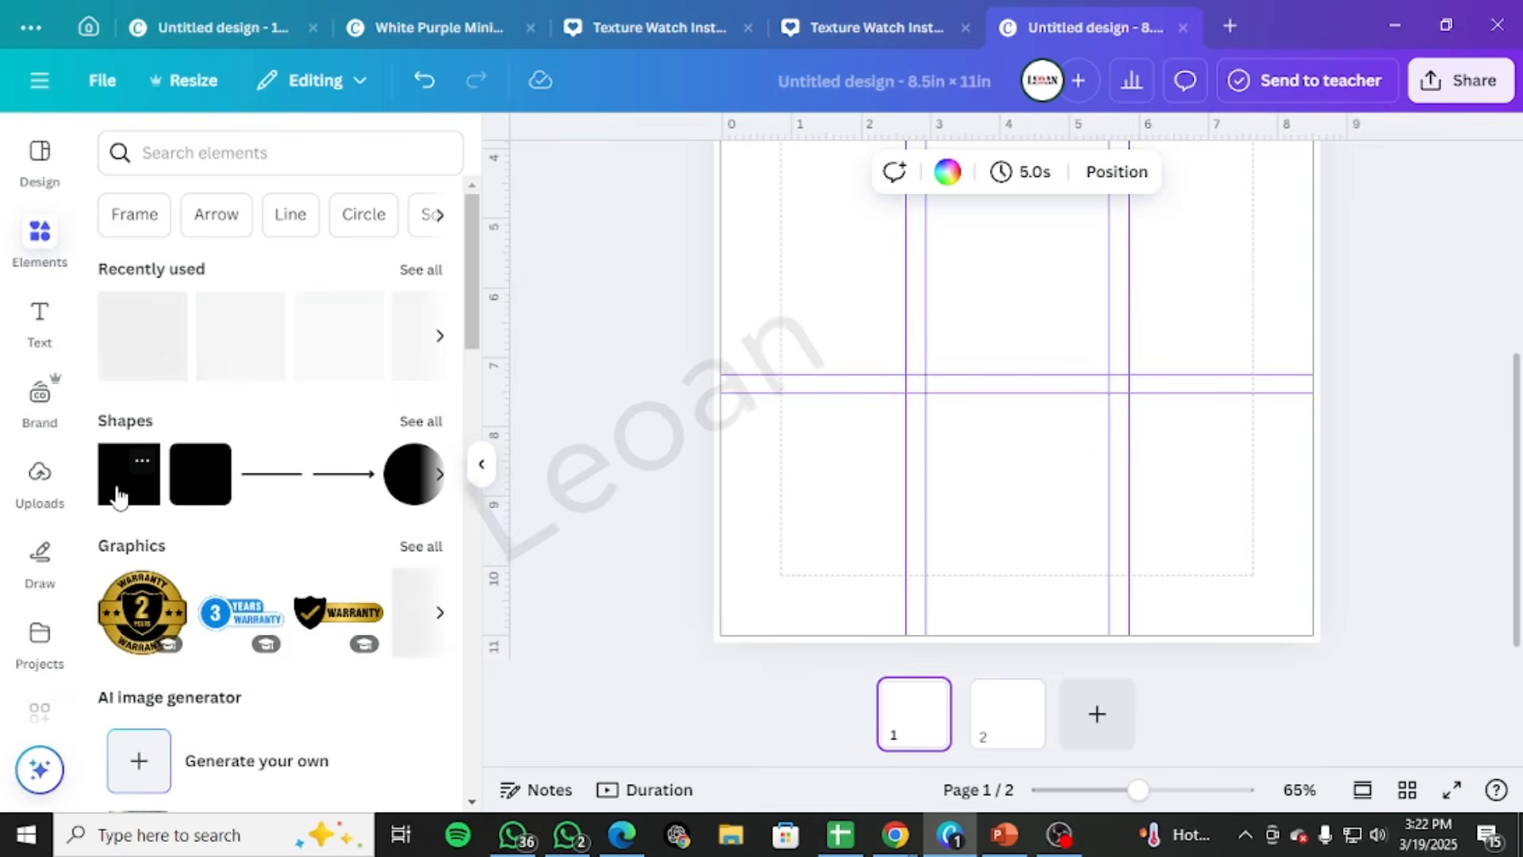
key("r")
left_click_drag(1081, 397, 782, 603)
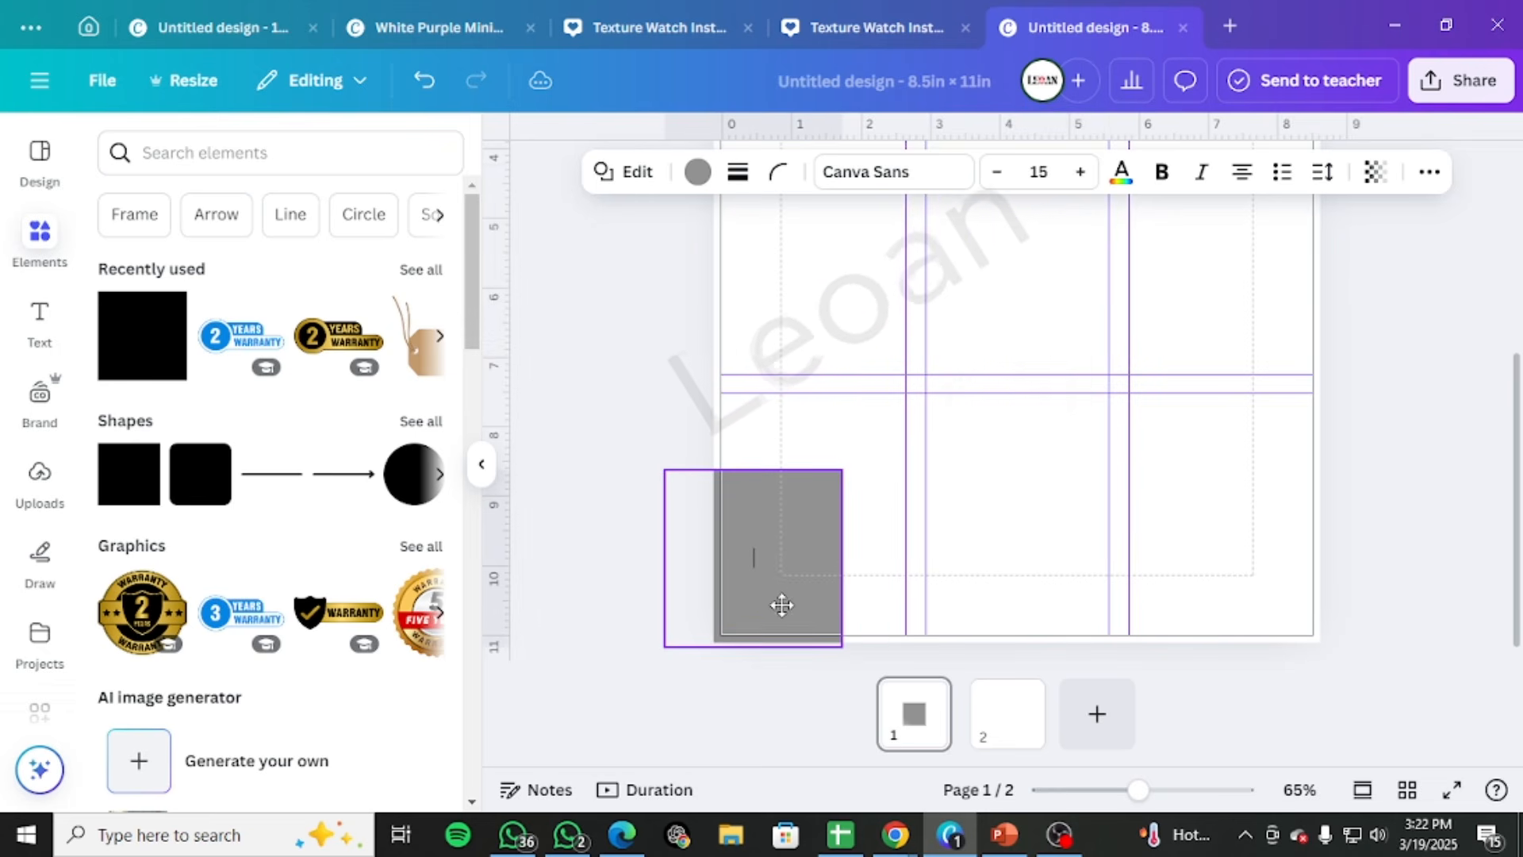
left_click_drag(841, 555, 1391, 554)
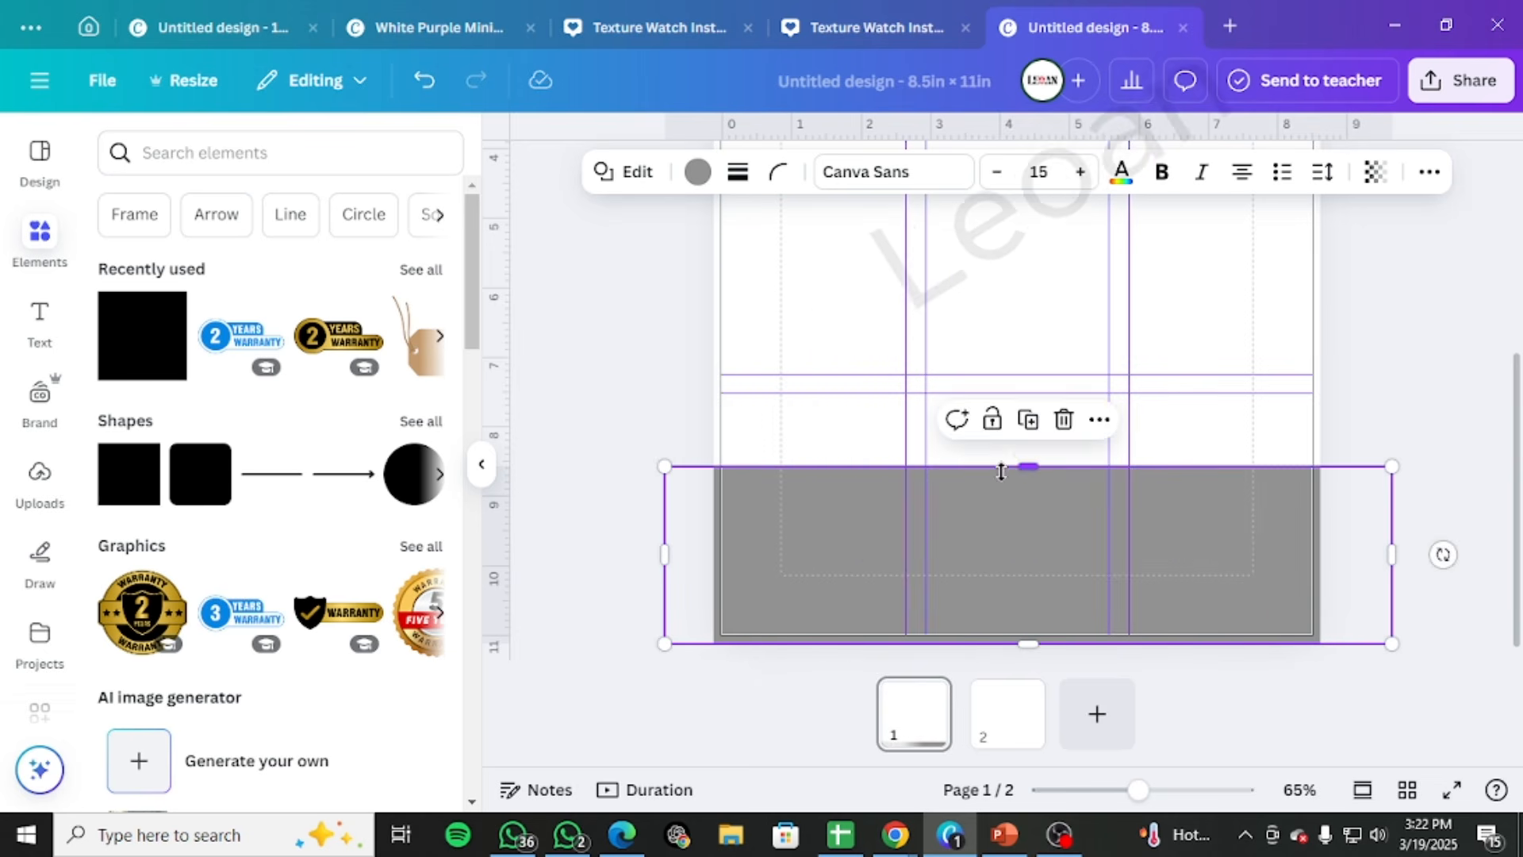
left_click_drag(1021, 461, 1021, 447)
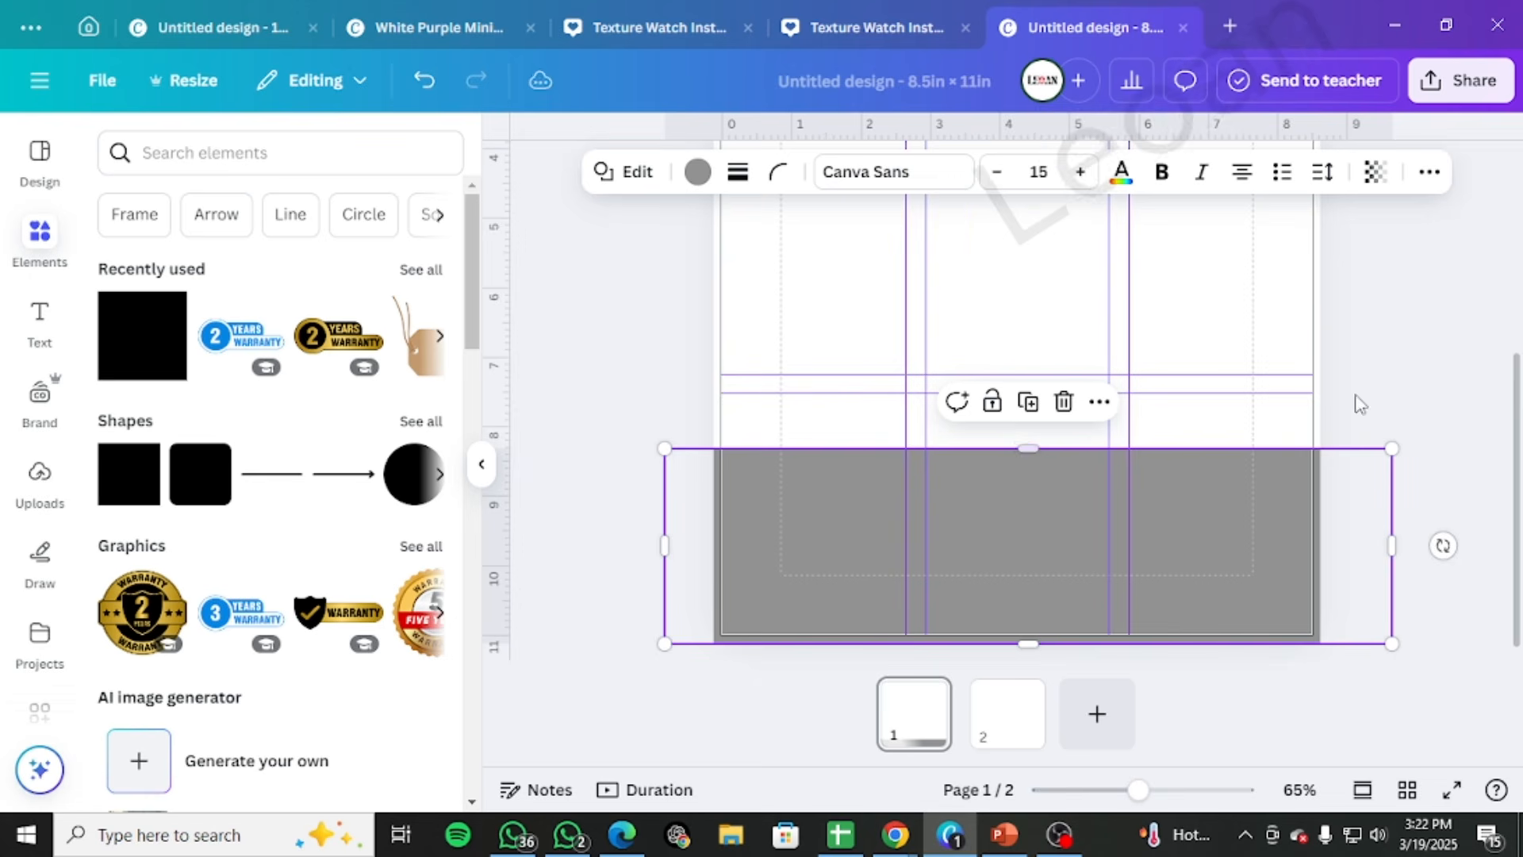
Fill the bottom rectangle with black
left_click(698, 173)
left_click(242, 311)
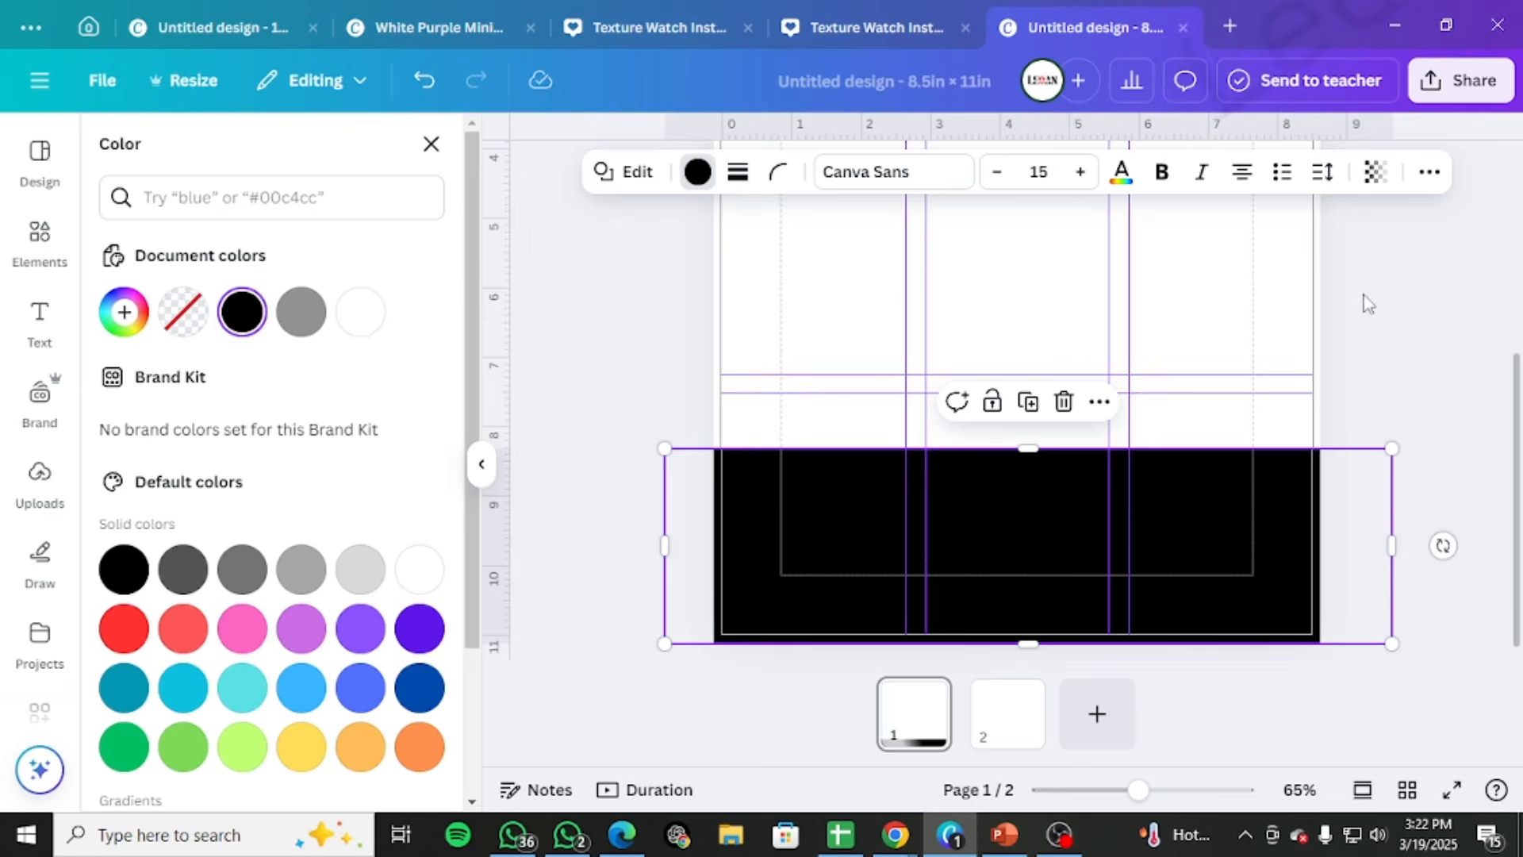
left_click(1415, 361)
scroll(1398, 401, "up", 1)
left_click(1397, 405)
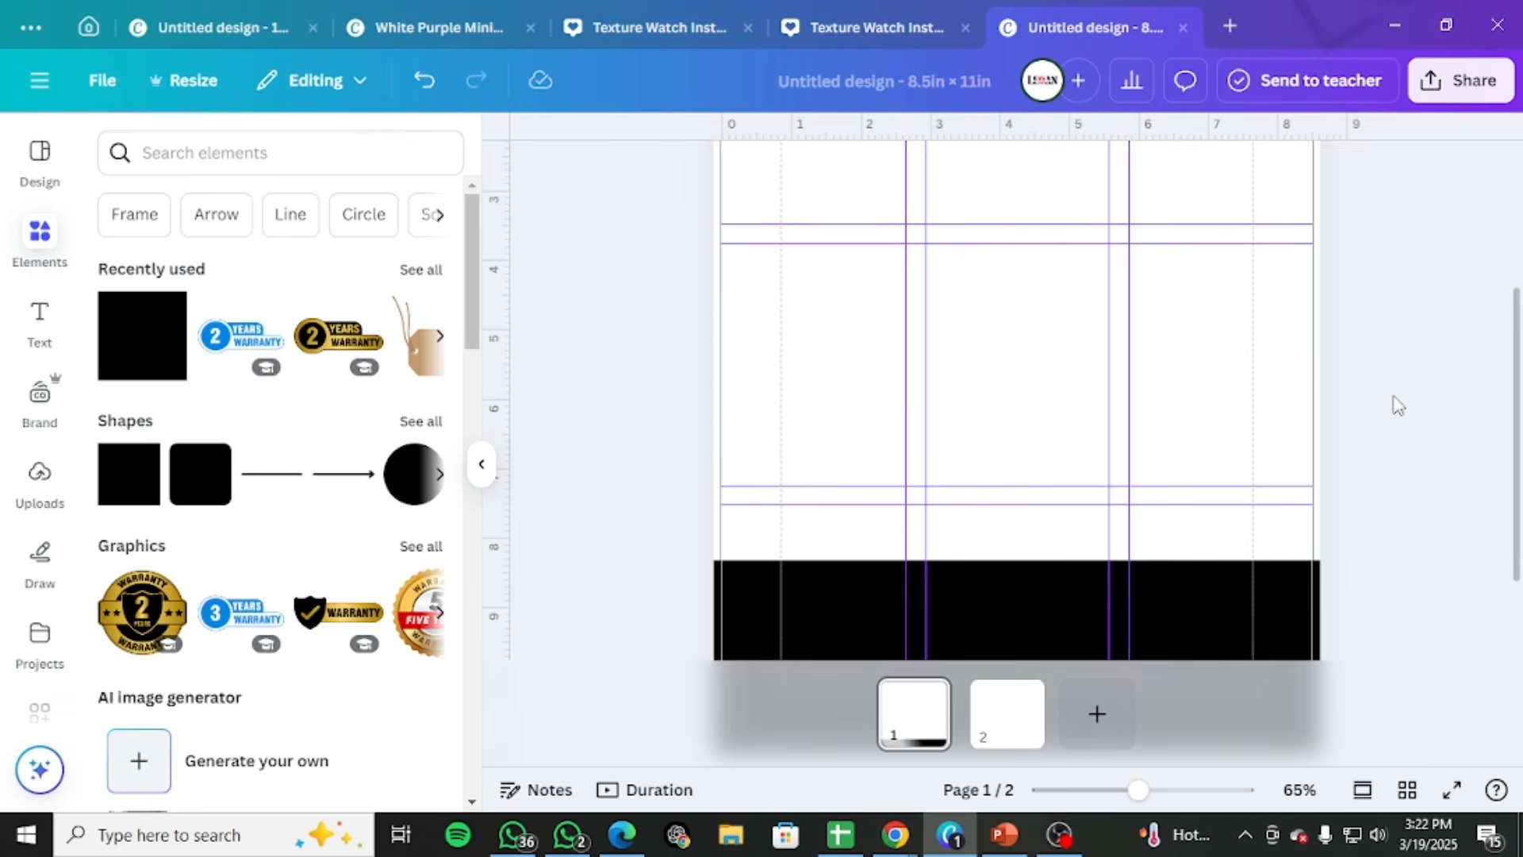
Switch to the Chrome window with the catalog template and search Google for "color picker" in a new tab
scroll(1398, 405, "up", 2)
left_click_drag(1522, 507, 667, 0)
scroll(310, 240, "up", 2)
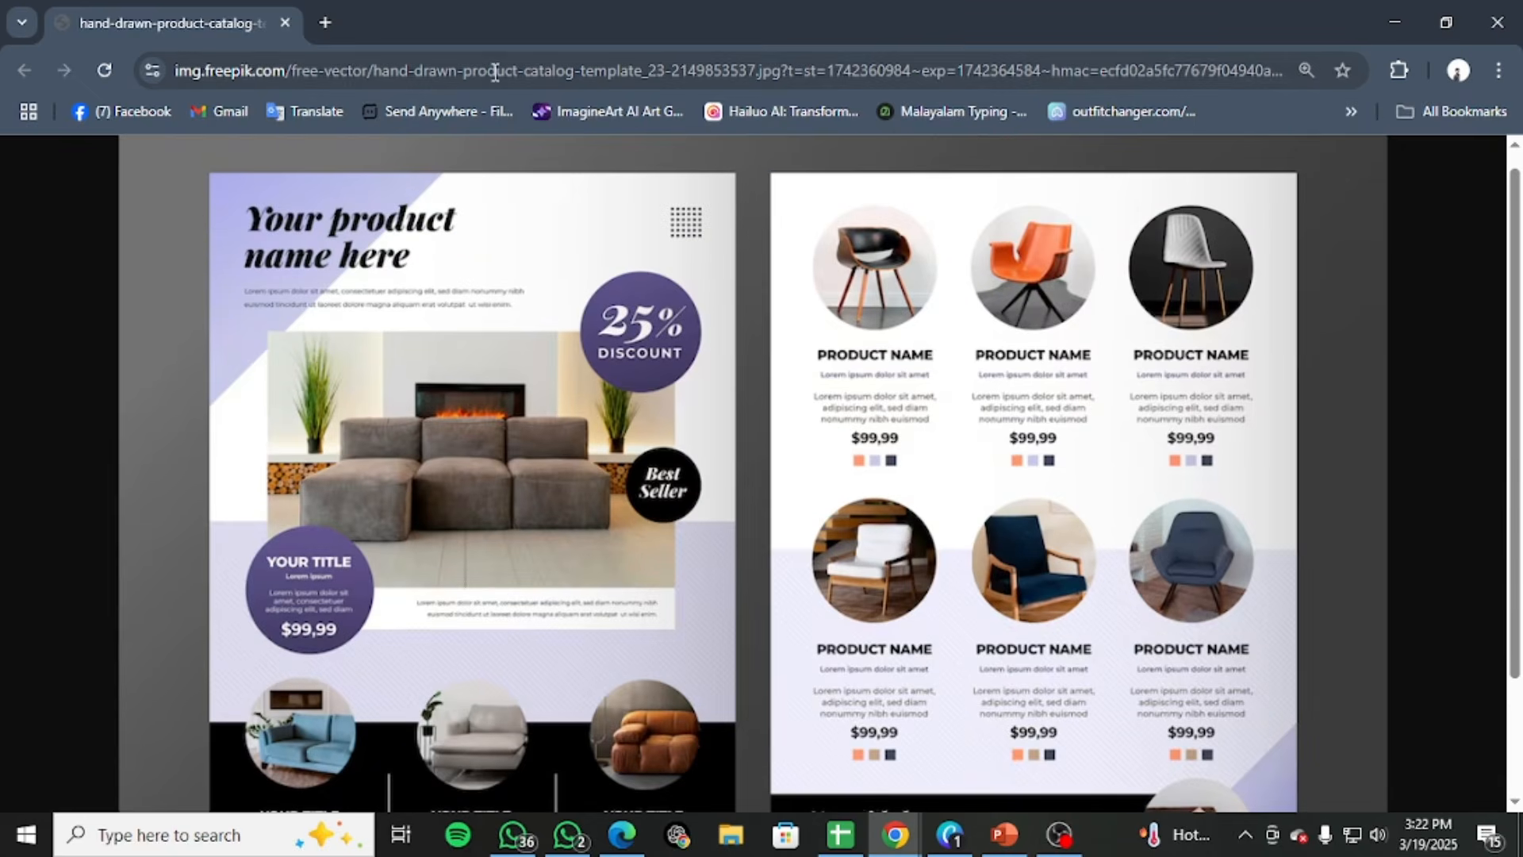
left_click(325, 25)
left_click(618, 457)
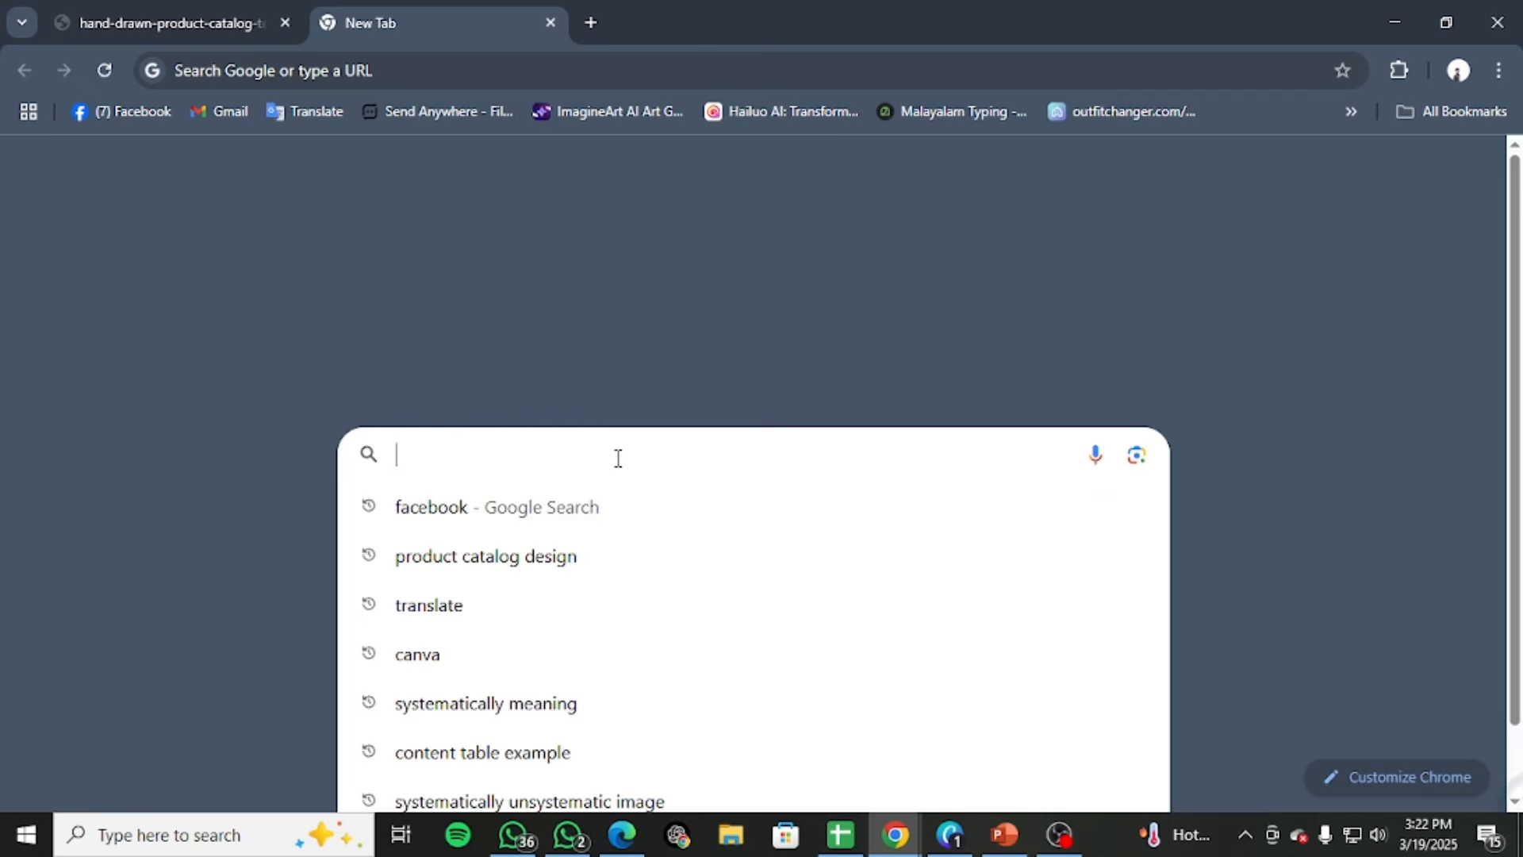
type("colo")
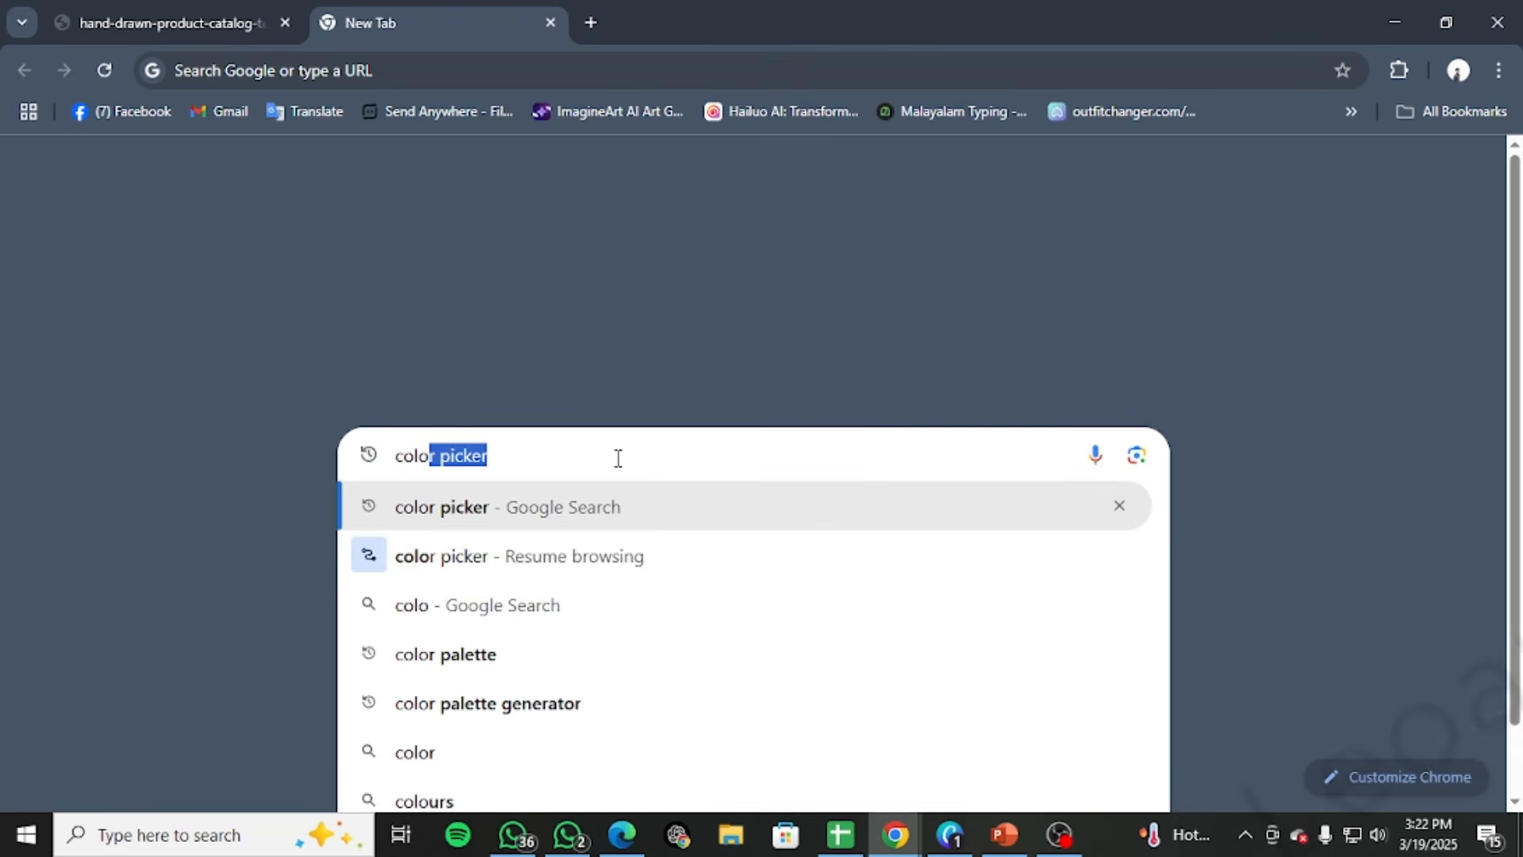
key("Return")
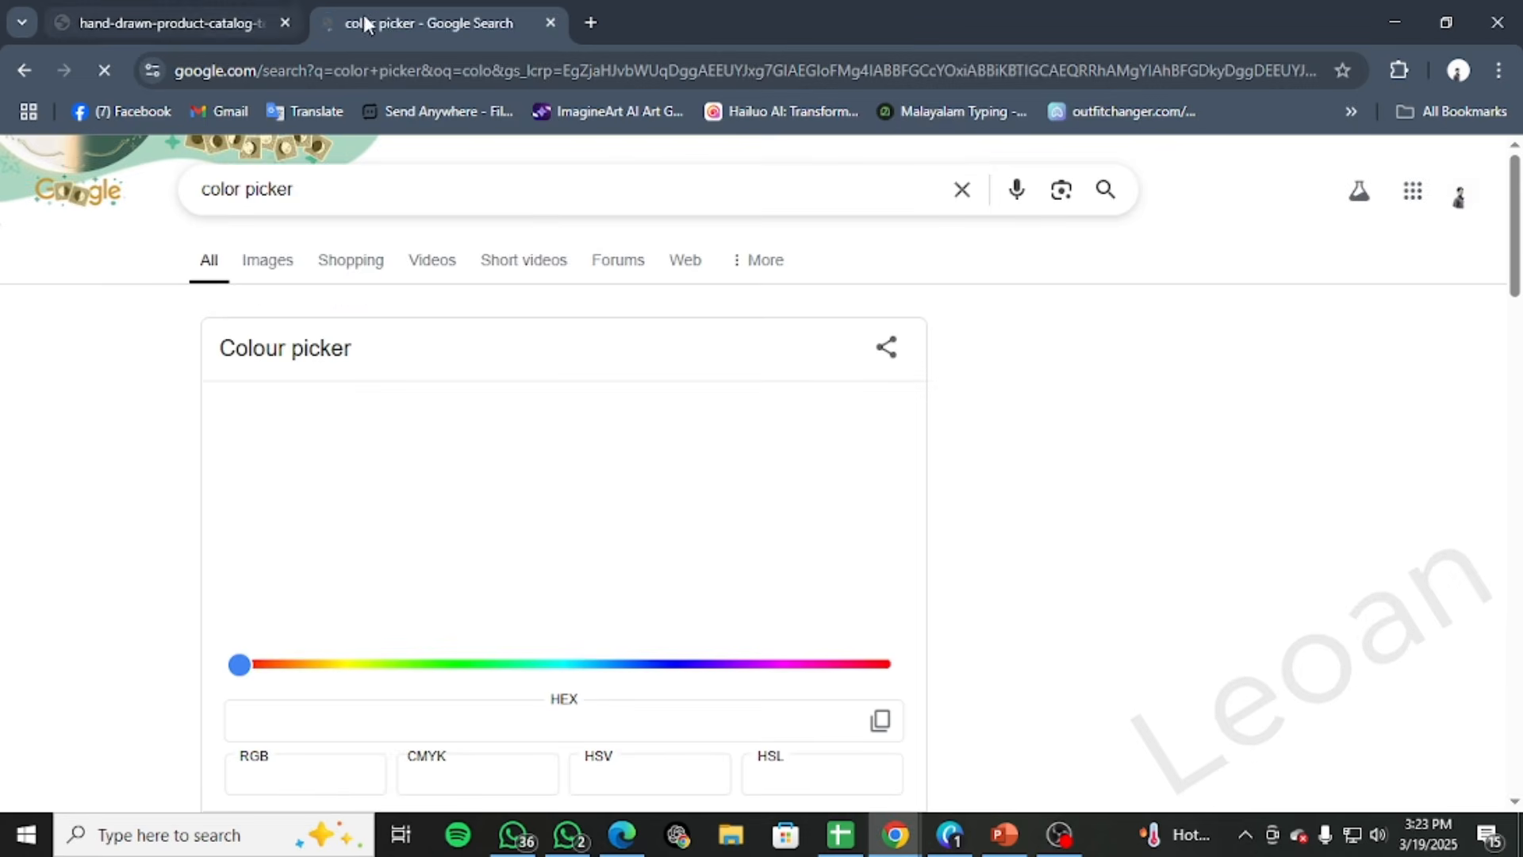
Move the search results into a separate window beside the template and open the W3Schools HTML Color Picker
left_click_drag(377, 23, 869, 189)
scroll(952, 659, "down", 6)
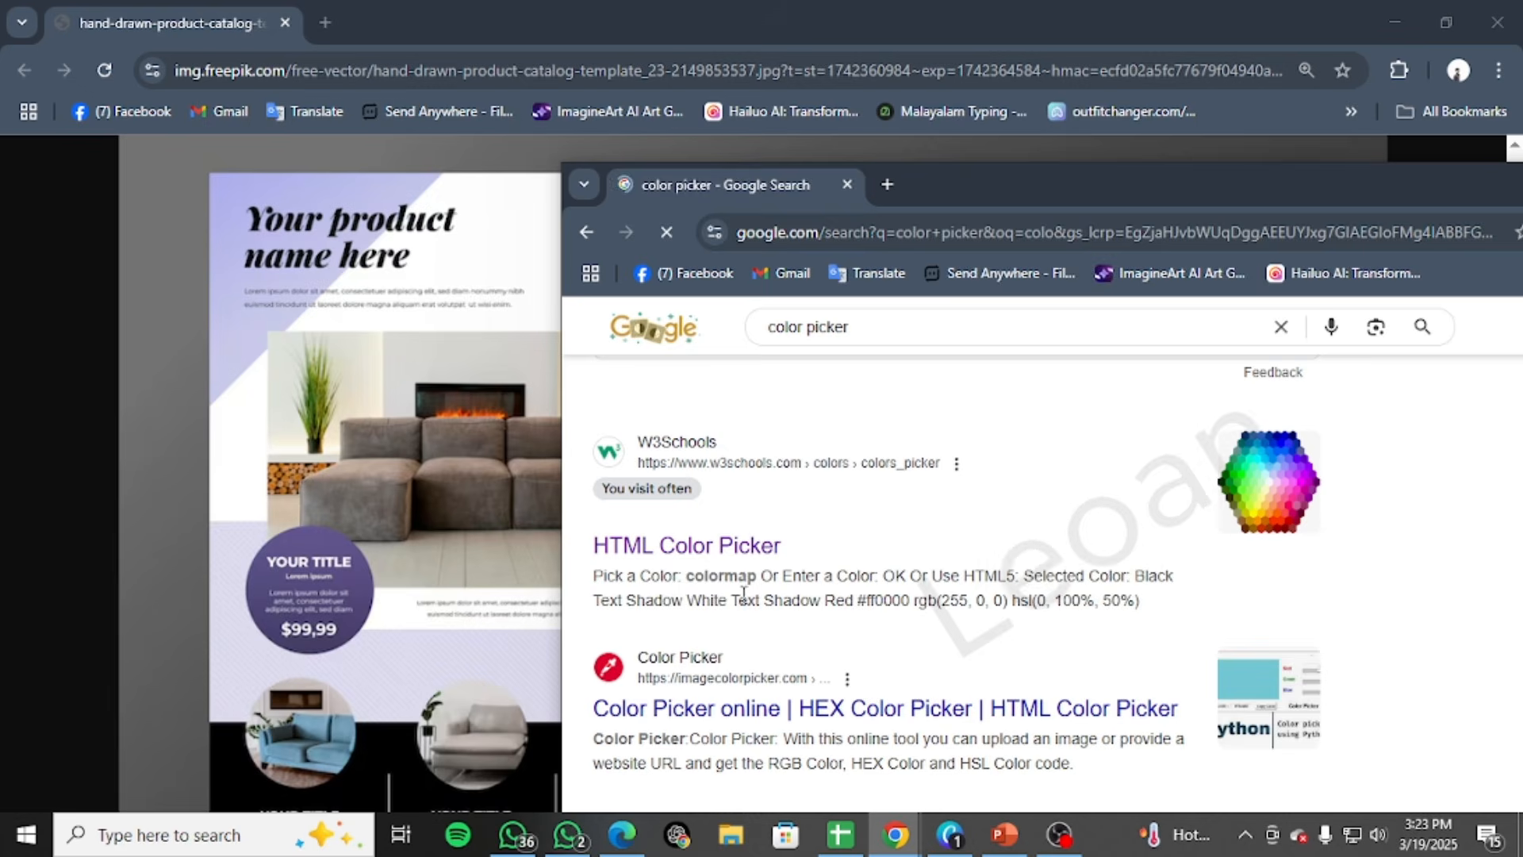
scroll(759, 604, "down", 5)
scroll(1053, 649, "down", 7)
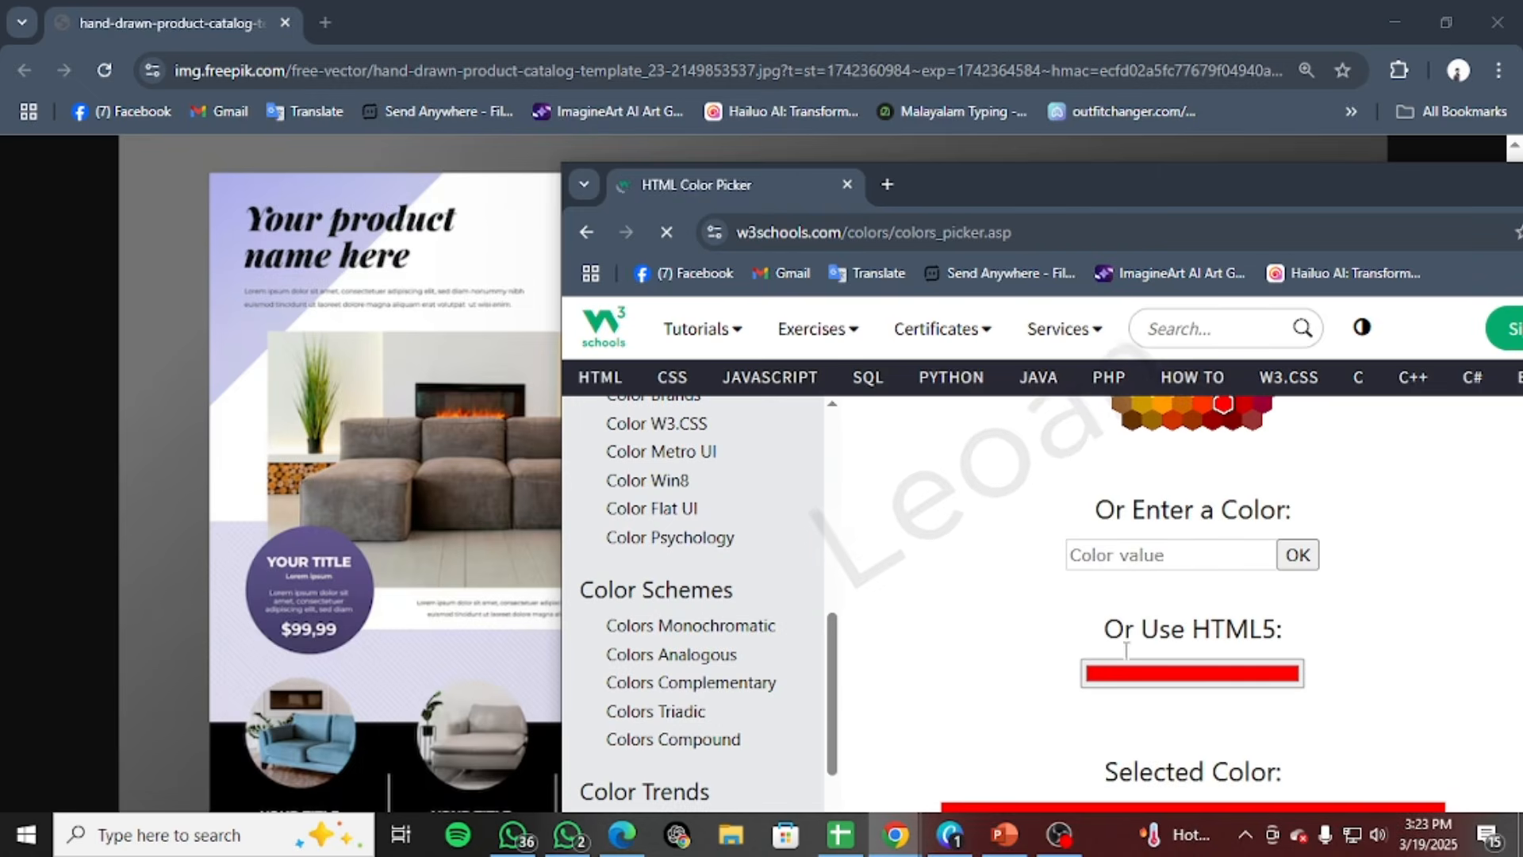
Sample the template's light lavender background with the eyedropper and copy its hex code #deddef
left_click(1134, 675)
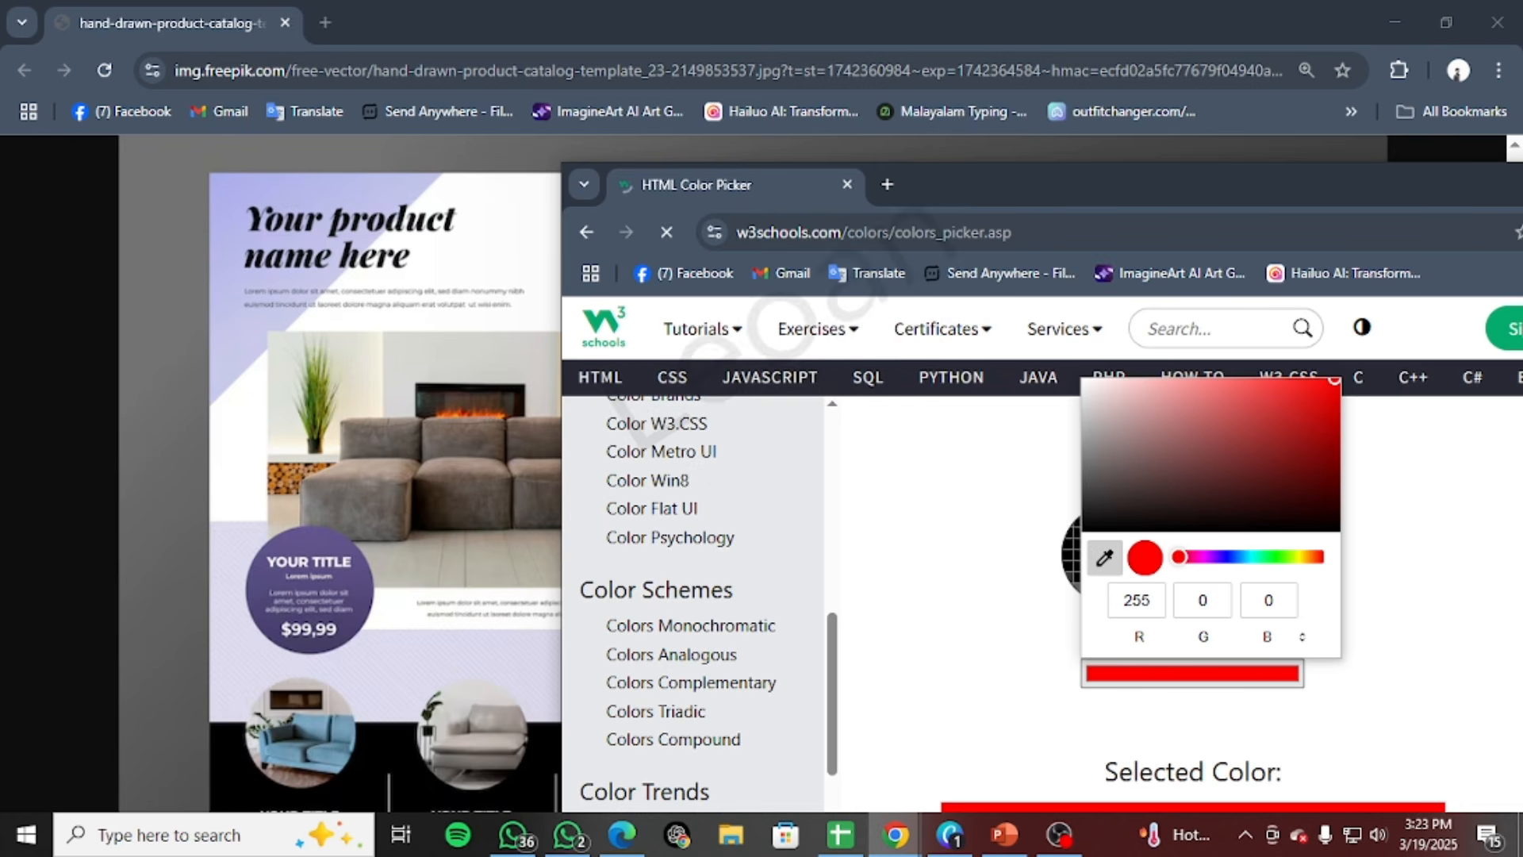
left_click(406, 663)
left_click(912, 570)
scroll(1146, 596, "down", 3)
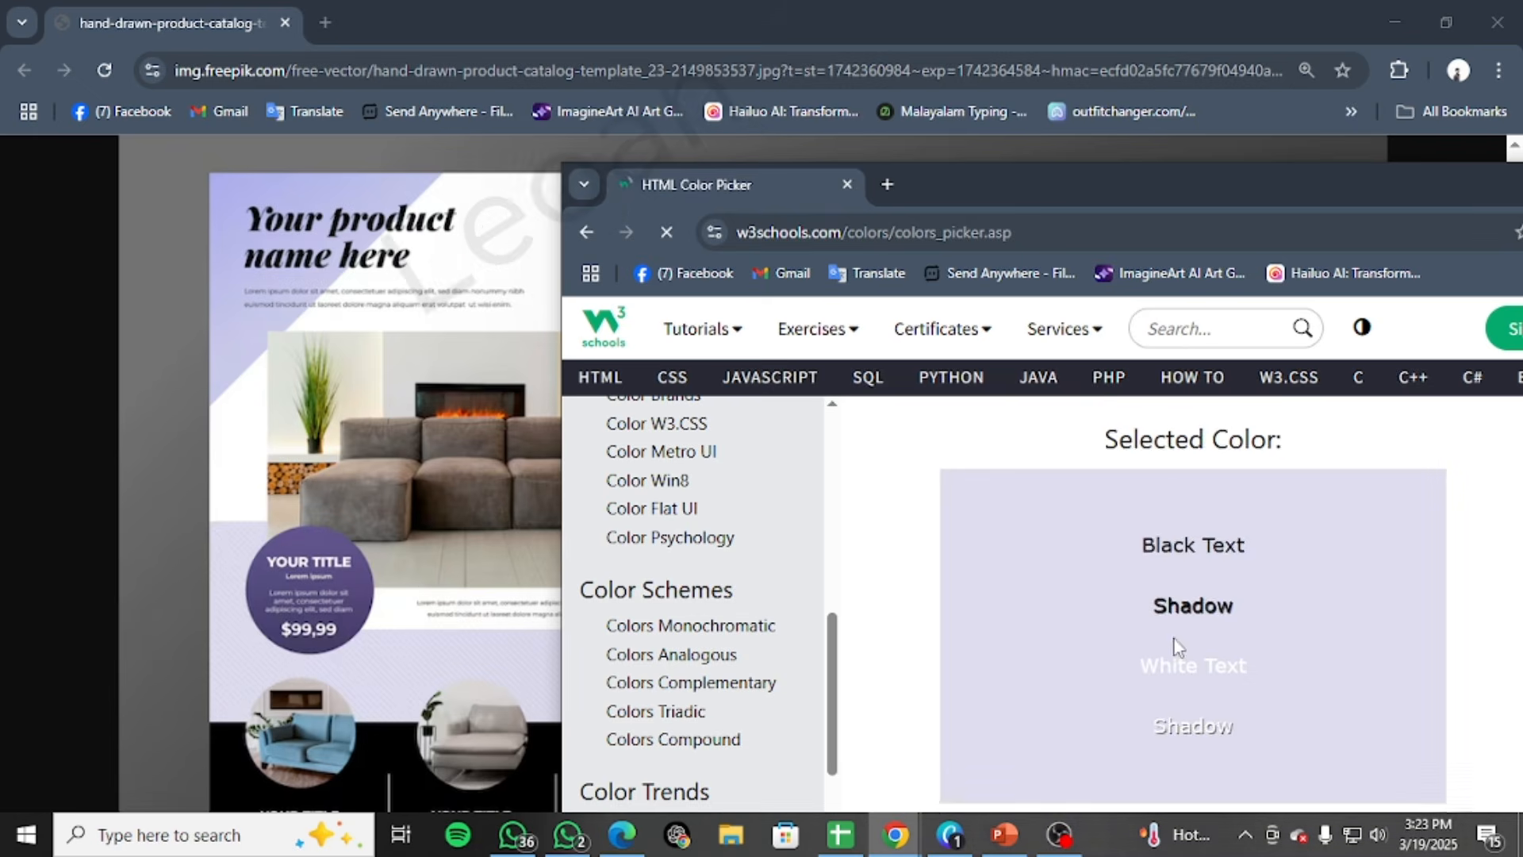
scroll(1145, 523, "down", 5)
scroll(1163, 515, "up", 1)
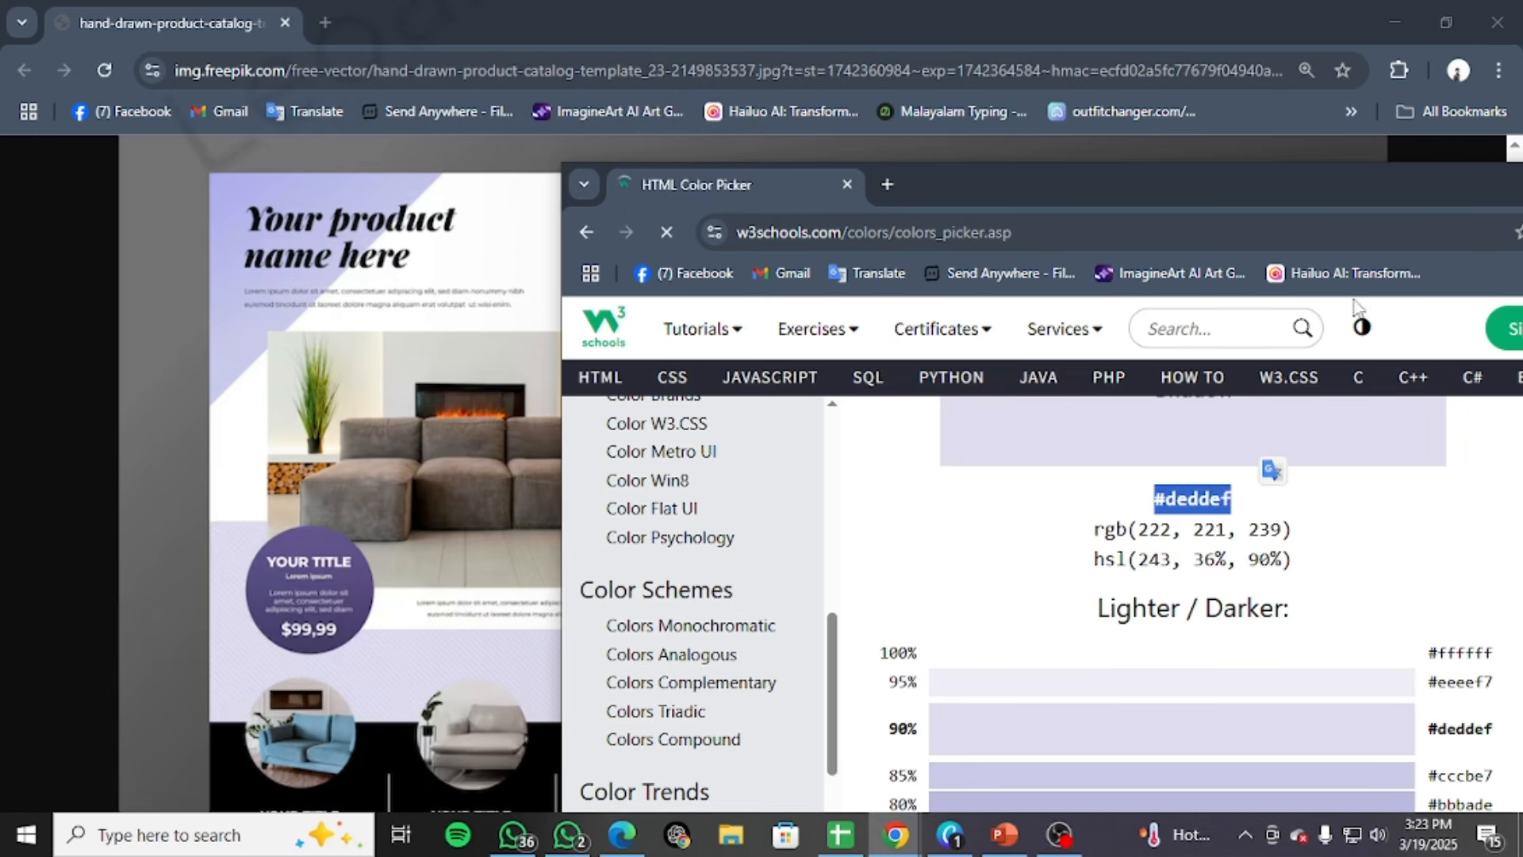
left_click_drag(1395, 191, 1041, 171)
left_click(1217, 165)
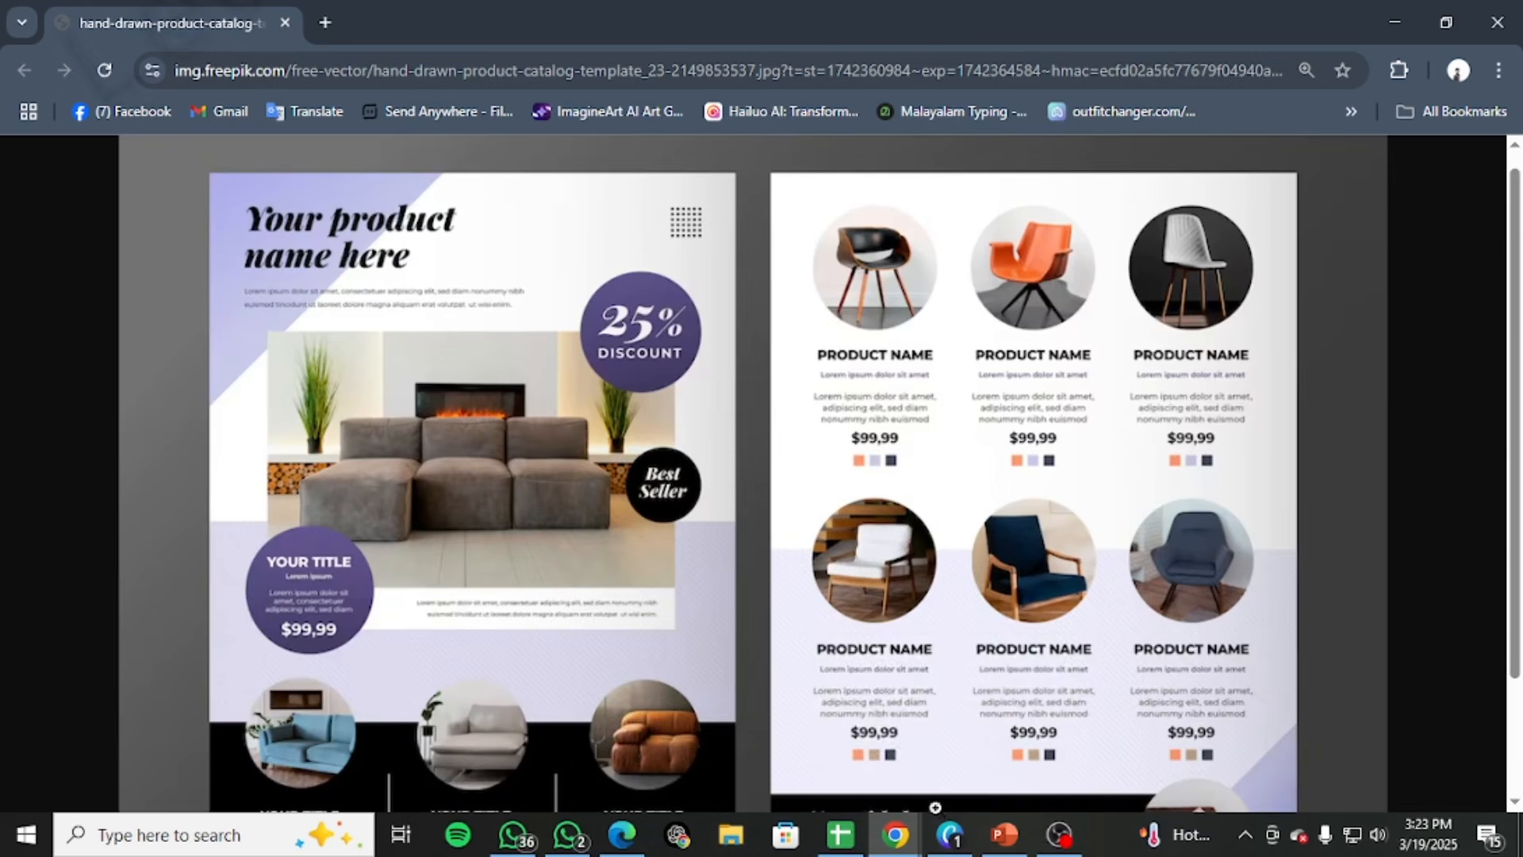
Back in the Canva design, add a square to page 1 and fill it with #DEDDEF
left_click(963, 726)
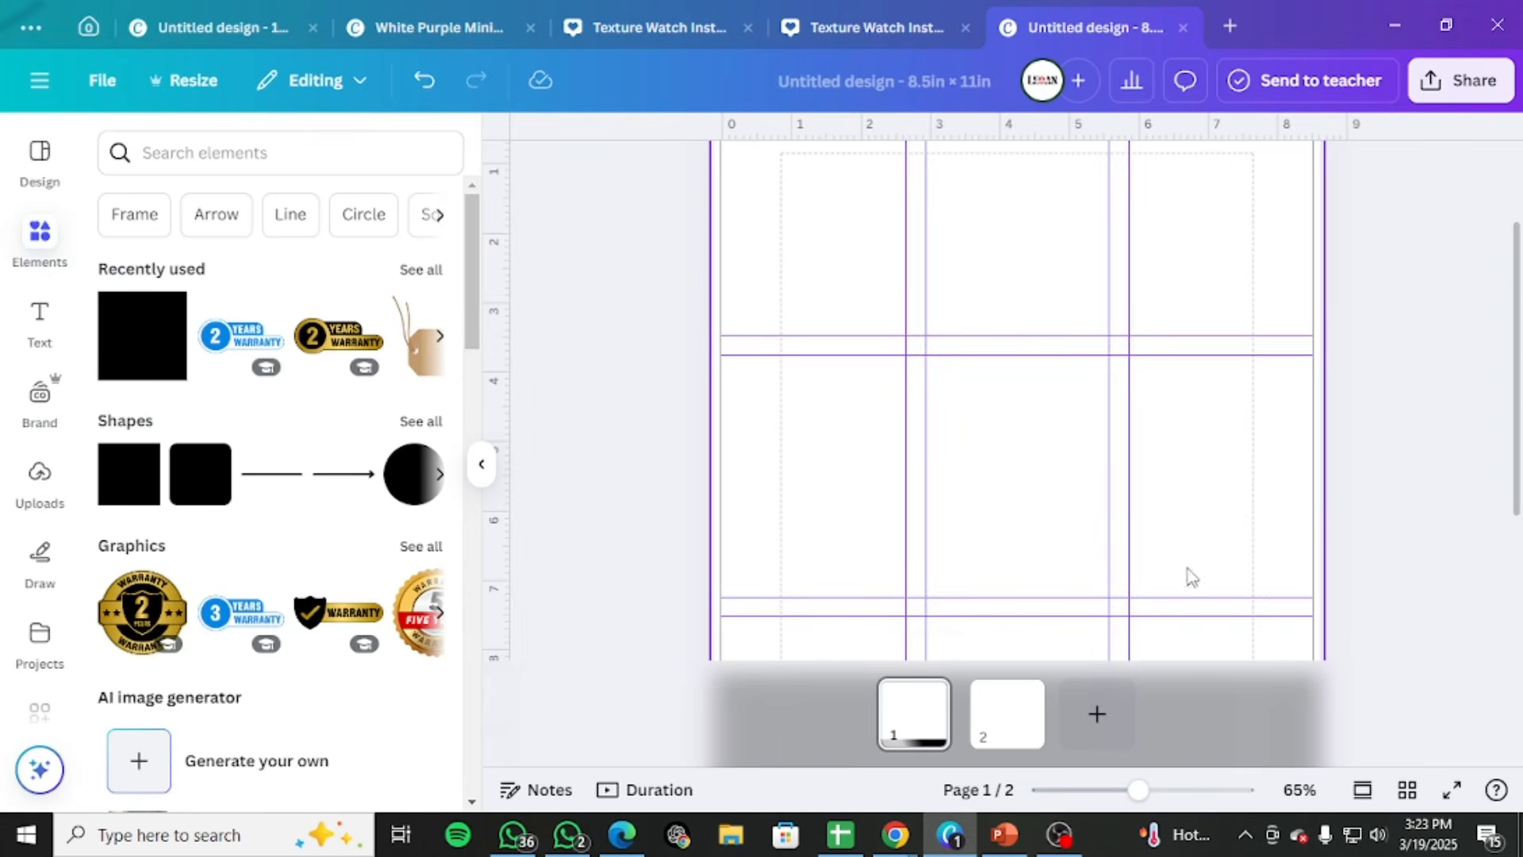
scroll(1369, 530, "down", 3)
scroll(1369, 530, "up", 2)
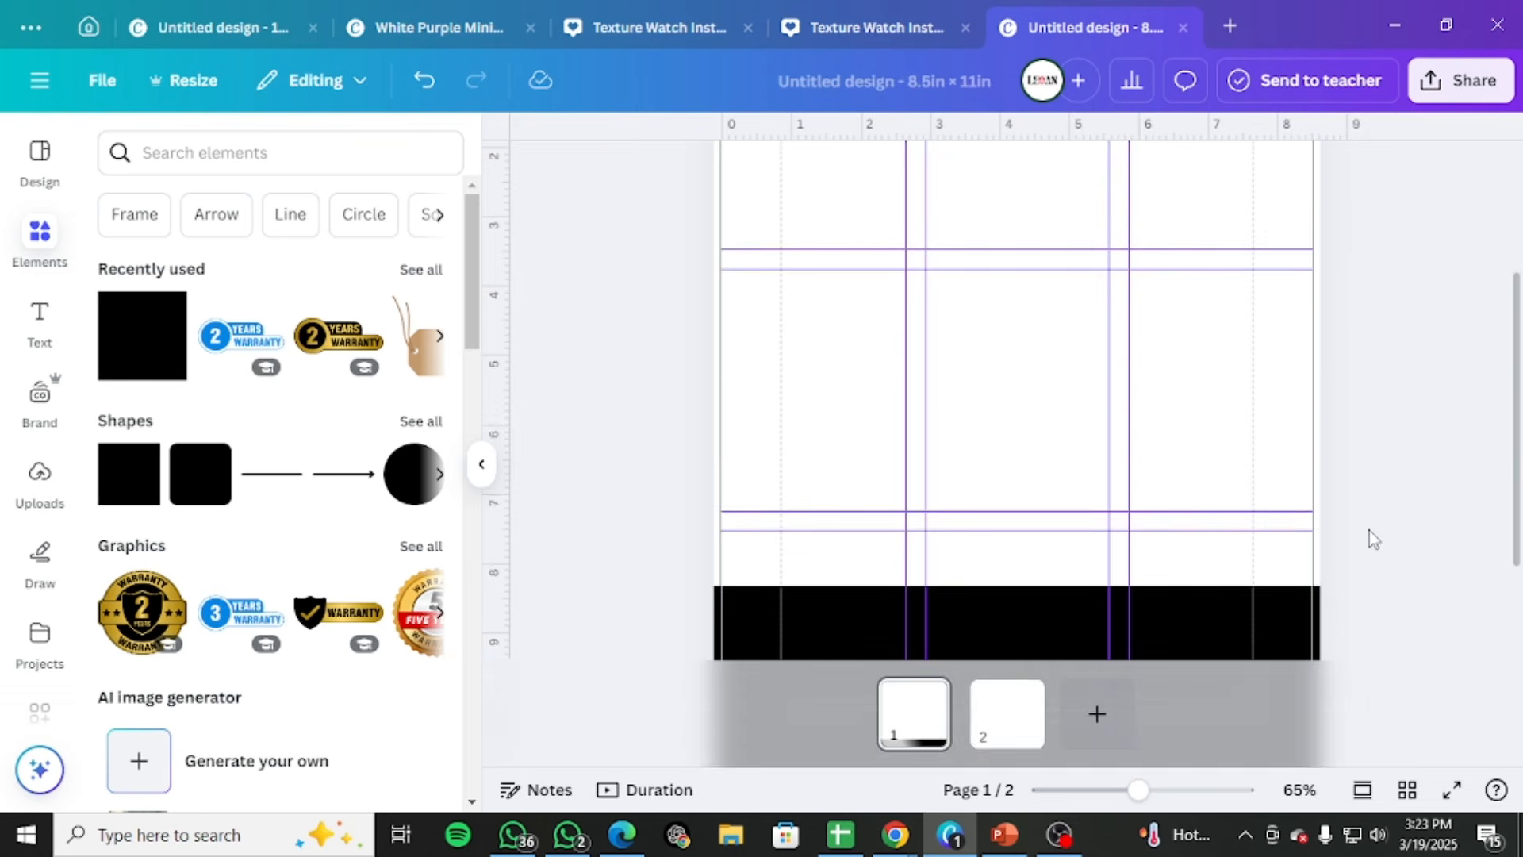
scroll(1369, 533, "down", 2)
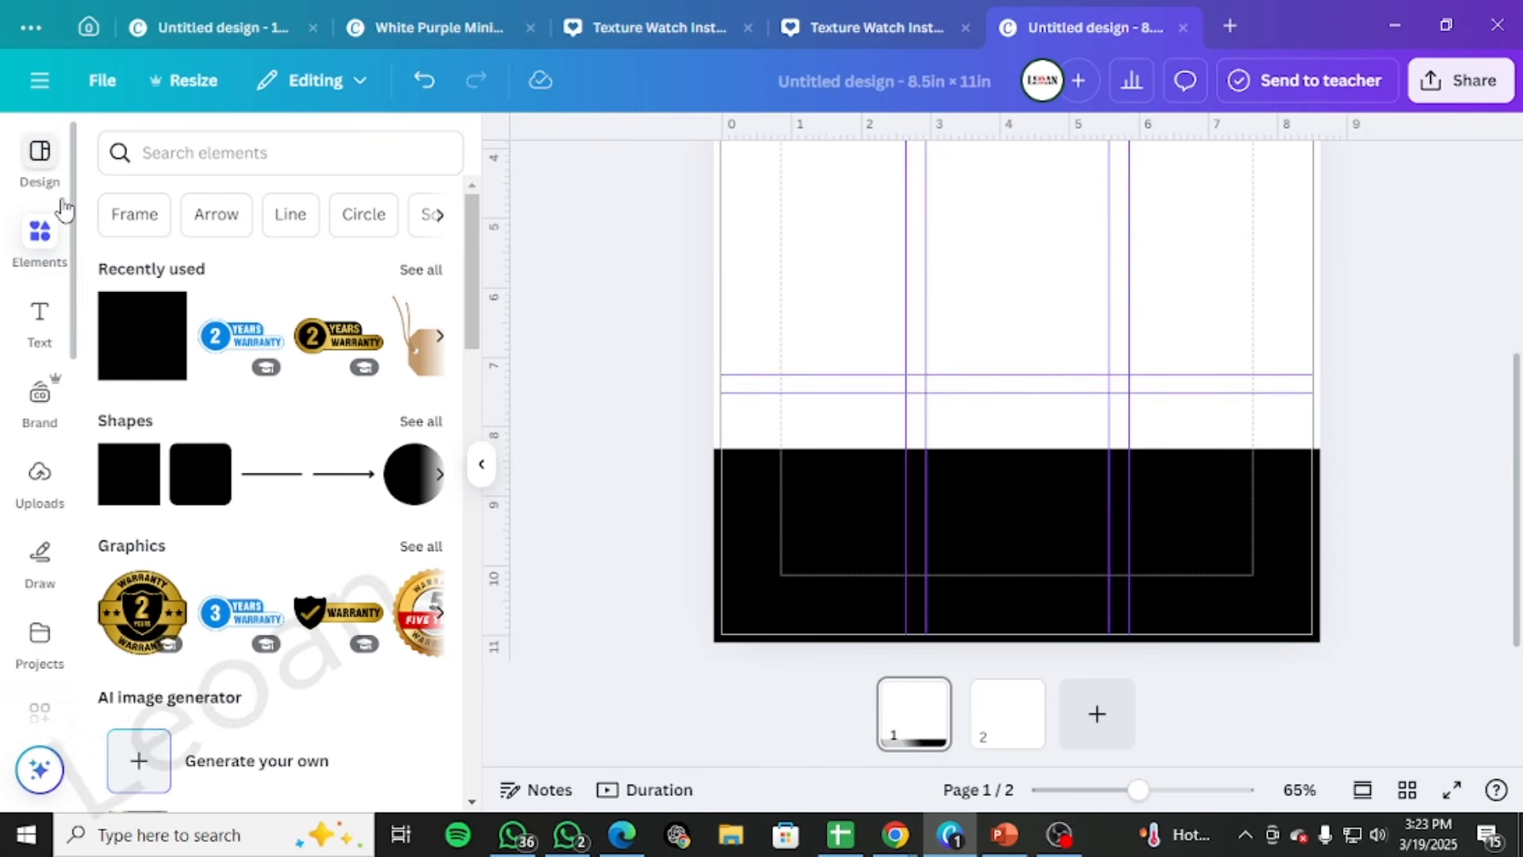
left_click(173, 357)
left_click(697, 171)
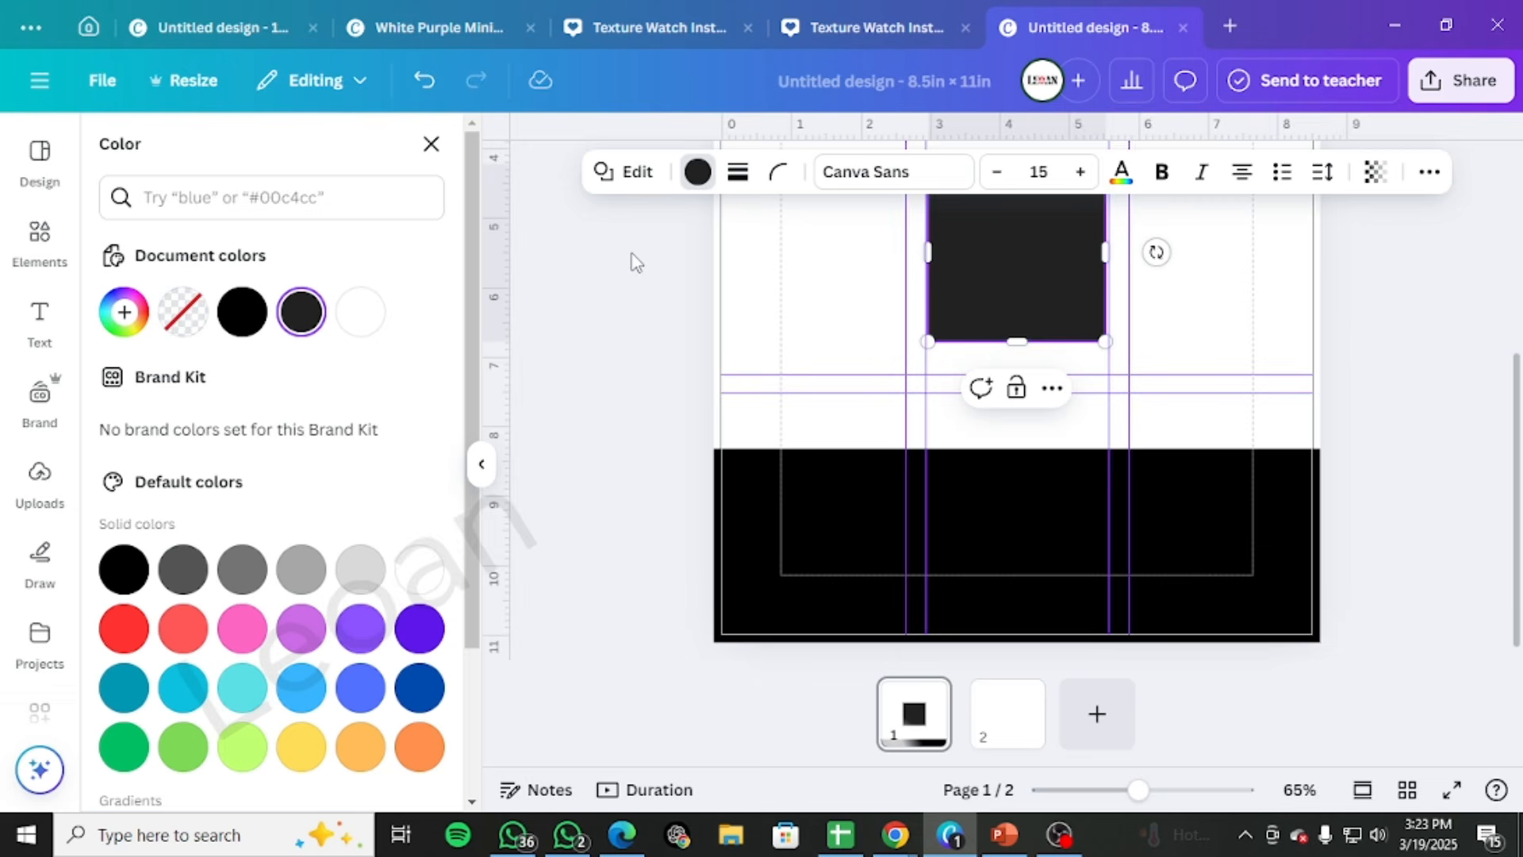
left_click(124, 311)
type("#E6DDEF")
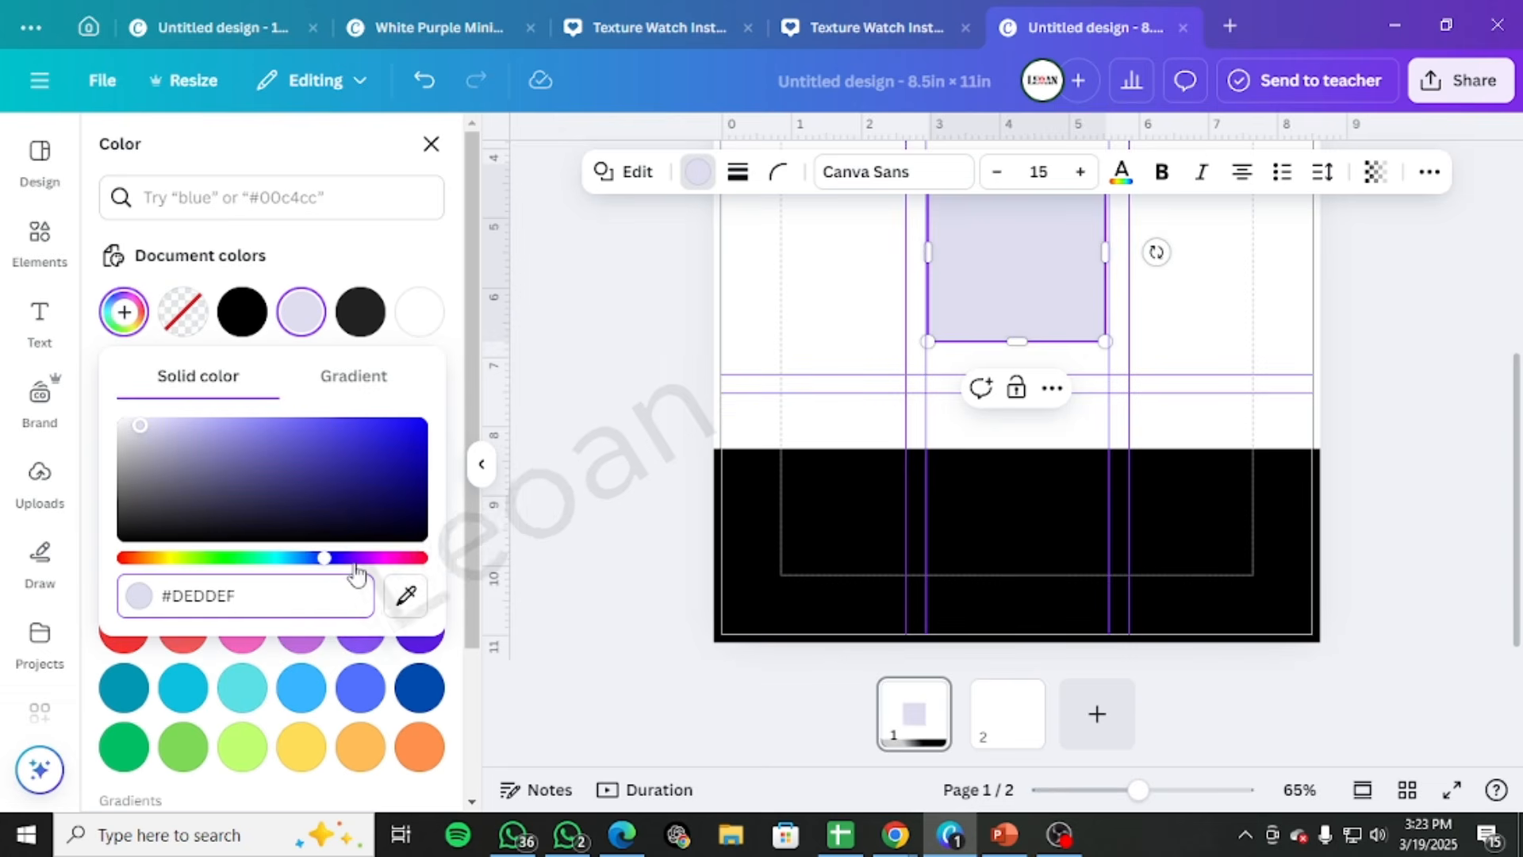
key("Escape")
Move the lavender square against the upper edge of the black footer and stretch it into a taller band spanning the full page width
scroll(1349, 373, "up", 1)
left_click(1018, 311)
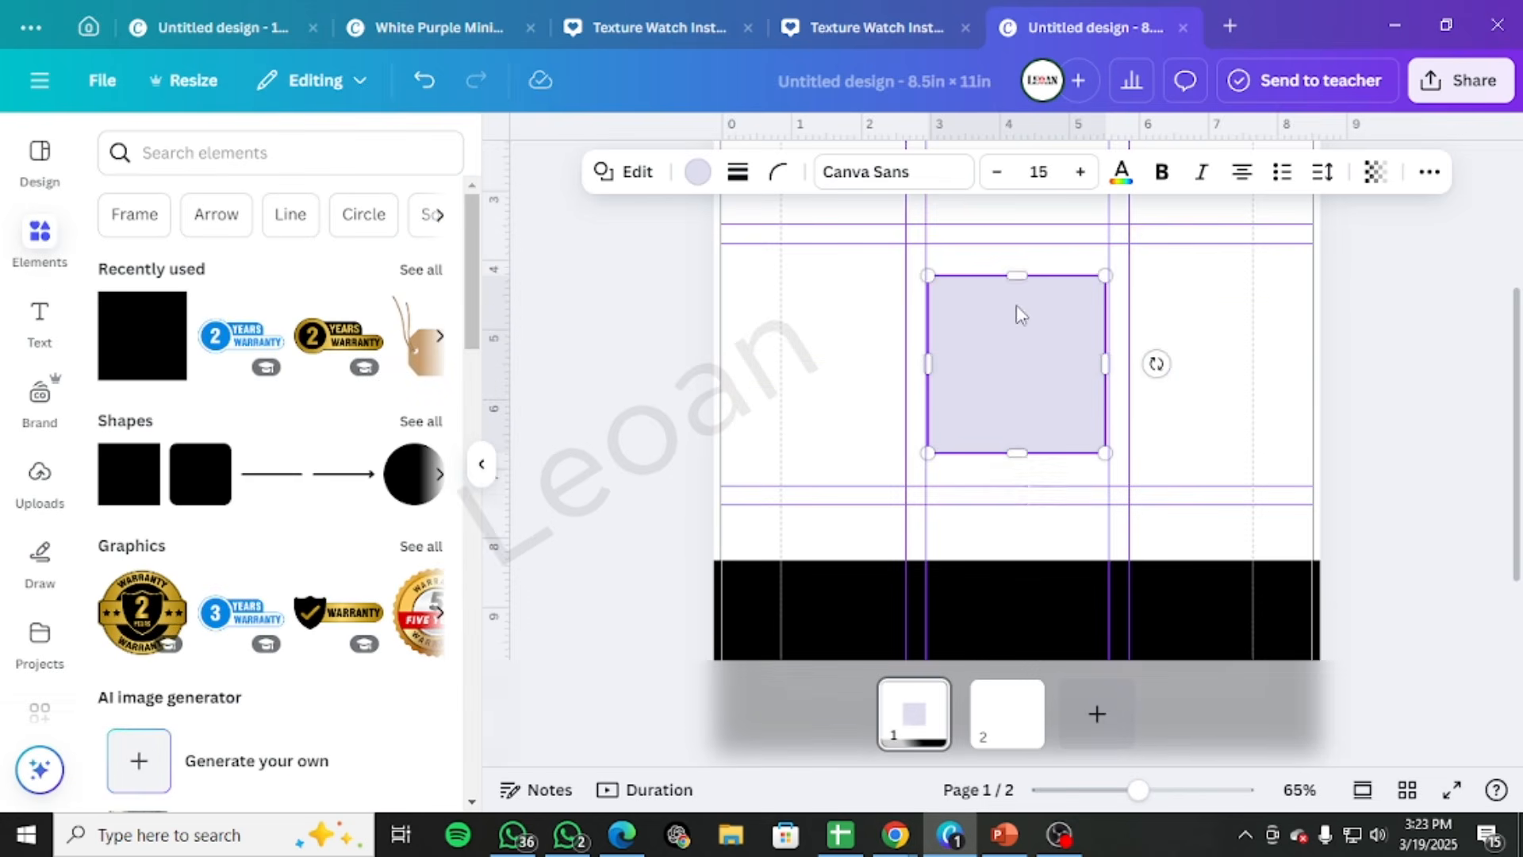
left_click_drag(1020, 341, 806, 445)
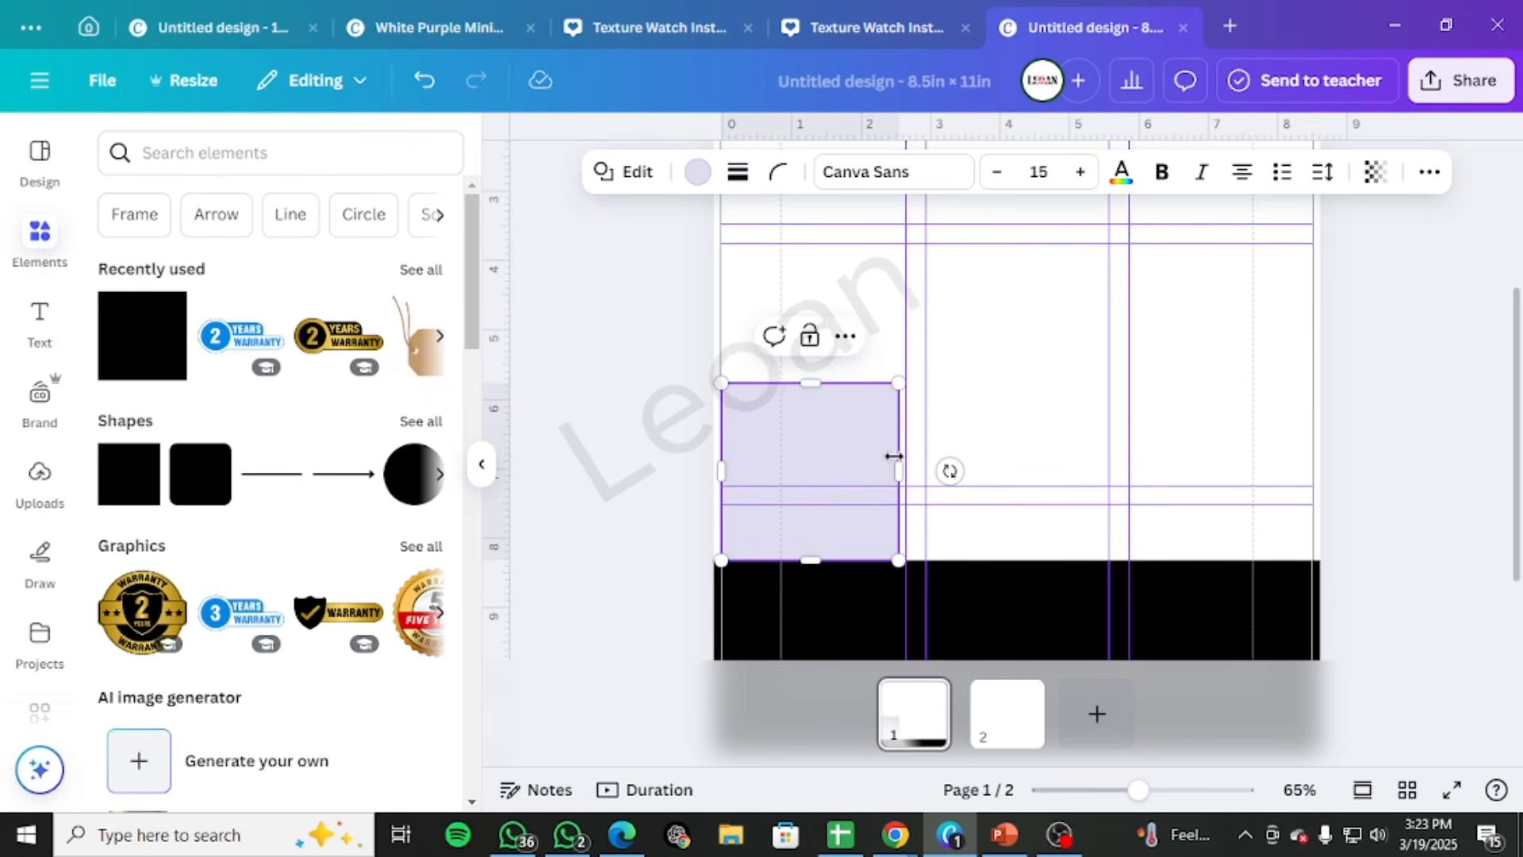
left_click_drag(899, 470, 1337, 444)
left_click_drag(721, 471, 656, 471)
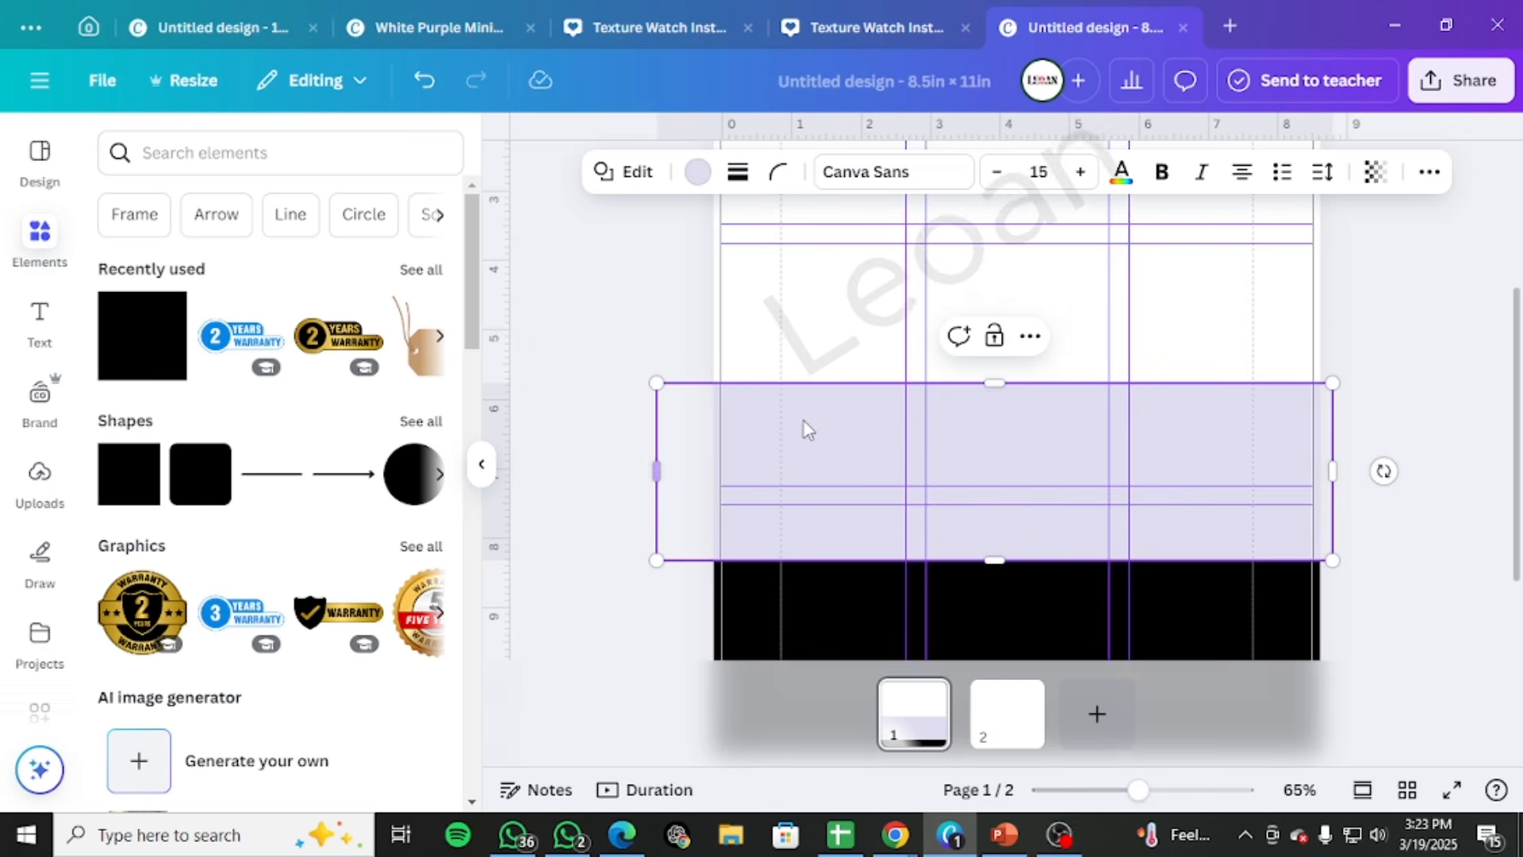
left_click_drag(996, 384, 996, 313)
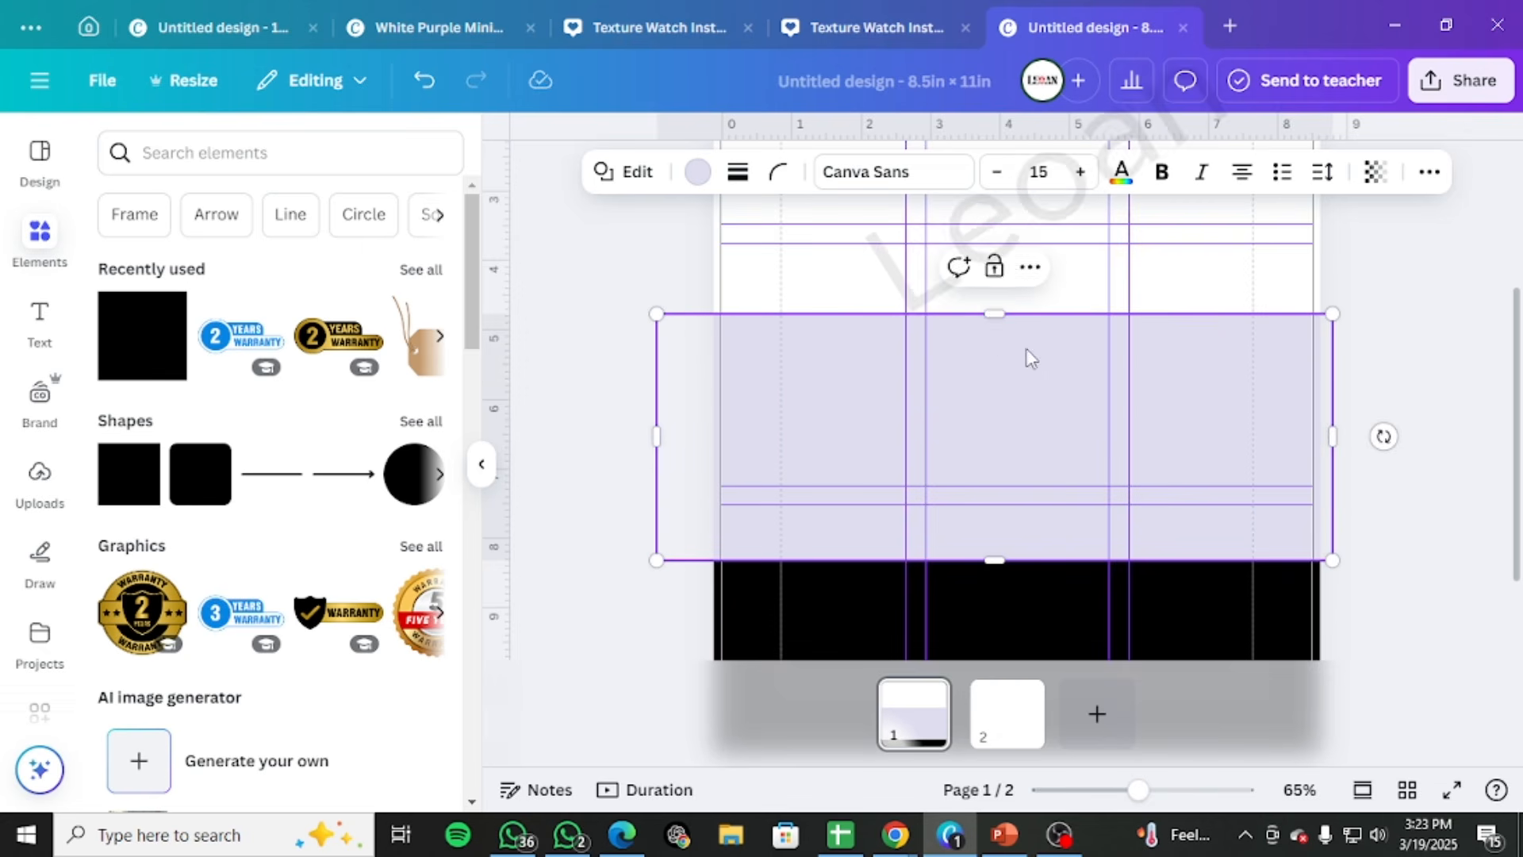
left_click_drag(1060, 388, 1064, 388)
left_click(1391, 381)
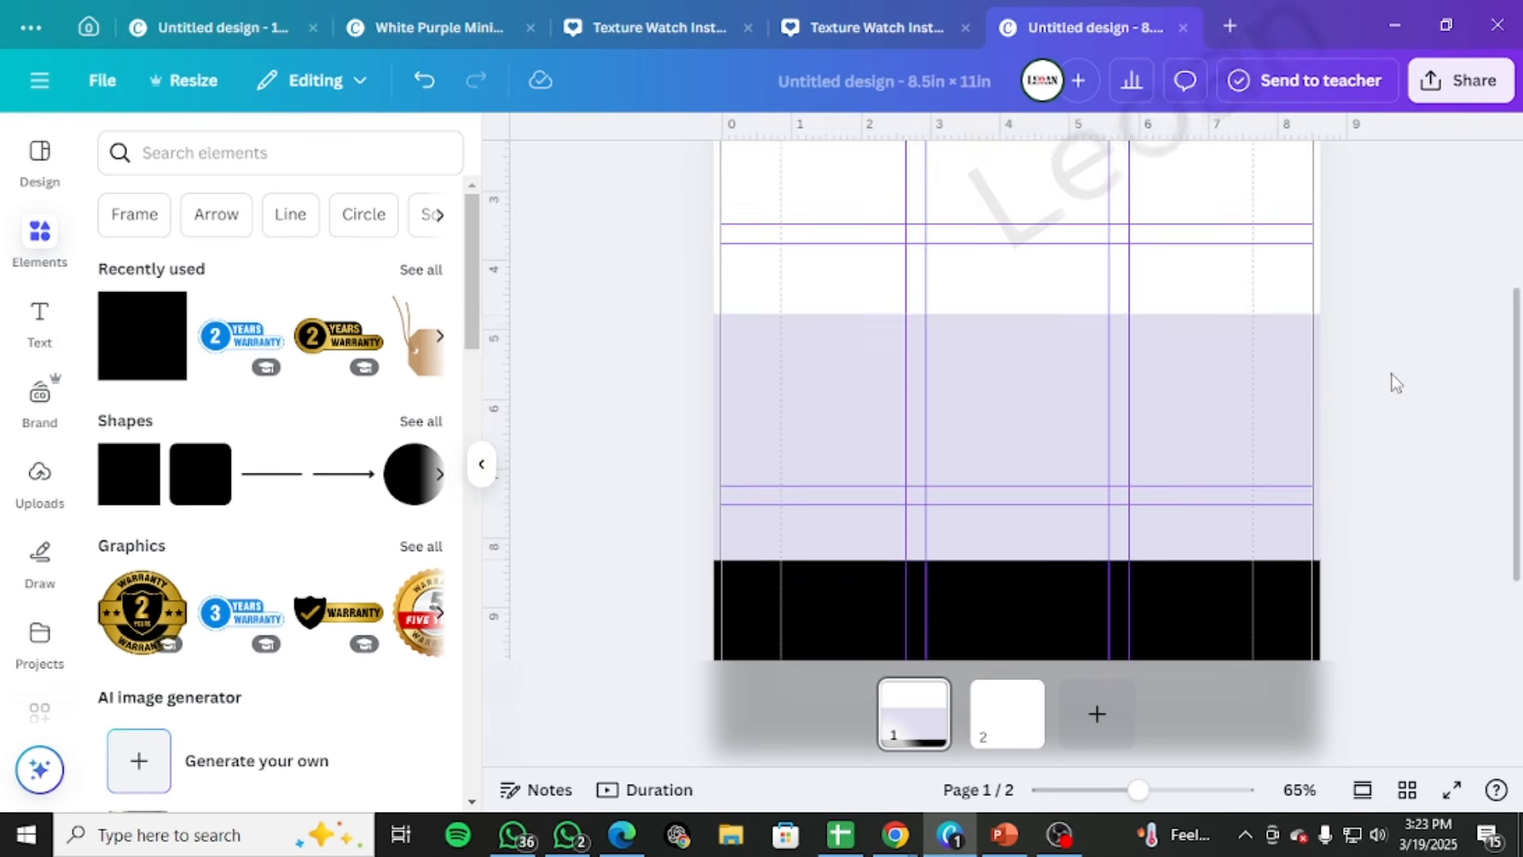
Lower the upper edge of the lavender band slightly, to about the 5 in mark on the vertical ruler
scroll(1391, 401, "up", 3)
scroll(1396, 424, "down", 4)
left_click(1034, 320)
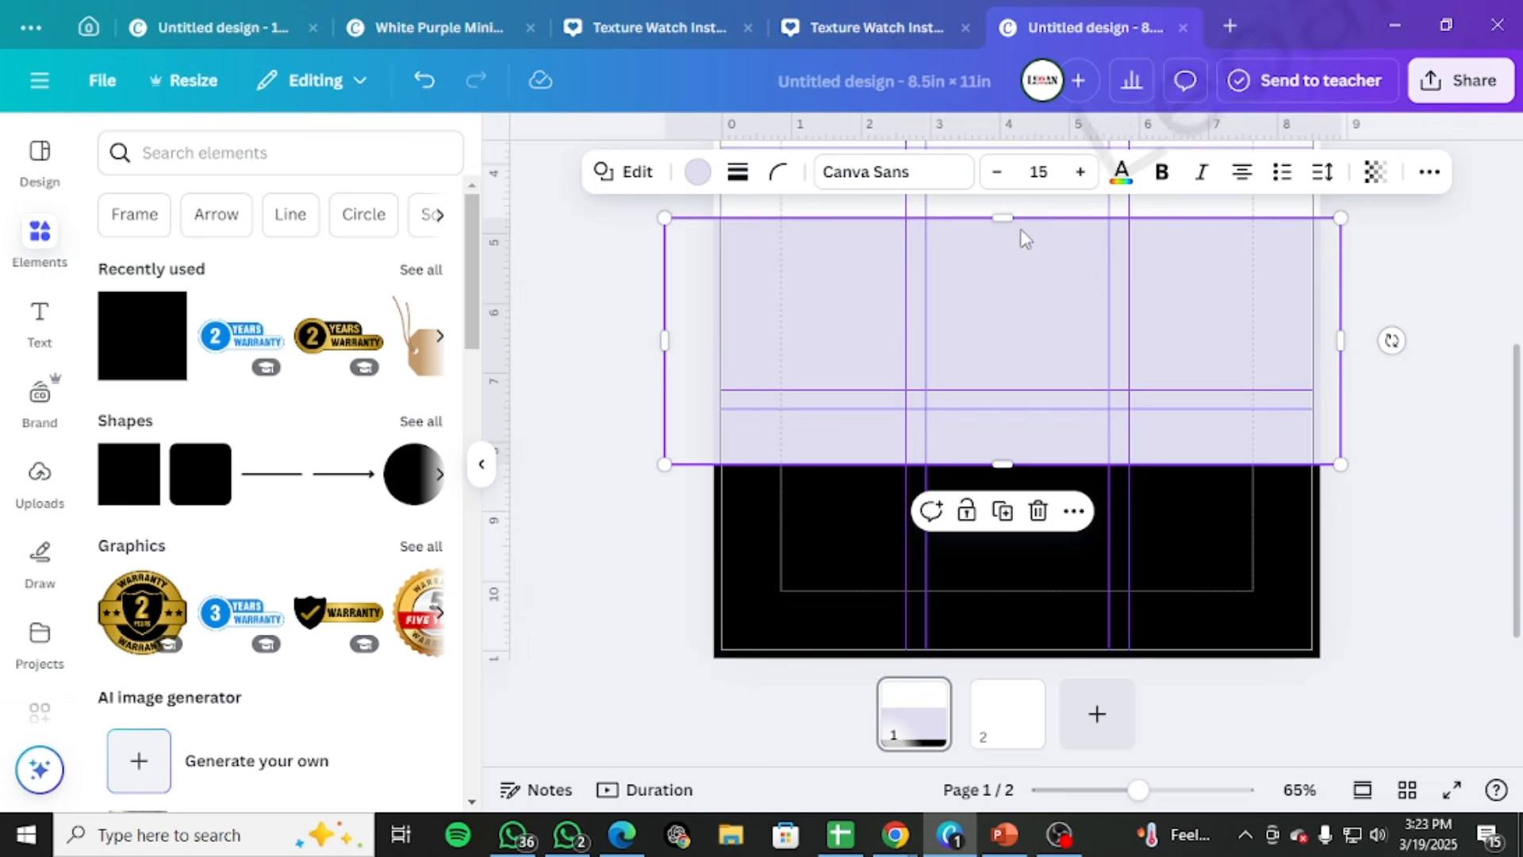
left_click_drag(1004, 220, 1009, 236)
left_click(1482, 349)
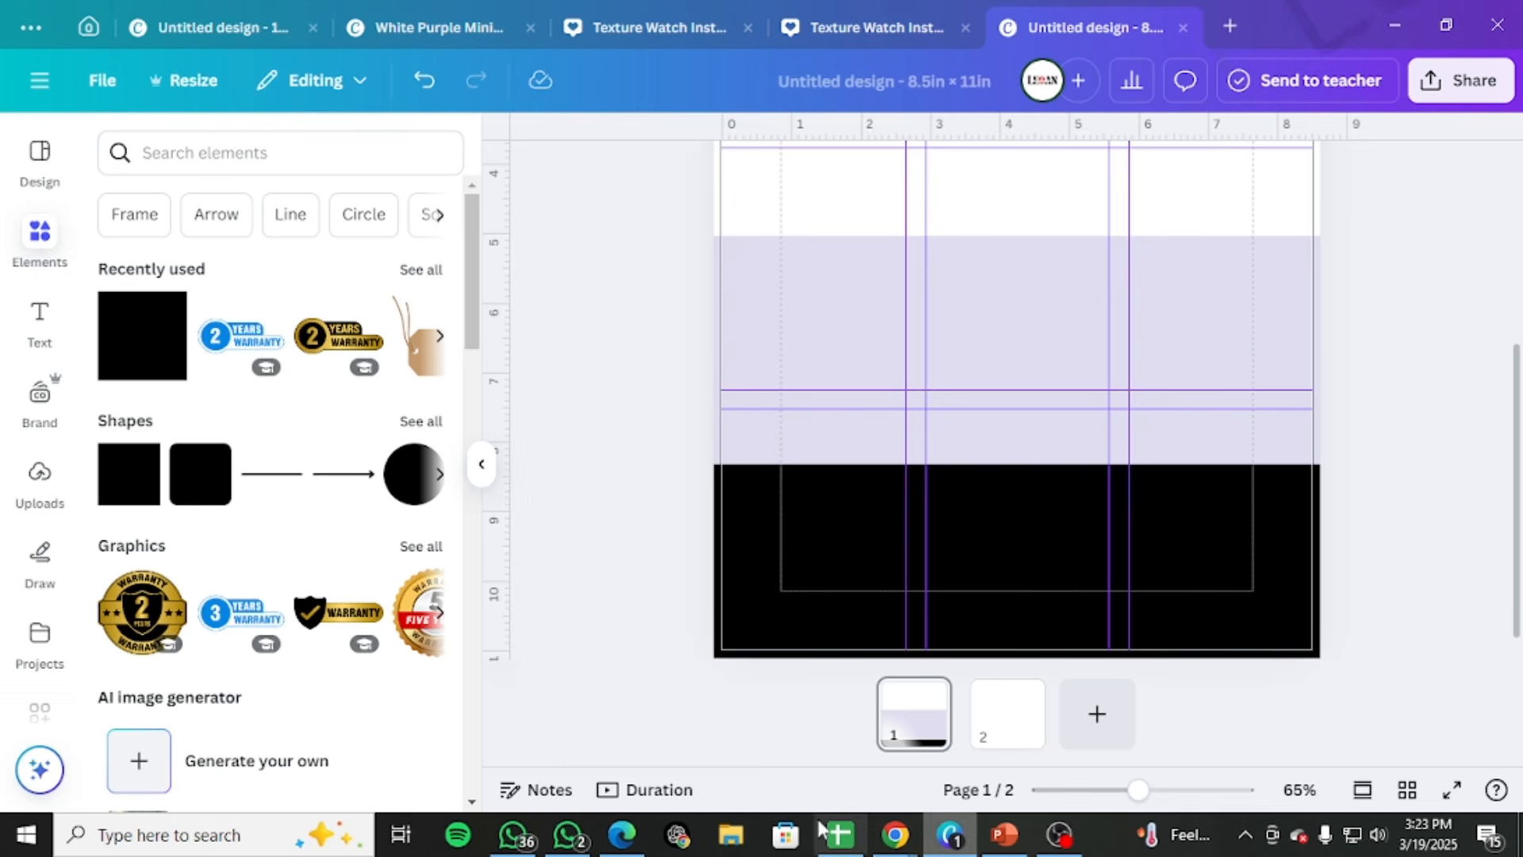
Switch to the Chrome windows and arrange the HTML Color Picker beside the catalog template's cover page
mouse_move(895, 840)
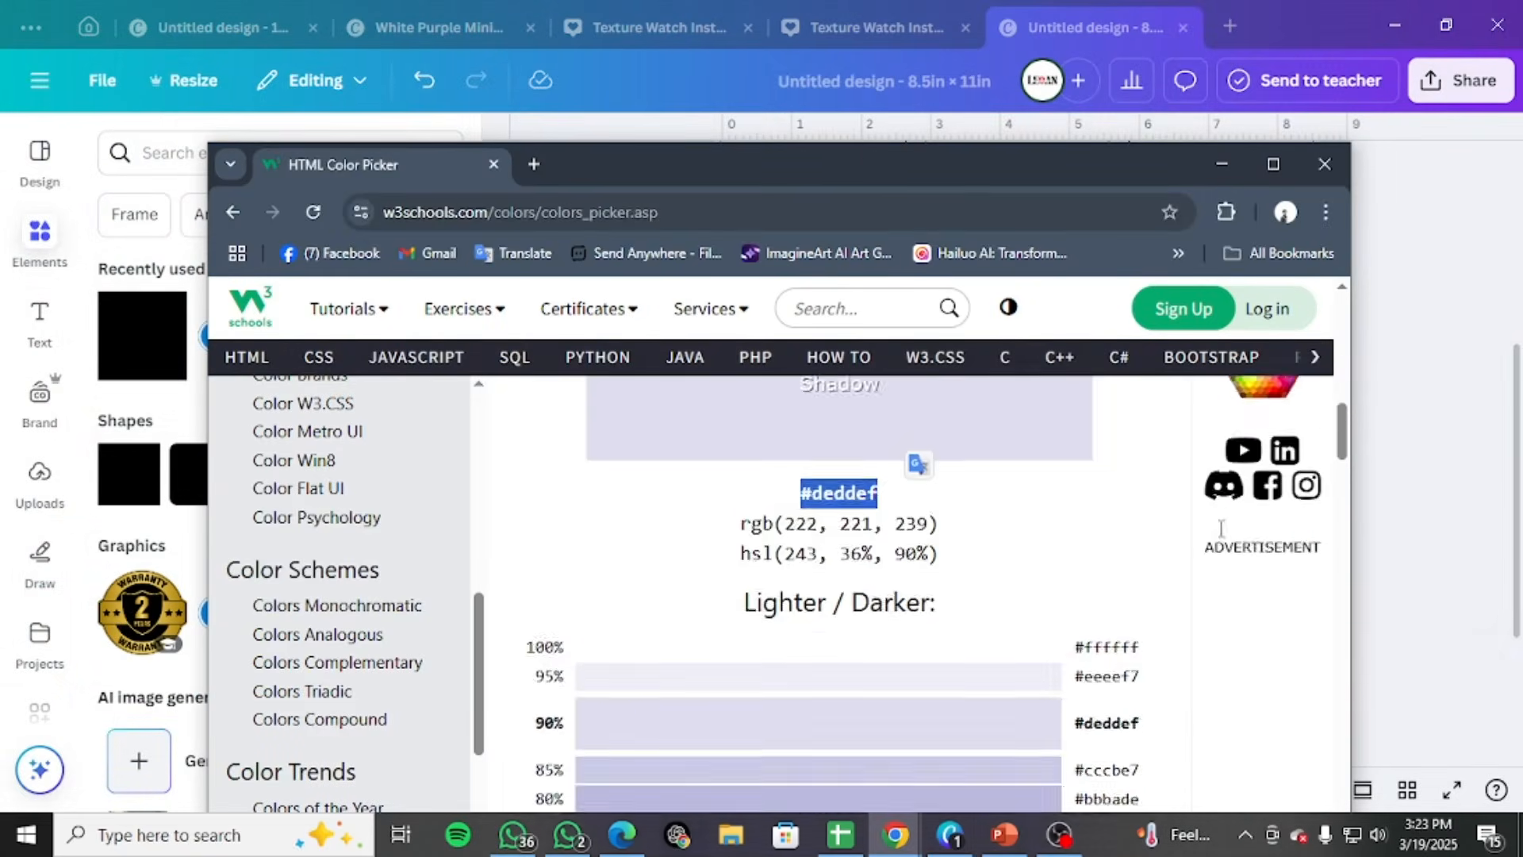
left_click(1162, 725)
left_click_drag(855, 168, 982, 171)
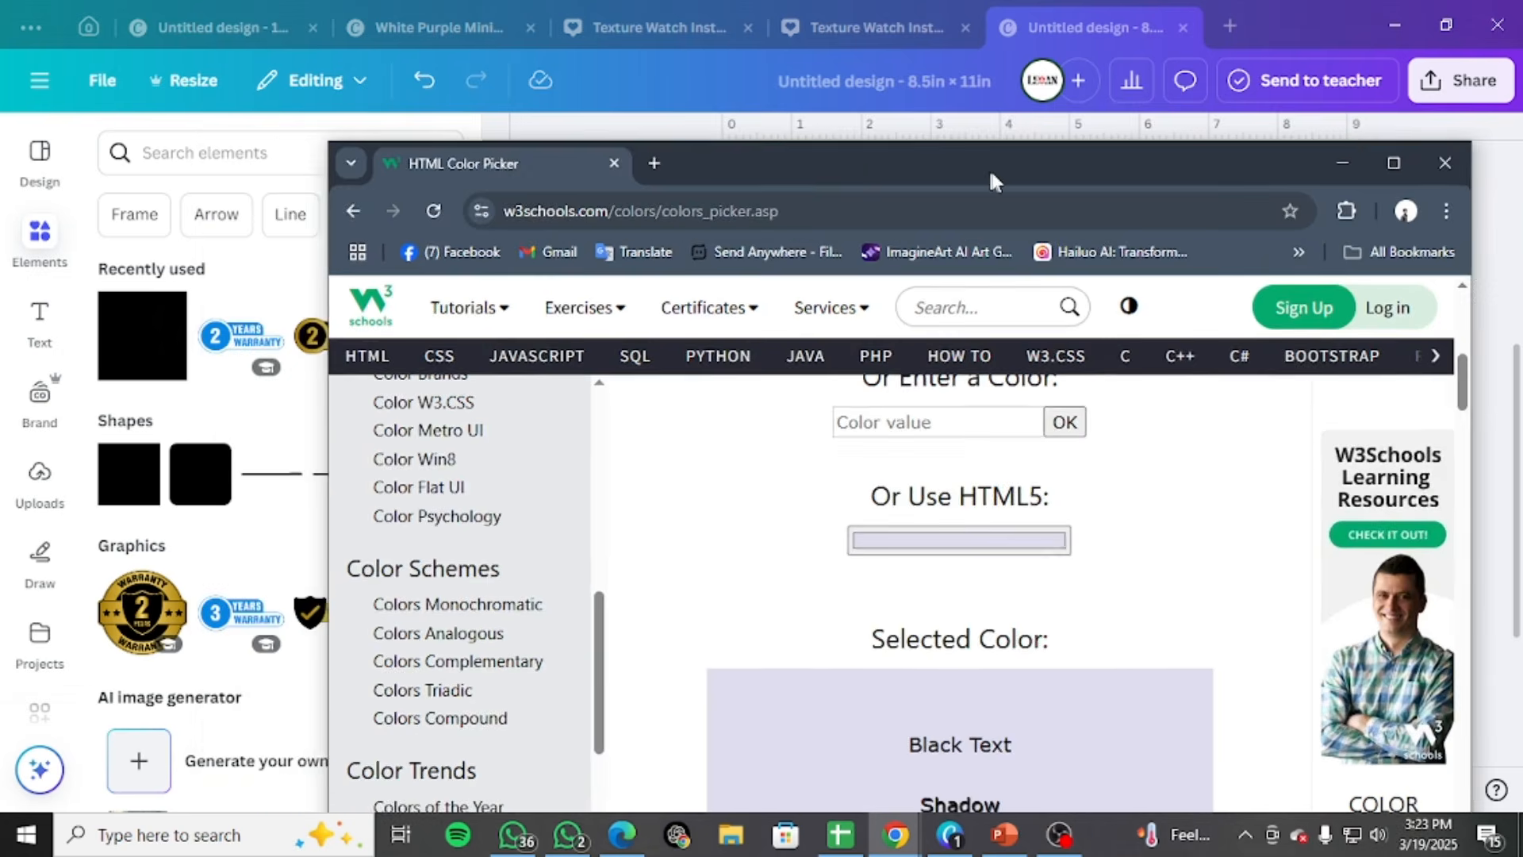
mouse_move(912, 842)
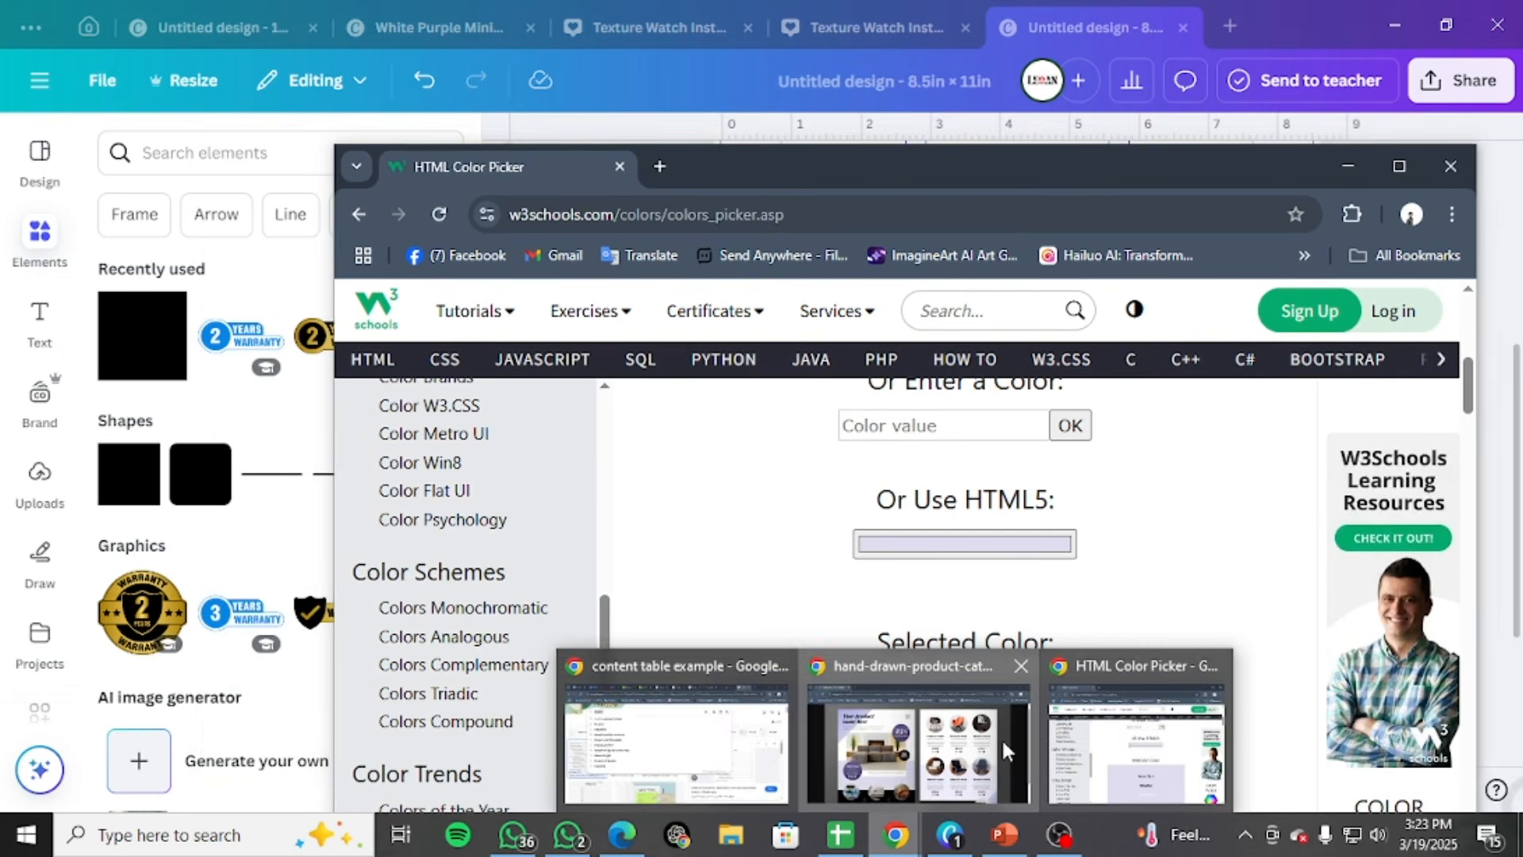
left_click(955, 681)
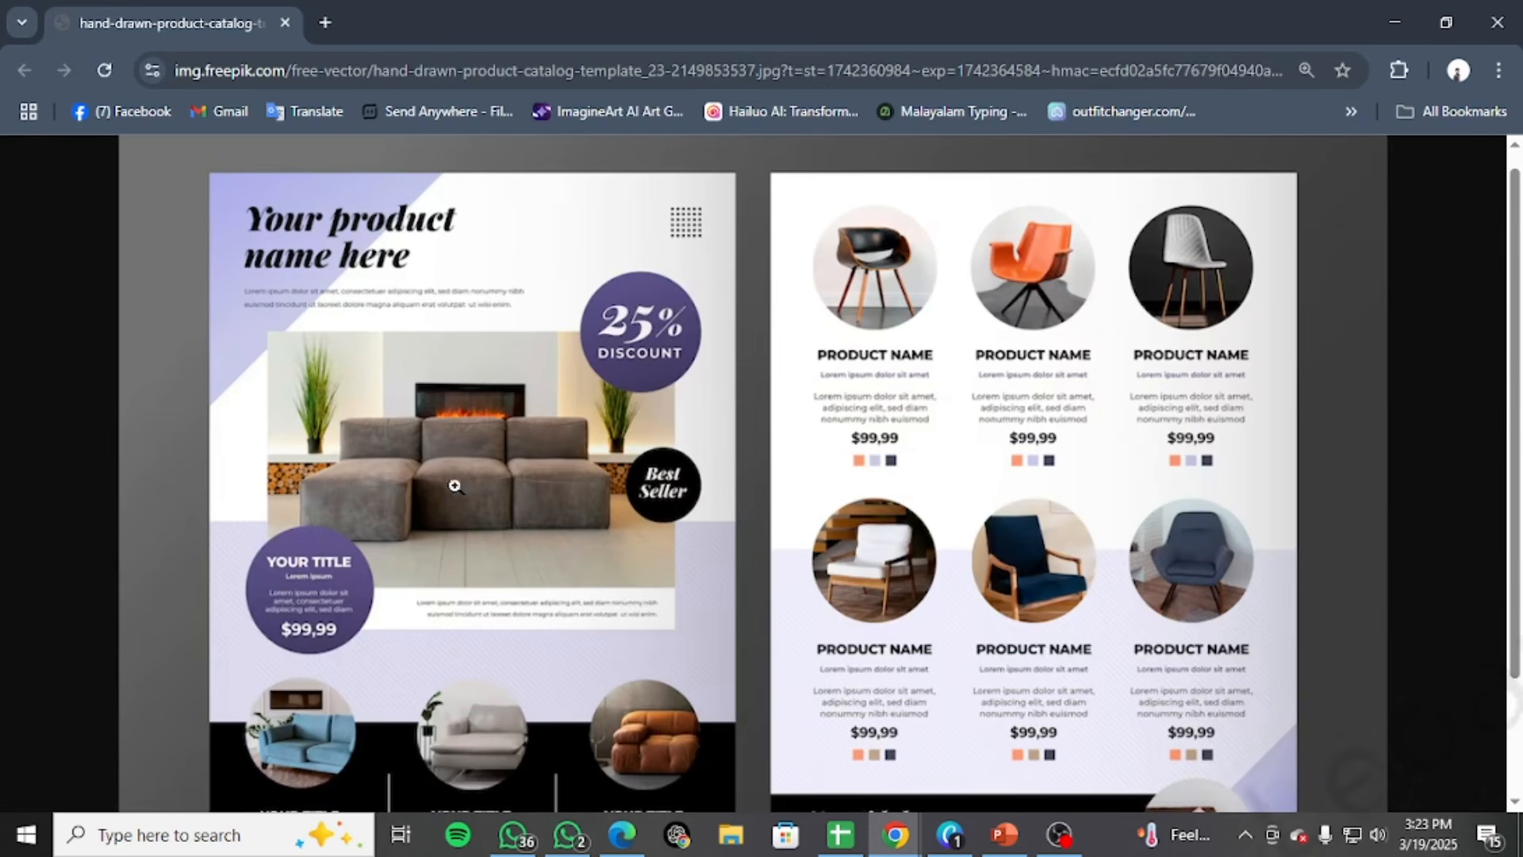
left_click_drag(1199, 21, 755, 93)
left_click(1227, 160)
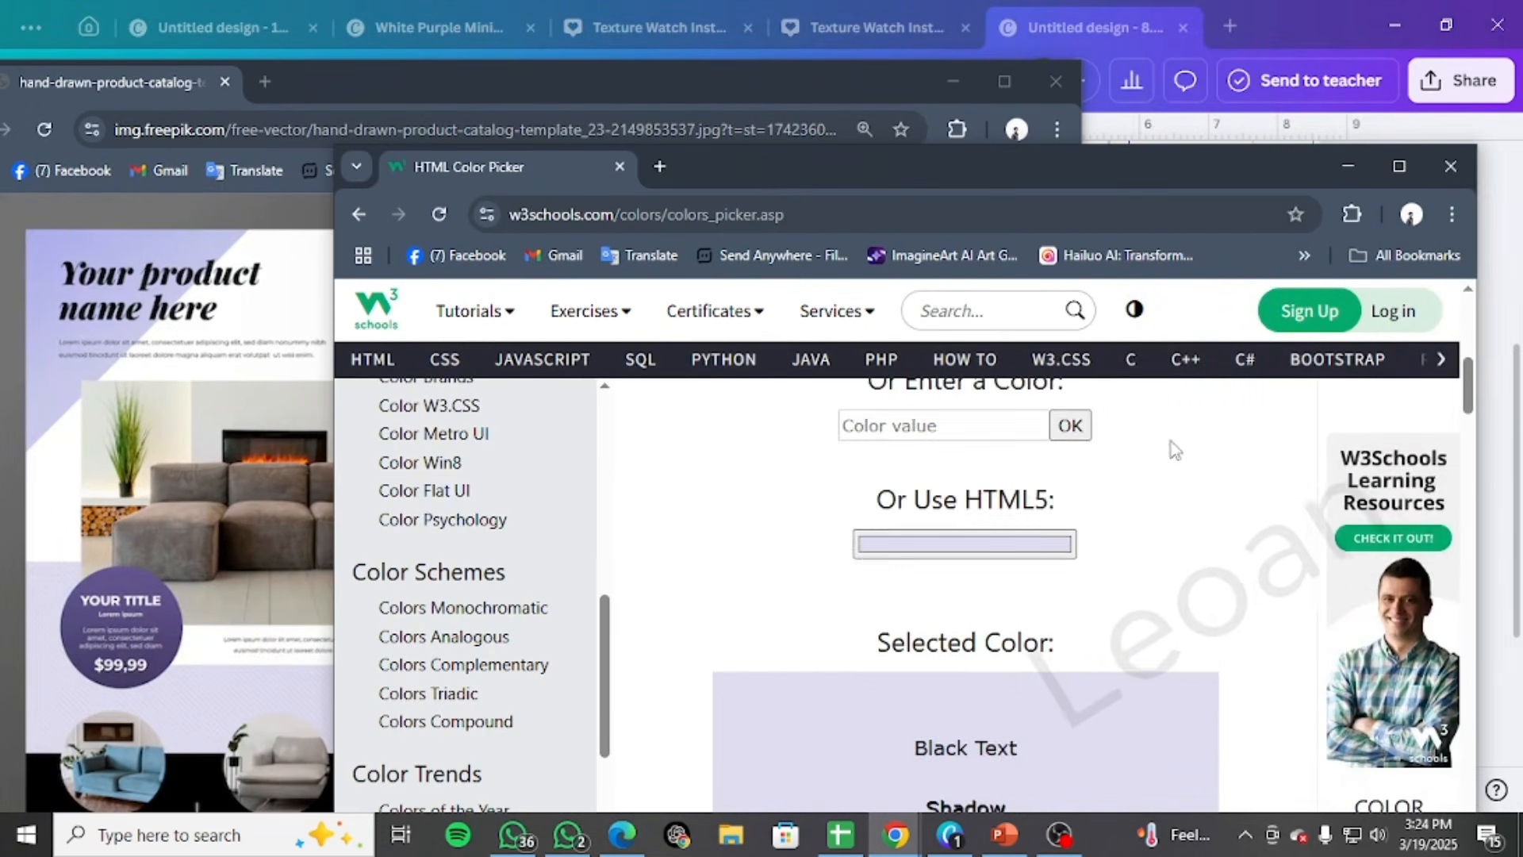
Sample the violet of the template cover's upper-left corner, copy its hex code #b0b2eb, and return to the Canva design
scroll(1171, 442, "down", 1)
left_click(922, 436)
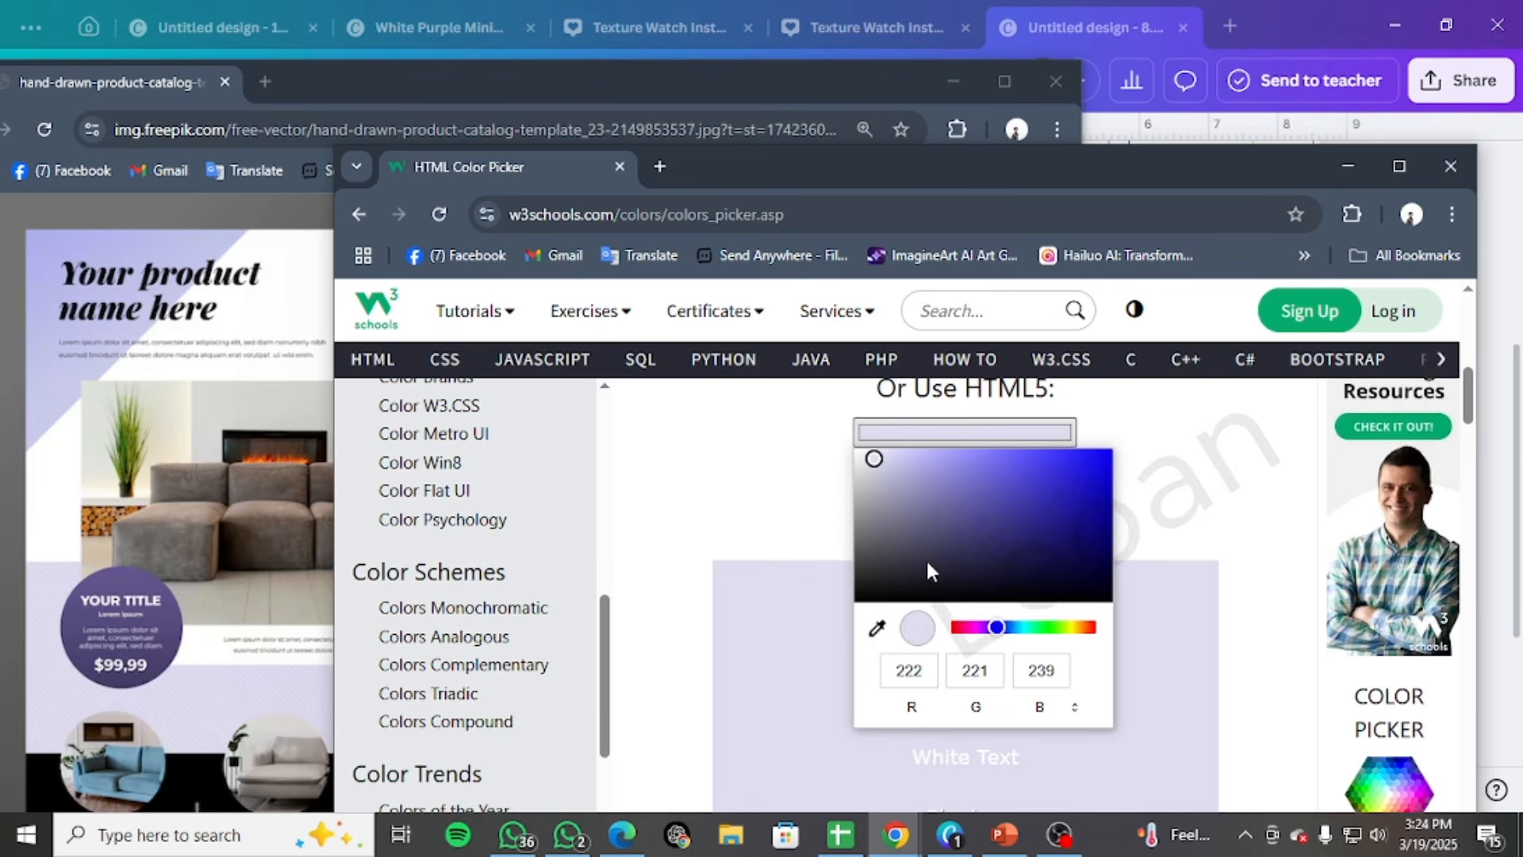
left_click(58, 241)
left_click(771, 452)
scroll(772, 452, "down", 8)
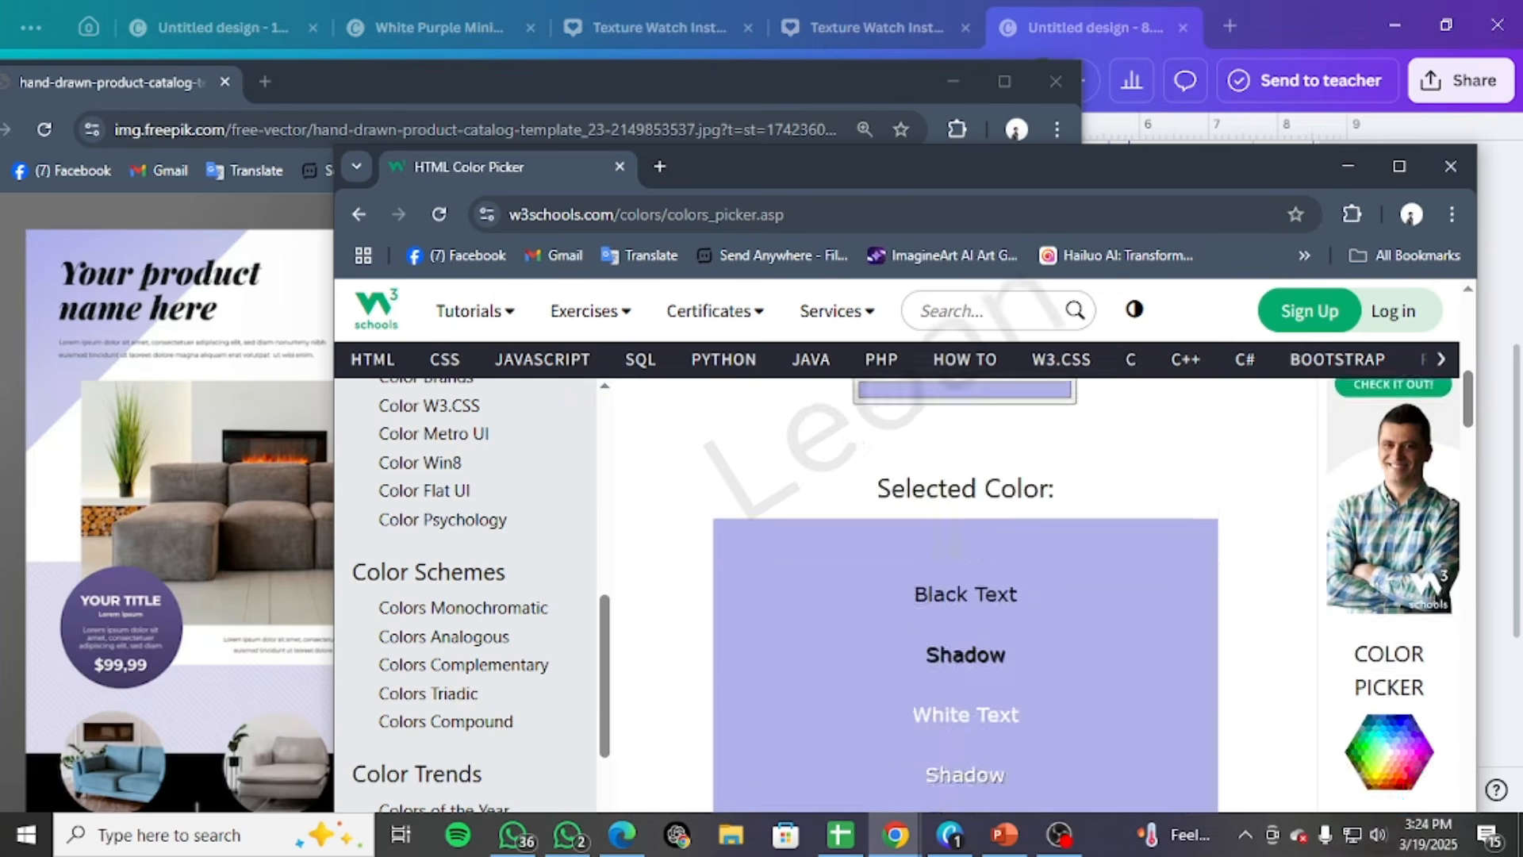
scroll(914, 547, "up", 4)
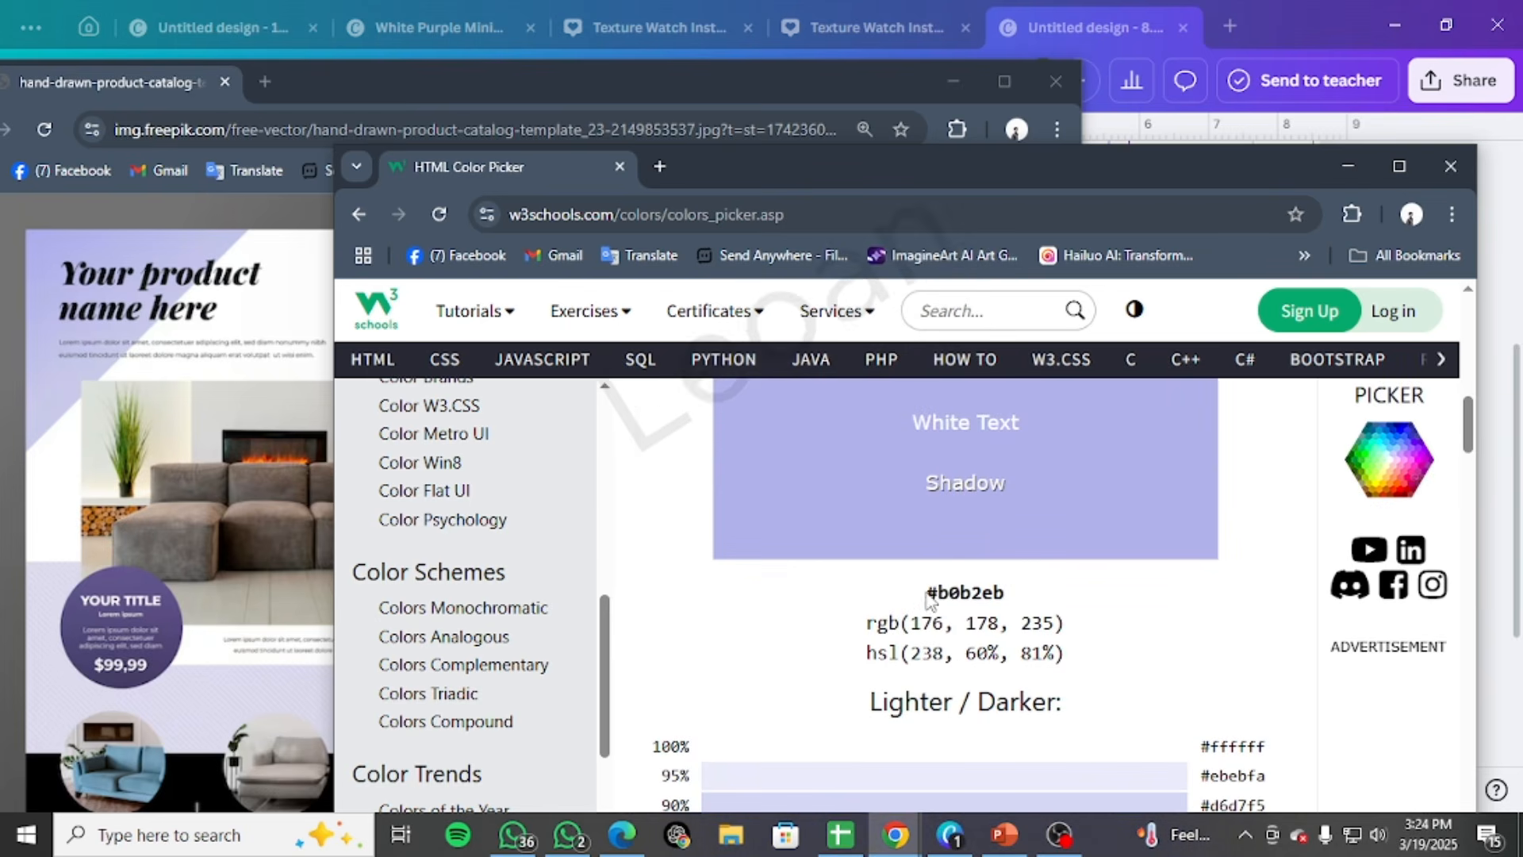
left_click(1347, 166)
left_click(953, 81)
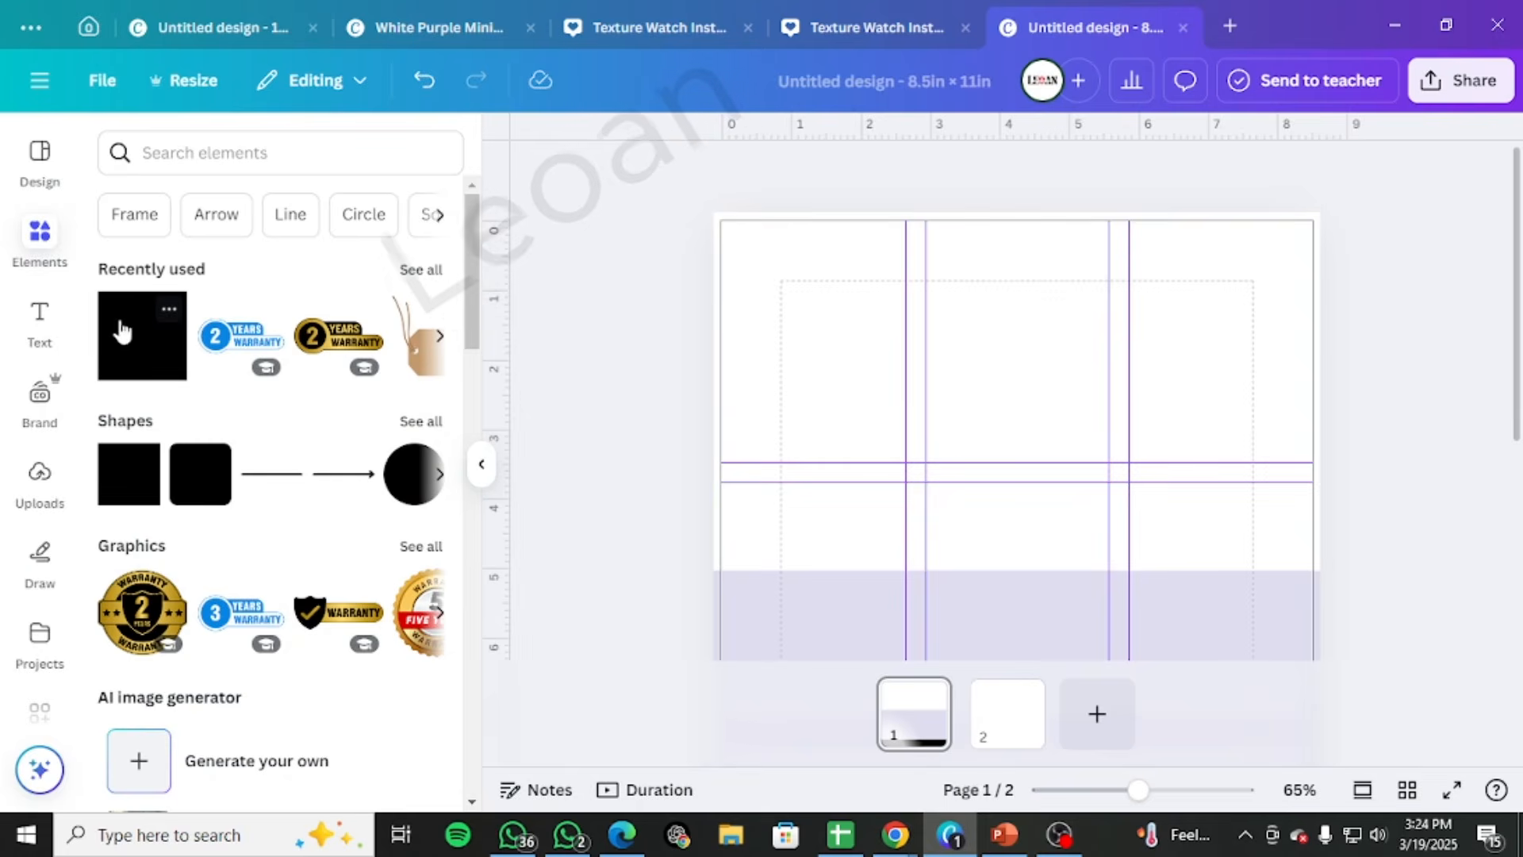
Add another square to page 1 and give it a gradient fill with #b0b2eb as the first colour
left_click(122, 329)
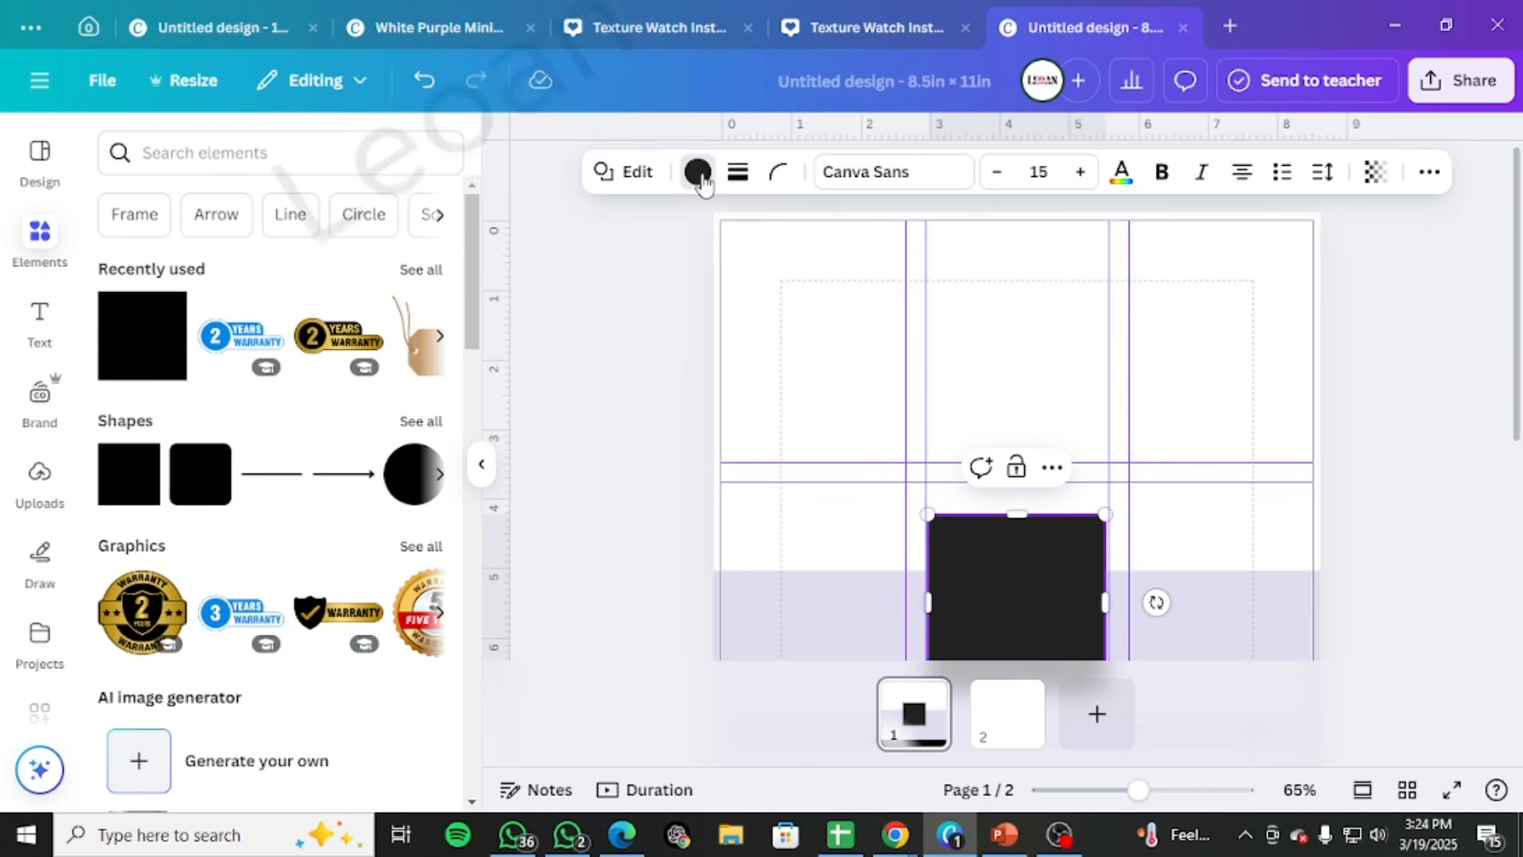
left_click(125, 317)
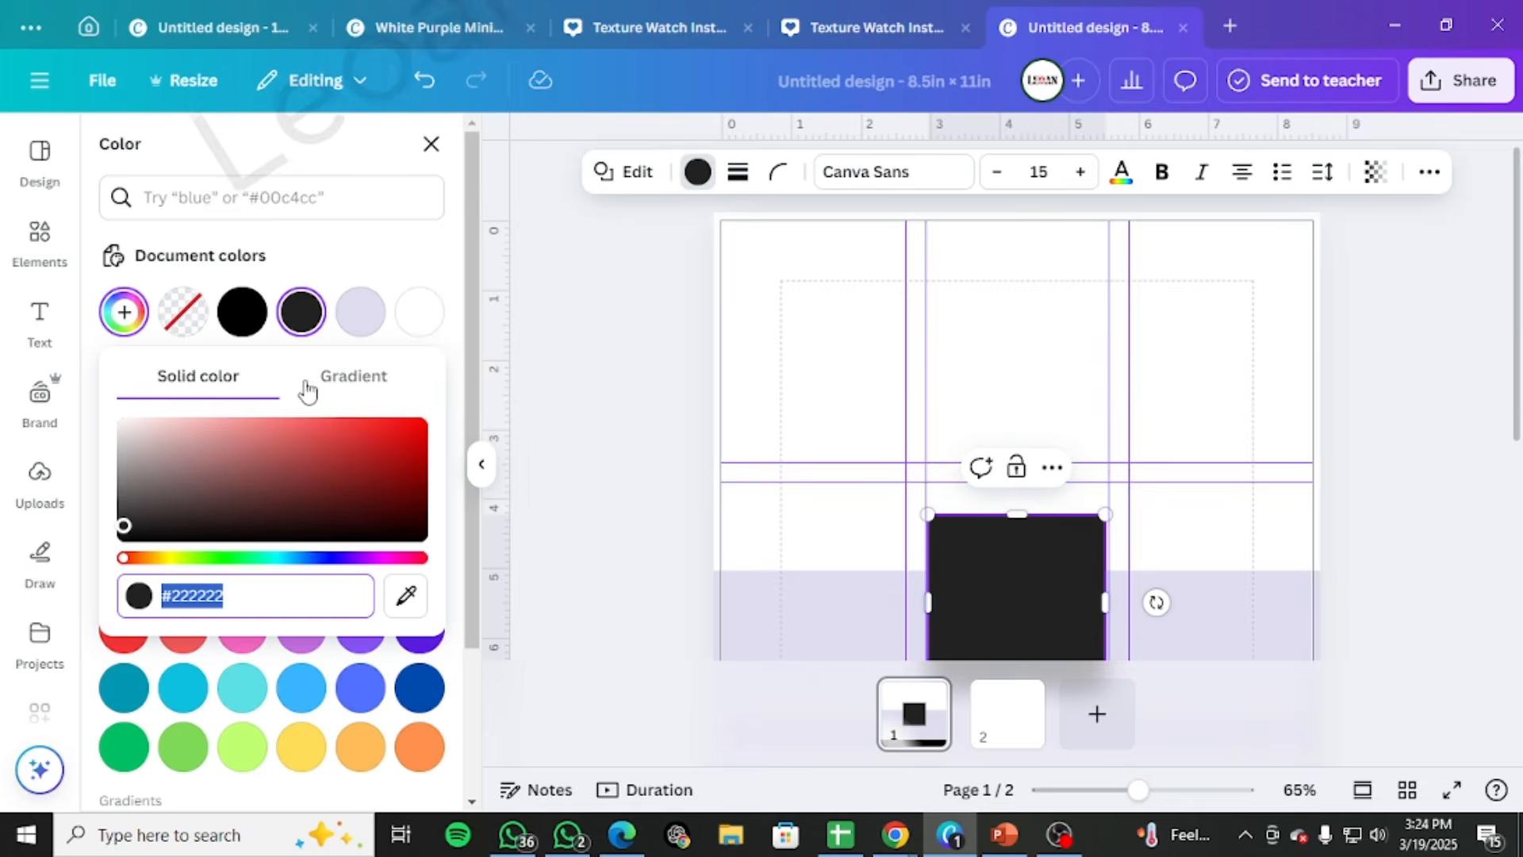
left_click(357, 381)
left_click(140, 480)
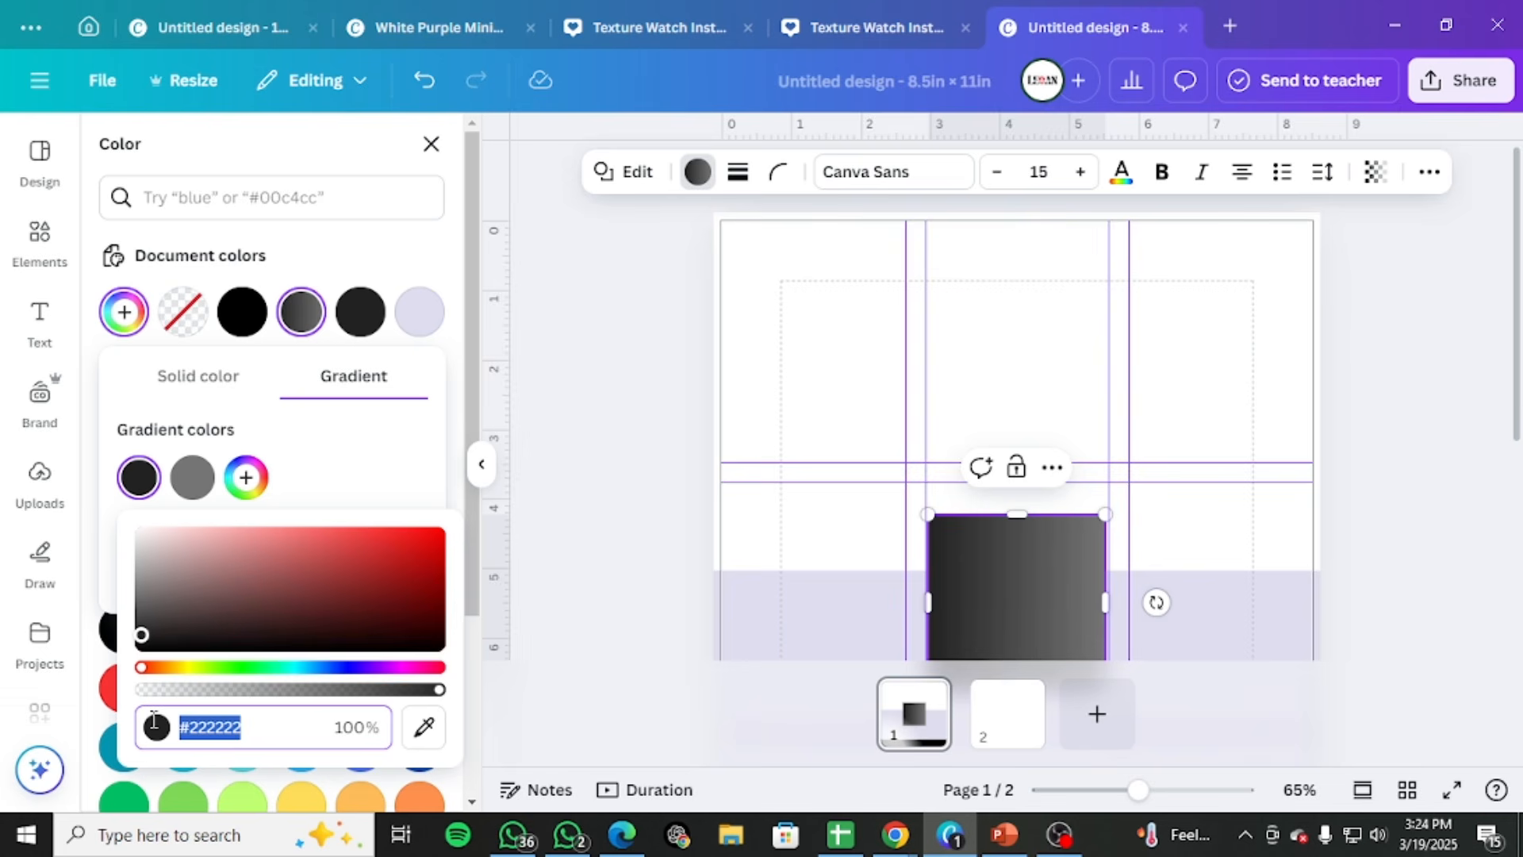
type("#B0B2EB")
key("Return")
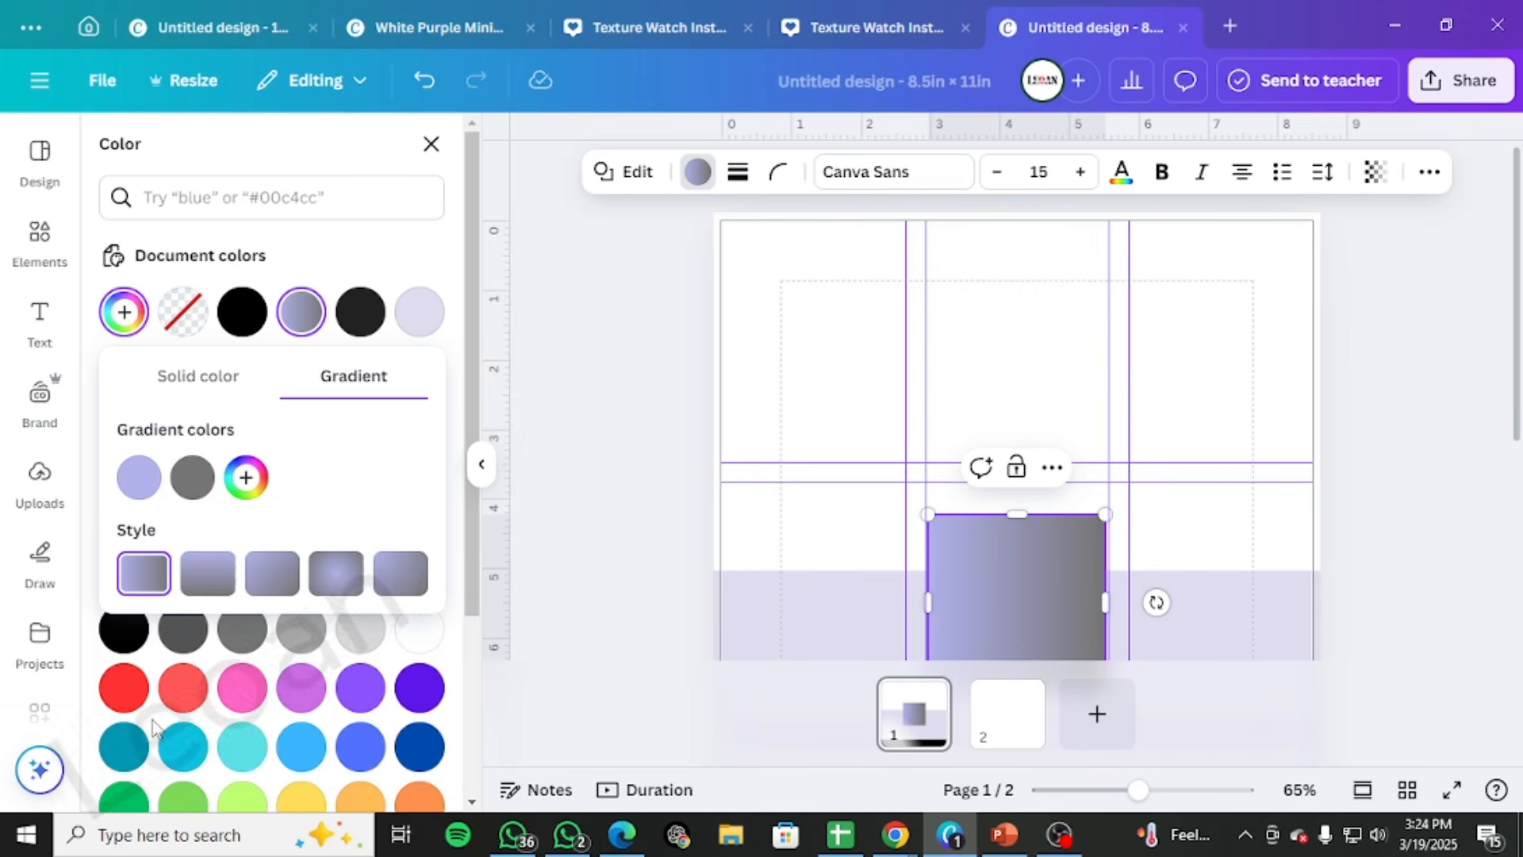
Set the gradient's second colour to the pale tint #EDE2E2 and make the gradient run vertically from top to bottom
left_click(191, 478)
mouse_move(228, 561)
left_mouse_down()
mouse_move(191, 543)
mouse_move(176, 509)
mouse_move(213, 543)
left_mouse_up()
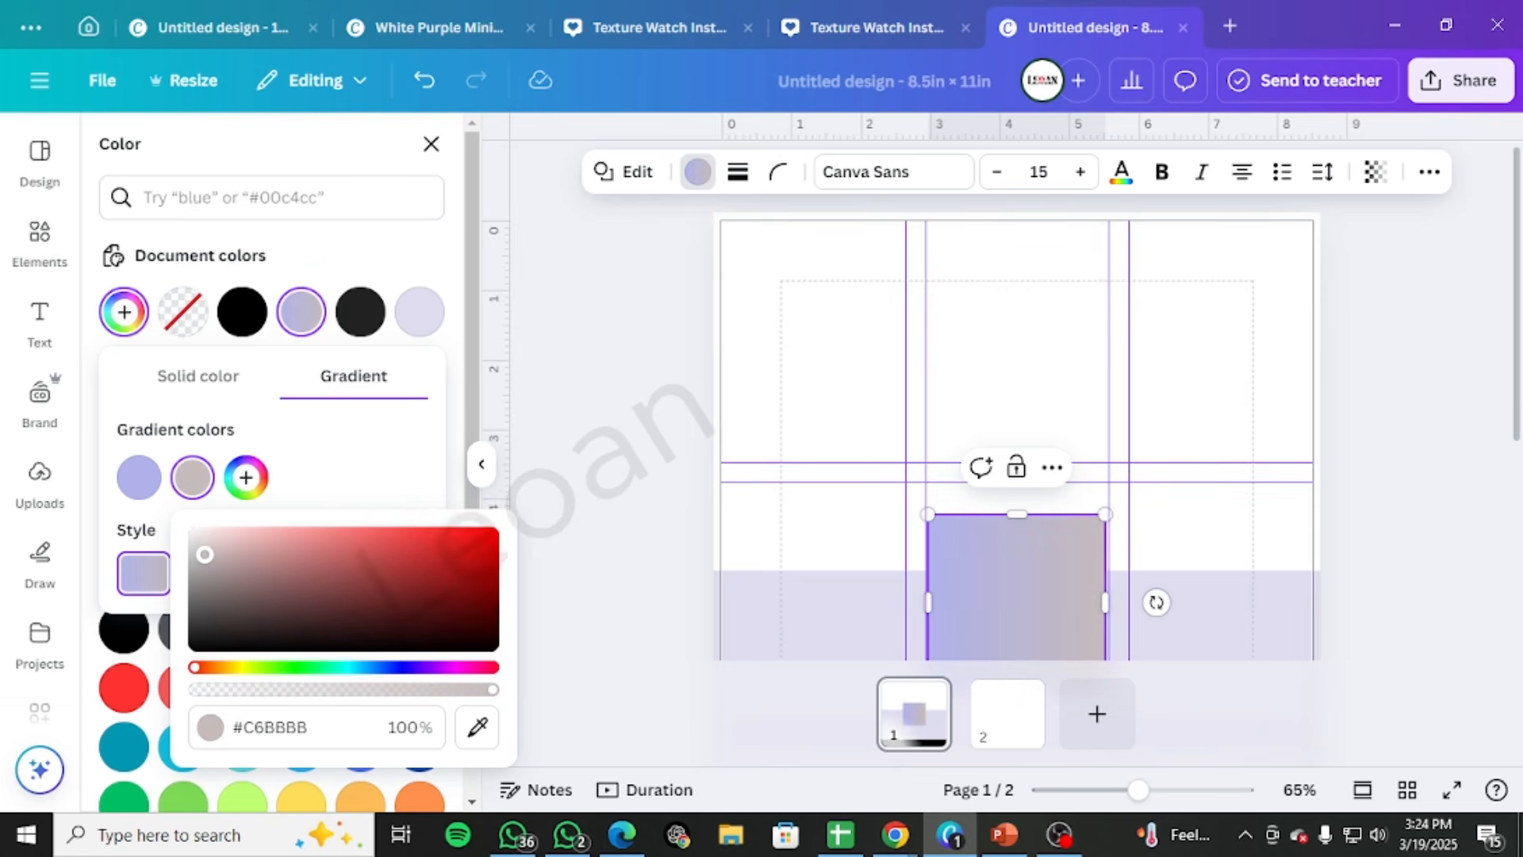
left_click_drag(205, 555, 203, 536)
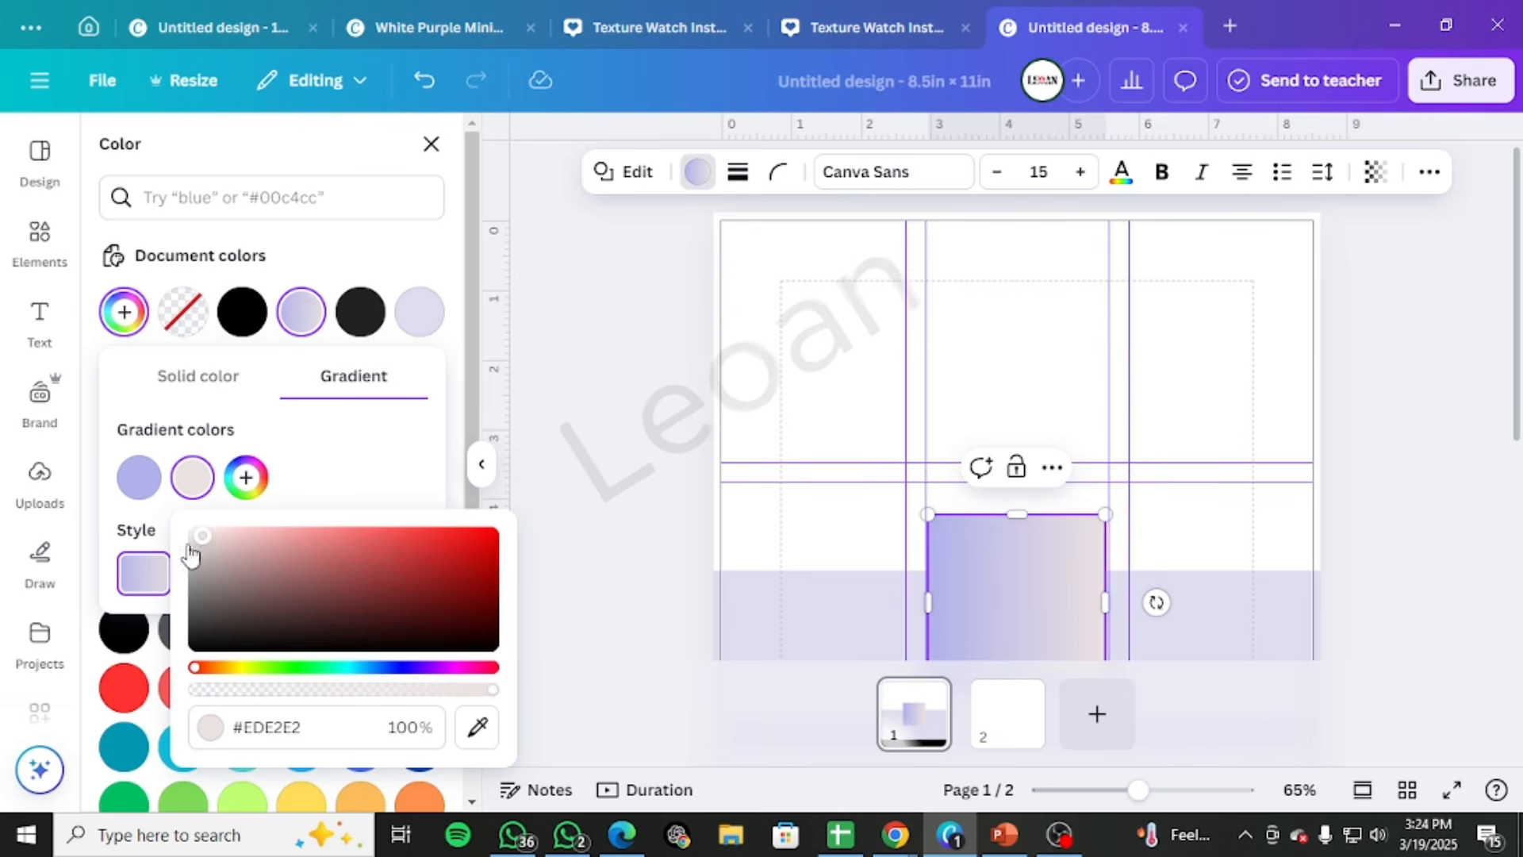
left_click(337, 468)
left_click(210, 572)
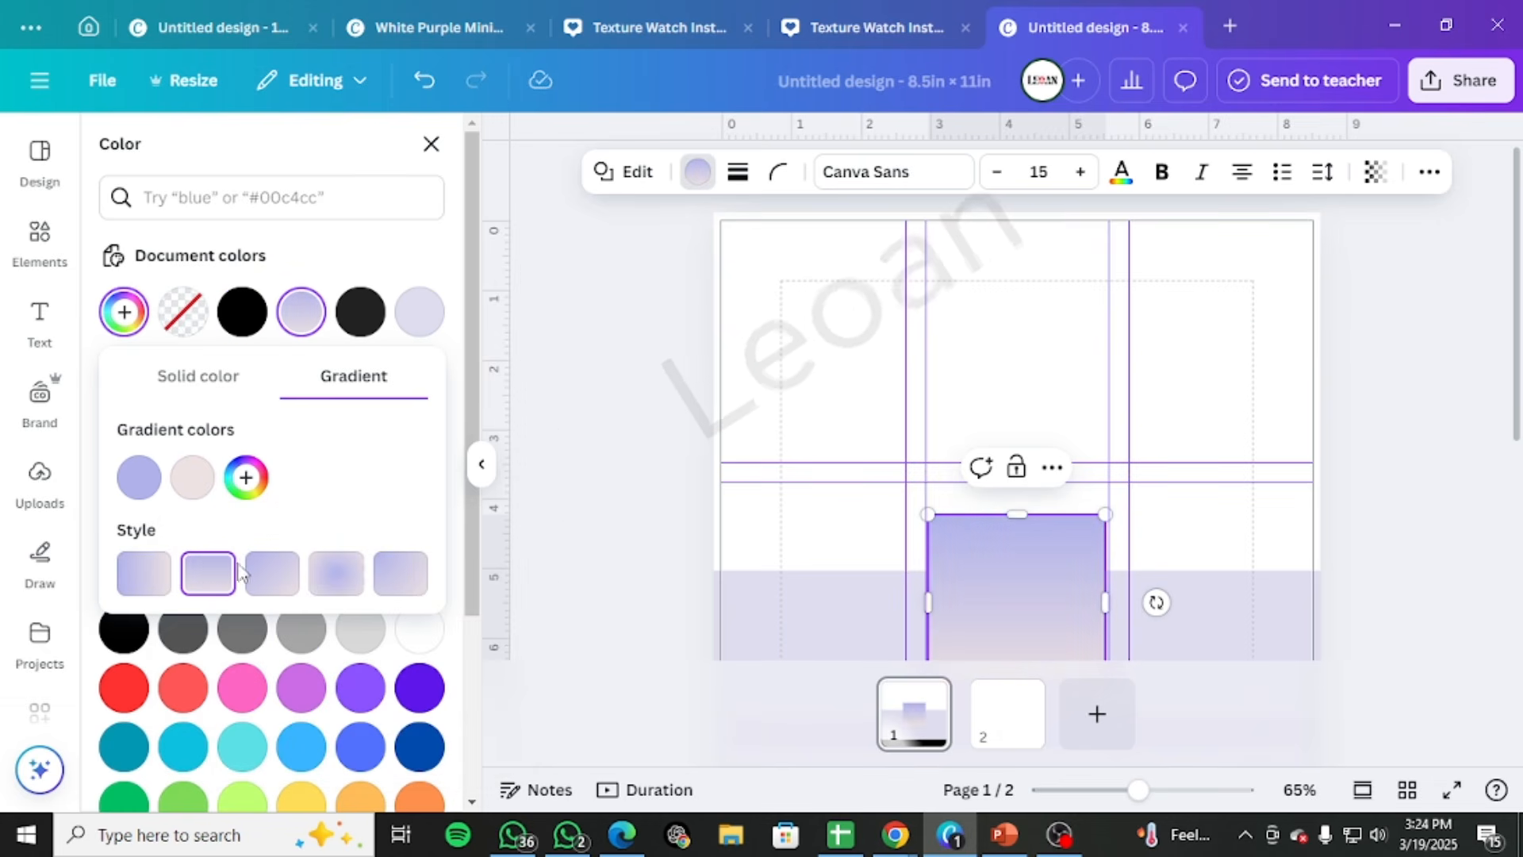
Move the gradient square over the page's upper-left corner and compare it with the corner shape in the catalog template
left_click_drag(971, 561, 694, 254)
left_click(1085, 288)
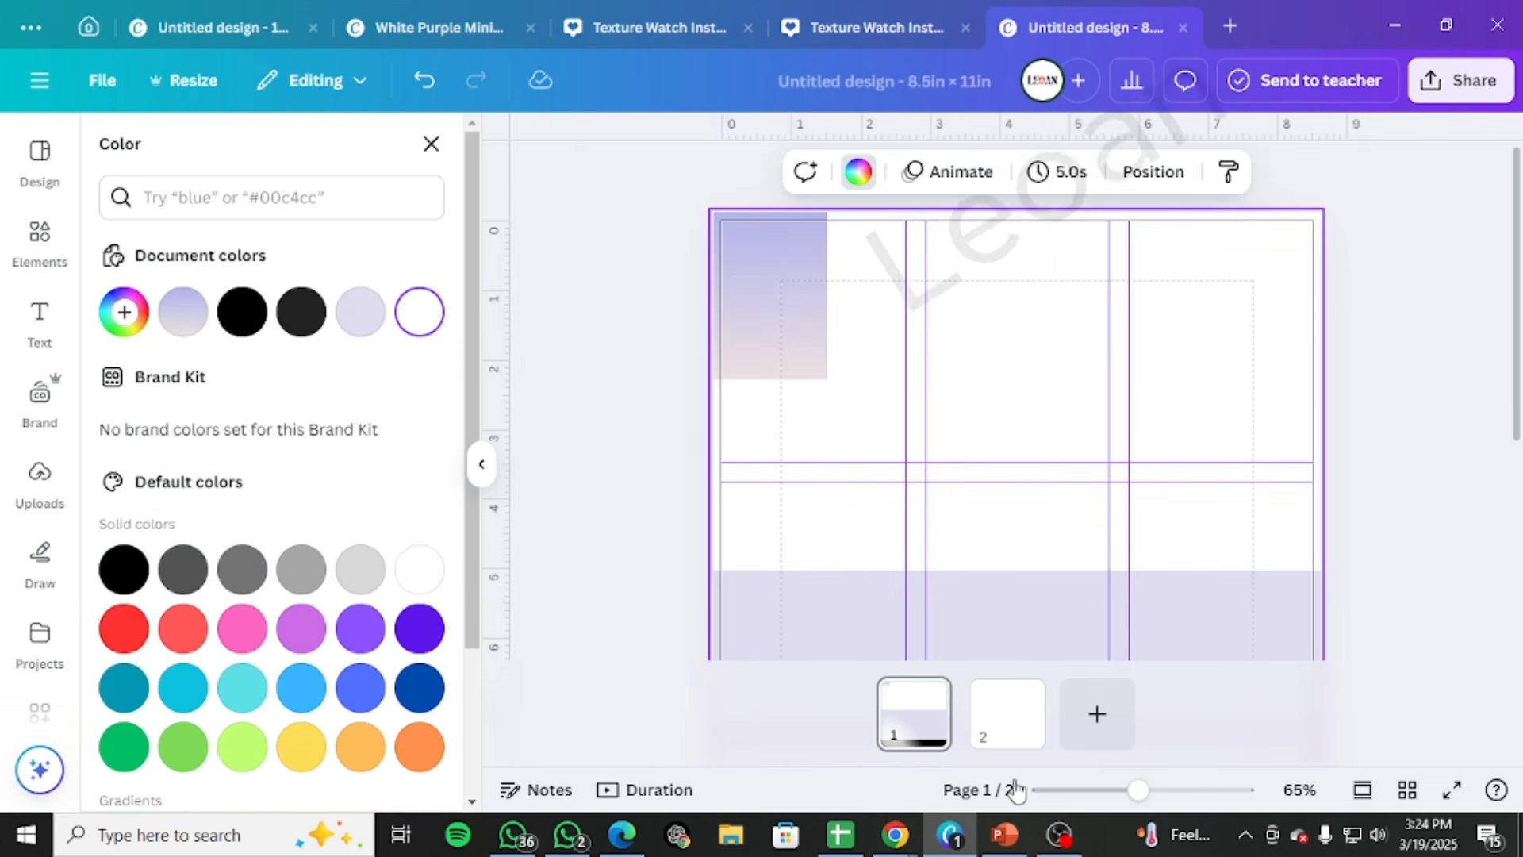
mouse_move(909, 823)
left_click(917, 762)
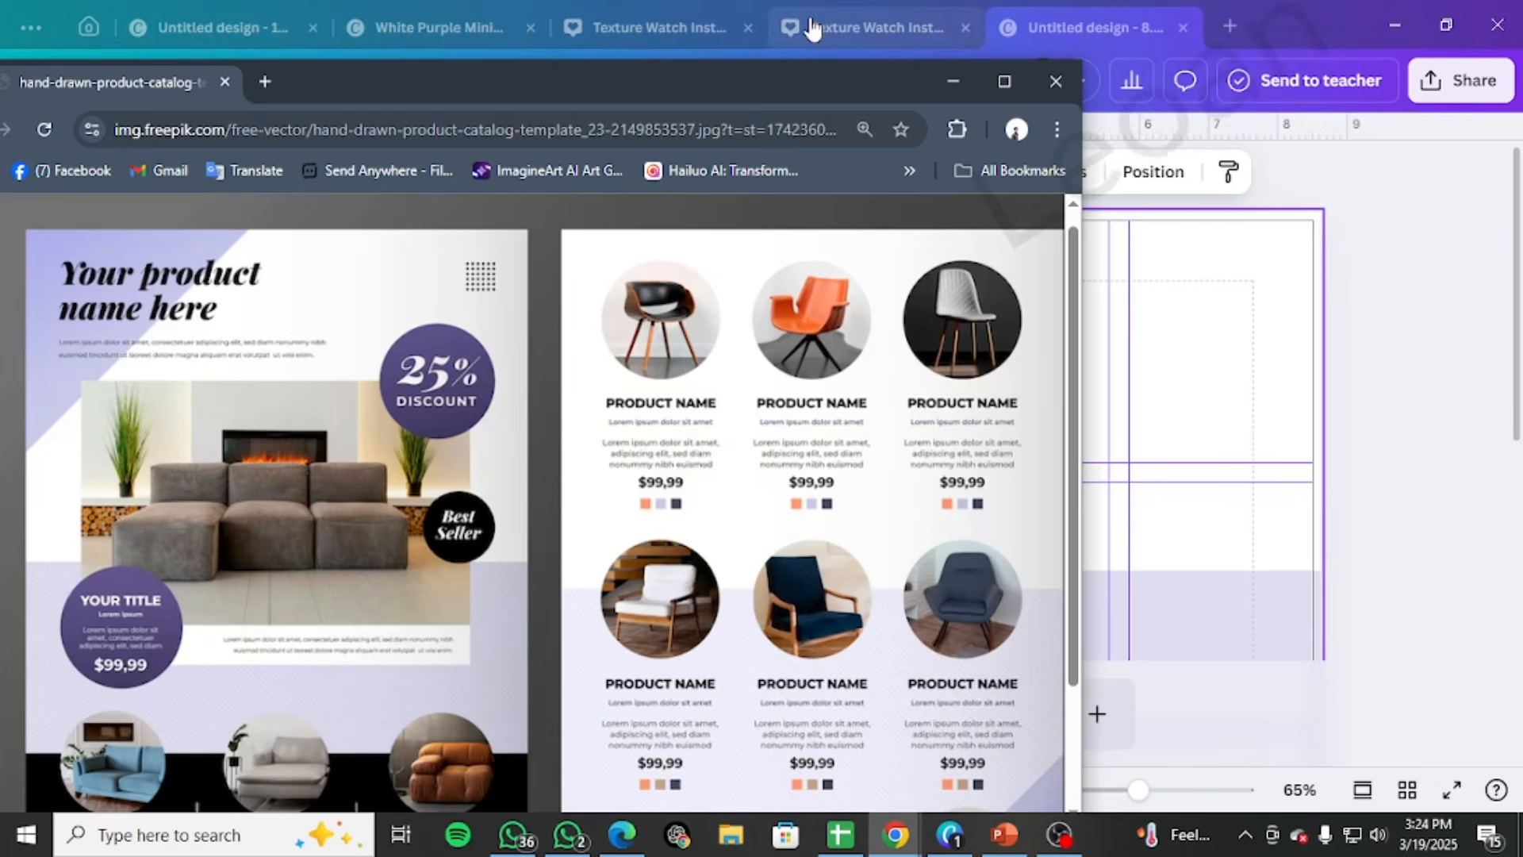
left_click_drag(833, 77, 1522, 49)
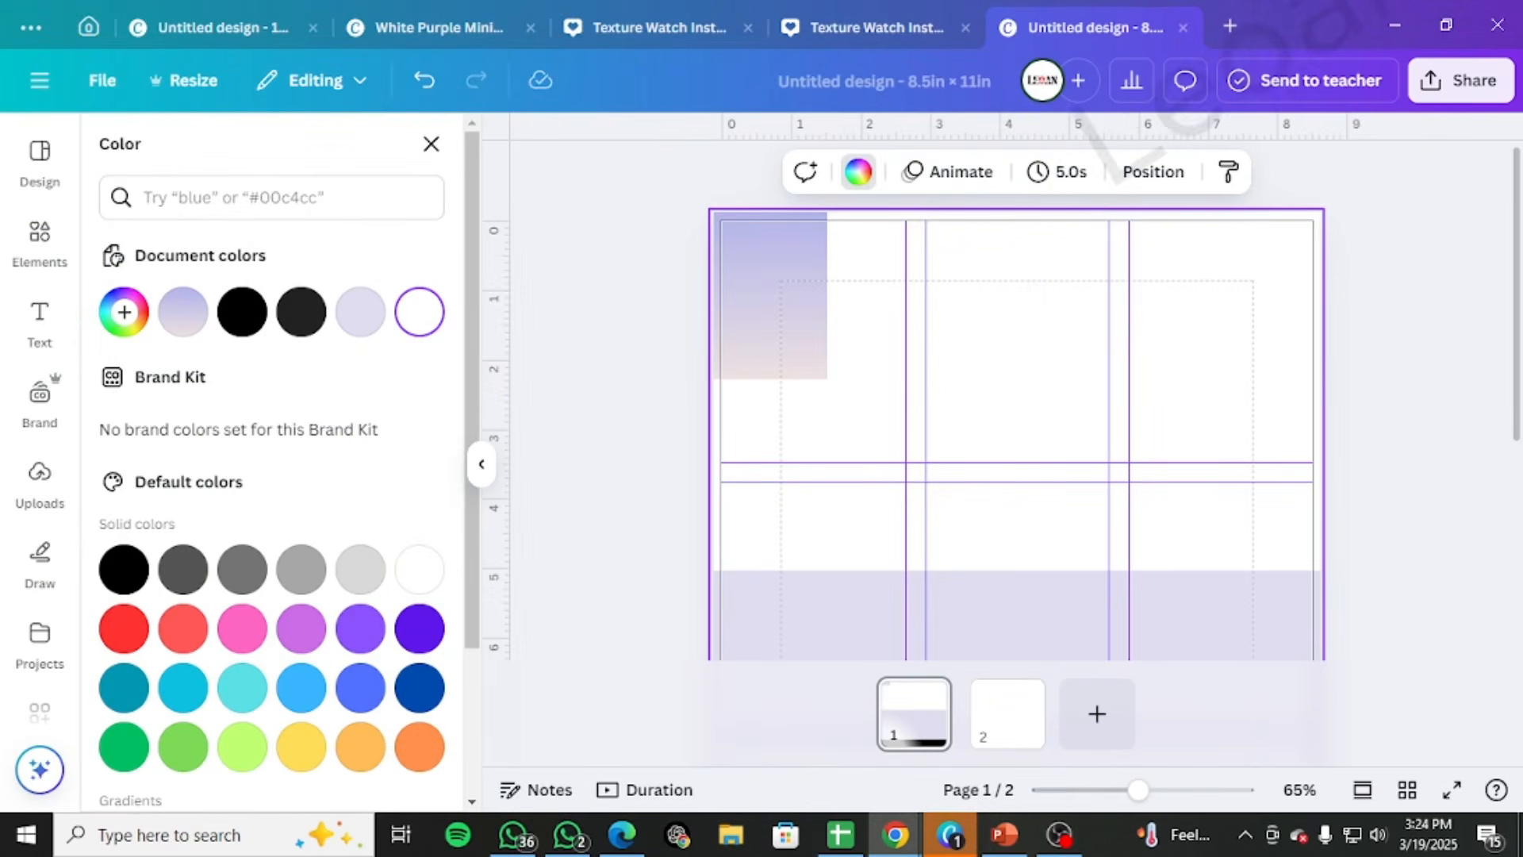
Enlarge the gradient square, rotate it about 40°, and position it so a triangle covers the page's upper-left corner
left_click(776, 262)
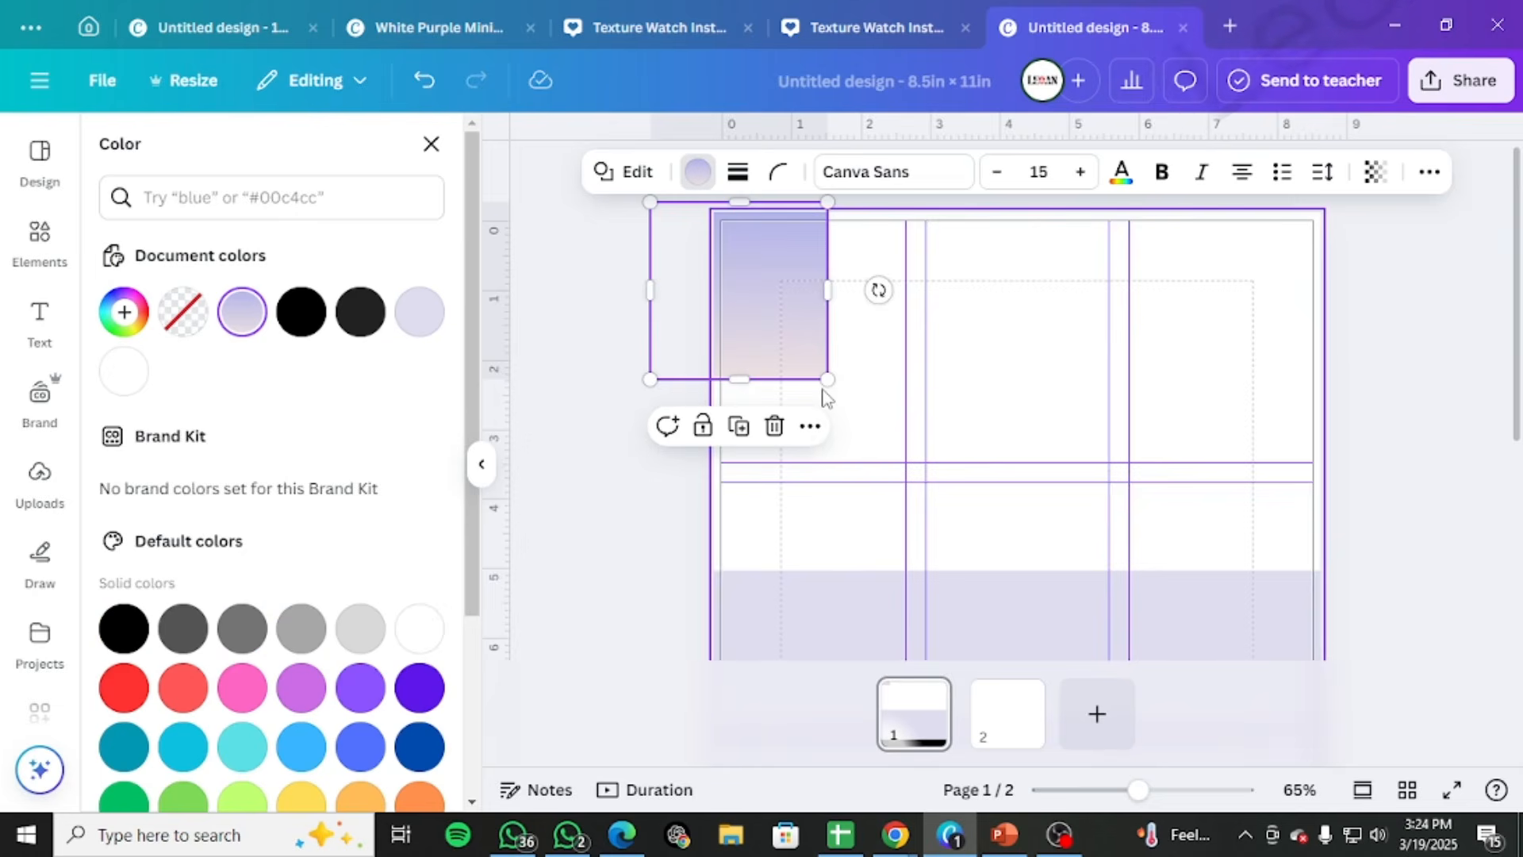
left_click_drag(824, 383, 1001, 556)
left_click_drag(892, 375, 813, 330)
left_click_drag(976, 333, 1009, 560)
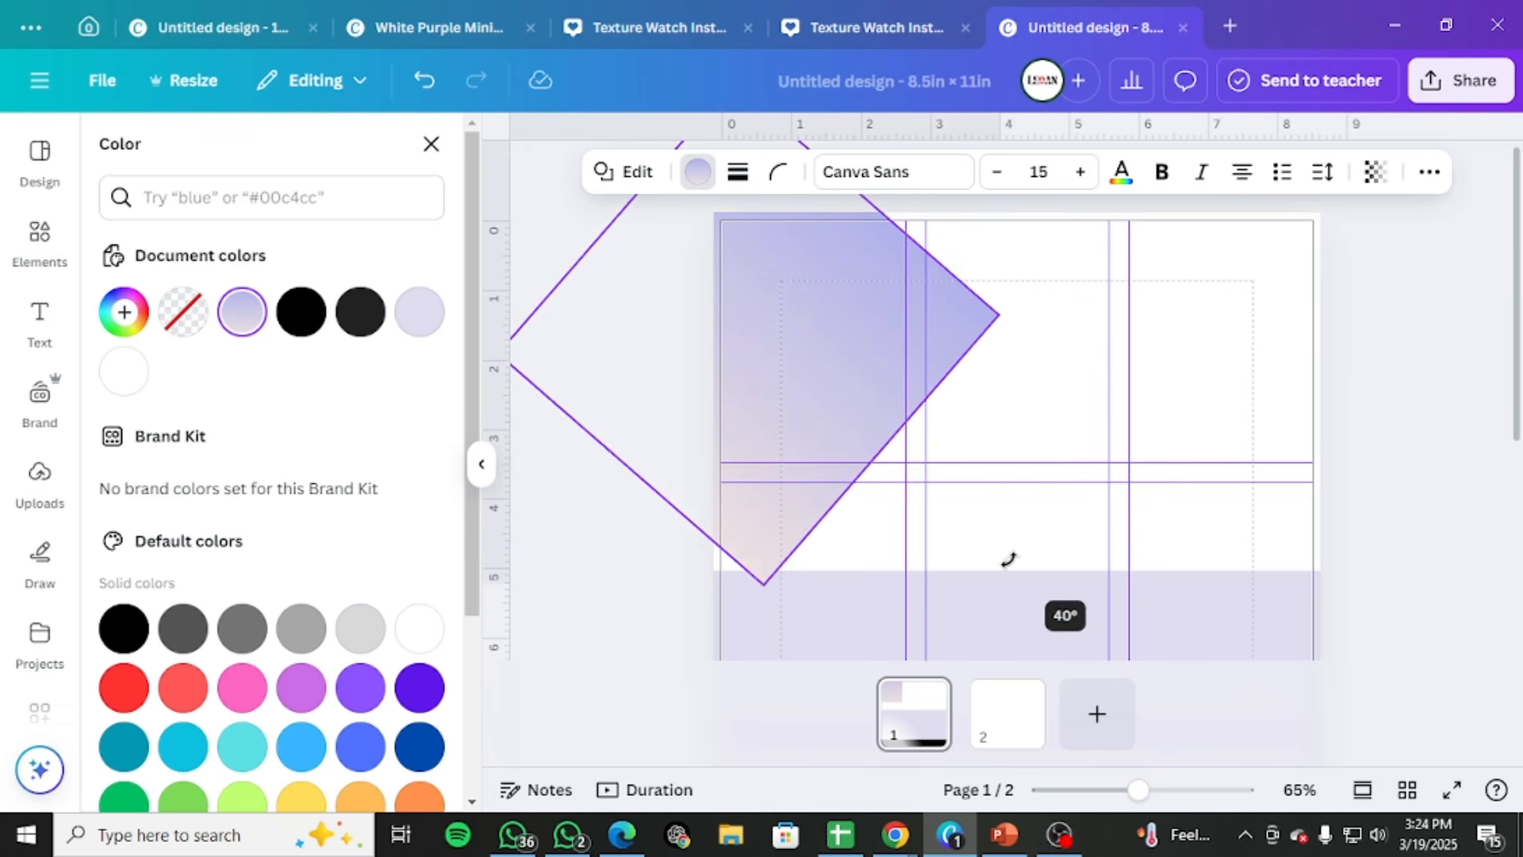
left_click_drag(806, 351, 750, 226)
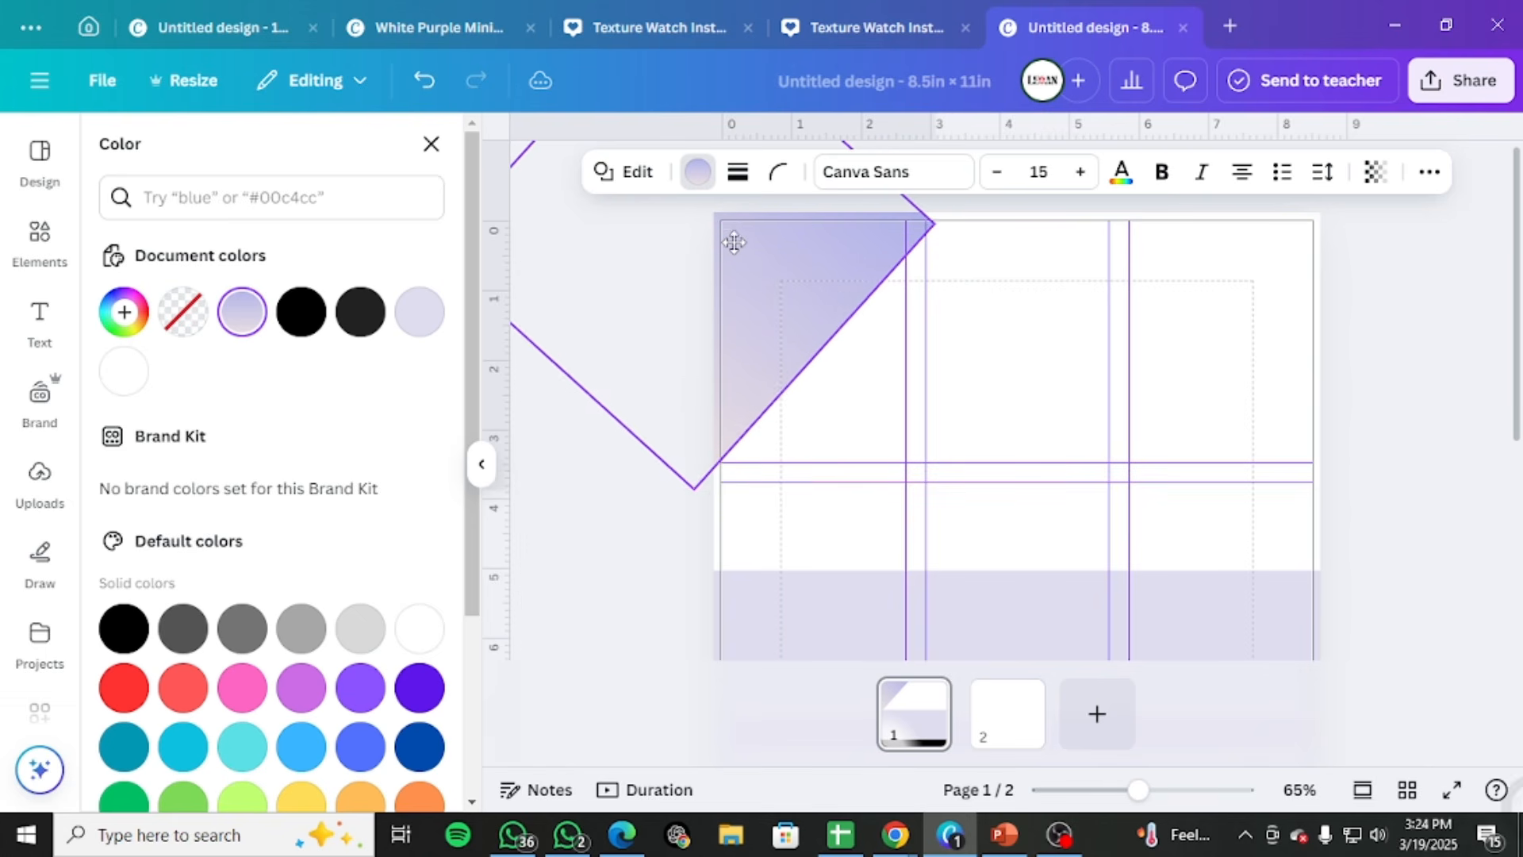
mouse_move(734, 234)
left_mouse_down()
mouse_move(741, 222)
mouse_move(746, 238)
left_mouse_up()
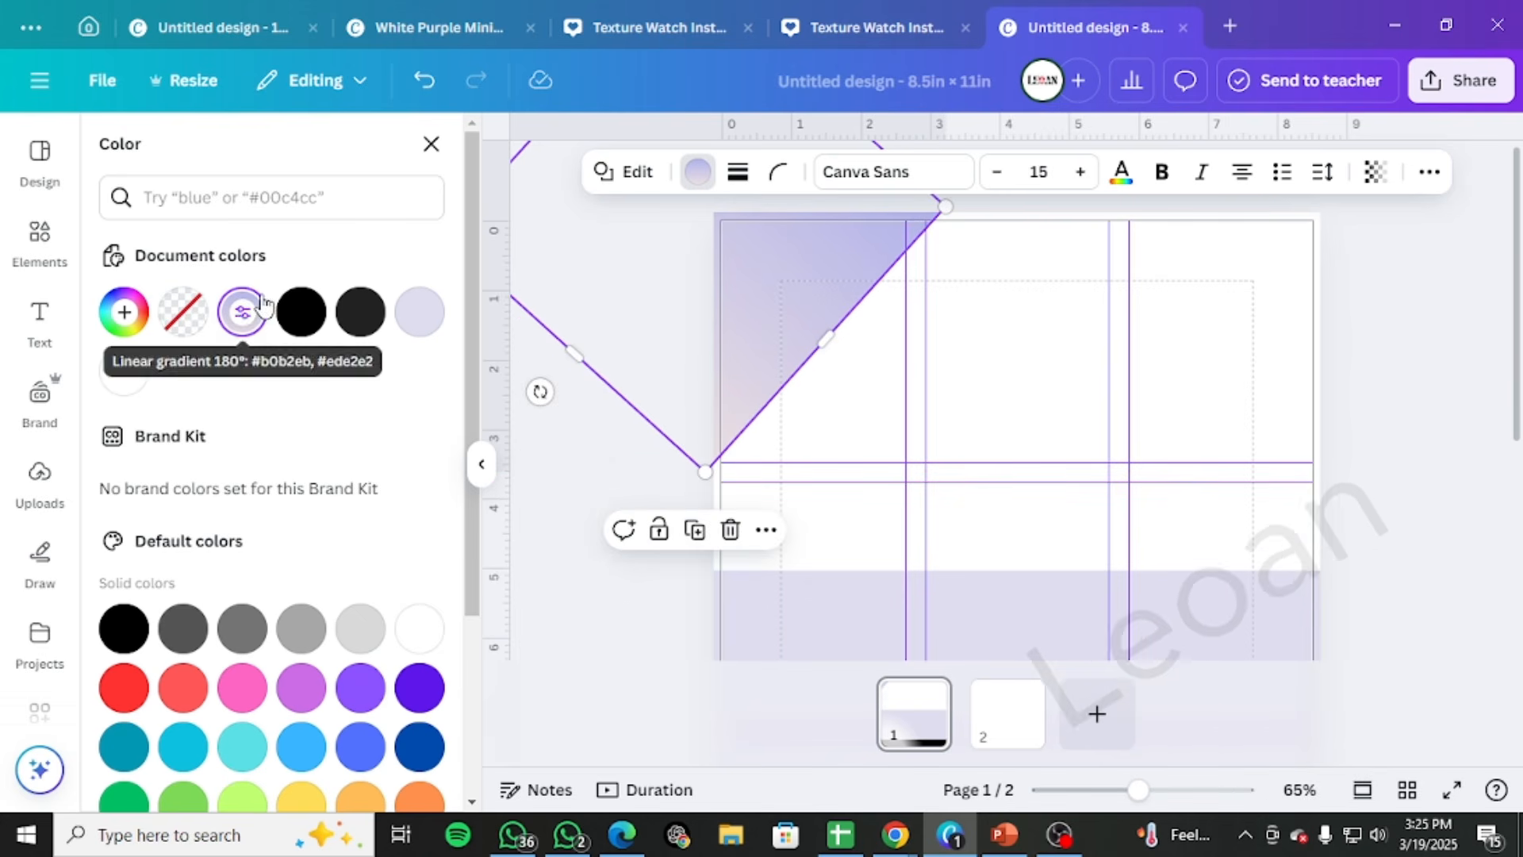
Try the corner-origin circular gradient on the corner shape, then change its style to the diagonal linear gradient
left_click(242, 311)
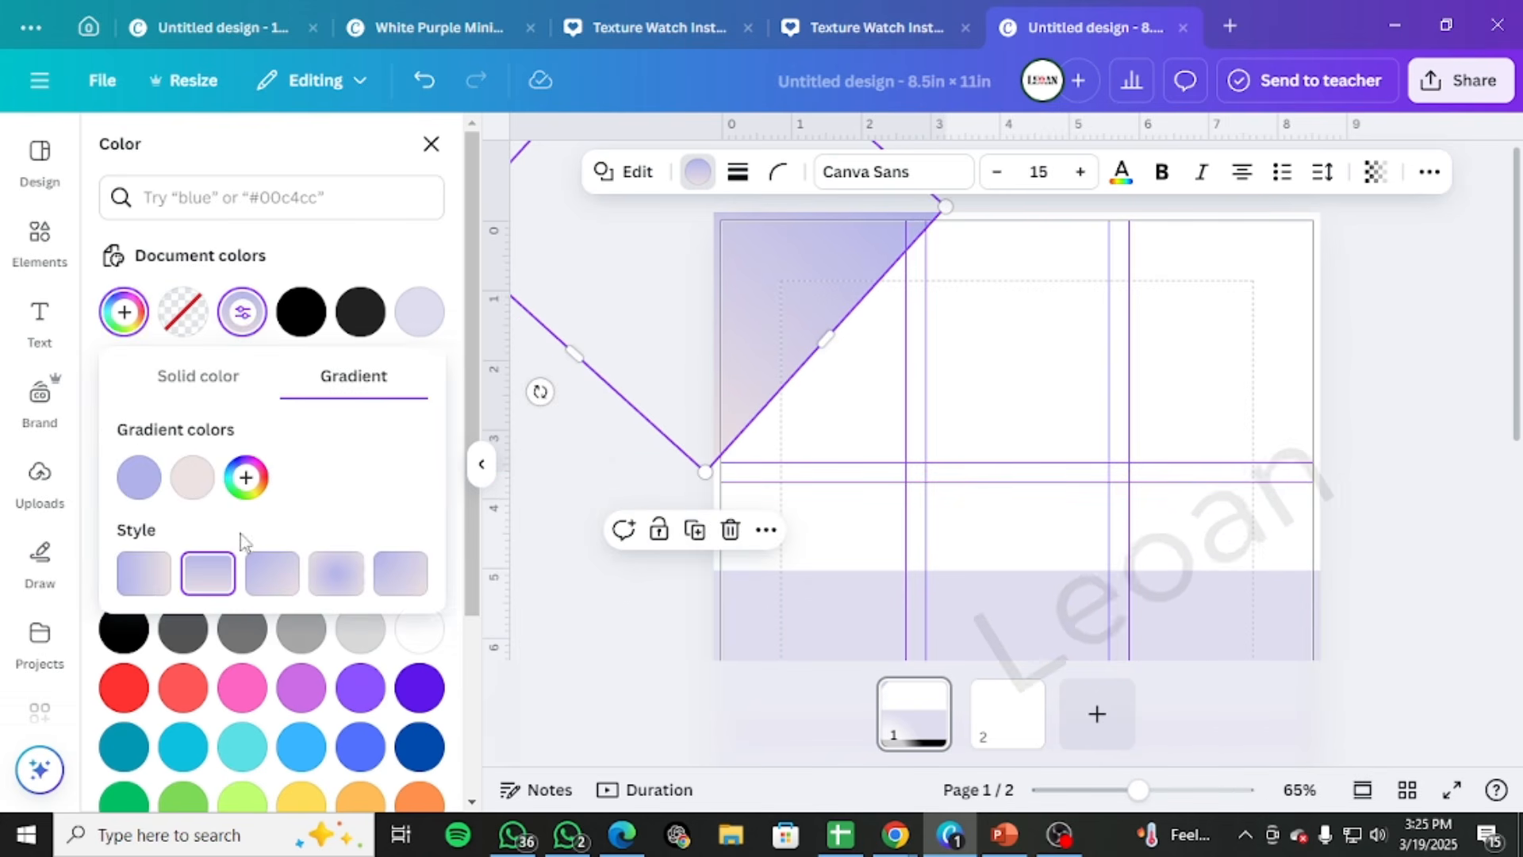
left_click(395, 587)
left_click(269, 573)
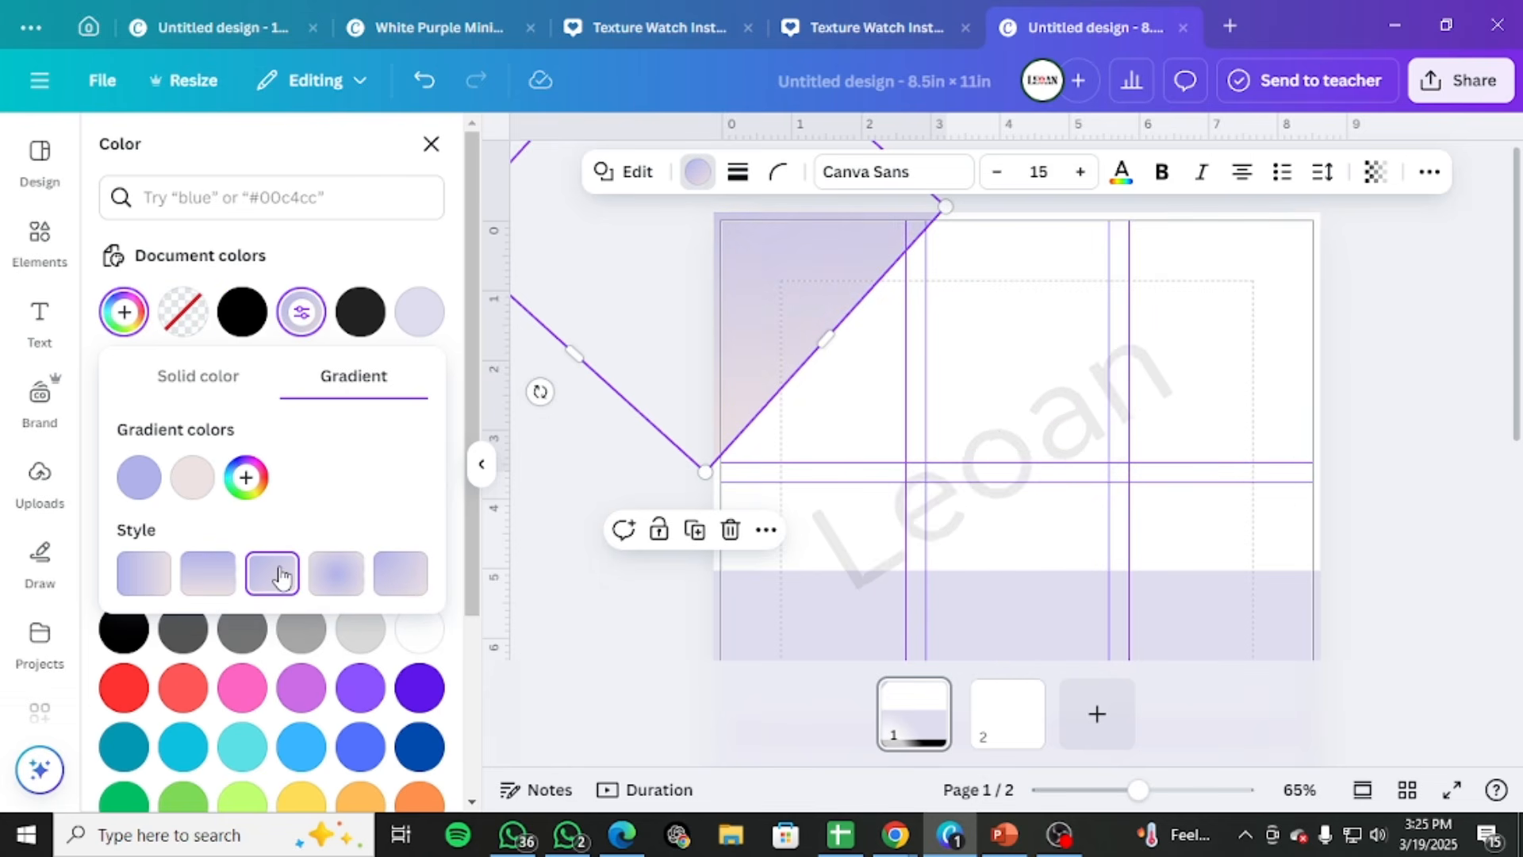
left_click(1403, 282)
scroll(1408, 341, "down", 3)
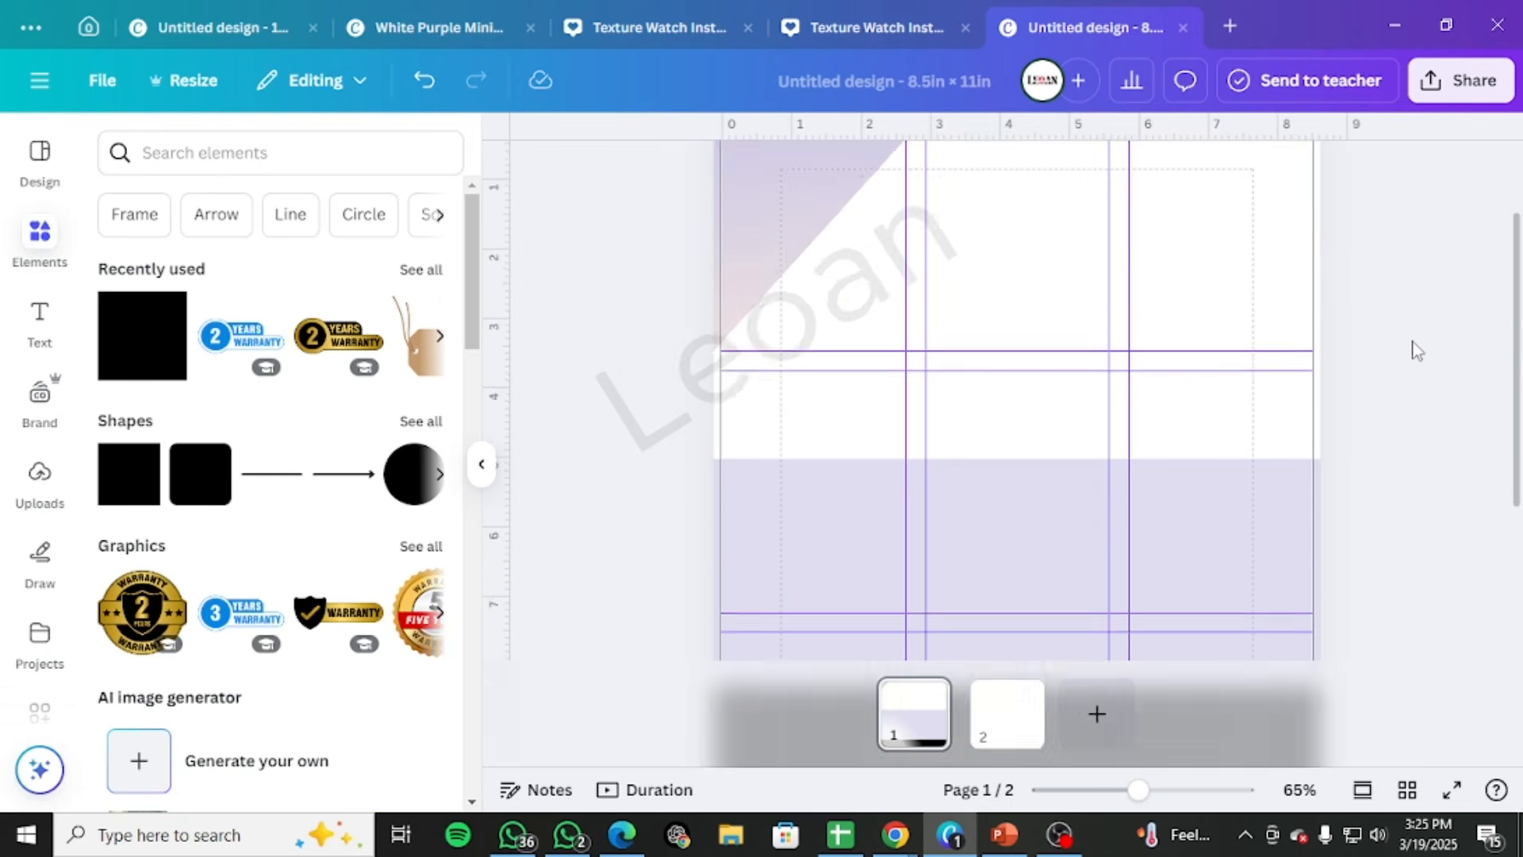
scroll(908, 500, "up", 3)
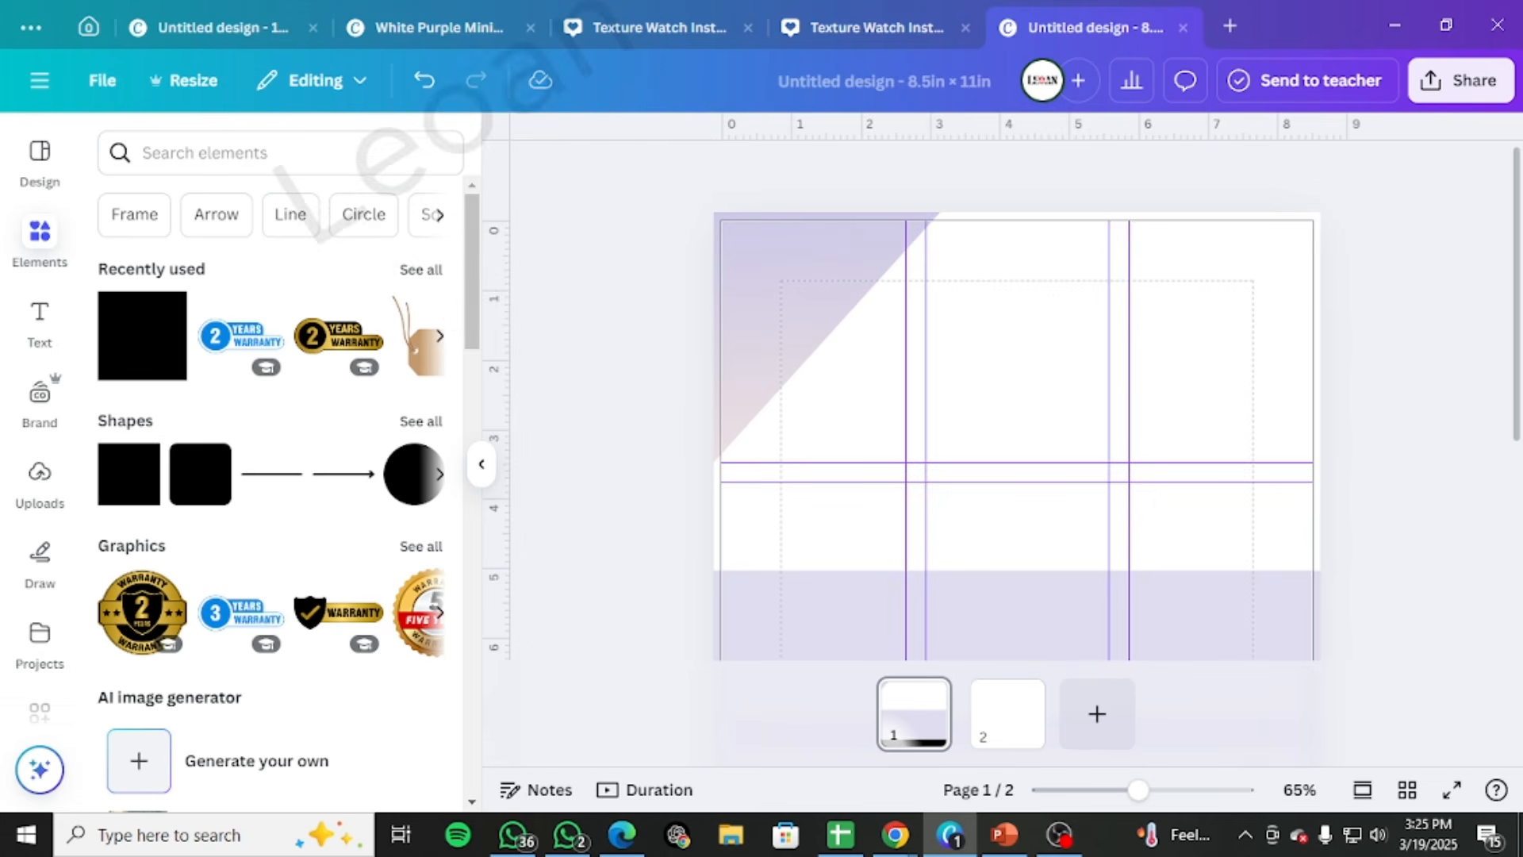
scroll(1071, 493, "down", 4)
scroll(1206, 556, "up", 4)
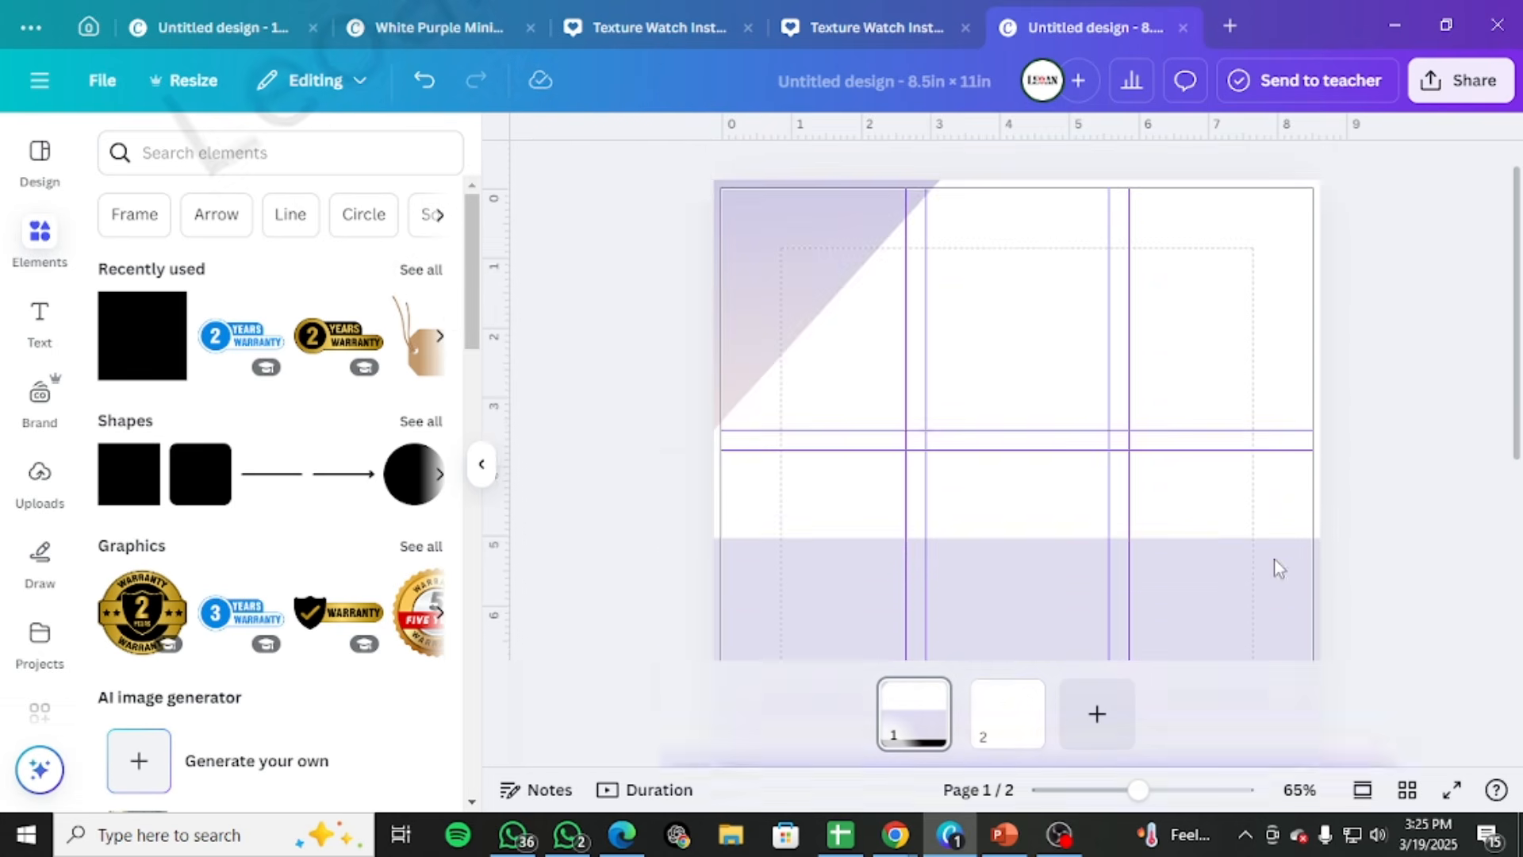
Bring up the catalog template and examine the round photos and dividers on its first page's black band
scroll(1279, 568, "up", 1)
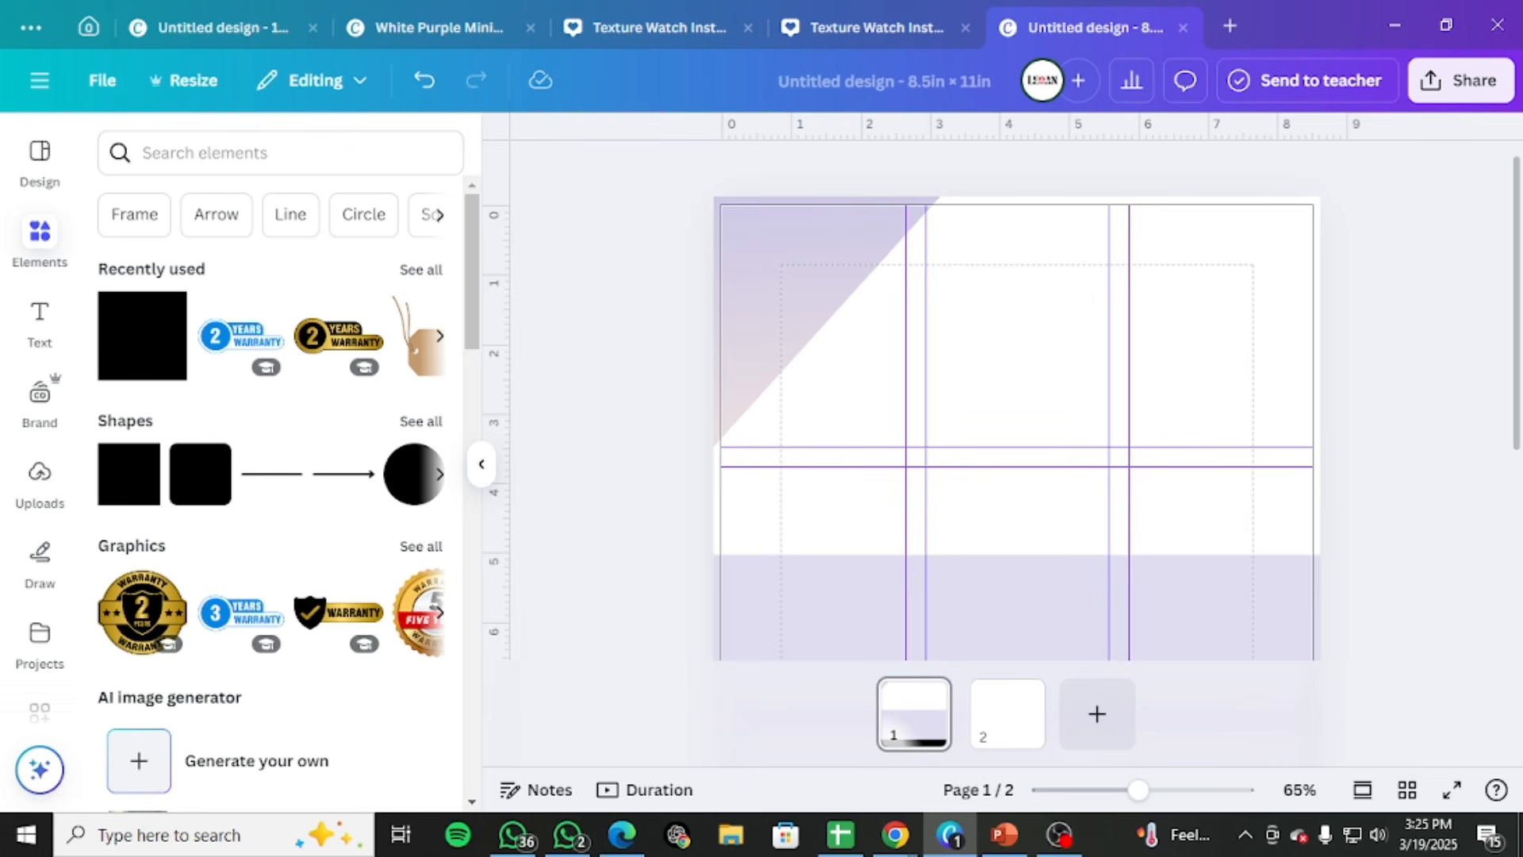
left_click_drag(1522, 99, 742, 45)
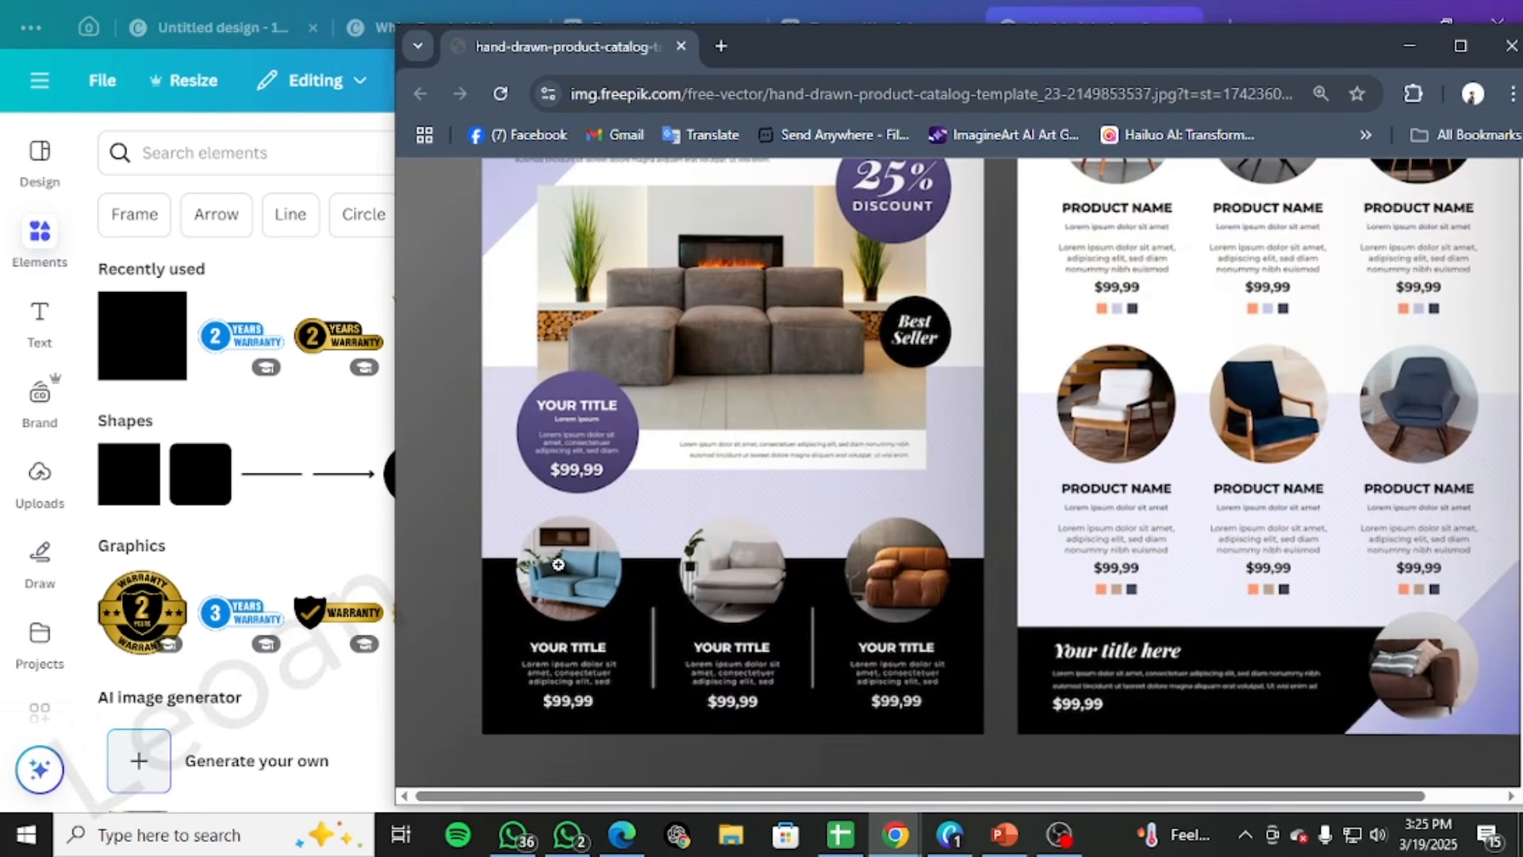
left_click_drag(1113, 65, 1522, 179)
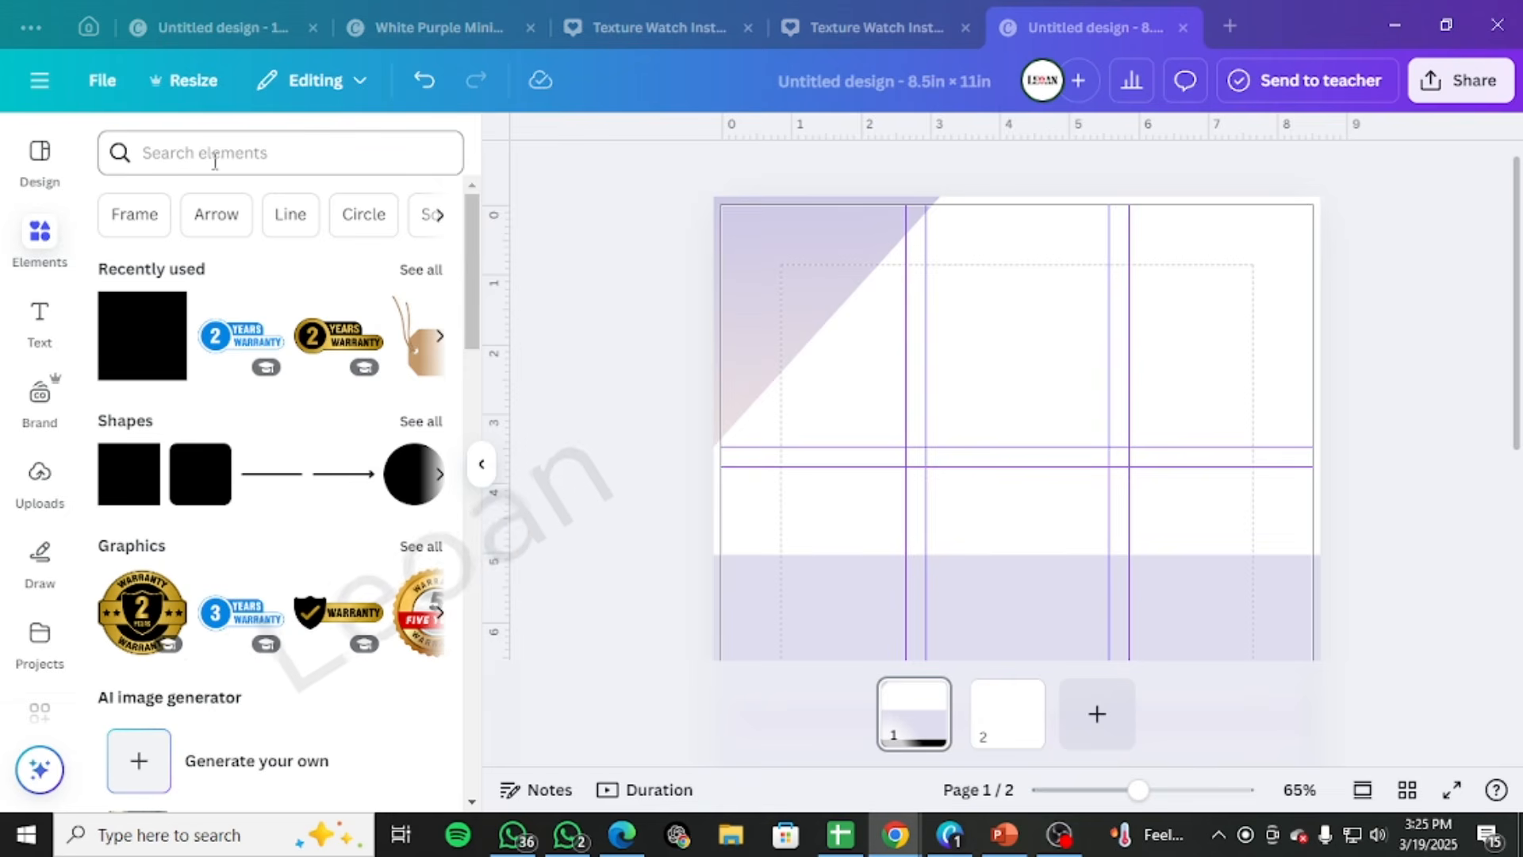
left_click(236, 143)
type("fram")
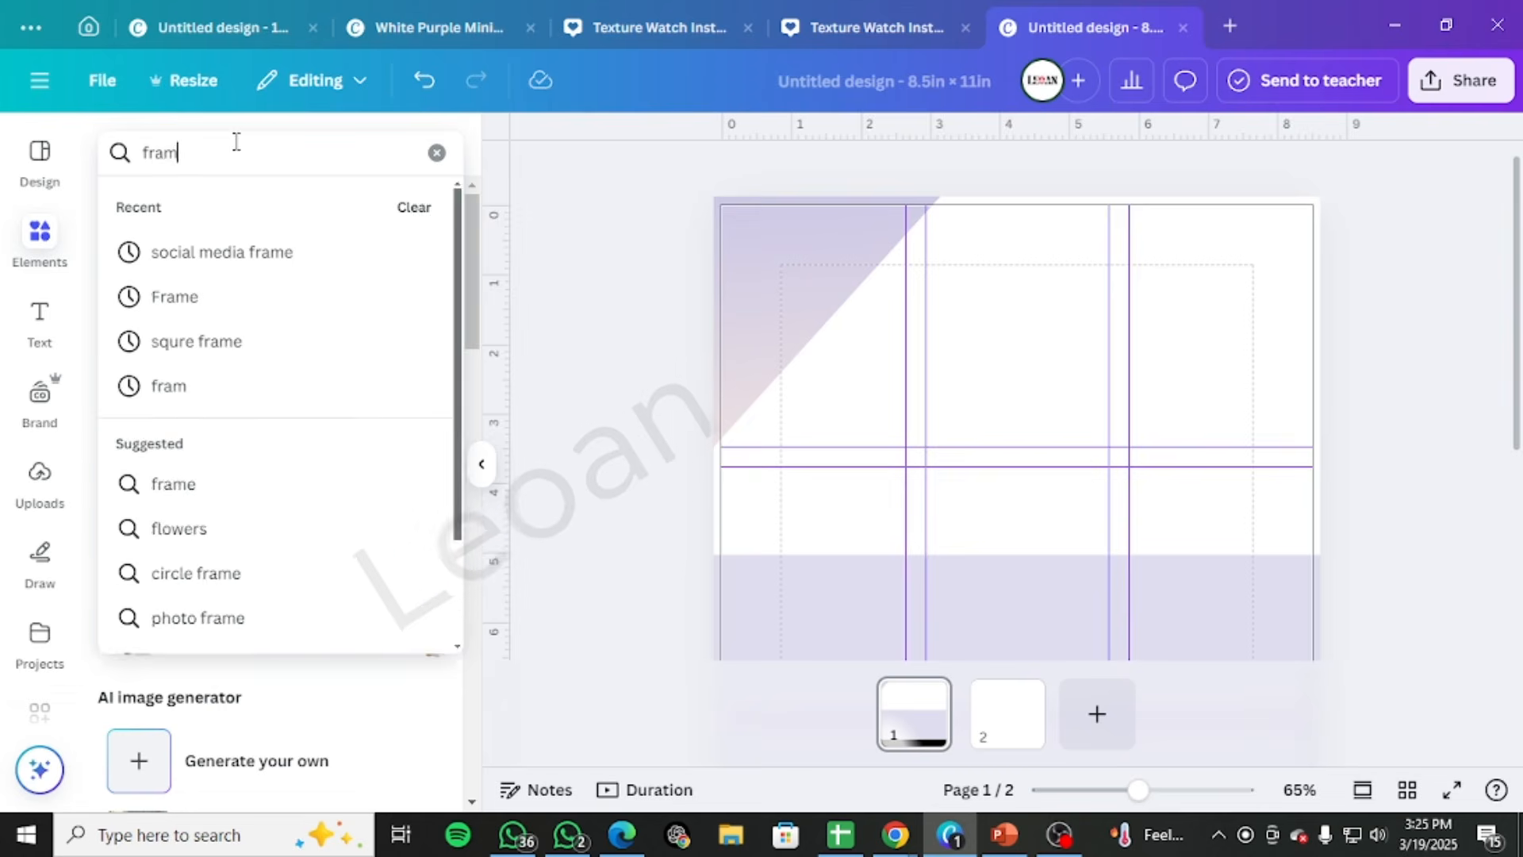
key("Return")
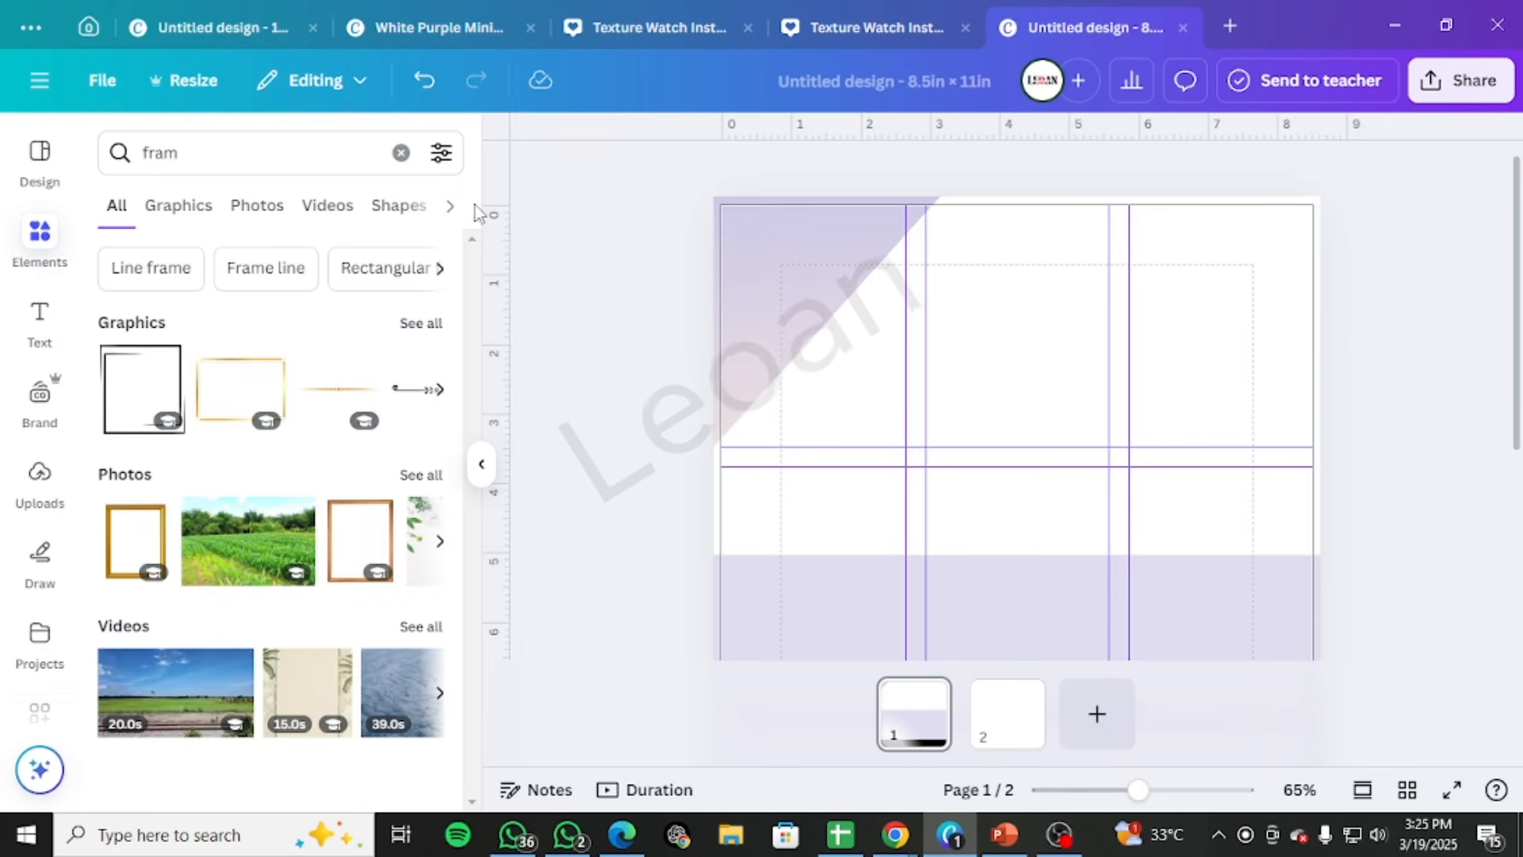
left_click(449, 205)
left_click(346, 207)
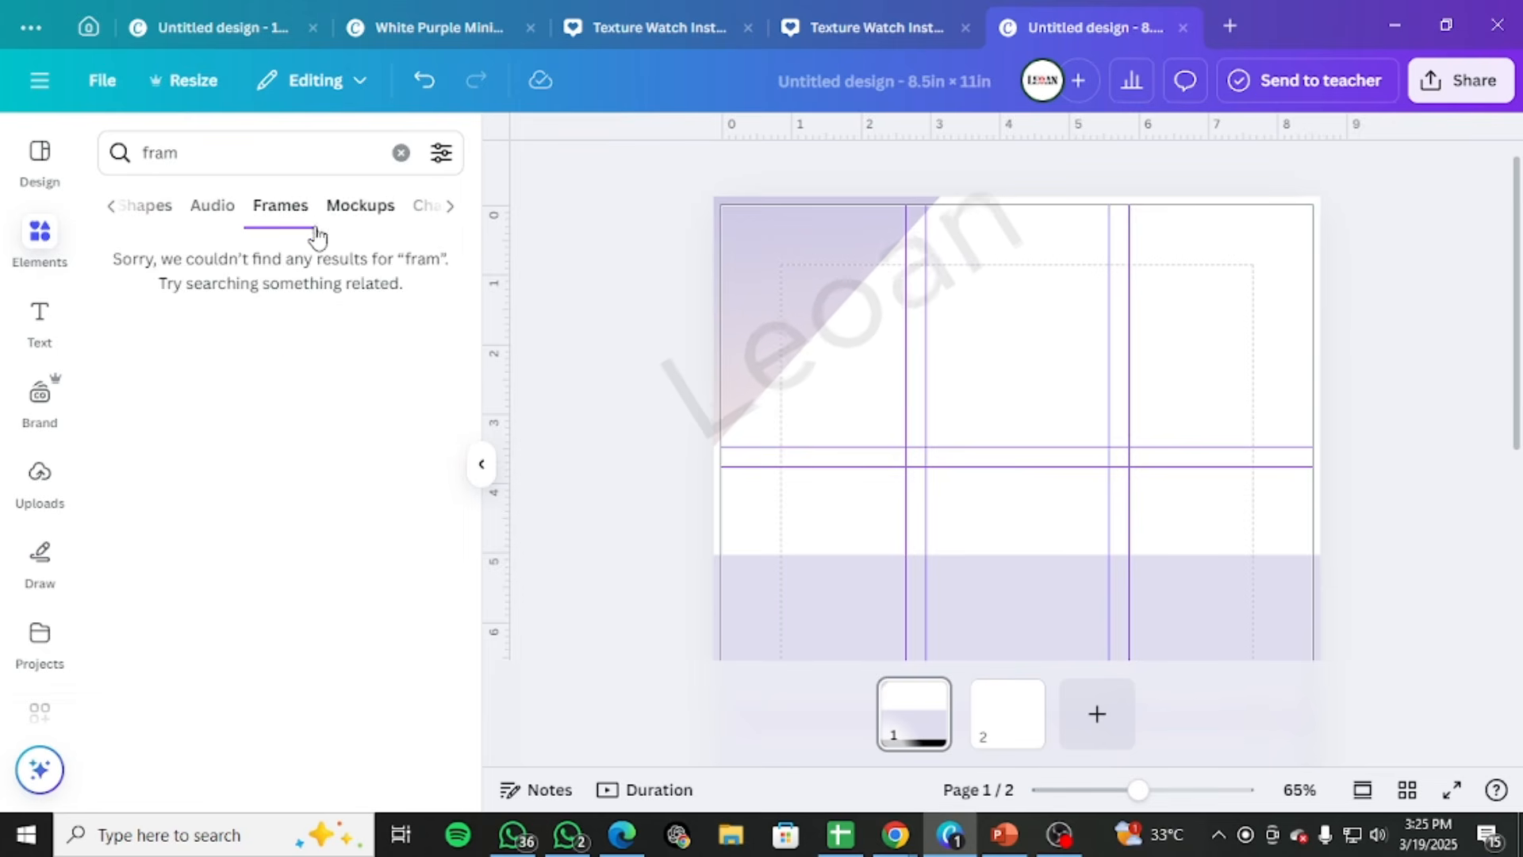
left_click(401, 153)
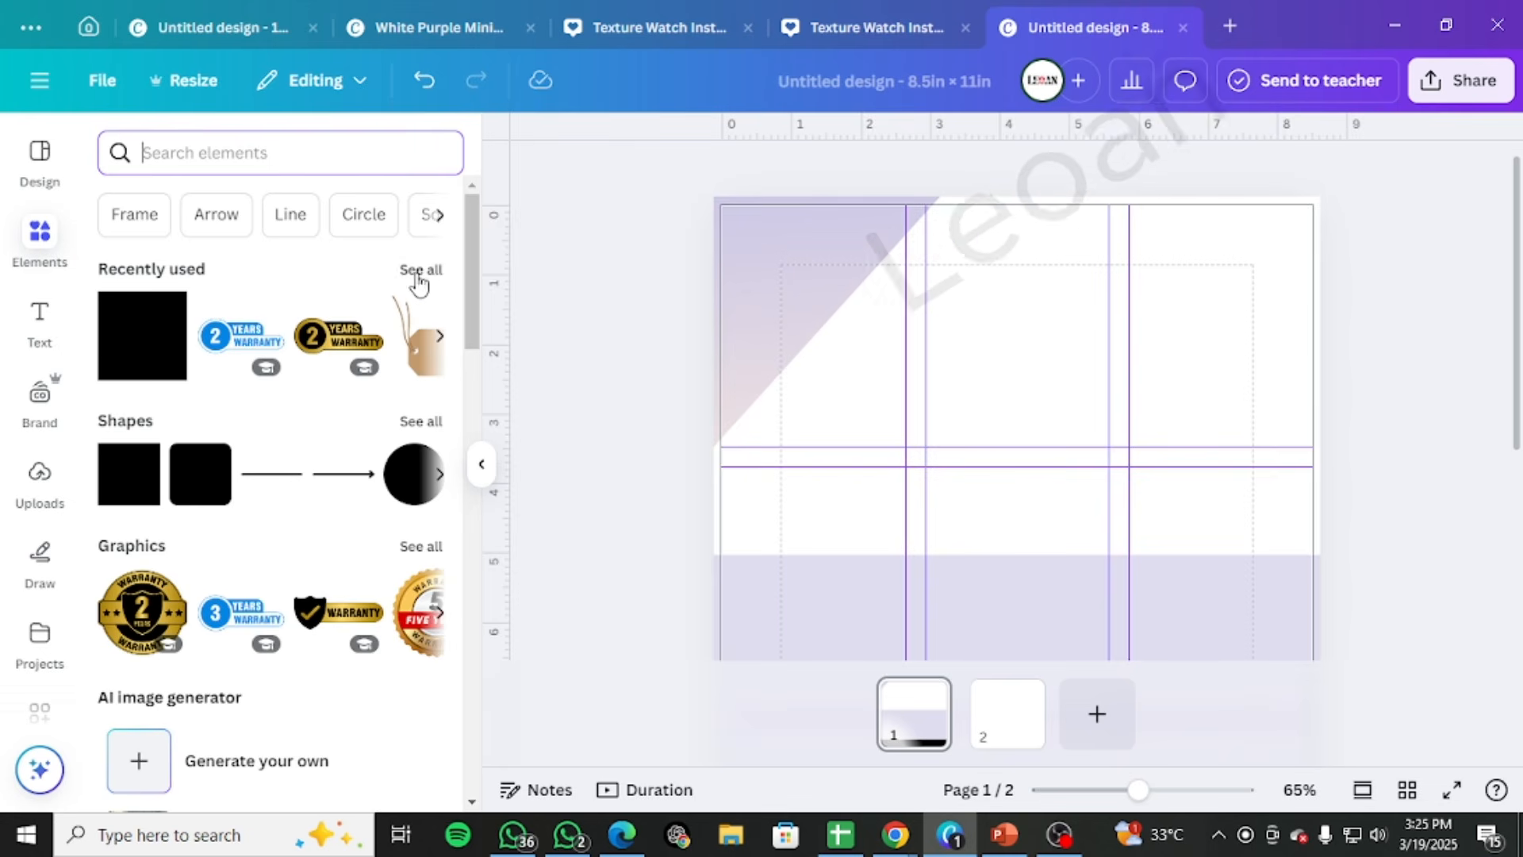
Find the Frame elements, add a circular photo frame, shrink it and place it at the page's left margin overlapping the black band's upper edge
left_click(441, 215)
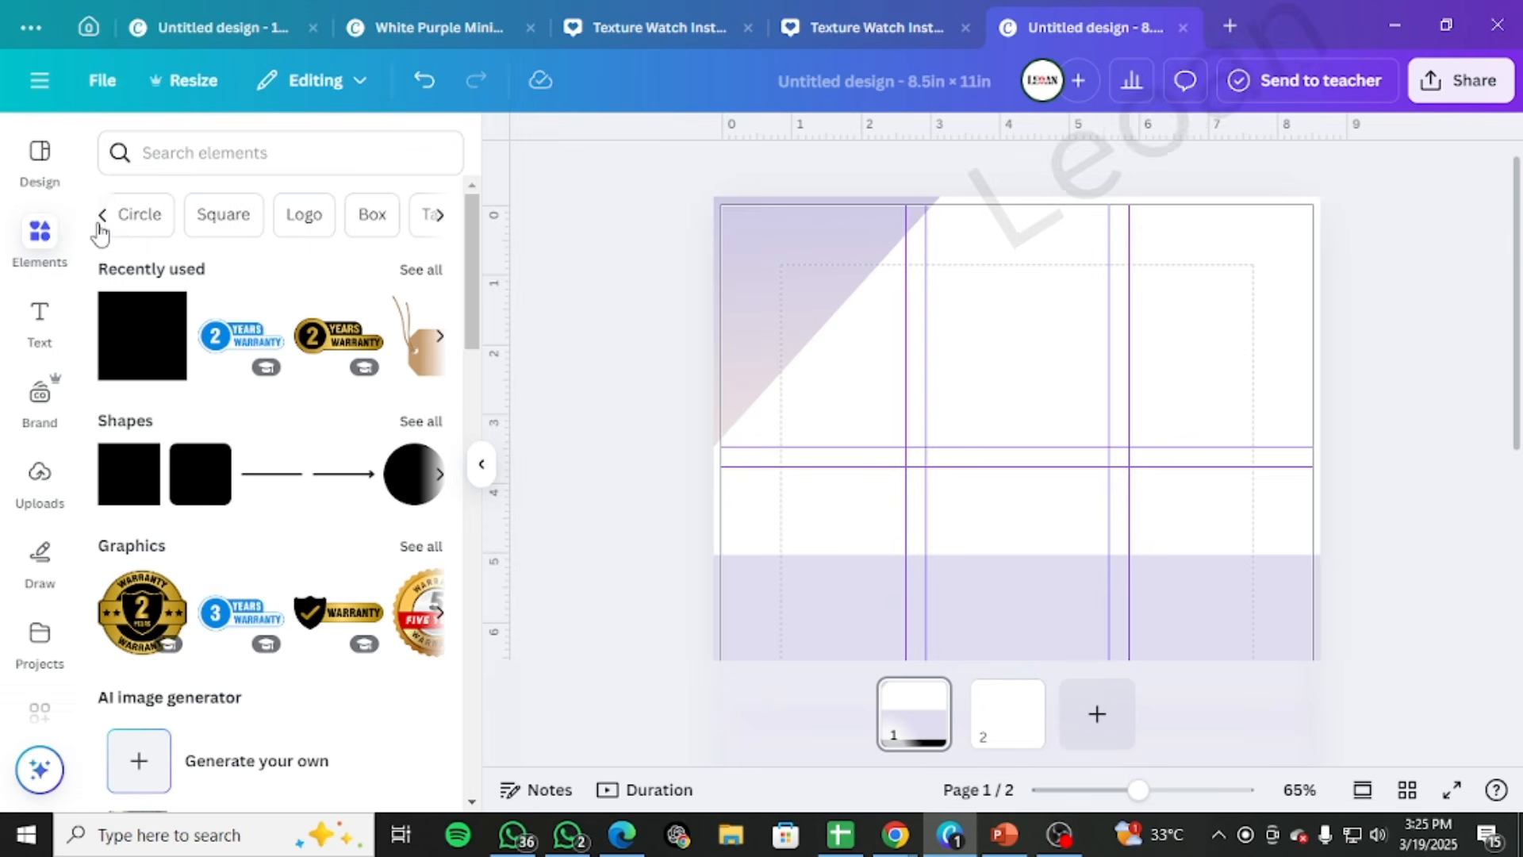
left_click(119, 216)
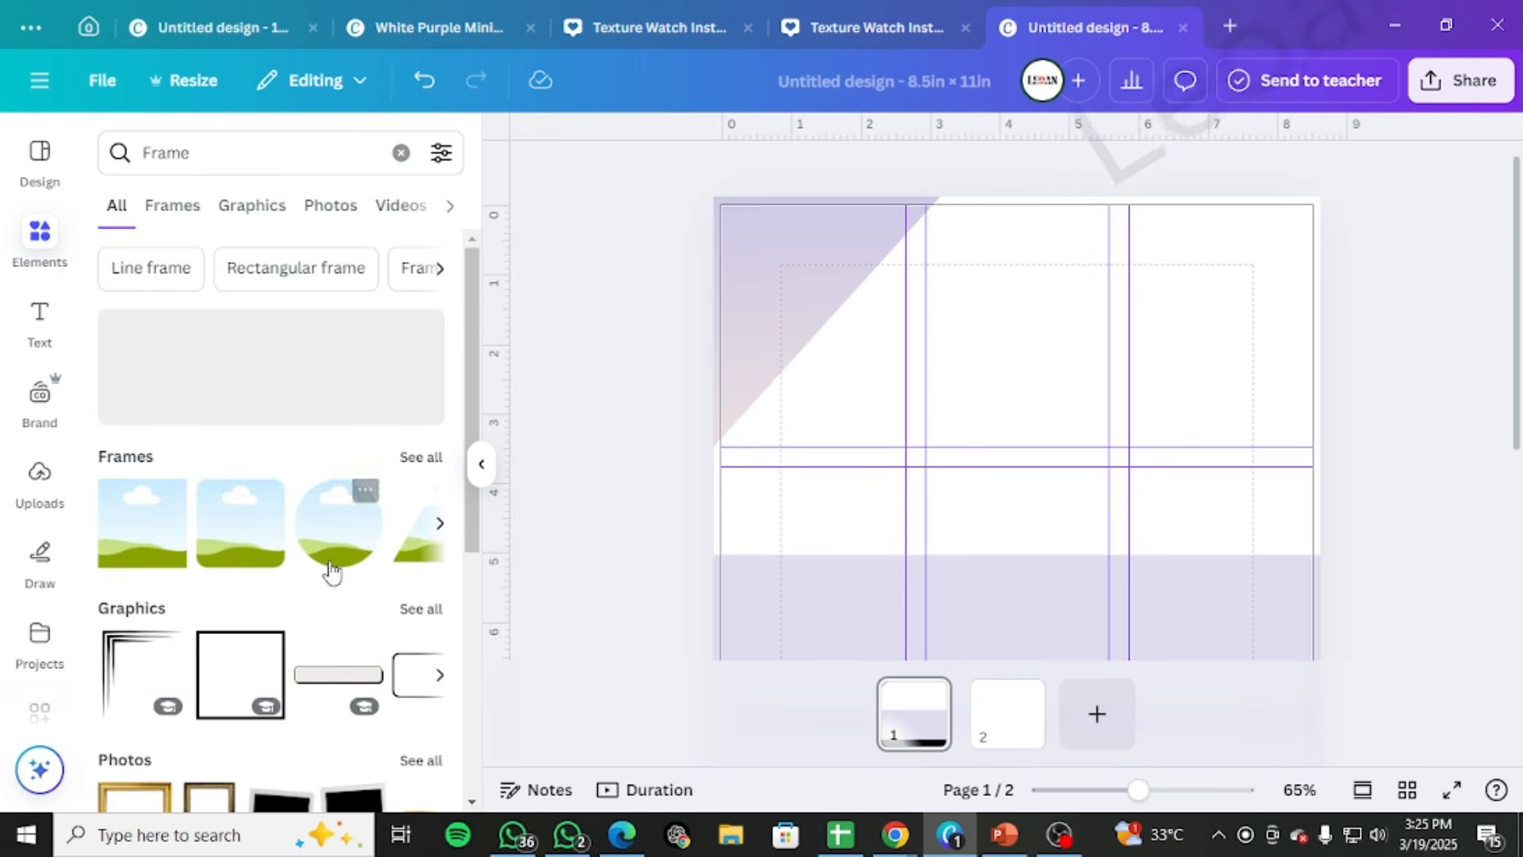
left_click(332, 555)
scroll(896, 484, "down", 5)
left_click_drag(1088, 314, 947, 551)
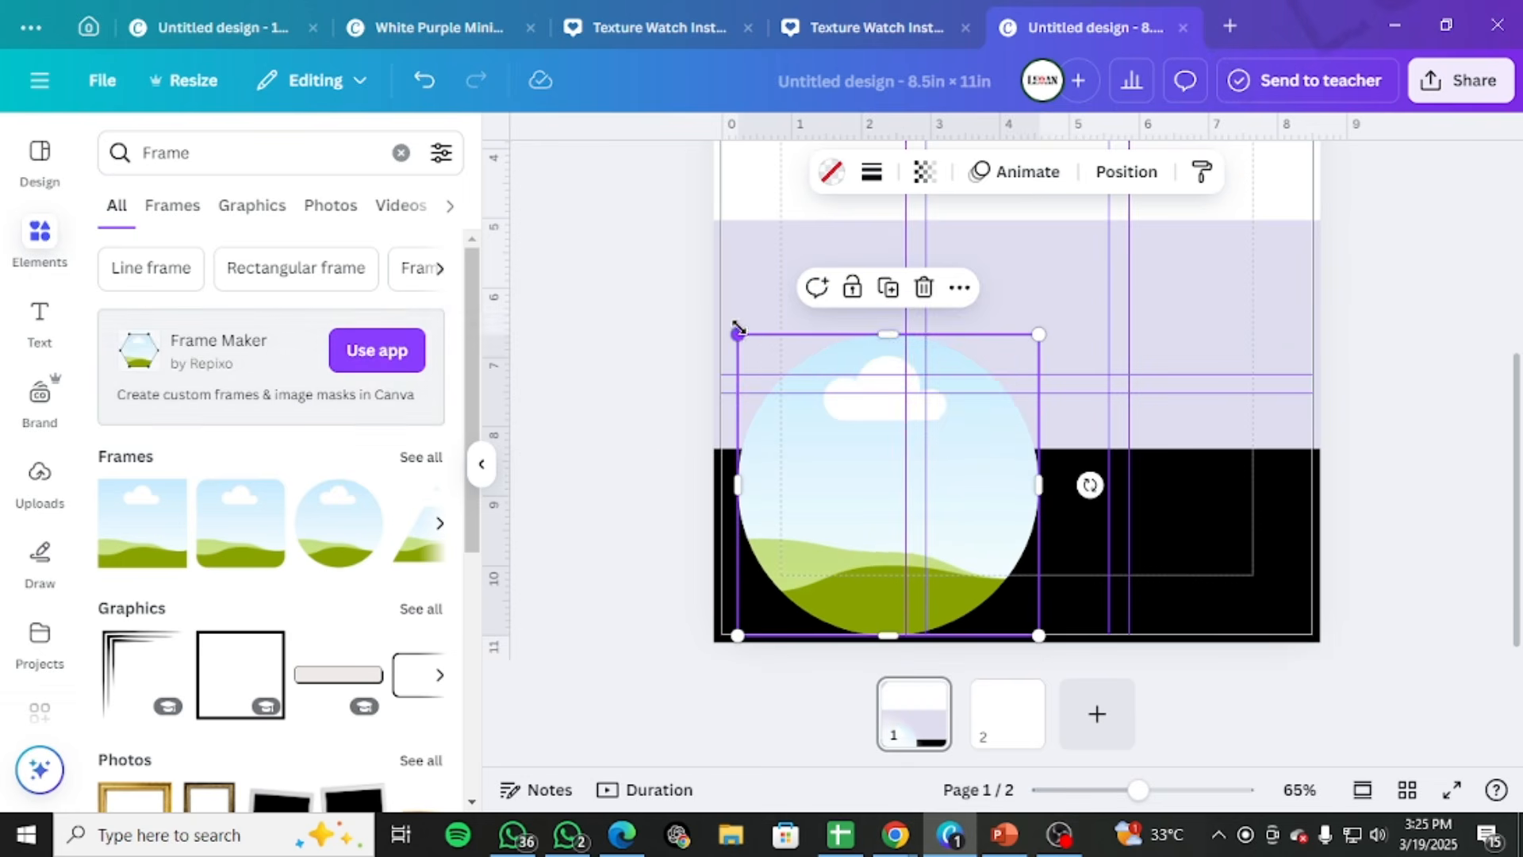
left_click_drag(738, 332, 906, 505)
left_click_drag(982, 561, 855, 480)
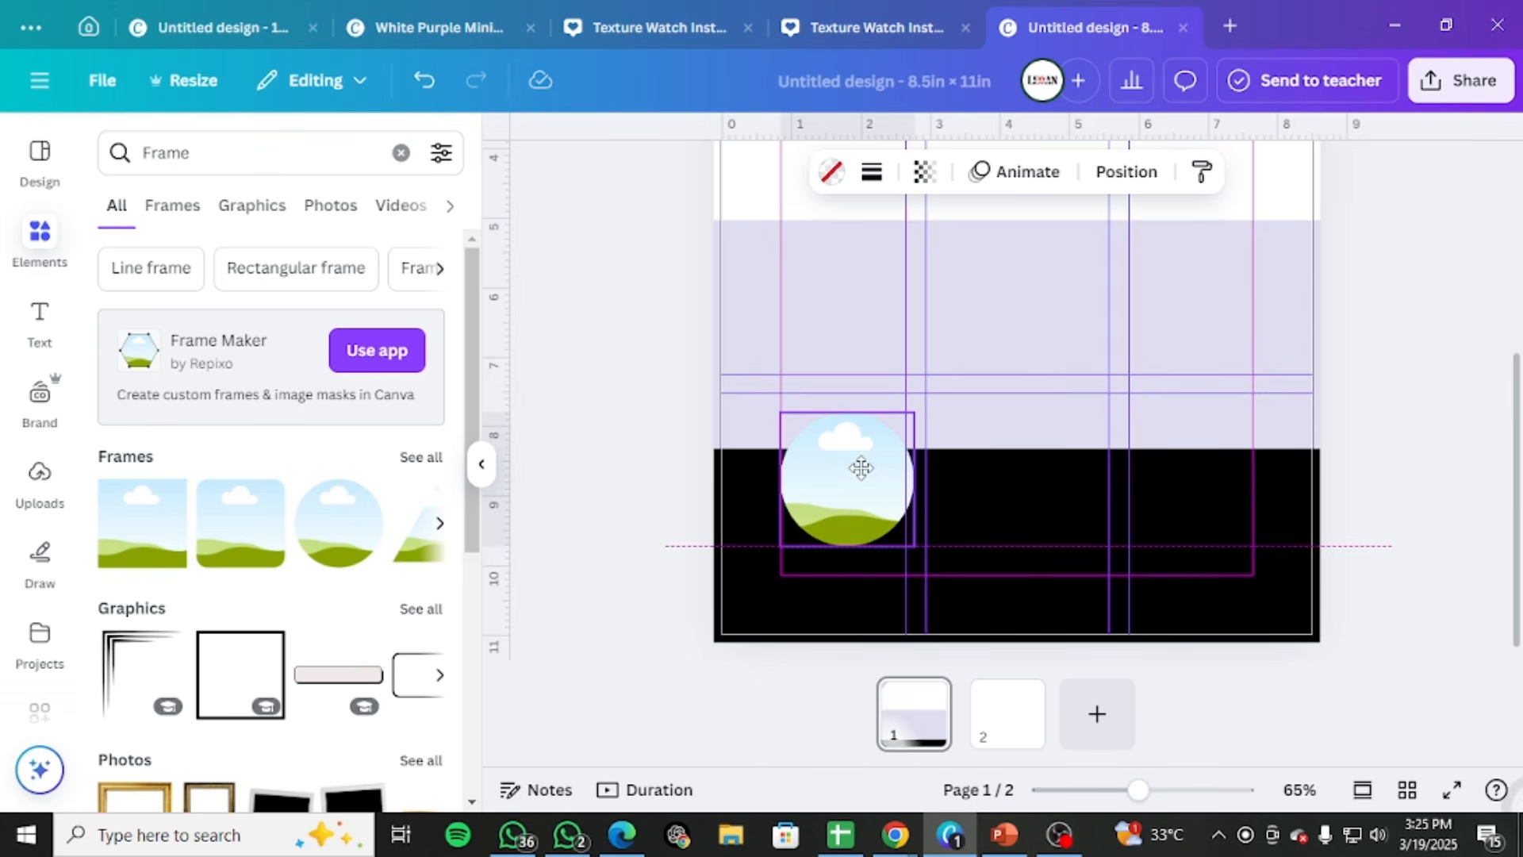
Duplicate the circular frame twice and align the copies with it as an evenly spaced row of three along the black band
left_click_drag(861, 468, 1029, 479)
key("ctrl+d")
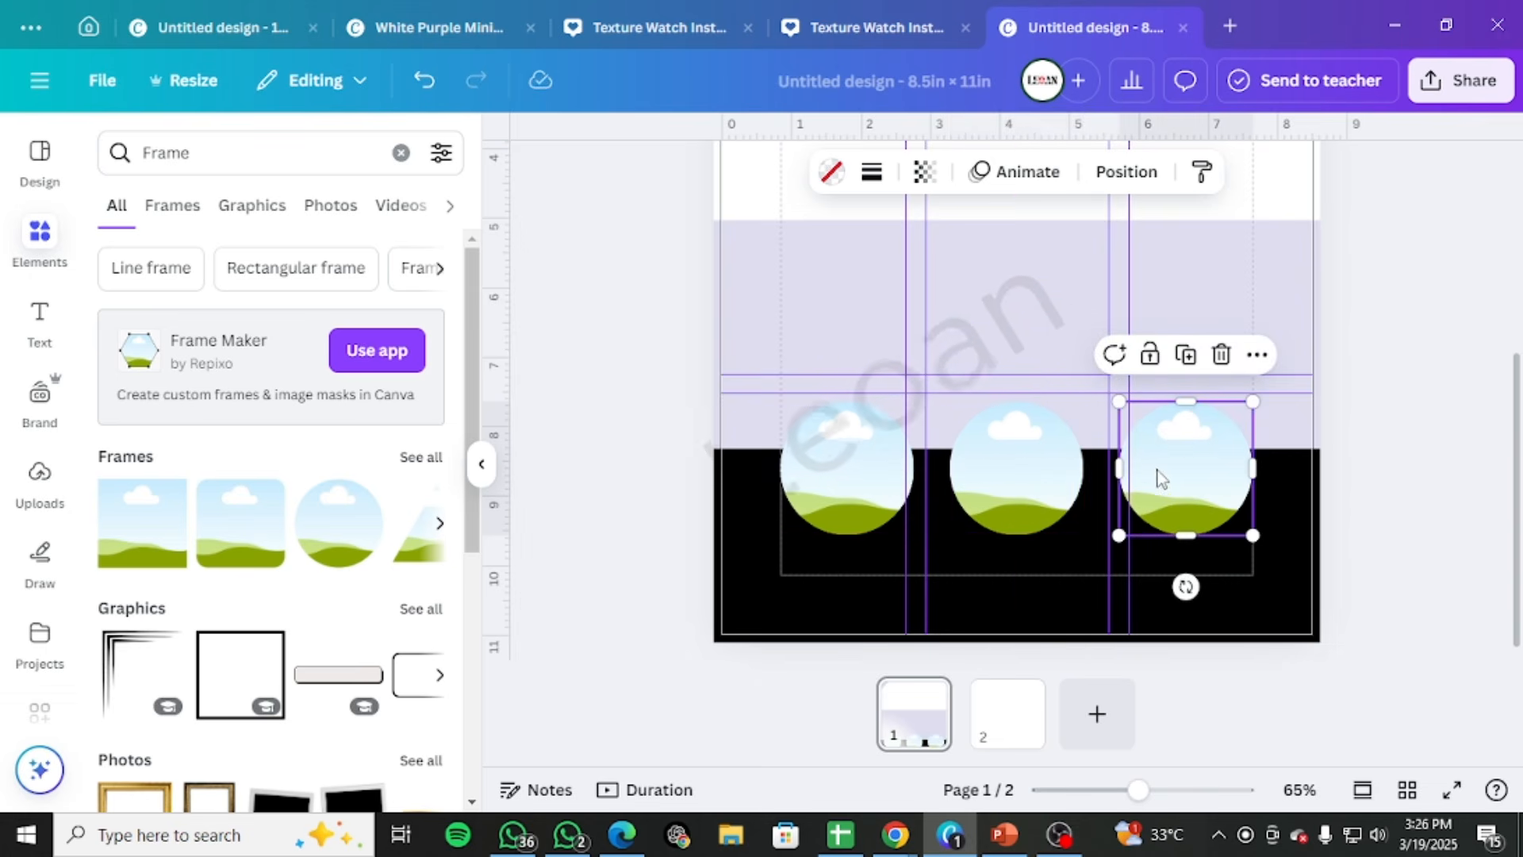
mouse_move(1159, 471)
left_mouse_down()
mouse_move(1178, 471)
mouse_move(1156, 471)
left_mouse_up()
left_click_drag(1039, 498, 1040, 488)
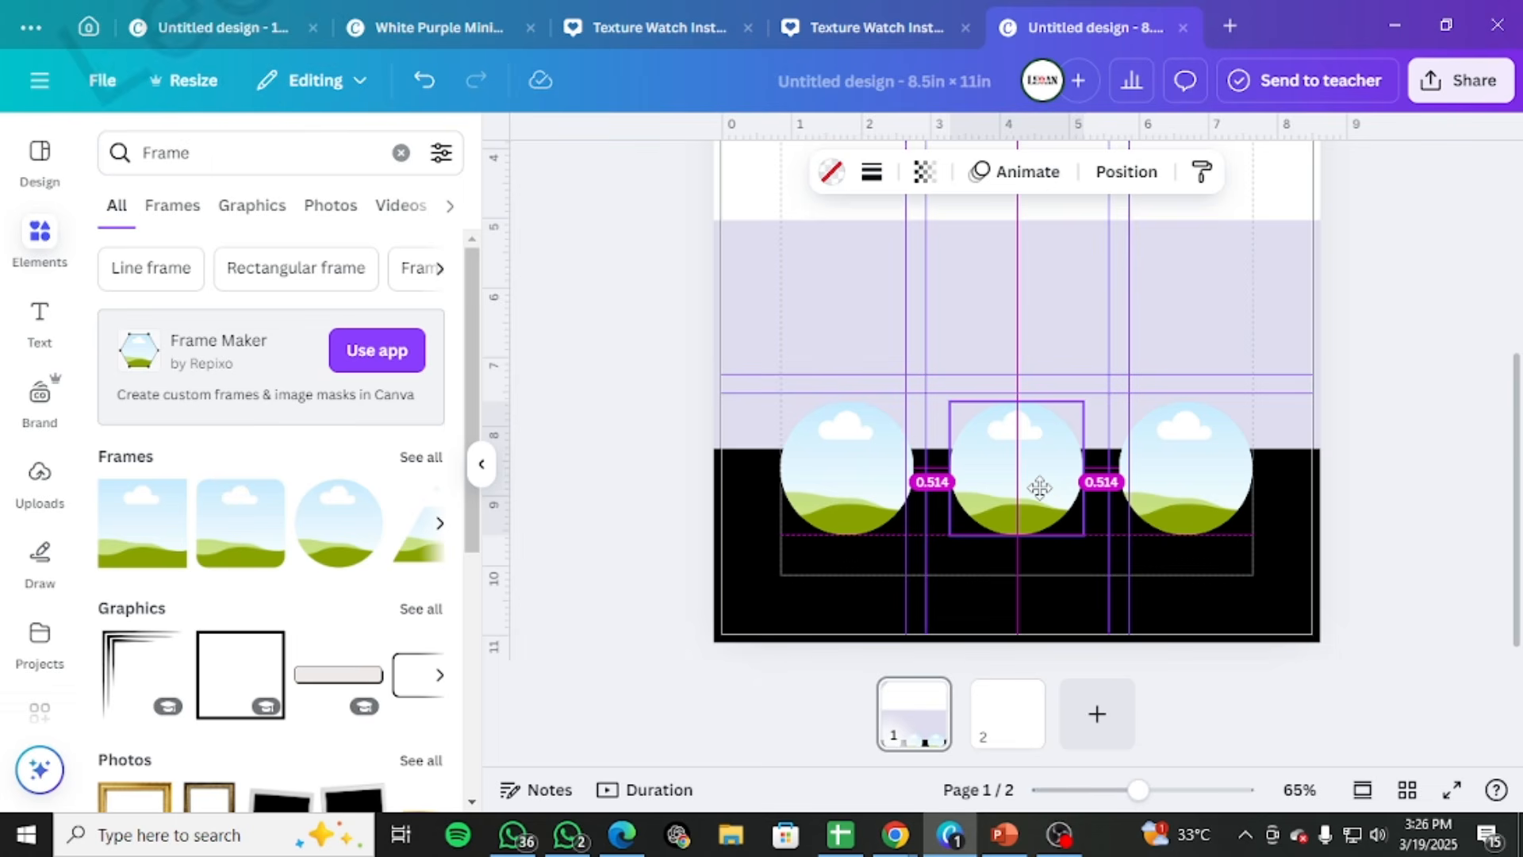
left_click_drag(1040, 488, 1040, 488)
left_click(1423, 430)
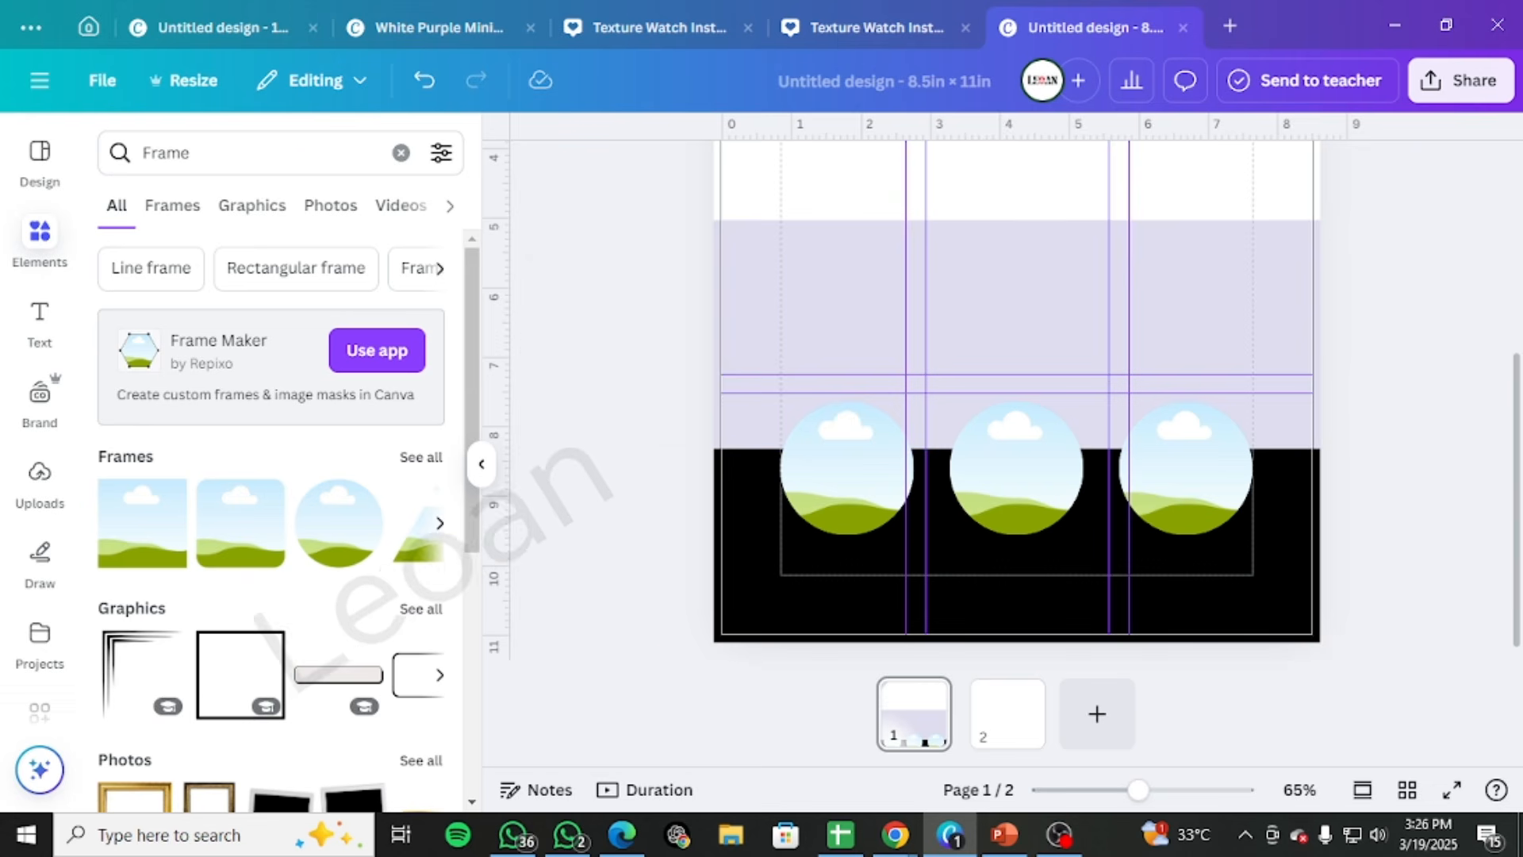
Delete the middle and right circular frames, keeping only the left one
left_click(850, 498)
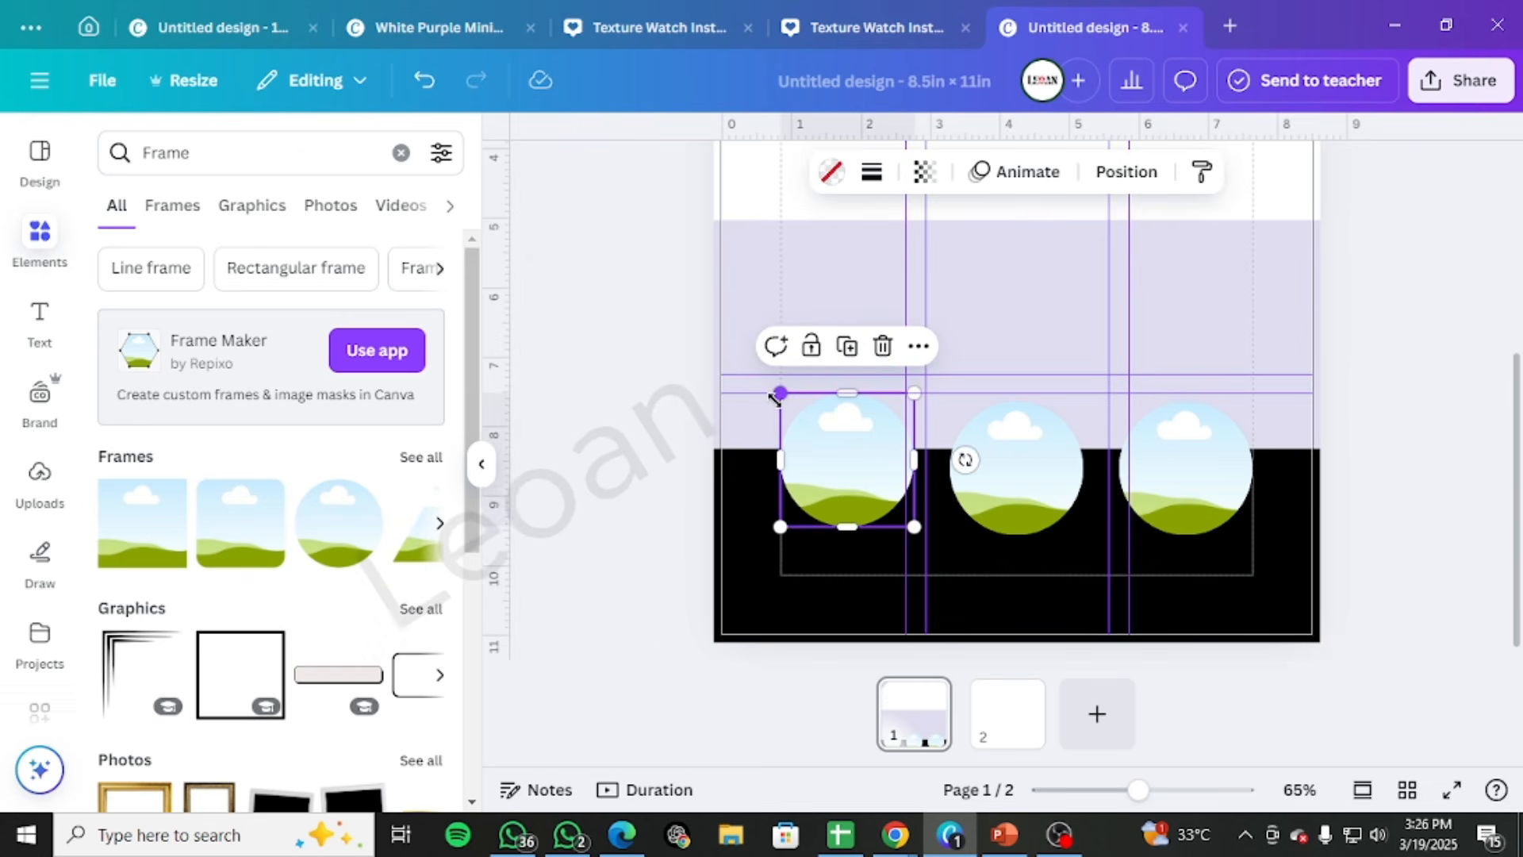
left_click(1053, 449)
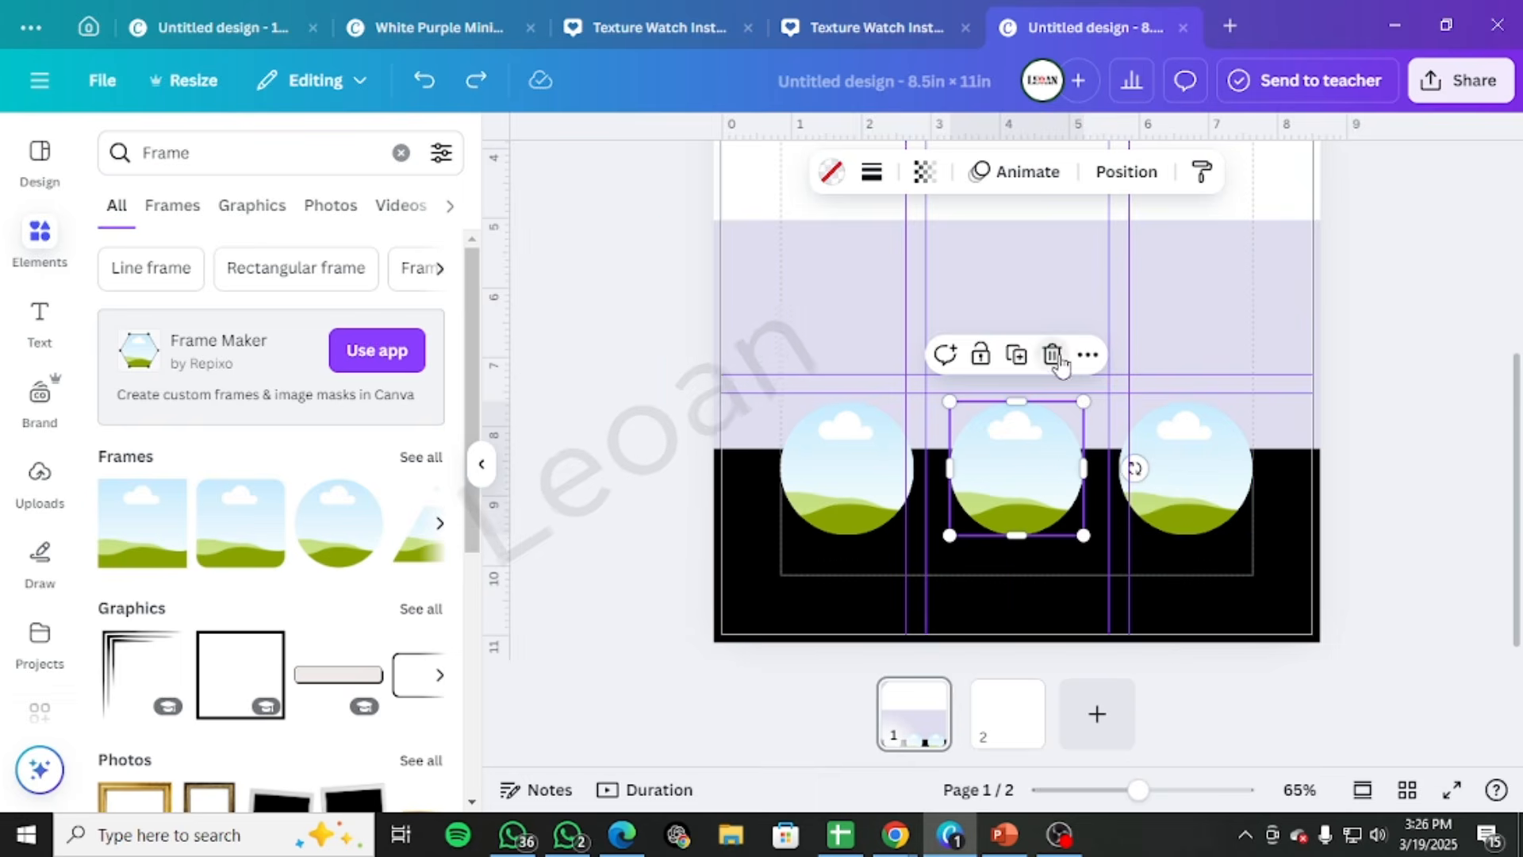
key("Delete")
left_click(1178, 444)
left_click(1219, 357)
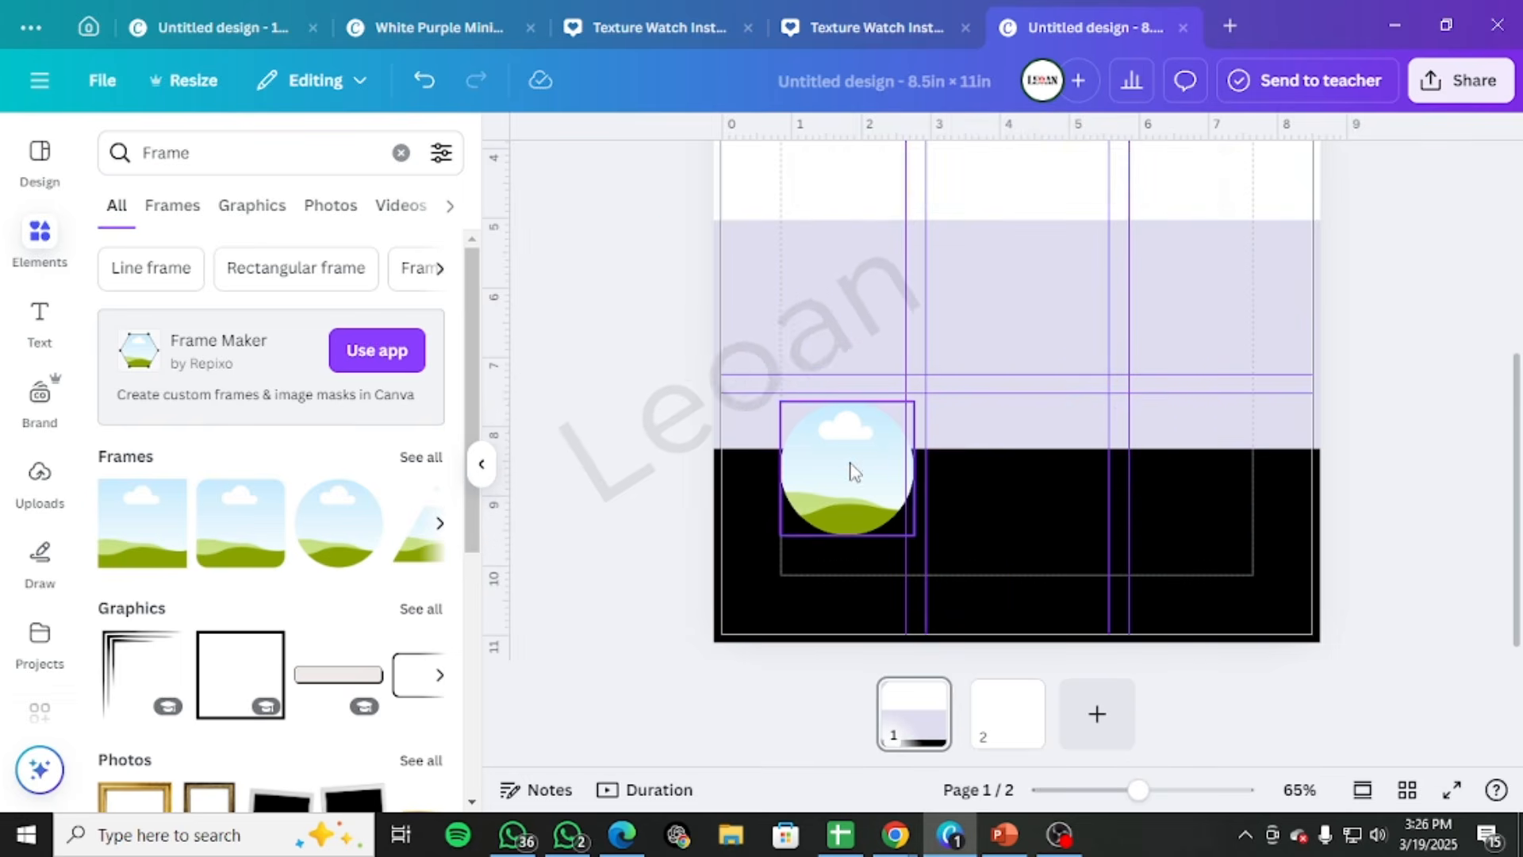
Shrink the left circular frame slightly and duplicate it twice to make an evenly spaced row of three between the margins
left_click(793, 409)
left_click_drag(780, 394, 796, 412)
left_click_drag(844, 481, 1010, 468)
key("ctrl+d")
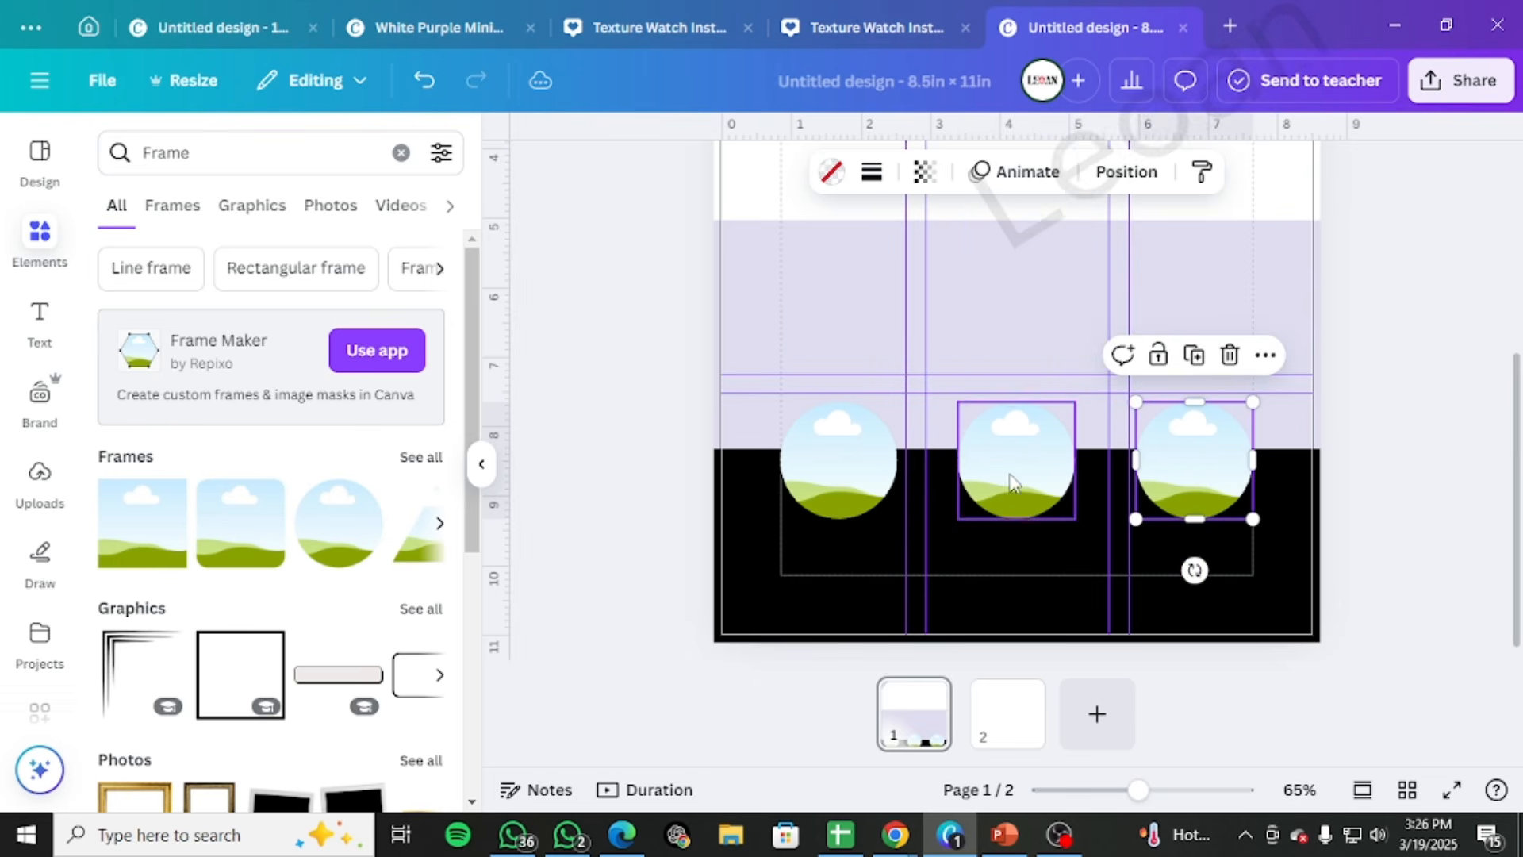
left_click_drag(1166, 470, 1167, 461)
left_click(1348, 473)
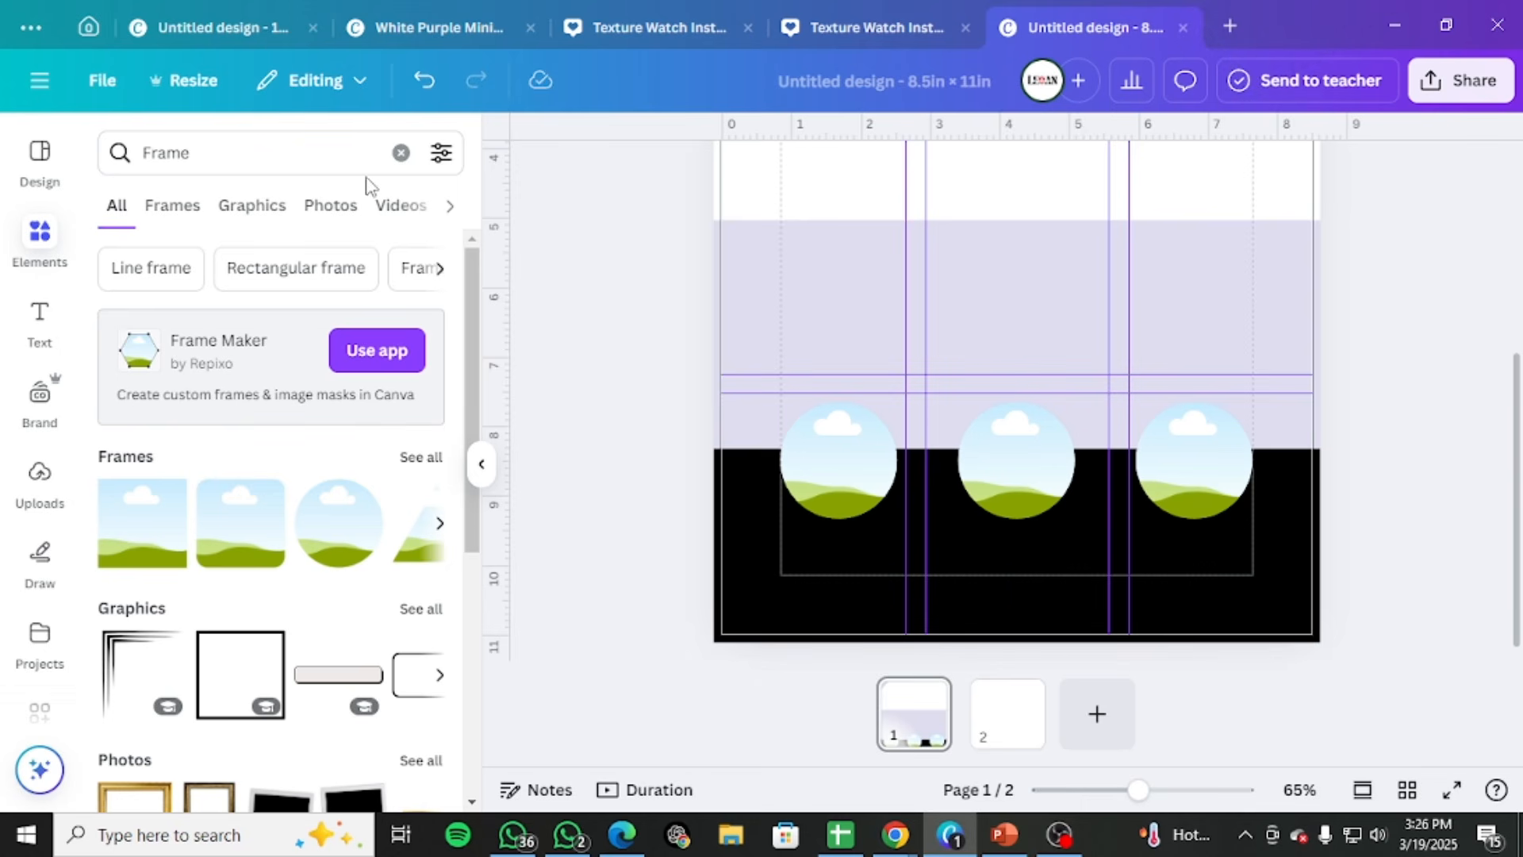
Add a straight line shape to the page and colour it white
left_click(401, 152)
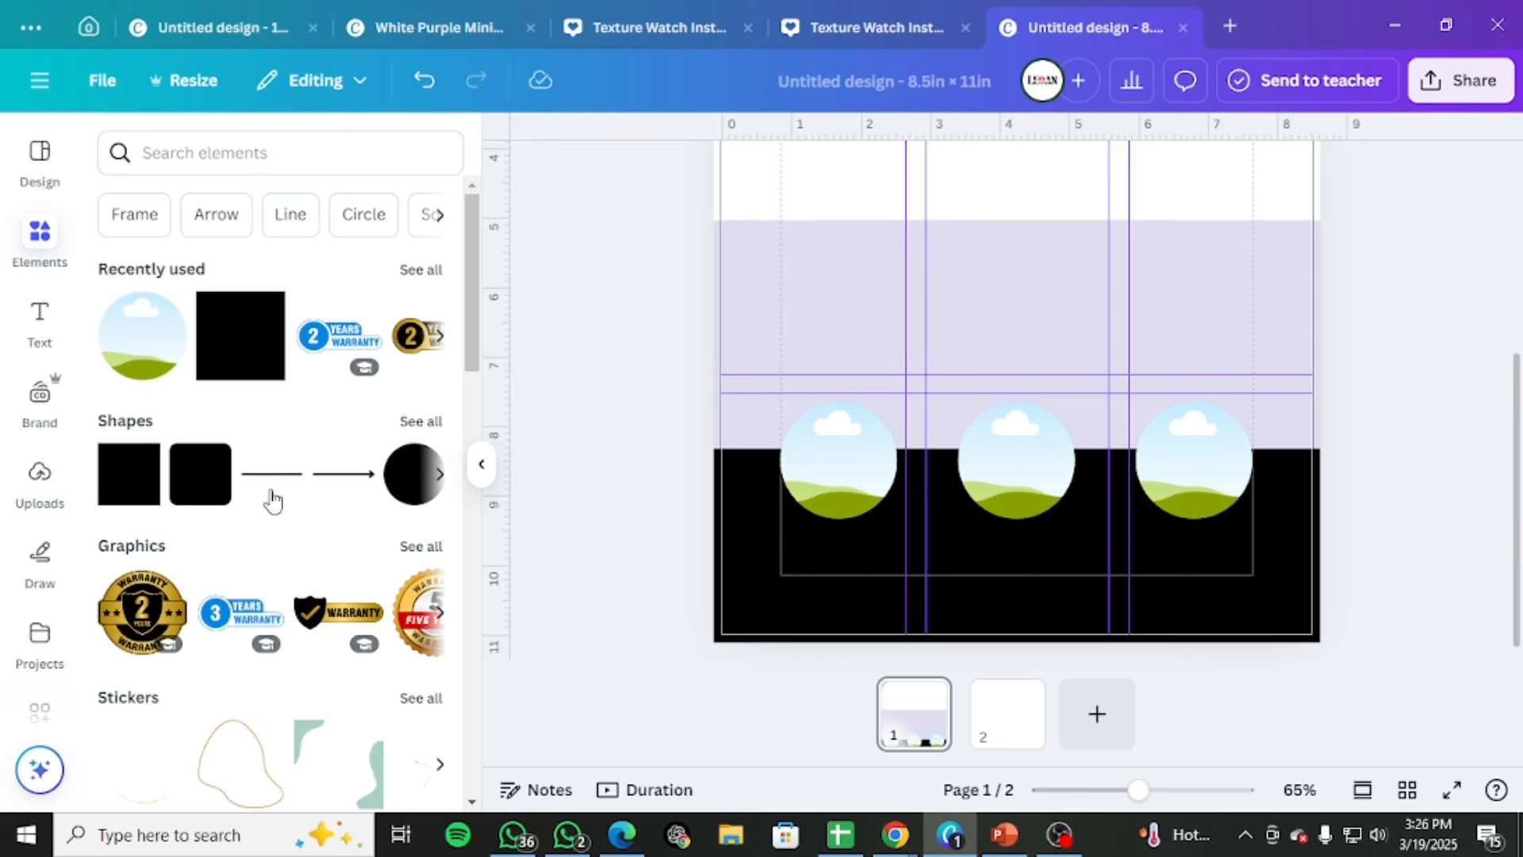
left_click(272, 496)
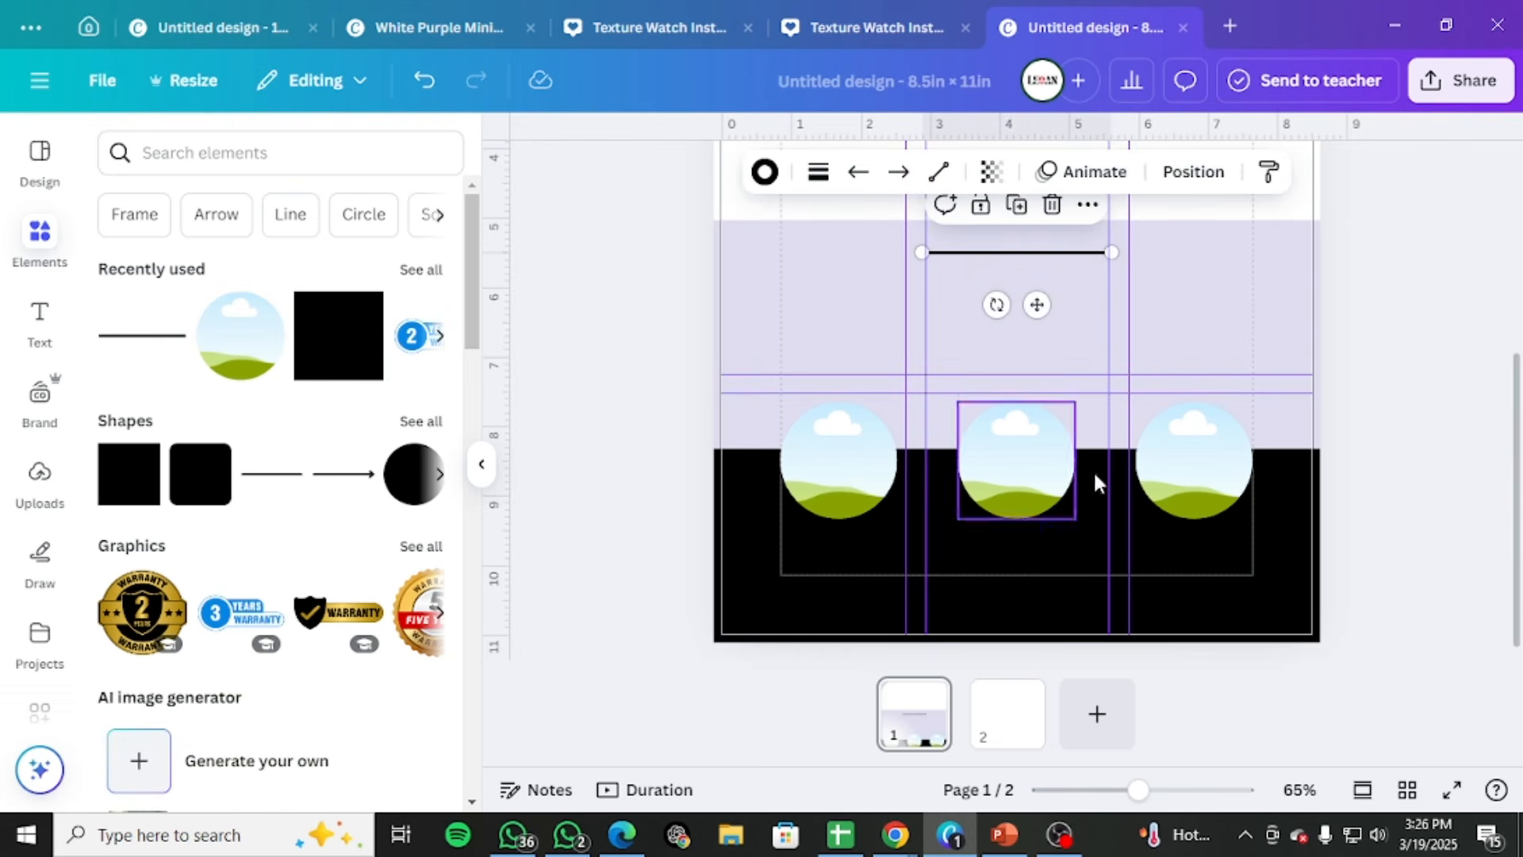
left_click(765, 173)
left_click(297, 311)
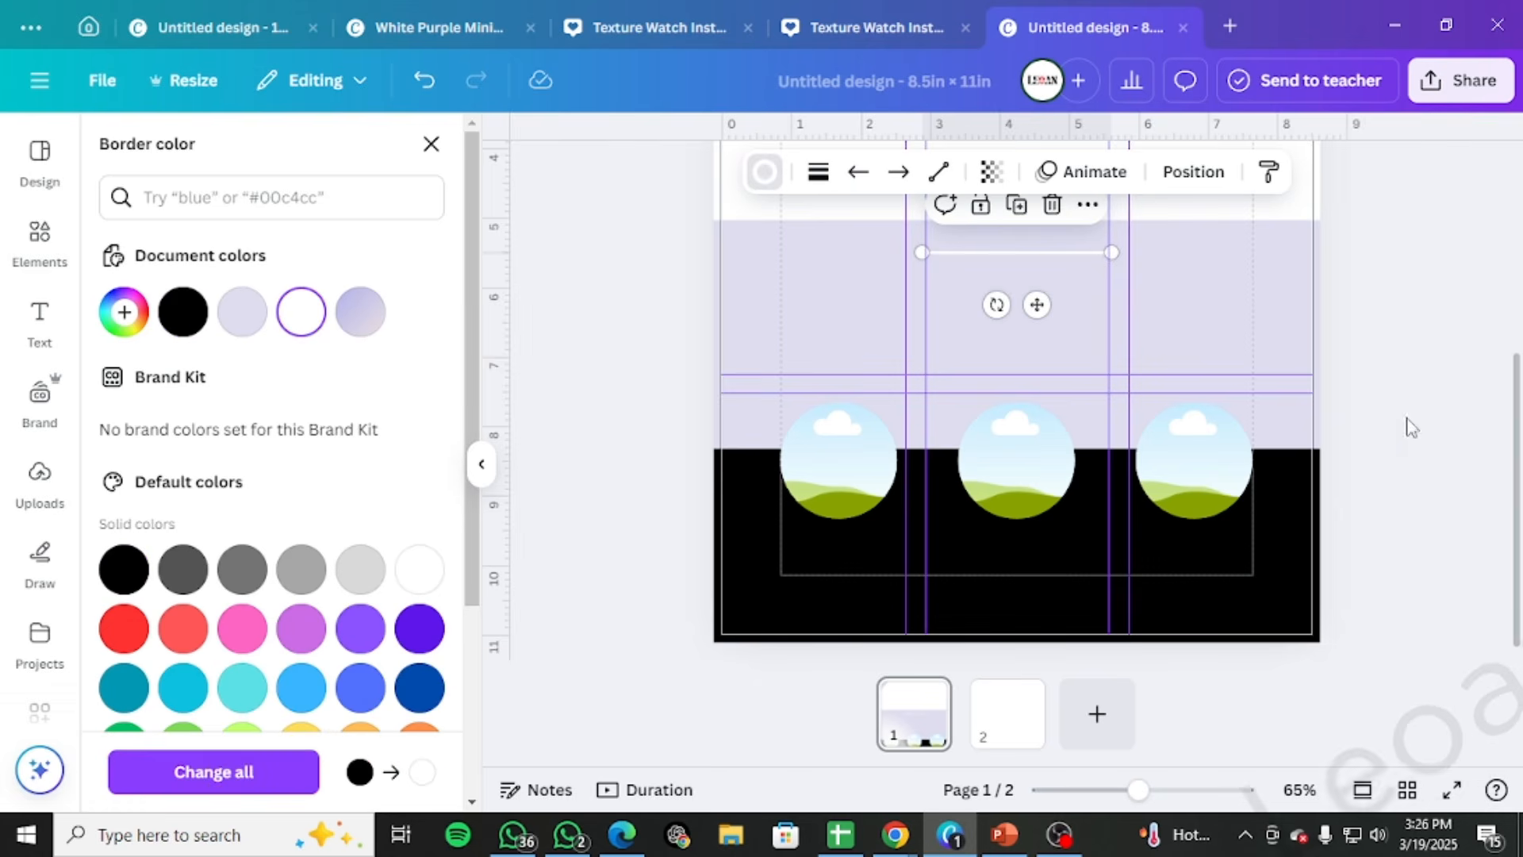
Rotate the white line to vertical, shorten it, and position it on the black band between the left and middle frames
left_click(1039, 254)
left_click_drag(1036, 304, 1063, 465)
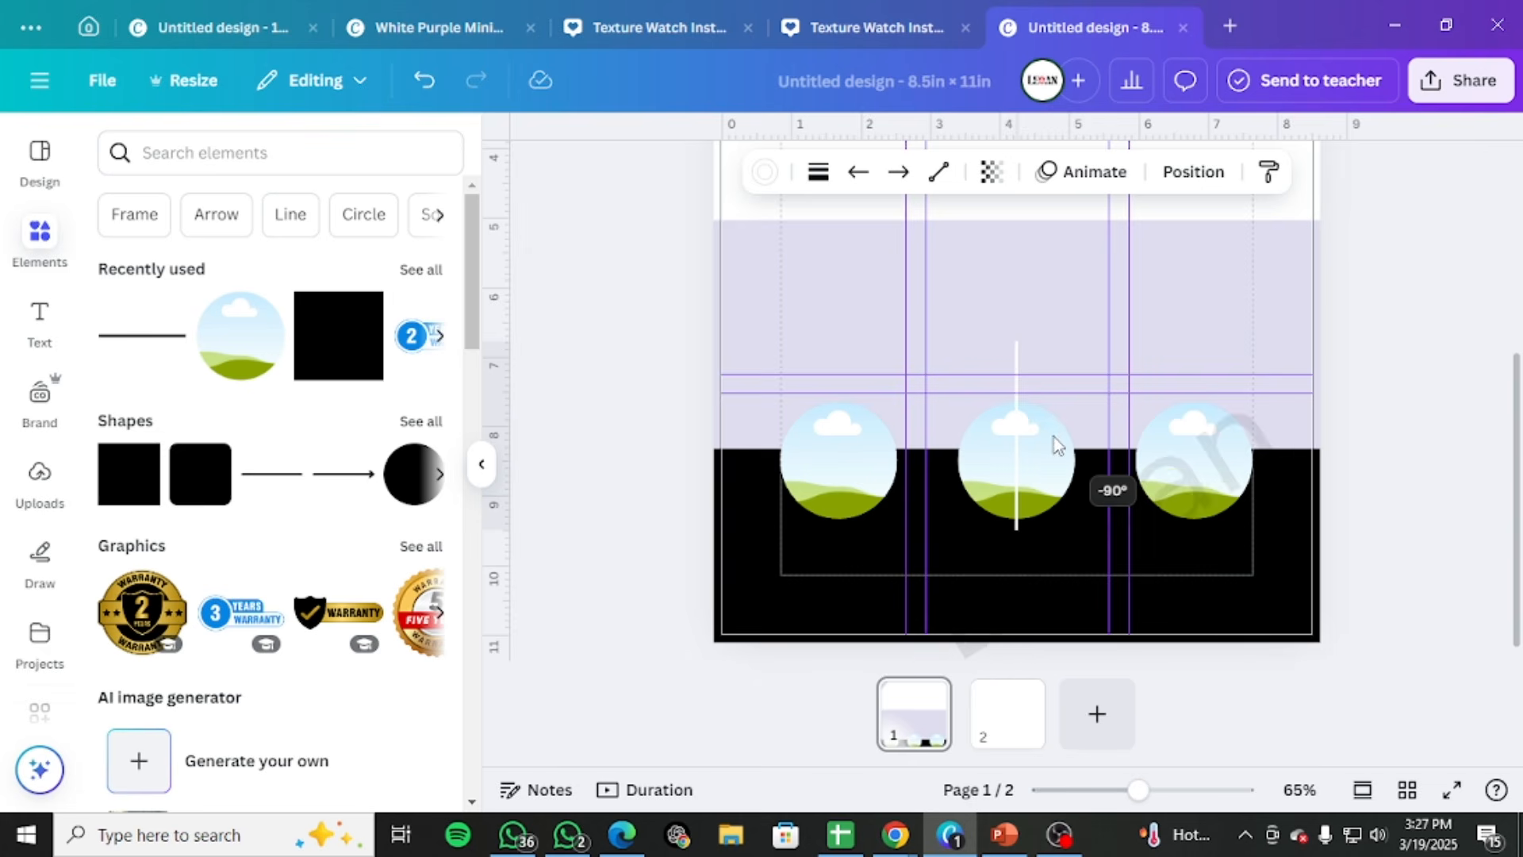
left_click_drag(1057, 445, 919, 583)
left_click_drag(923, 478, 913, 516)
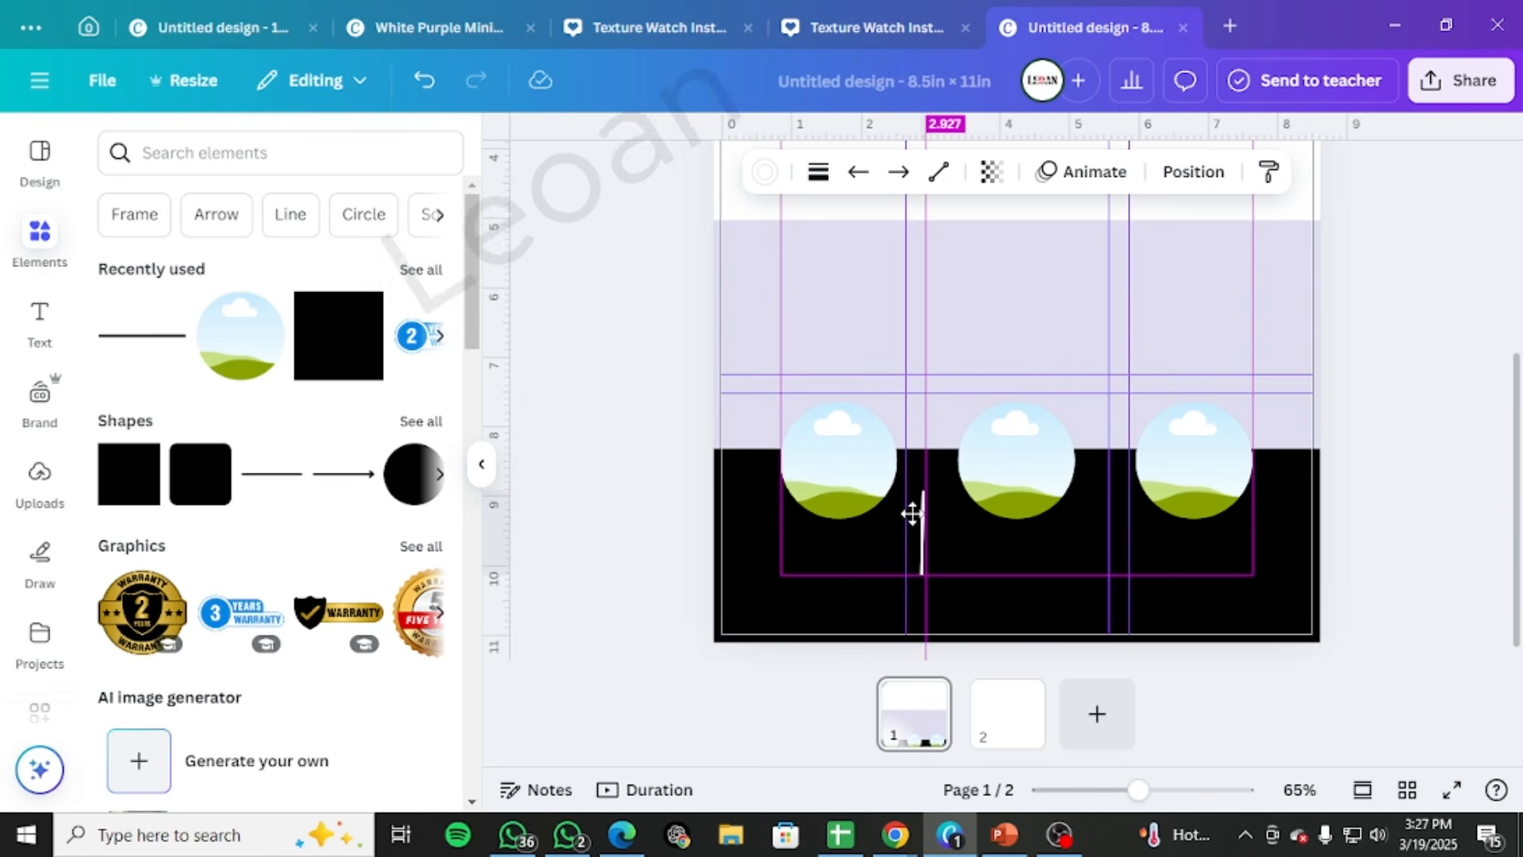
Duplicate the white divider between the middle and right frames, and straighten the left divider against the vertical guide
left_click_drag(913, 512, 1108, 536)
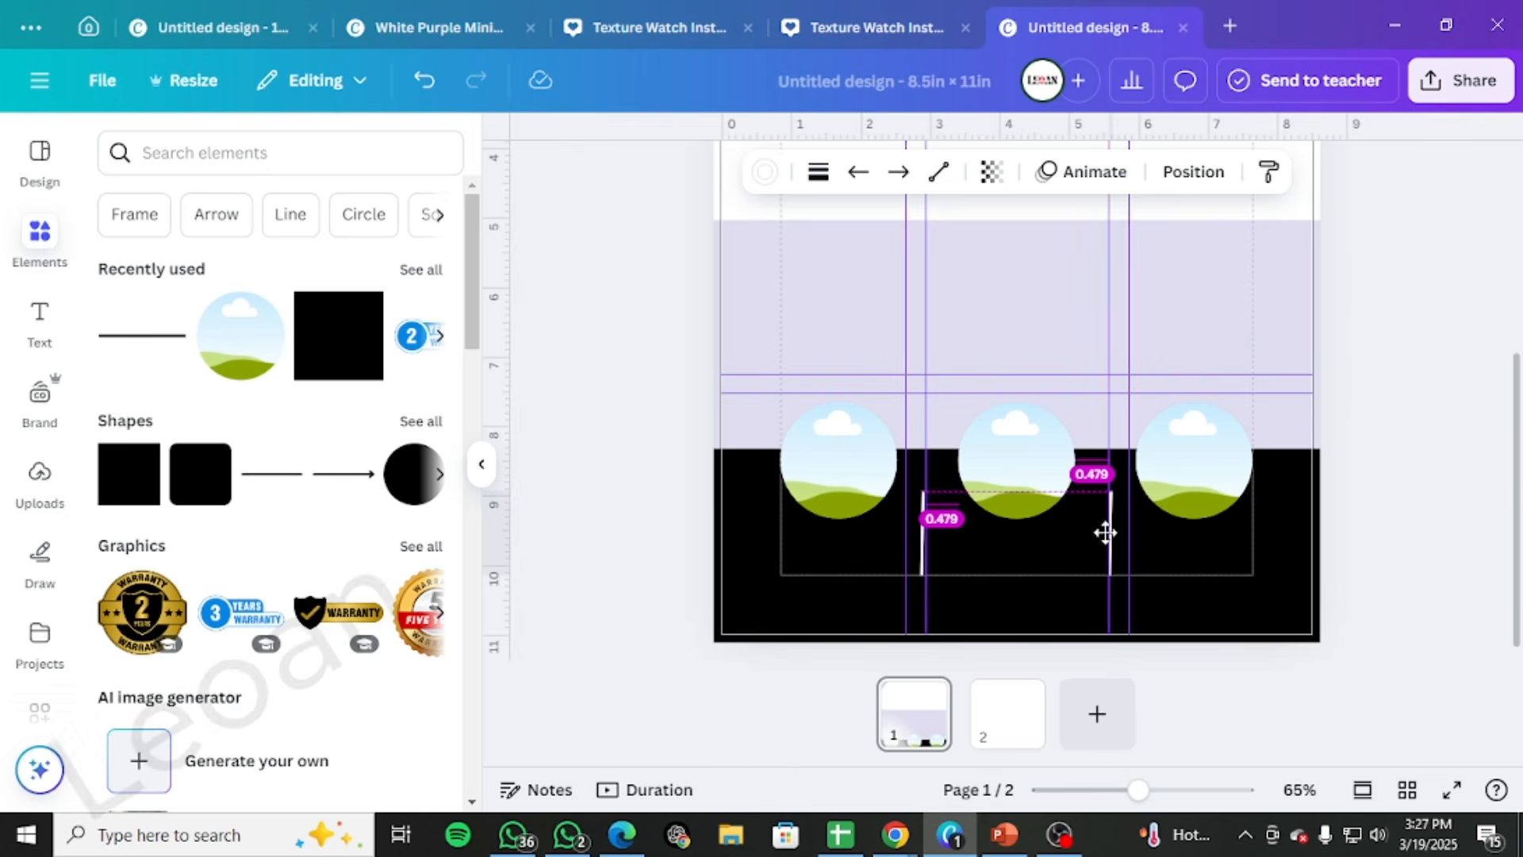
left_click_drag(1105, 533, 1107, 533)
left_click(1347, 455)
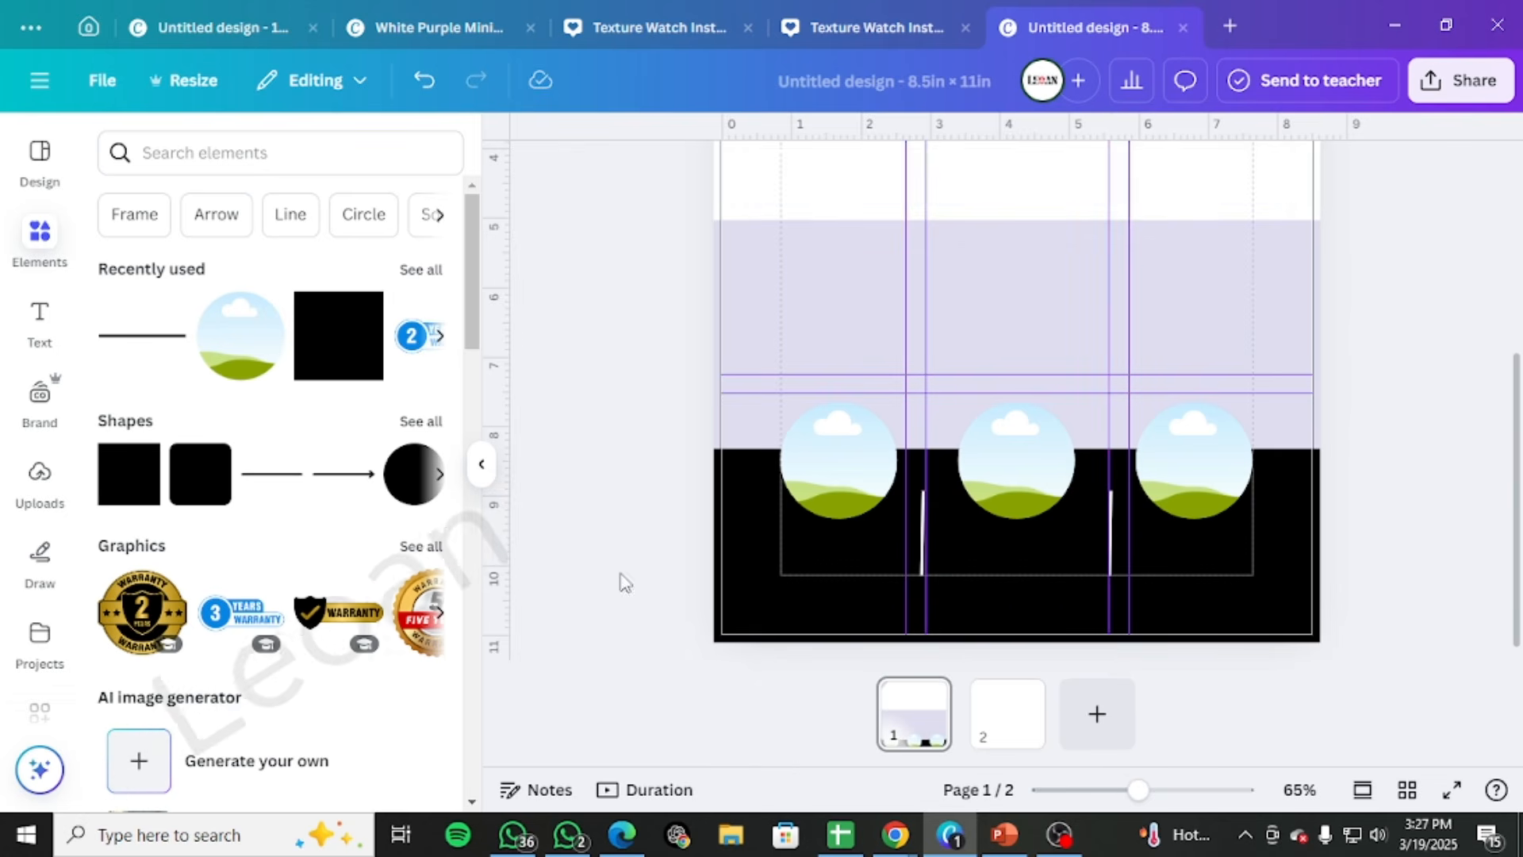
left_click_drag(921, 537, 925, 537)
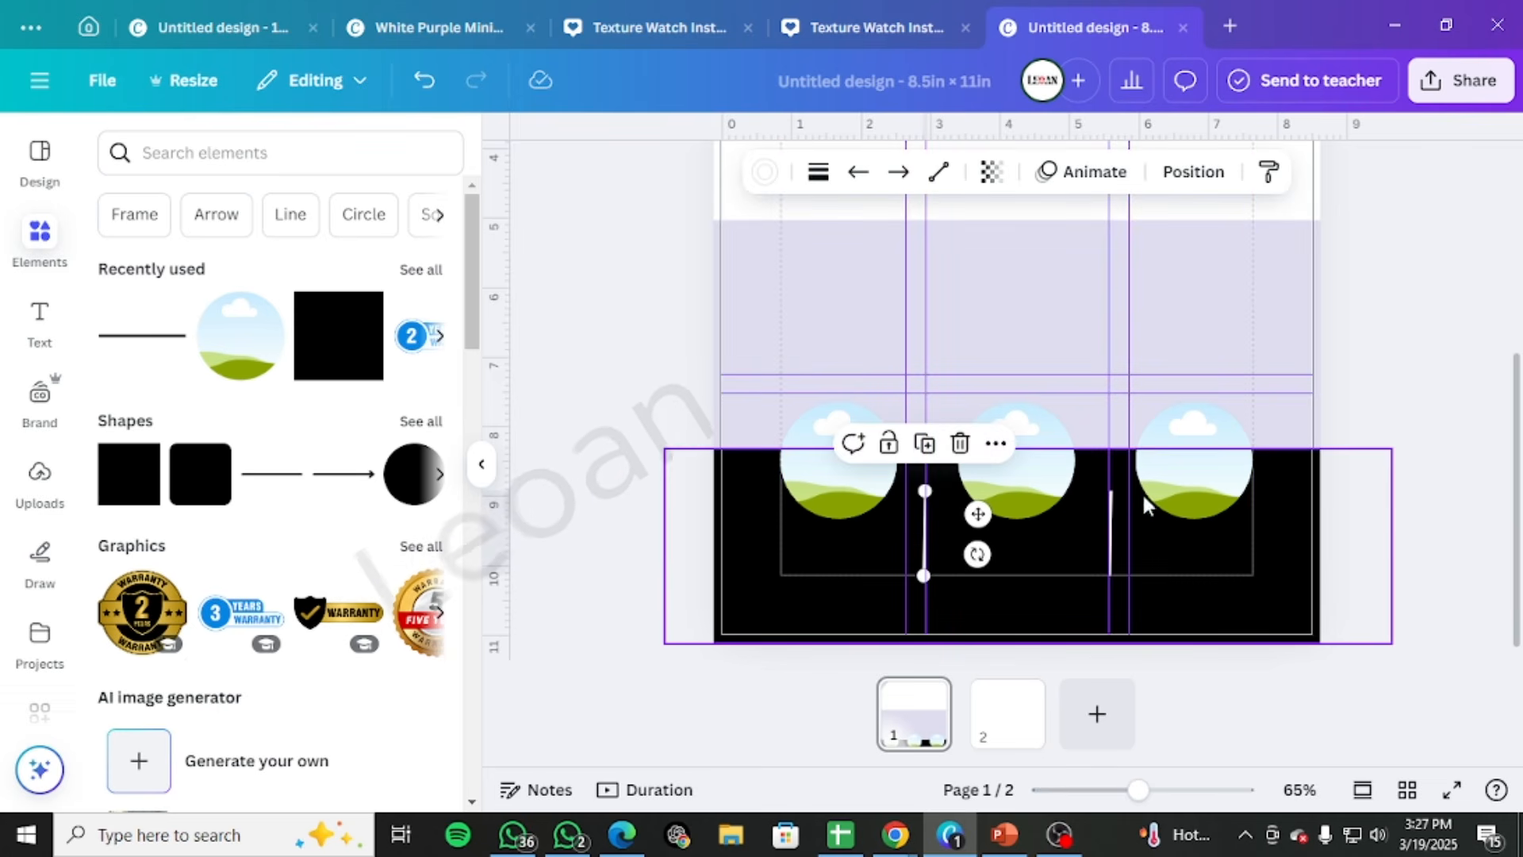
left_click(1311, 494)
left_click(1402, 401)
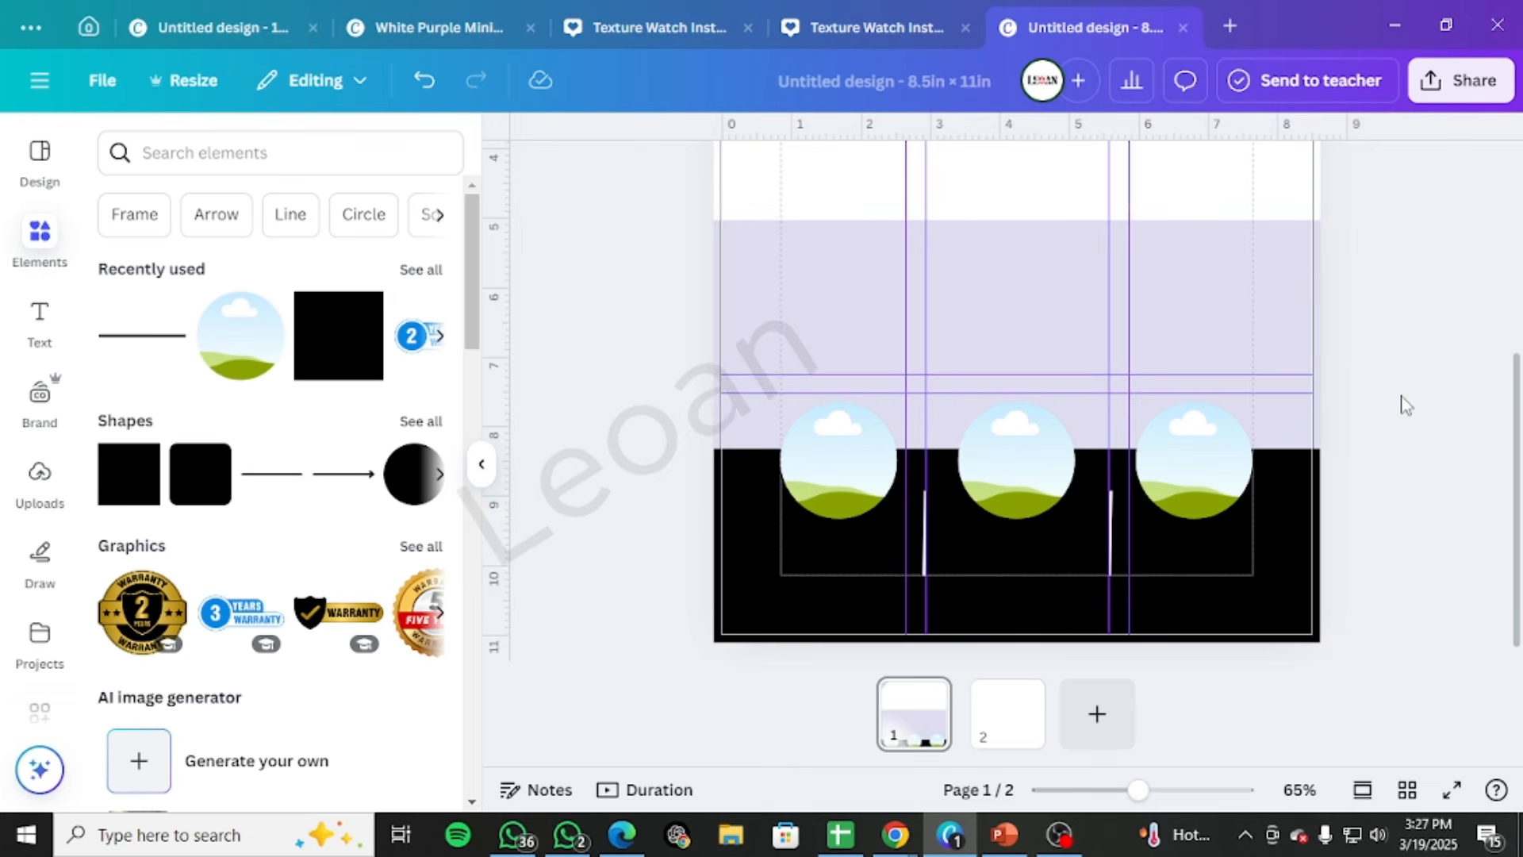
scroll(1396, 397, "up", 3)
scroll(1377, 418, "down", 3)
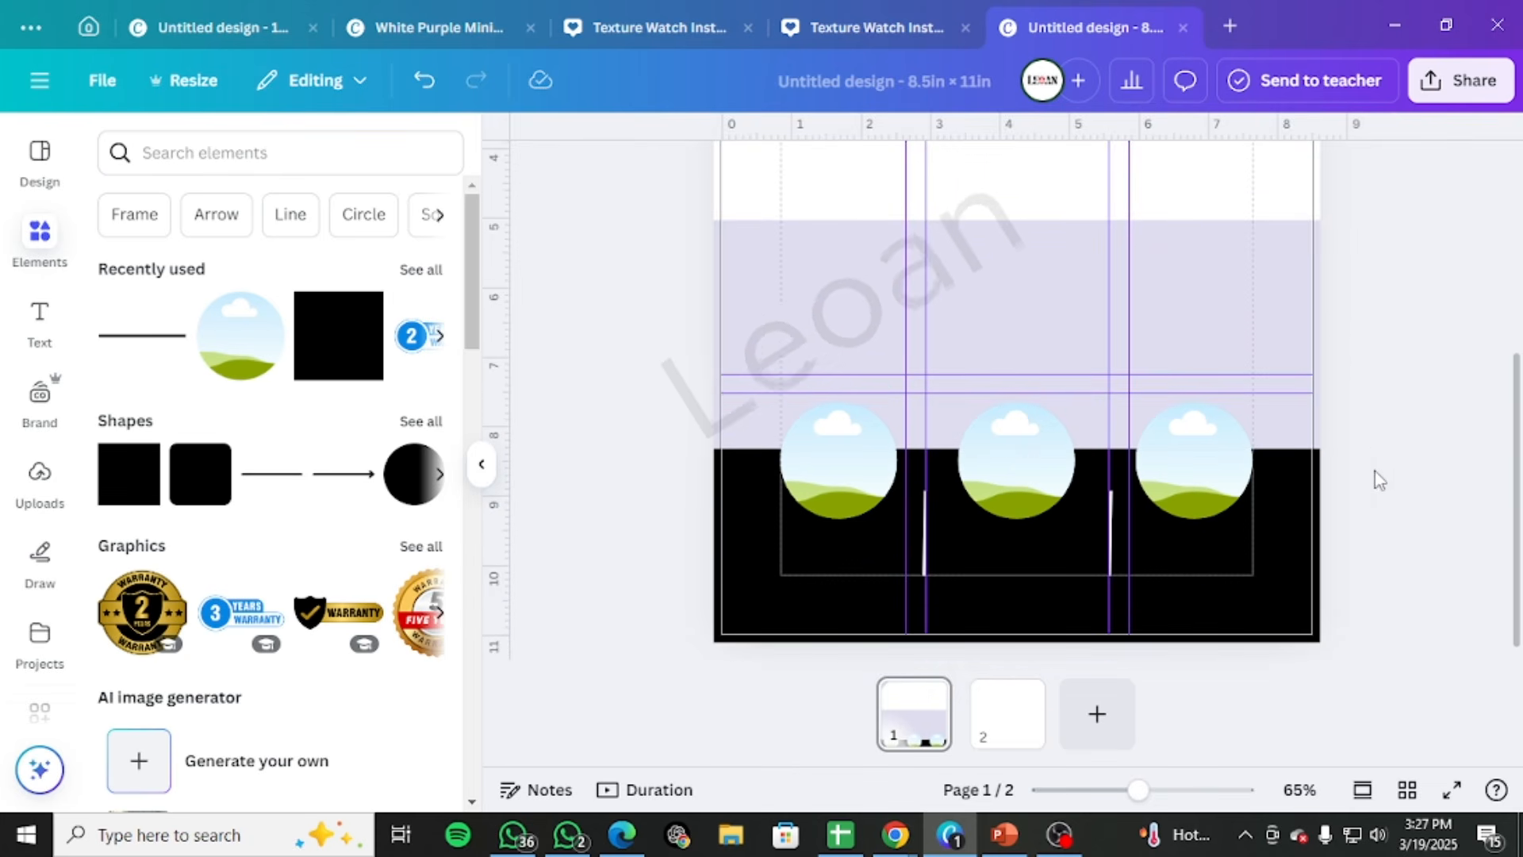
scroll(1325, 412, "up", 2)
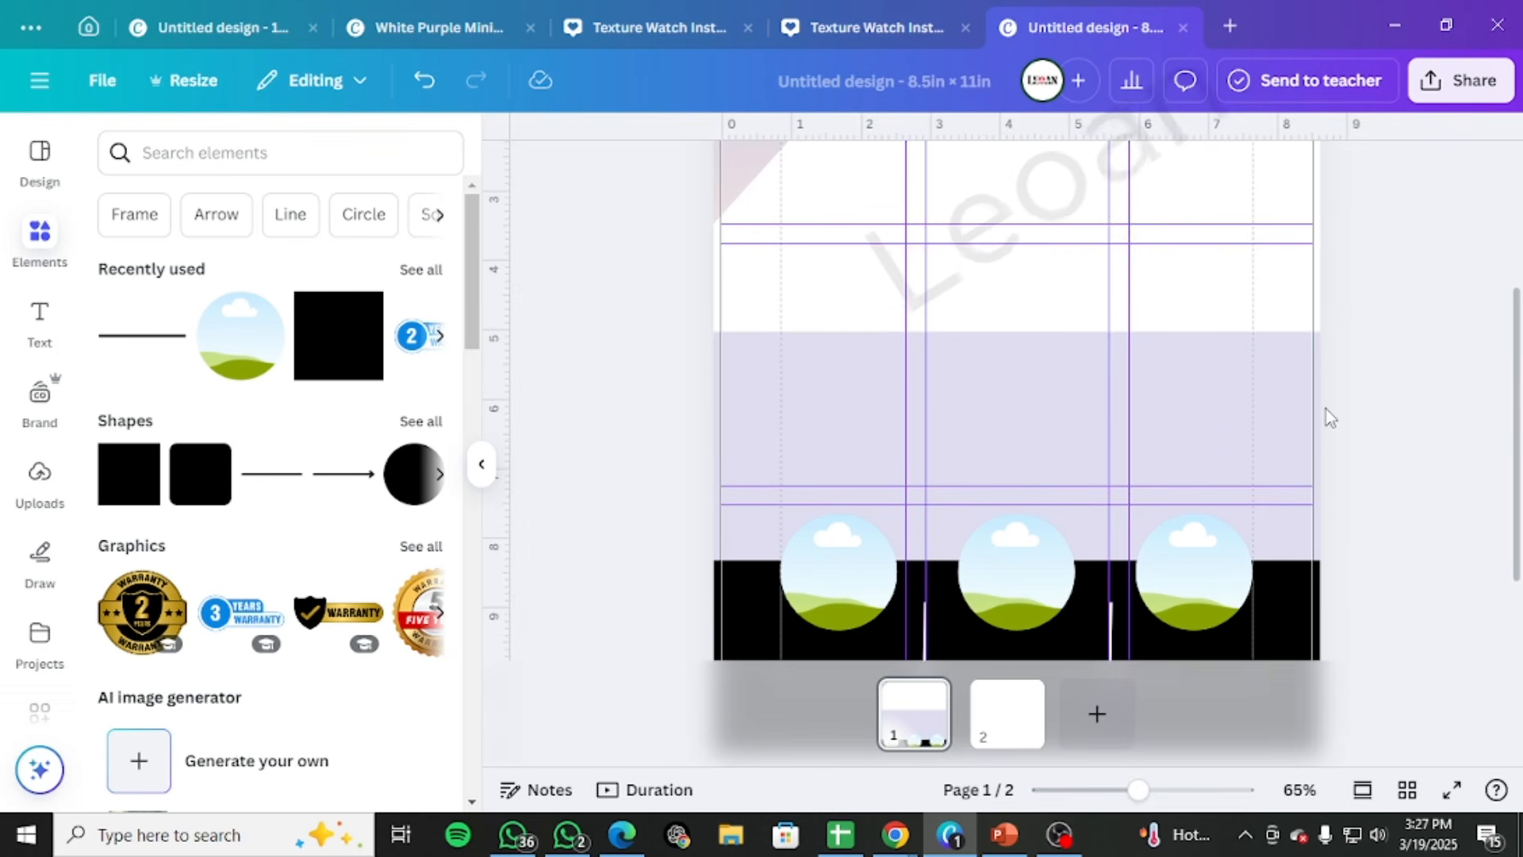
scroll(1269, 441, "up", 4)
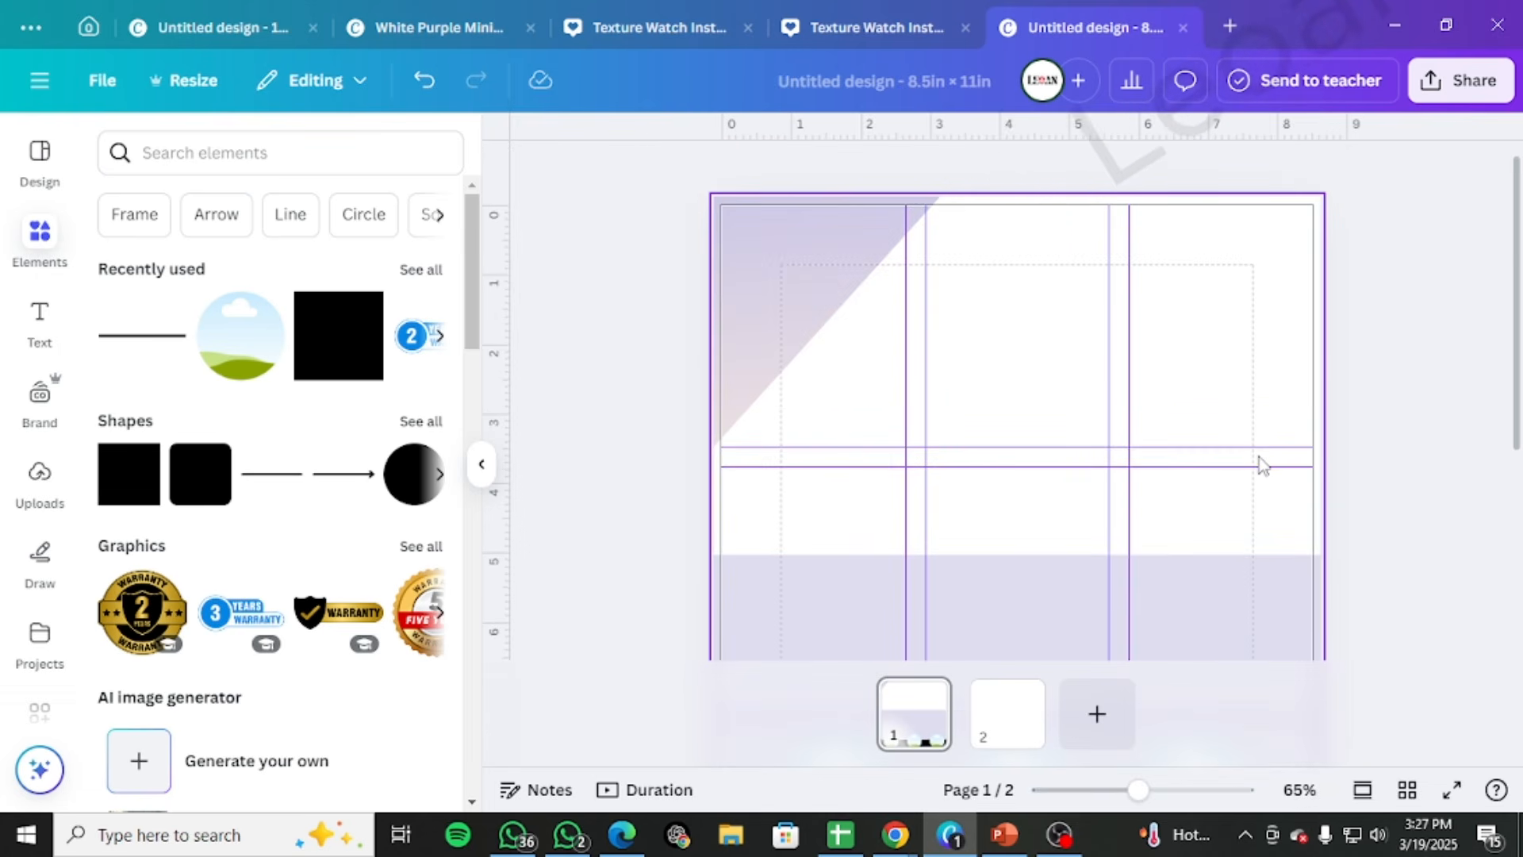
scroll(1262, 464, "down", 4)
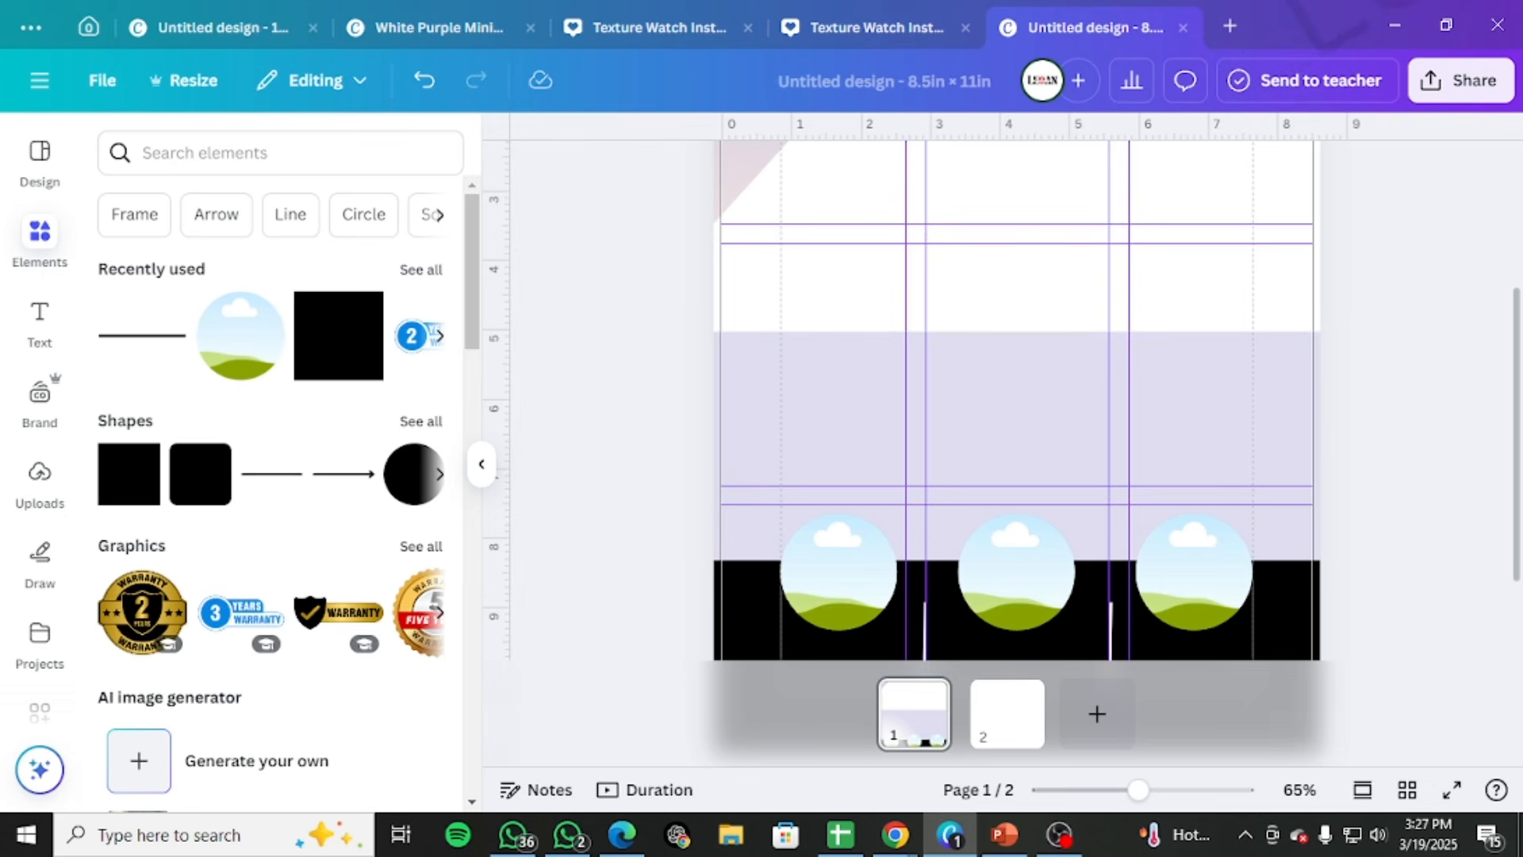
scroll(1152, 559, "down", 2)
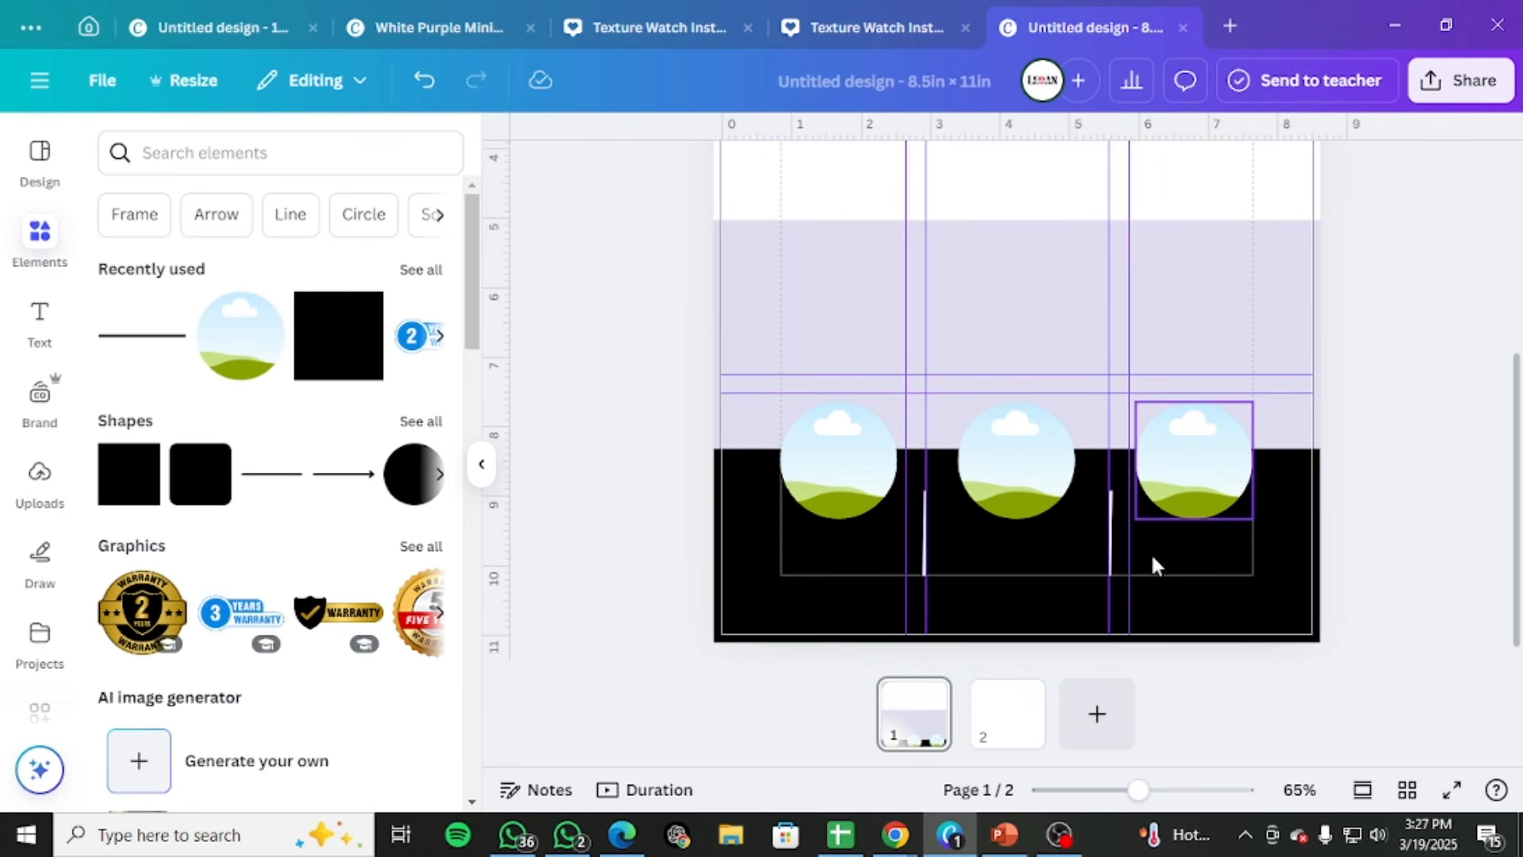
Search the elements library for "dot dot"
scroll(1152, 563, "up", 6)
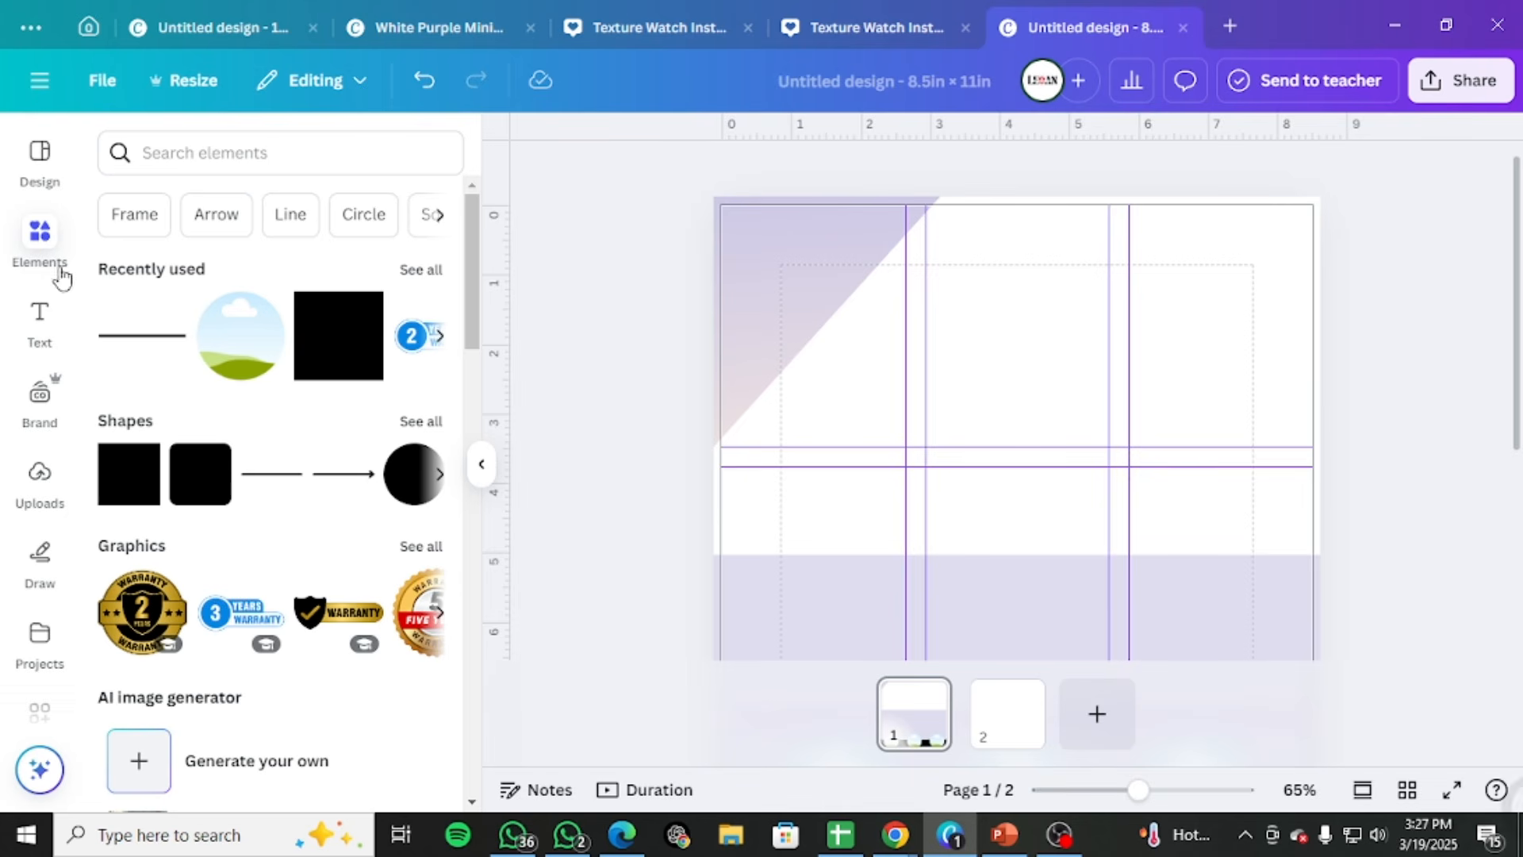
left_click(186, 158)
type("t")
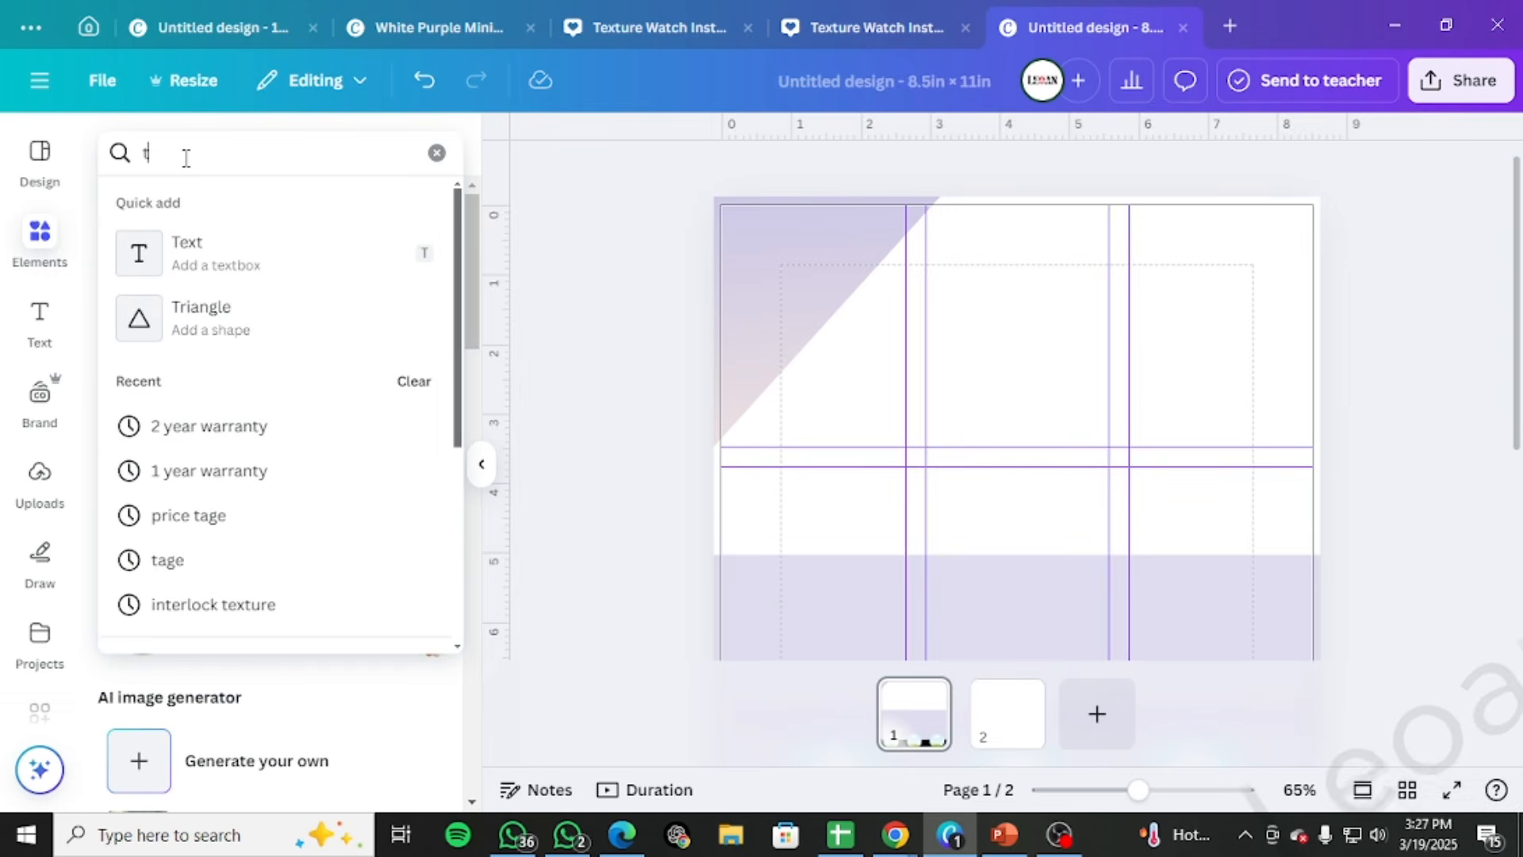
key("BackSpace")
type("do")
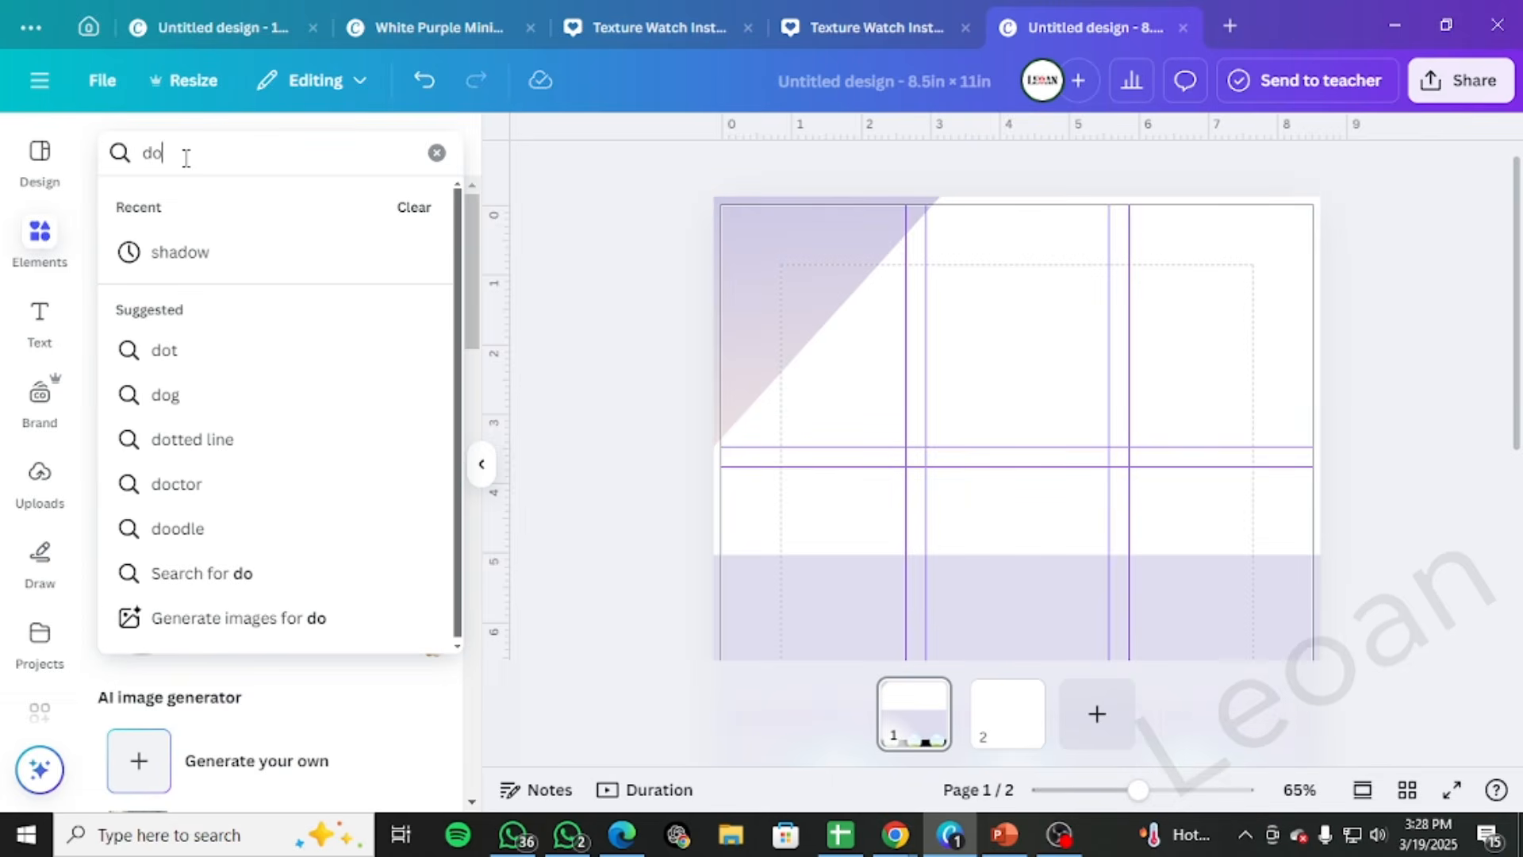
type("t do")
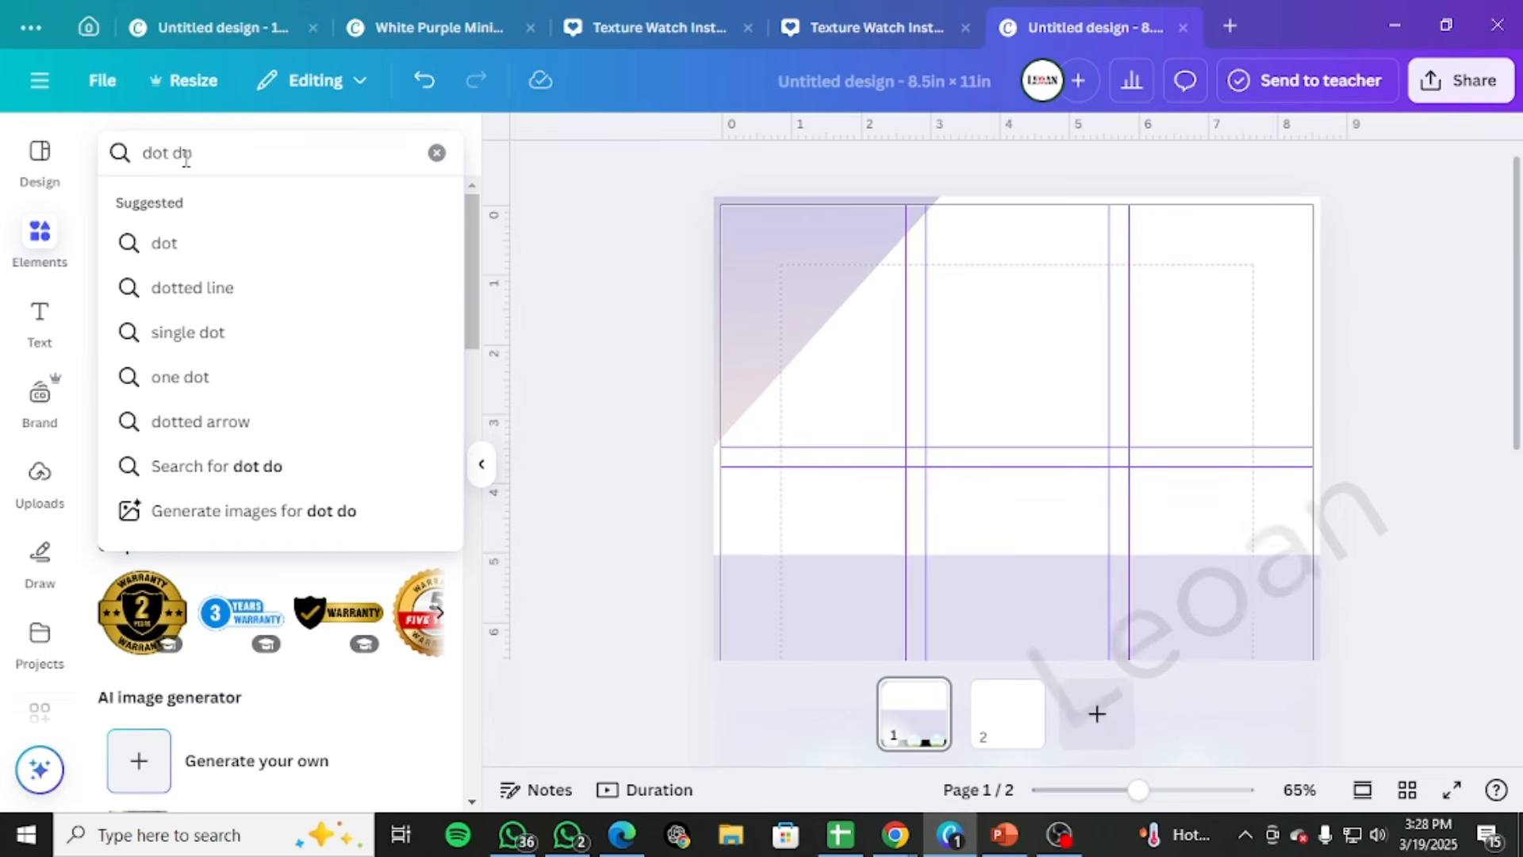
type("t")
key("Return")
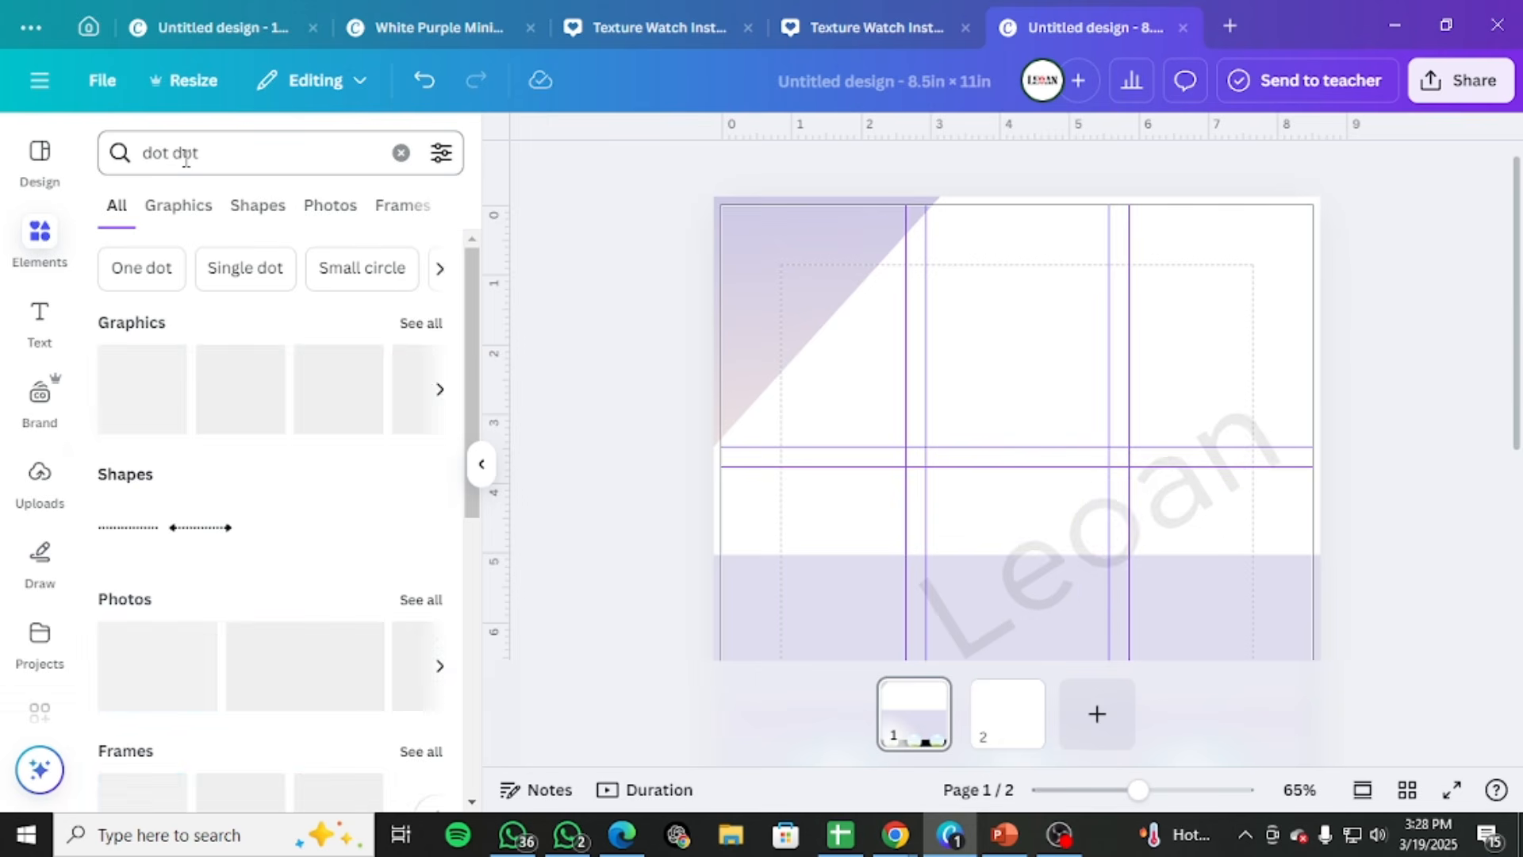
Add the square black dot-grid graphic, shrink it to about 0.7 in wide, and align it with the page's upper-right margin corner
left_click(416, 324)
scroll(296, 505, "down", 10)
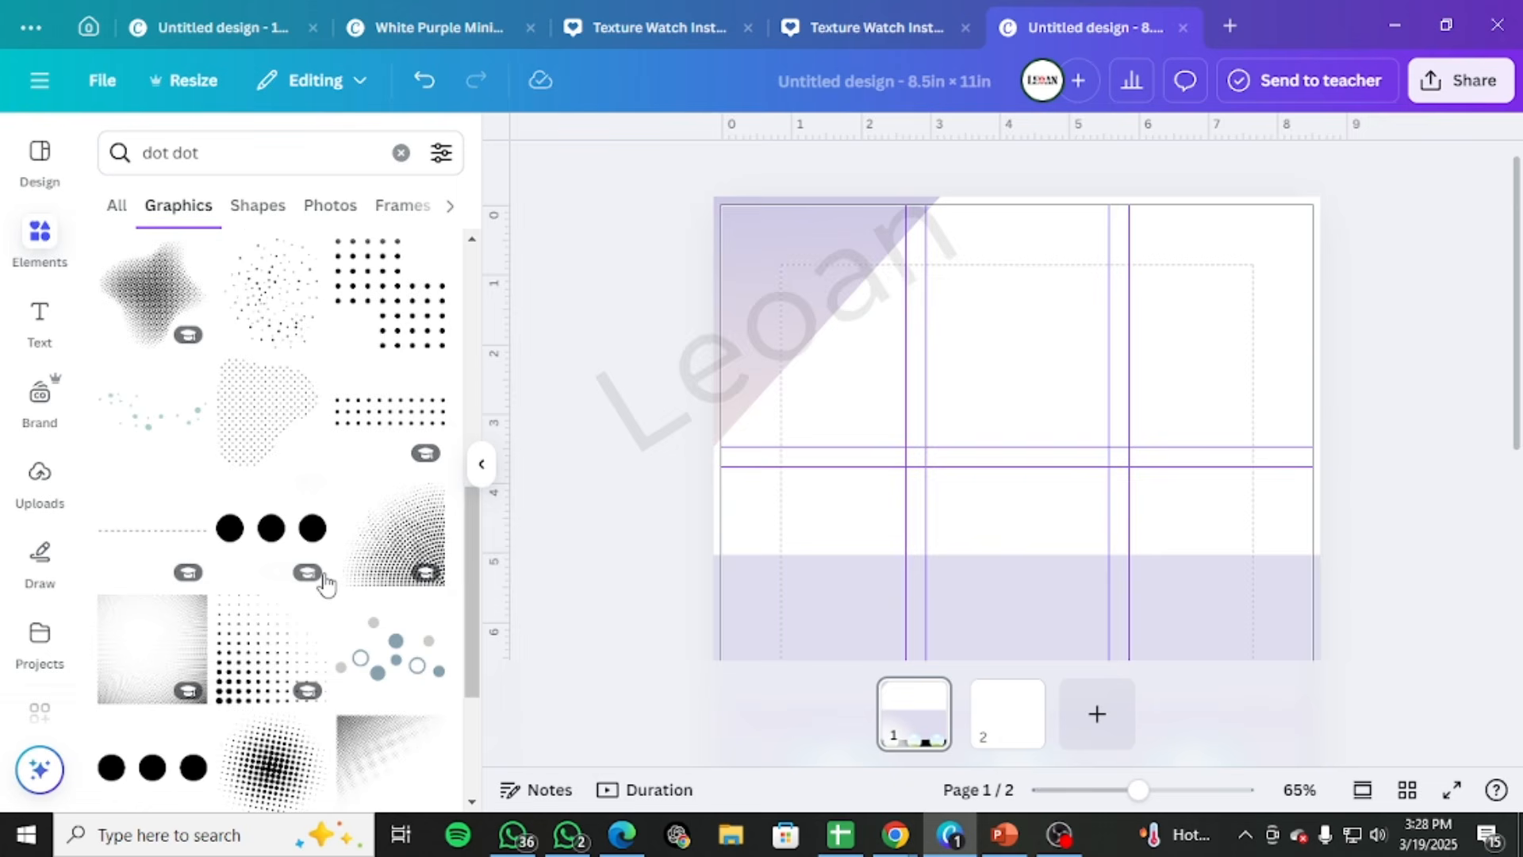
scroll(325, 583, "down", 5)
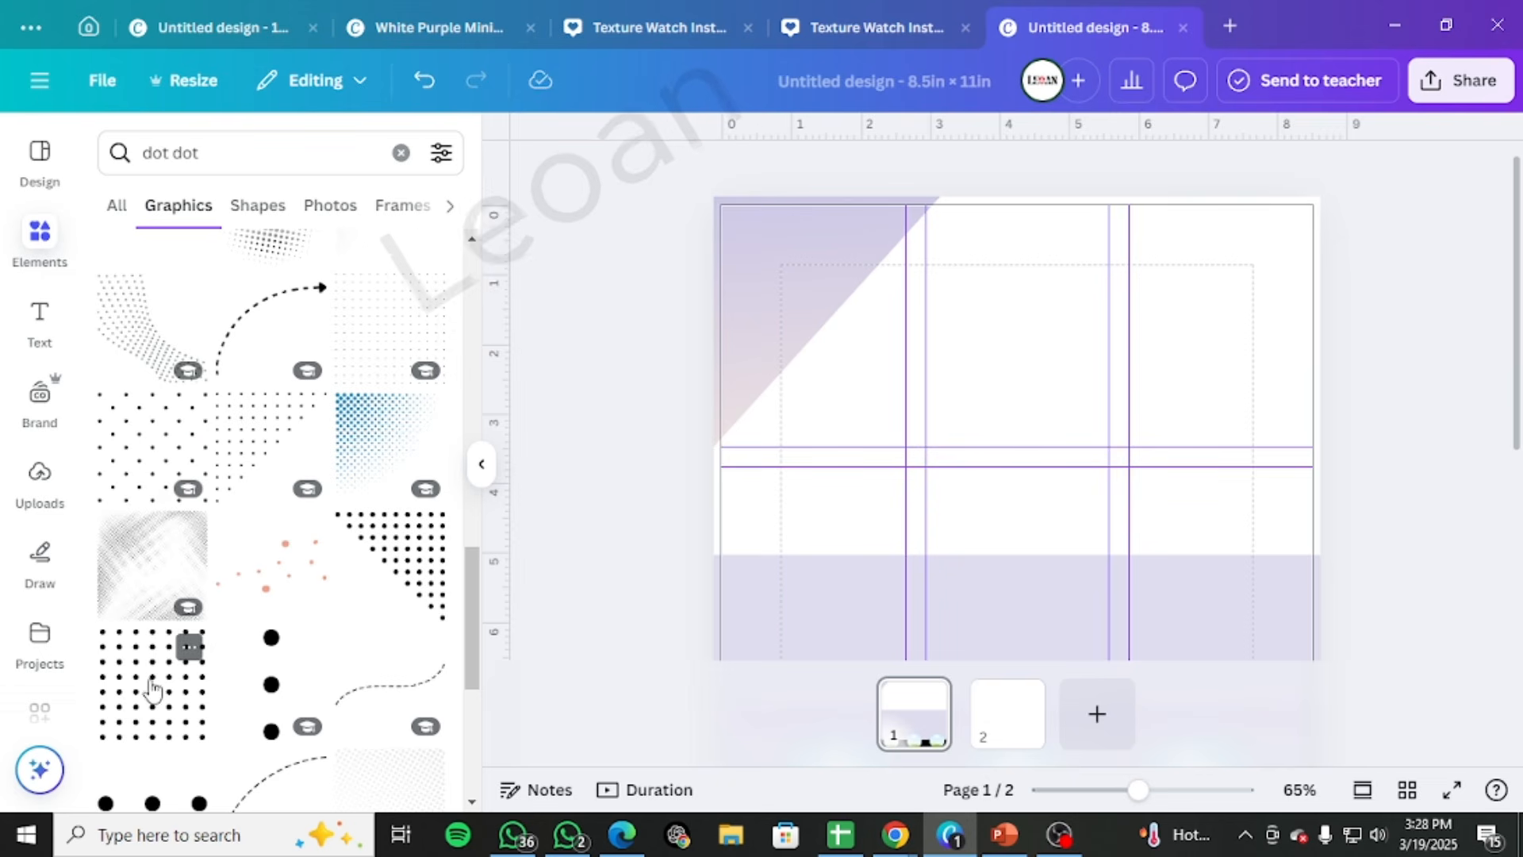
left_click(187, 639)
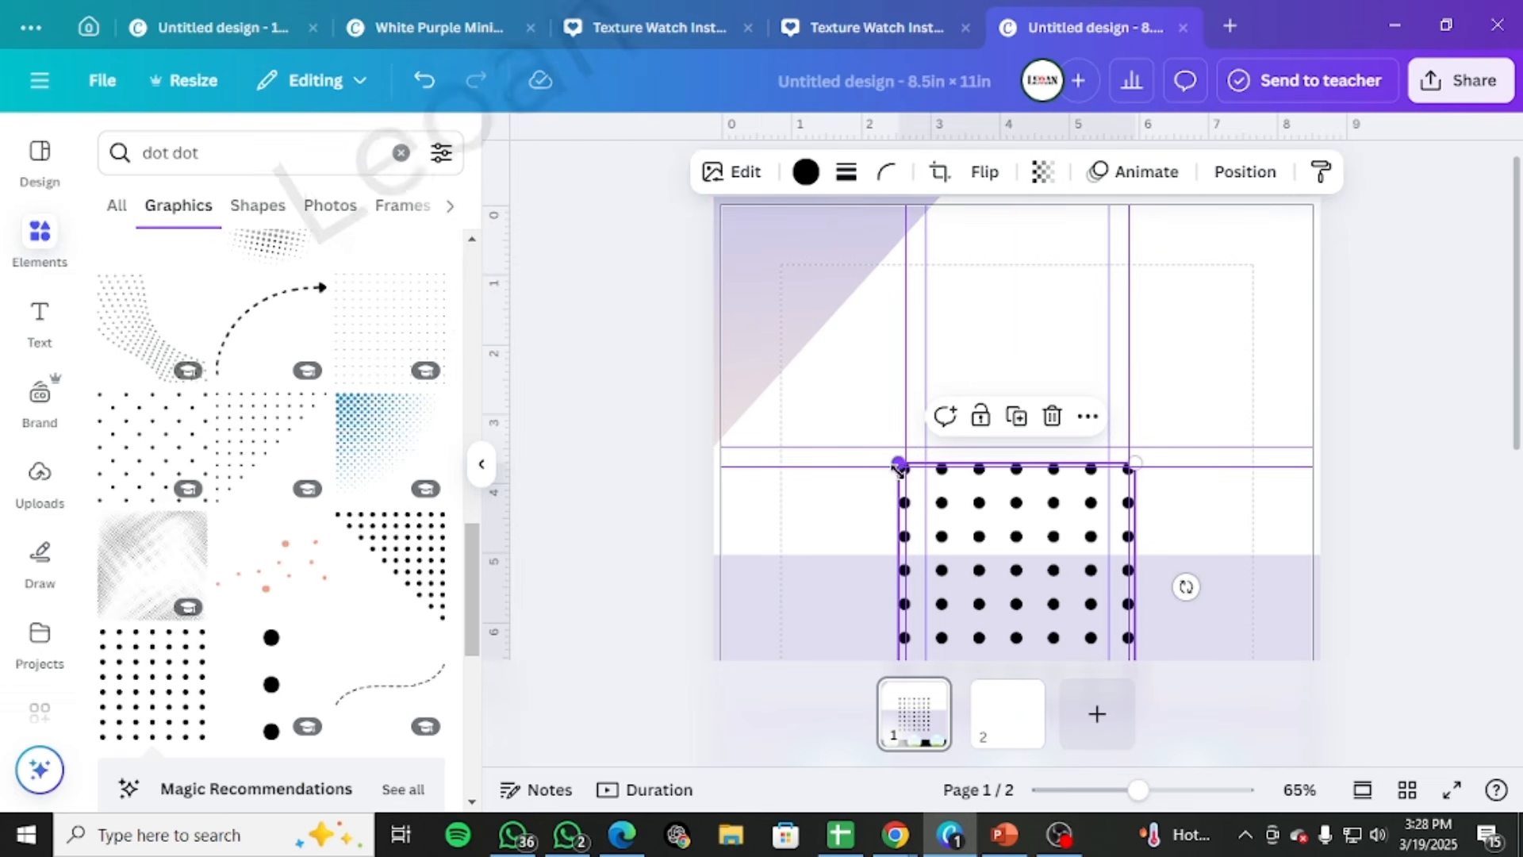
left_click_drag(898, 468, 1204, 272)
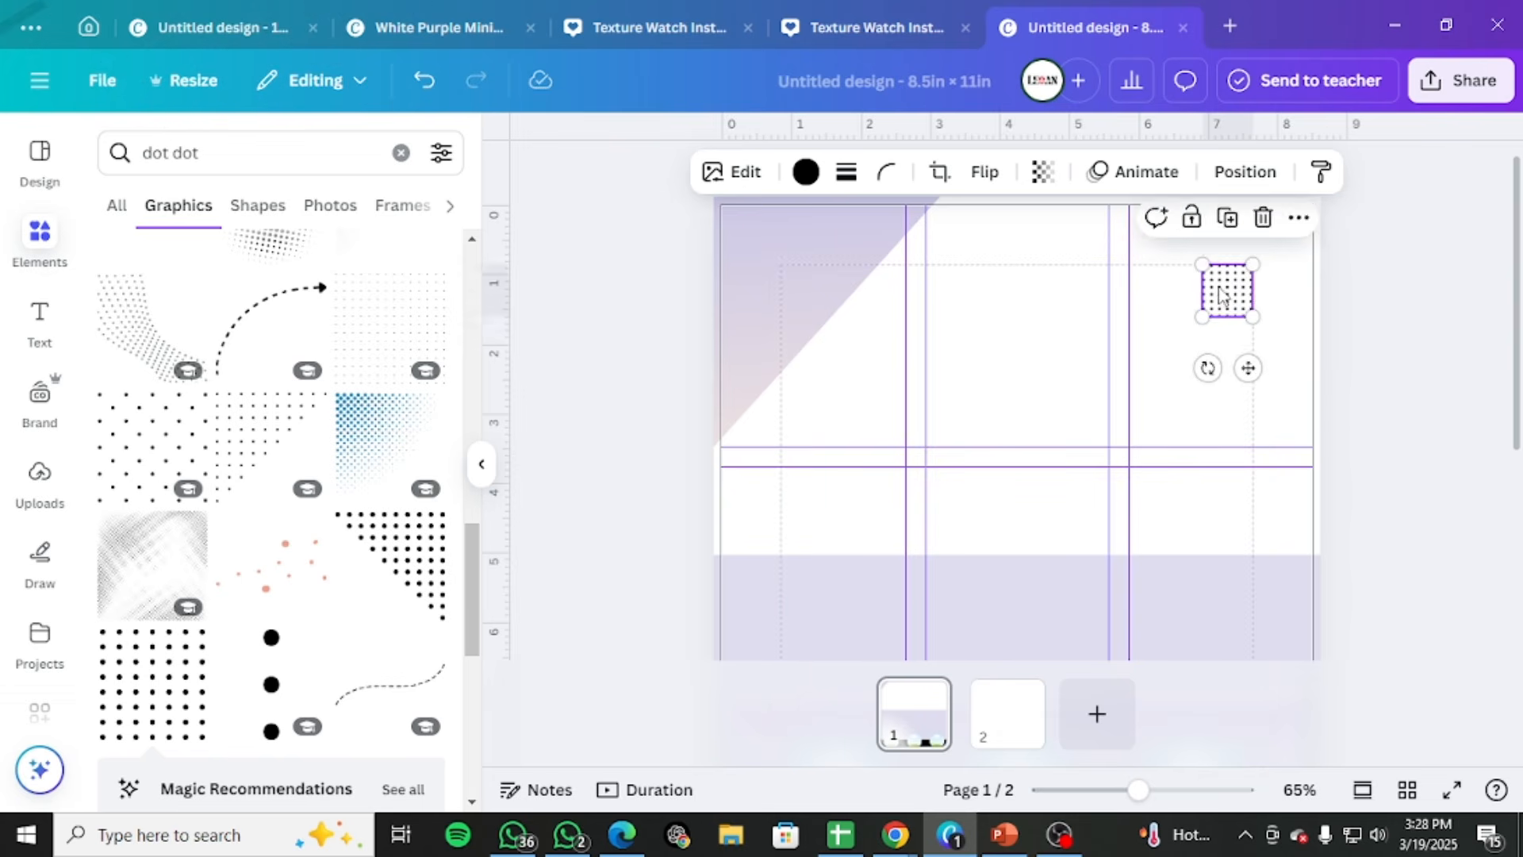
left_click(1389, 293)
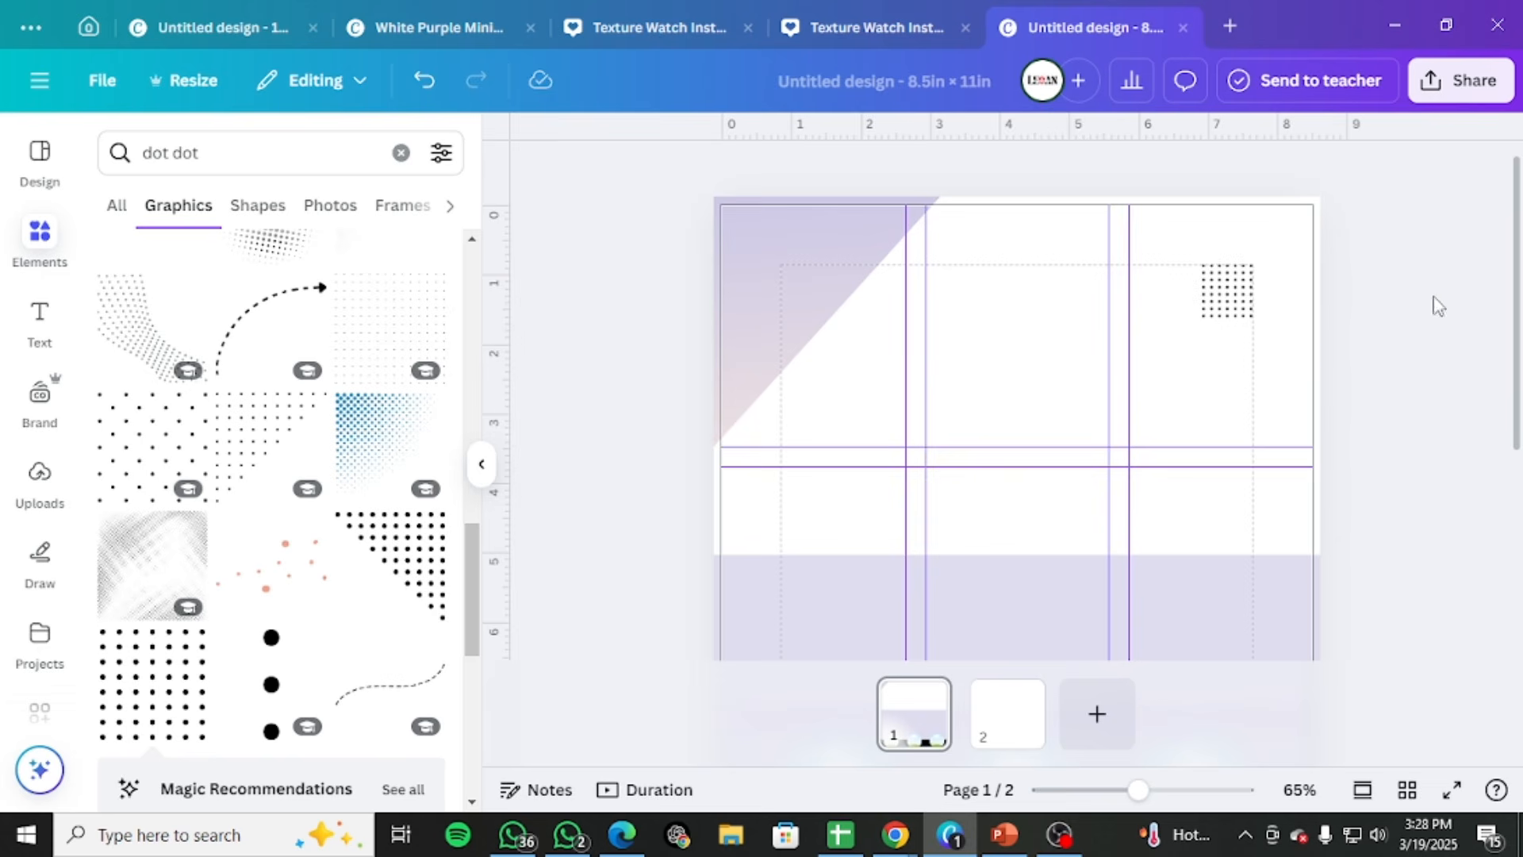
Replace the dot search with "fartiture" in the elements library and request results for that exact spelling
scroll(1428, 311, "down", 3)
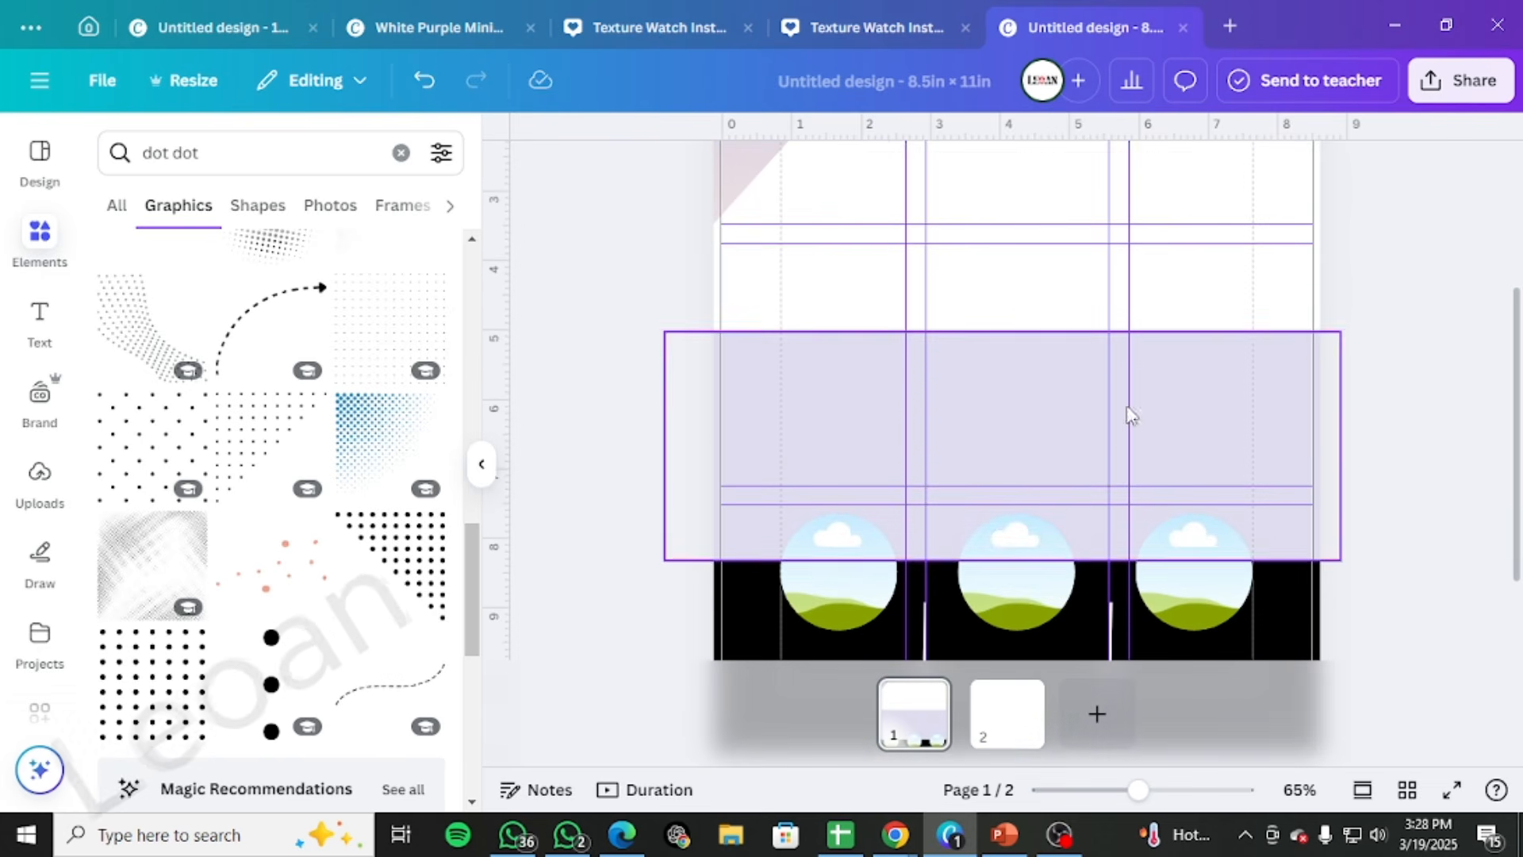
left_click(117, 216)
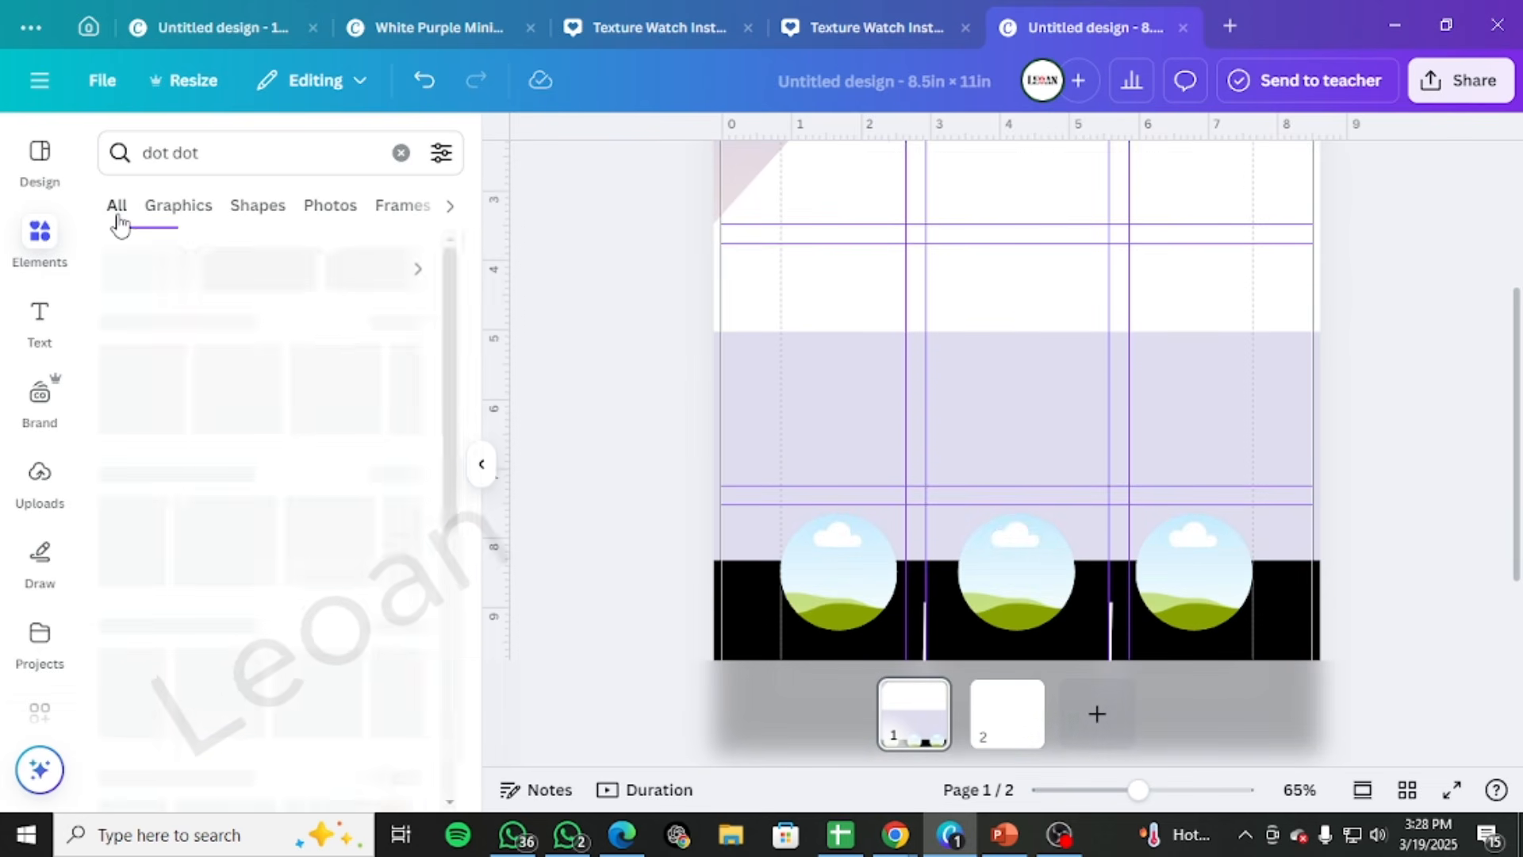
scroll(194, 521, "down", 3)
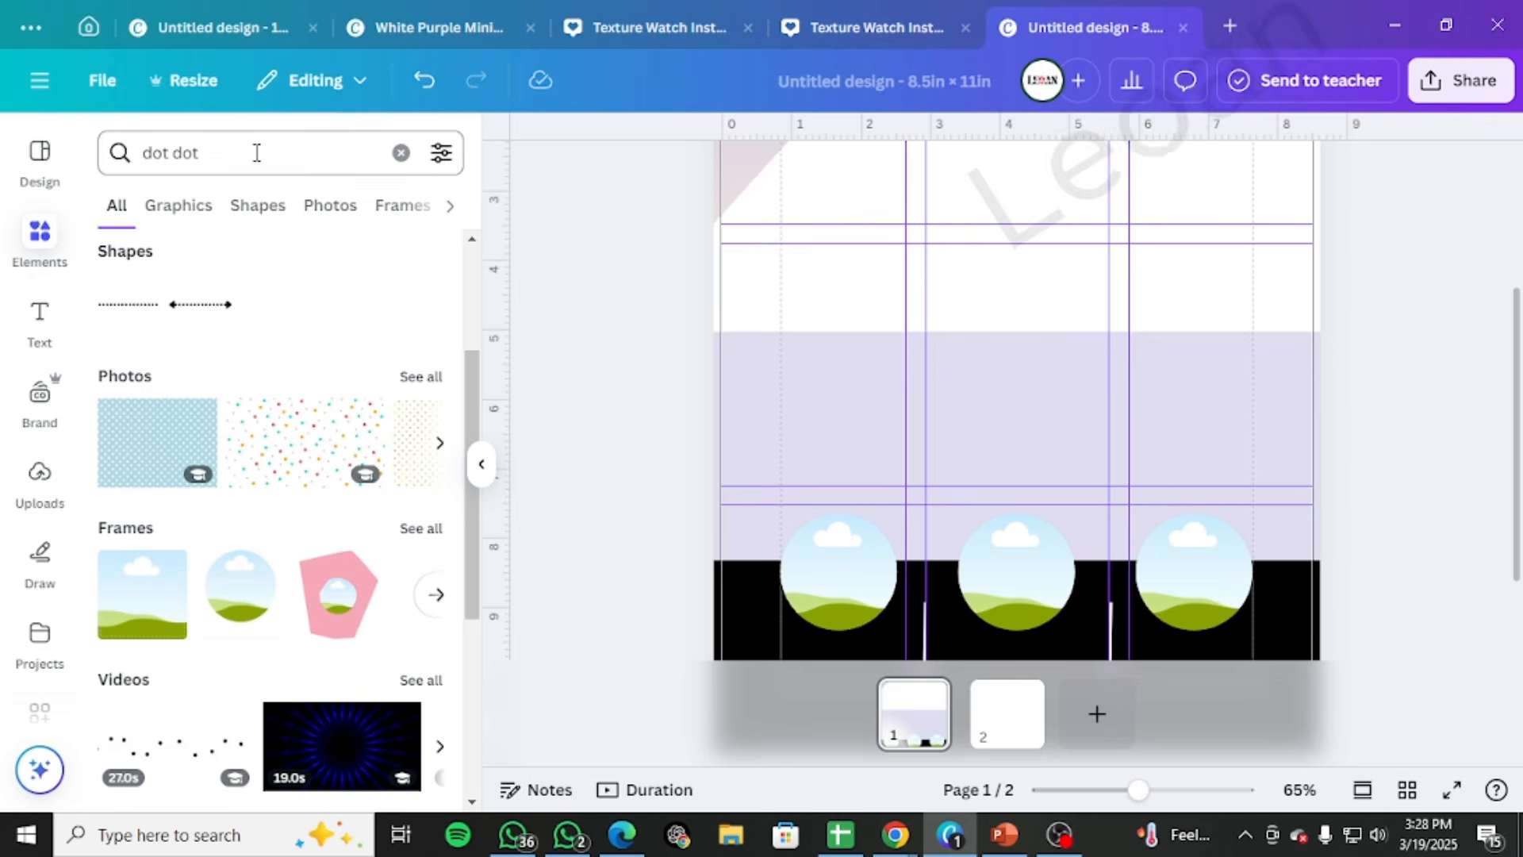
left_click(421, 154)
left_click(402, 152)
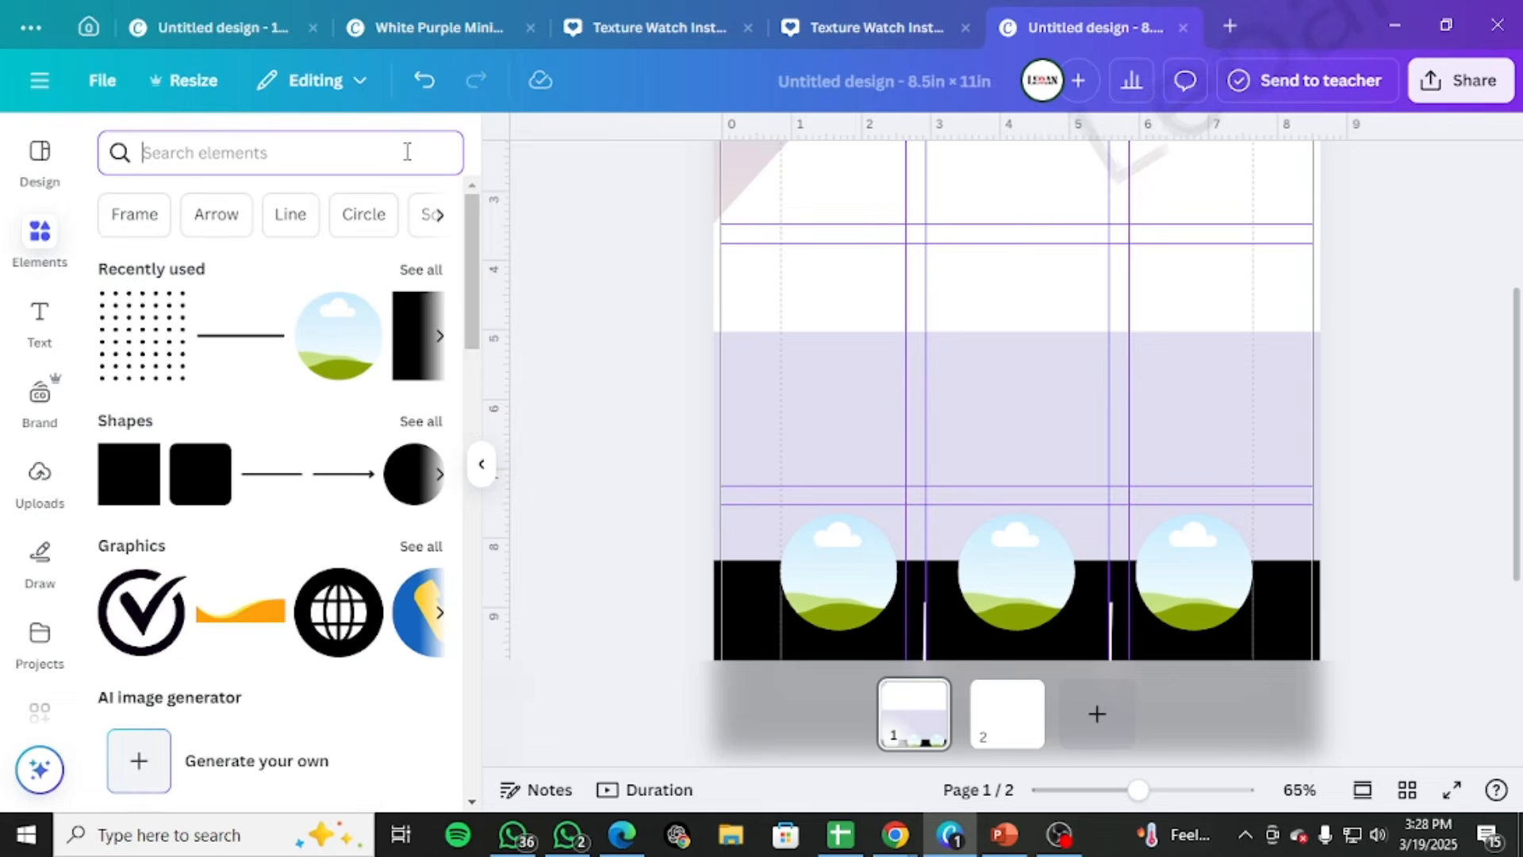
type("farti")
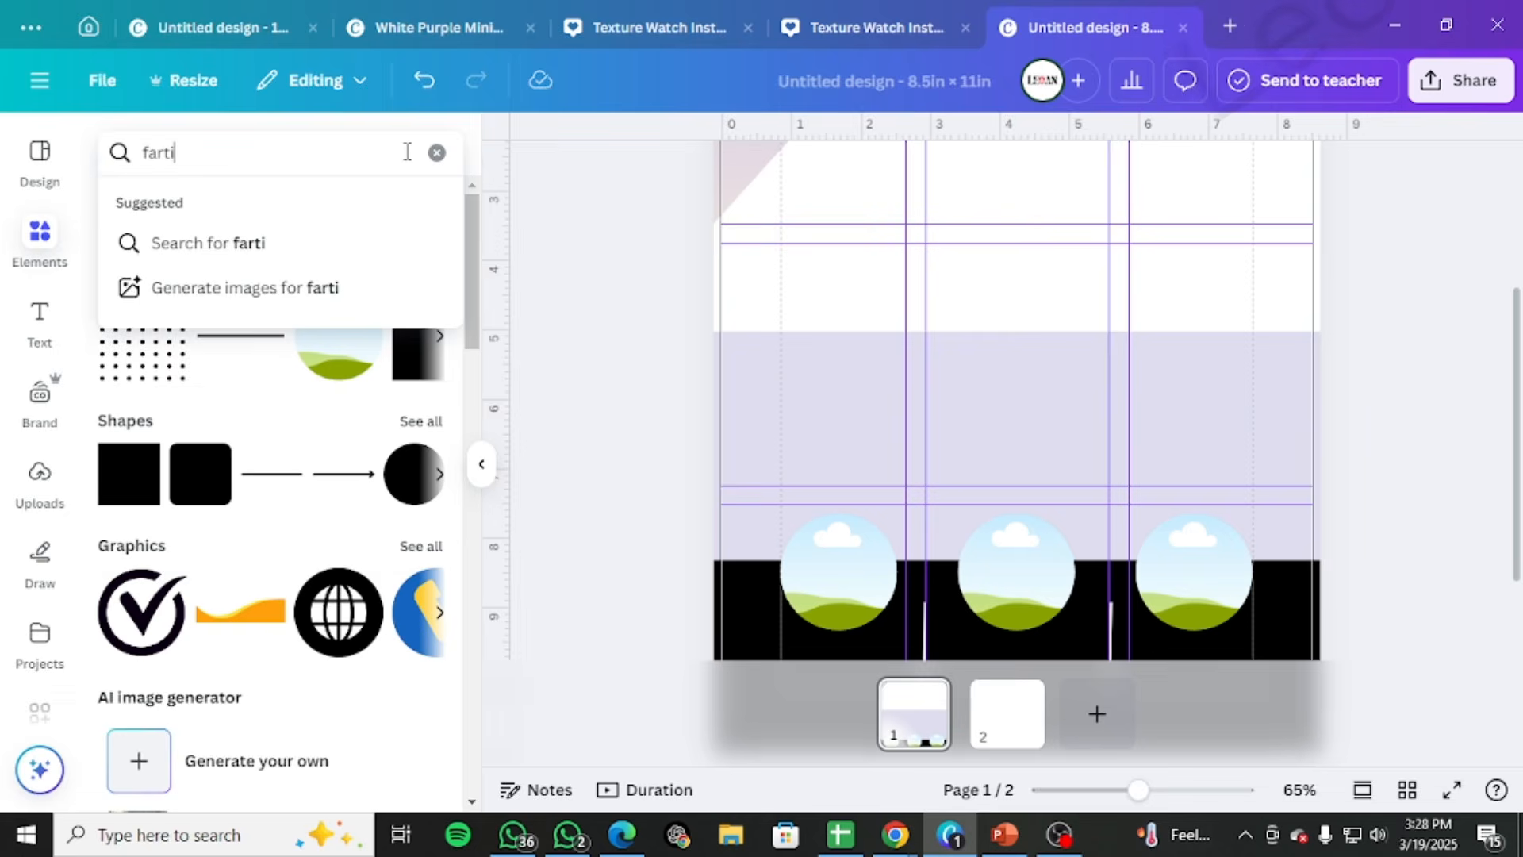
type("ture")
key("Return")
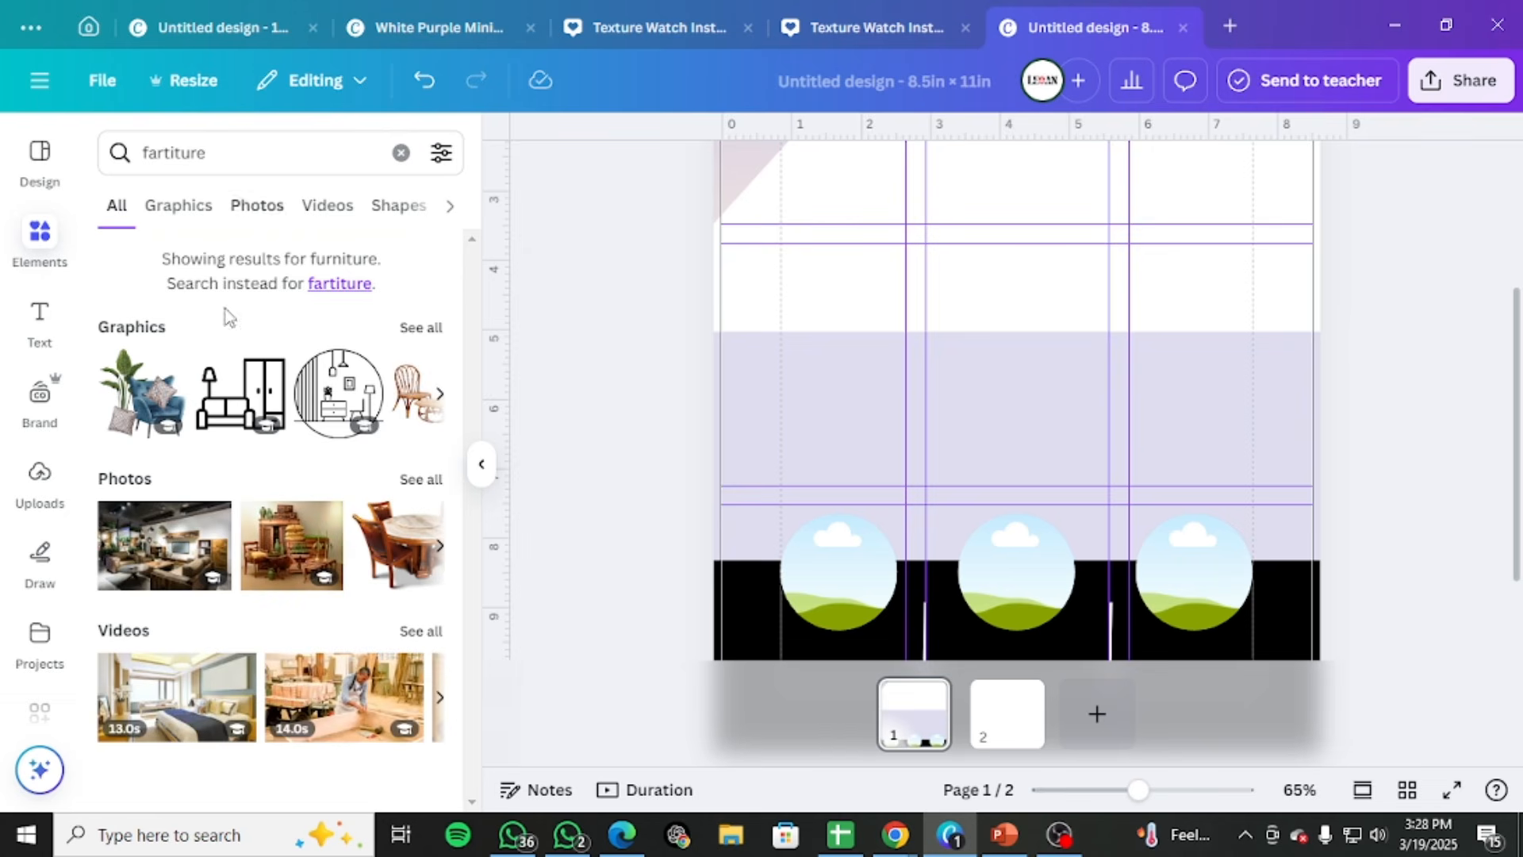
left_click(349, 294)
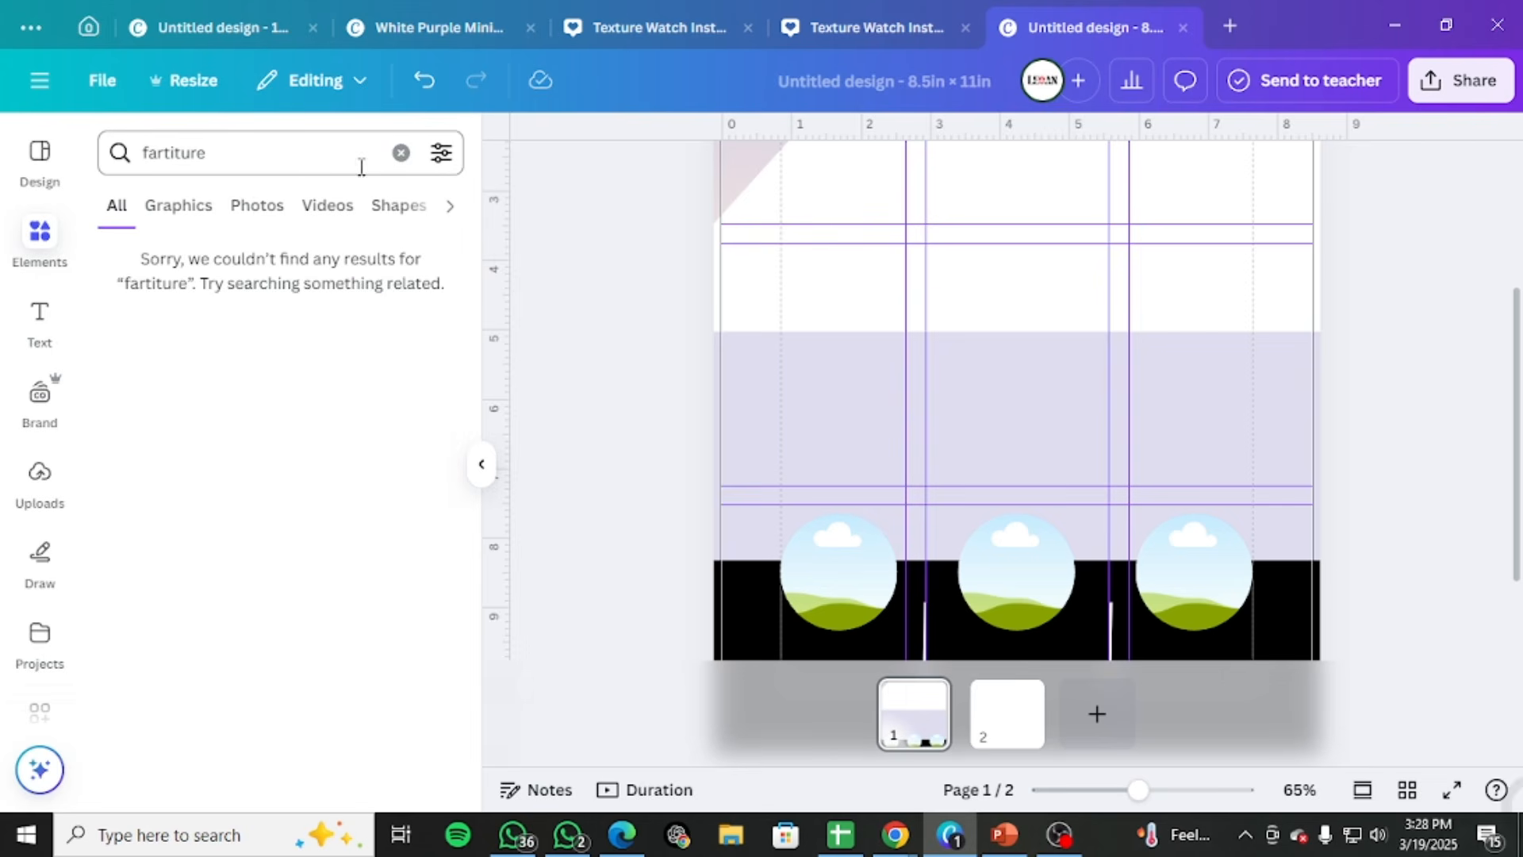
Rerun the "fartiture" search with its suggested furniture results and browse all the matching photos
left_click(401, 155)
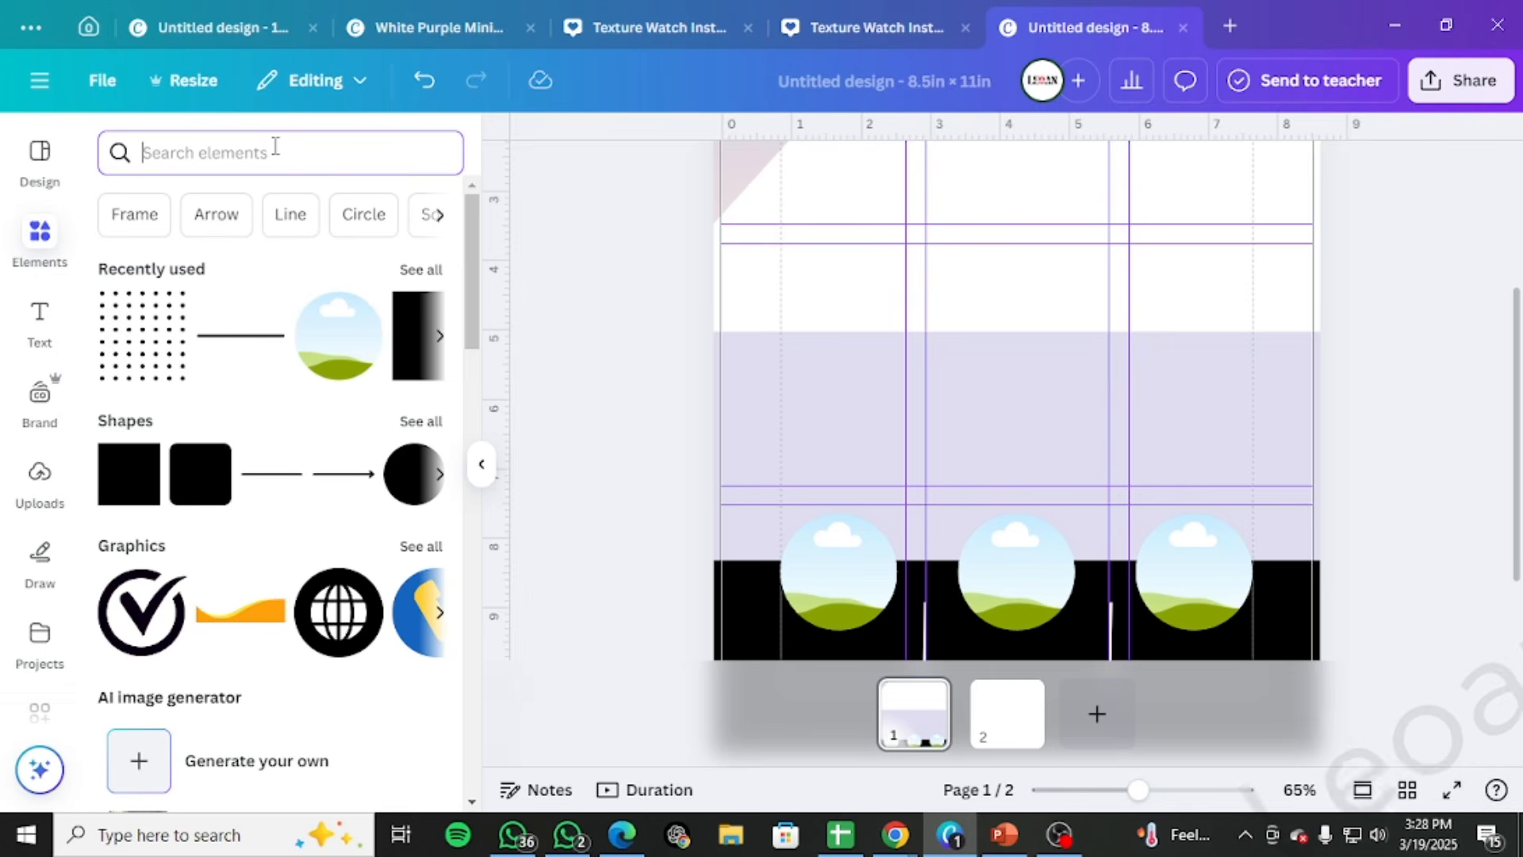
type("fart")
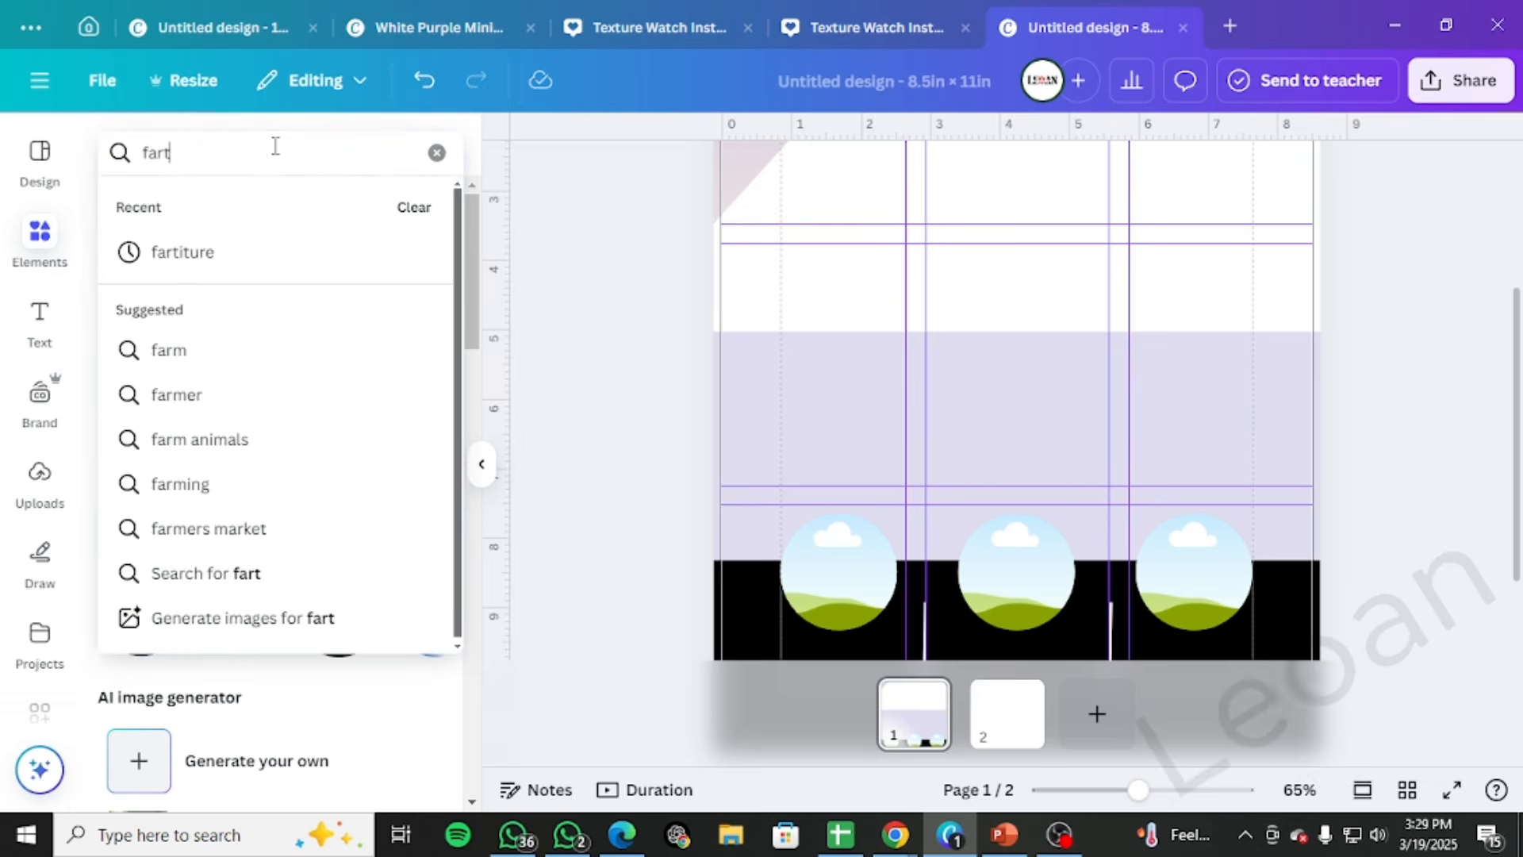
key("BackSpace")
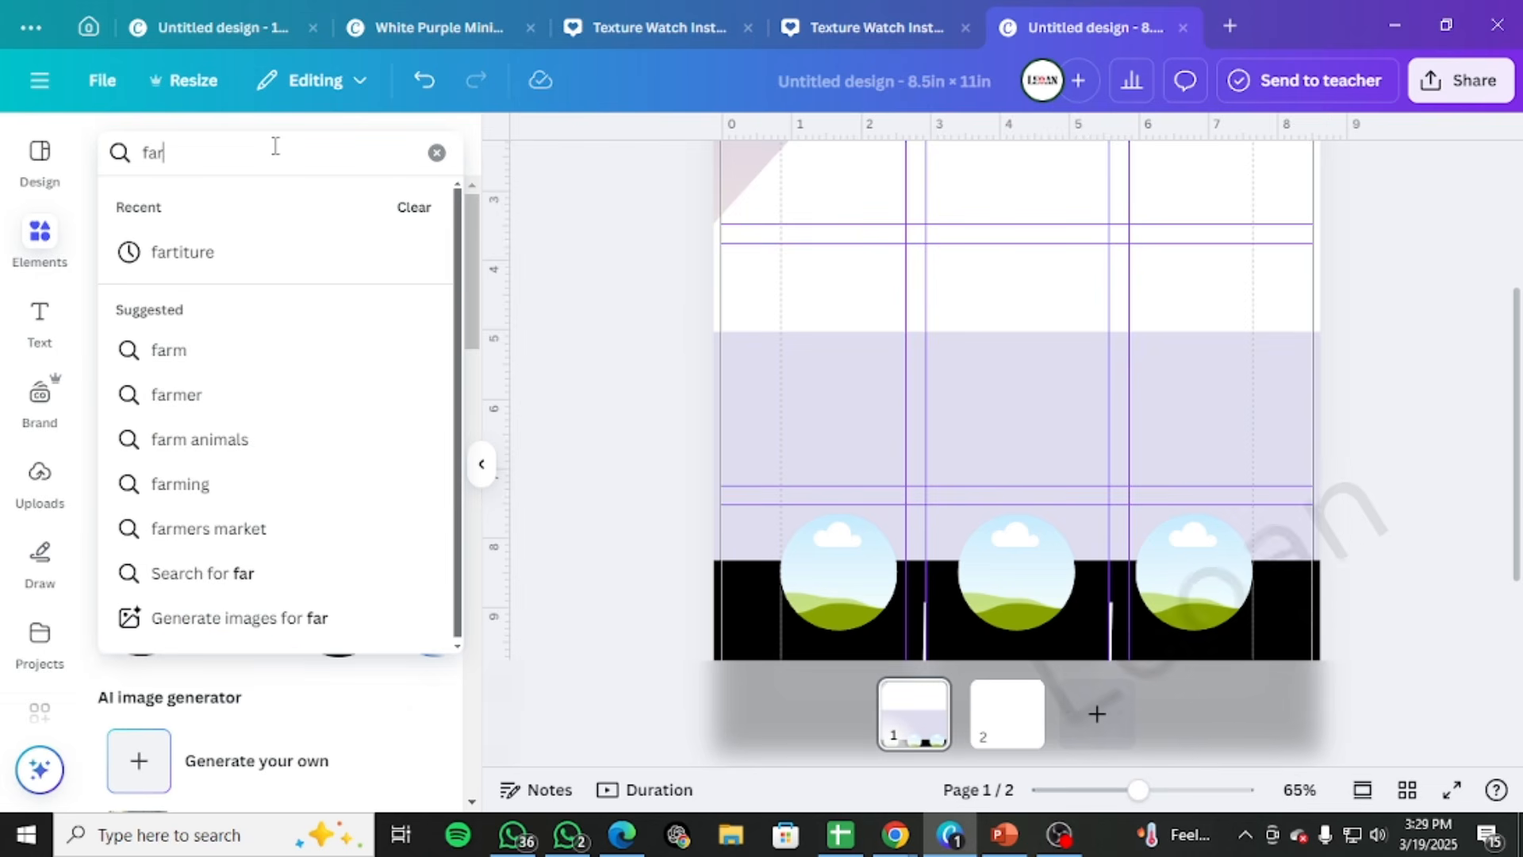
key("Down")
key("Return")
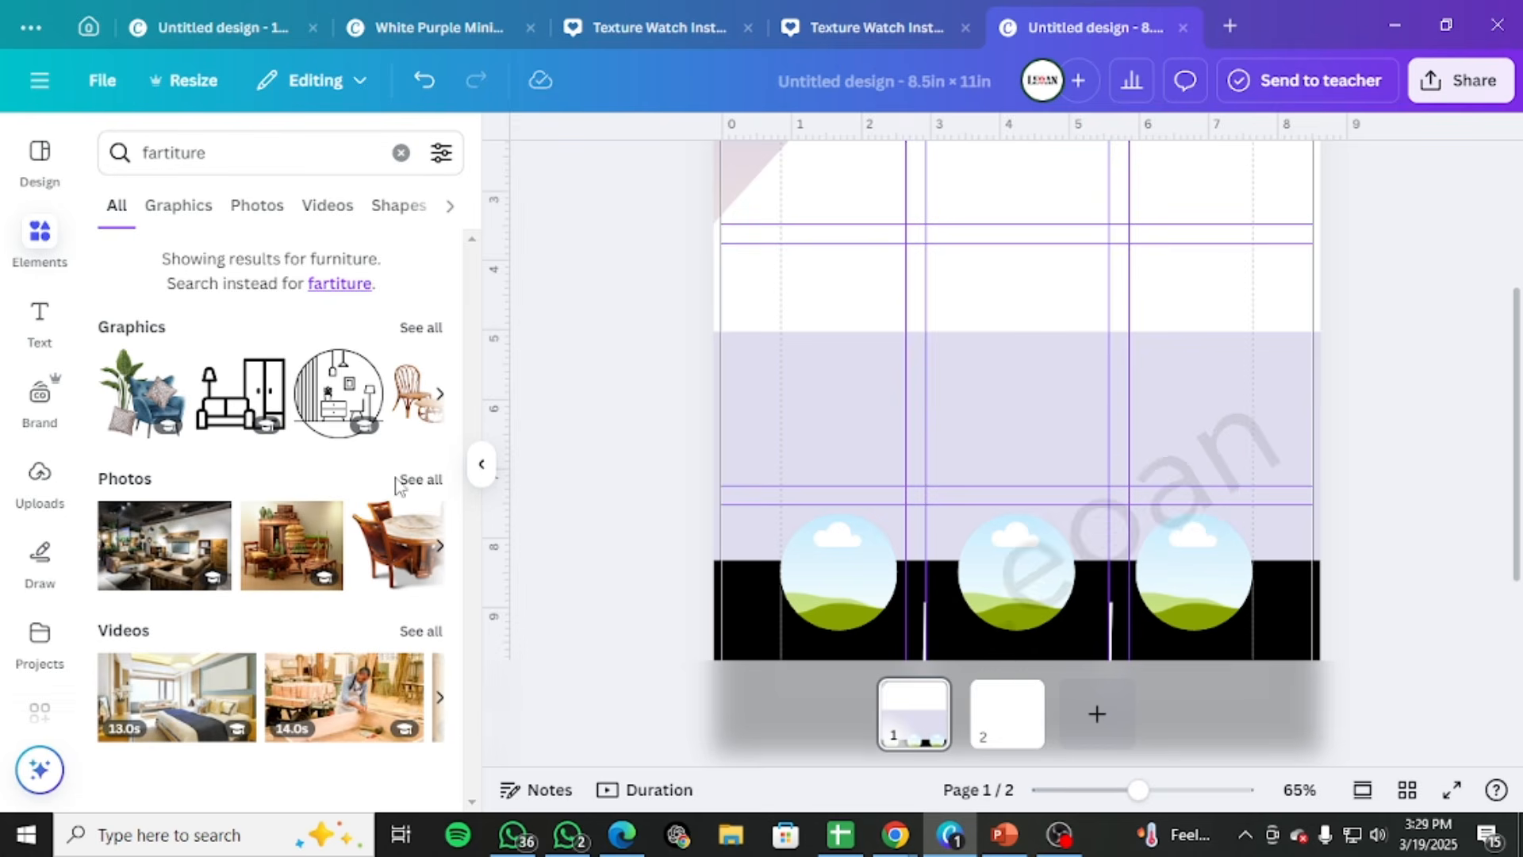
left_click(412, 481)
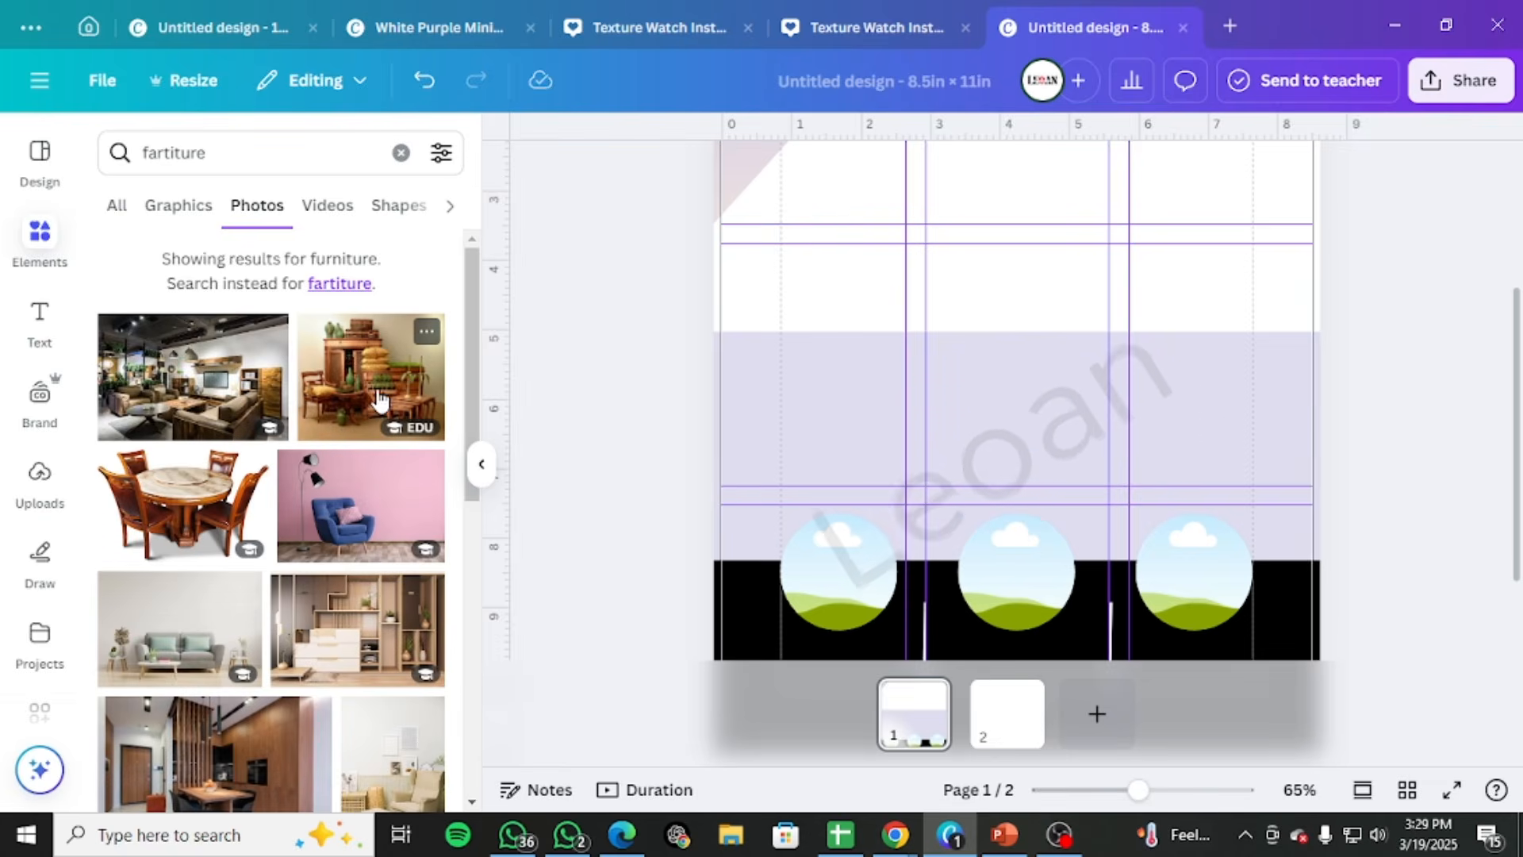
scroll(379, 383, "down", 3)
scroll(350, 505, "down", 2)
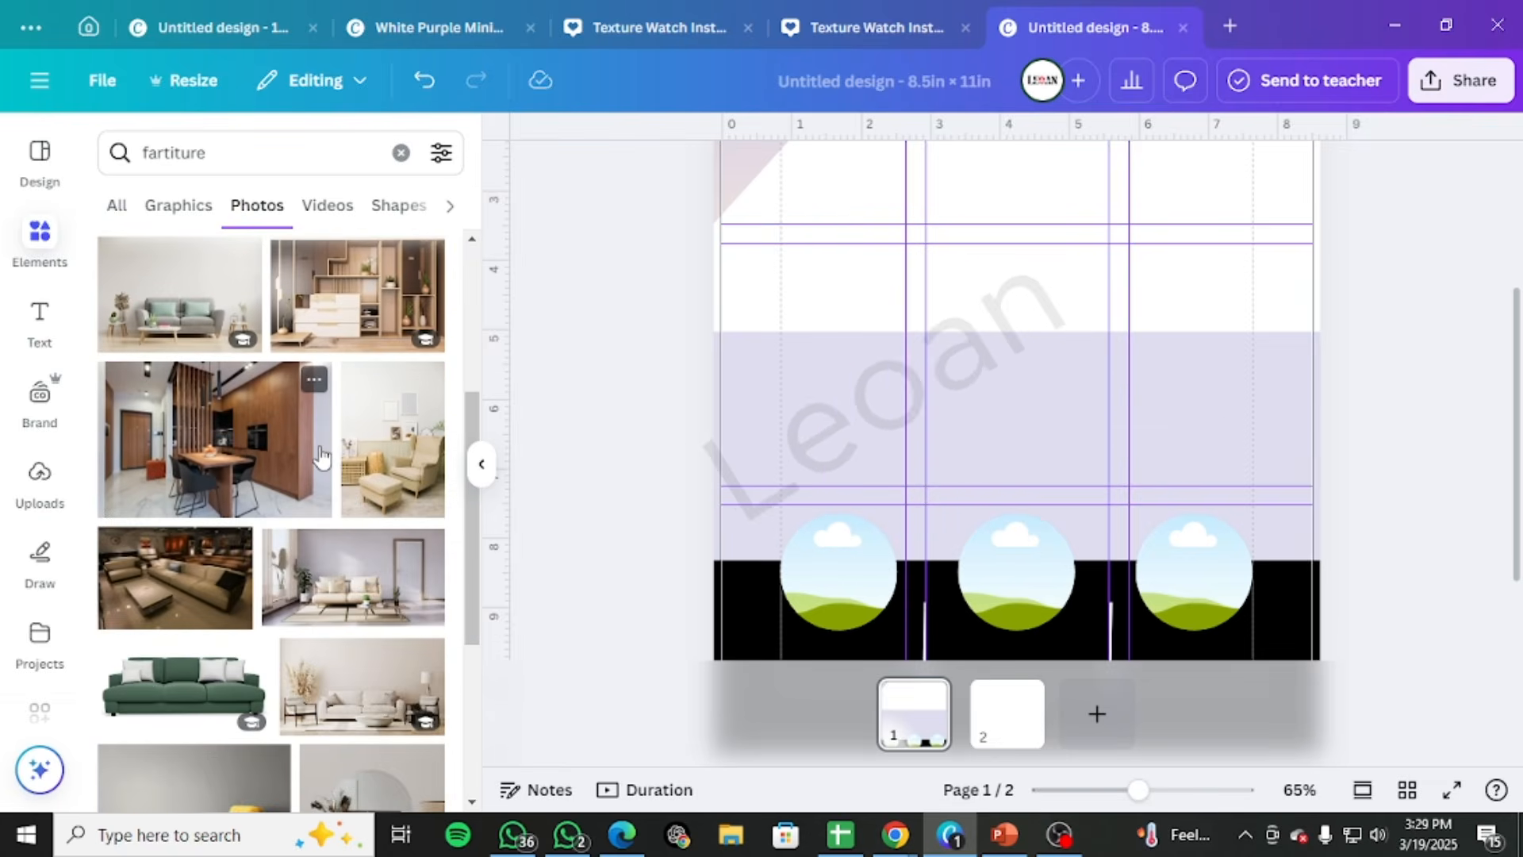
Try the living-room photo with the cream sofa and door mid-page, compare it with the Freepik template, and delete it
left_click(353, 576)
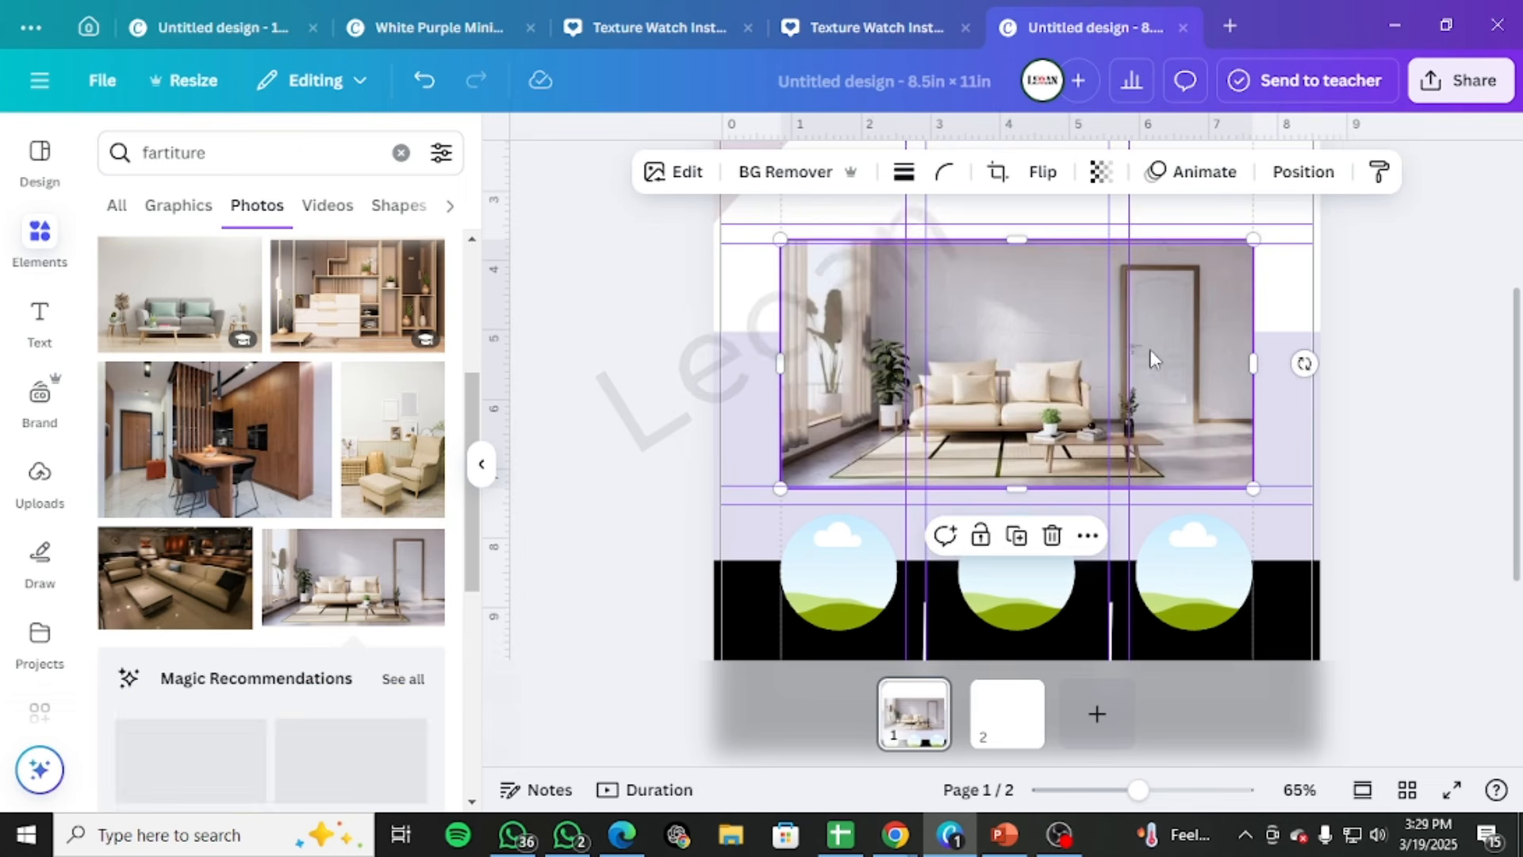
left_click_drag(1070, 330, 1070, 318)
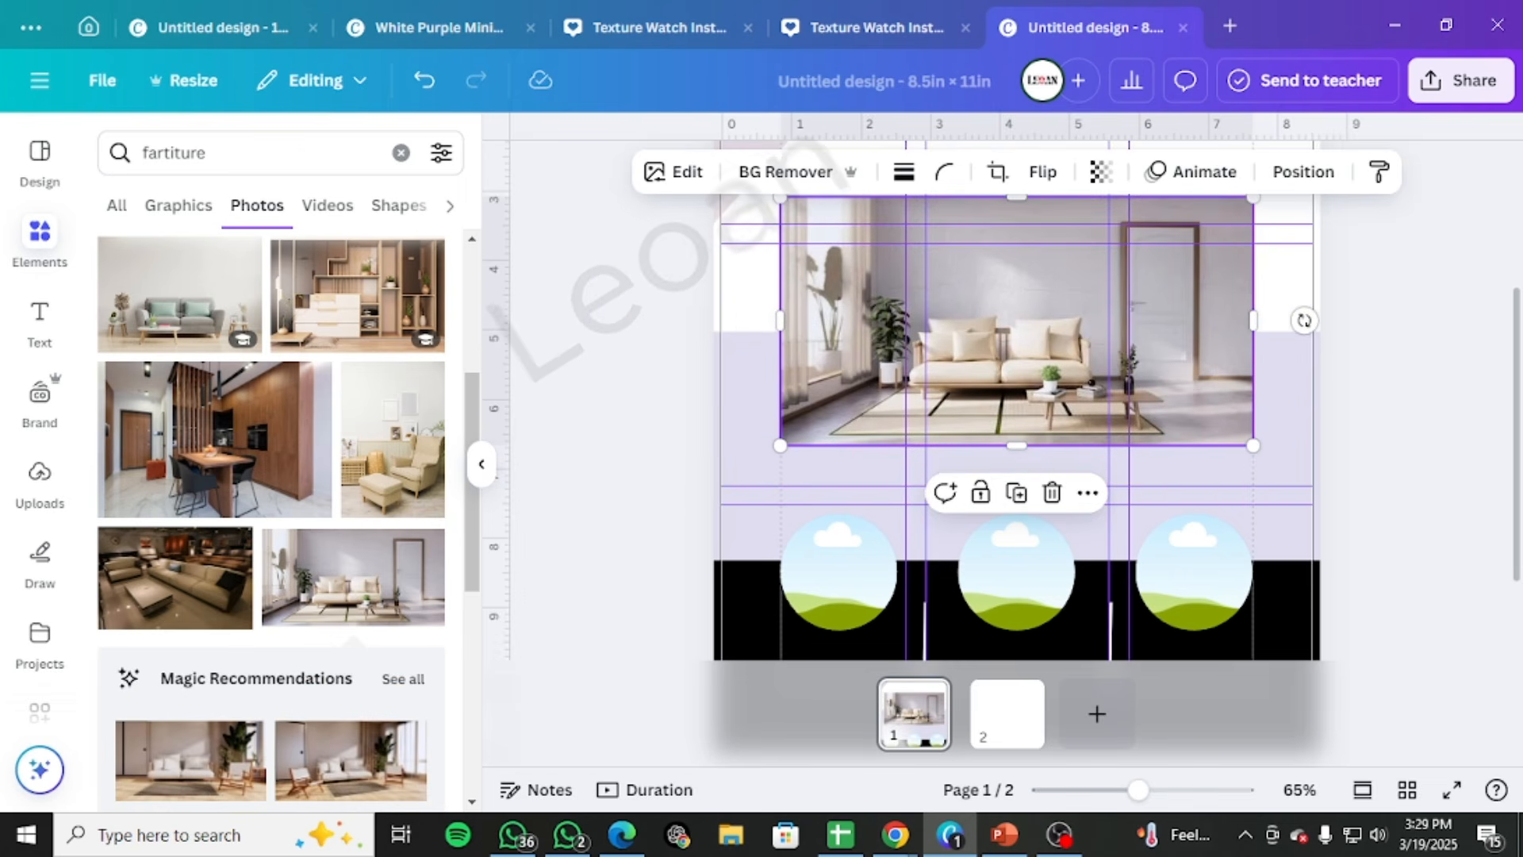
key("alt+Tab")
left_click_drag(929, 309, 859, 102)
left_click_drag(952, 95, 958, 651)
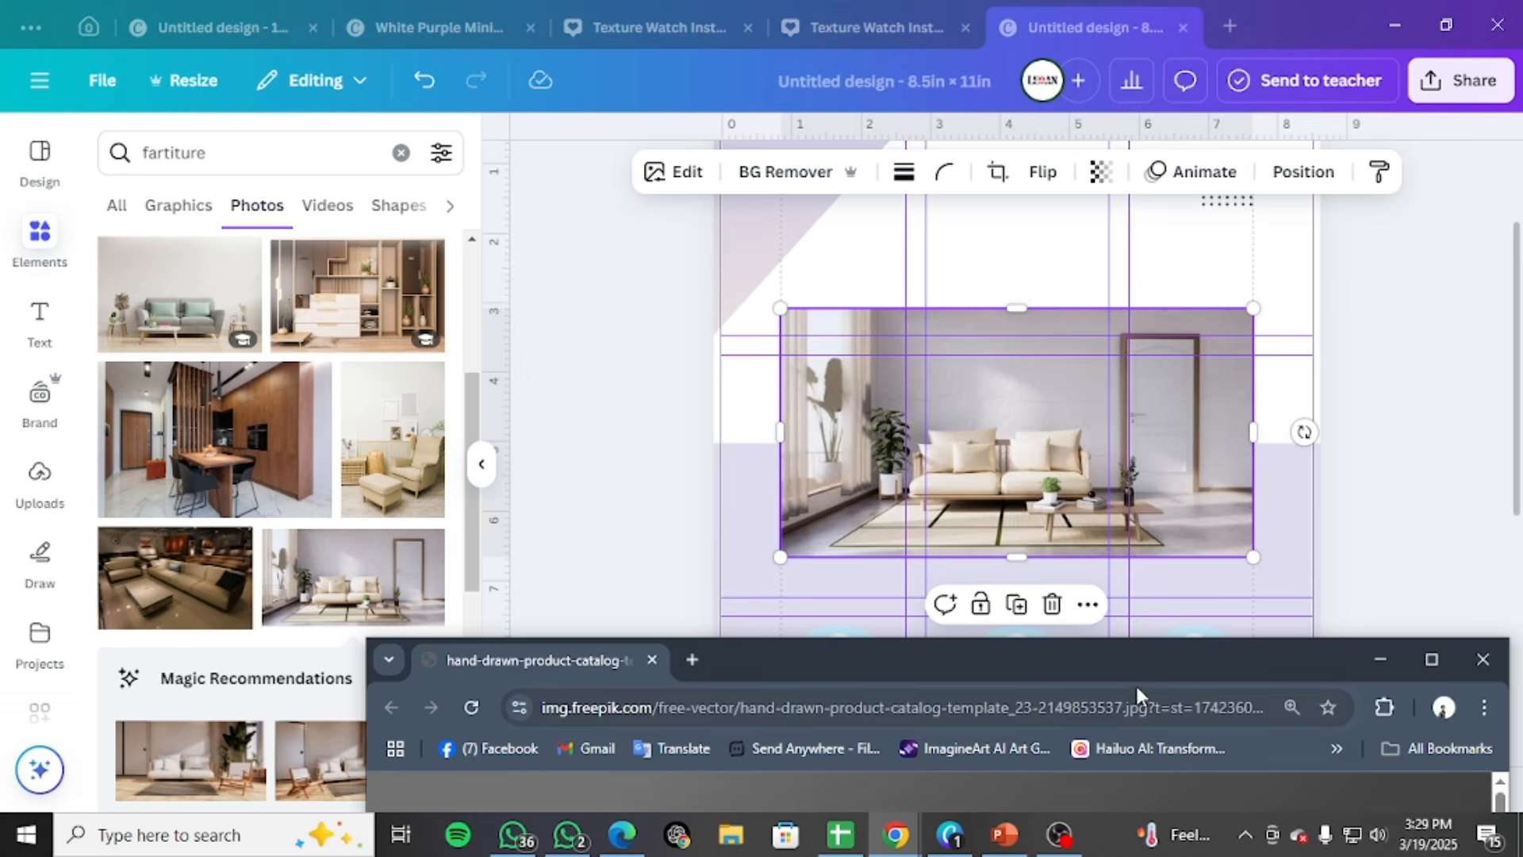
left_click_drag(1135, 662, 1522, 168)
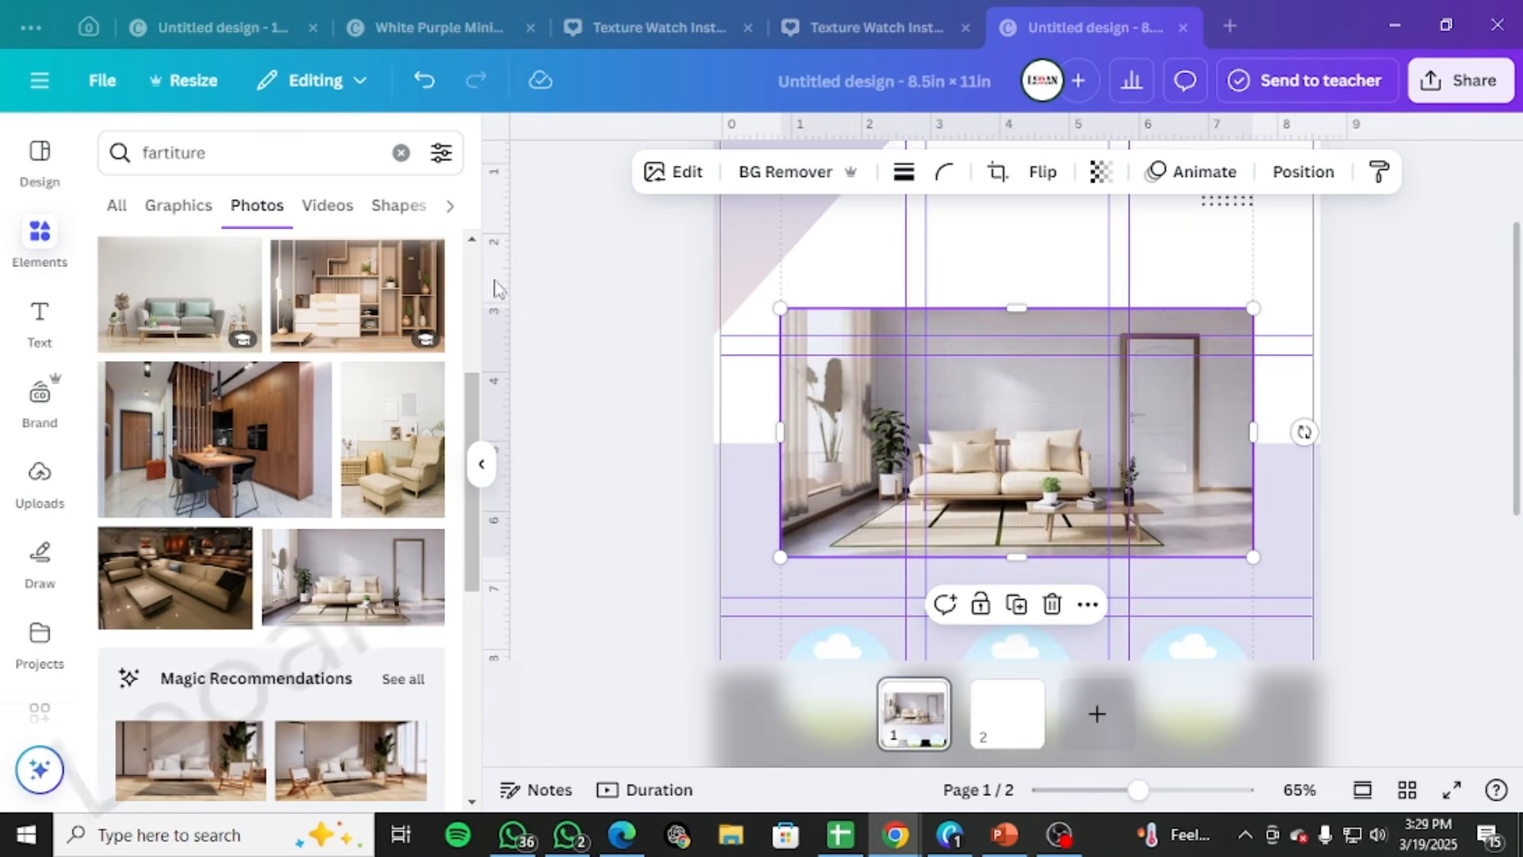
scroll(357, 476, "down", 3)
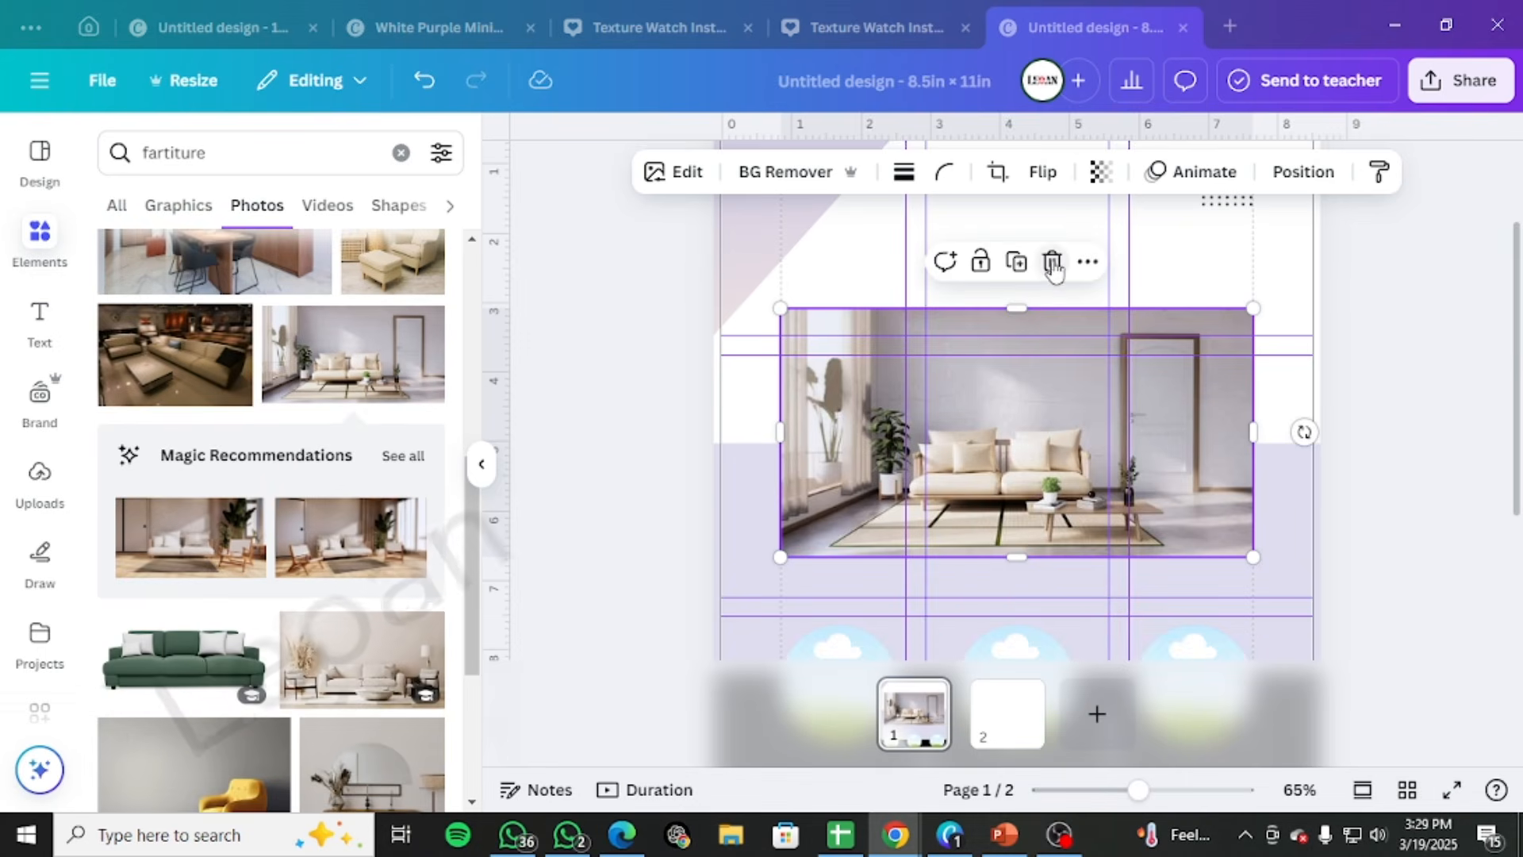
left_click(1053, 263)
Add the living-room photo with blue armchairs and a white sofa across the white and lavender areas, checking it against the Freepik template
scroll(301, 646, "down", 5)
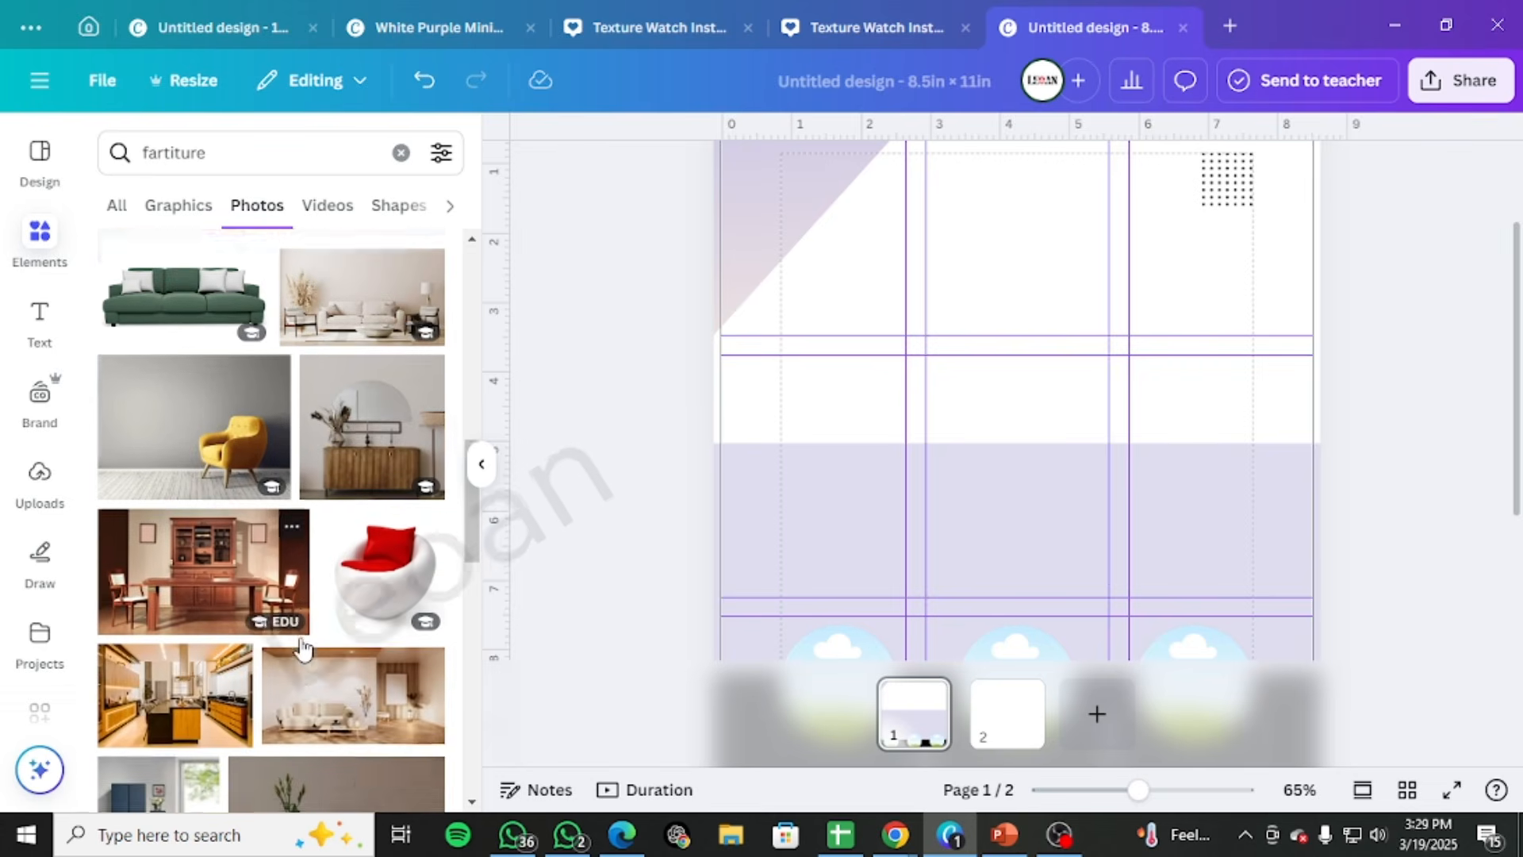
scroll(301, 646, "down", 2)
scroll(302, 646, "down", 4)
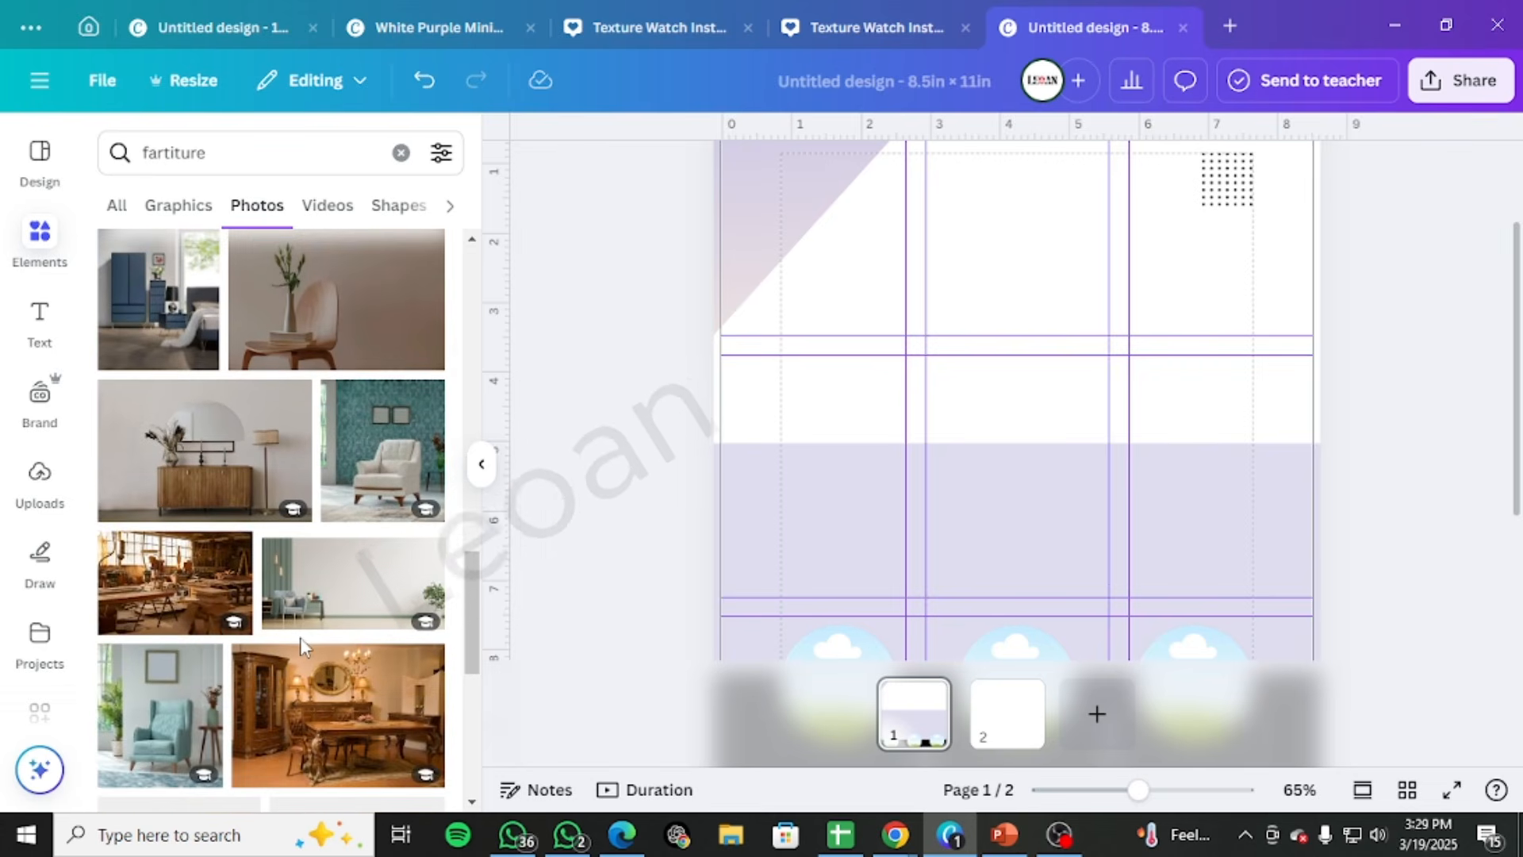
scroll(302, 645, "down", 2)
scroll(302, 646, "down", 3)
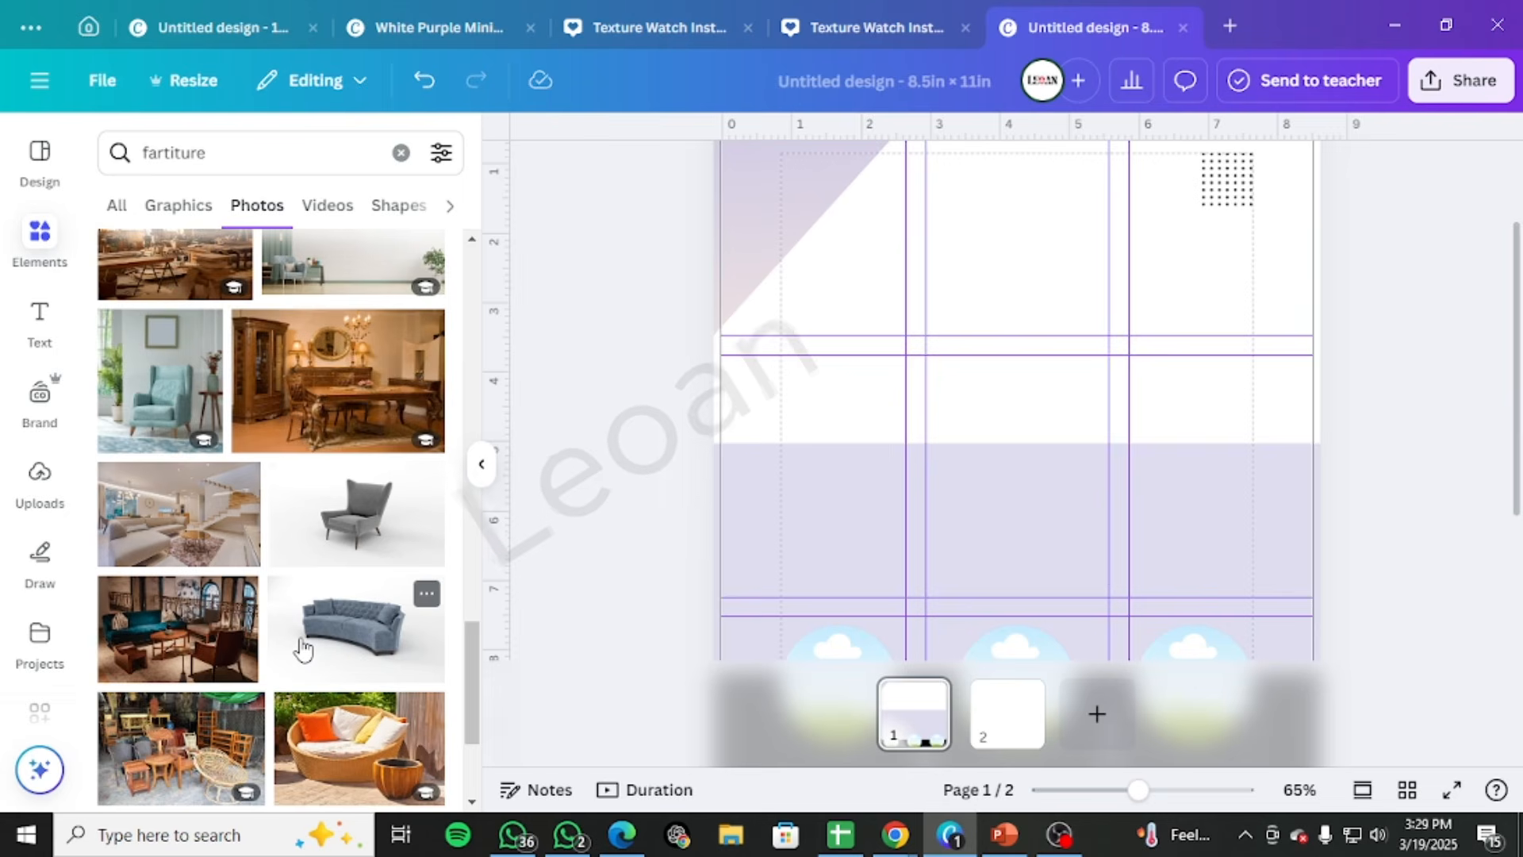
scroll(302, 649, "down", 3)
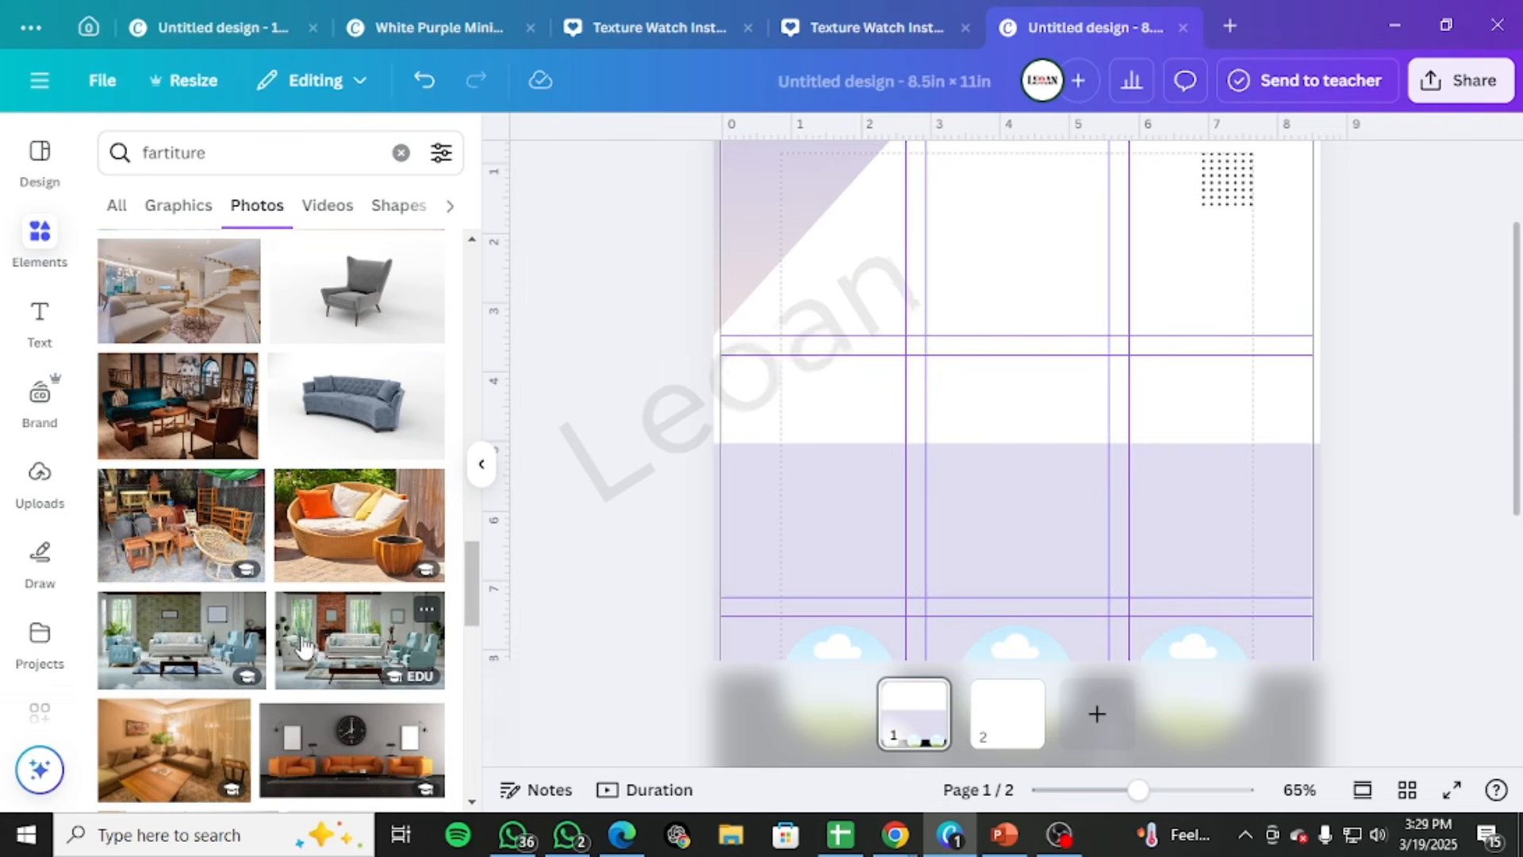
left_click(182, 635)
left_click_drag(1023, 473, 1031, 401)
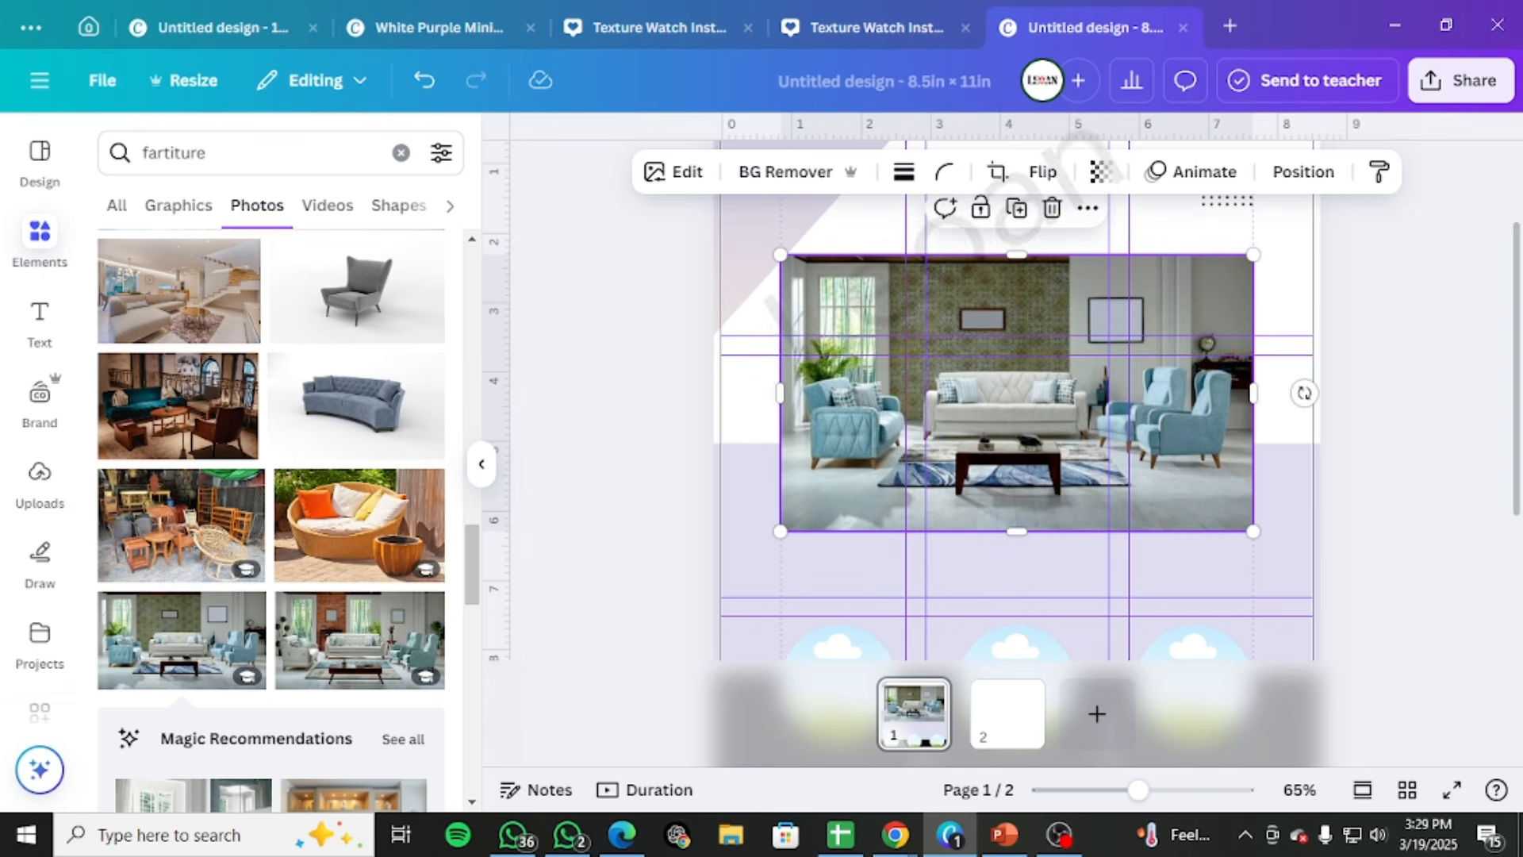
key("alt+Tab")
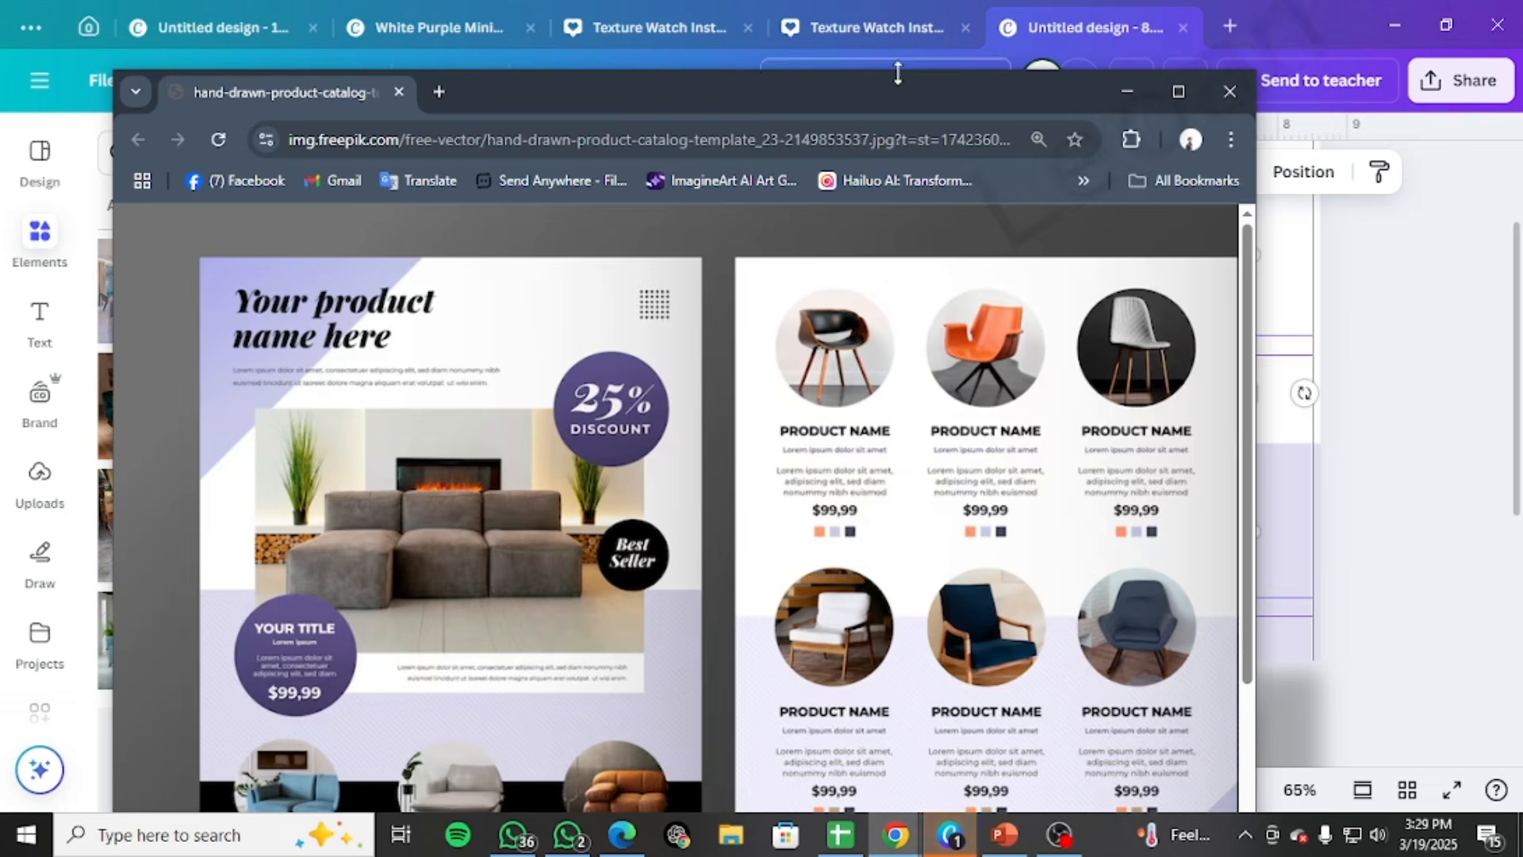
left_click_drag(916, 81, 1522, 130)
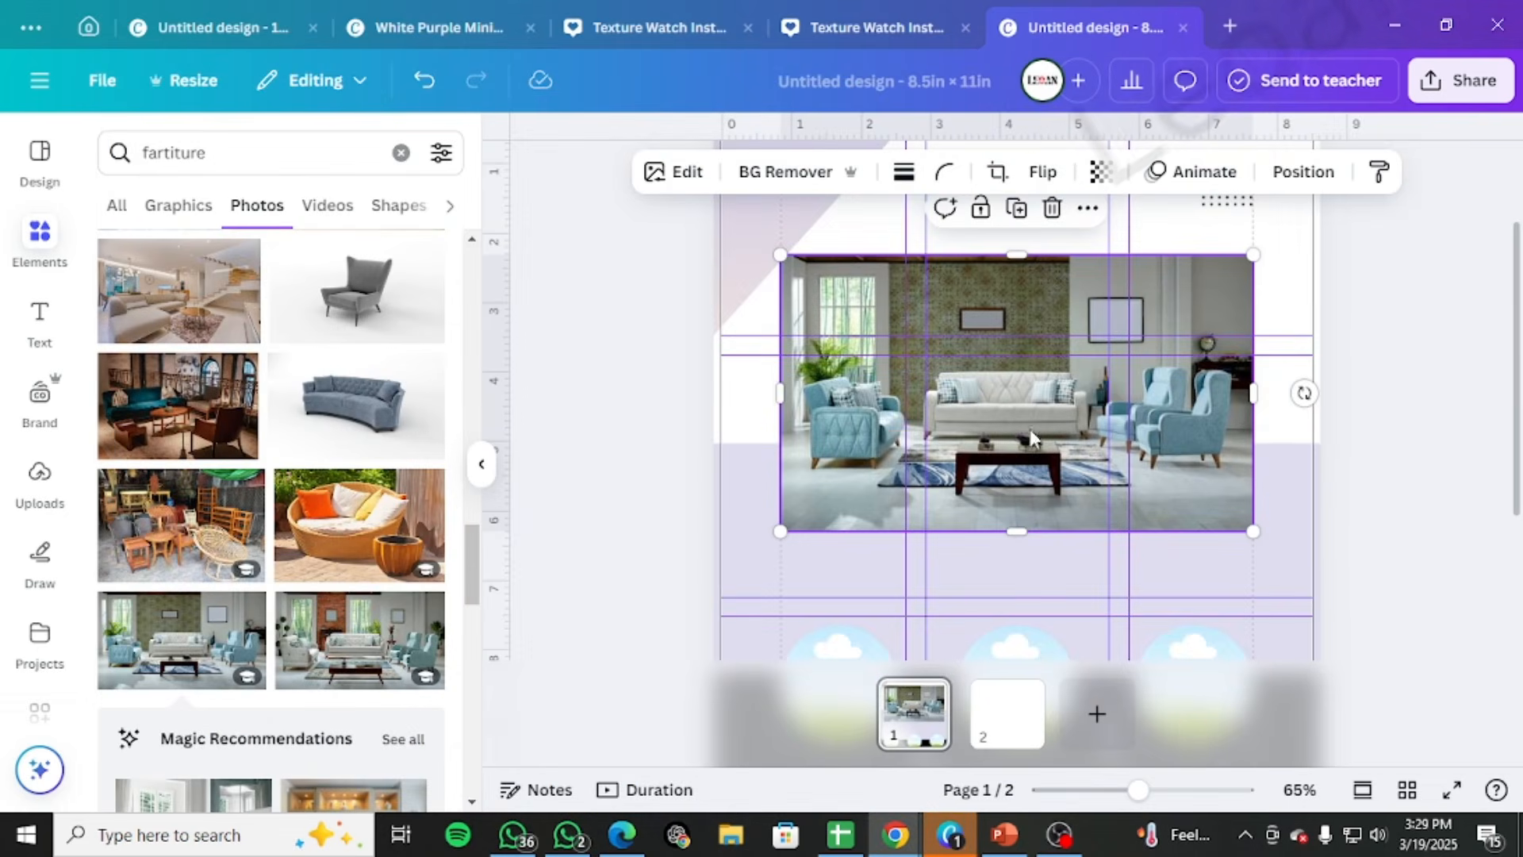
Delete the blue-armchair living-room photo from page 1 and clear the "fartiture" search in the elements library
left_click(1054, 209)
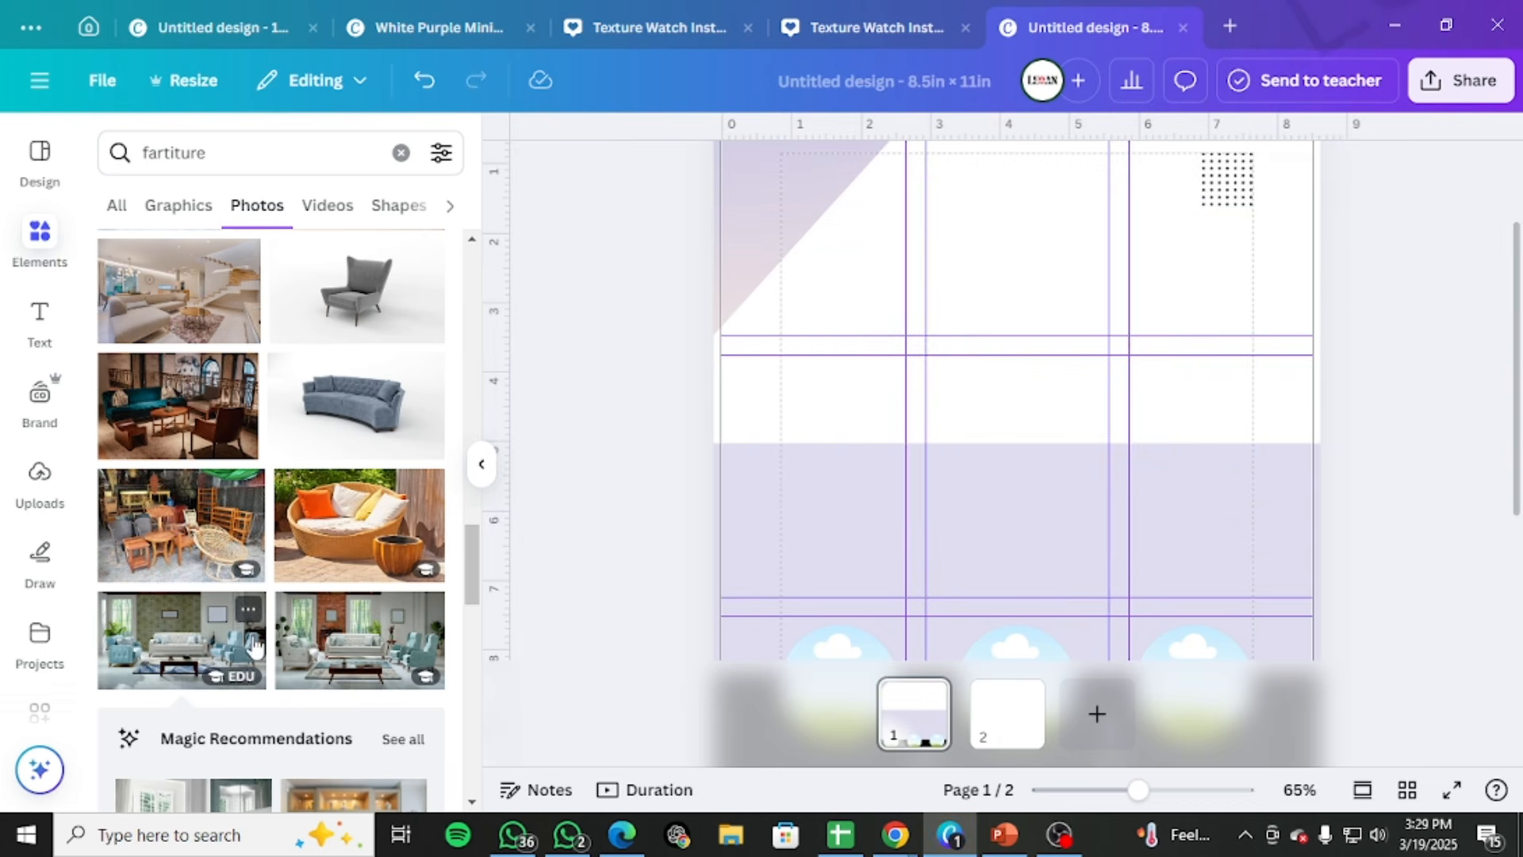
left_click(28, 238)
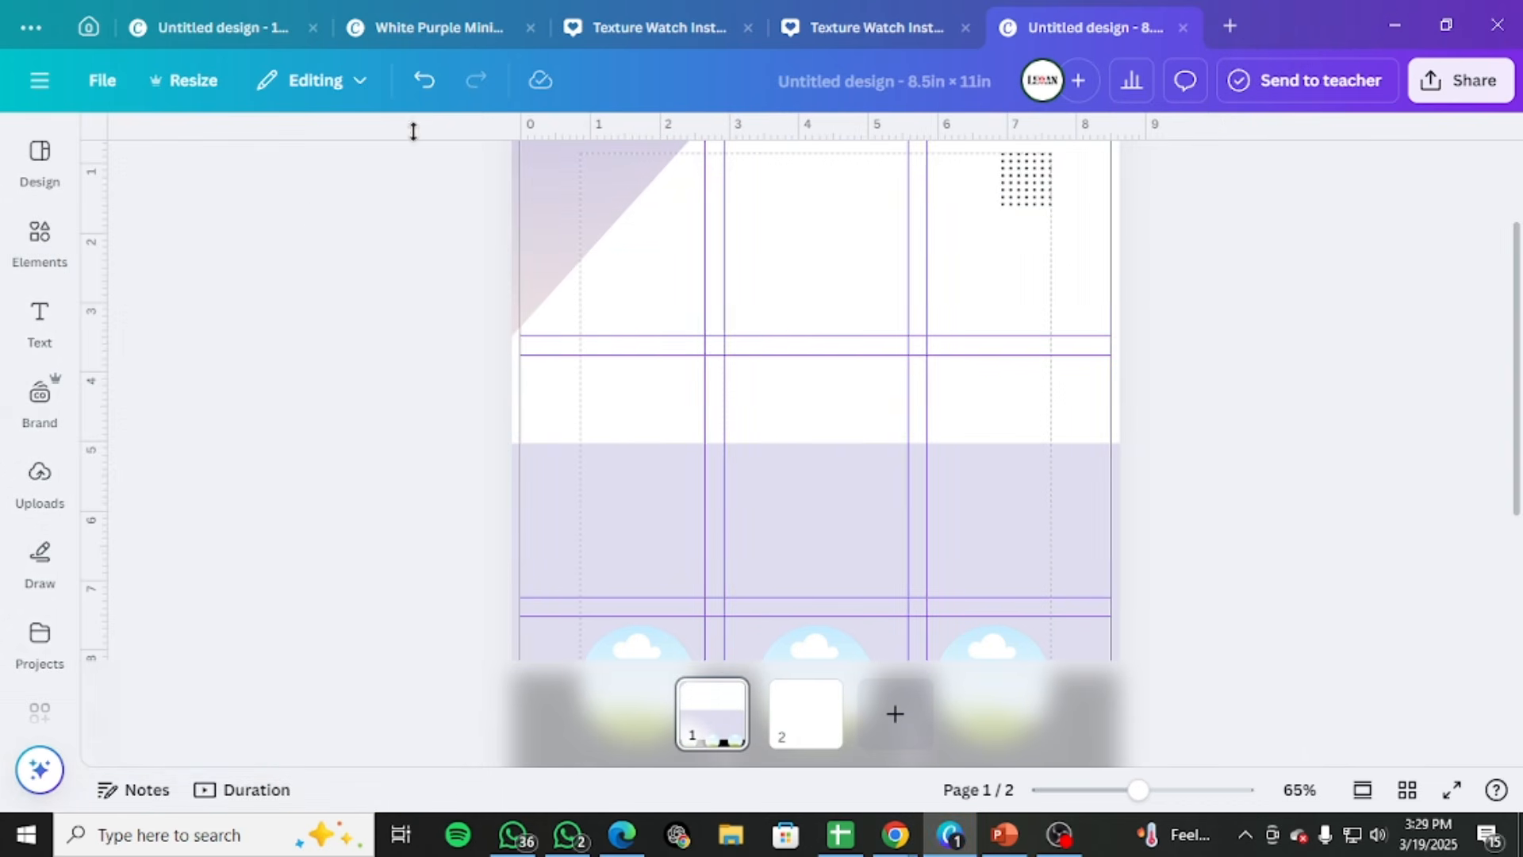
left_click(35, 233)
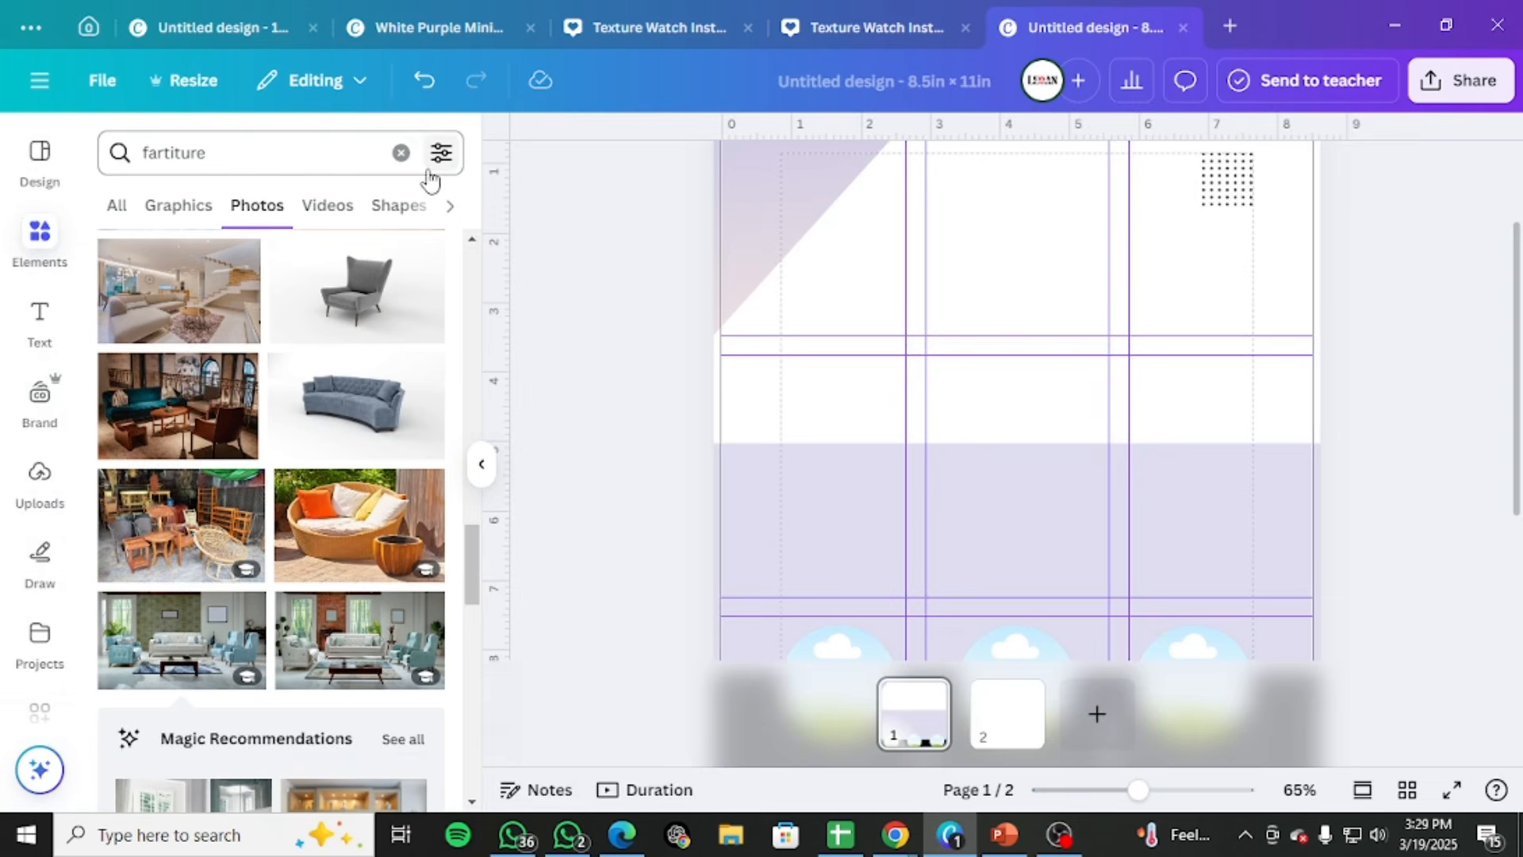
left_click(402, 152)
Look through the library's recently used elements, find the frames, and add the plain square frame to page 1
scroll(198, 555, "down", 3)
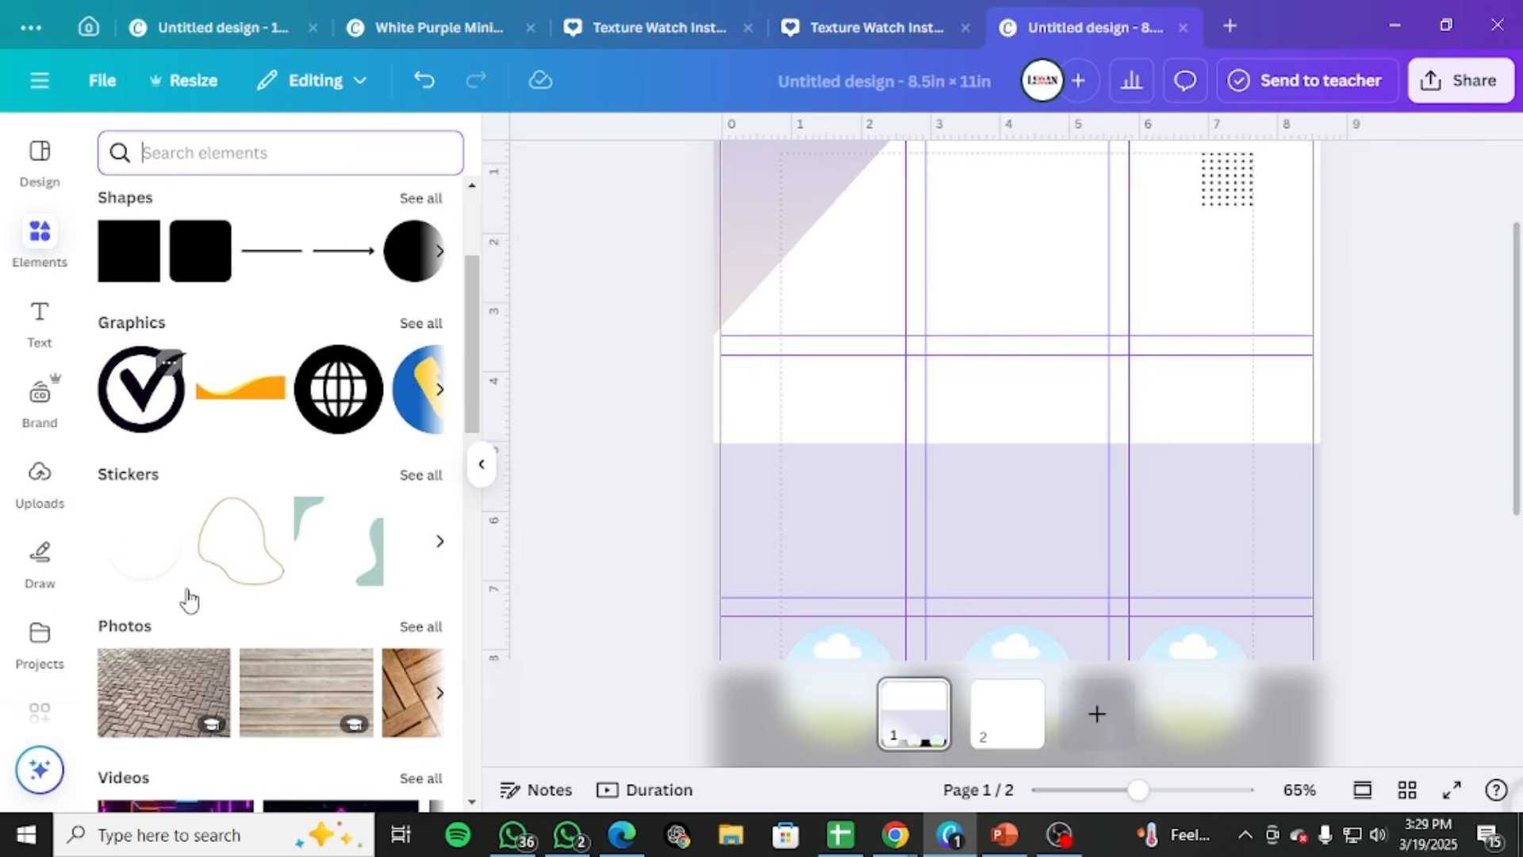
scroll(190, 599, "up", 2)
scroll(369, 310, "up", 1)
left_click(411, 279)
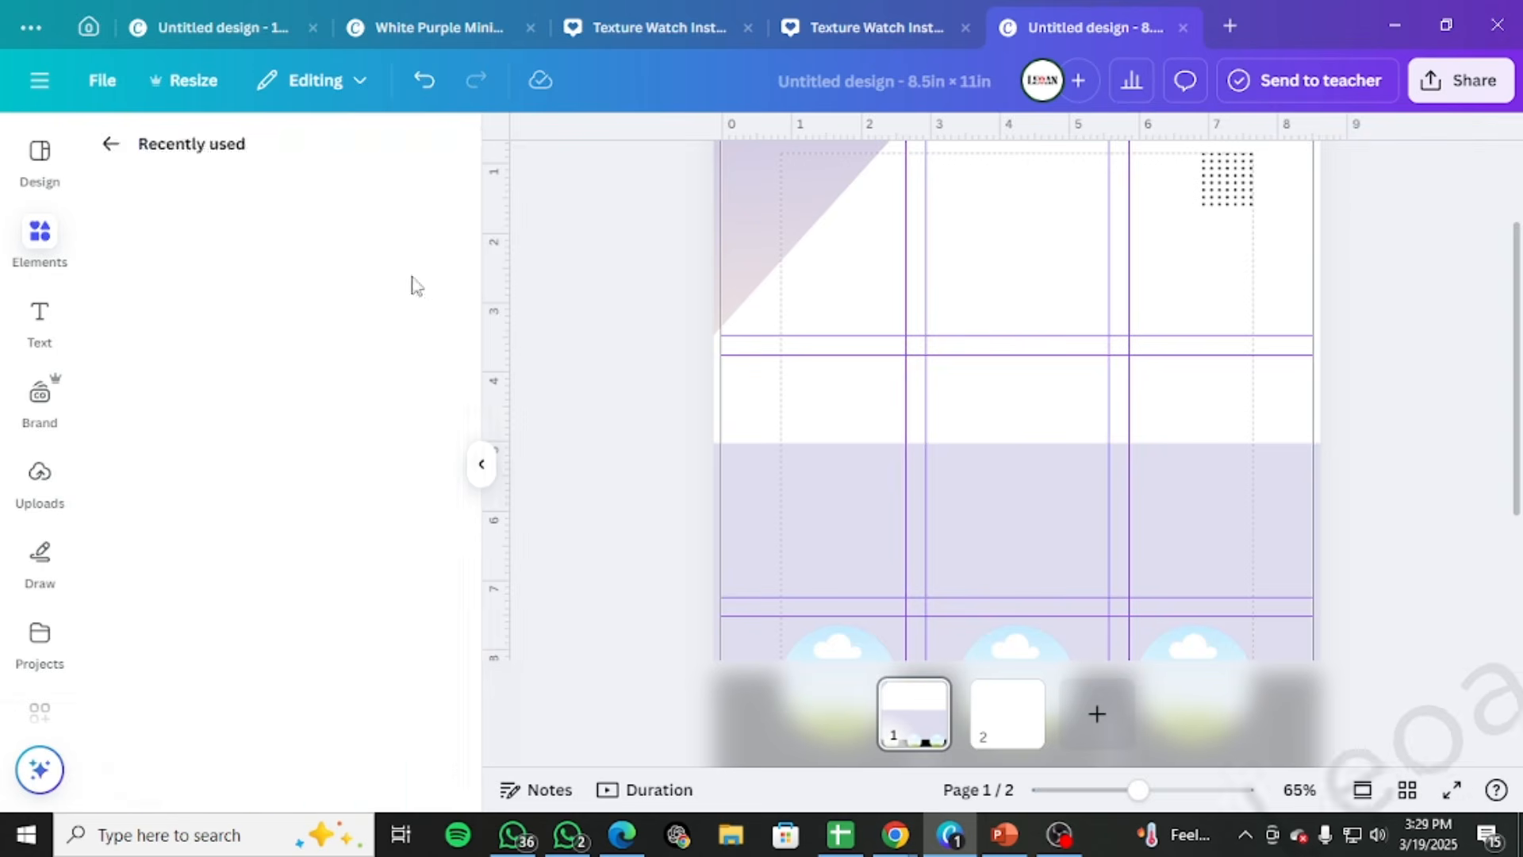
scroll(248, 678, "down", 2)
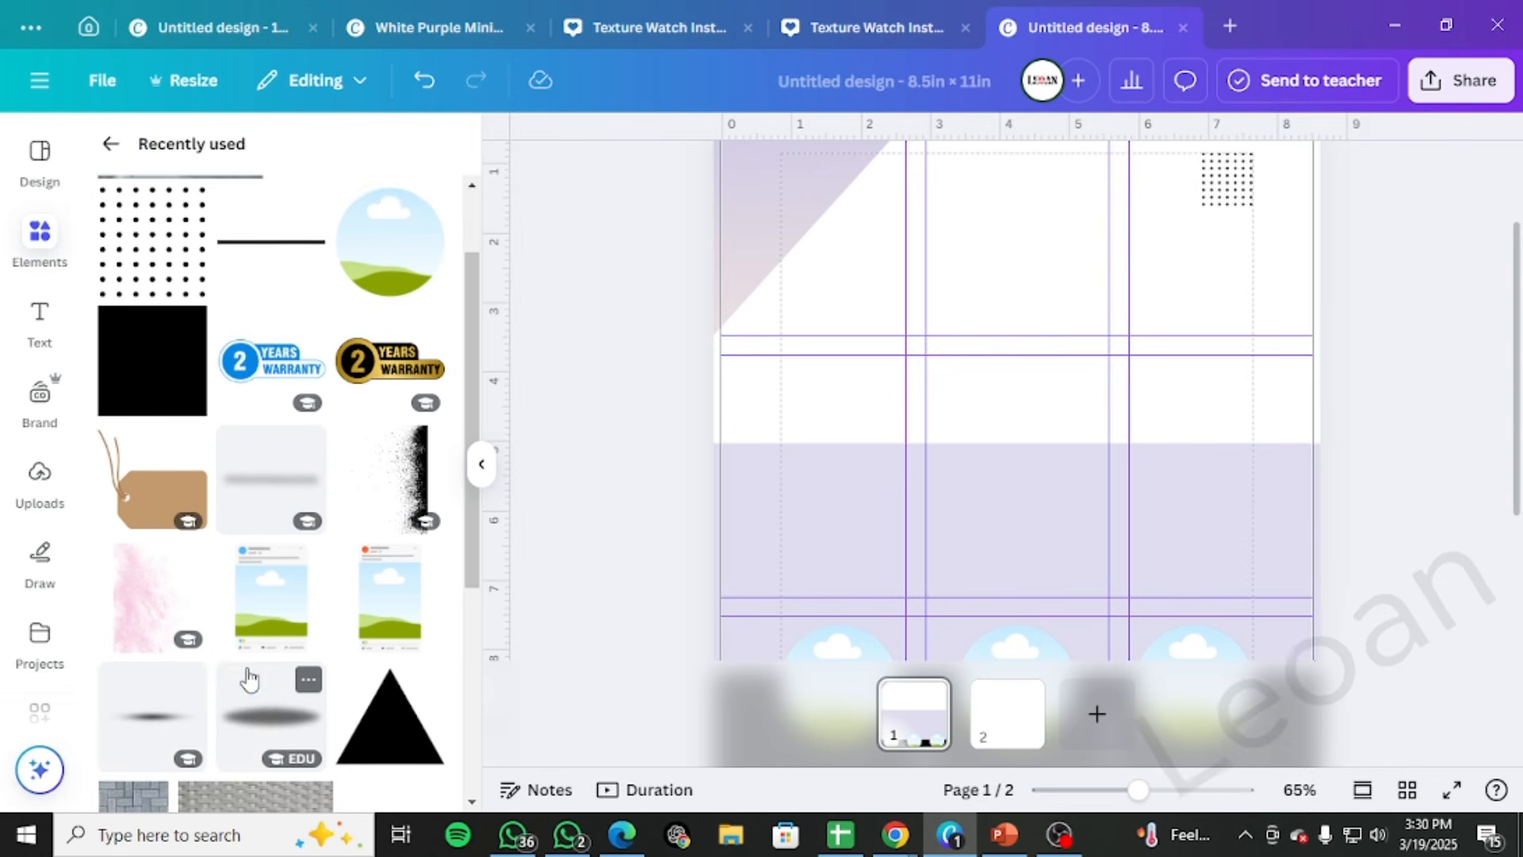
scroll(340, 675, "up", 2)
left_click(111, 143)
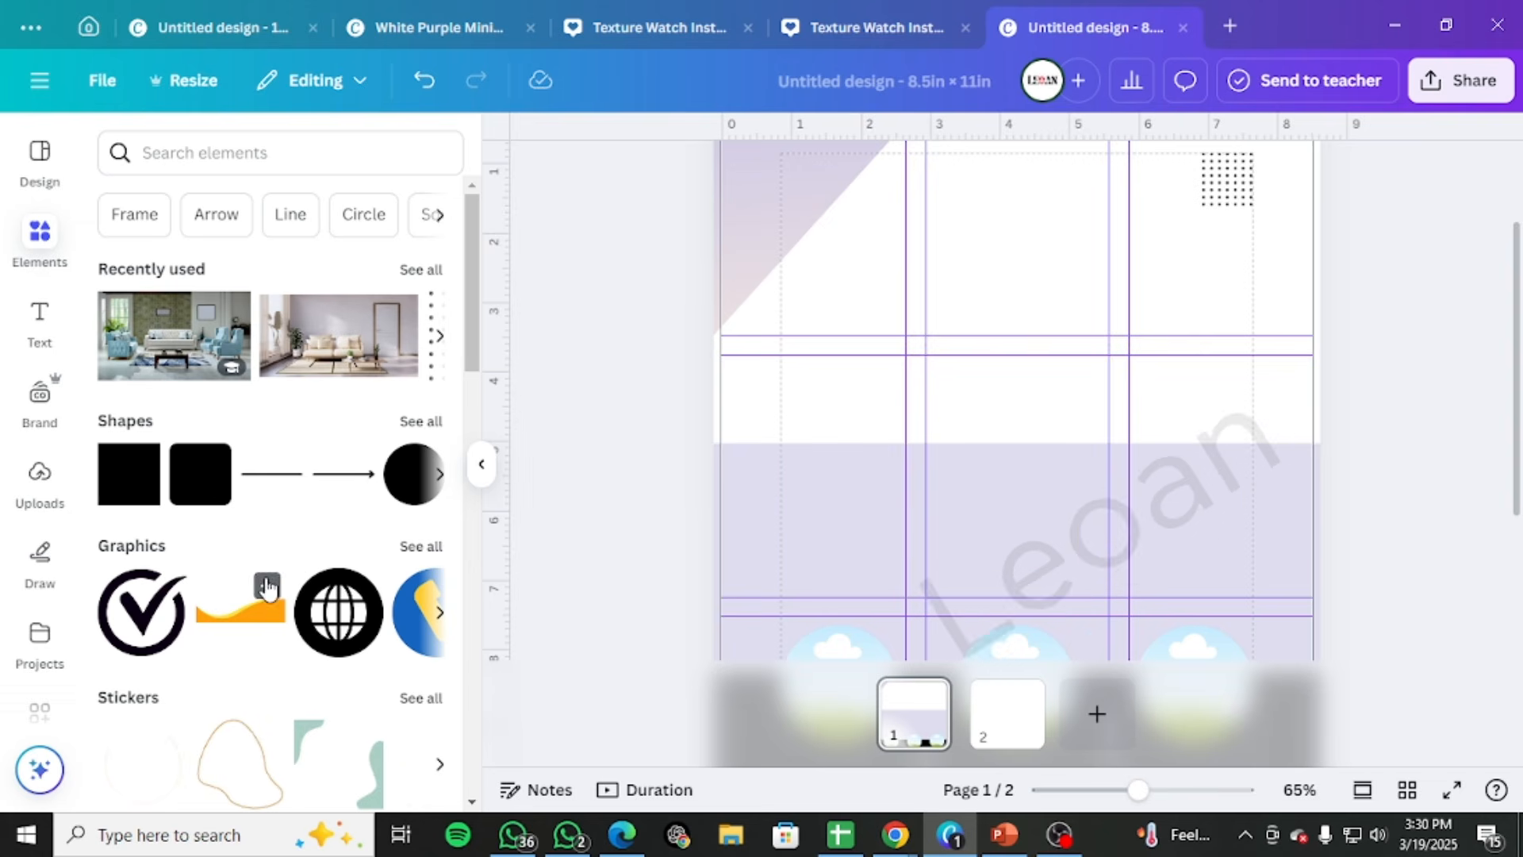
left_click(125, 222)
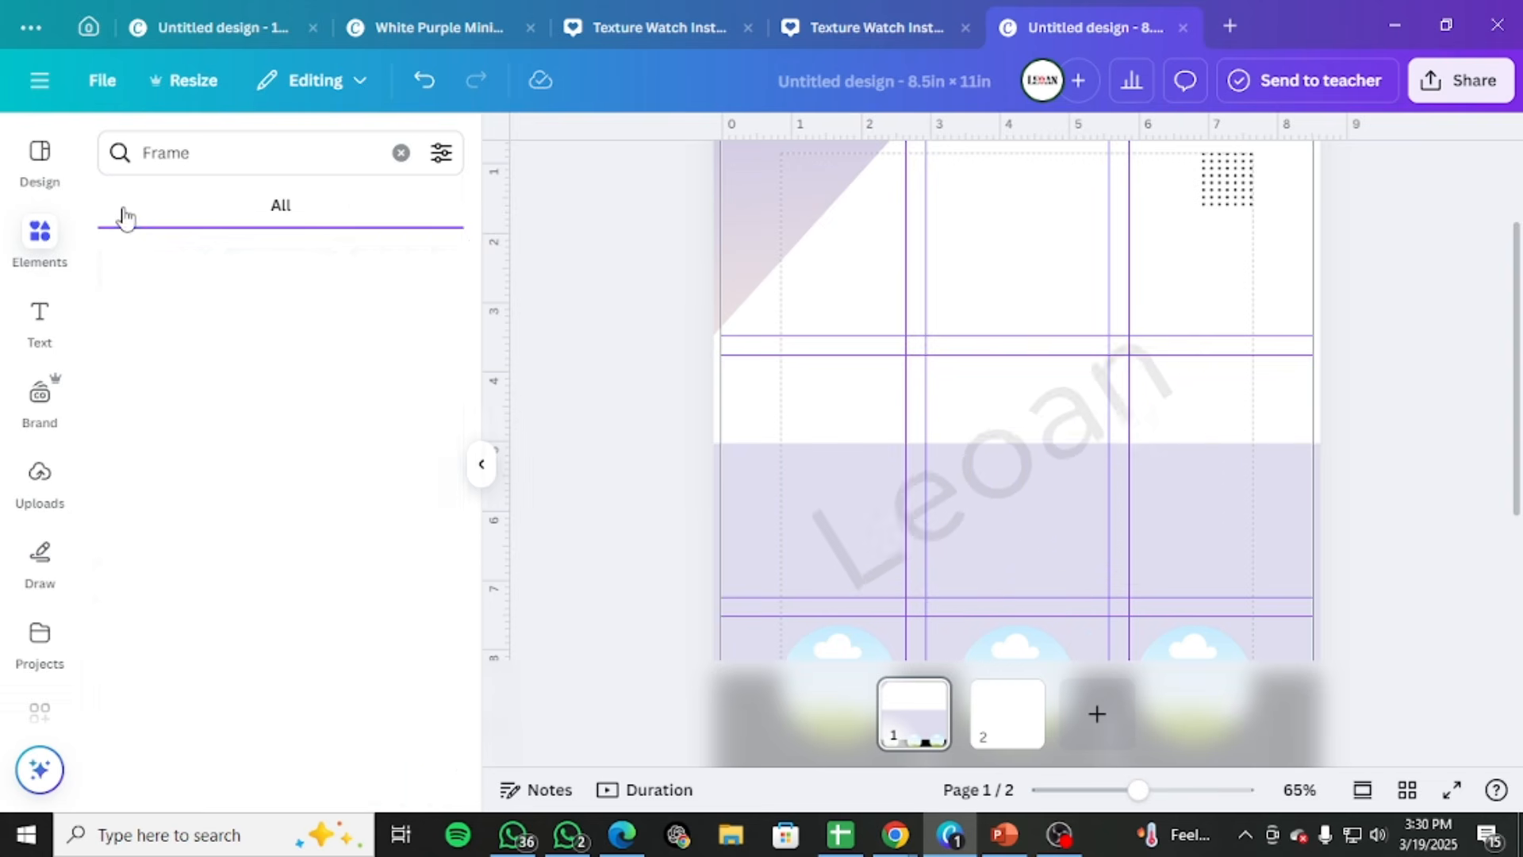
left_click(157, 527)
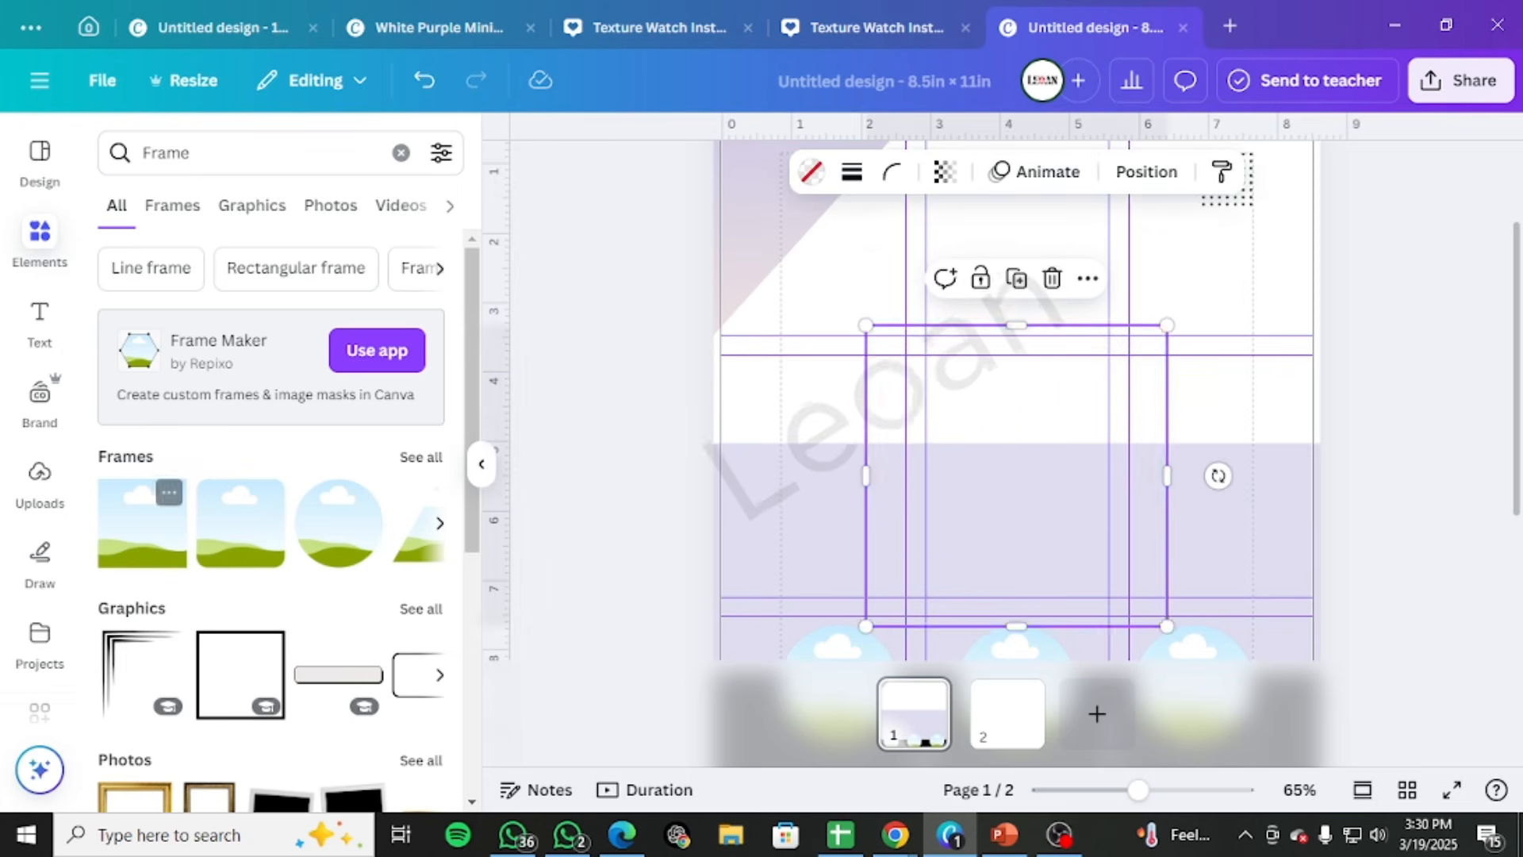
Move the square frame to the left margin, widen it to the right margin, and shorten it slightly from below
mouse_move(1105, 537)
left_mouse_down()
mouse_move(1014, 526)
mouse_move(1028, 444)
left_mouse_up()
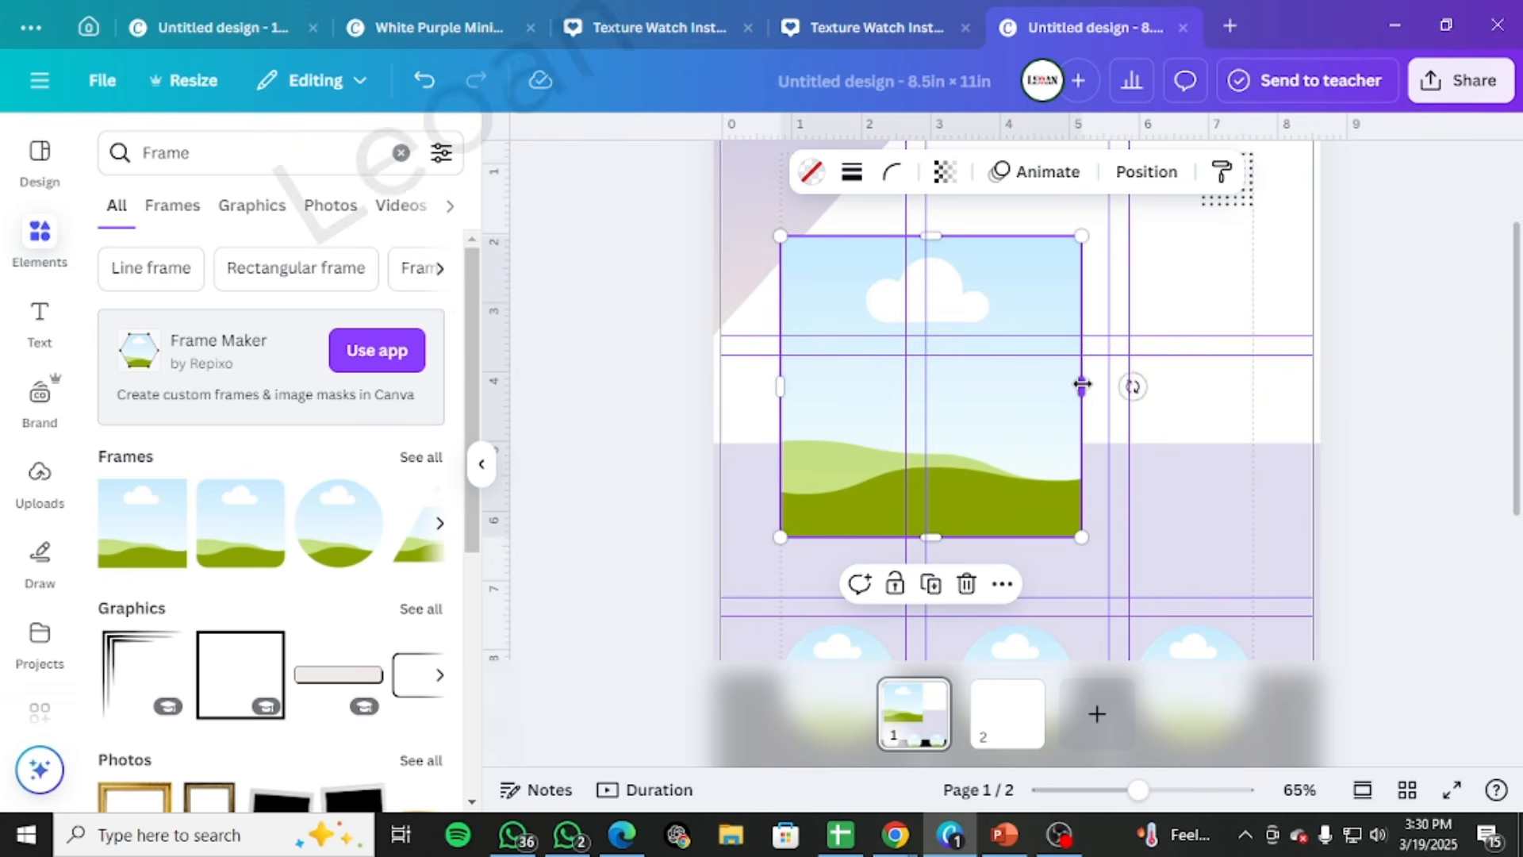
left_click_drag(1081, 387, 1254, 375)
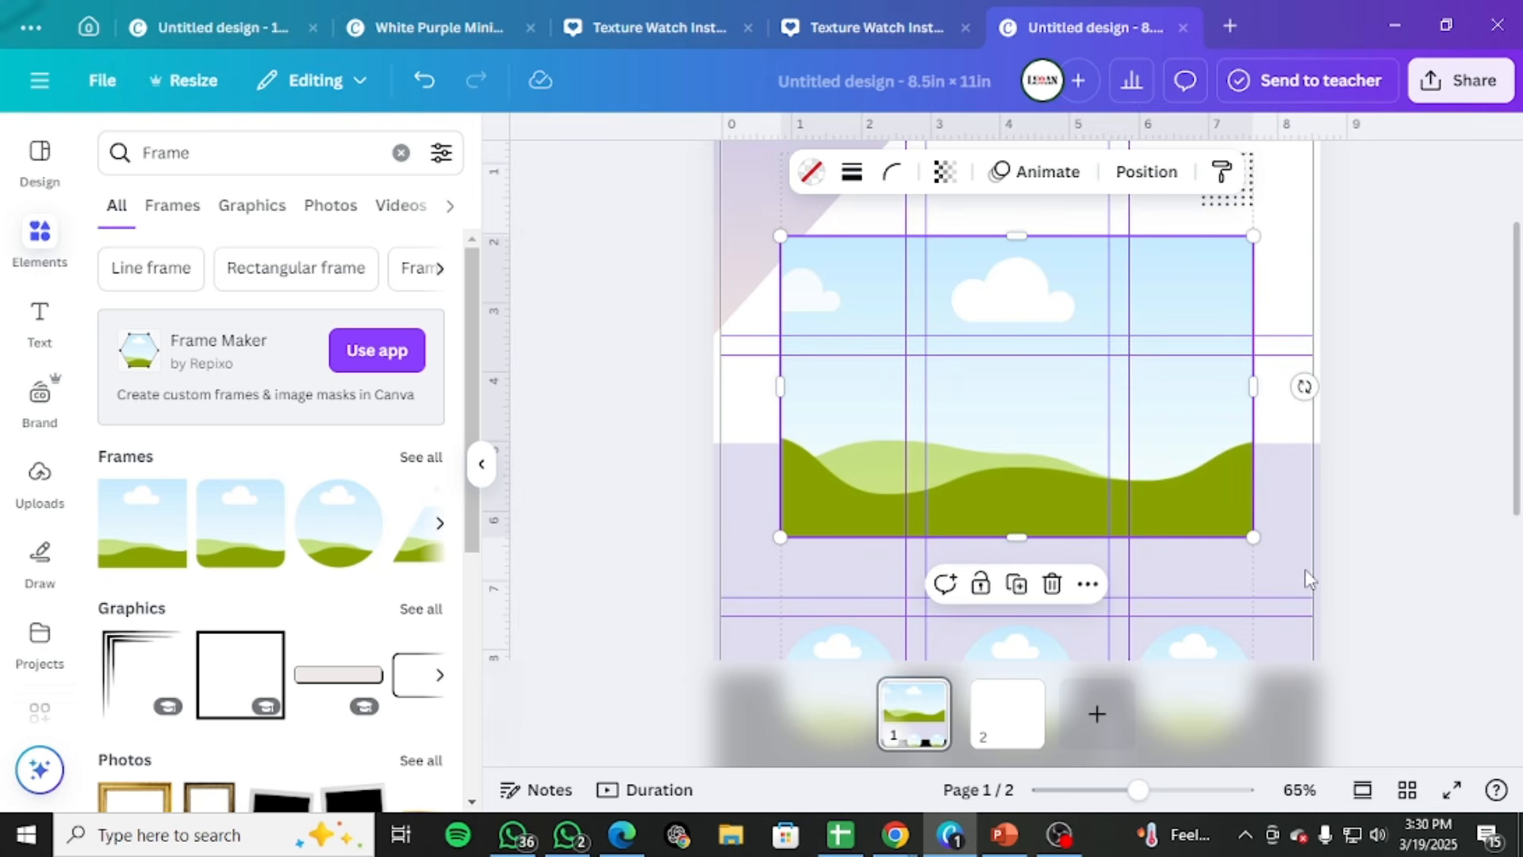
mouse_move(995, 538)
left_mouse_down()
mouse_move(1024, 547)
mouse_move(1017, 518)
left_mouse_up()
left_click(1464, 487)
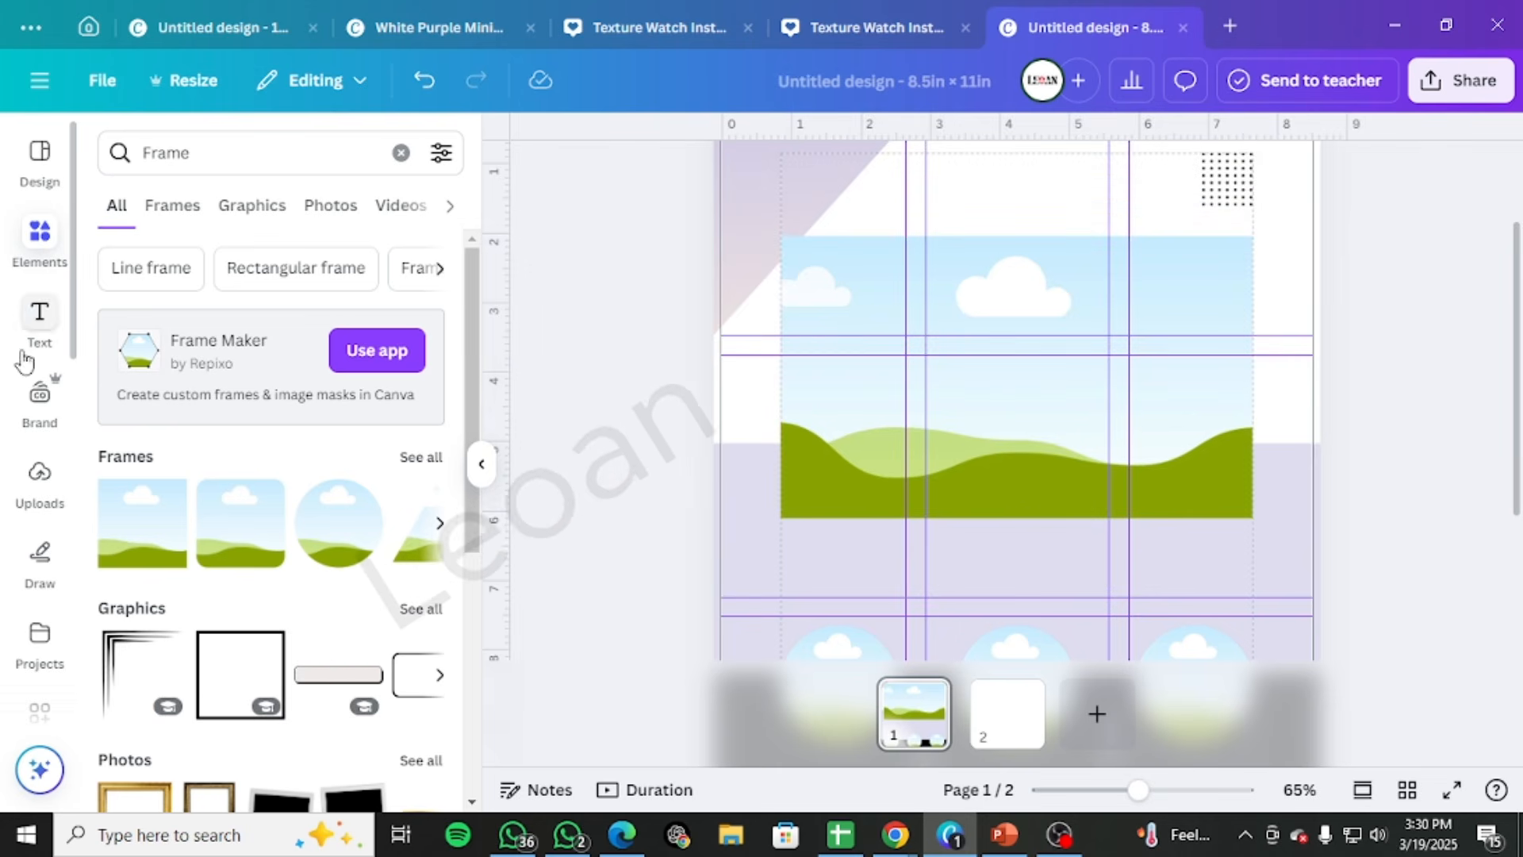
Add a square shape directly below the large frame, about 6.8 in wide like the frame, ending at the horizontal guide
left_click(402, 152)
left_click(110, 480)
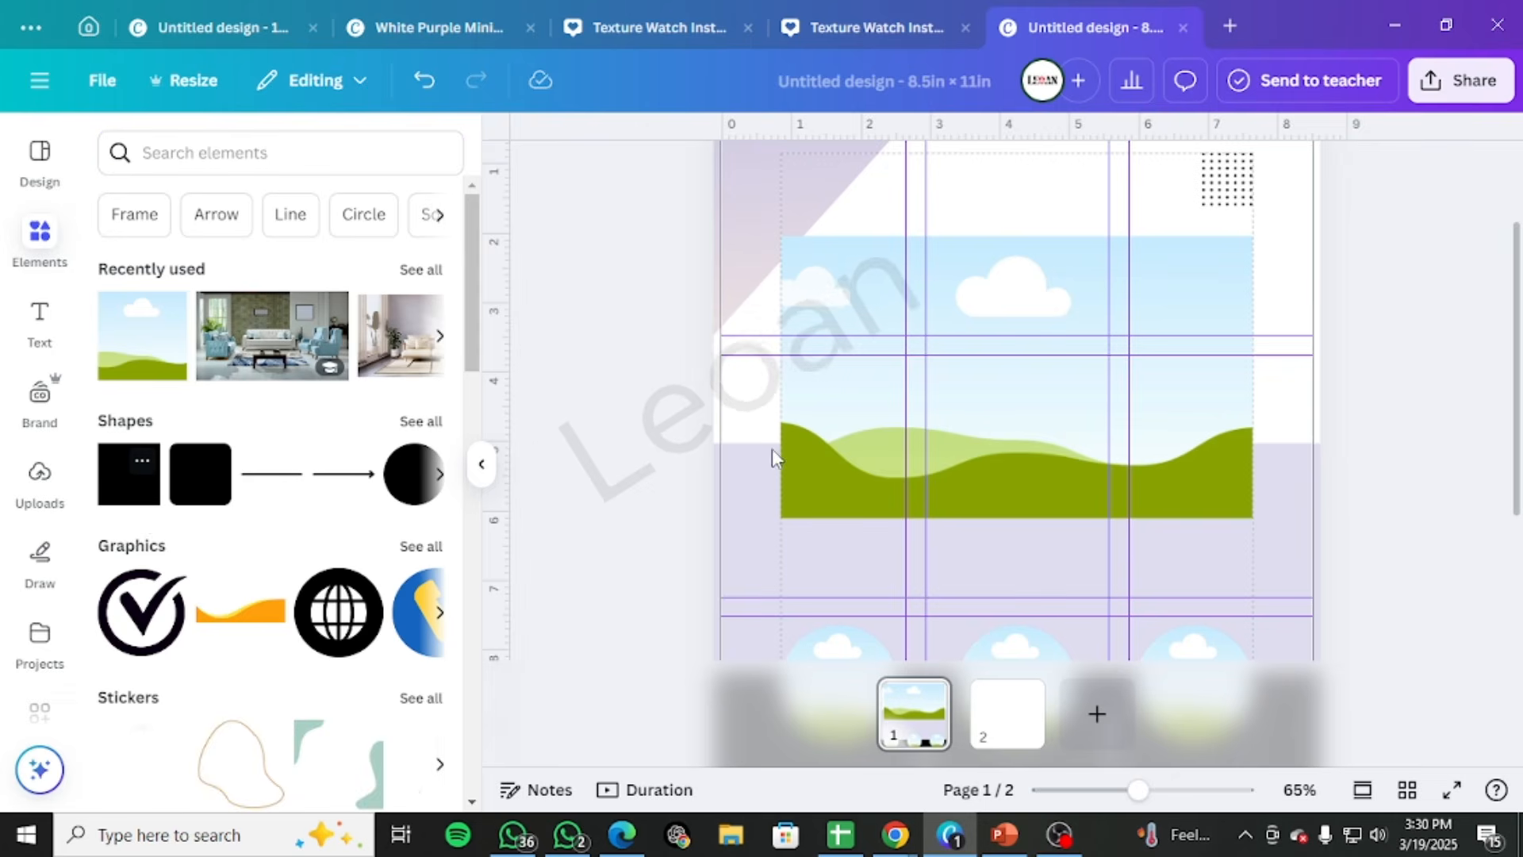
left_click_drag(1016, 460, 857, 598)
left_click_drag(962, 605, 1253, 609)
scroll(1217, 584, "down", 3)
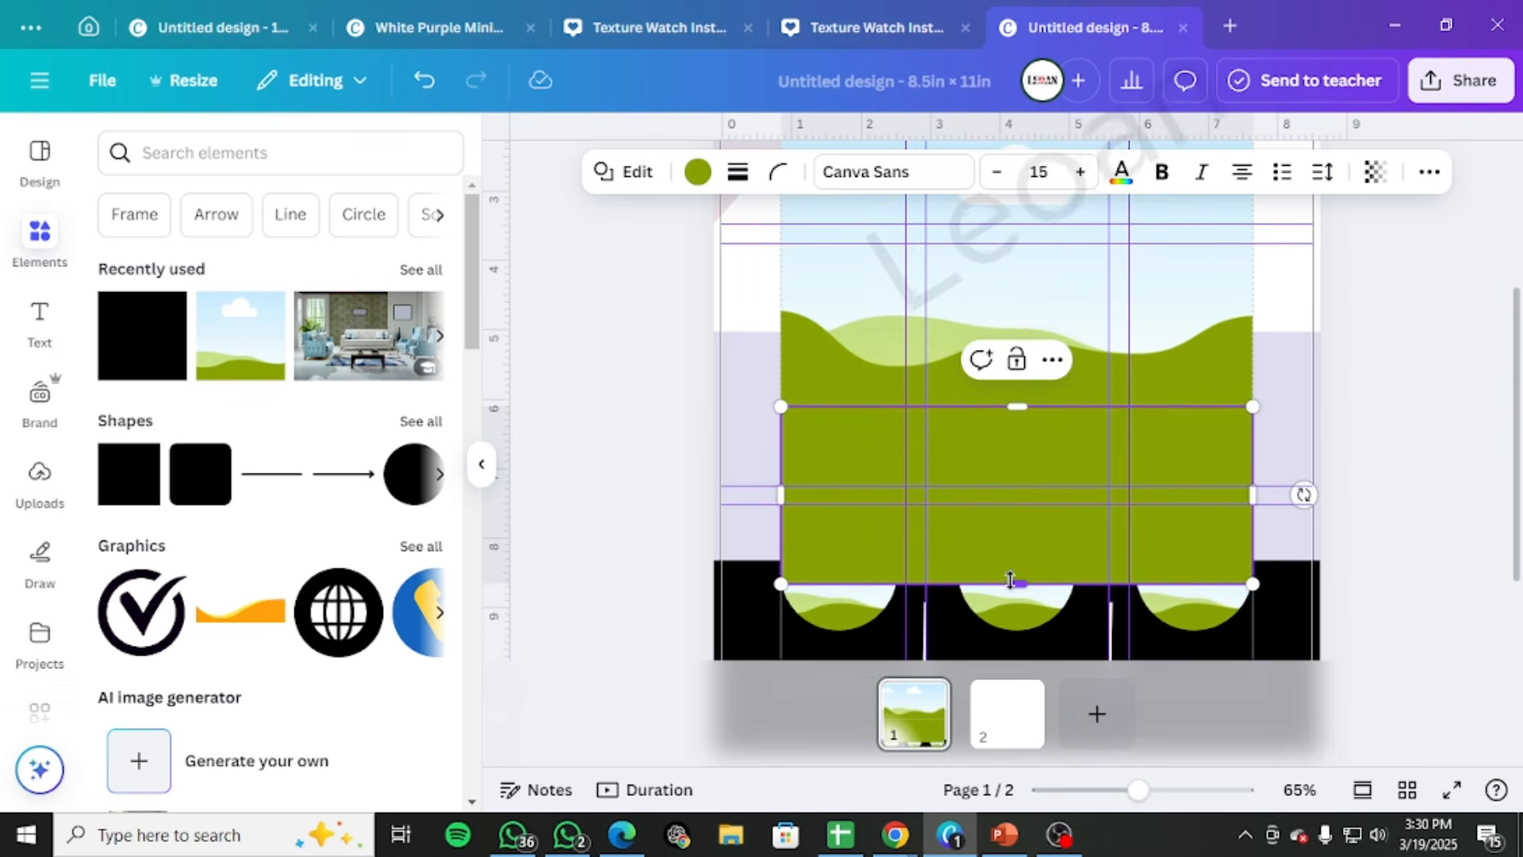
left_click_drag(1011, 582, 1017, 485)
left_click(1360, 429)
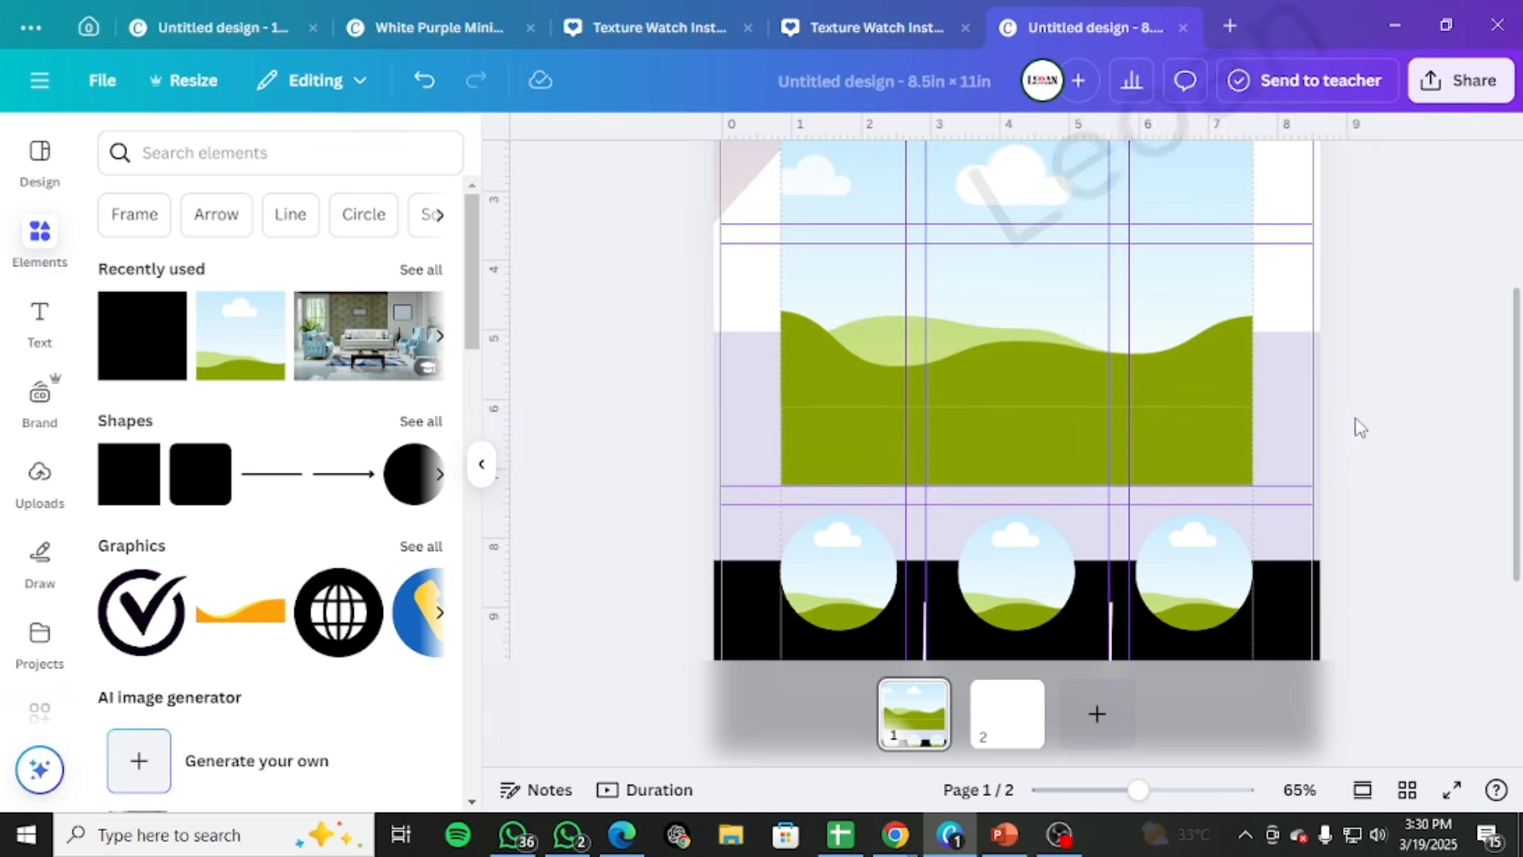
Recolor the rectangle below the frame white and shorten it so it ends slightly above the horizontal guides
left_click(1175, 443)
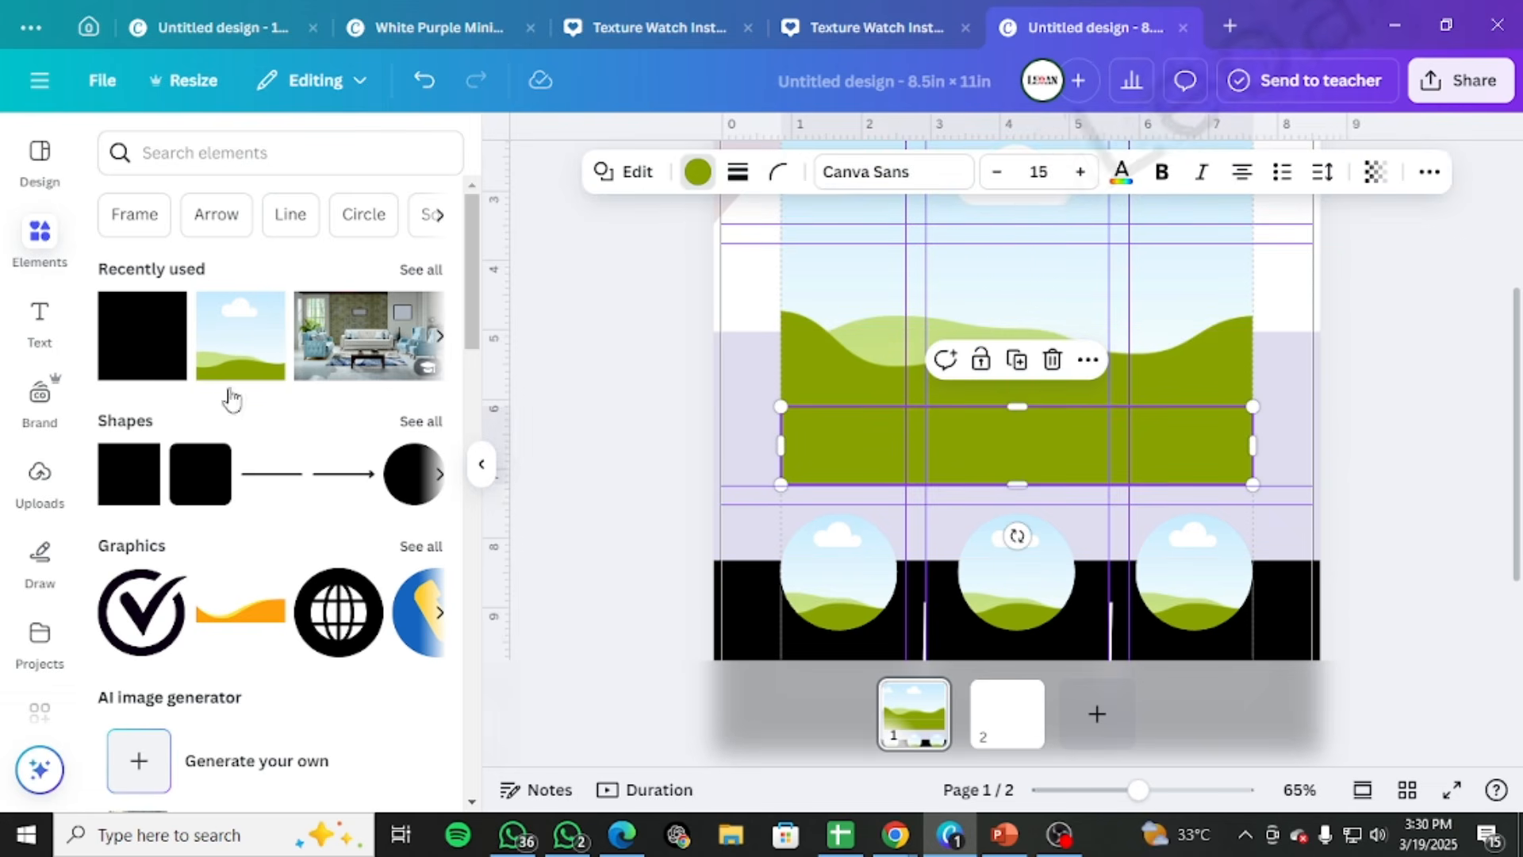
left_click(413, 317)
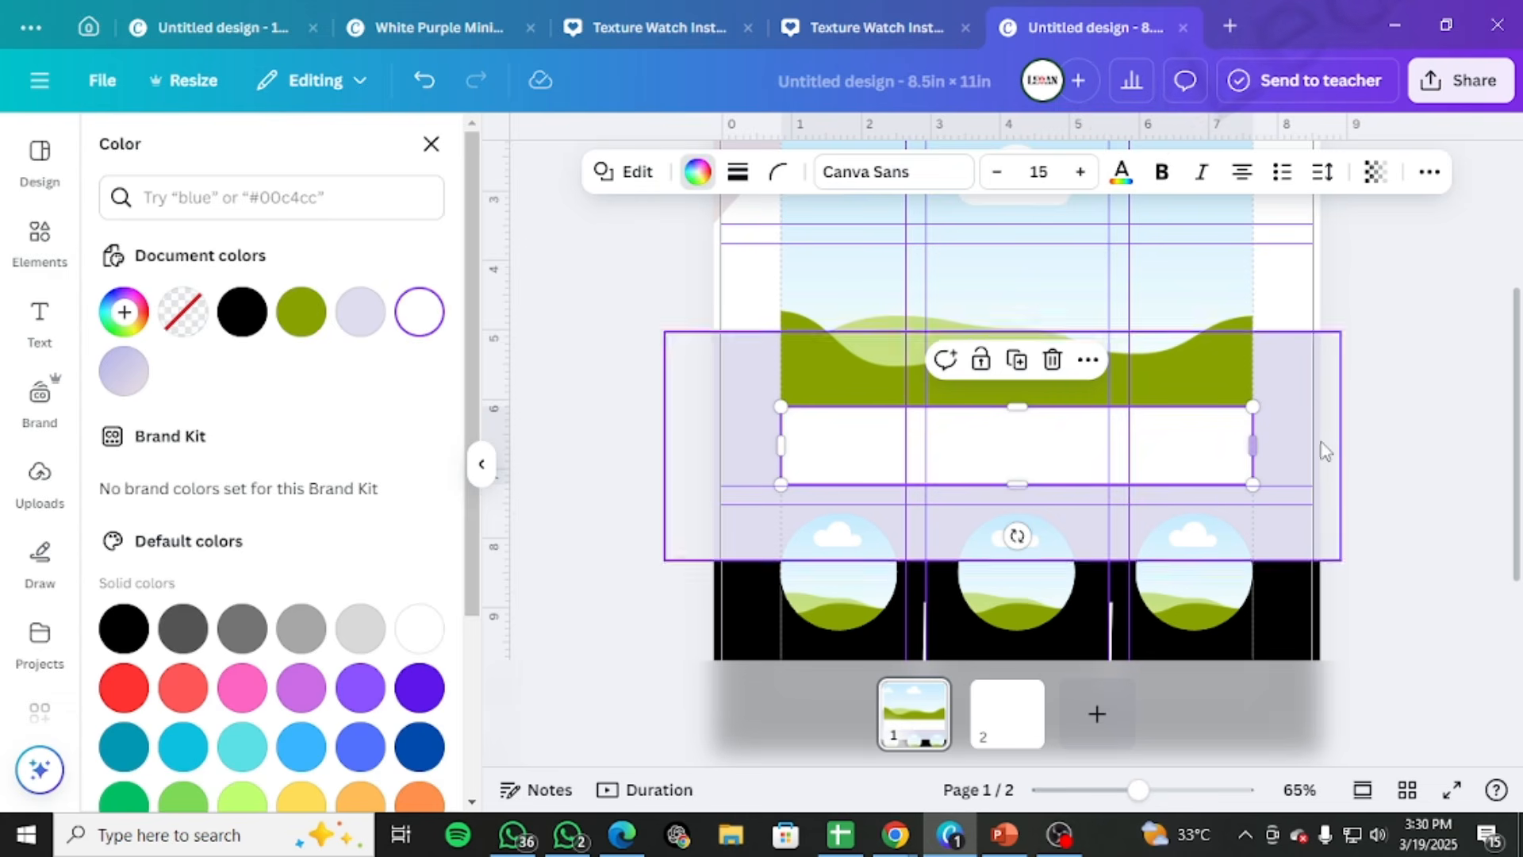
left_click_drag(1017, 484, 1016, 474)
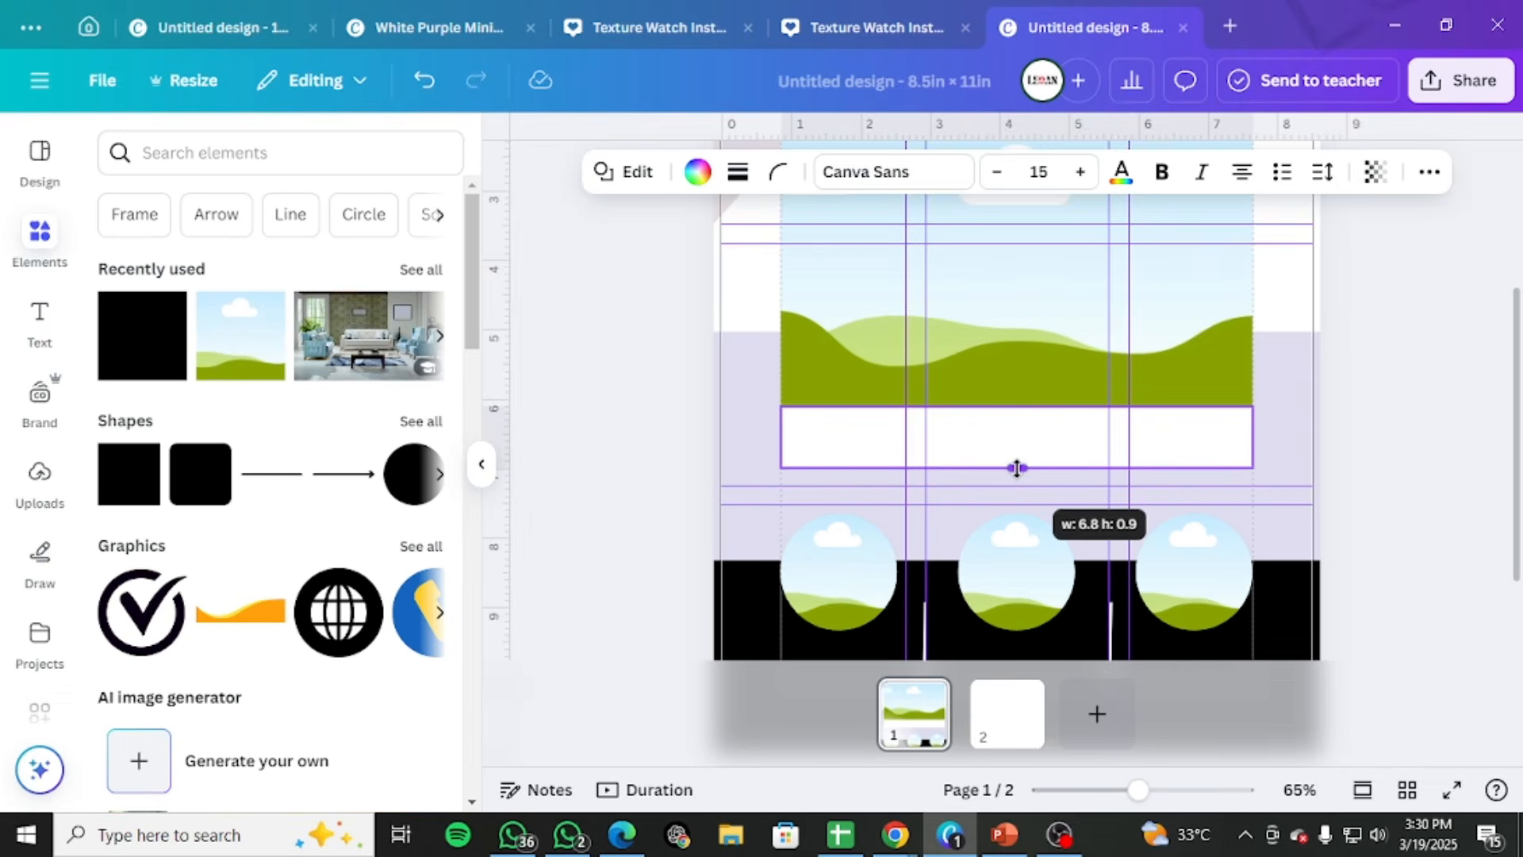
left_click(1436, 389)
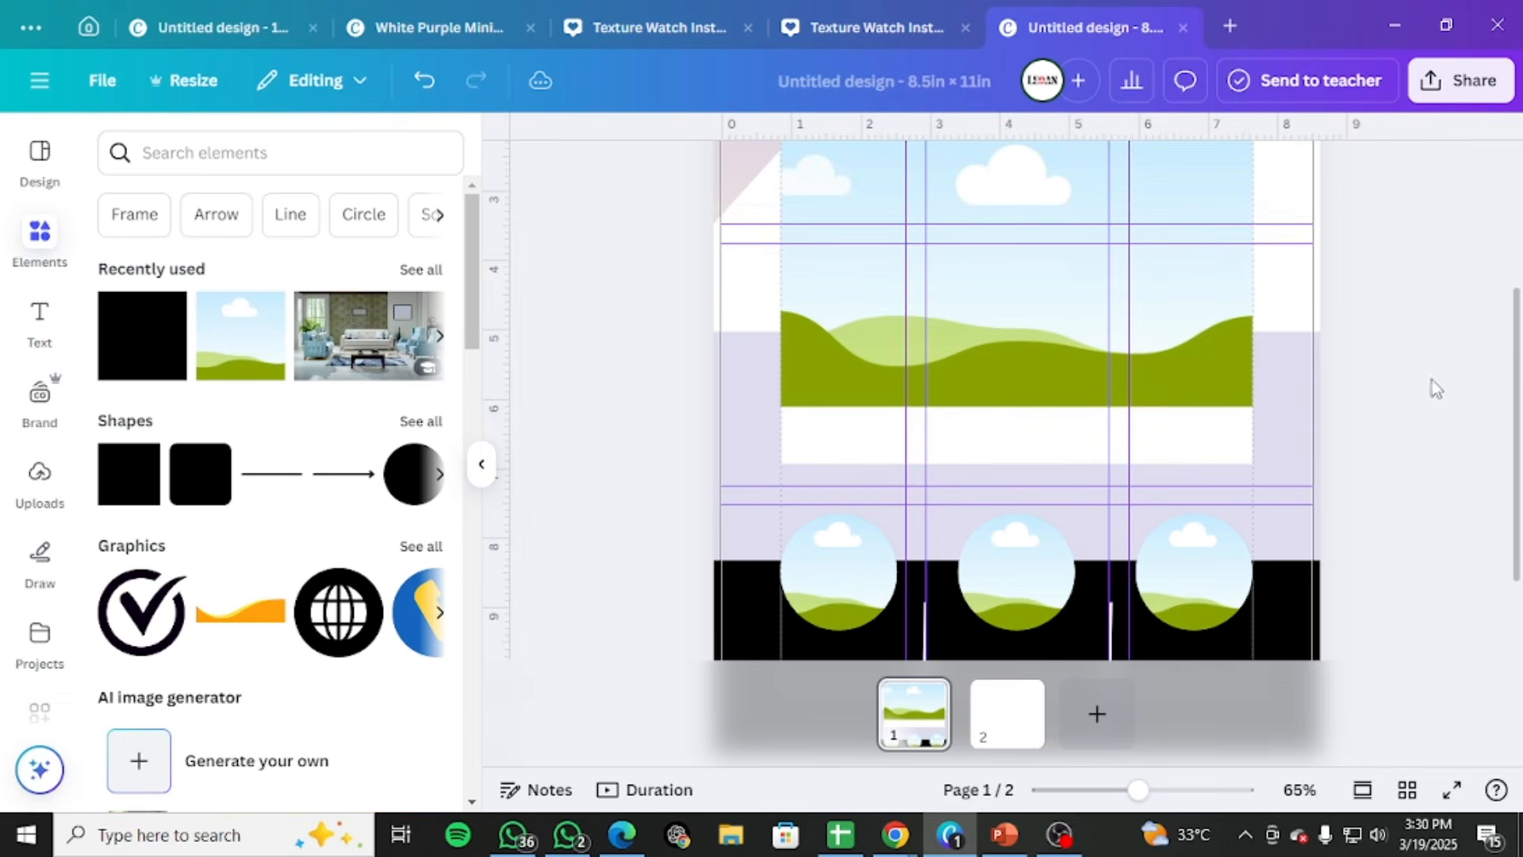
Group the large frame with the white rectangle beneath it
scroll(1436, 403, "up", 2)
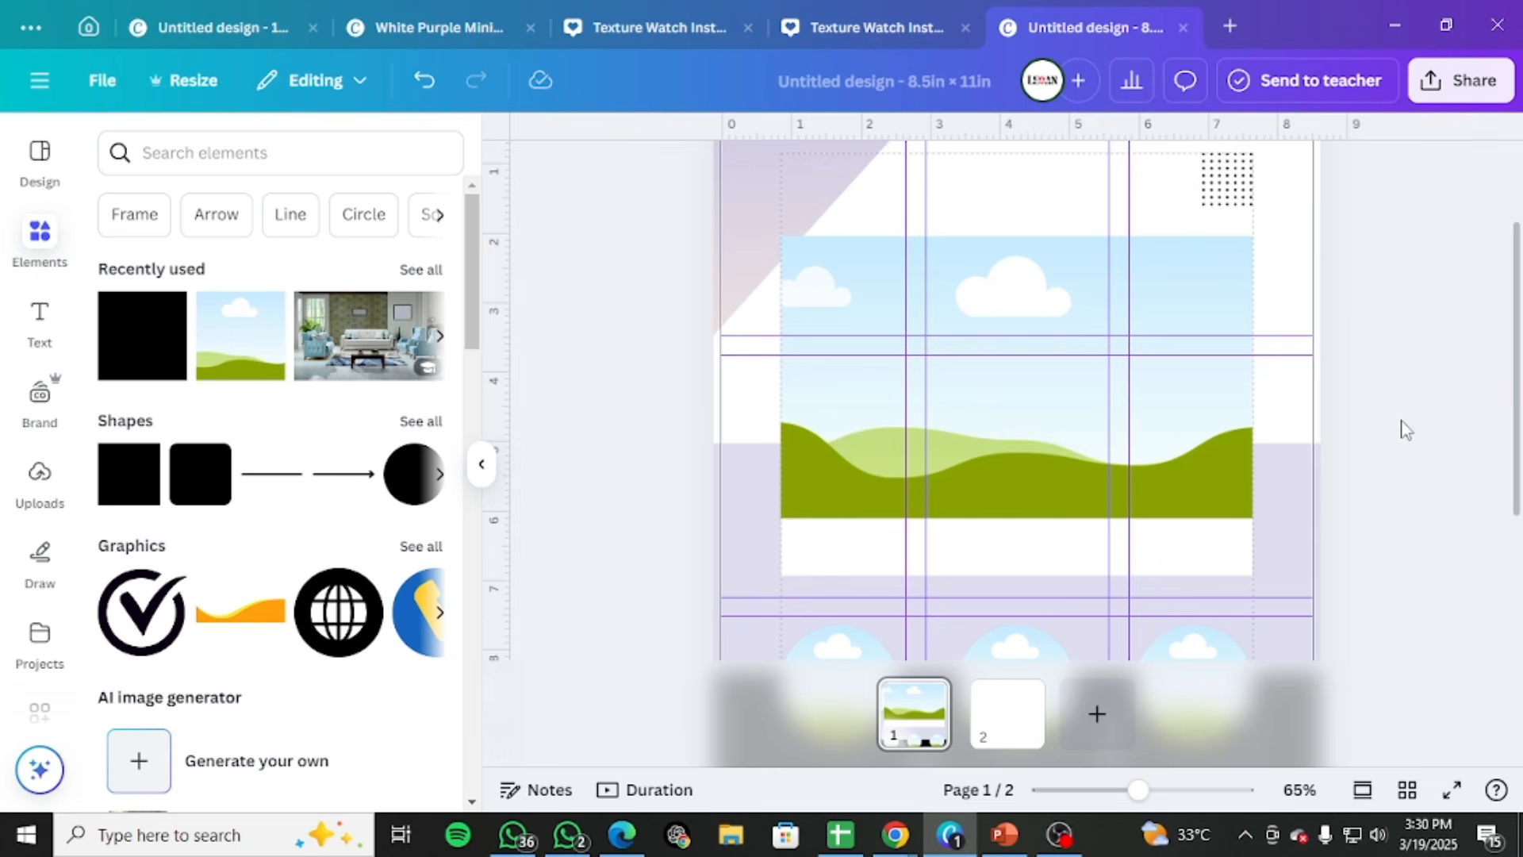
scroll(231, 474, "down", 3)
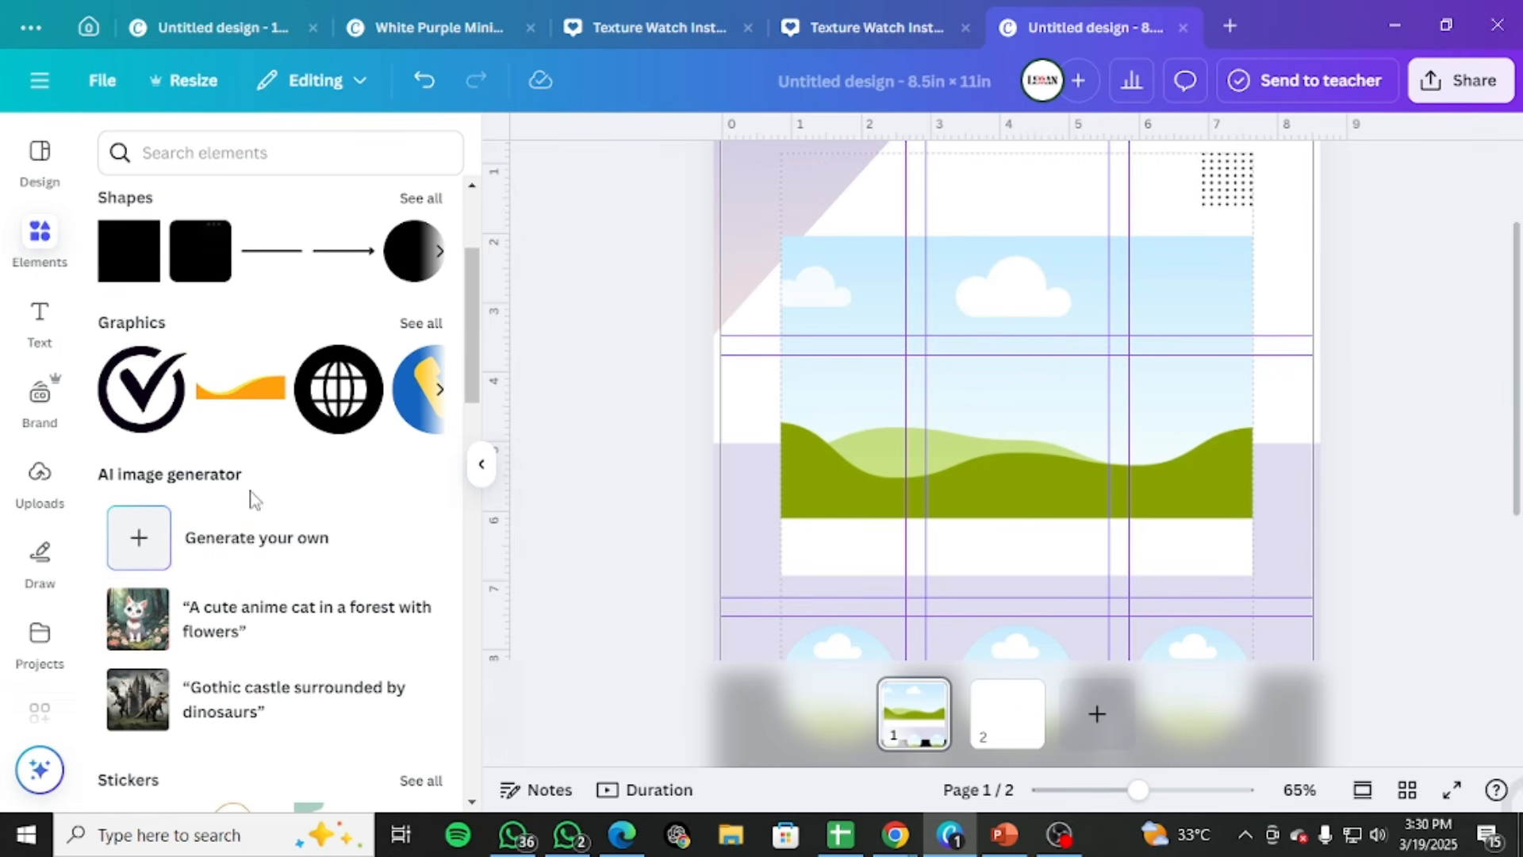
left_click(1001, 553)
left_click(1059, 411)
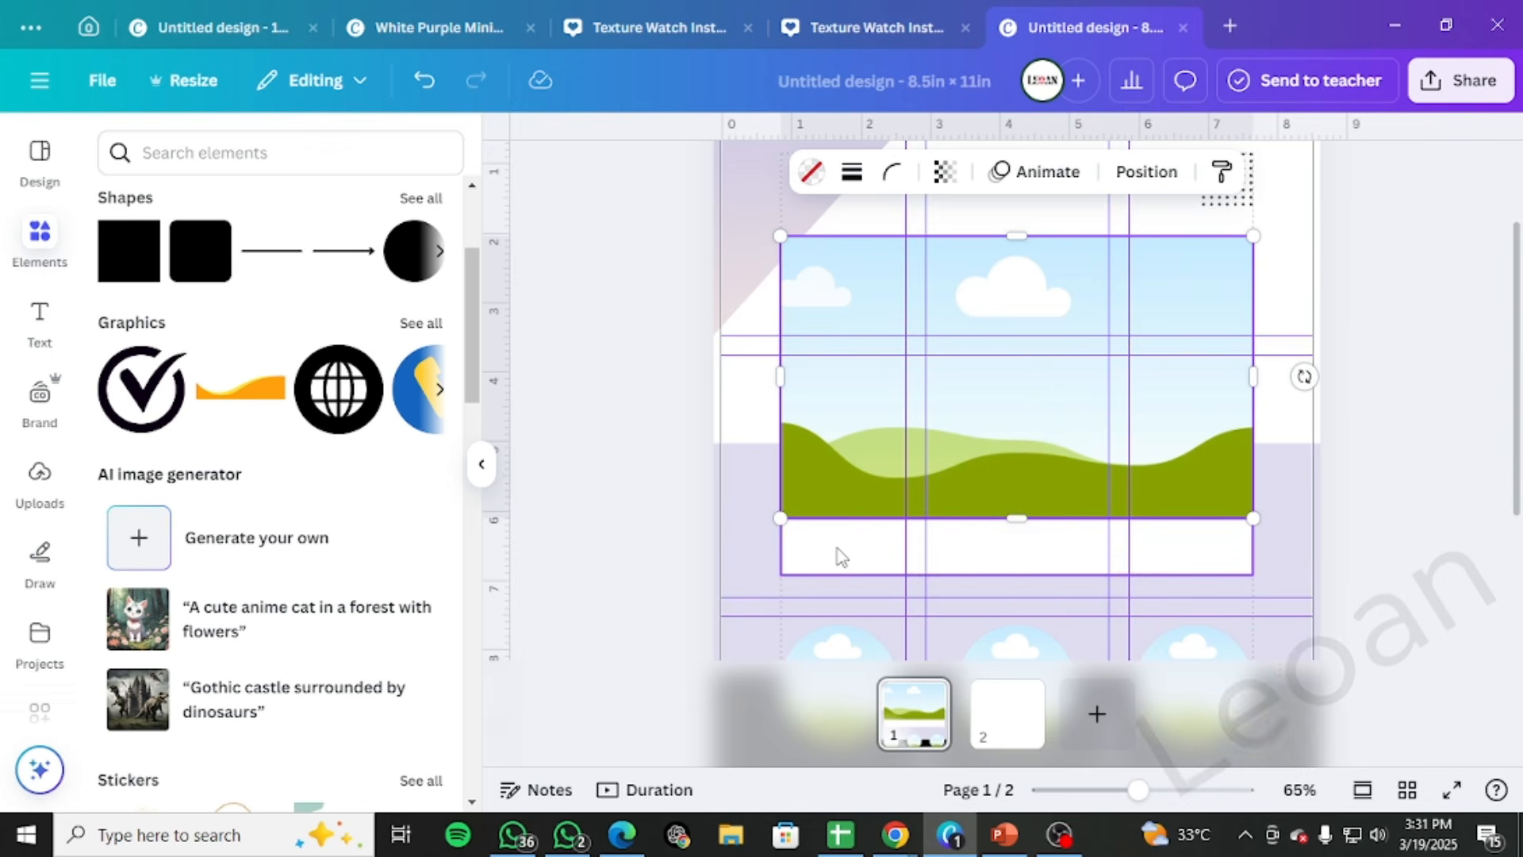
left_click(838, 554, "shift")
key("ctrl+g")
left_click(1325, 425)
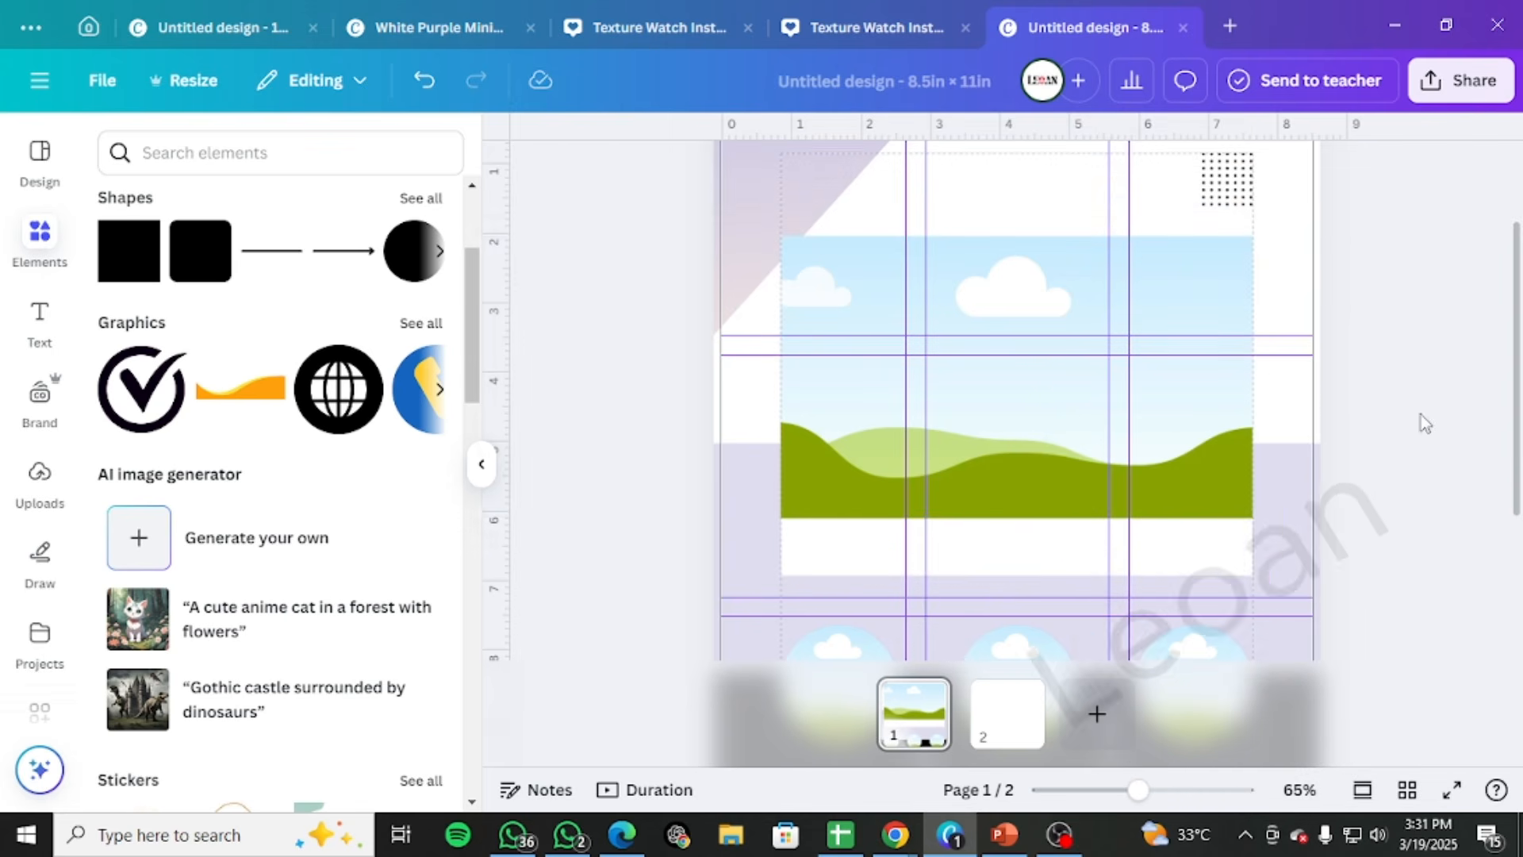
Rerun the recent "fartiture" search in the elements library and show all its photo results
left_click(40, 474)
left_click(41, 231)
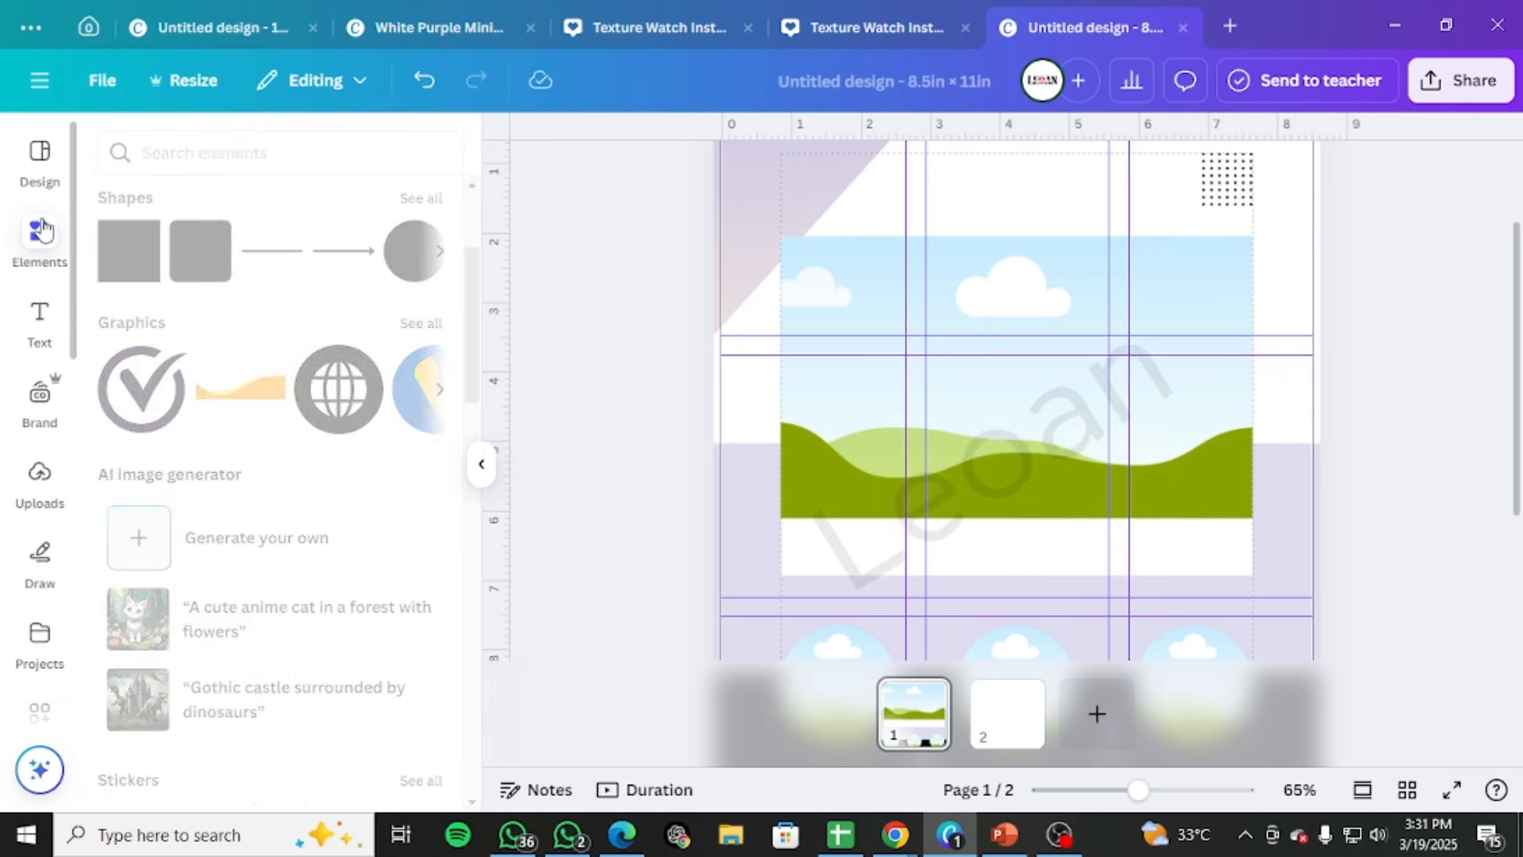
left_click(249, 155)
left_click(229, 254)
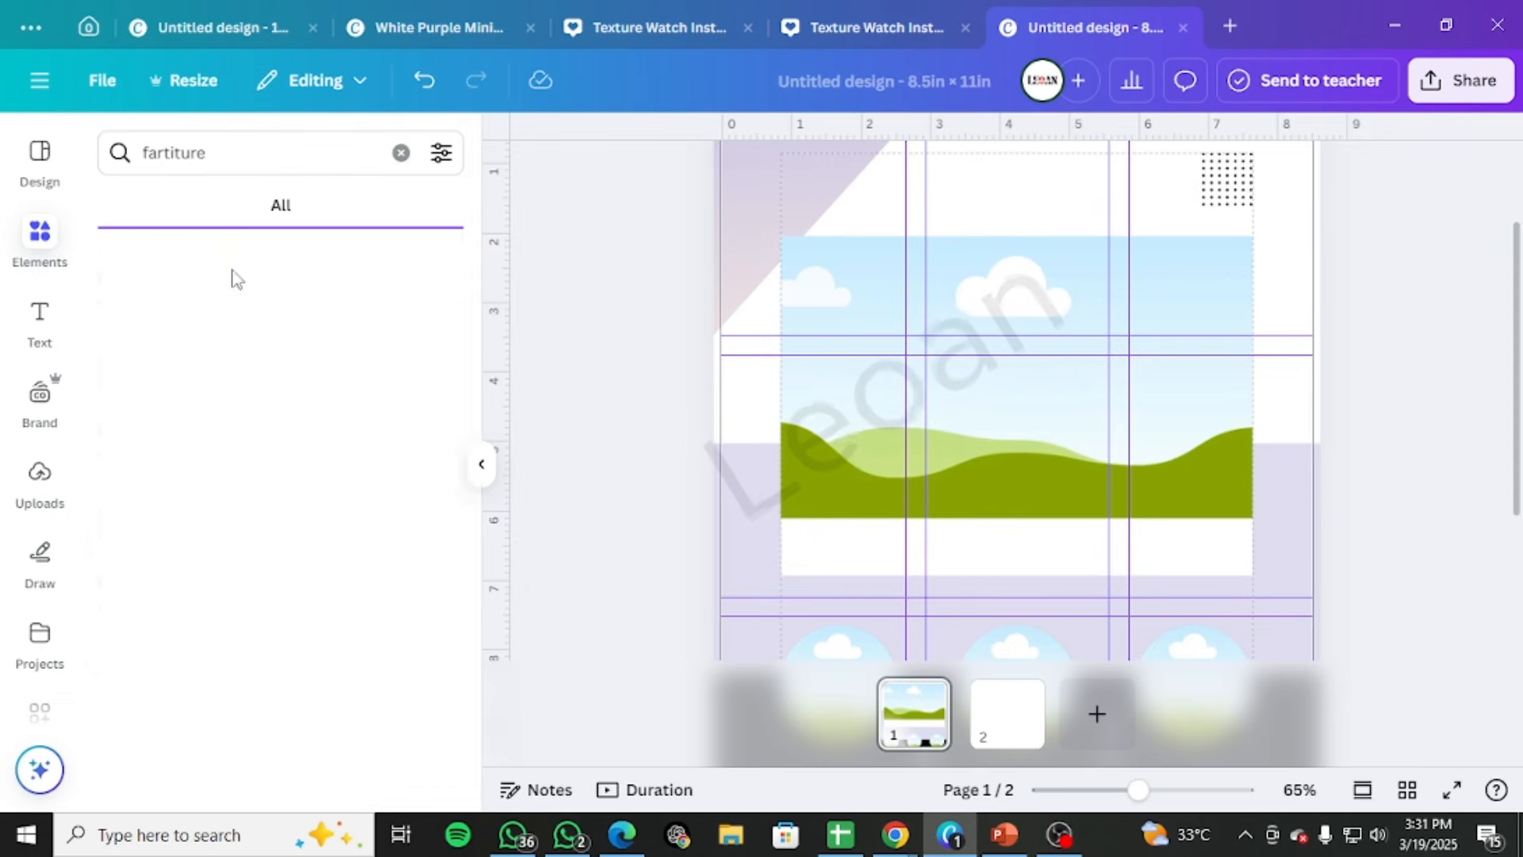
left_click(404, 480)
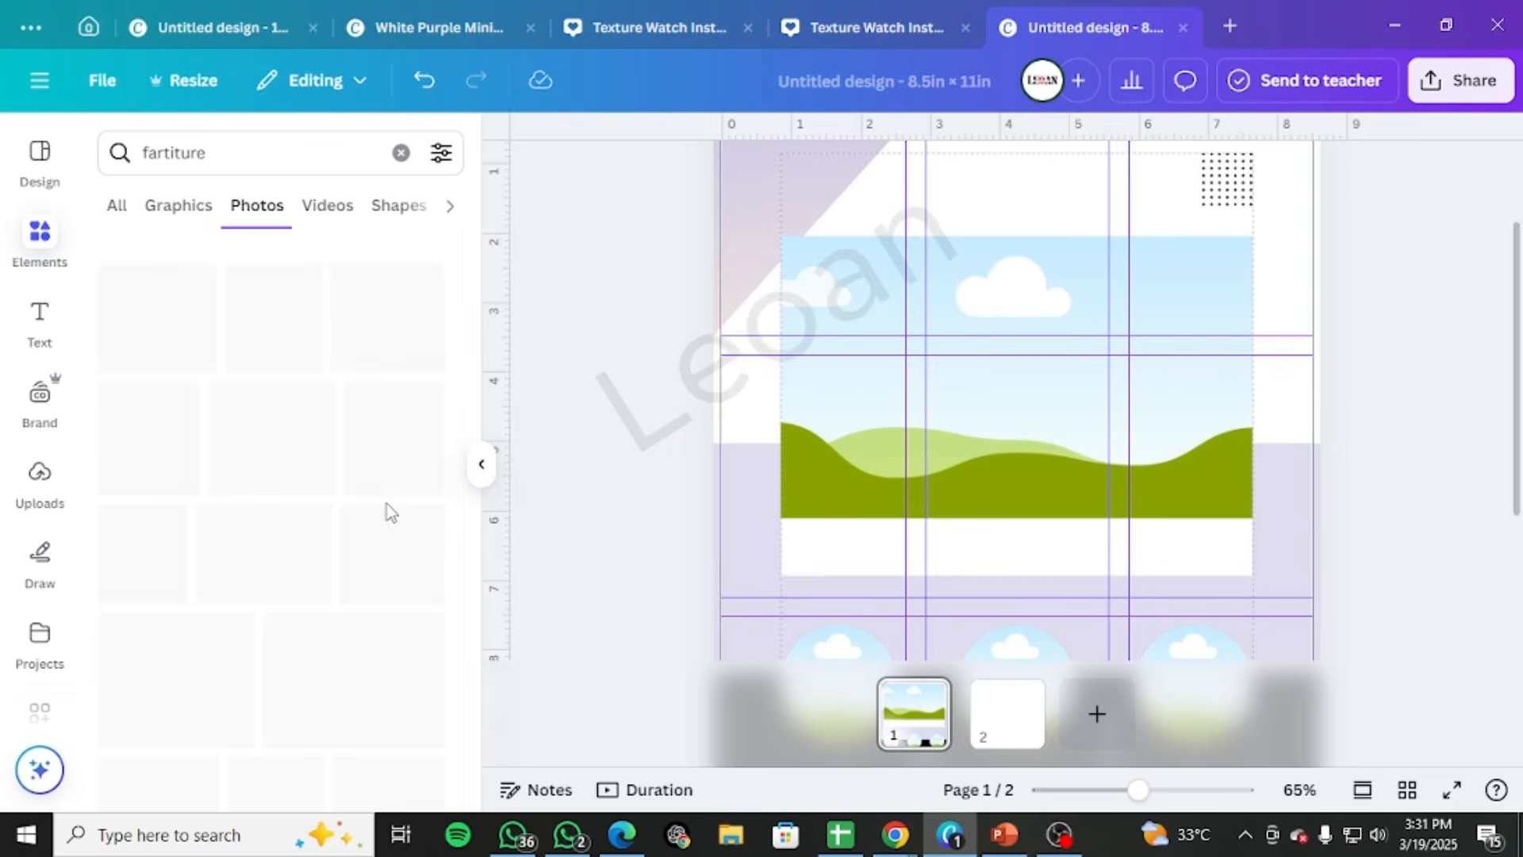
Browse the furniture photos and try the office photo with the wooden desk and black chairs in the large frame
scroll(378, 552, "down", 5)
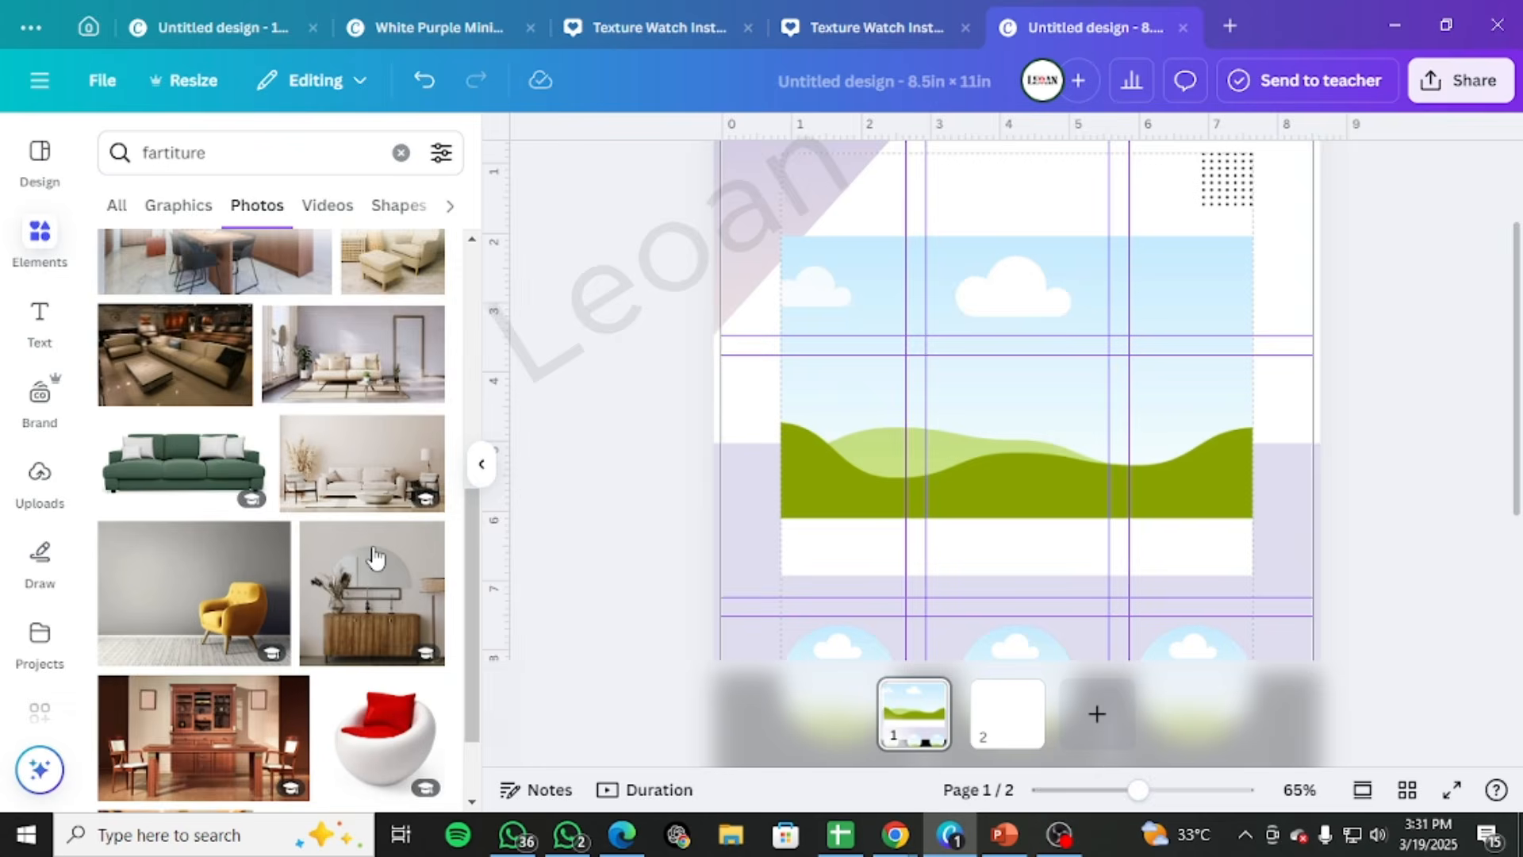
scroll(378, 553, "down", 10)
scroll(378, 552, "down", 5)
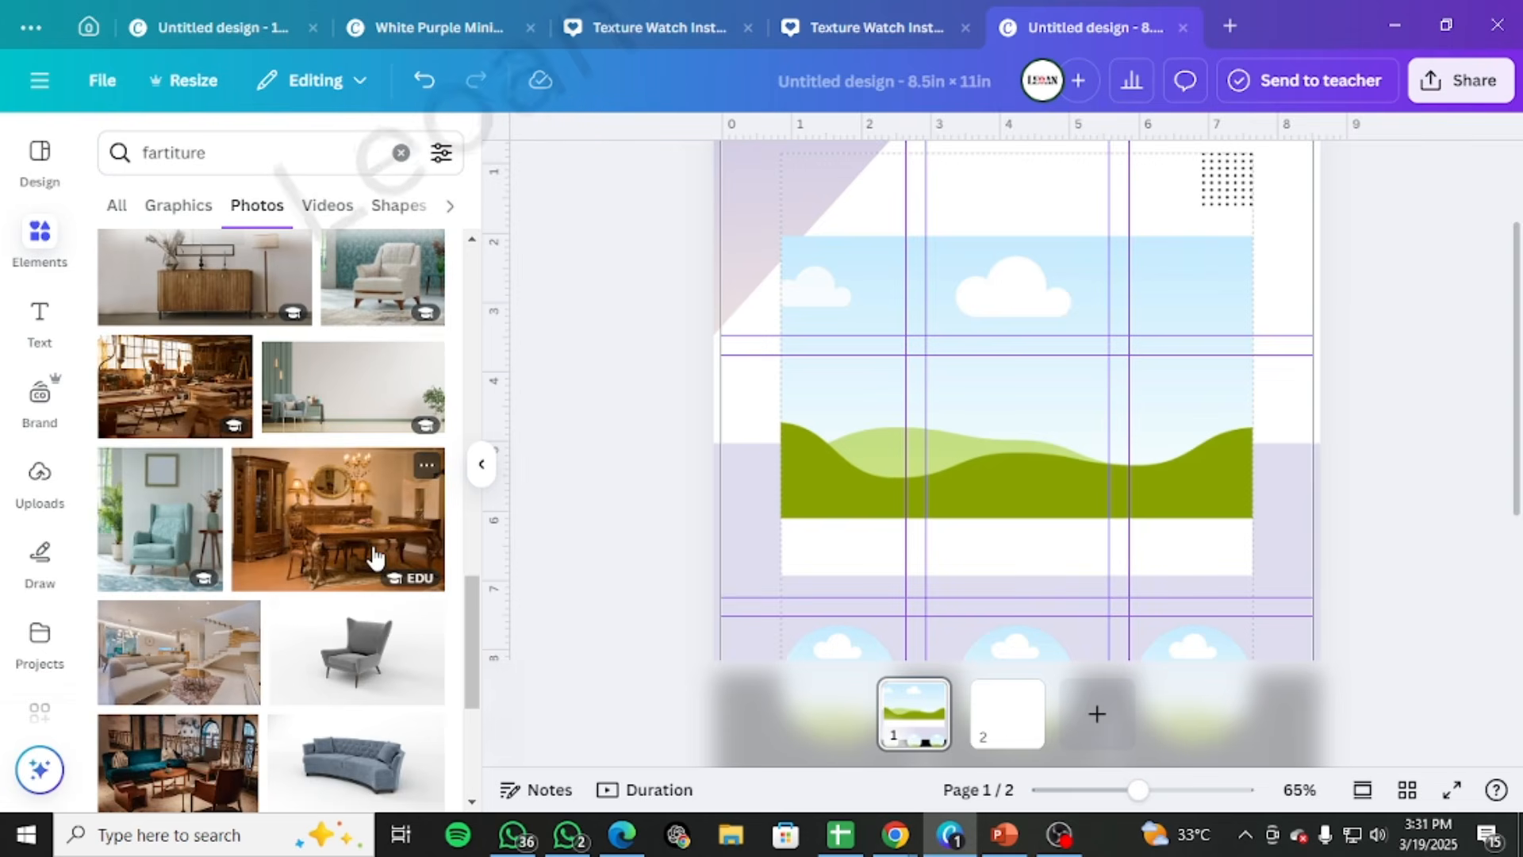
scroll(376, 558, "down", 6)
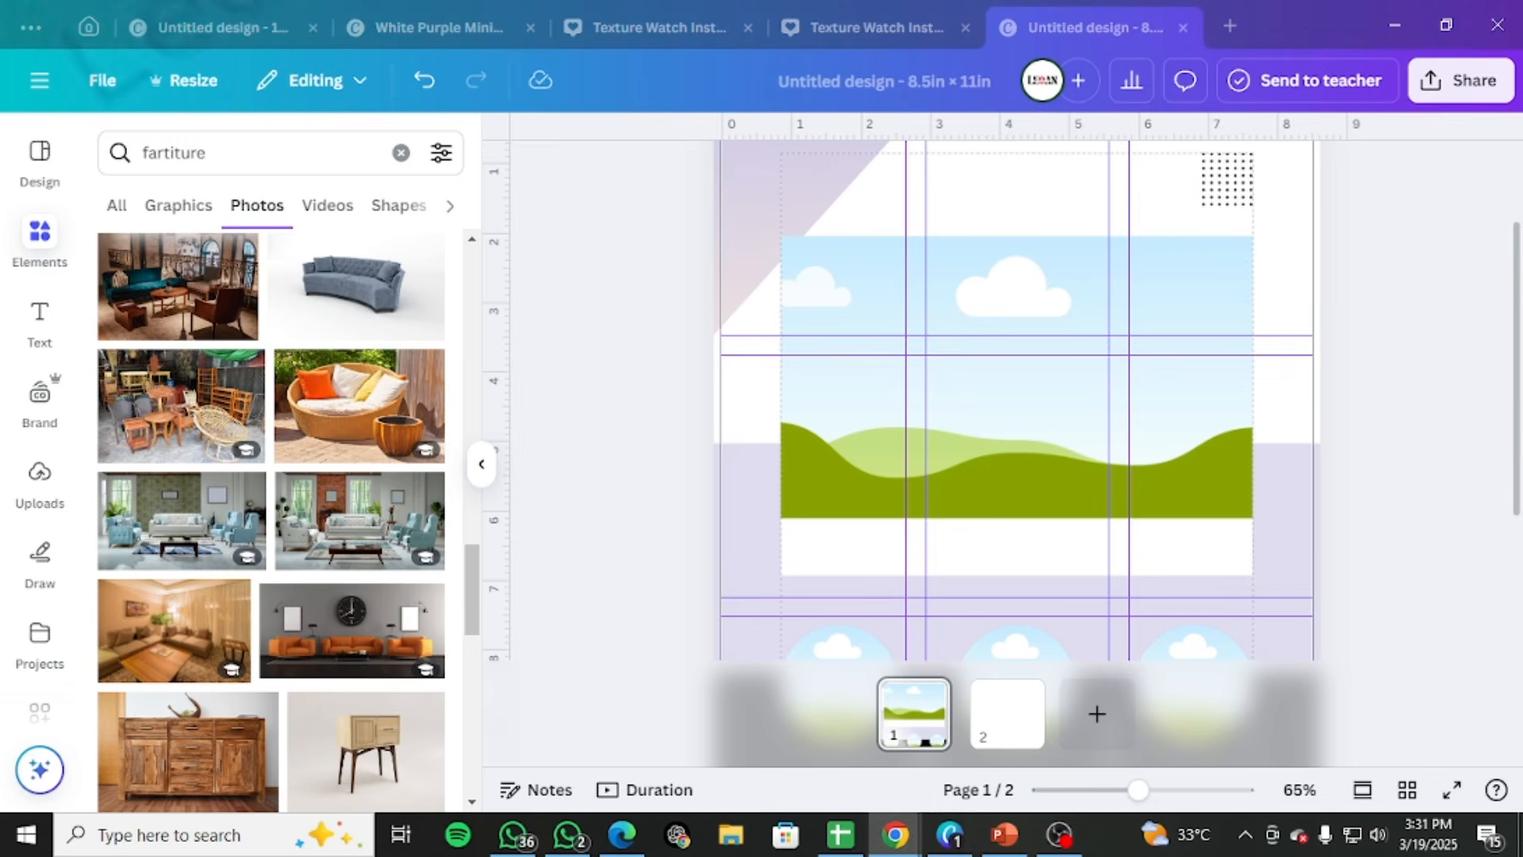
mouse_move(1522, 89)
left_mouse_down()
mouse_move(1151, 111)
mouse_move(1522, 111)
left_mouse_up()
scroll(288, 611, "down", 4)
scroll(288, 610, "down", 4)
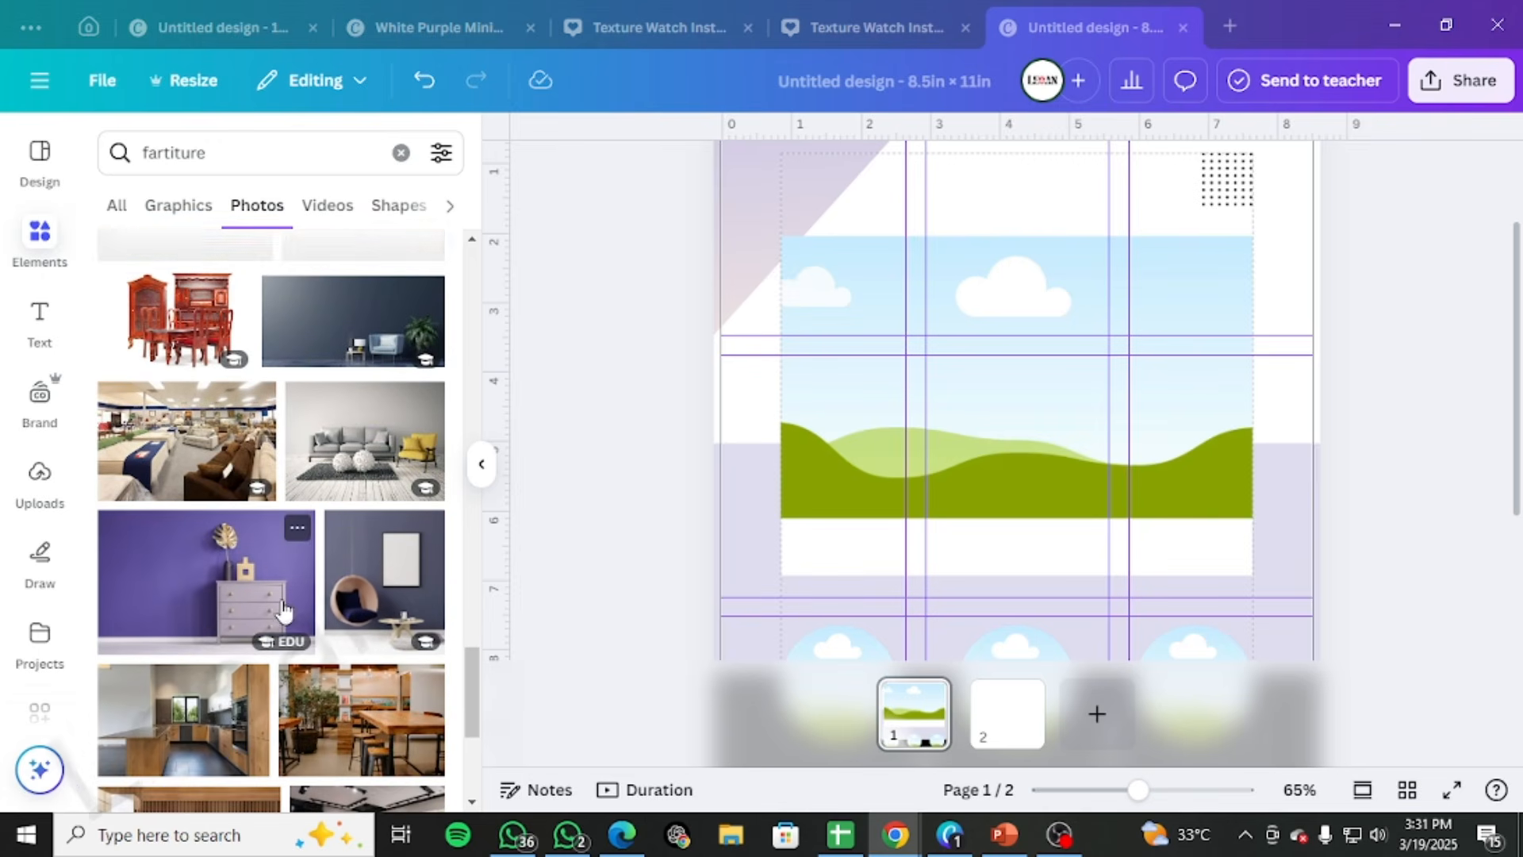
scroll(359, 540, "down", 4)
scroll(355, 577, "down", 3)
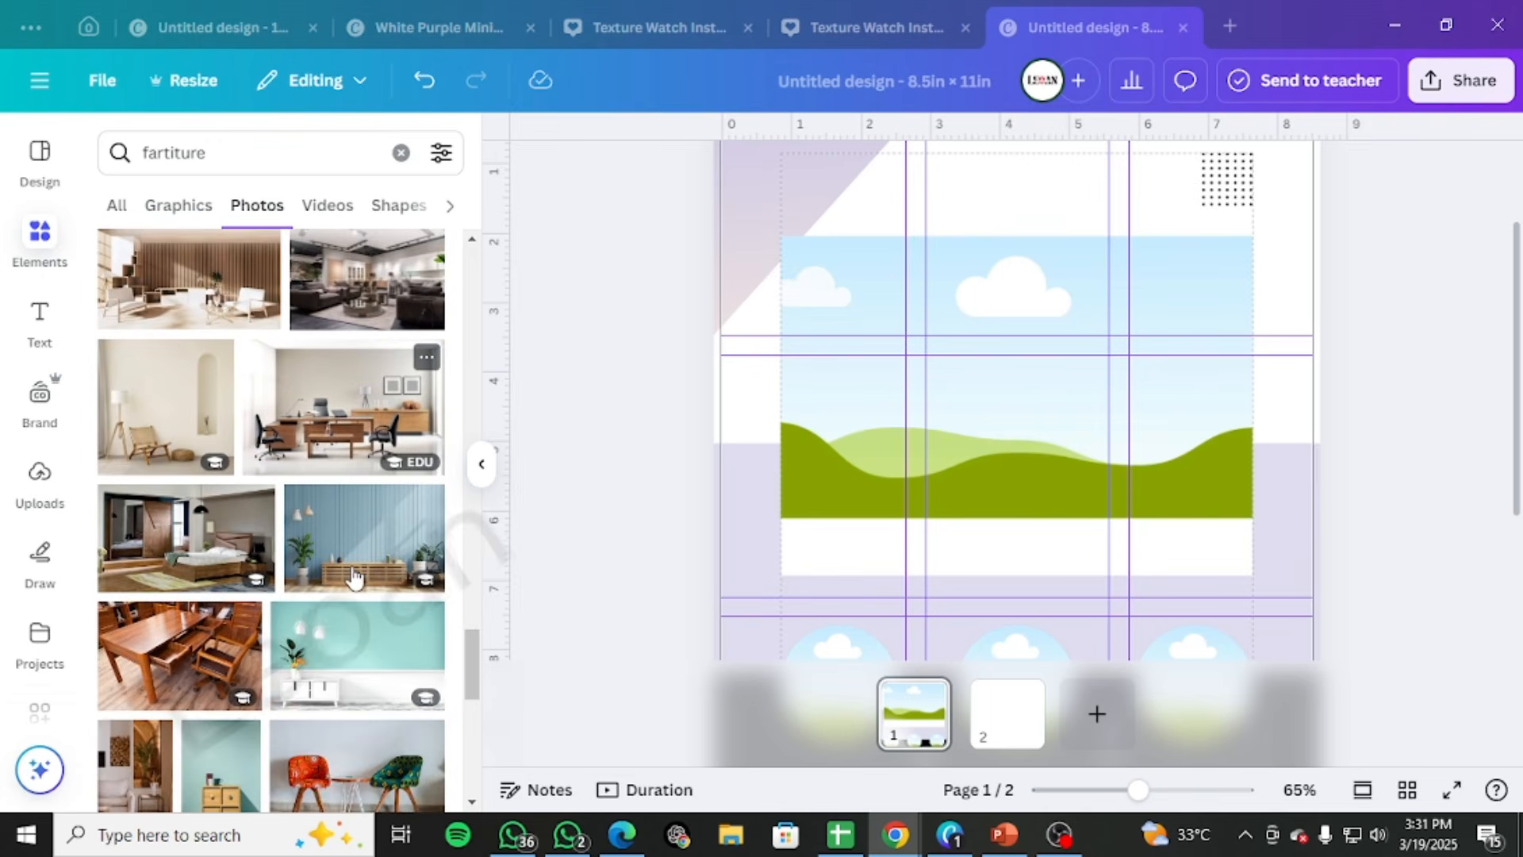
left_click_drag(357, 409, 965, 385)
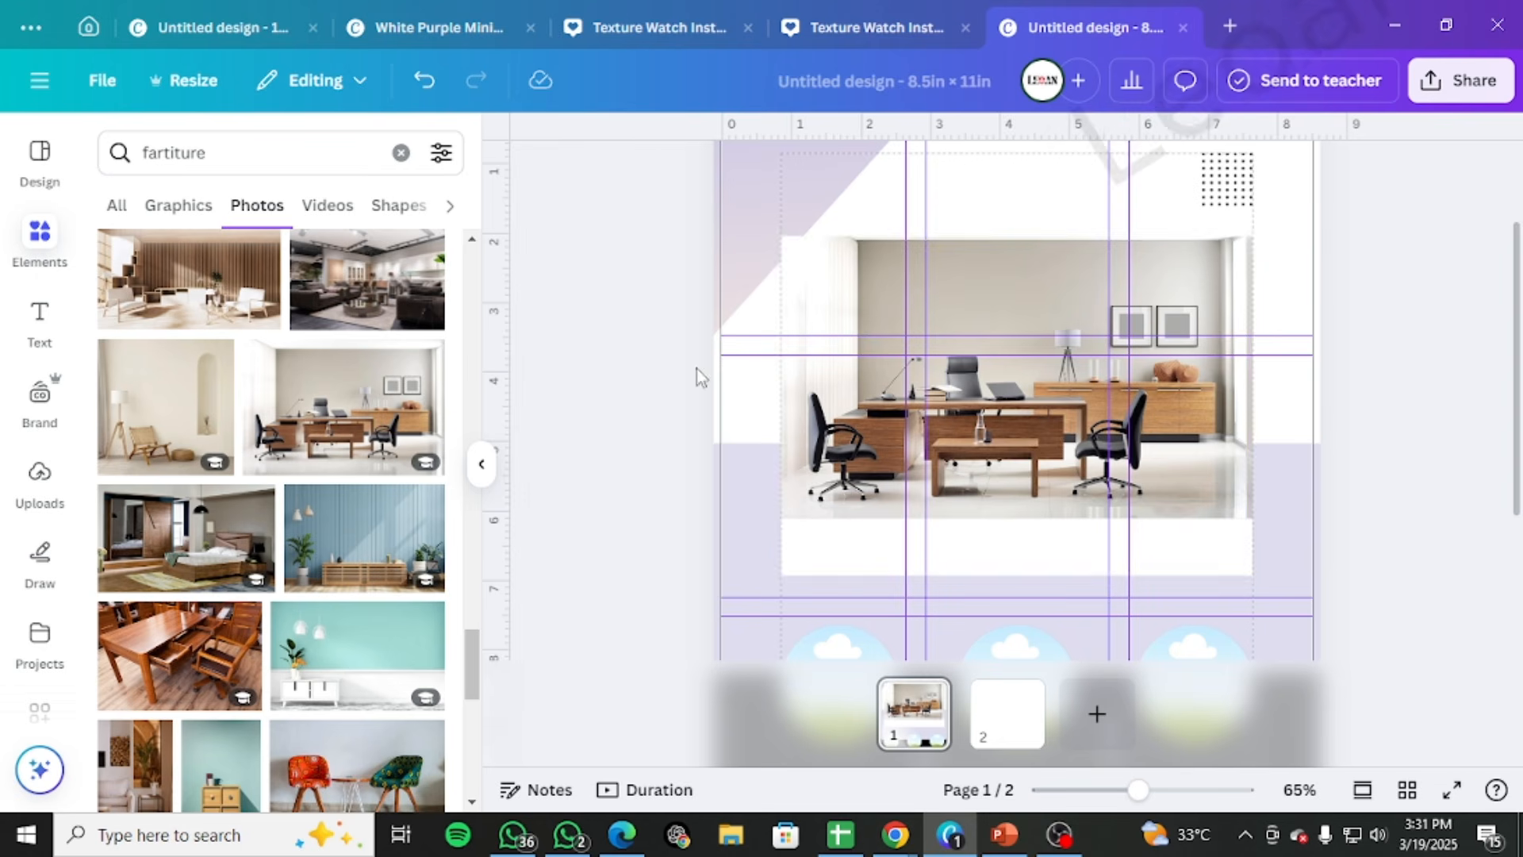
Try the photo of the blue sofa against a navy wall in the large frame
scroll(423, 562, "down", 5)
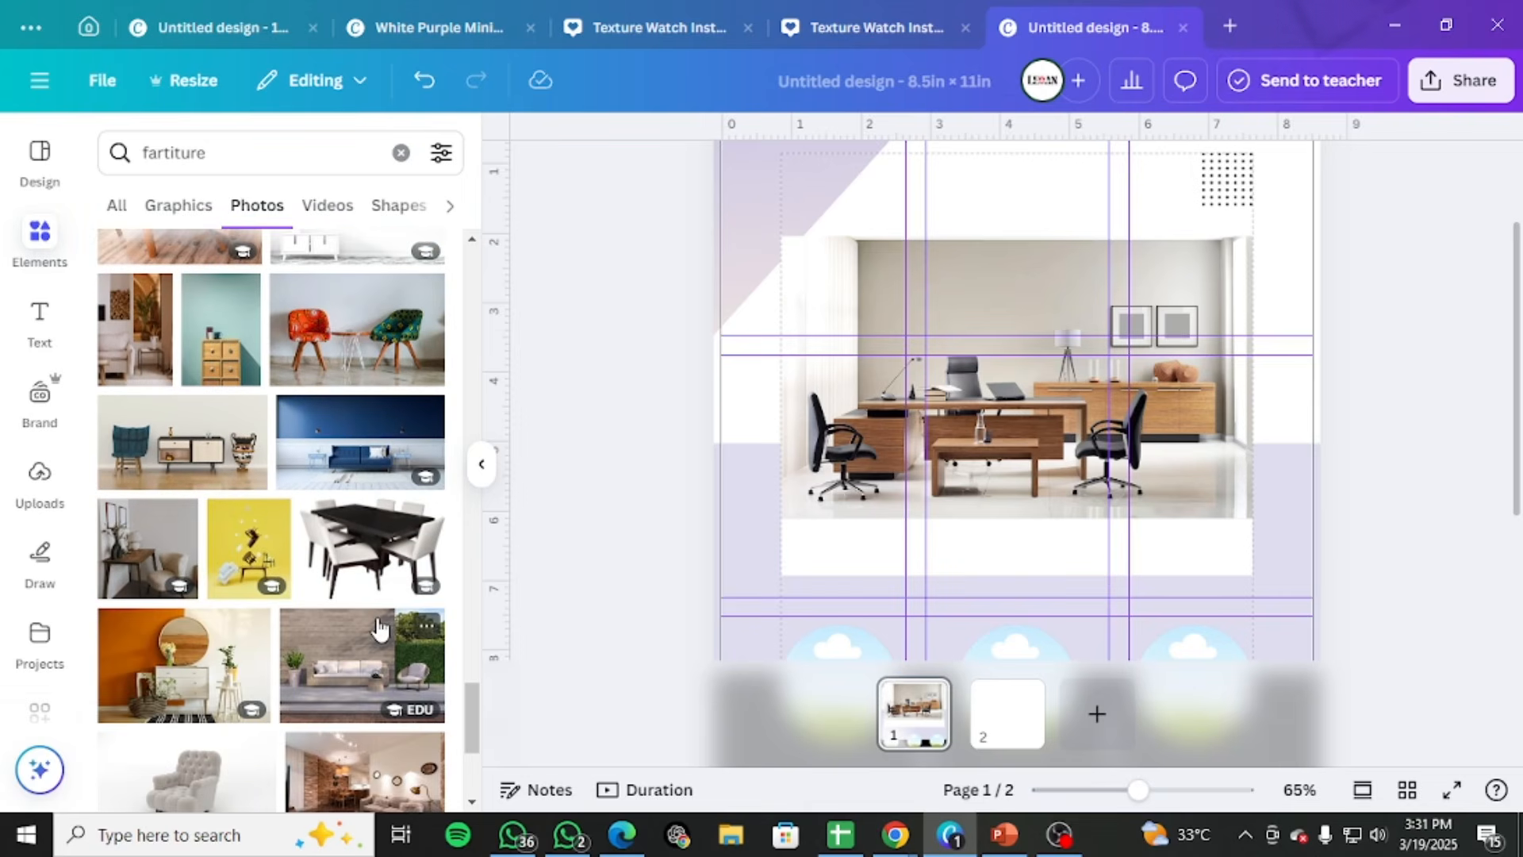
left_click_drag(361, 452, 1102, 440)
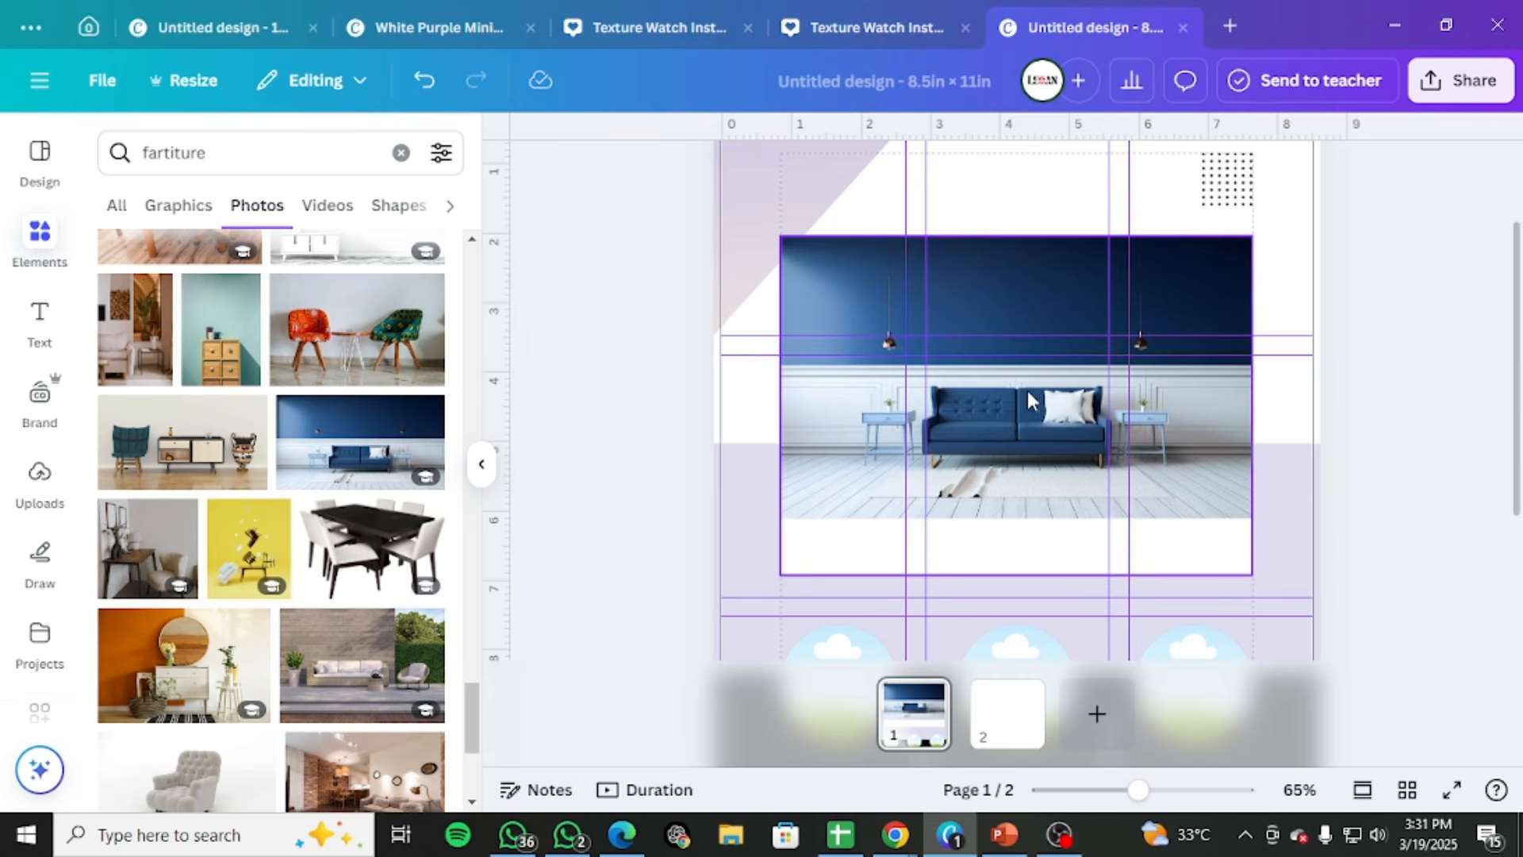
Find the photo of two brown wingback armchairs among the furniture results and fill the large frame with it
scroll(284, 580, "down", 1)
scroll(286, 621, "down", 4)
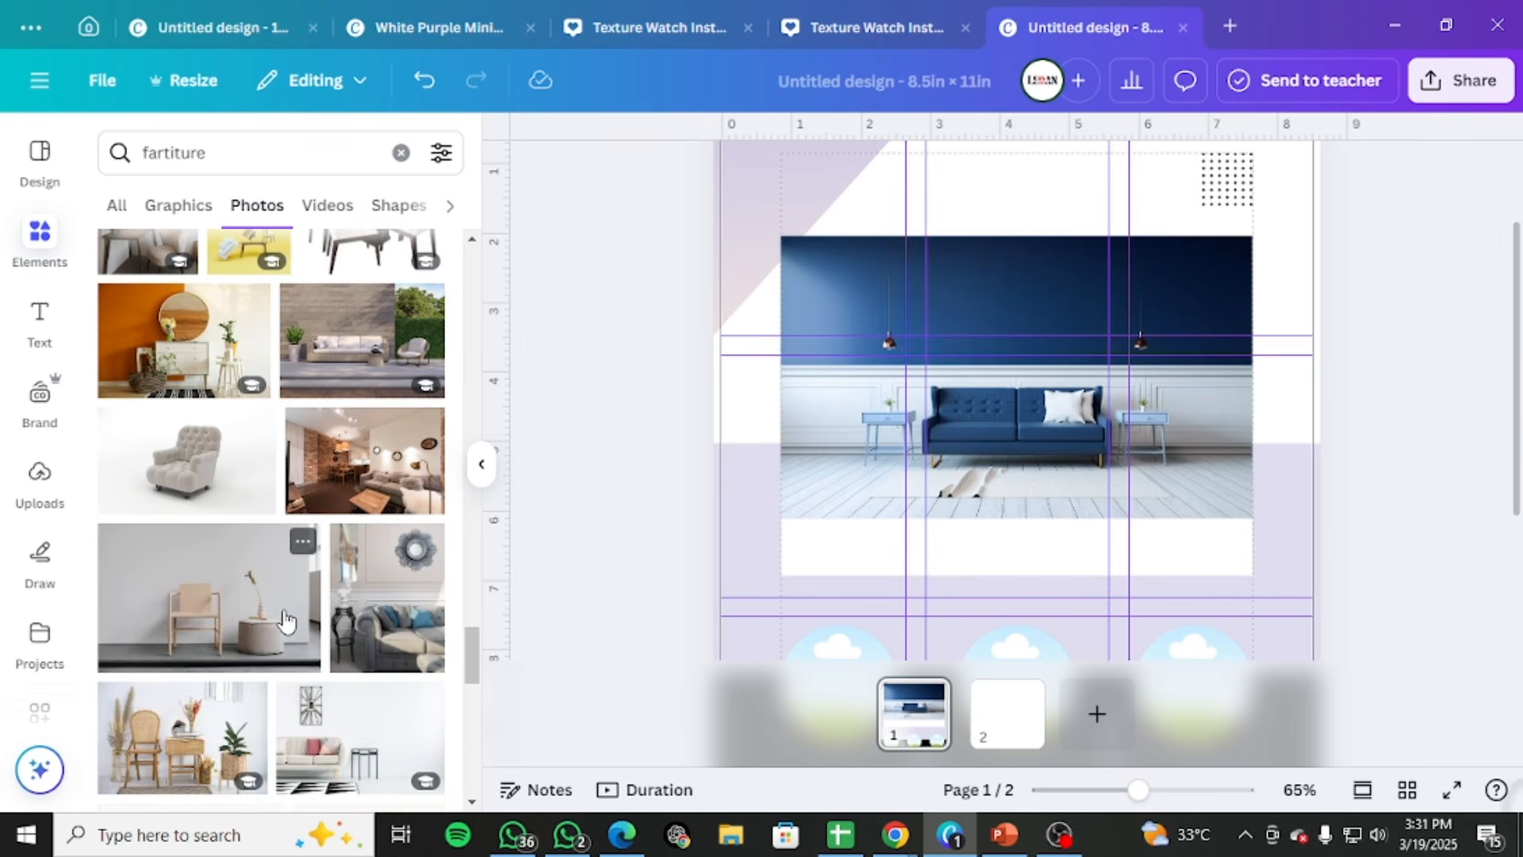
scroll(288, 623, "down", 3)
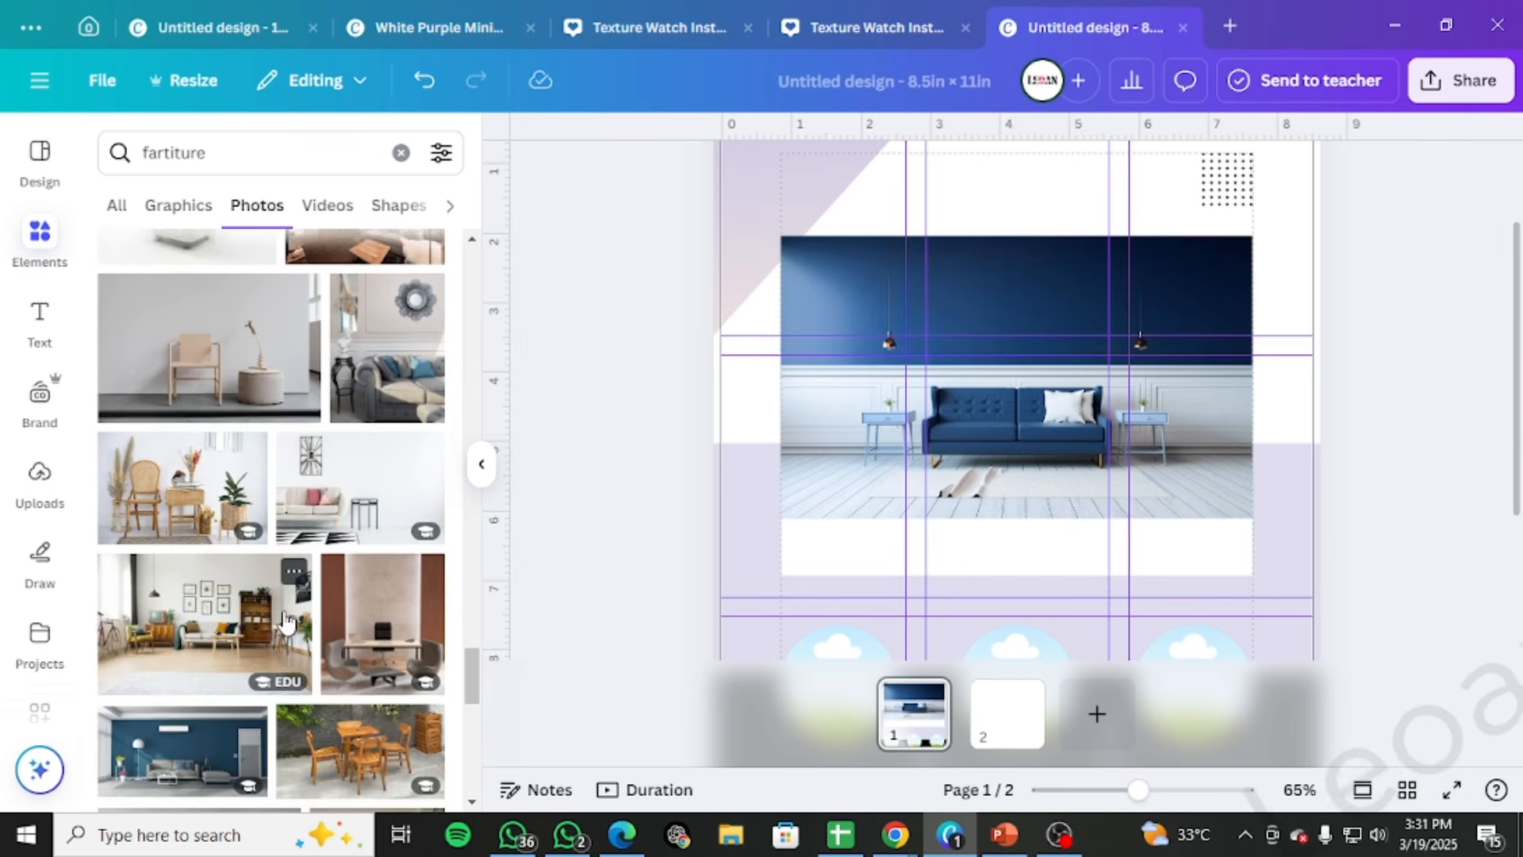
scroll(288, 623, "down", 3)
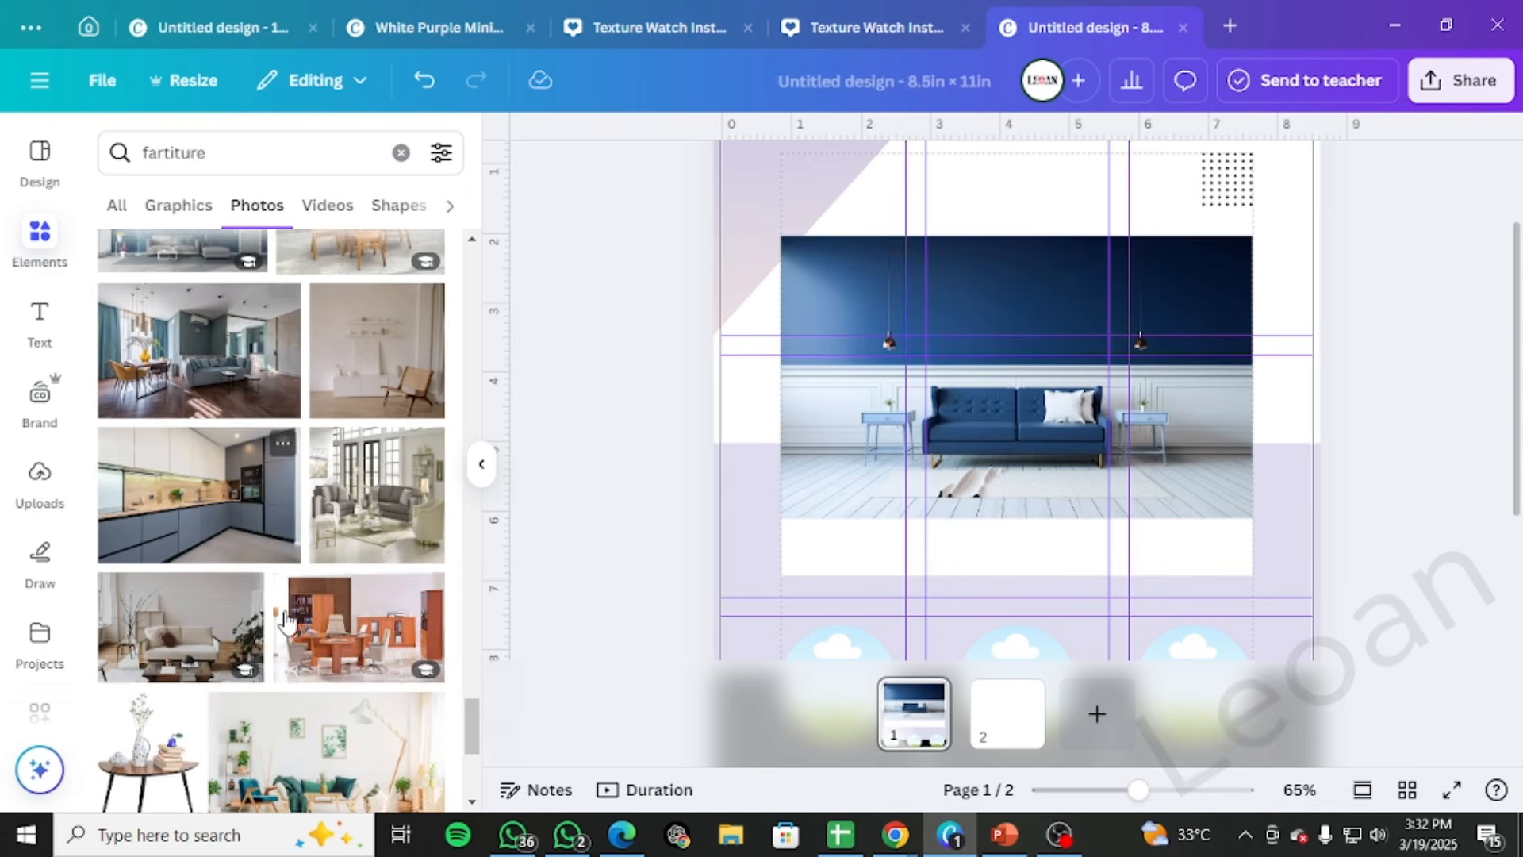
scroll(288, 622, "down", 3)
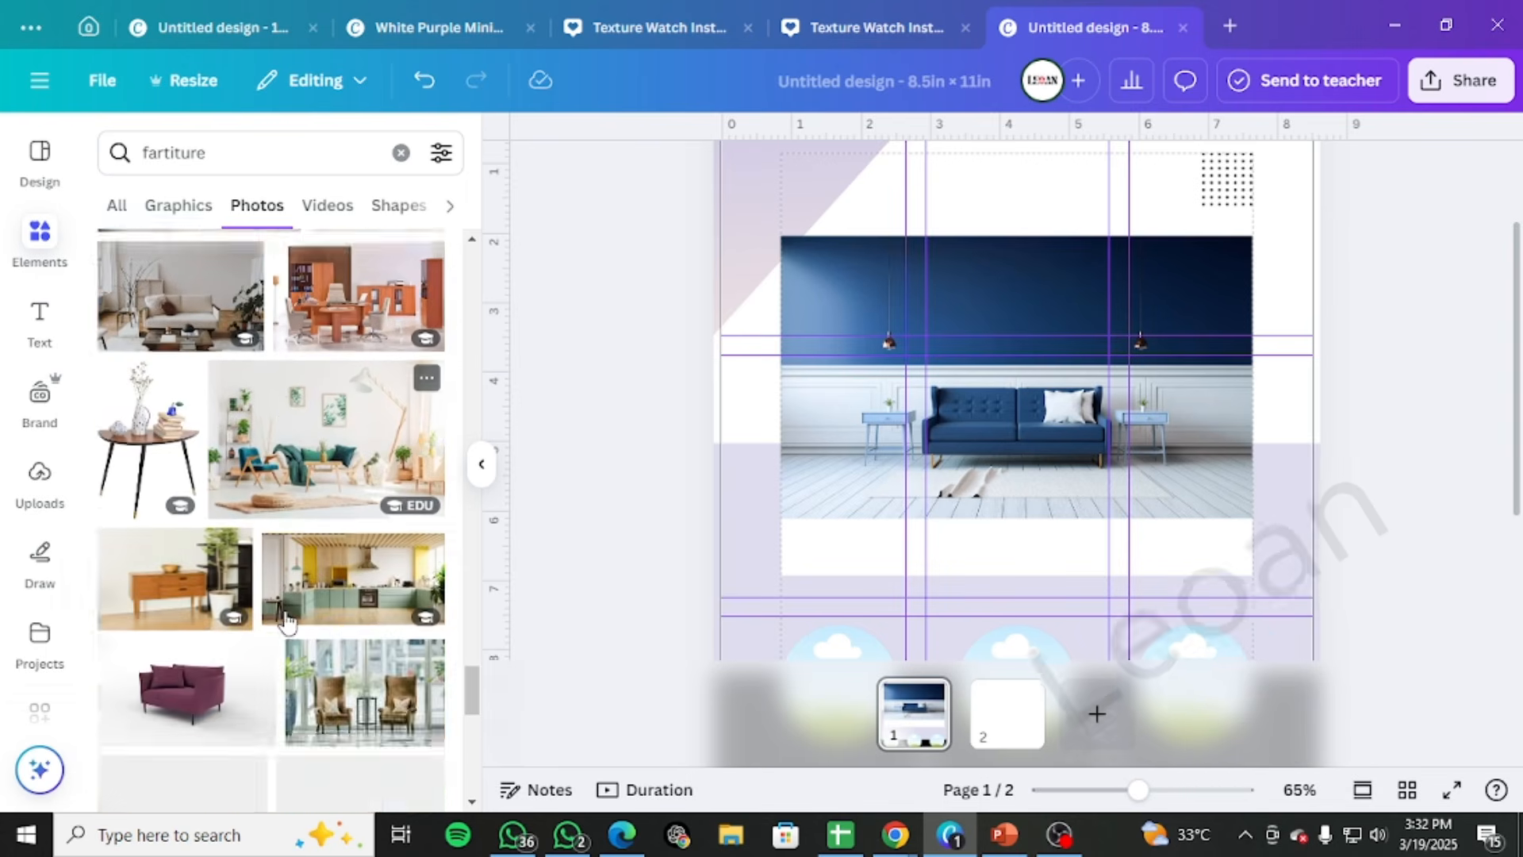
left_click_drag(288, 623, 1023, 556)
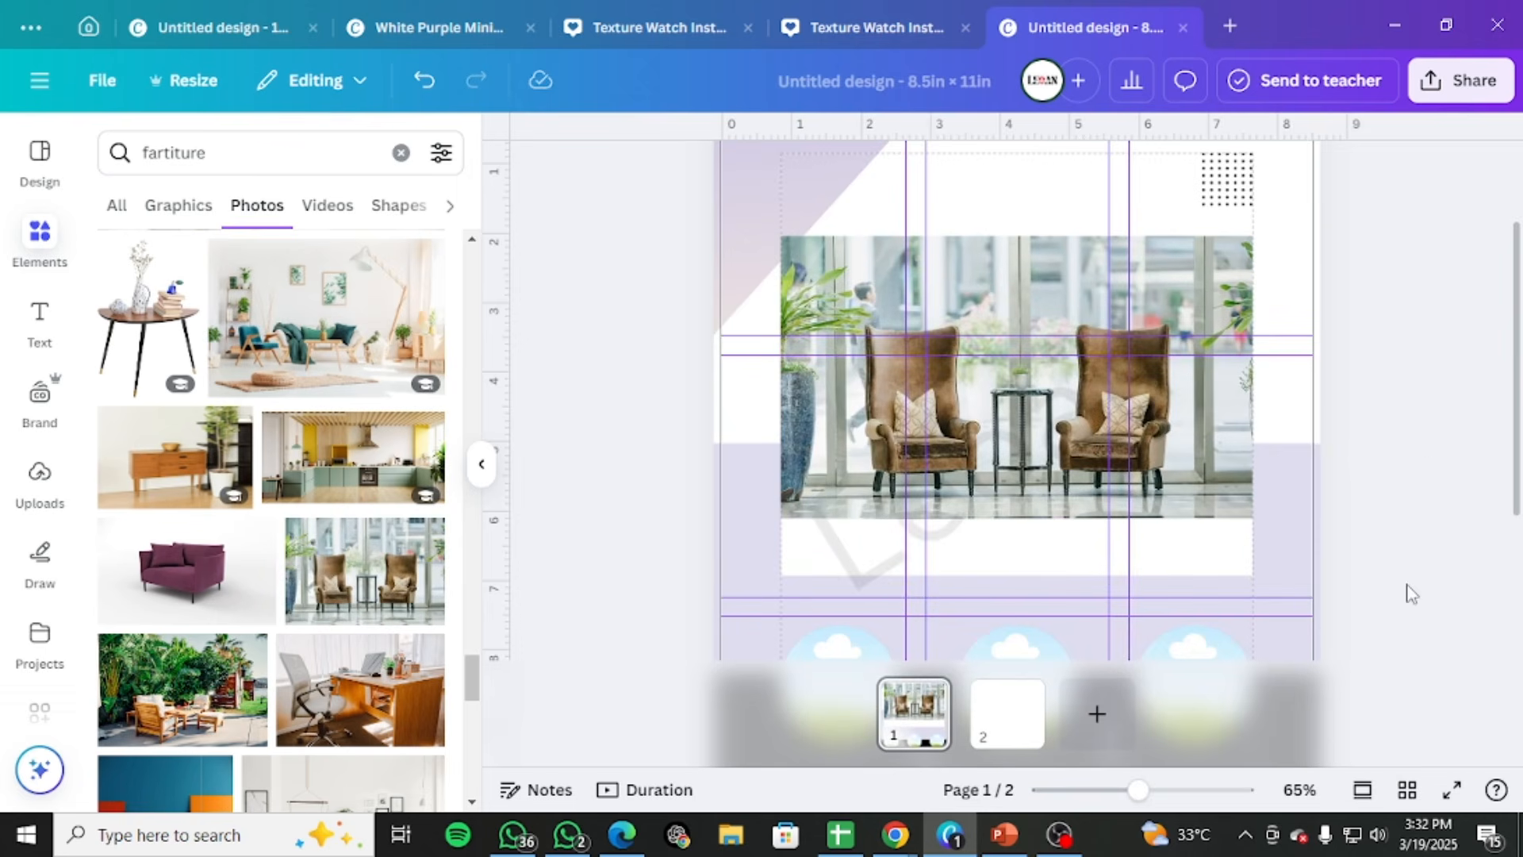
scroll(1502, 437, "up", 2)
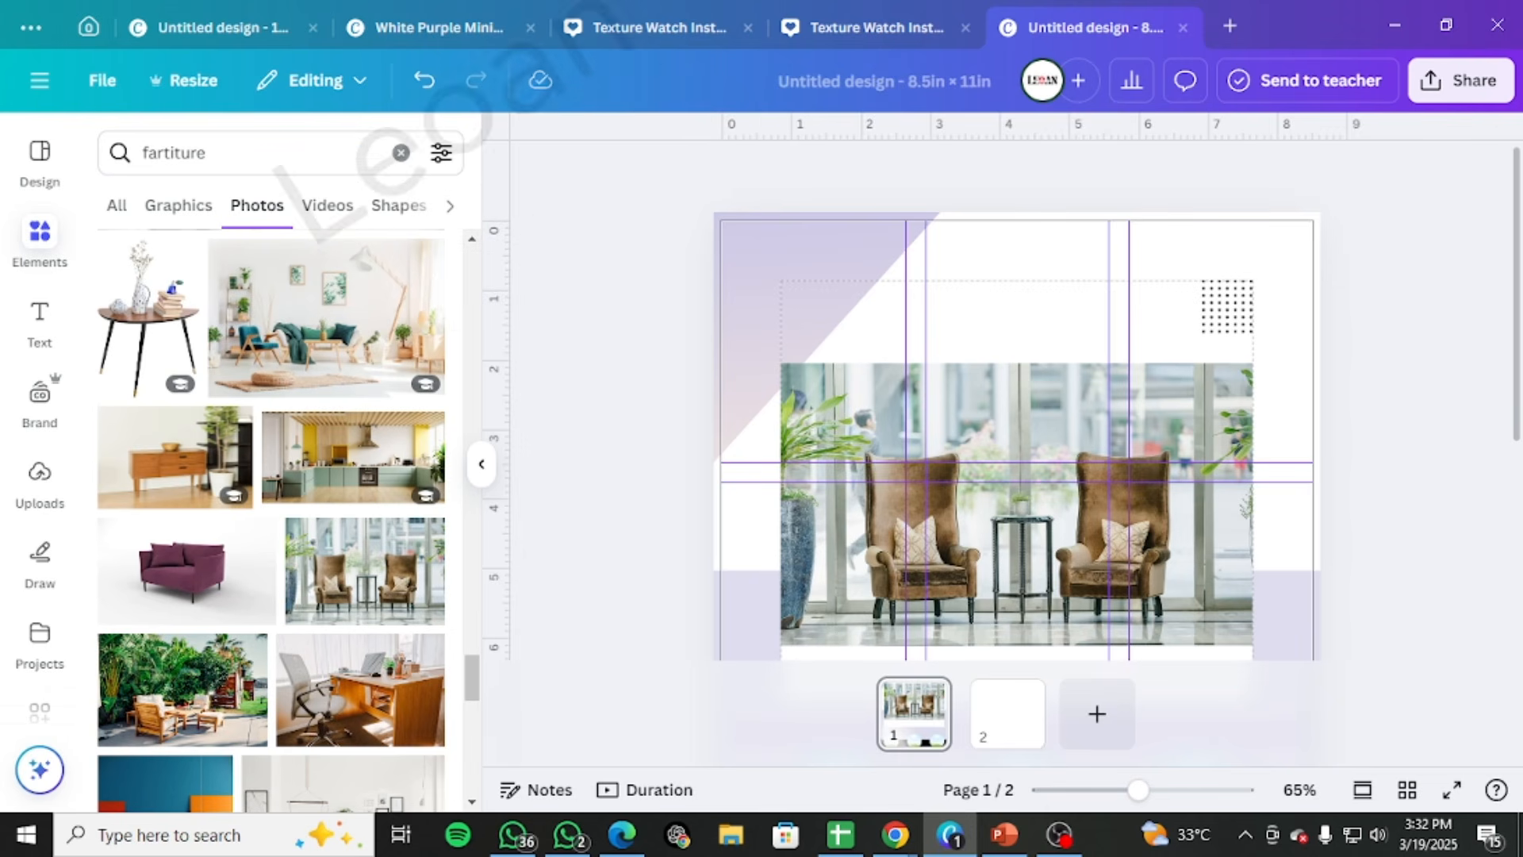
Switch to Chrome, shift the Freepik template window aside and bring up the HTML Color Picker page beside it
left_click_drag(1522, 124, 741, 121)
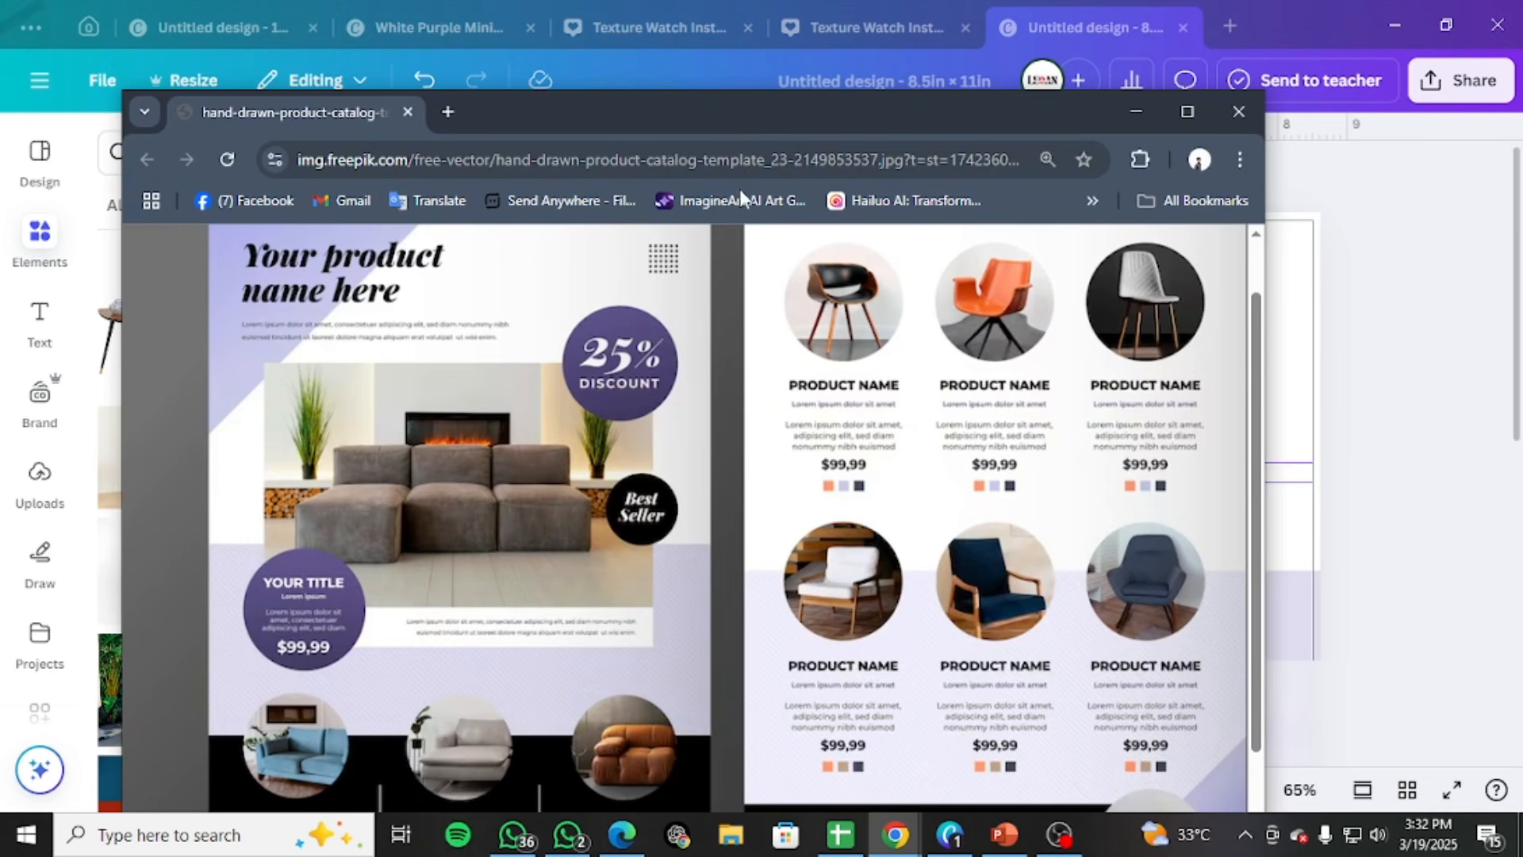
left_click_drag(744, 135, 659, 115)
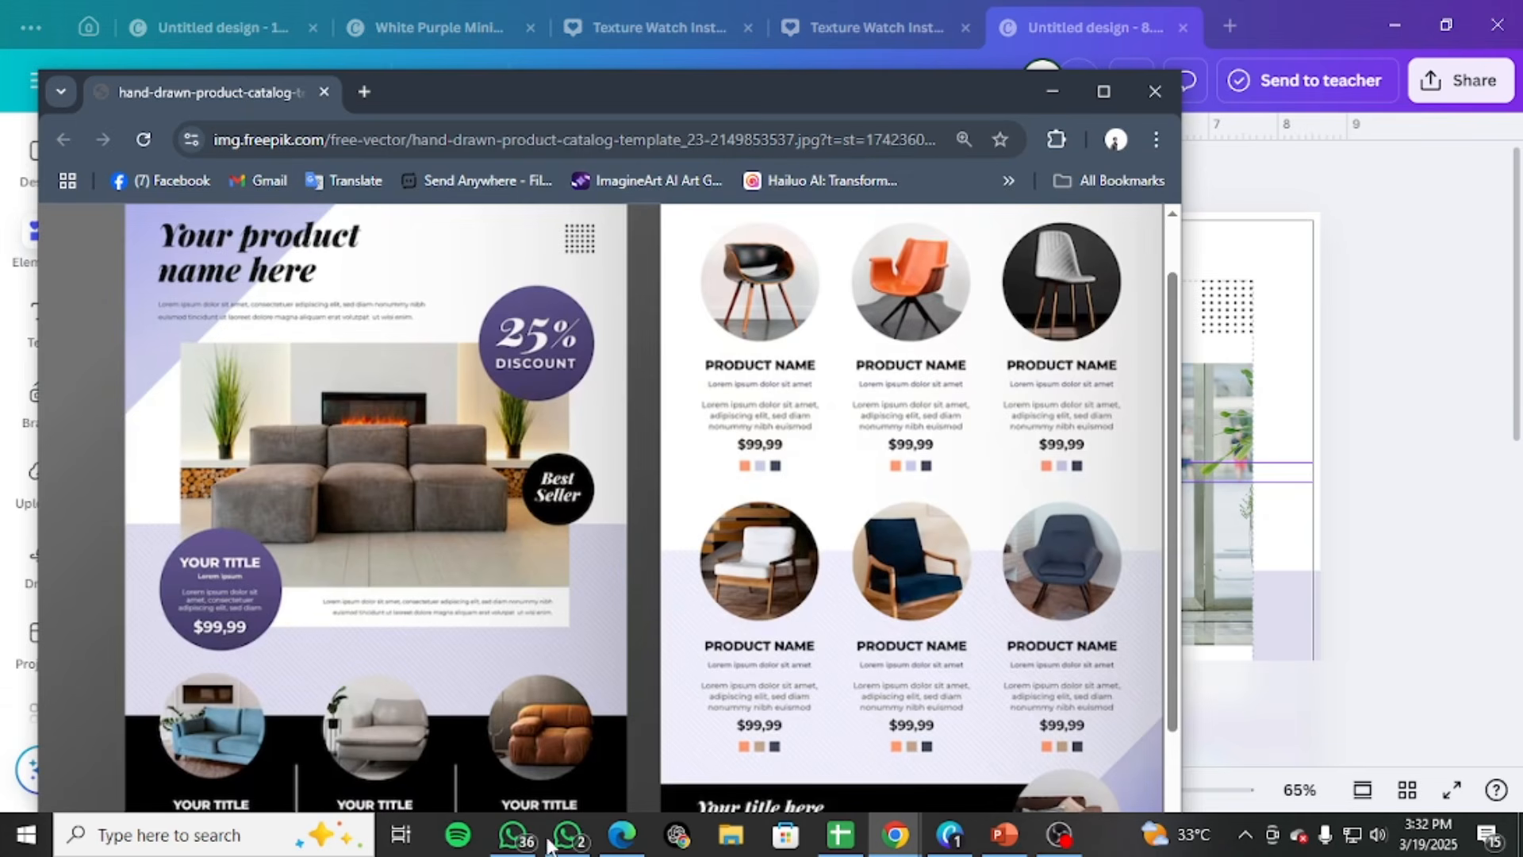
mouse_move(890, 848)
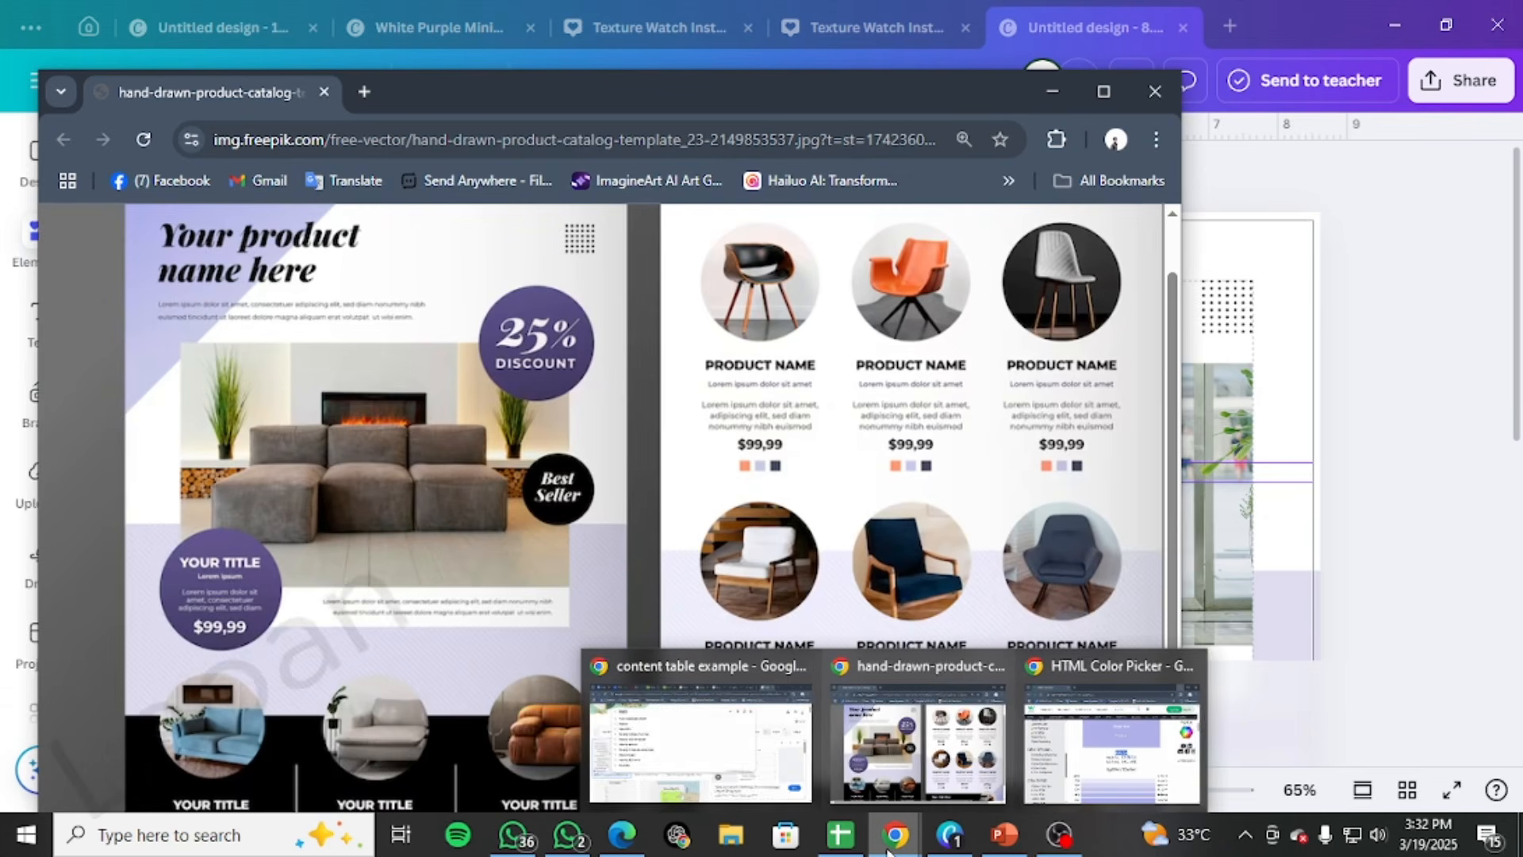
left_click(1110, 737)
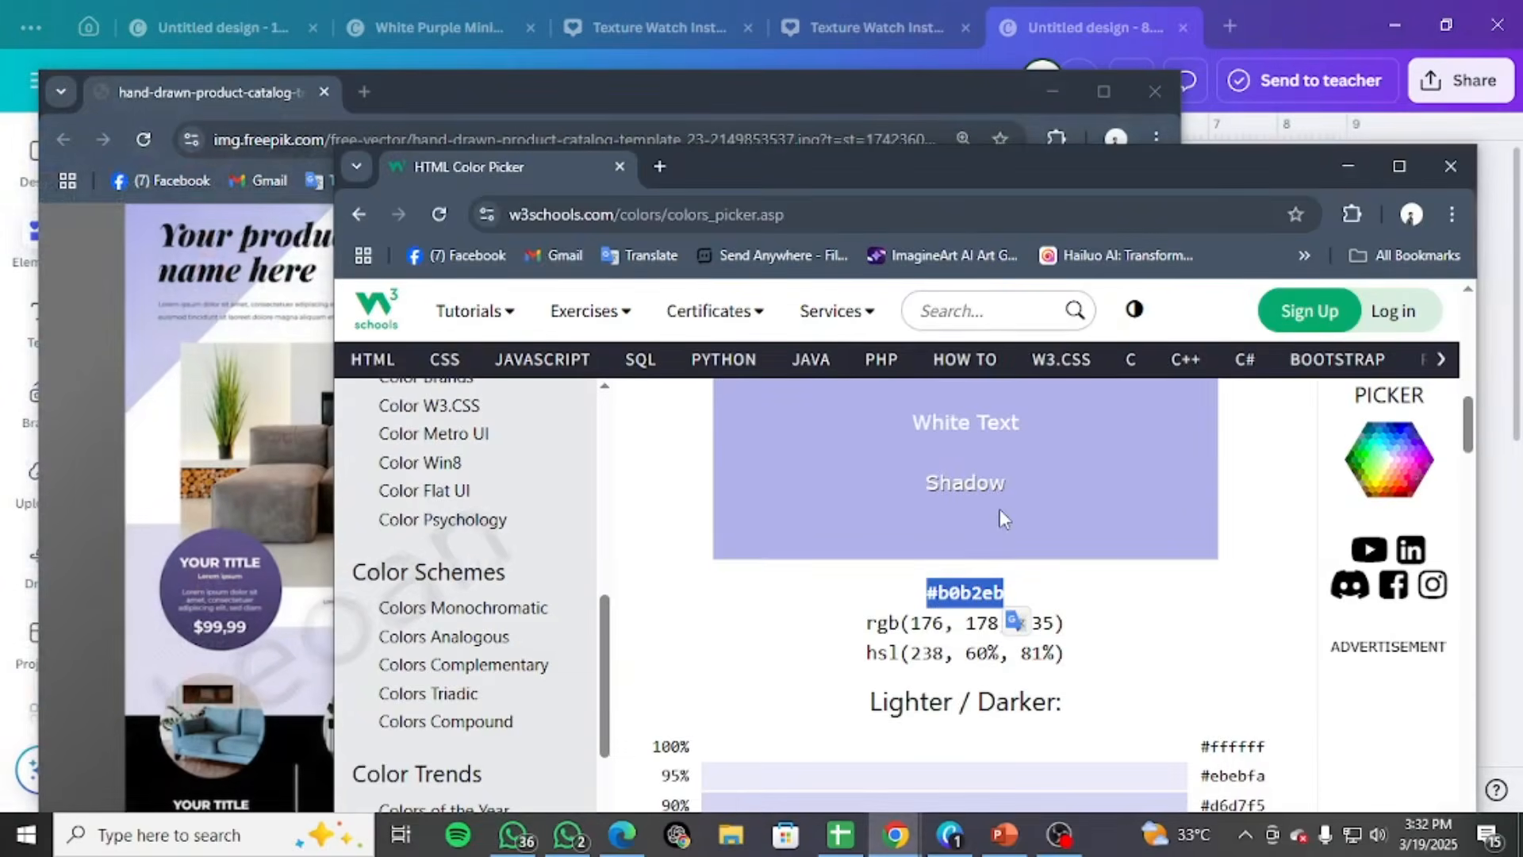
Sample the purple of the template's "YOUR TITLE" circle with the HTML5 color picker, copy hex code #60538b and return to the design
scroll(1001, 523, "down", 5)
scroll(1002, 537, "down", 5)
scroll(968, 603, "up", 8)
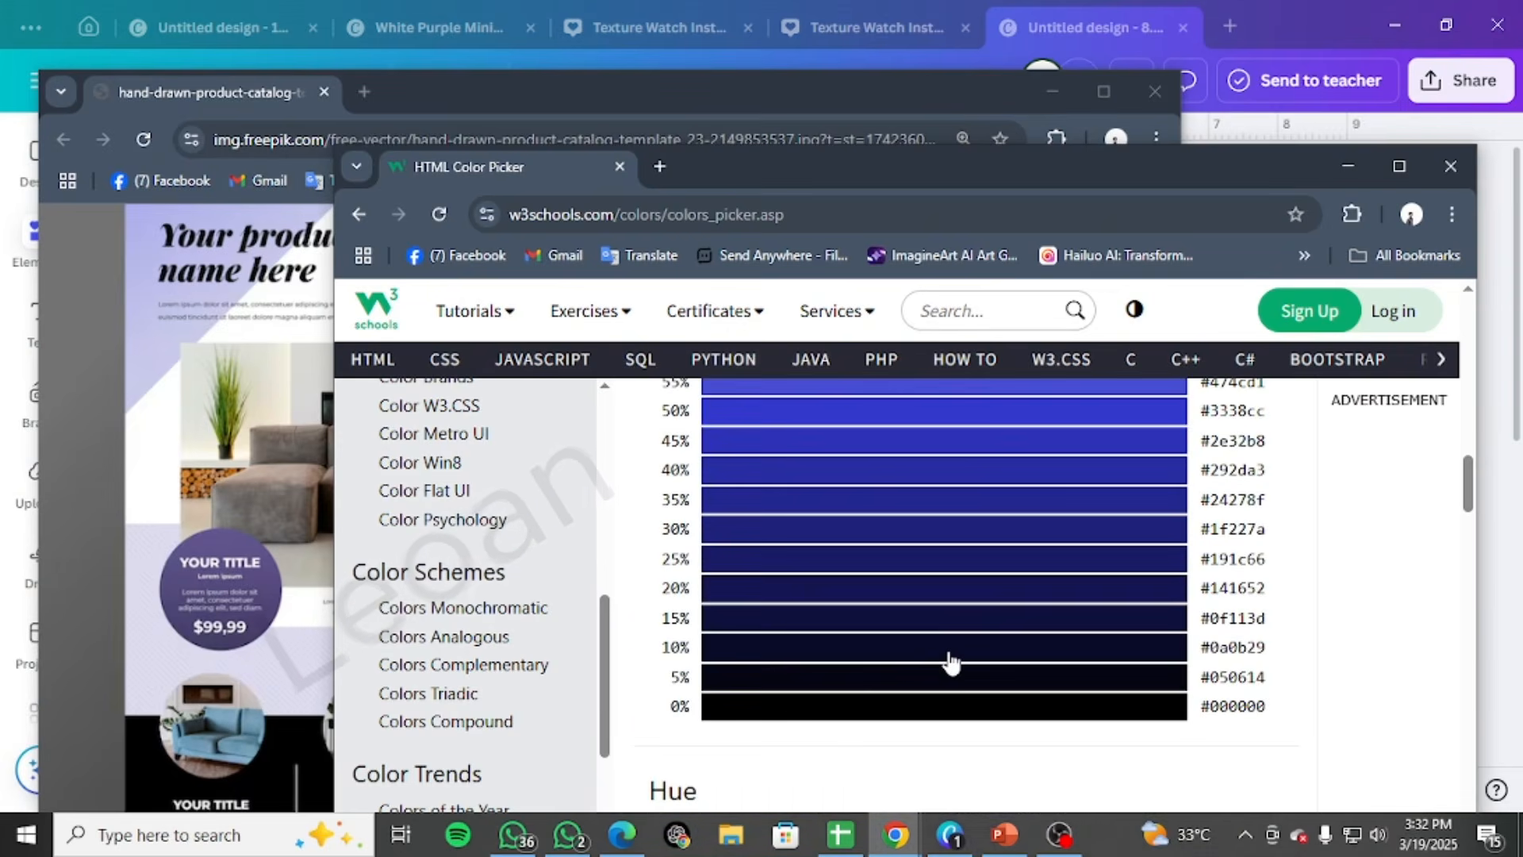
scroll(952, 665, "up", 5)
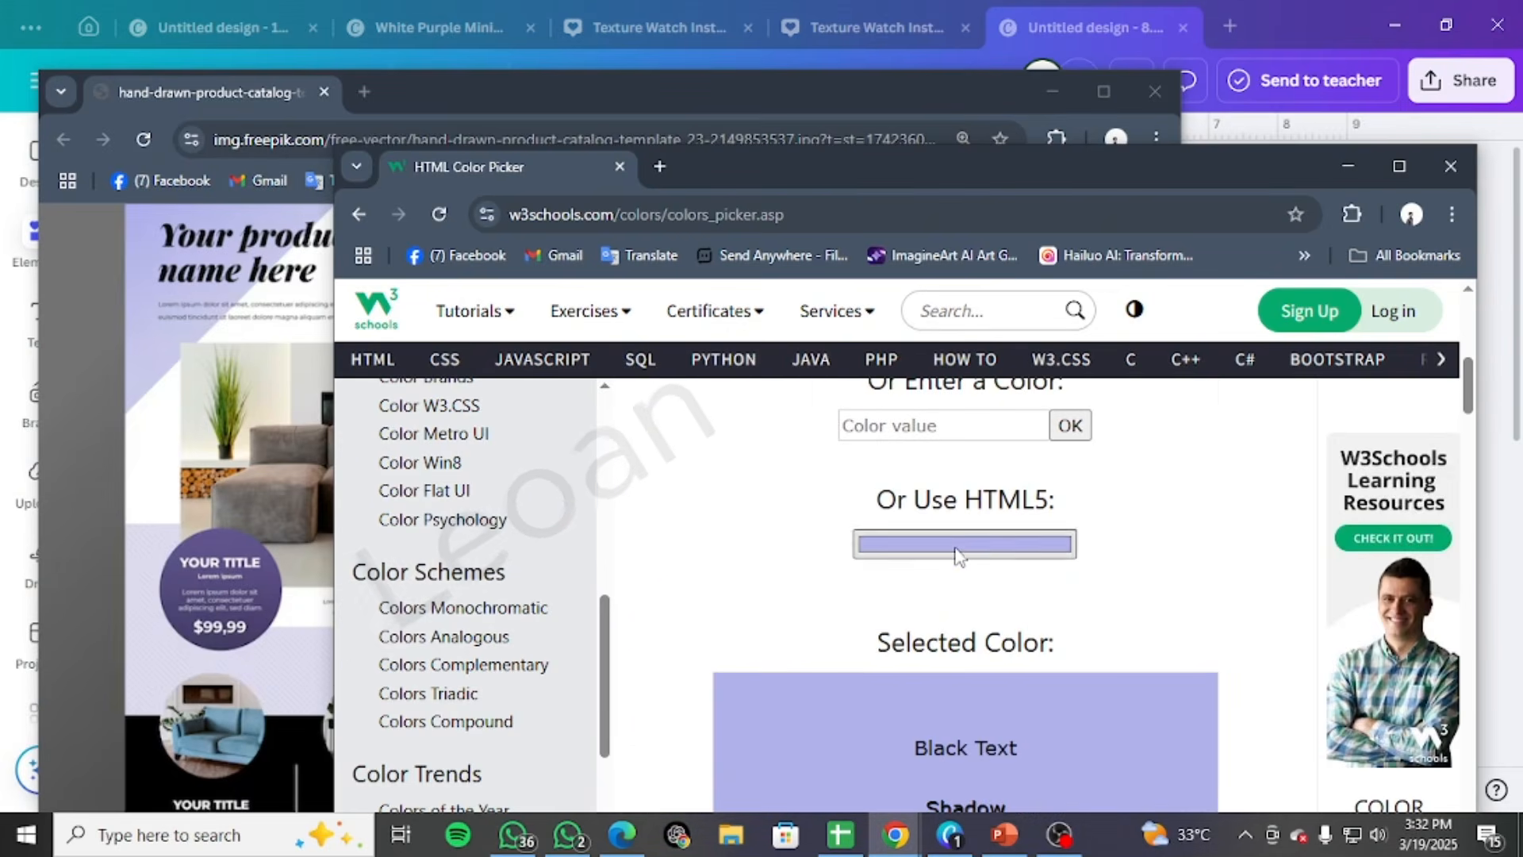
left_click(945, 547)
left_click(877, 429)
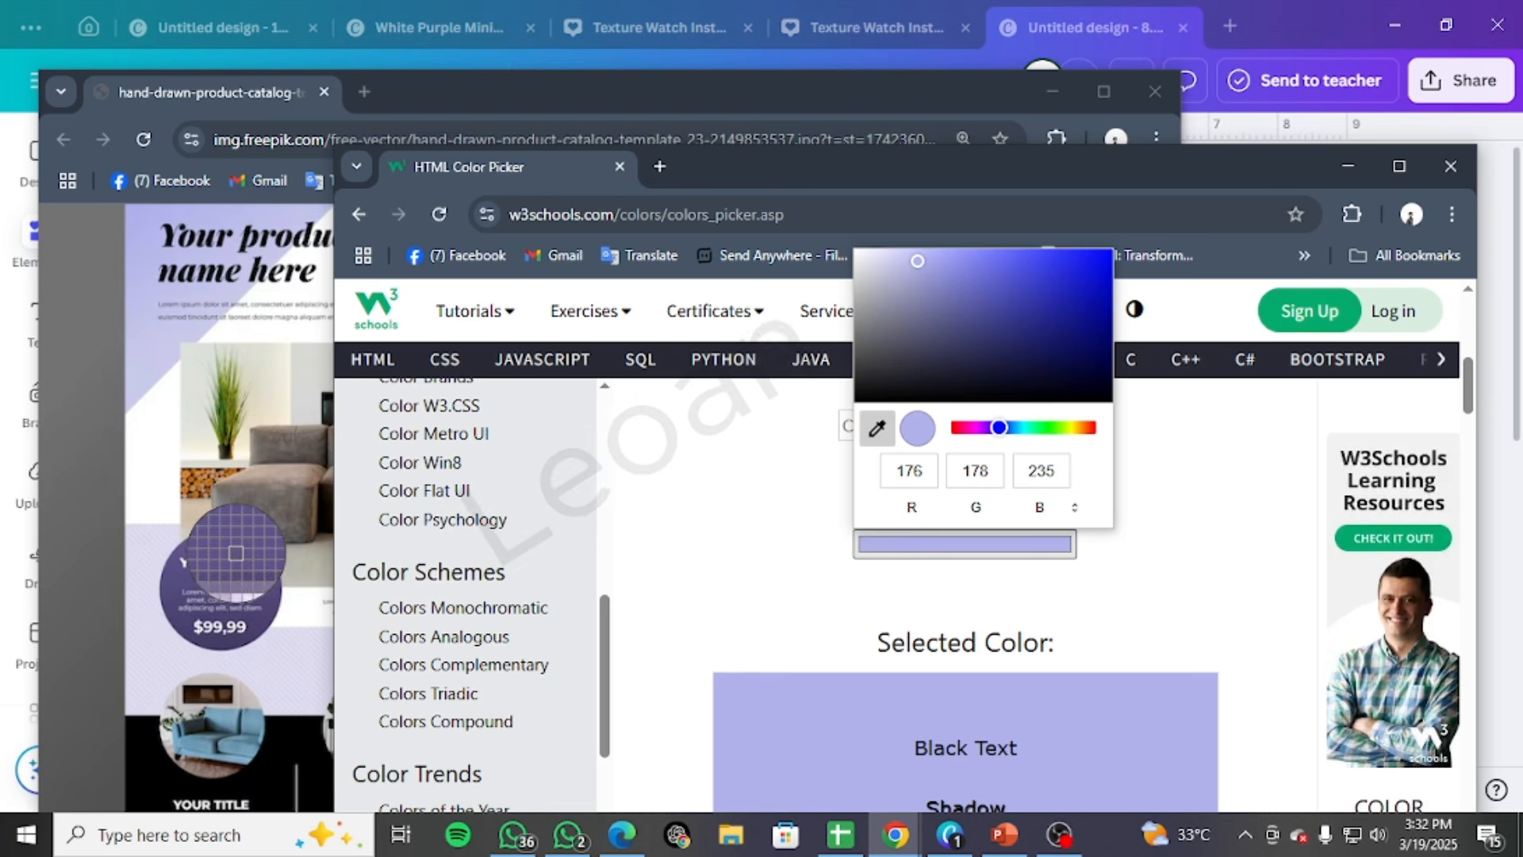
left_click(230, 549)
left_click(818, 526)
scroll(952, 619, "down", 8)
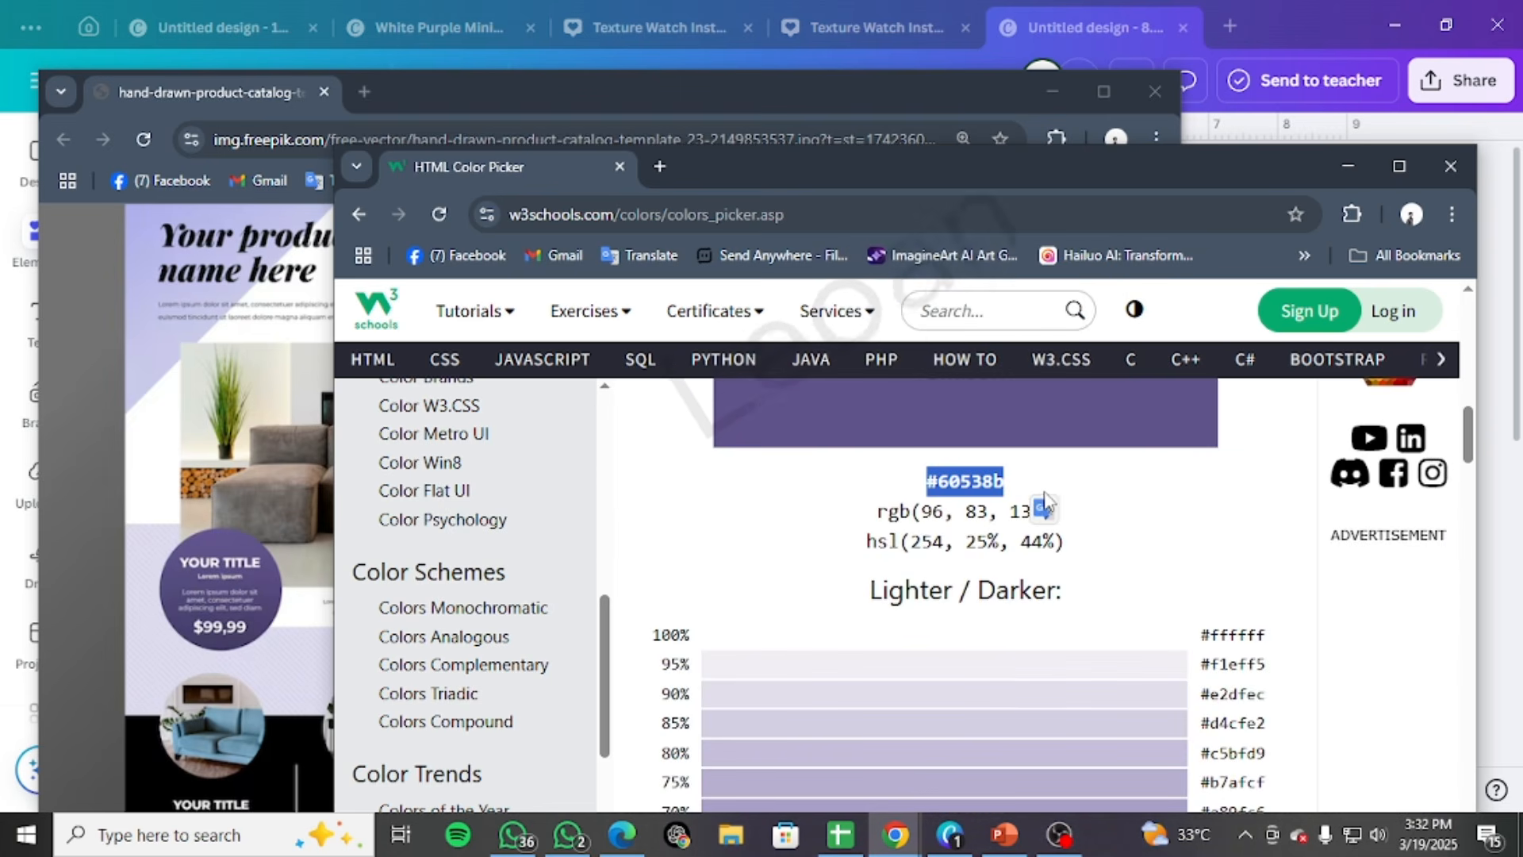
left_click(1348, 166)
left_click(1052, 92)
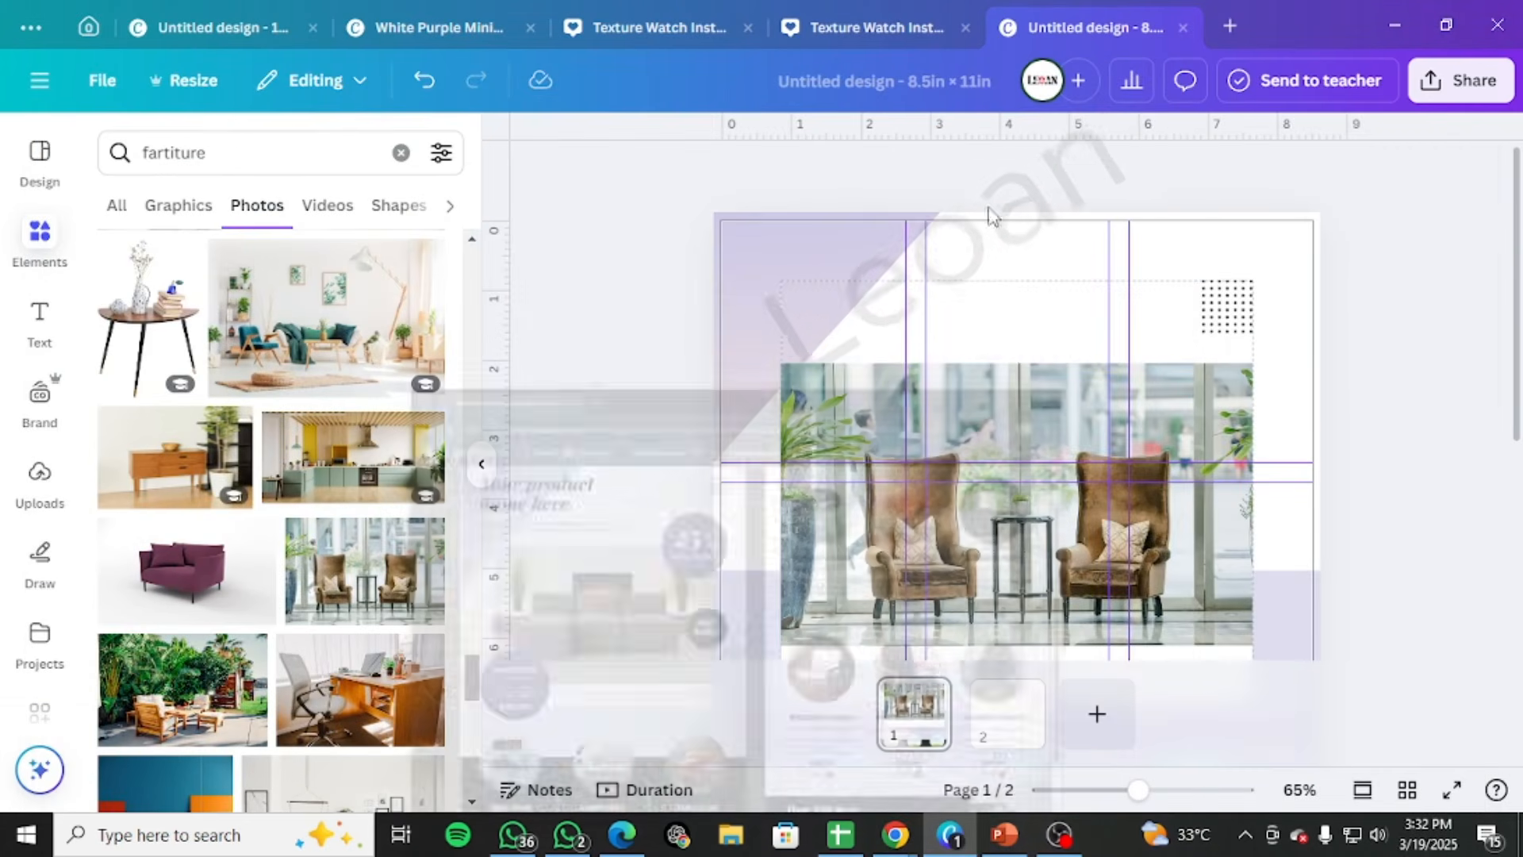
Reopen the Freepik template window and move it clear of the Canva design for reference
scroll(950, 698, "down", 3)
mouse_move(913, 836)
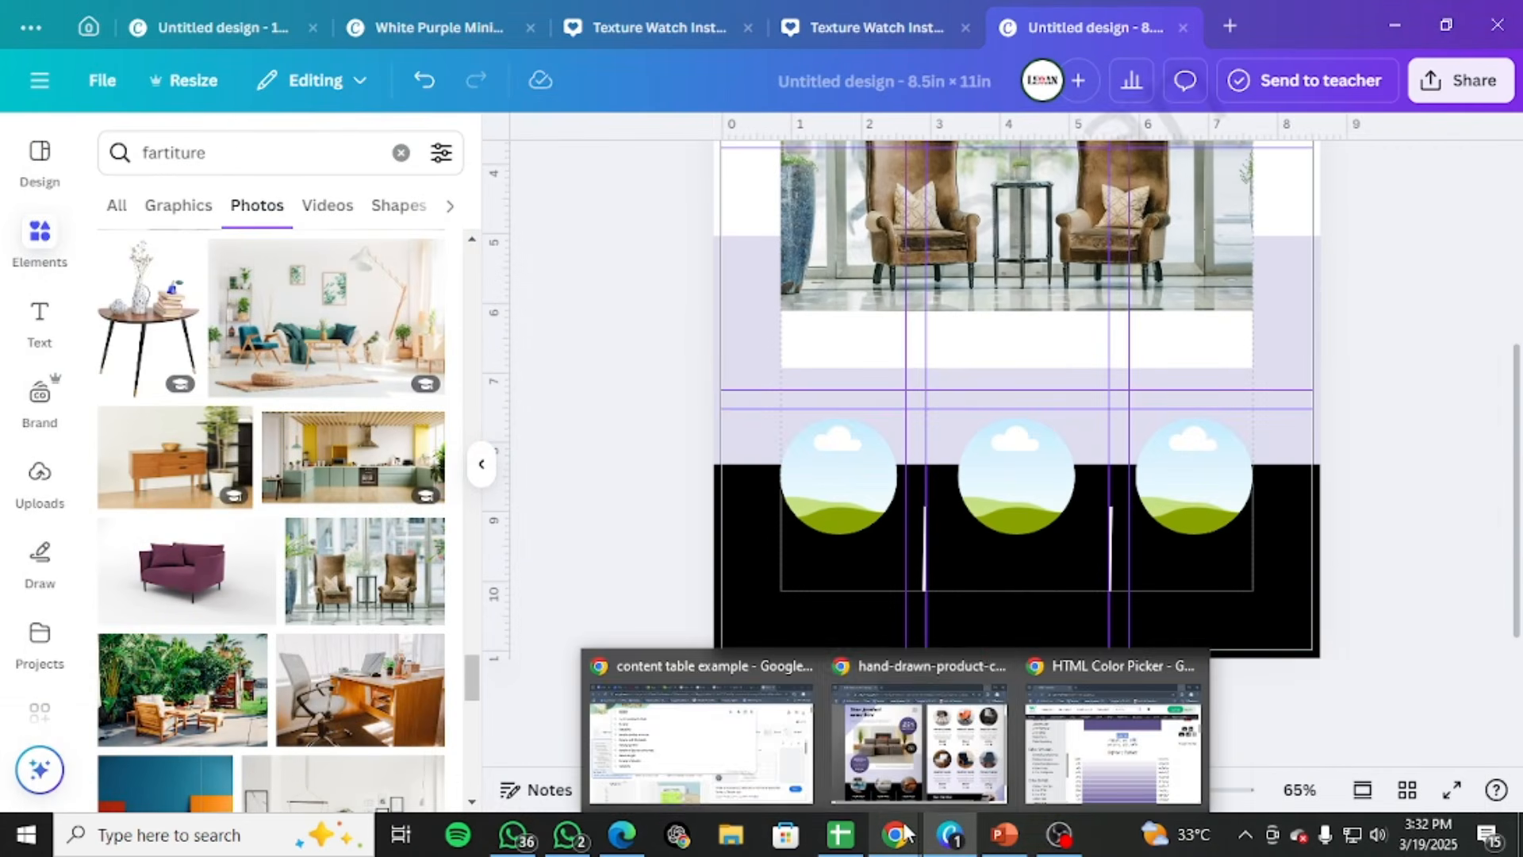
left_click(892, 750)
left_click(810, 78)
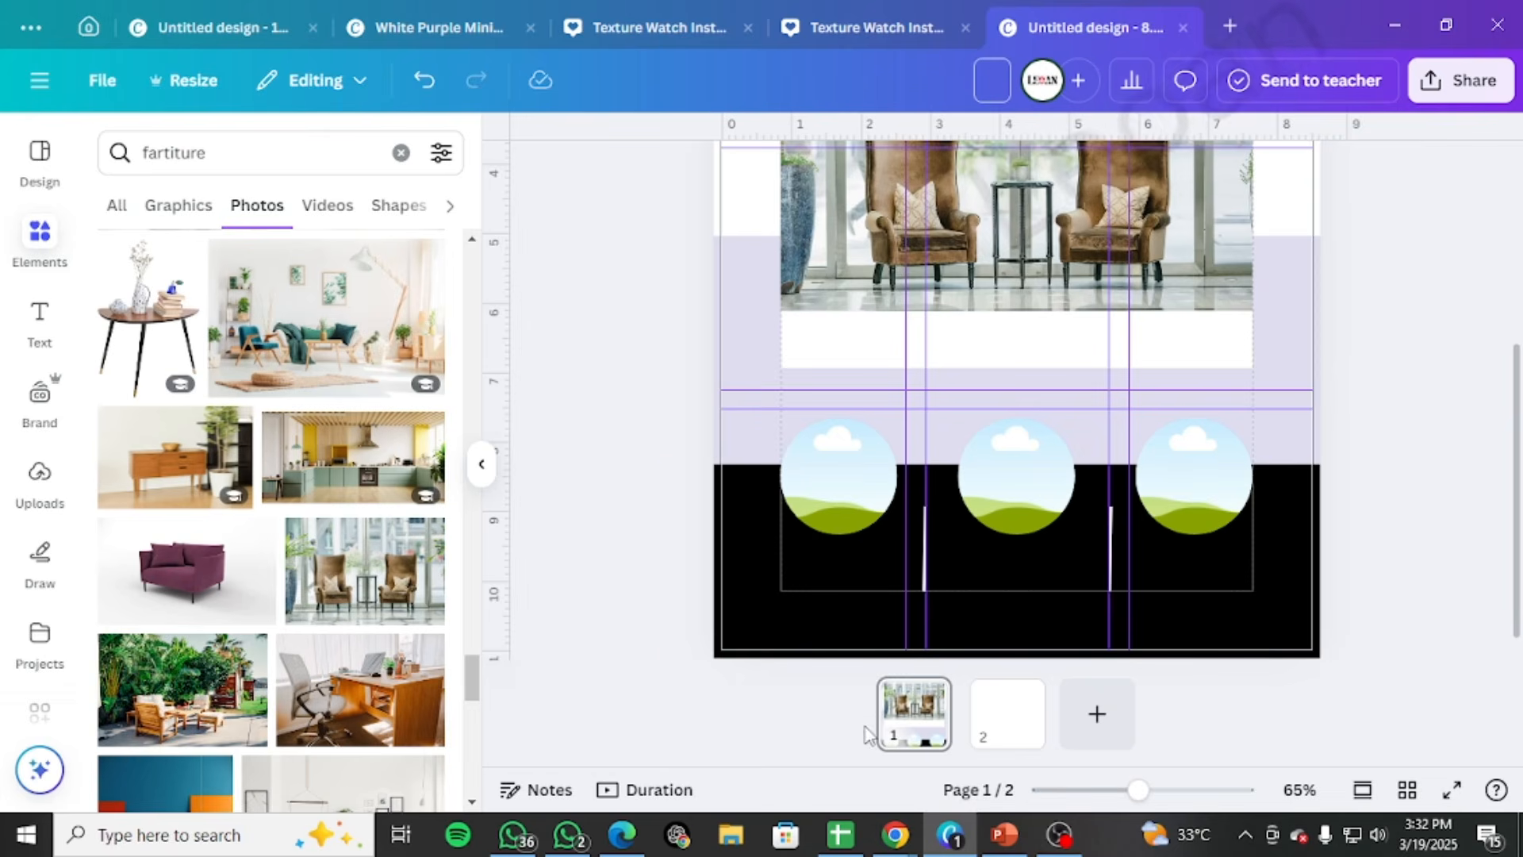
mouse_move(895, 834)
left_click(921, 730)
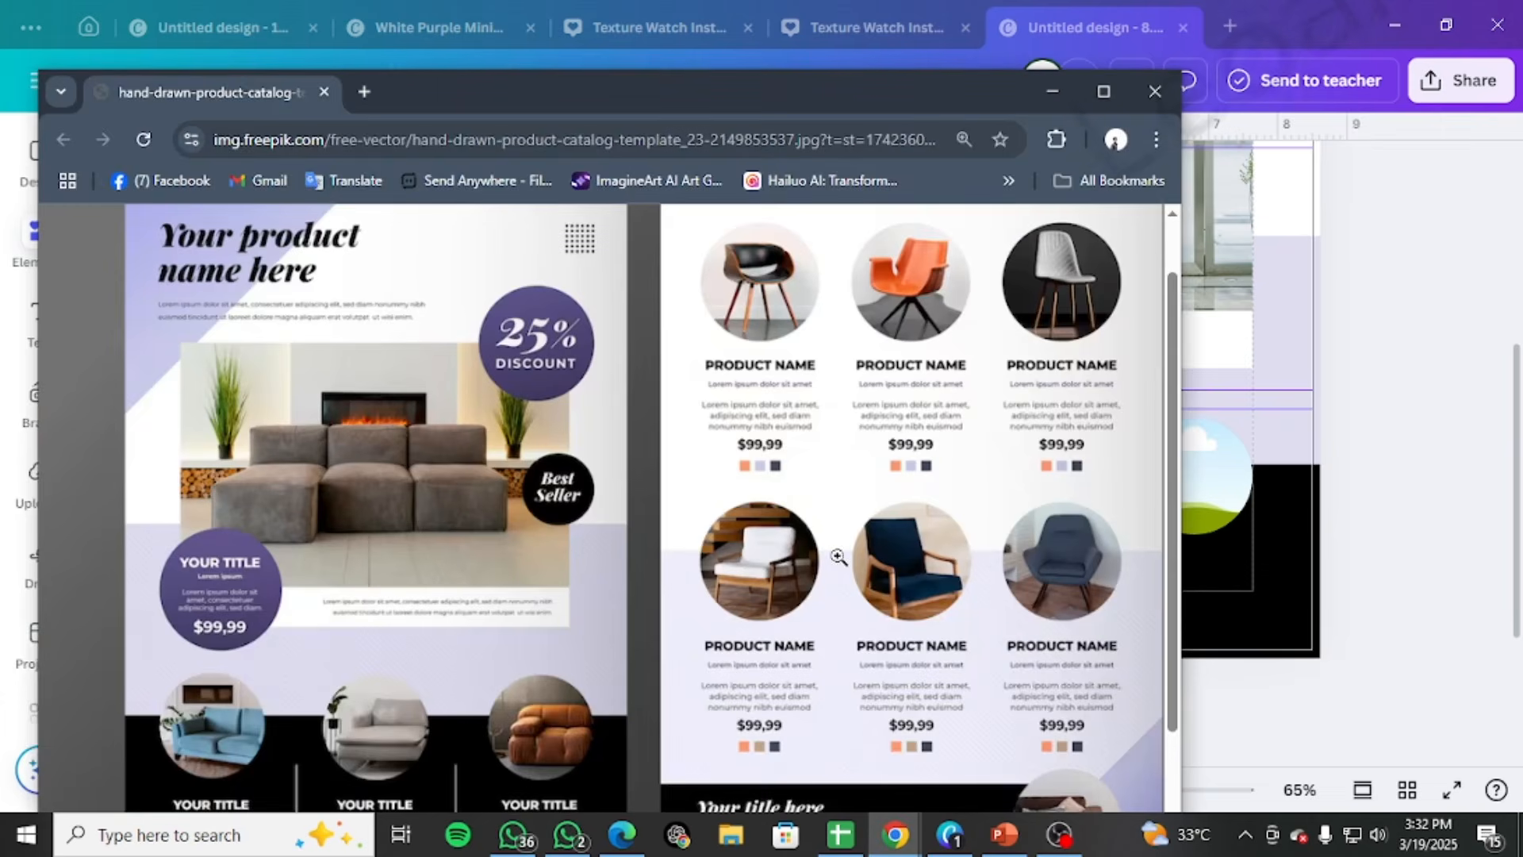
left_click_drag(772, 92, 1522, 278)
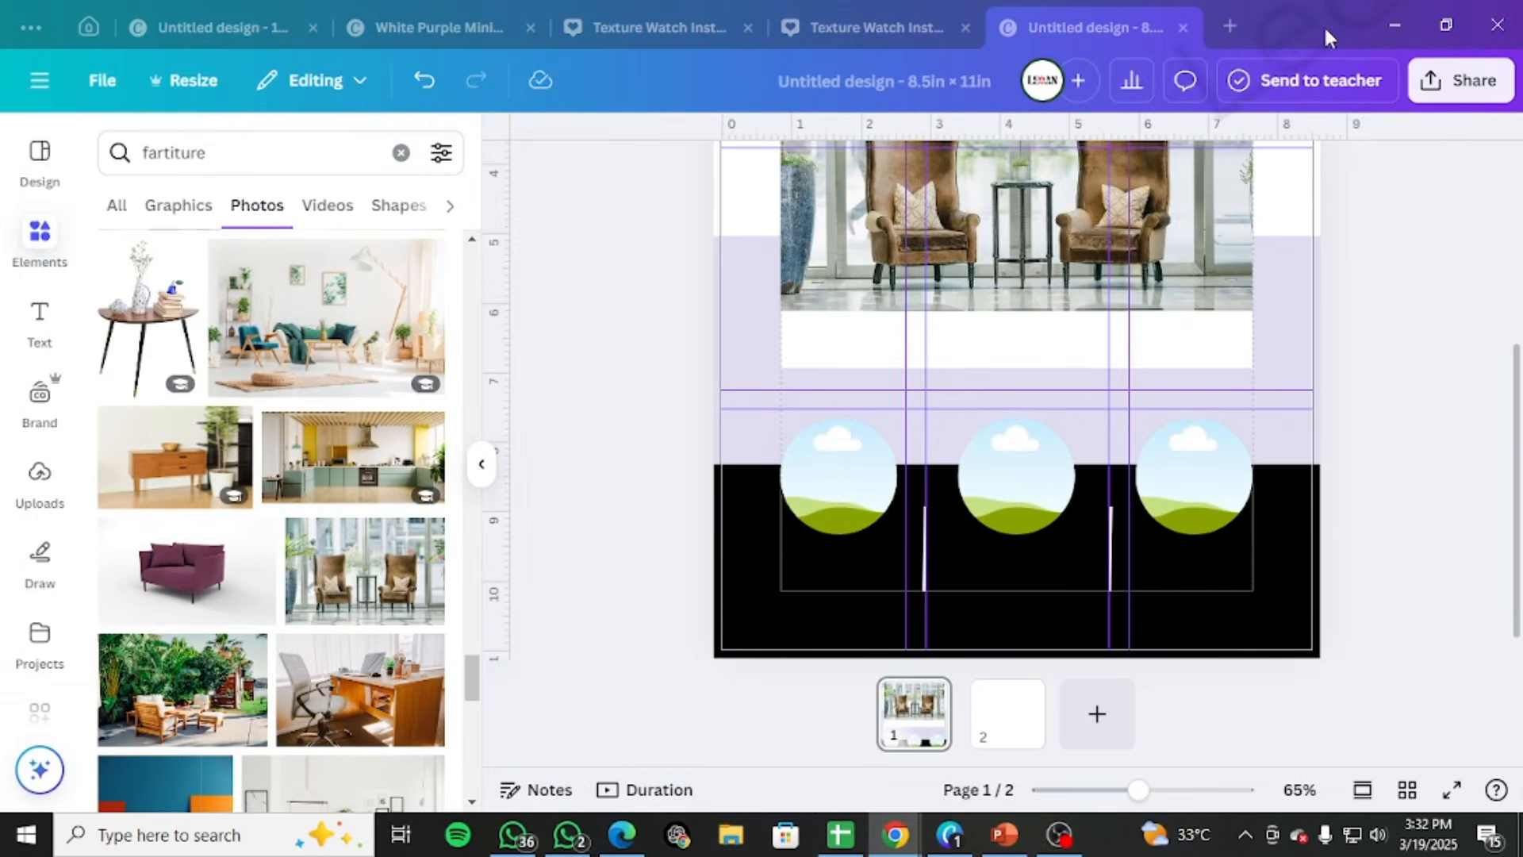
left_click(826, 79)
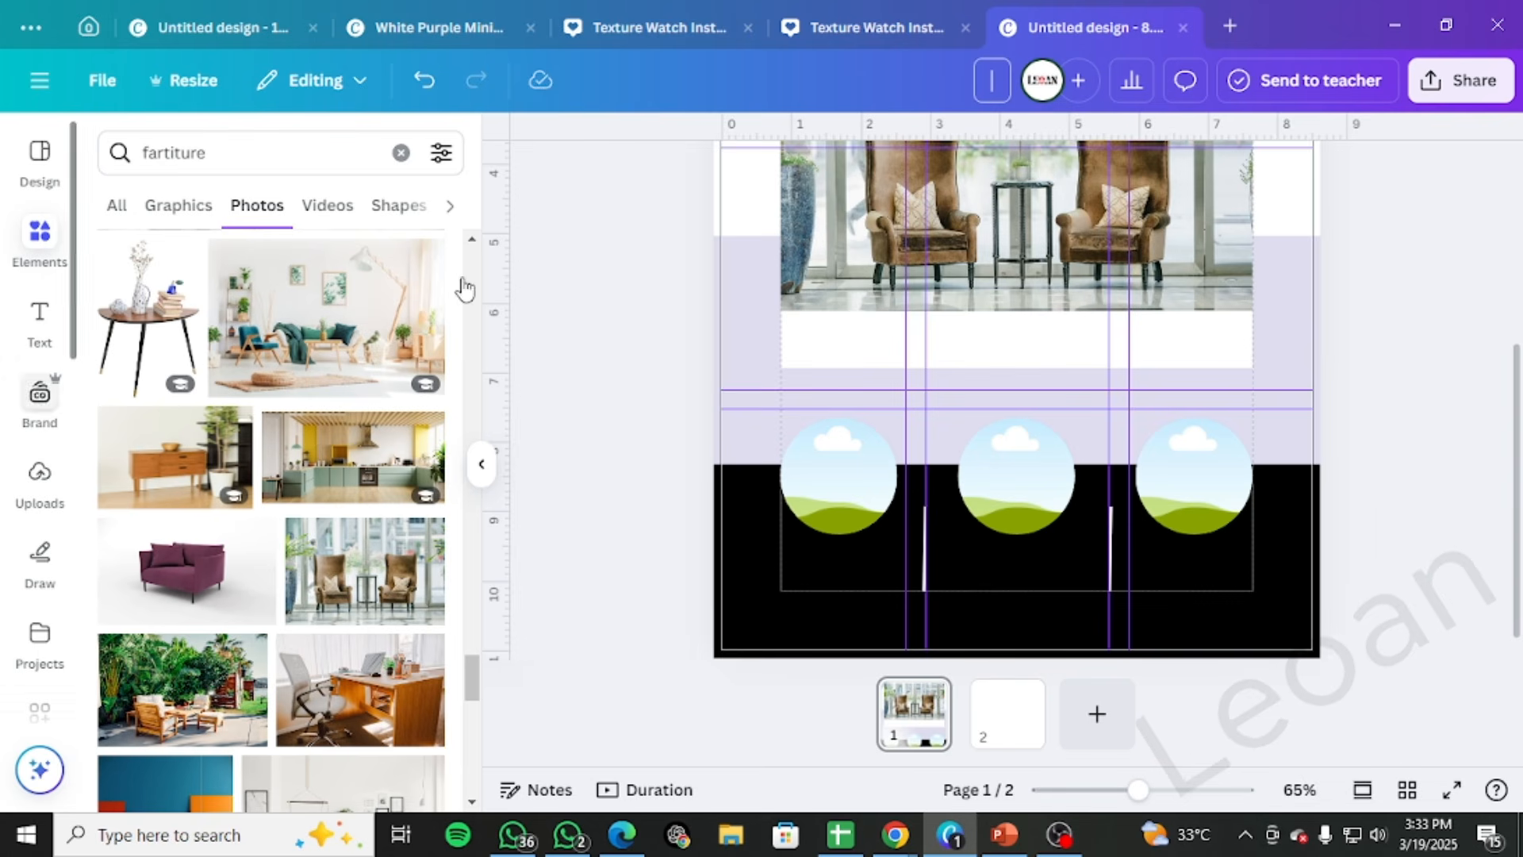
left_click(603, 270)
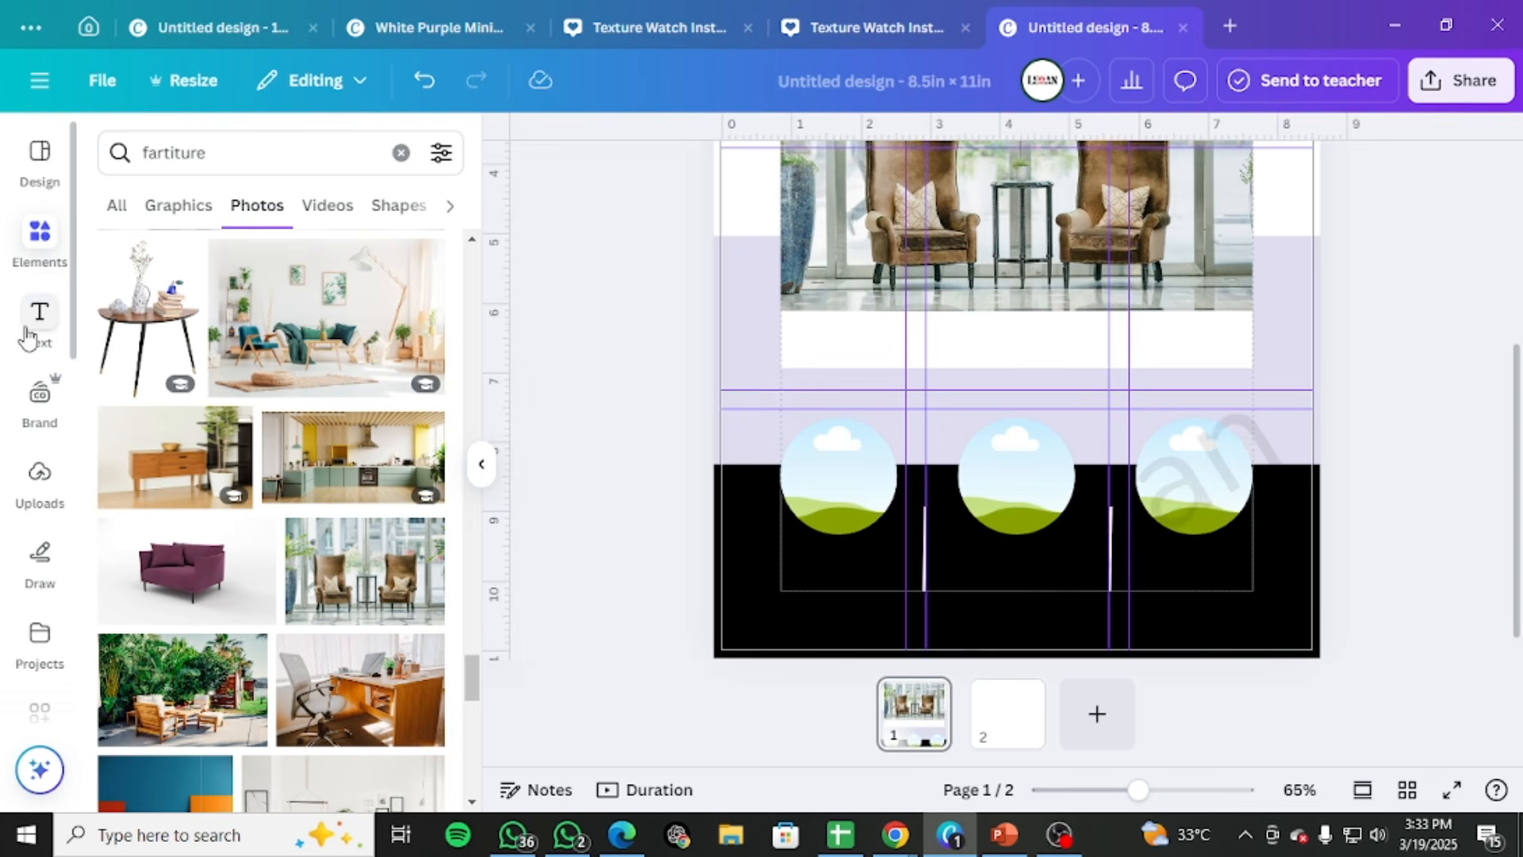
Clear the "fartiture" element search and add a circle shape to page 1
left_click(41, 238)
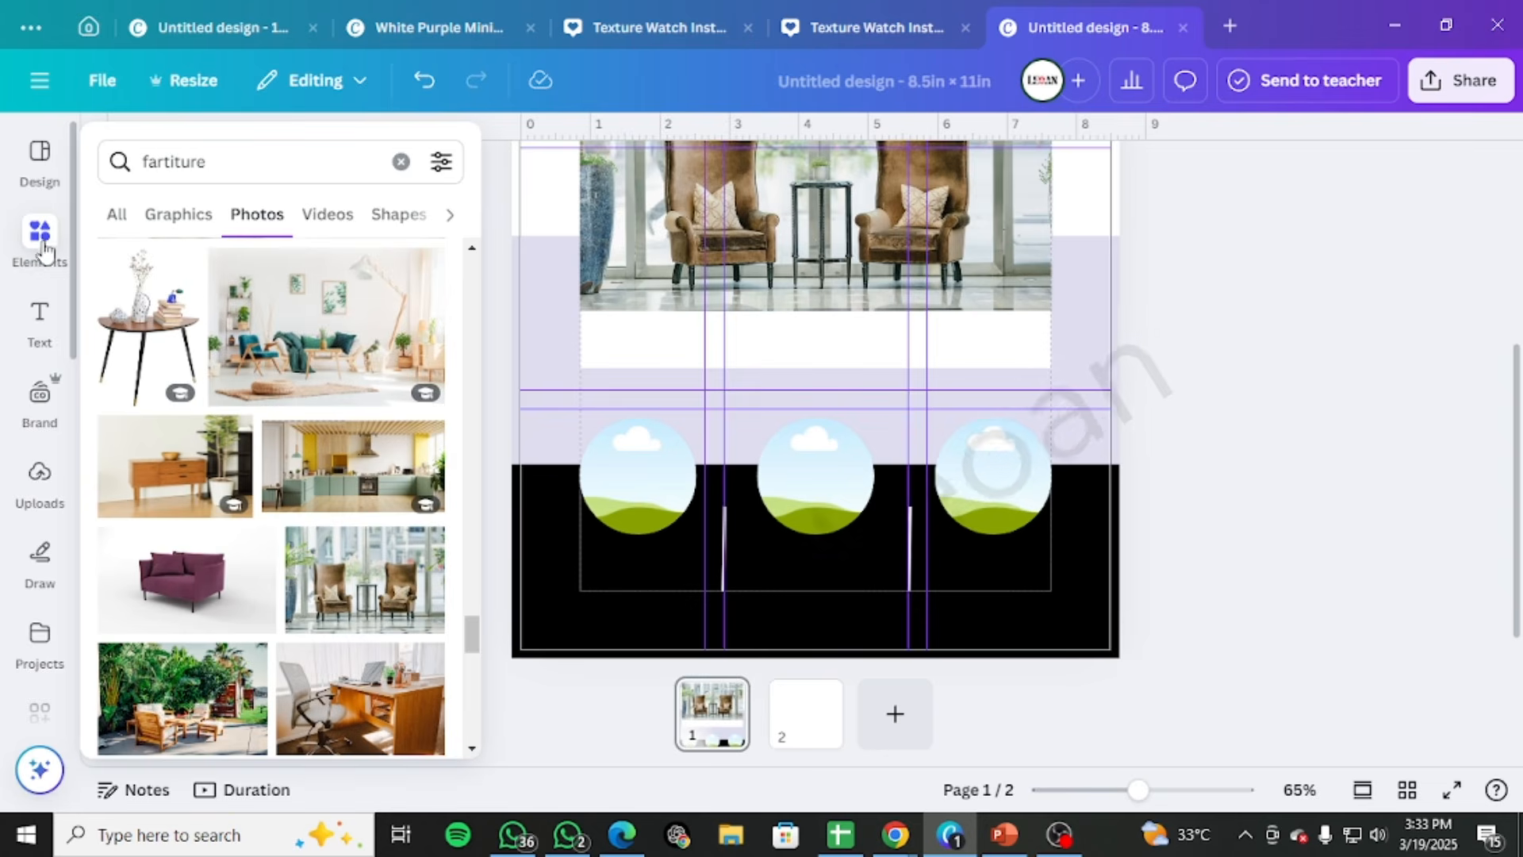
left_click(405, 162)
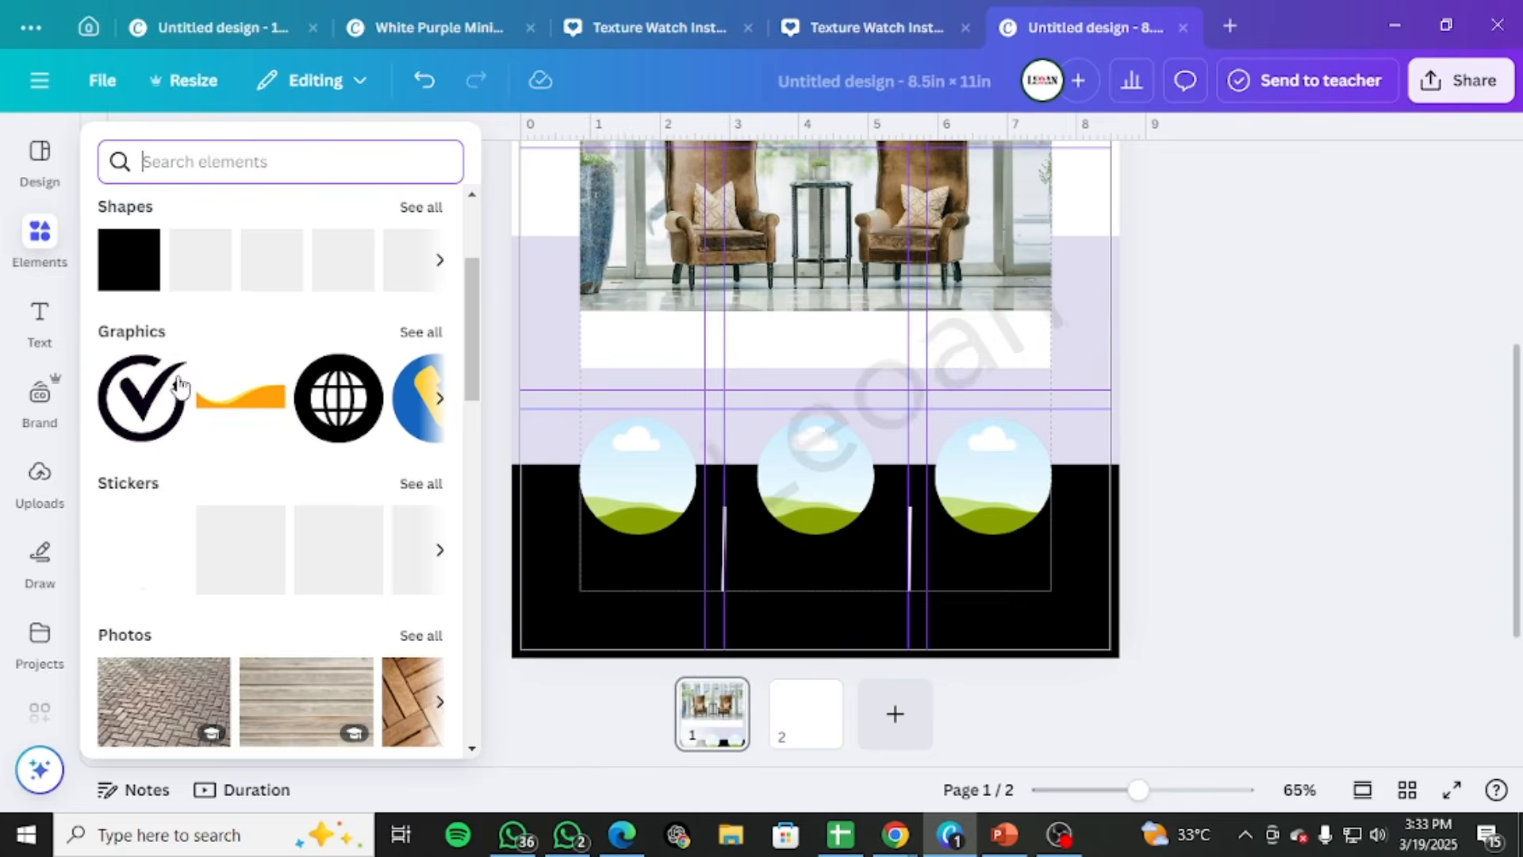
left_click(394, 266)
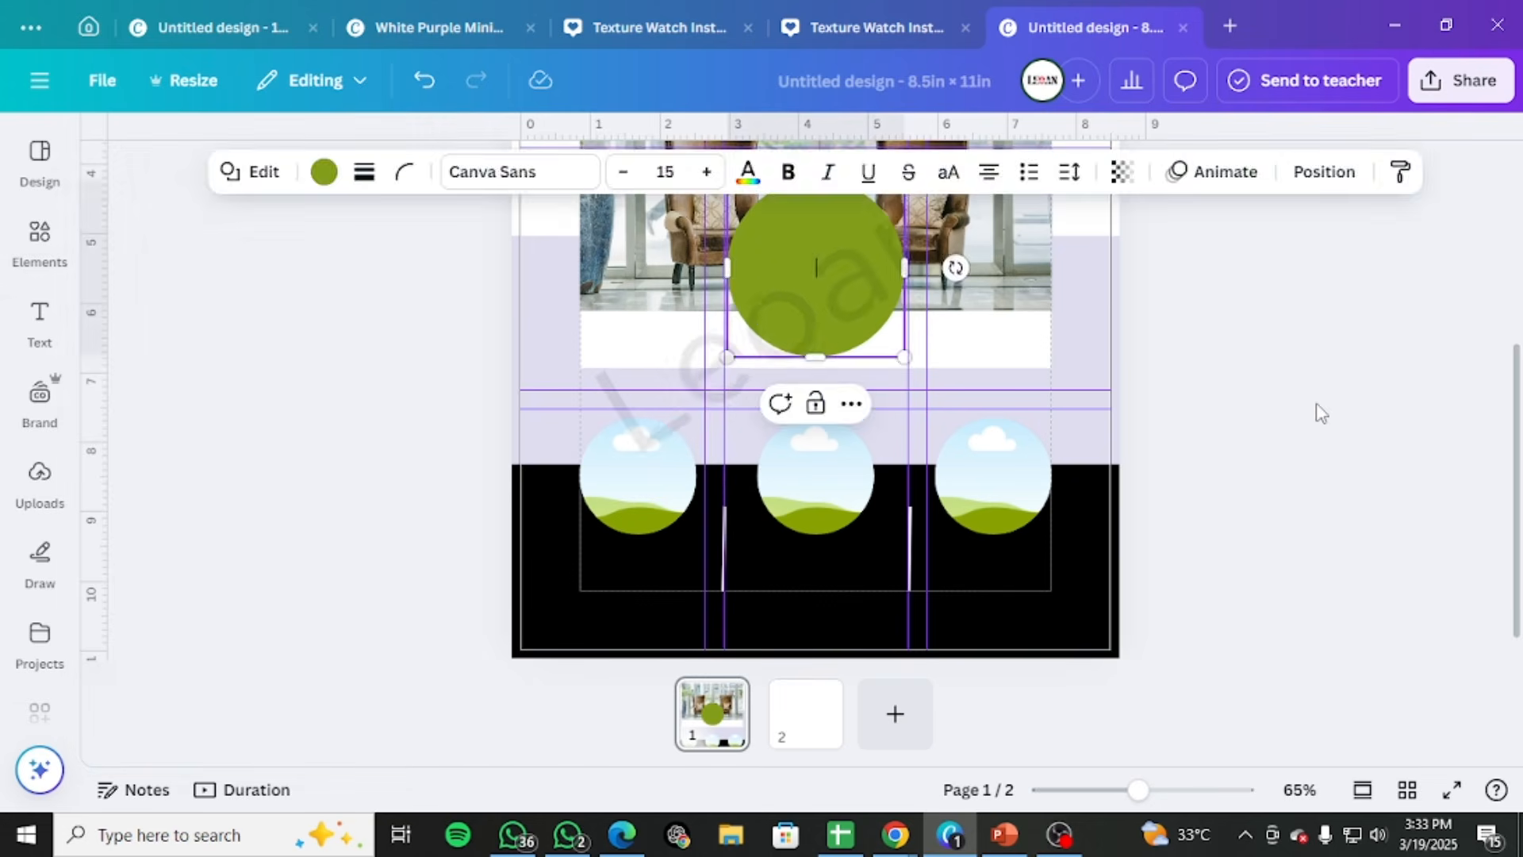
Shrink the green circle and place it over the lower-left corner of the large frame group
scroll(1319, 415, "up", 3)
left_click_drag(752, 414, 558, 464)
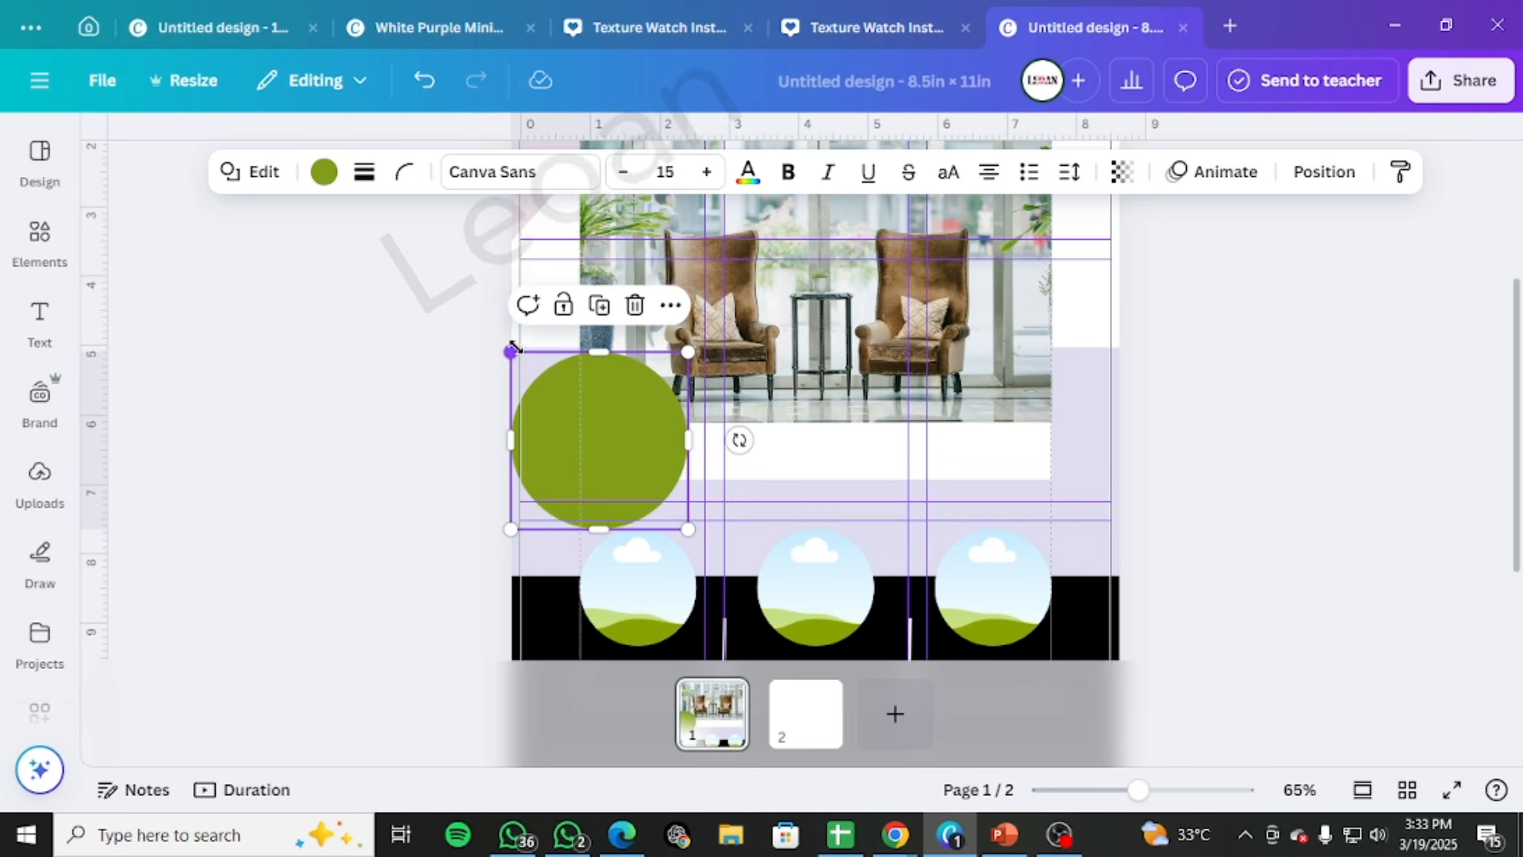
left_click_drag(503, 352, 582, 379)
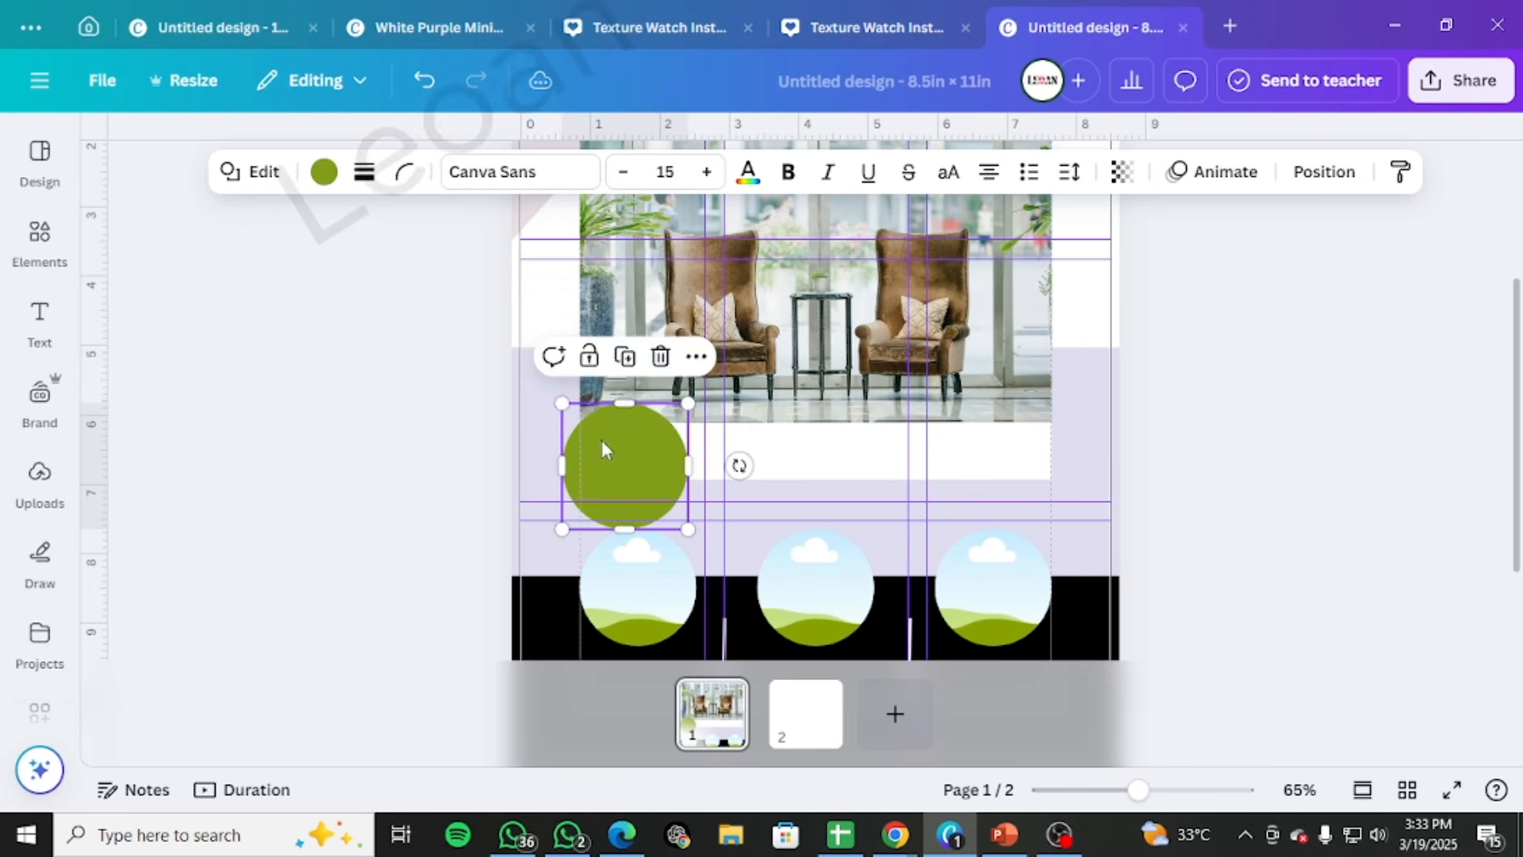
left_click_drag(606, 442, 526, 357)
left_click_drag(584, 413, 590, 420)
Duplicate the green circle onto the photo's upper-right corner and make the copy slightly smaller than the original
scroll(793, 479, "up", 3)
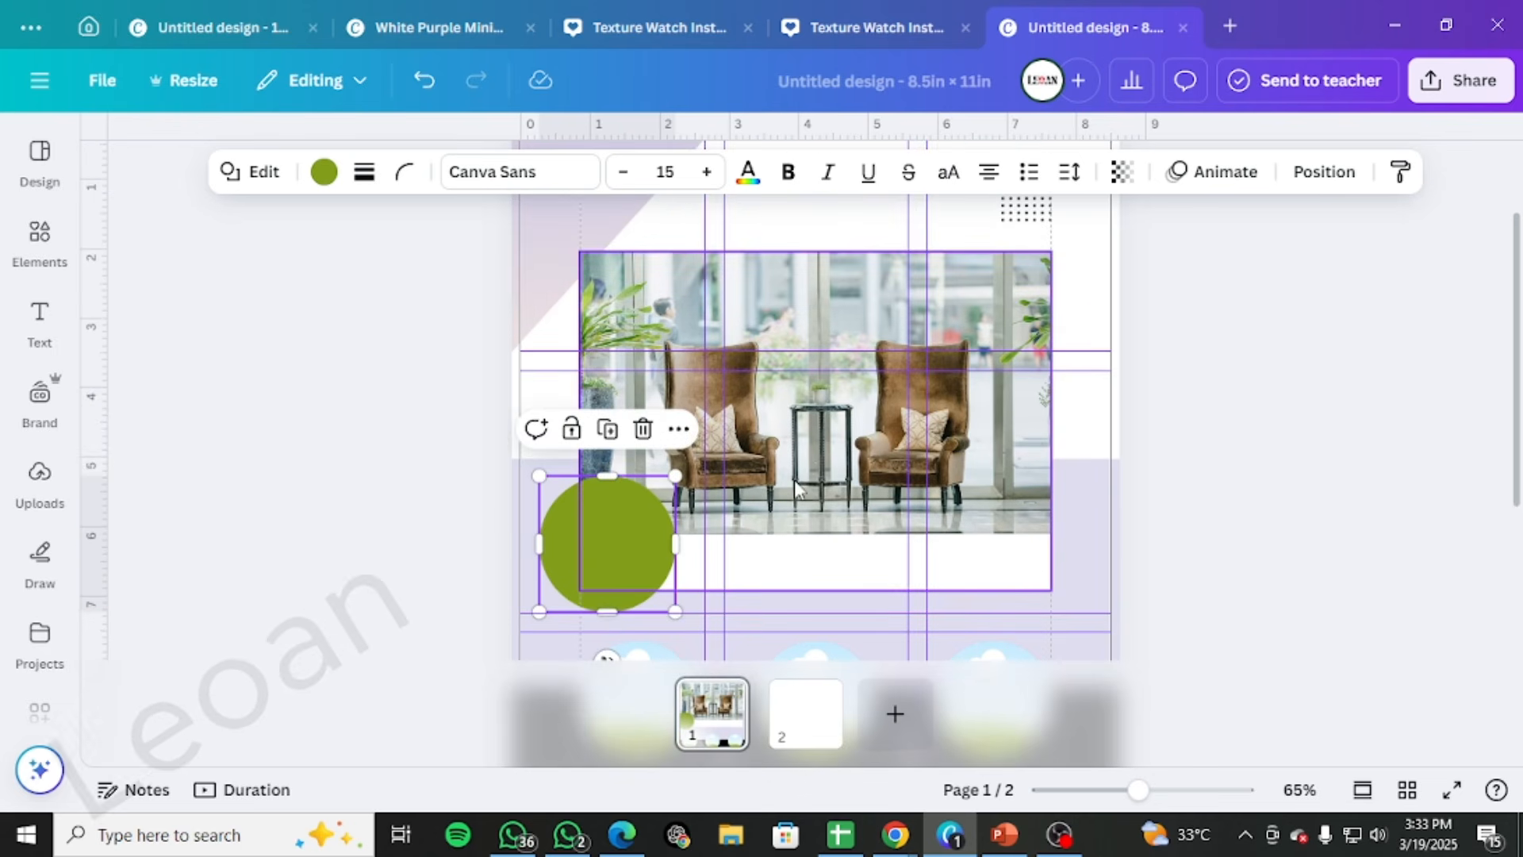
left_click_drag(590, 512, 1016, 255)
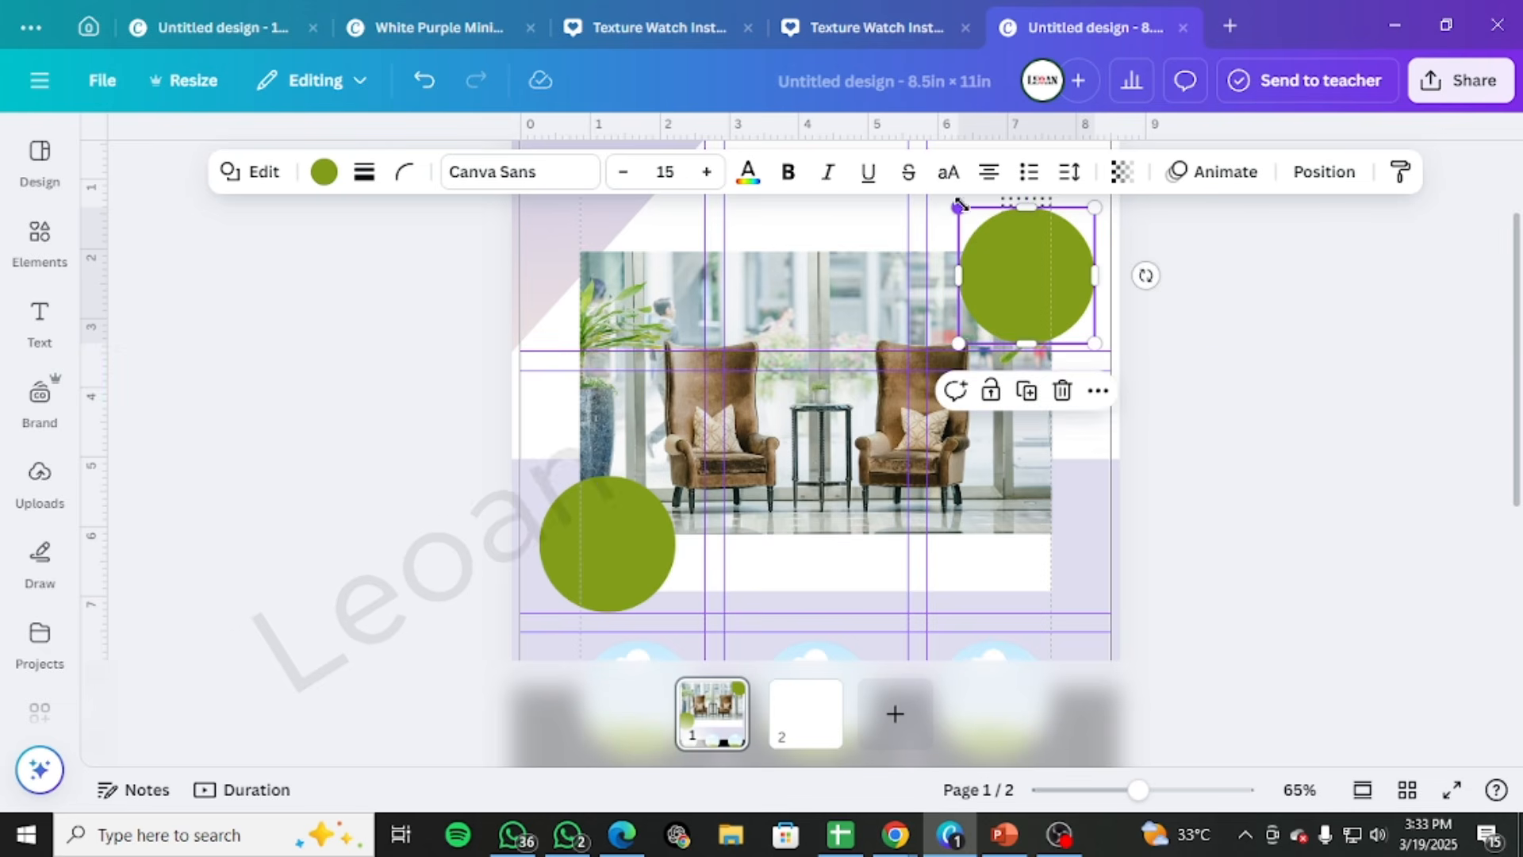
left_click_drag(961, 213, 1007, 251)
scroll(1030, 291, "up", 3)
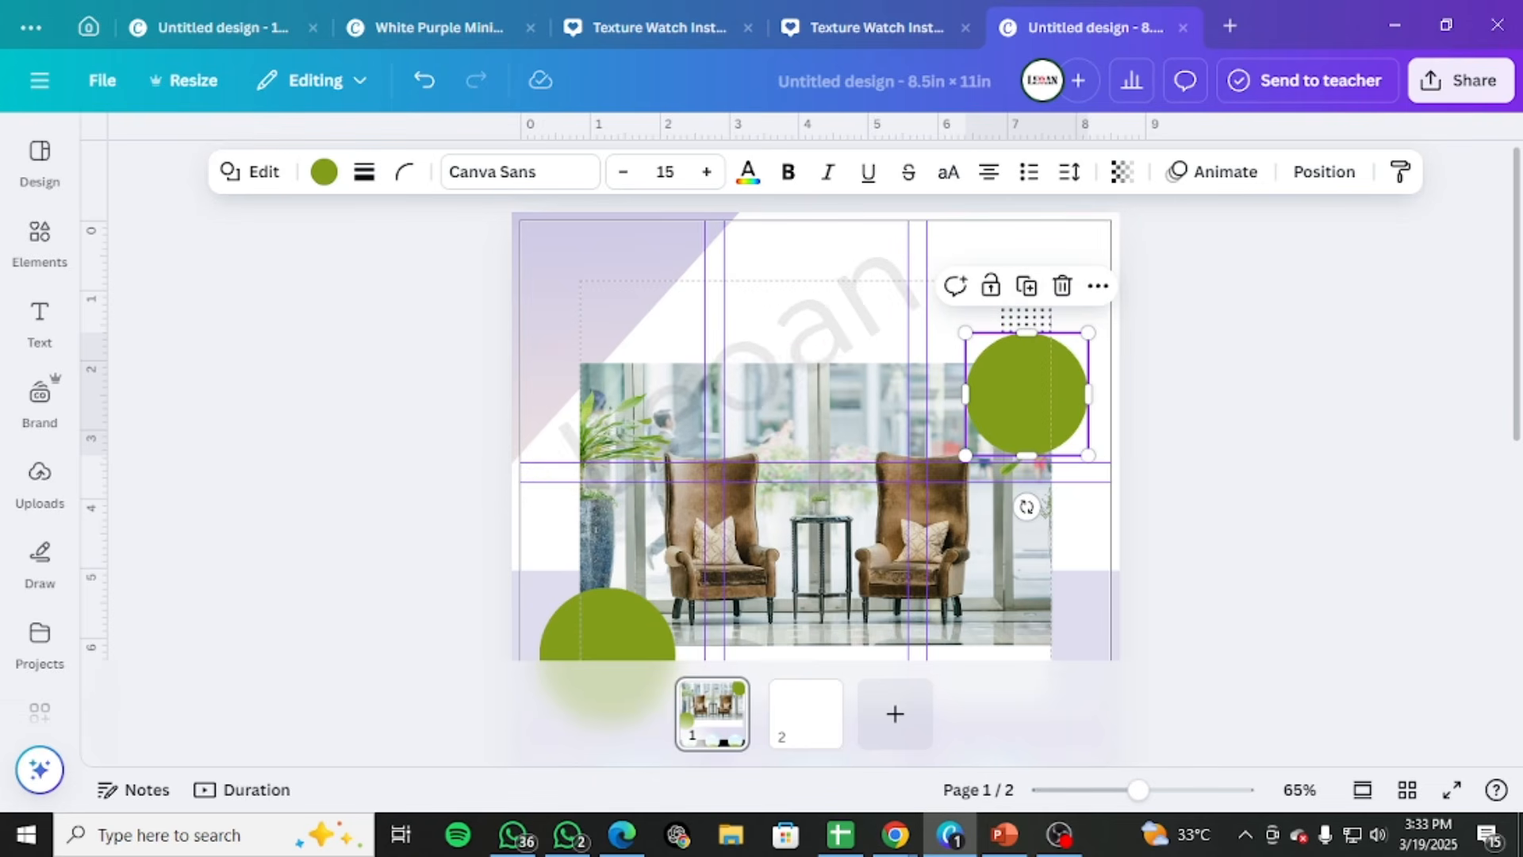
left_click_drag(1031, 387, 976, 354)
left_click_drag(1027, 433, 1023, 370)
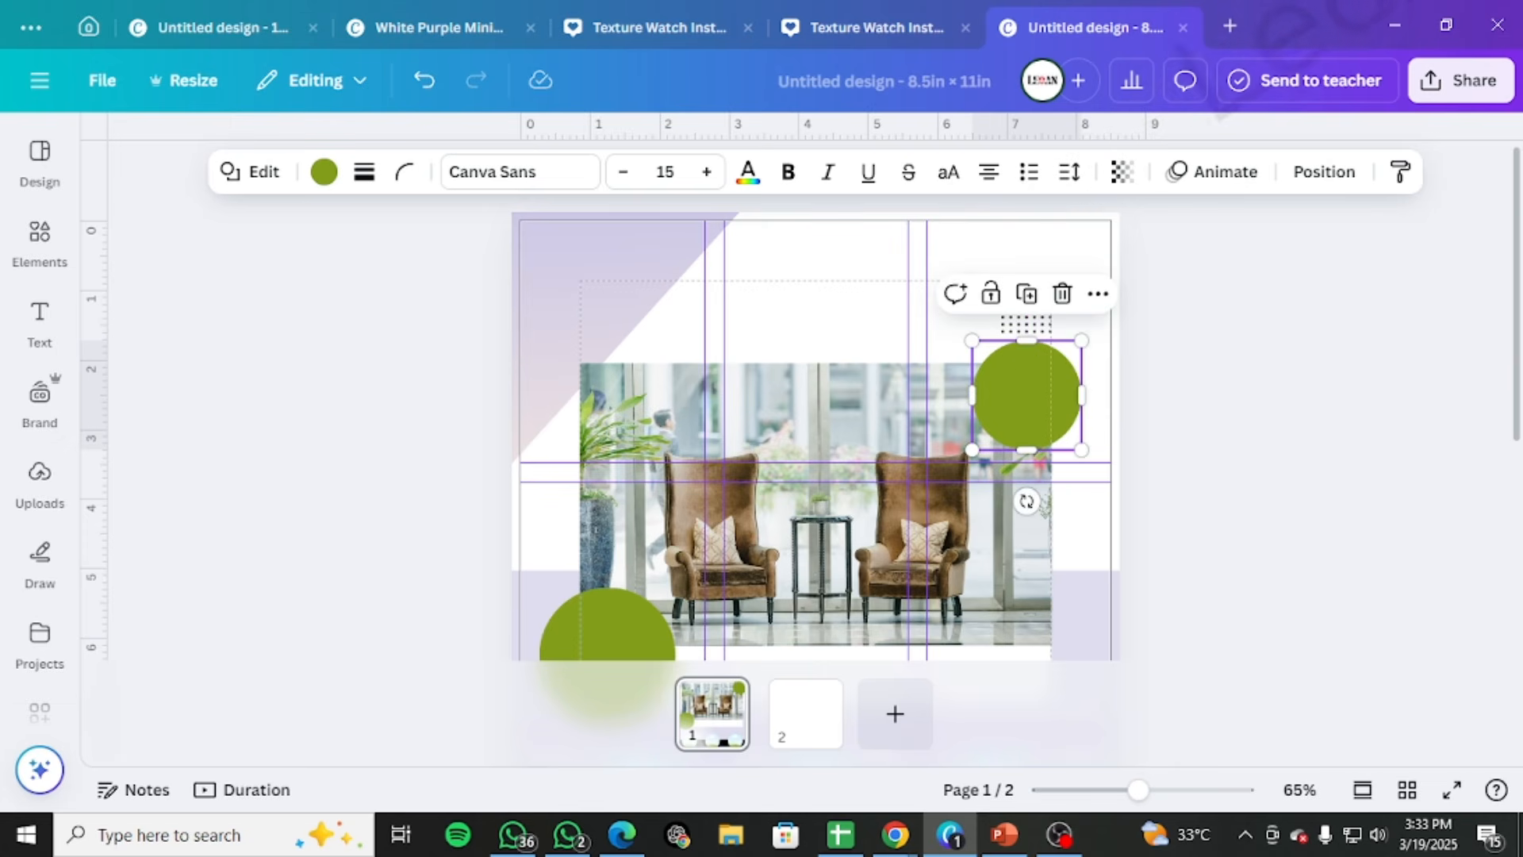
scroll(1108, 480, "down", 4)
scroll(1106, 482, "up", 4)
left_click_drag(1004, 401, 1006, 387)
Move the dot pattern higher and shrink it, and nudge the circle below it slightly upward
left_click_drag(1024, 323, 1042, 268)
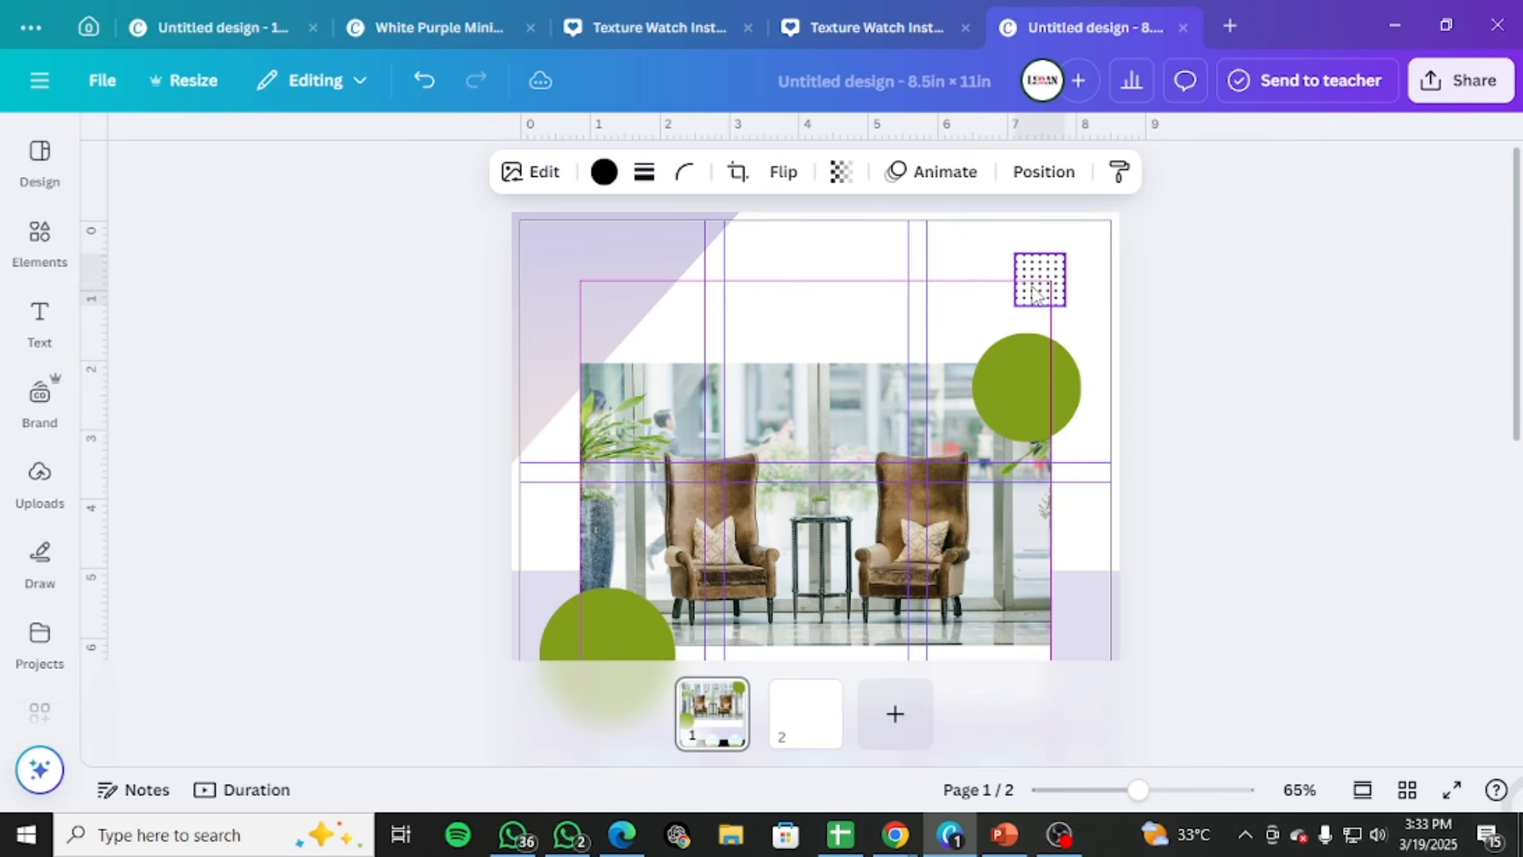
left_click_drag(1015, 253, 1045, 286)
left_click_drag(1036, 386, 1040, 372)
Fill the green circle on the photo's upper-right corner with solid colour #60538B
left_click(324, 172)
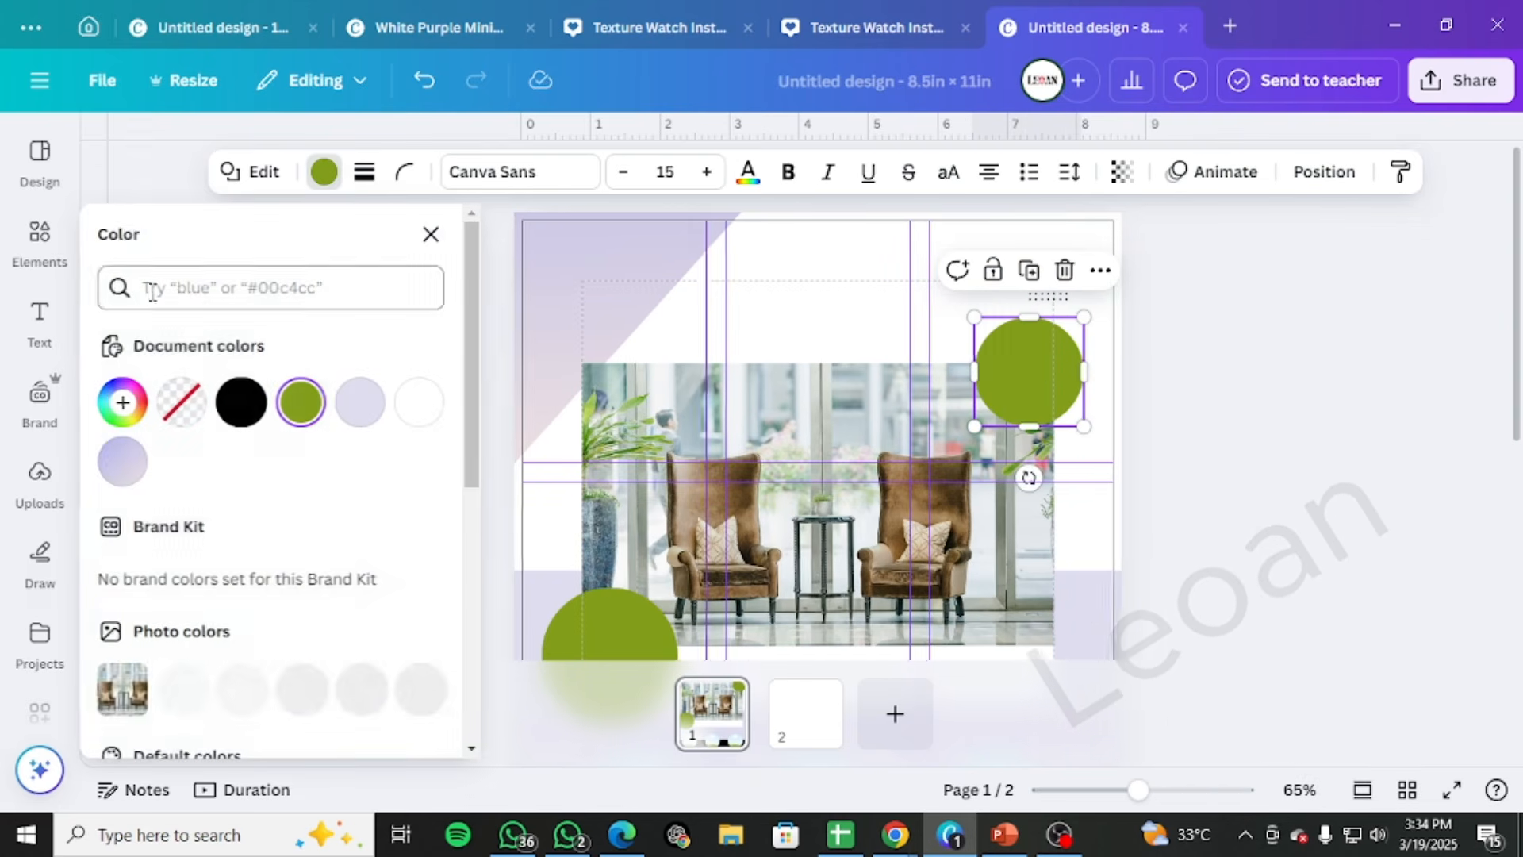
left_click(123, 402)
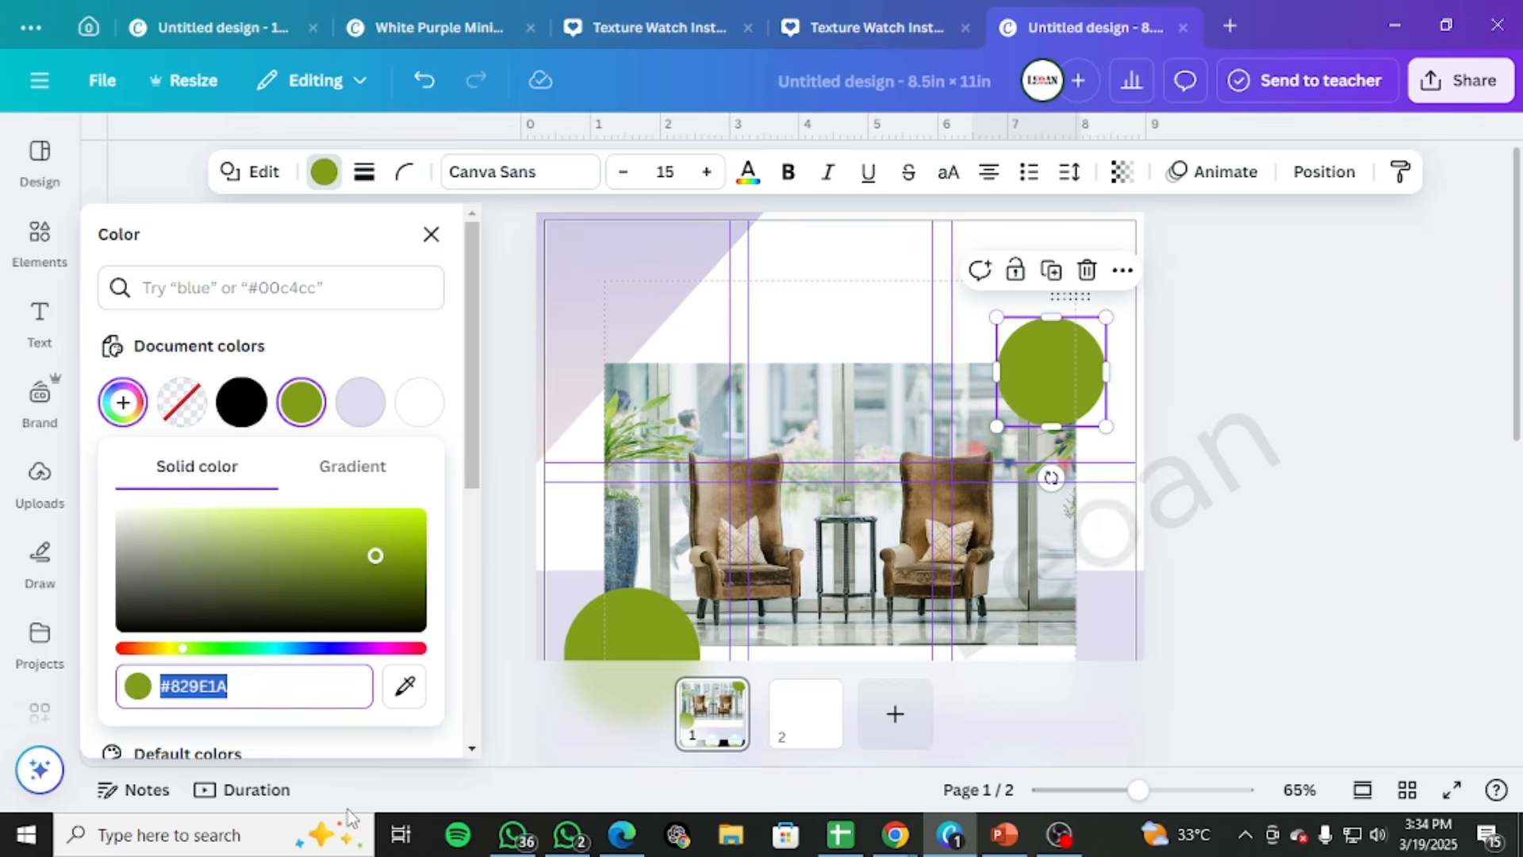
type("#60538B")
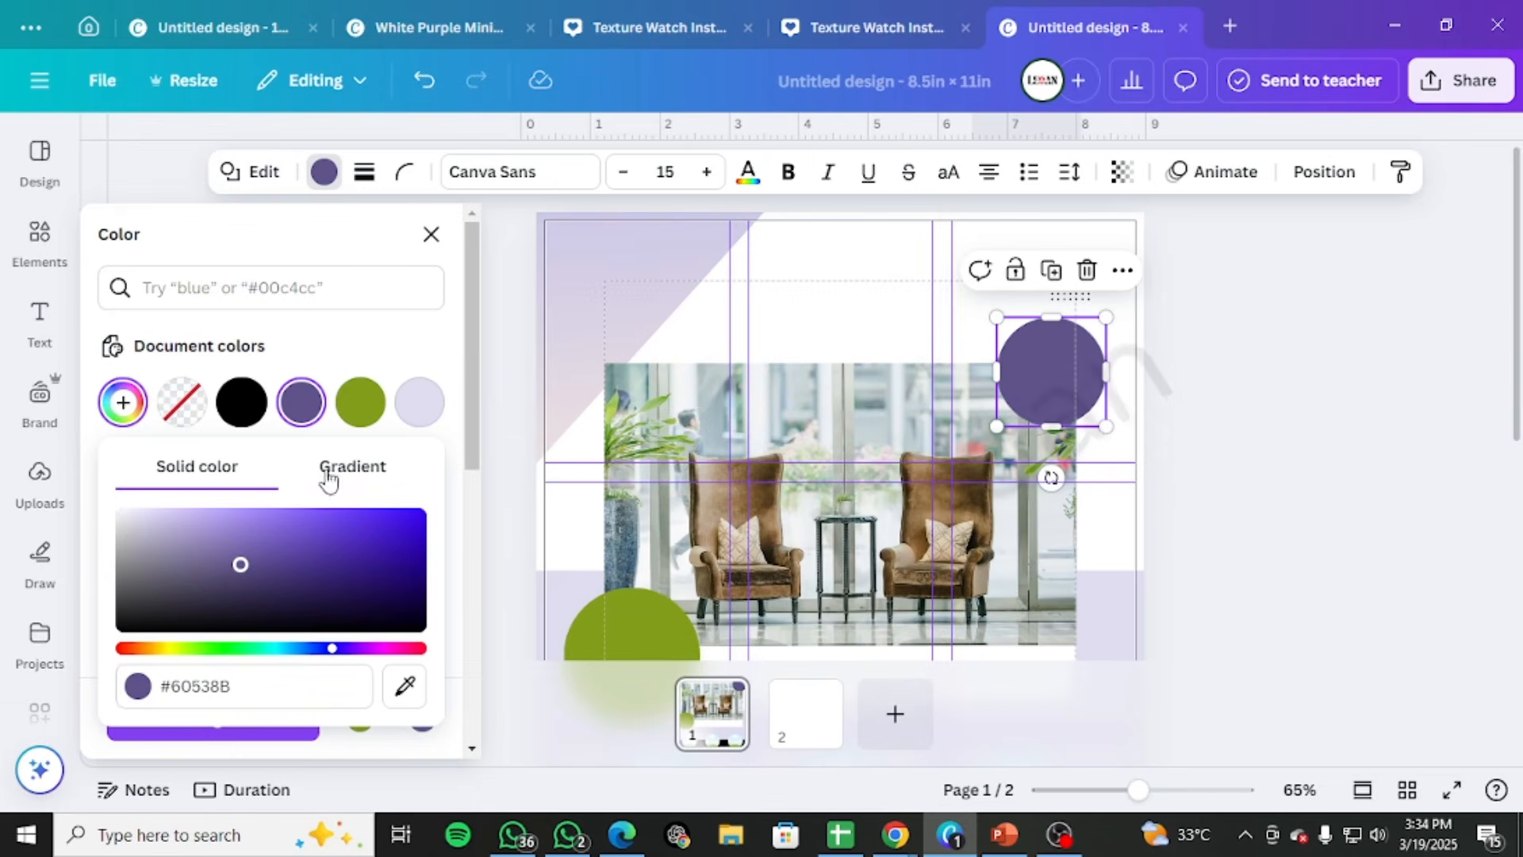
Change the circle's fill to a gradient from #60538B to muted lilac #BAA7C2 with the diagonal linear style
left_click(328, 474)
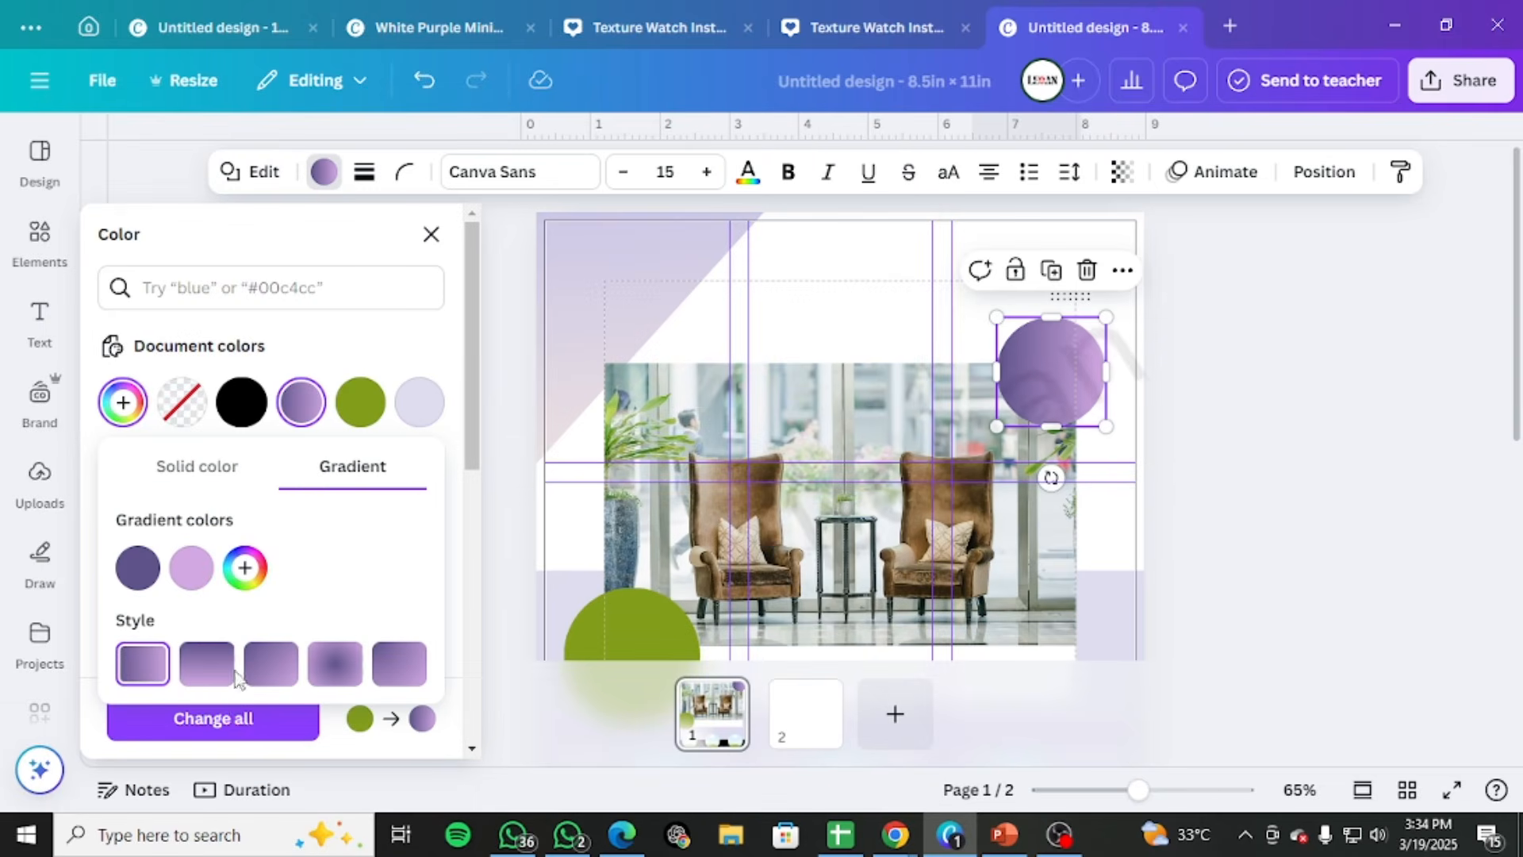
left_click(140, 570)
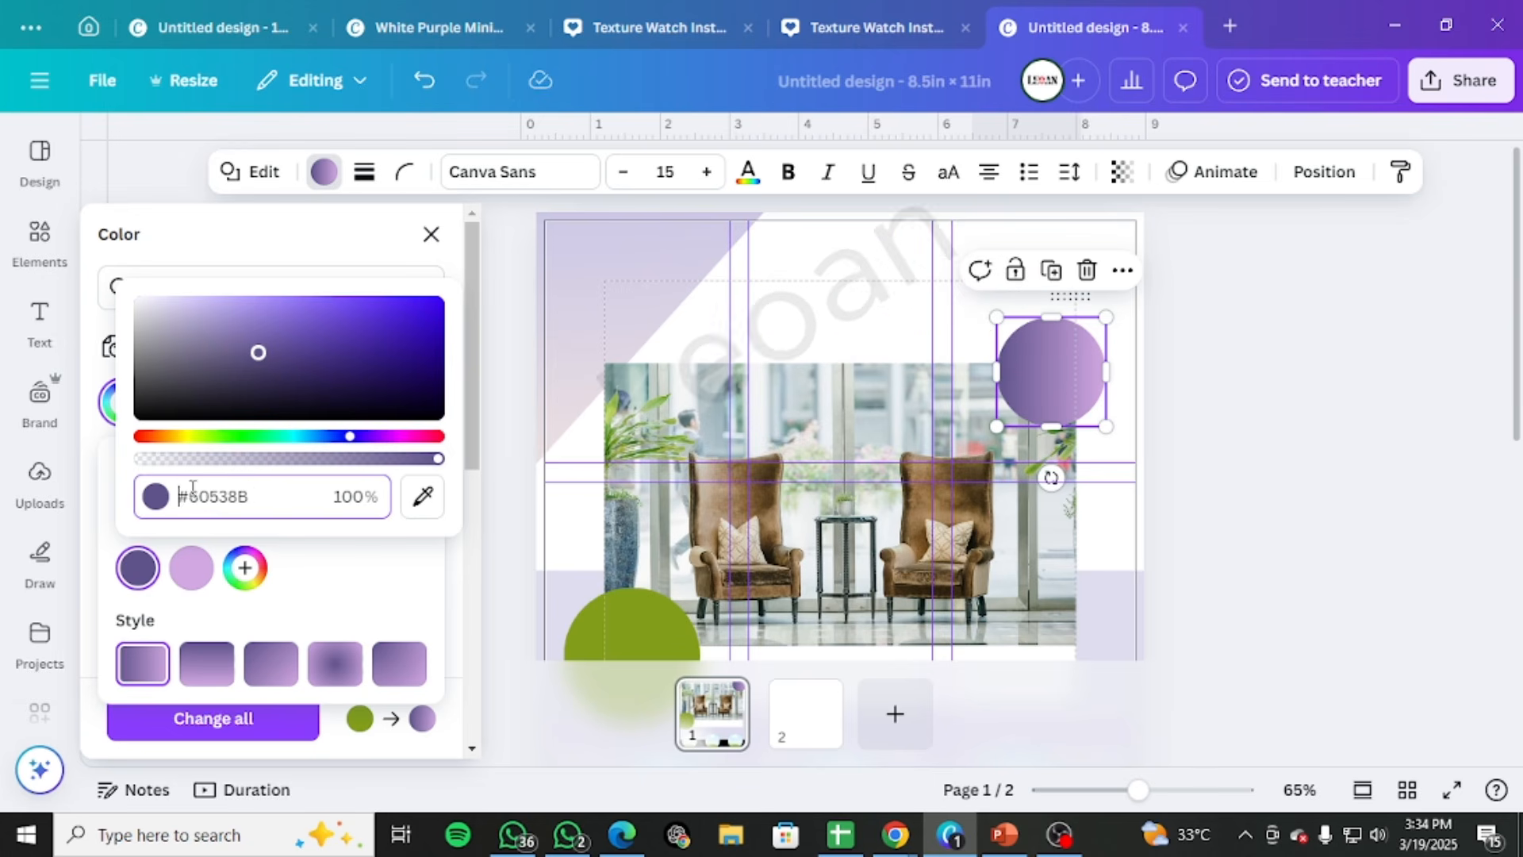
left_click_drag(252, 497, 173, 492)
type("#60538B")
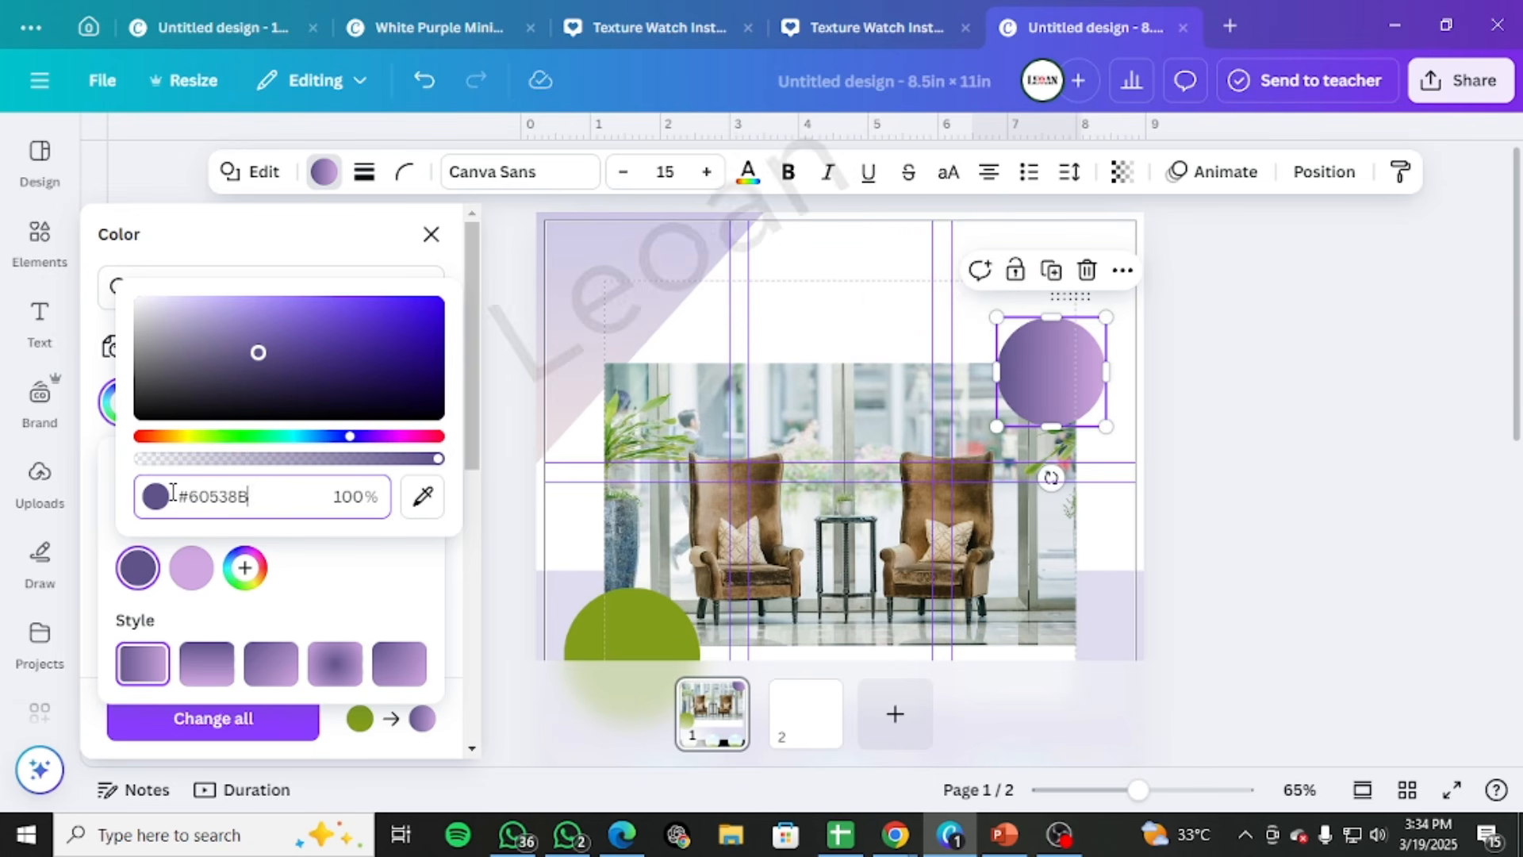
key("Escape")
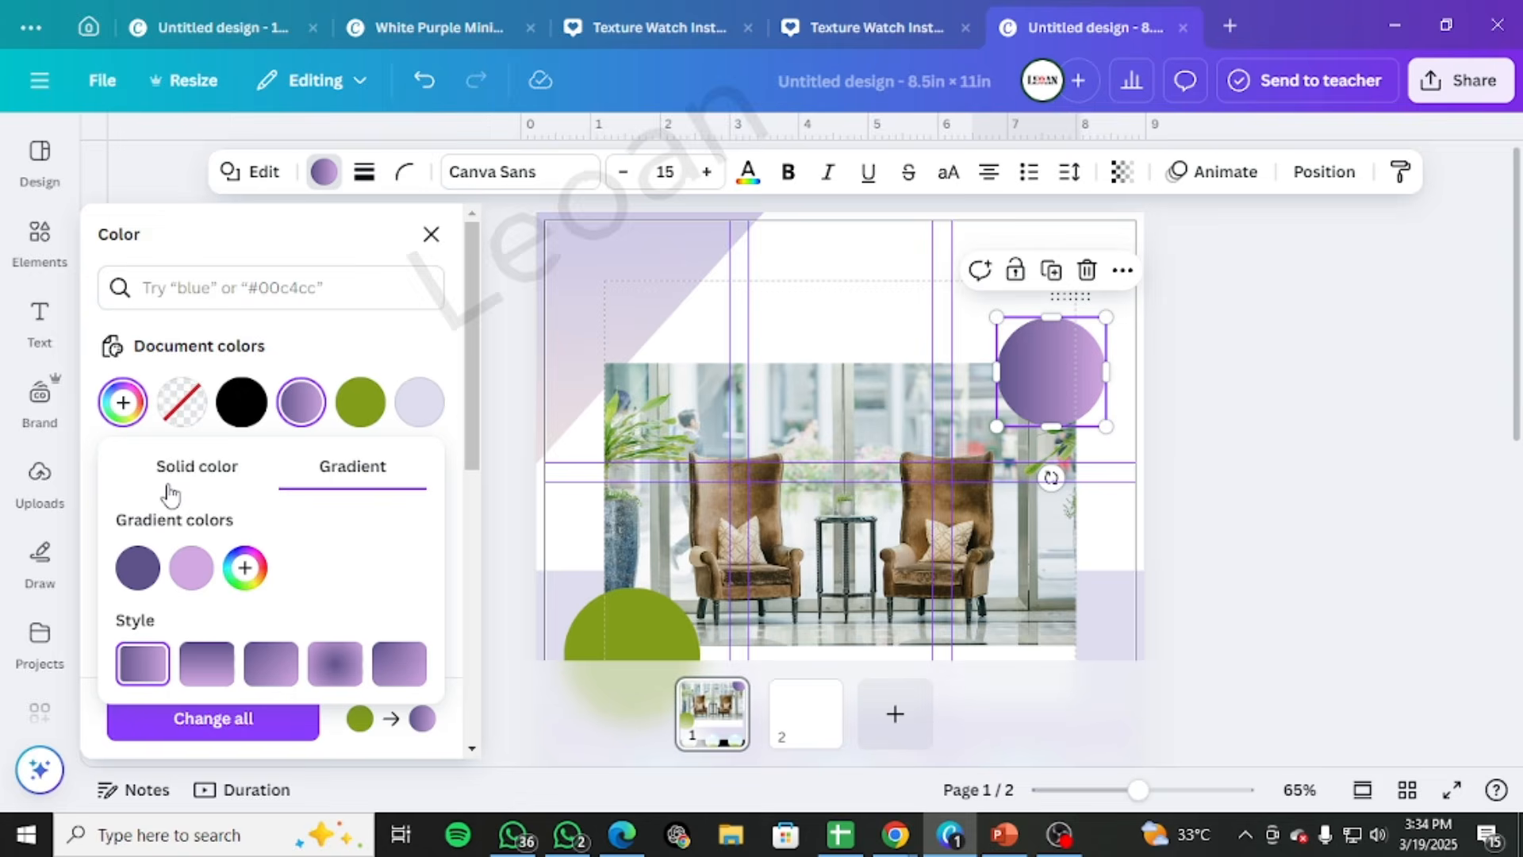
left_click(205, 589)
left_click_drag(265, 310, 196, 311)
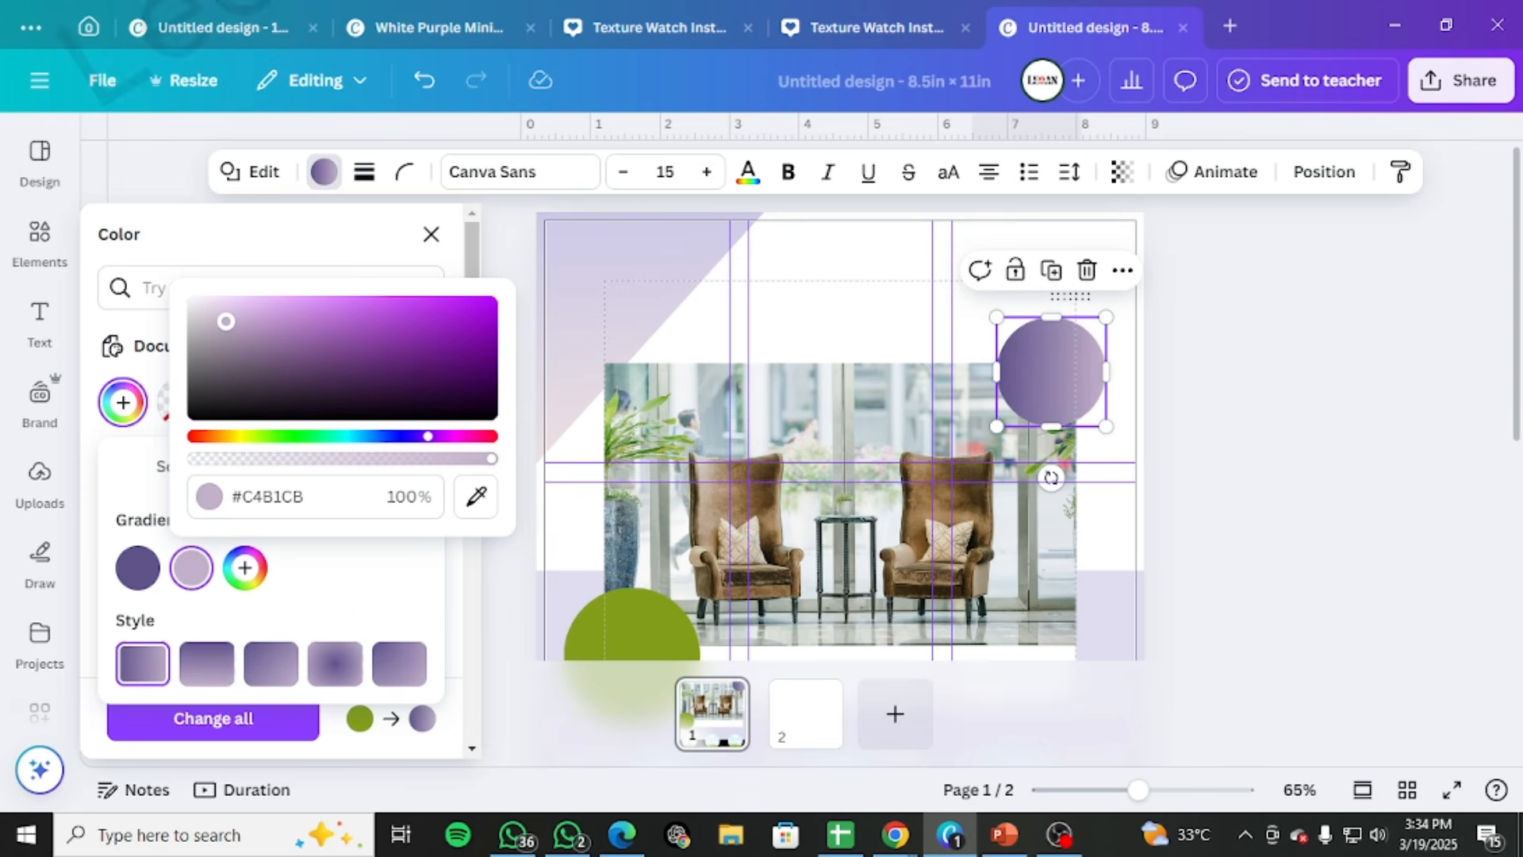
left_click(208, 665)
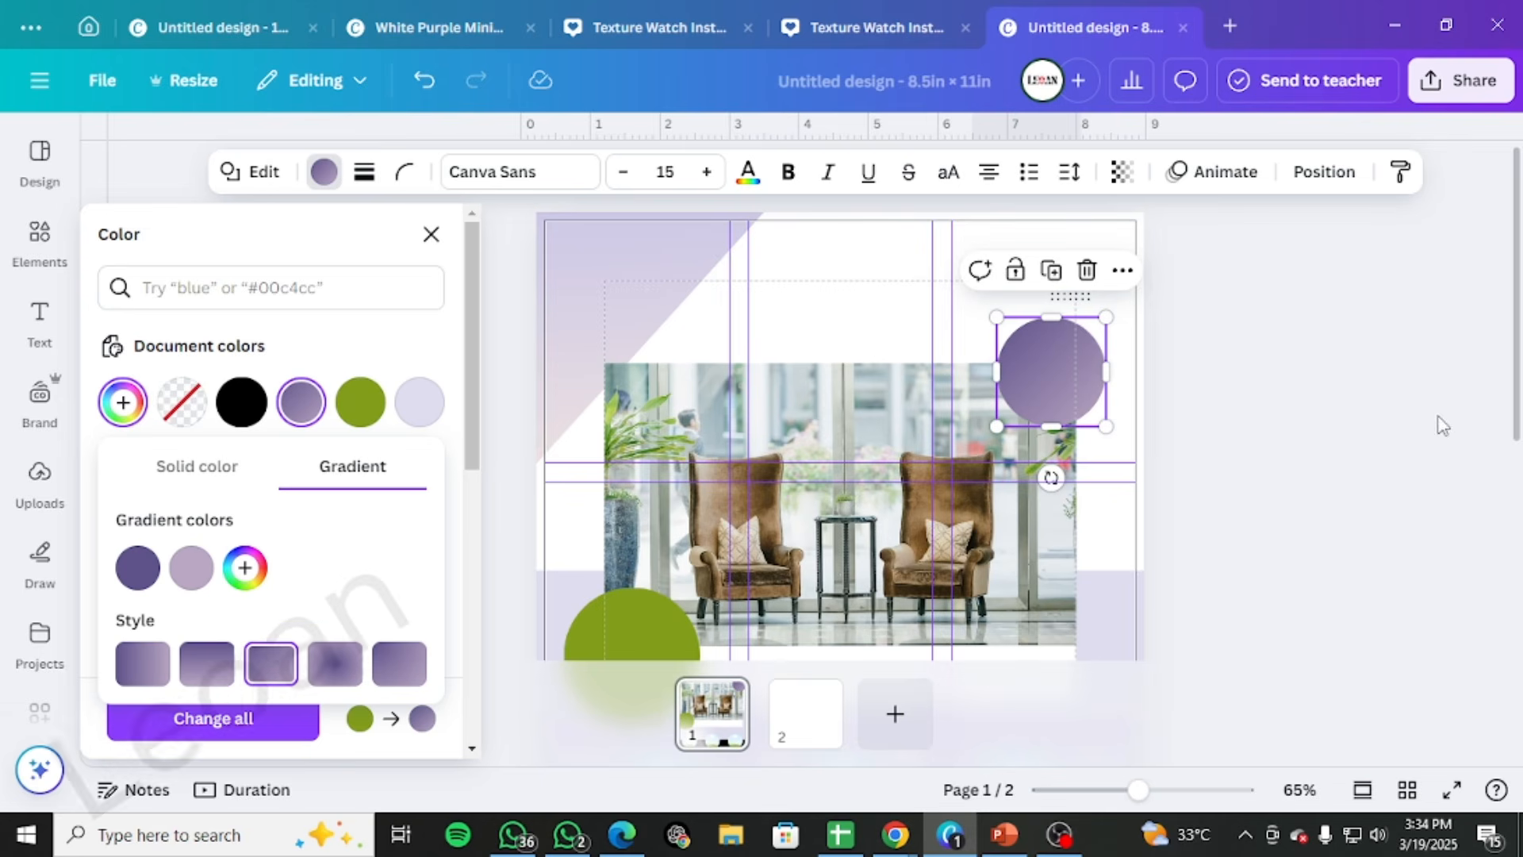
Add a third gradient colour #60538B to the circle and move the lilac colour to the end
left_click(135, 568)
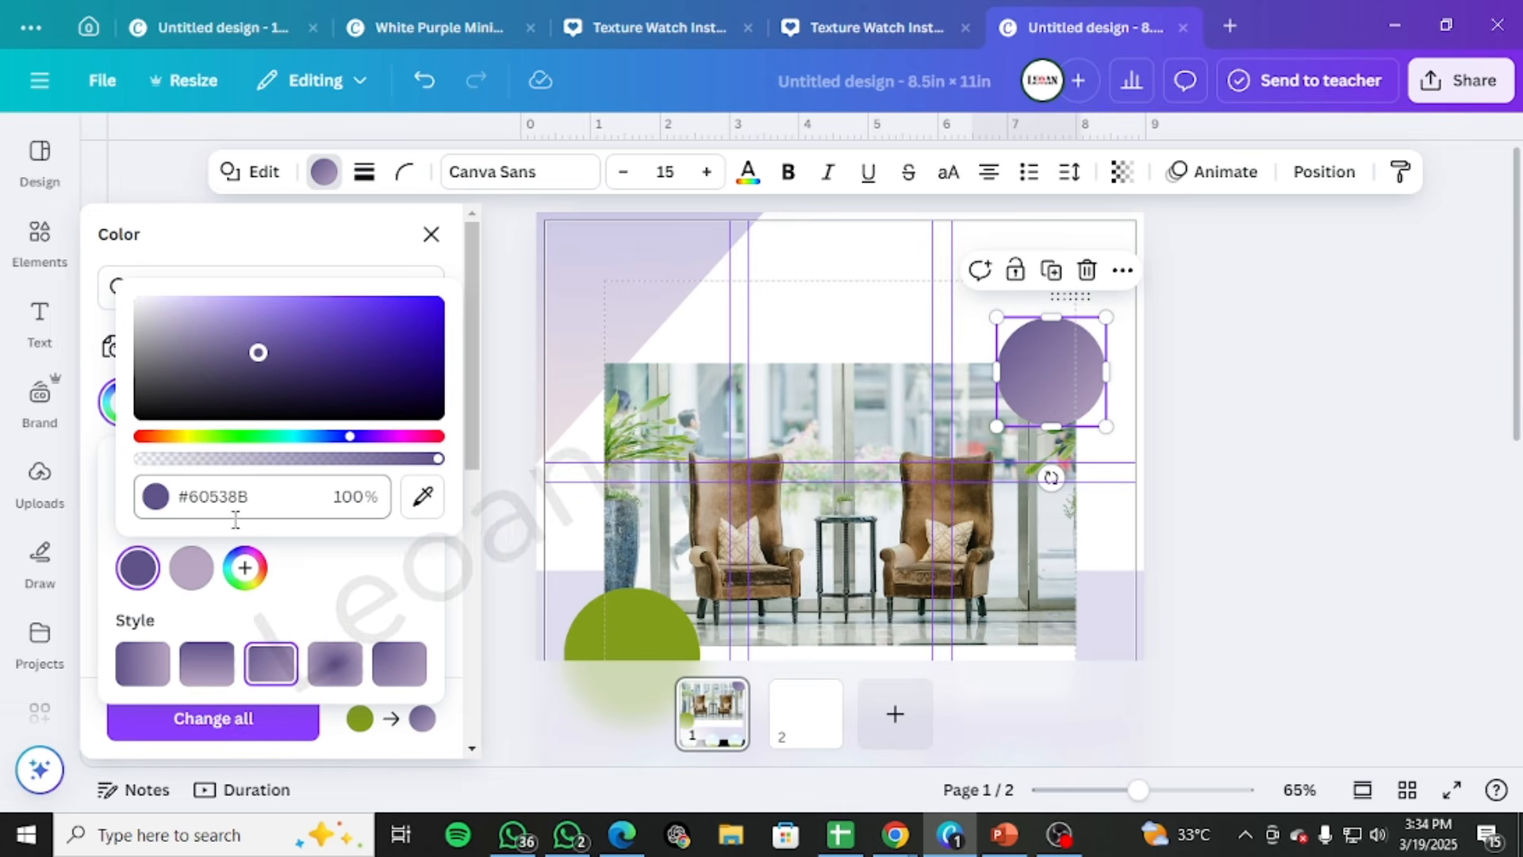
left_click(317, 587)
left_click(245, 568)
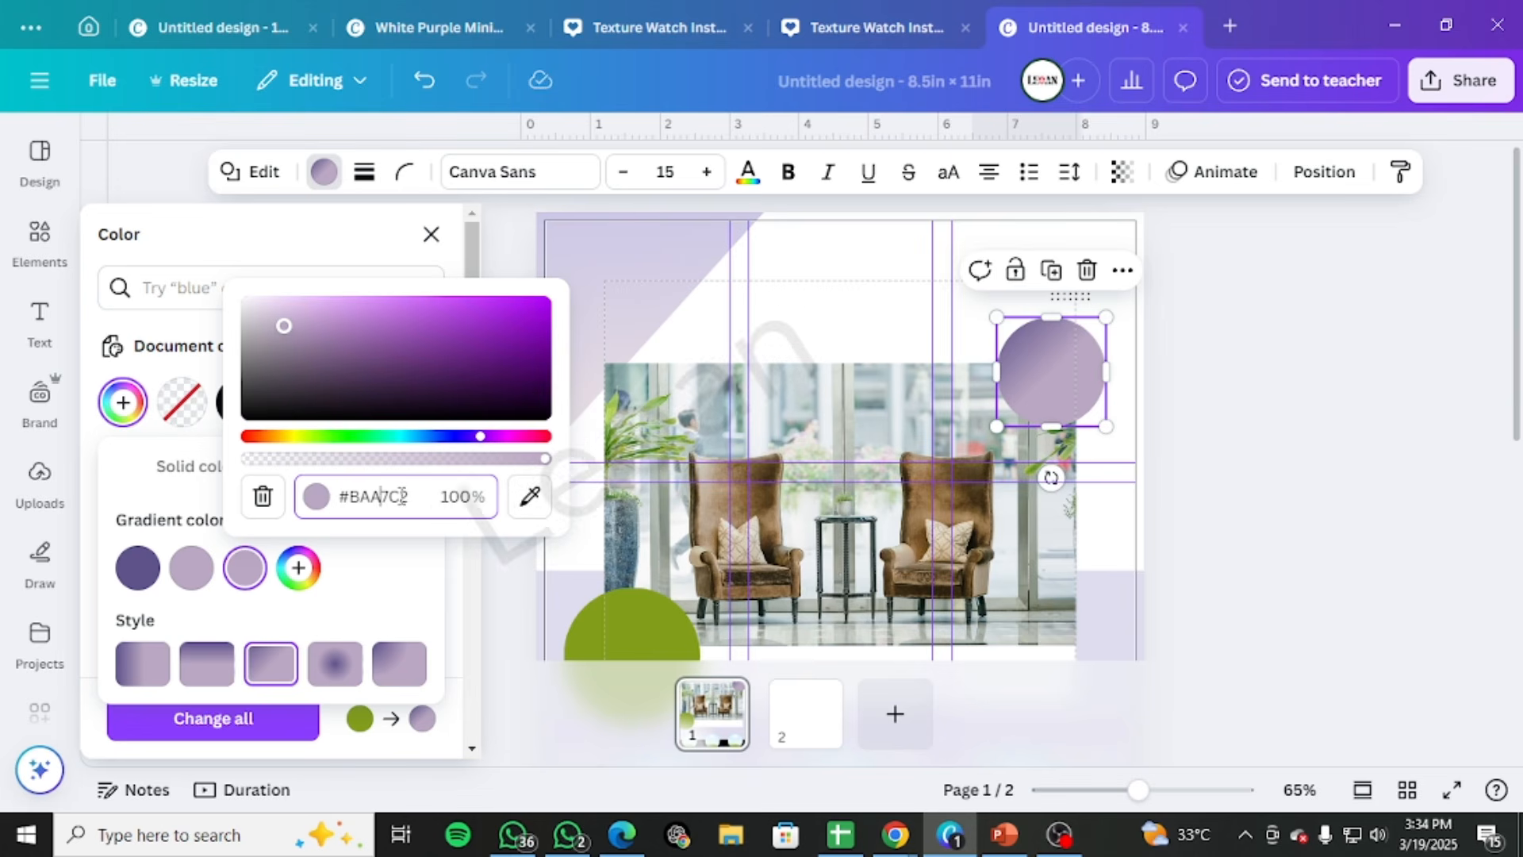
left_click_drag(408, 497, 341, 501)
type("#60538B")
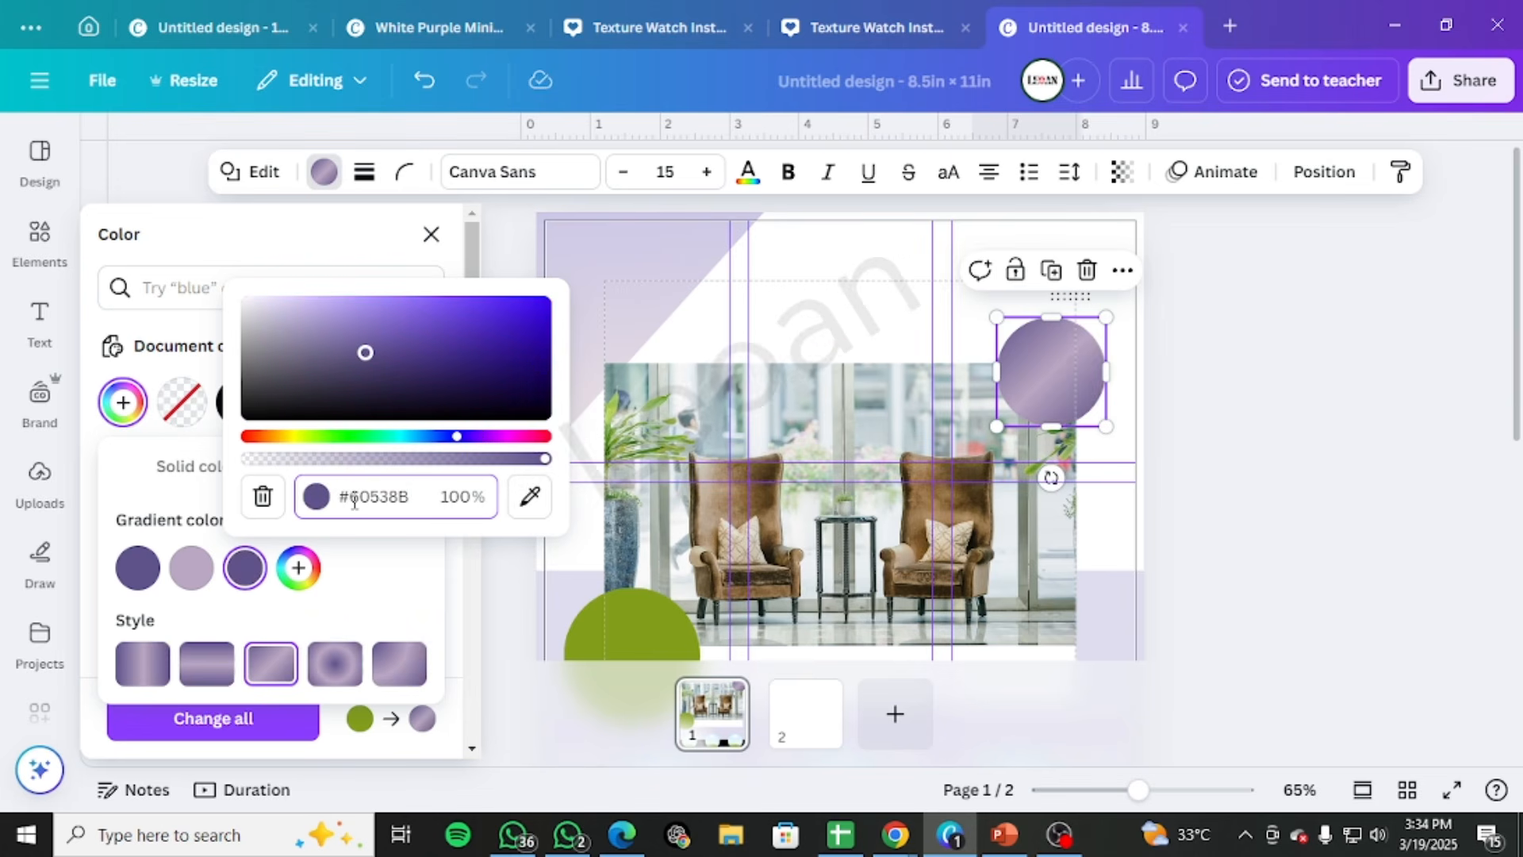
key("Return")
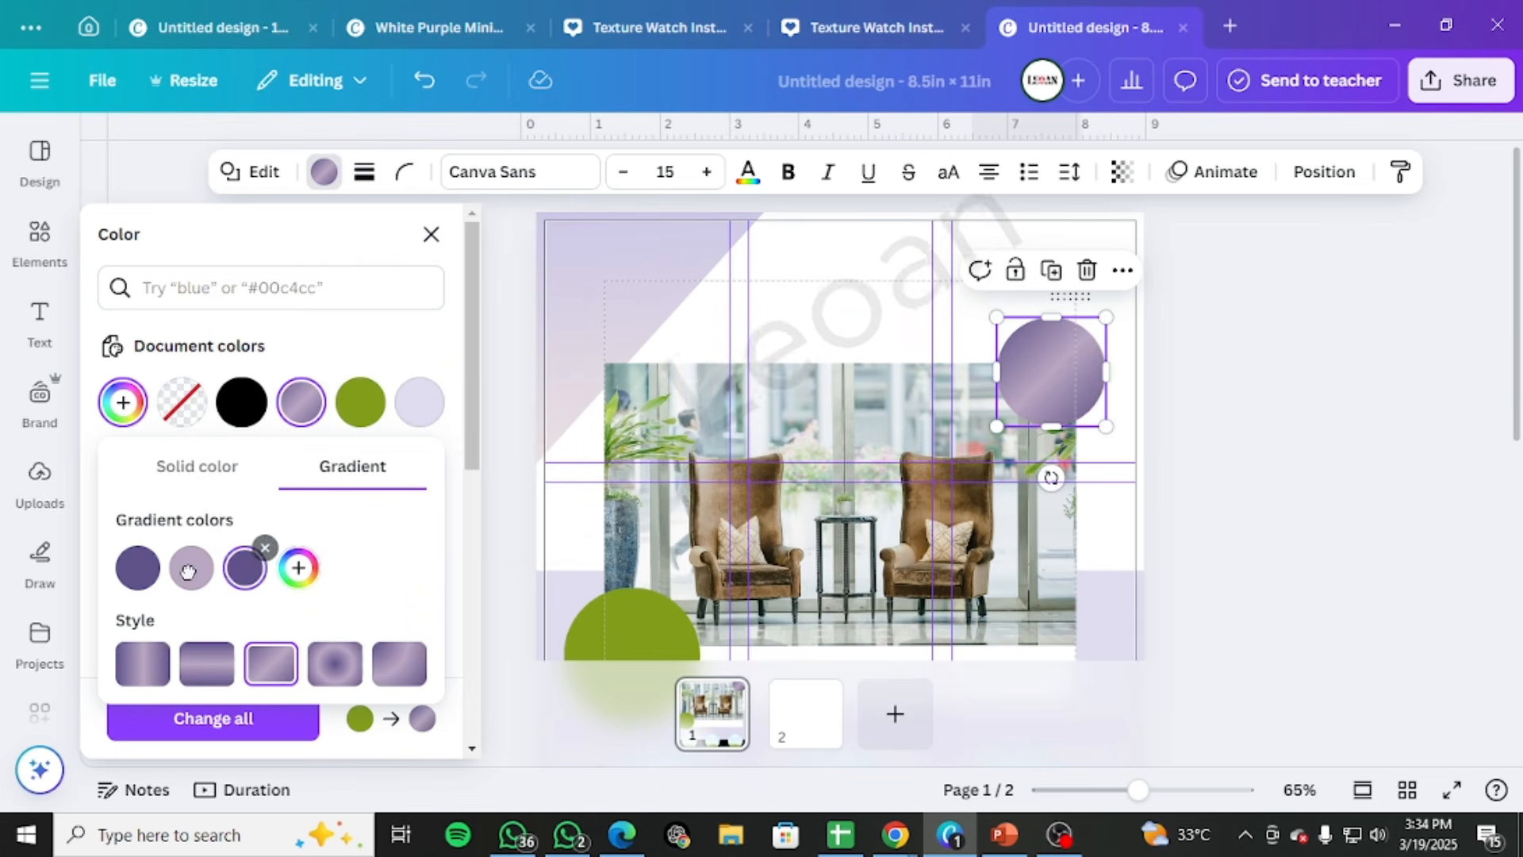
left_click_drag(188, 571, 242, 570)
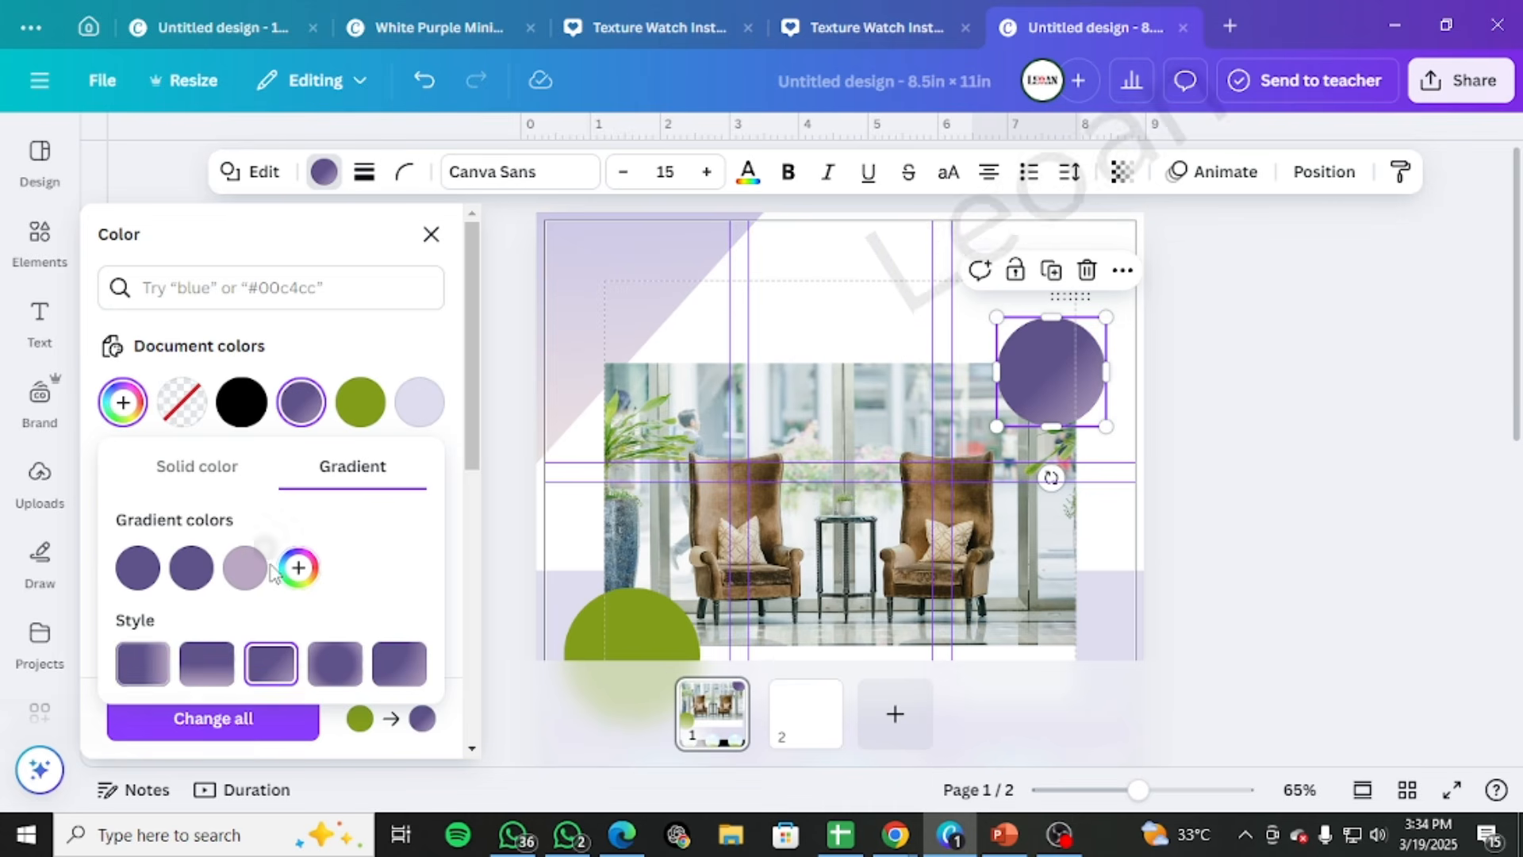
Try the other gradient styles on the circle, return to the diagonal linear one and remove the middle #60538B colour
left_click(144, 664)
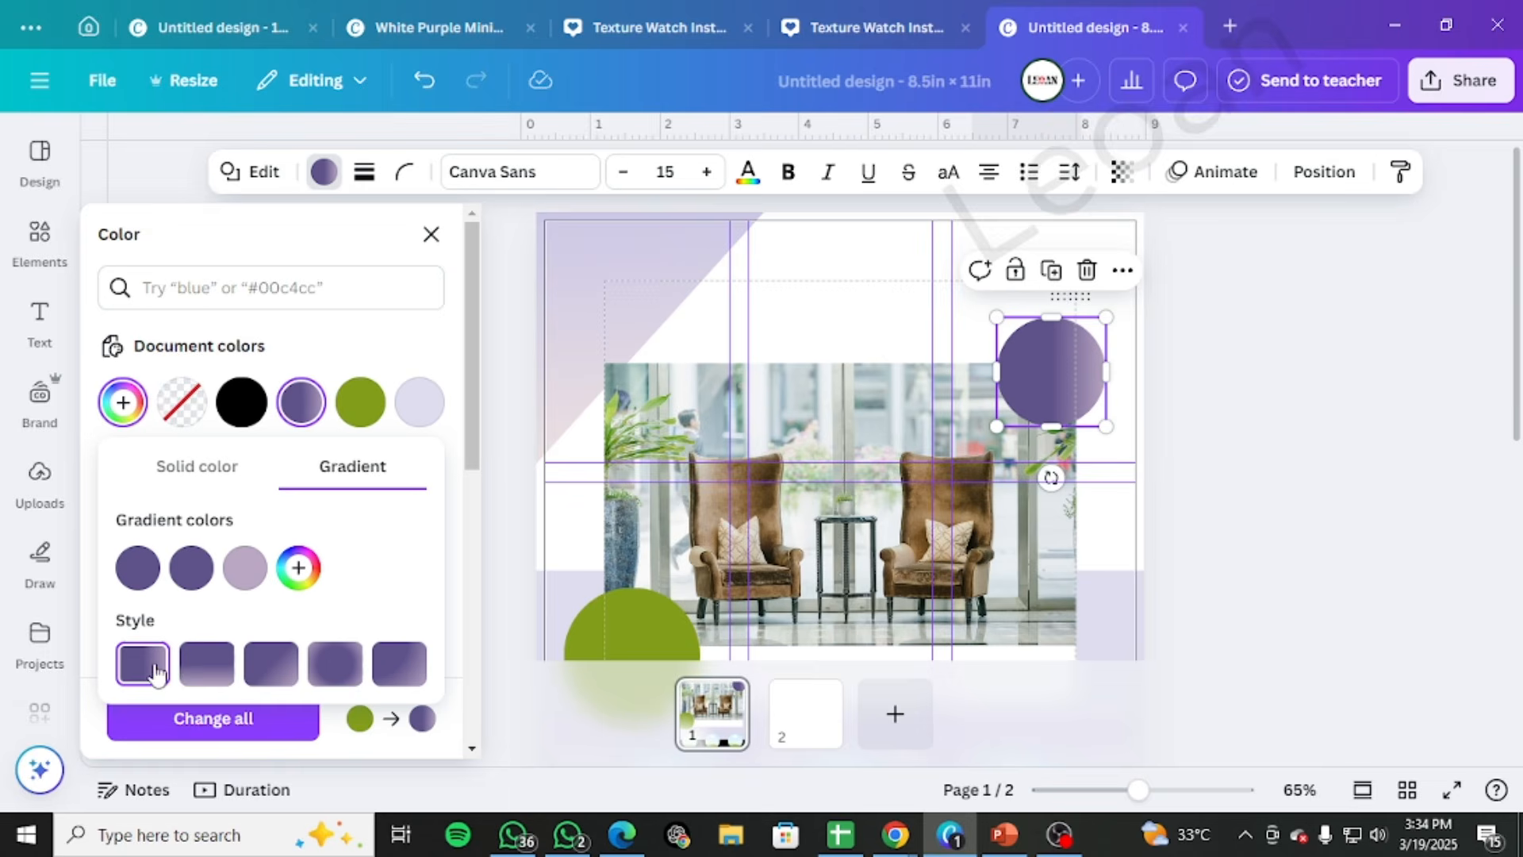
left_click(206, 665)
left_click(260, 668)
left_click(335, 663)
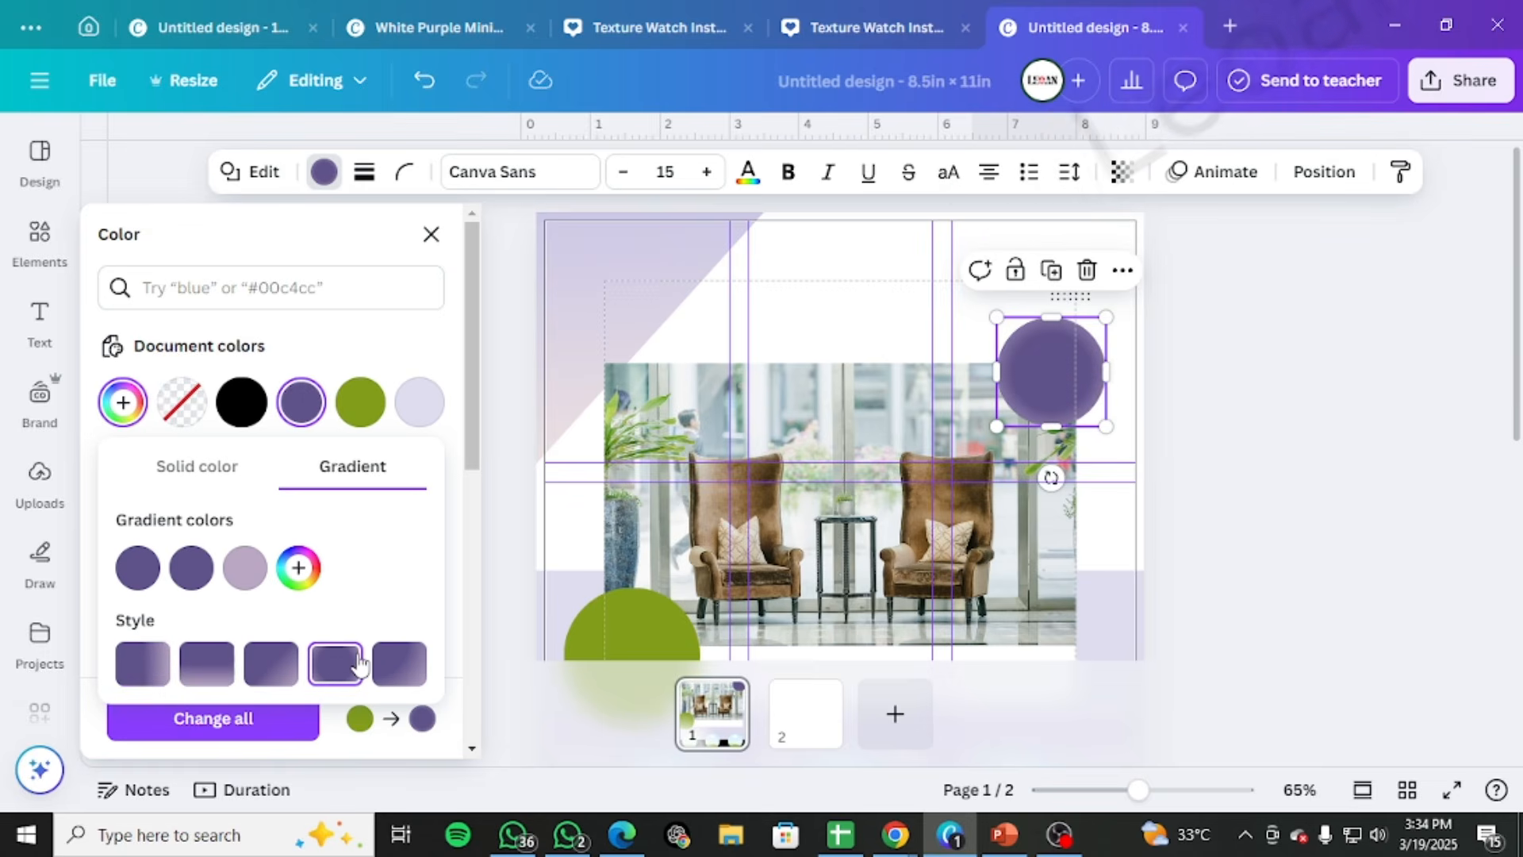
left_click(414, 681)
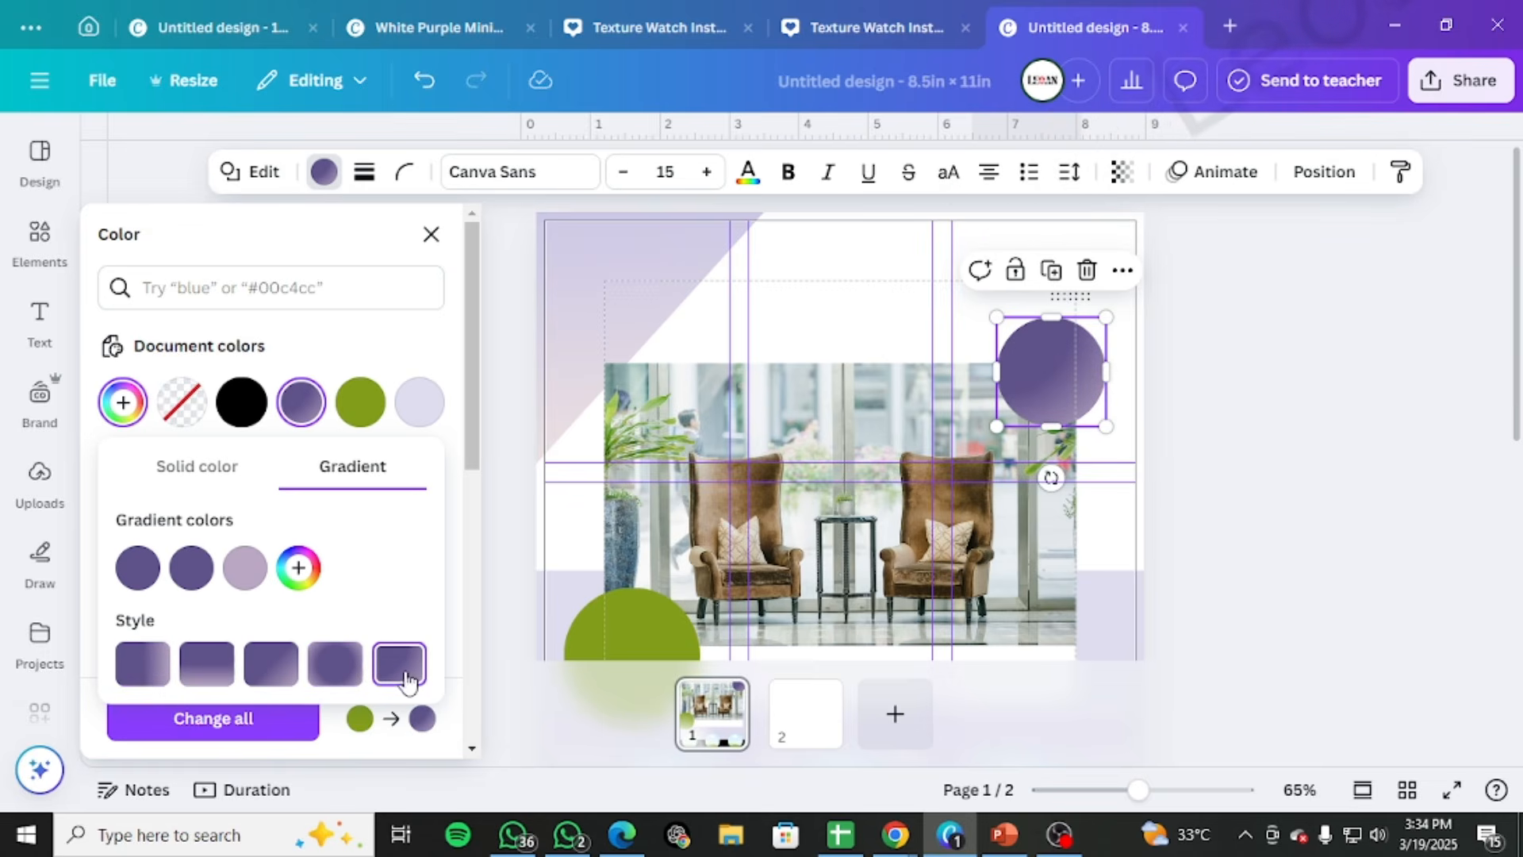
left_click(335, 664)
left_click(270, 665)
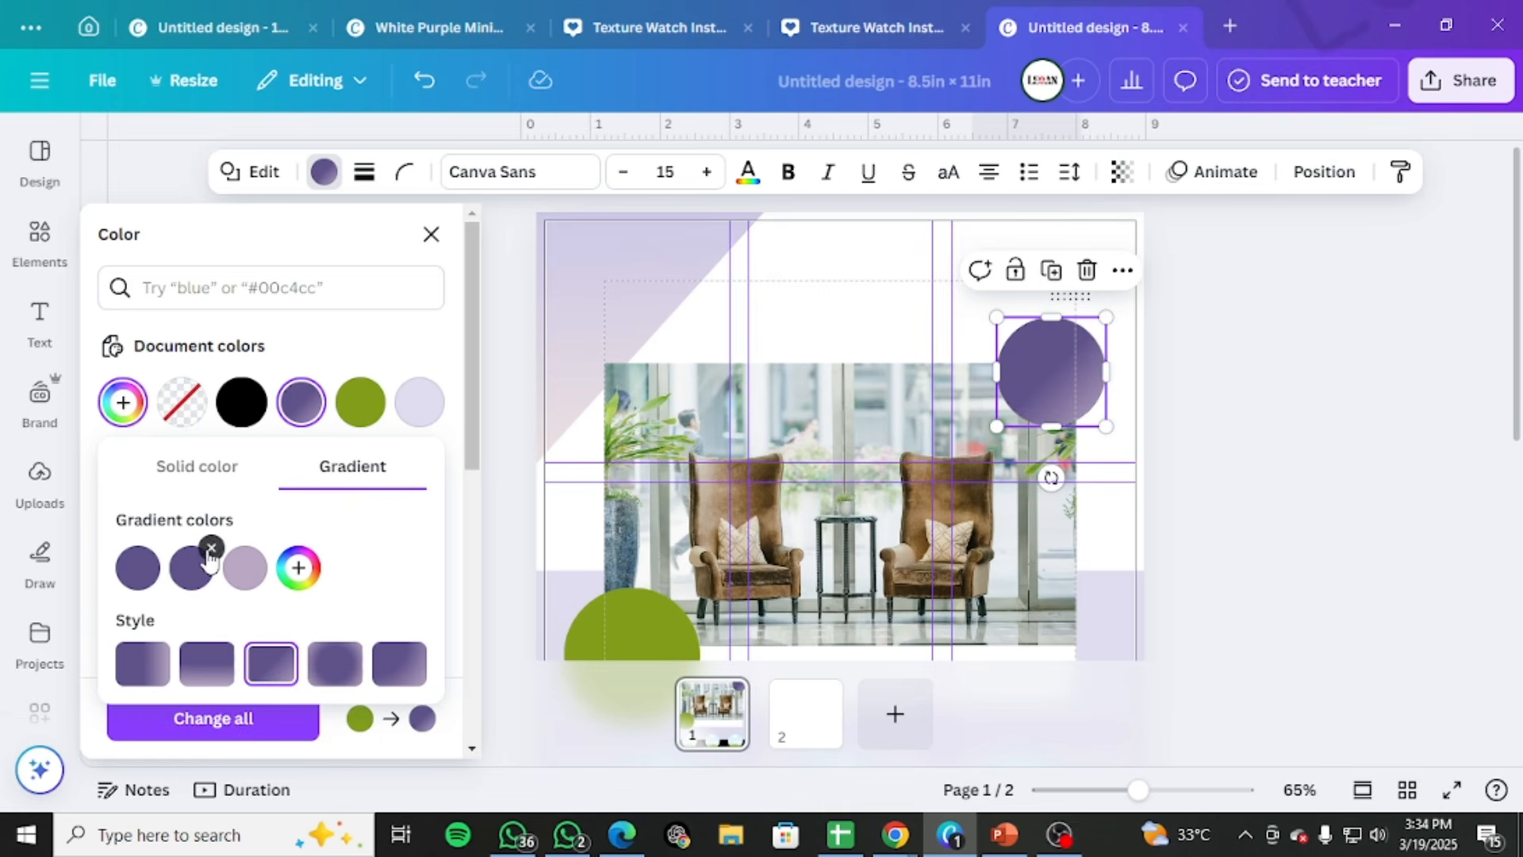
left_click(211, 548)
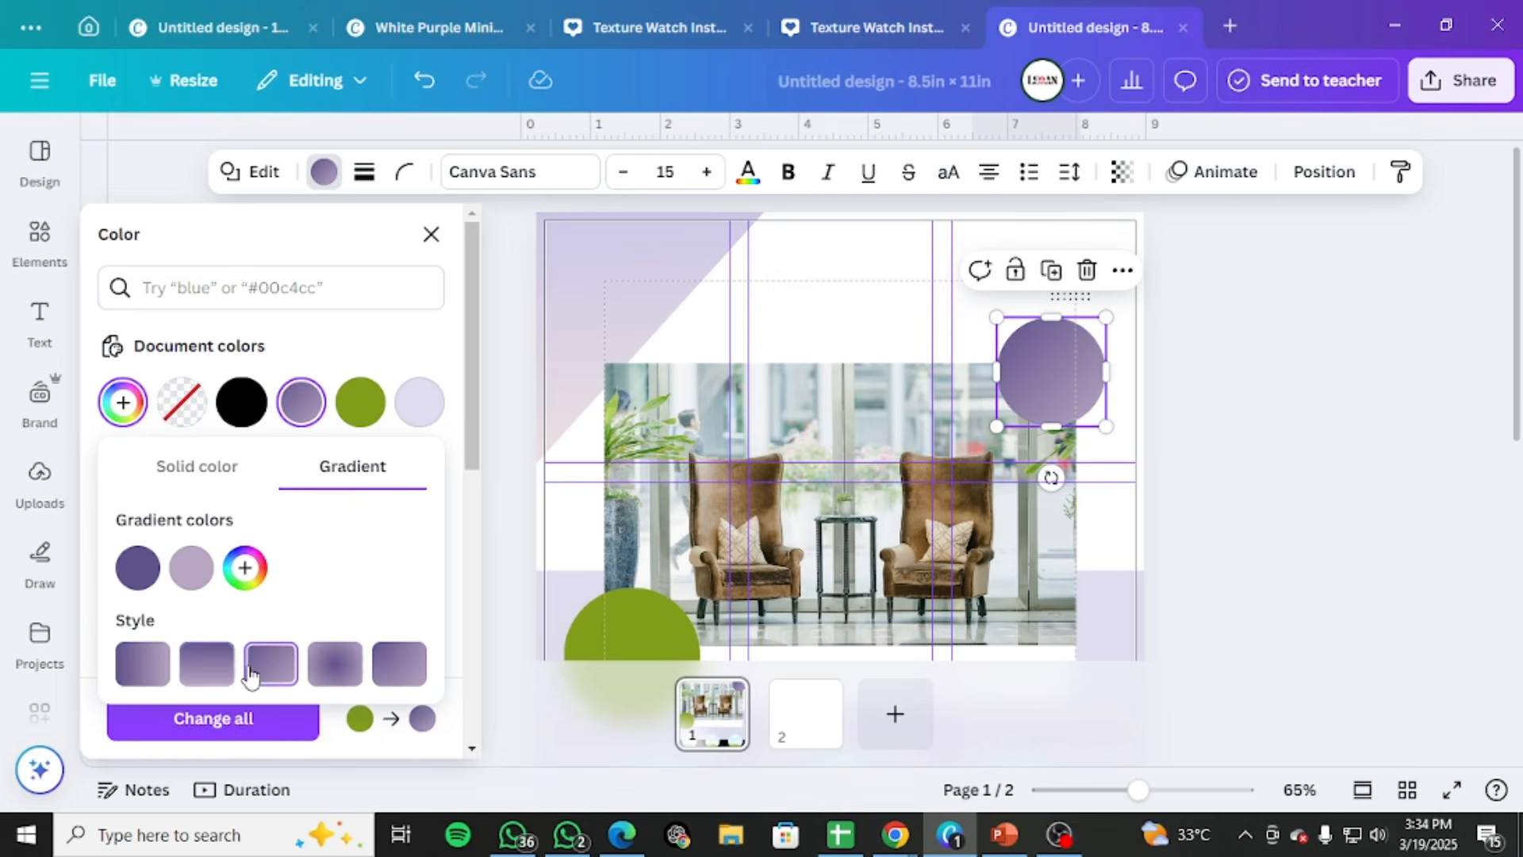
Darken the gradient's lilac end colour to muted purple #685670 and deselect the circle
left_click(194, 567)
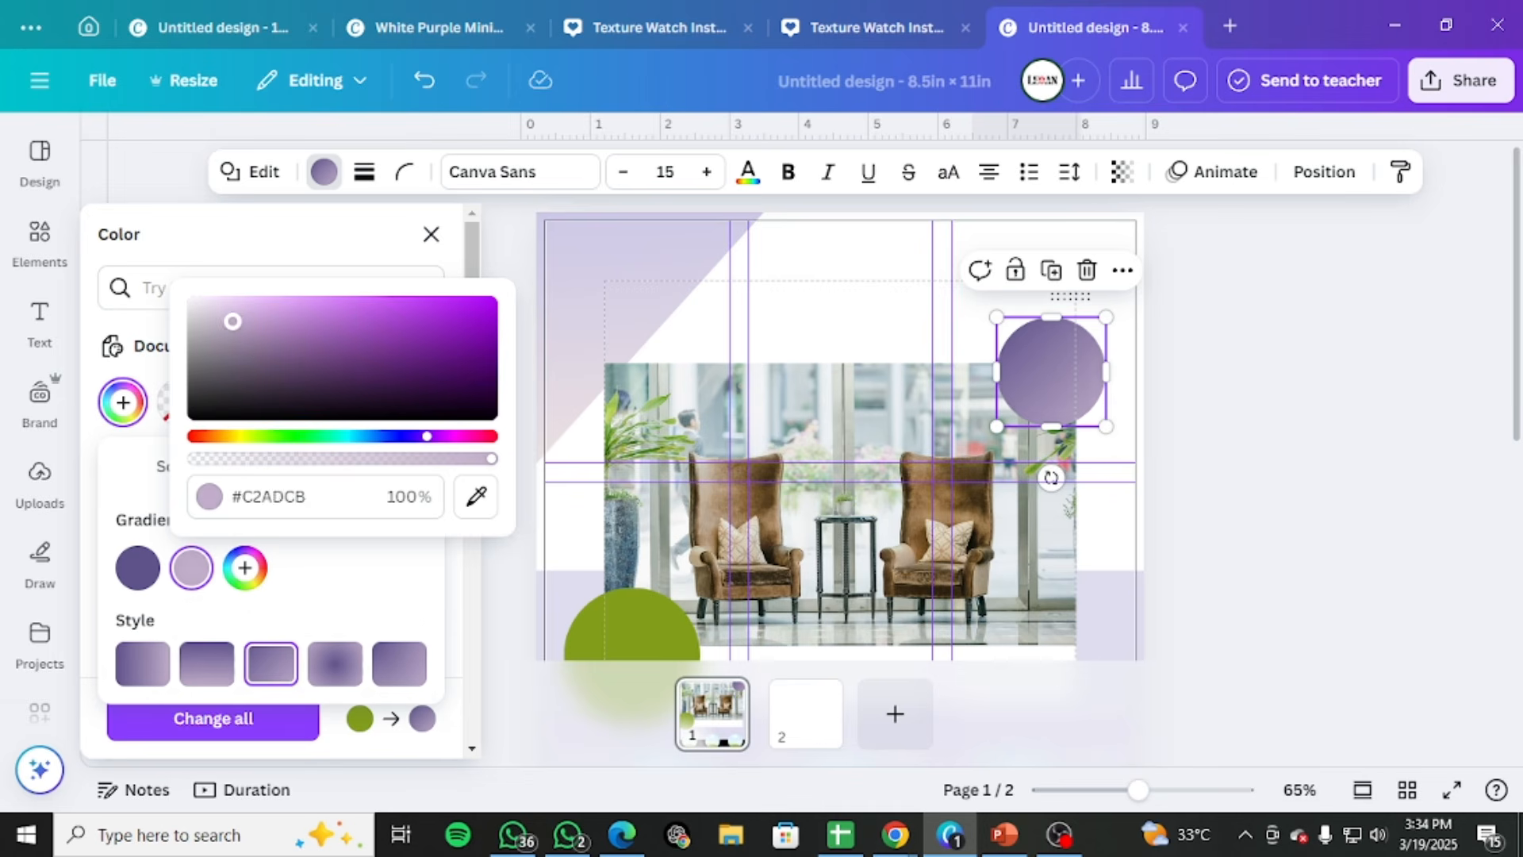
left_click_drag(233, 321, 265, 371)
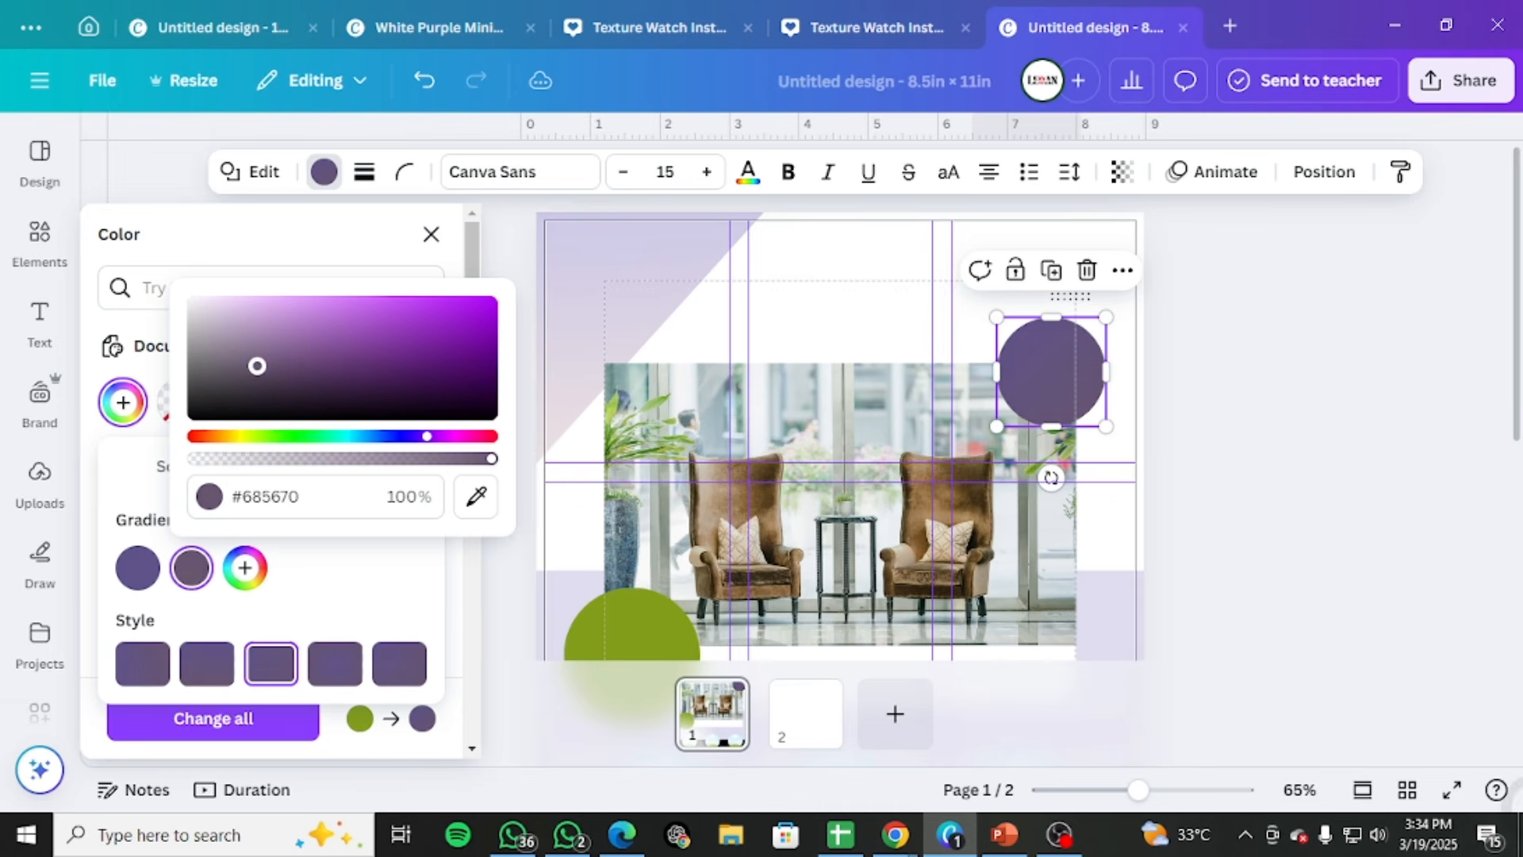
left_click(1183, 364)
left_click(1193, 394)
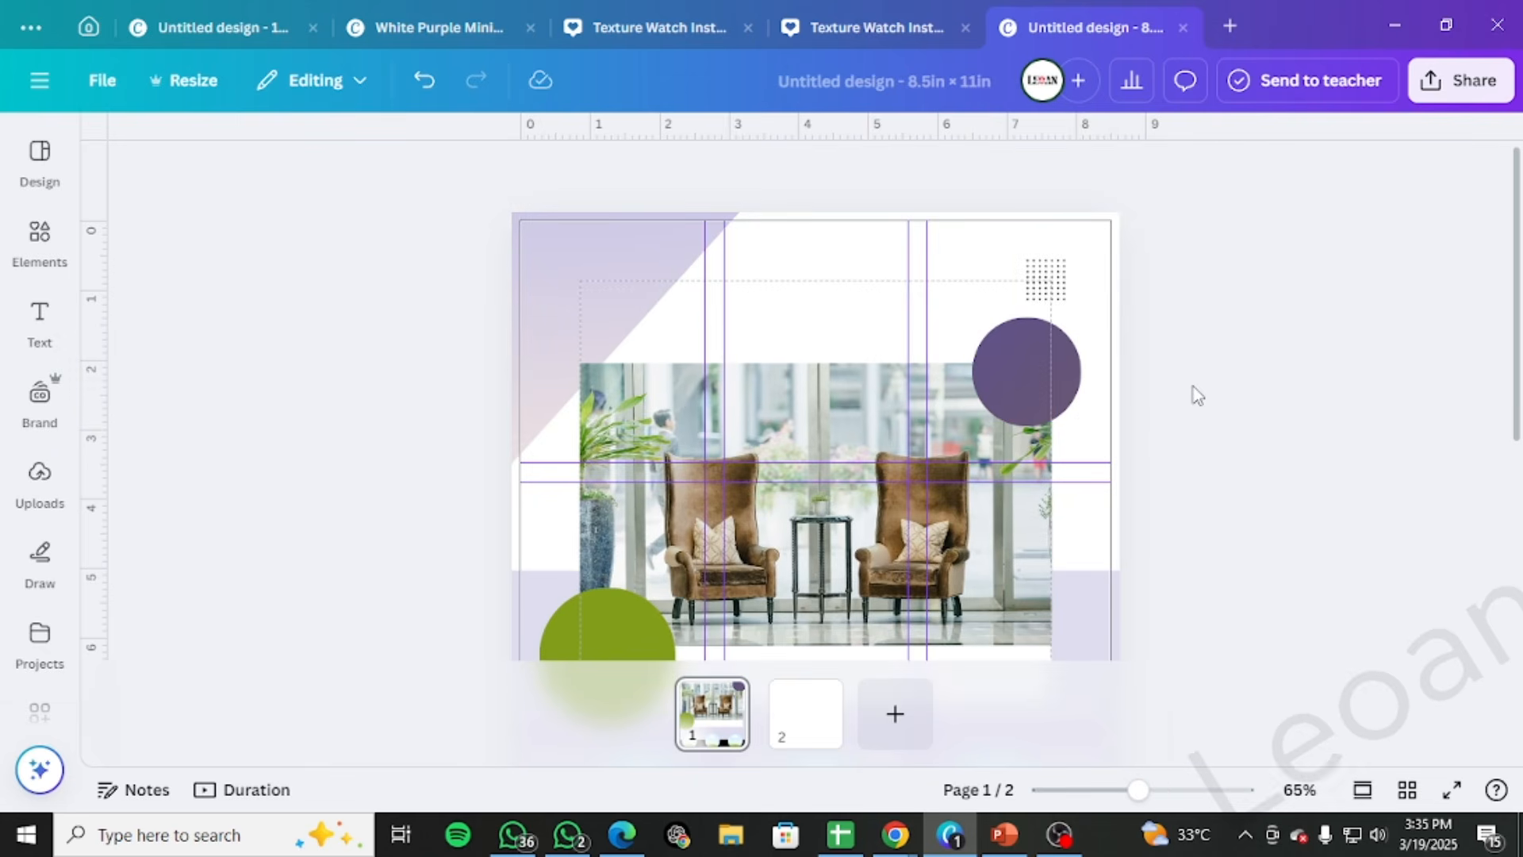
Apply the same purple gradient from the document colours to the green circle at the photo's lower-left corner
left_click(584, 624)
left_click(323, 171)
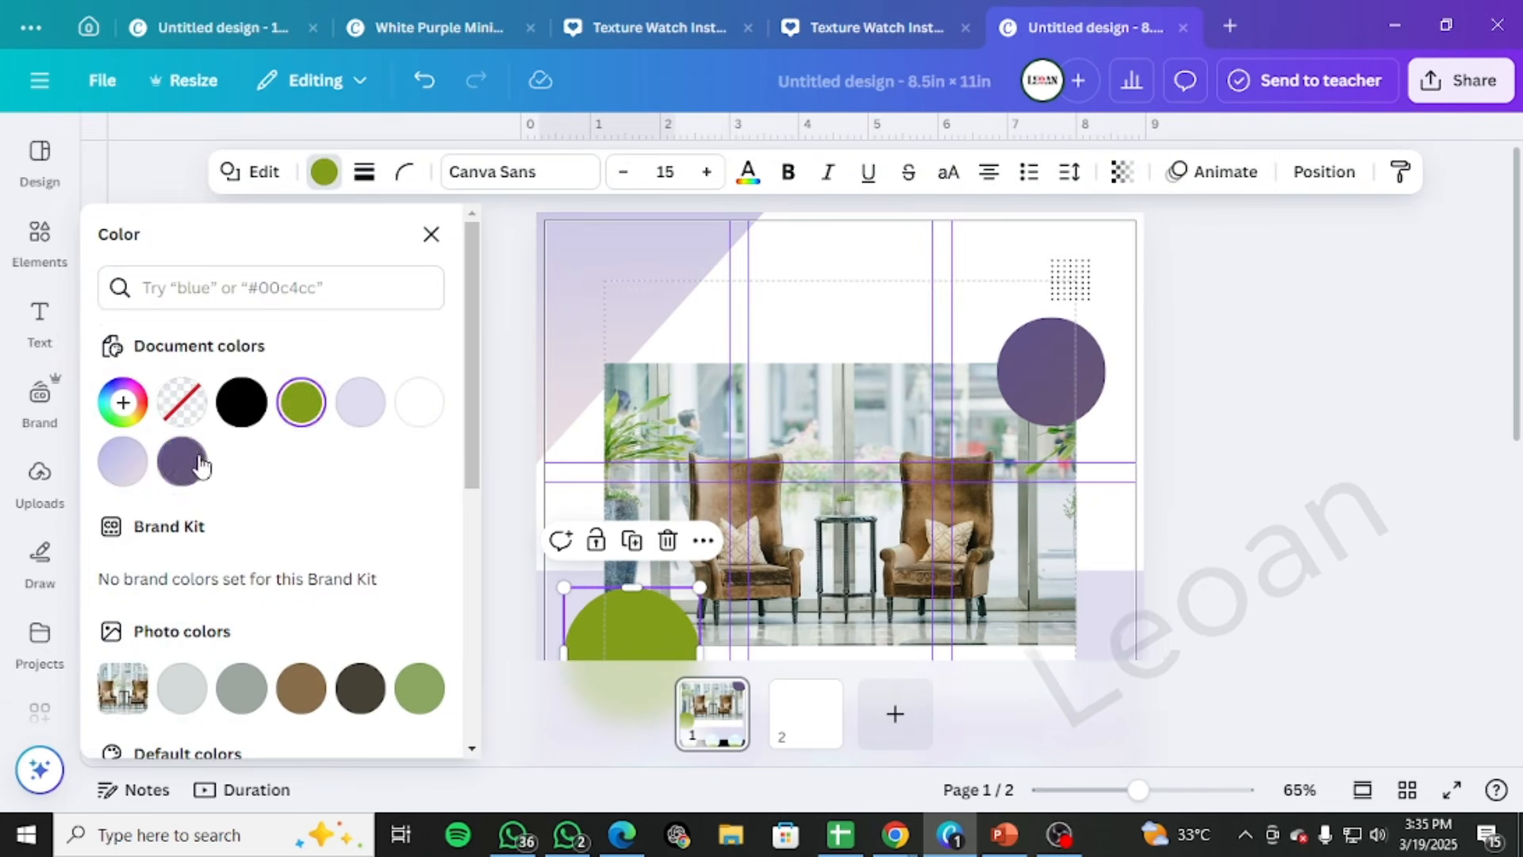
left_click(181, 455)
left_click(1351, 504)
scroll(1297, 449, "down", 2)
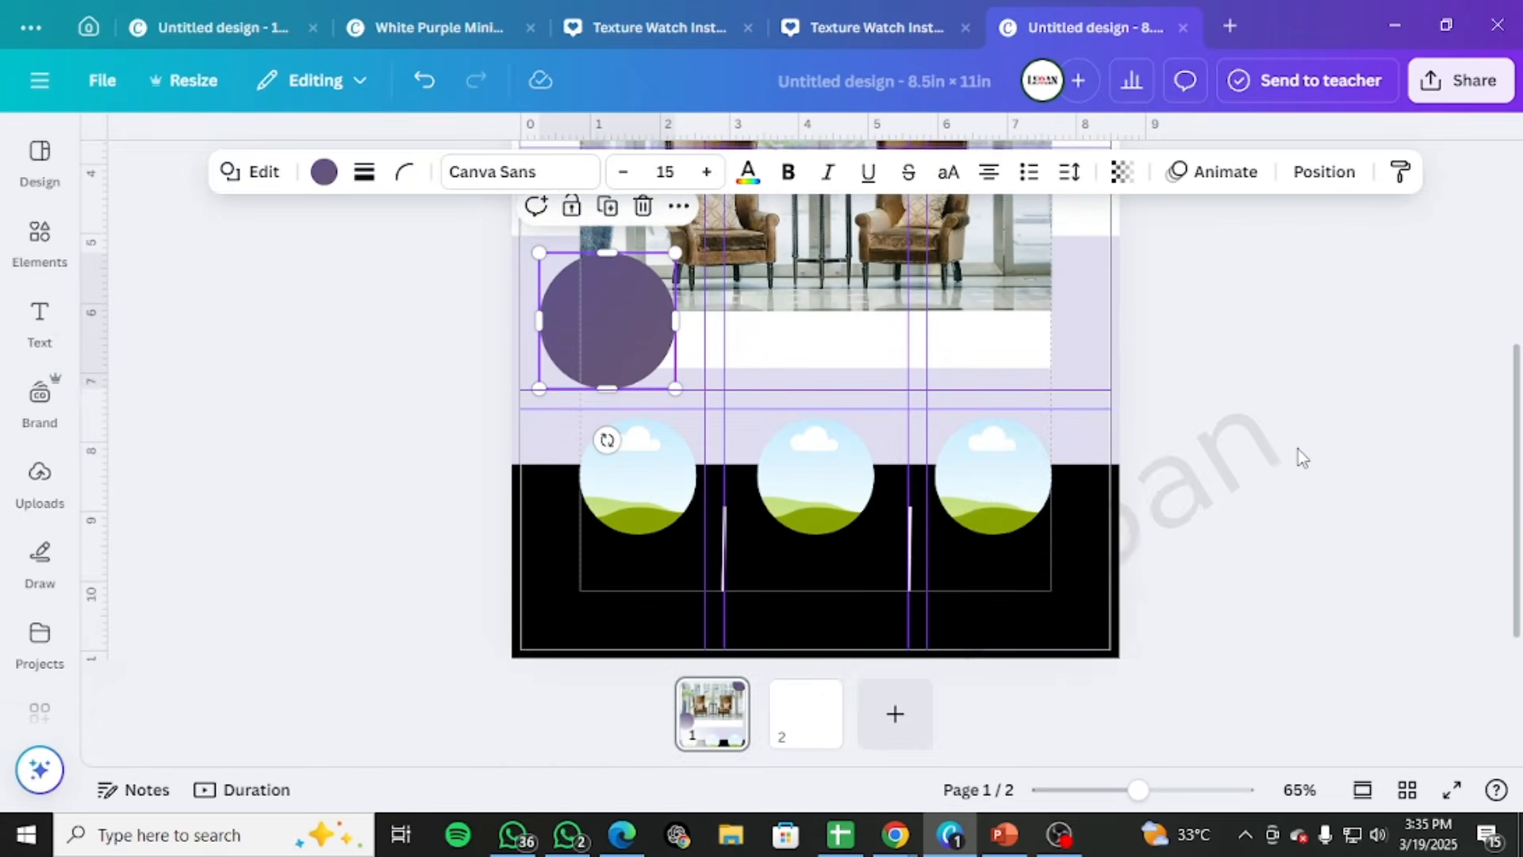
scroll(1298, 449, "up", 4)
left_click(1298, 449)
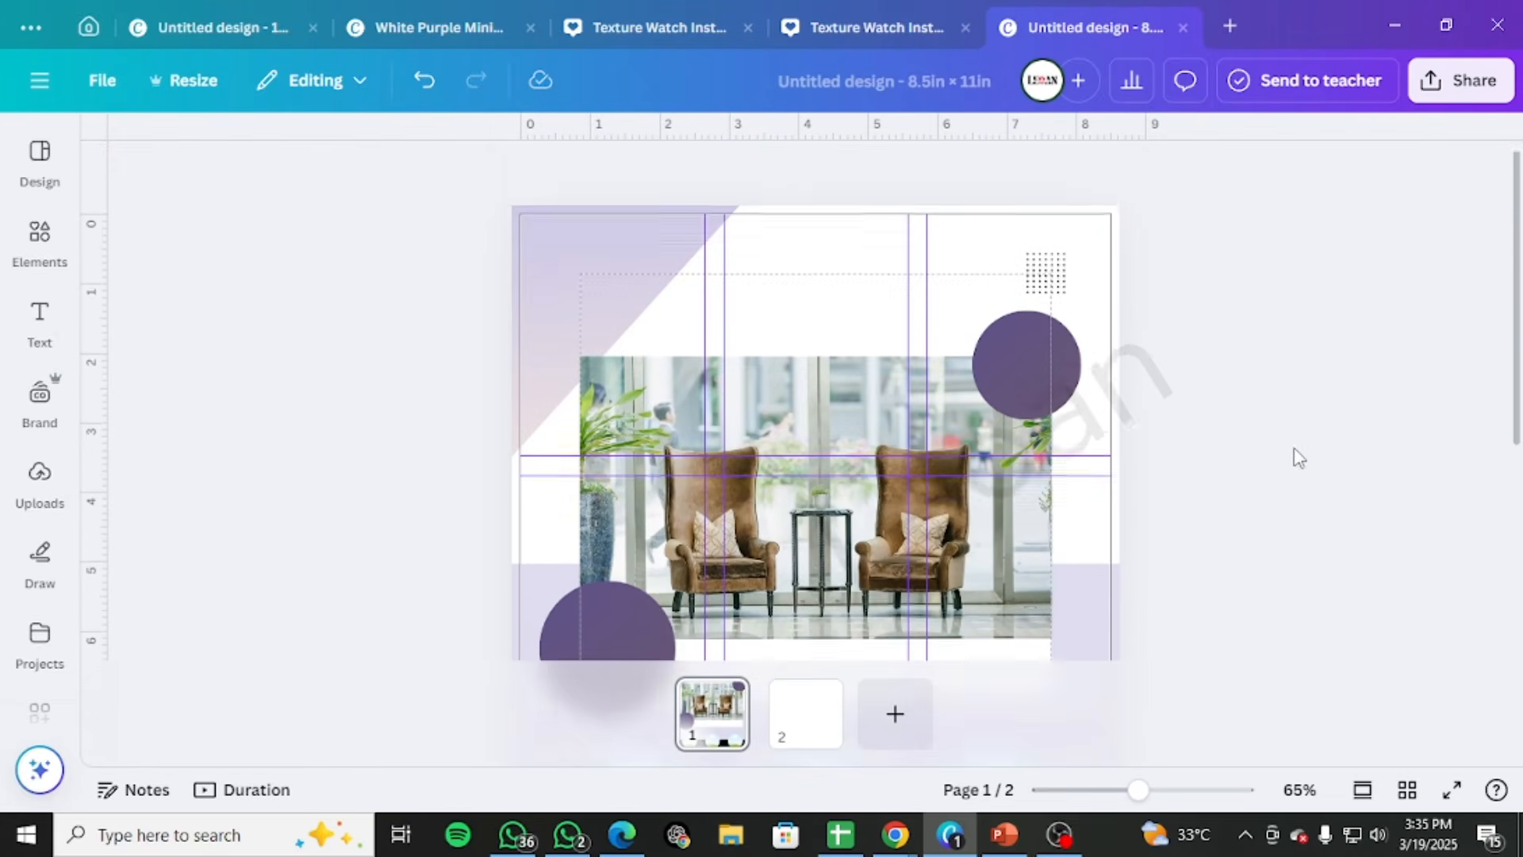
scroll(1298, 449, "down", 2)
scroll(1296, 454, "up", 2)
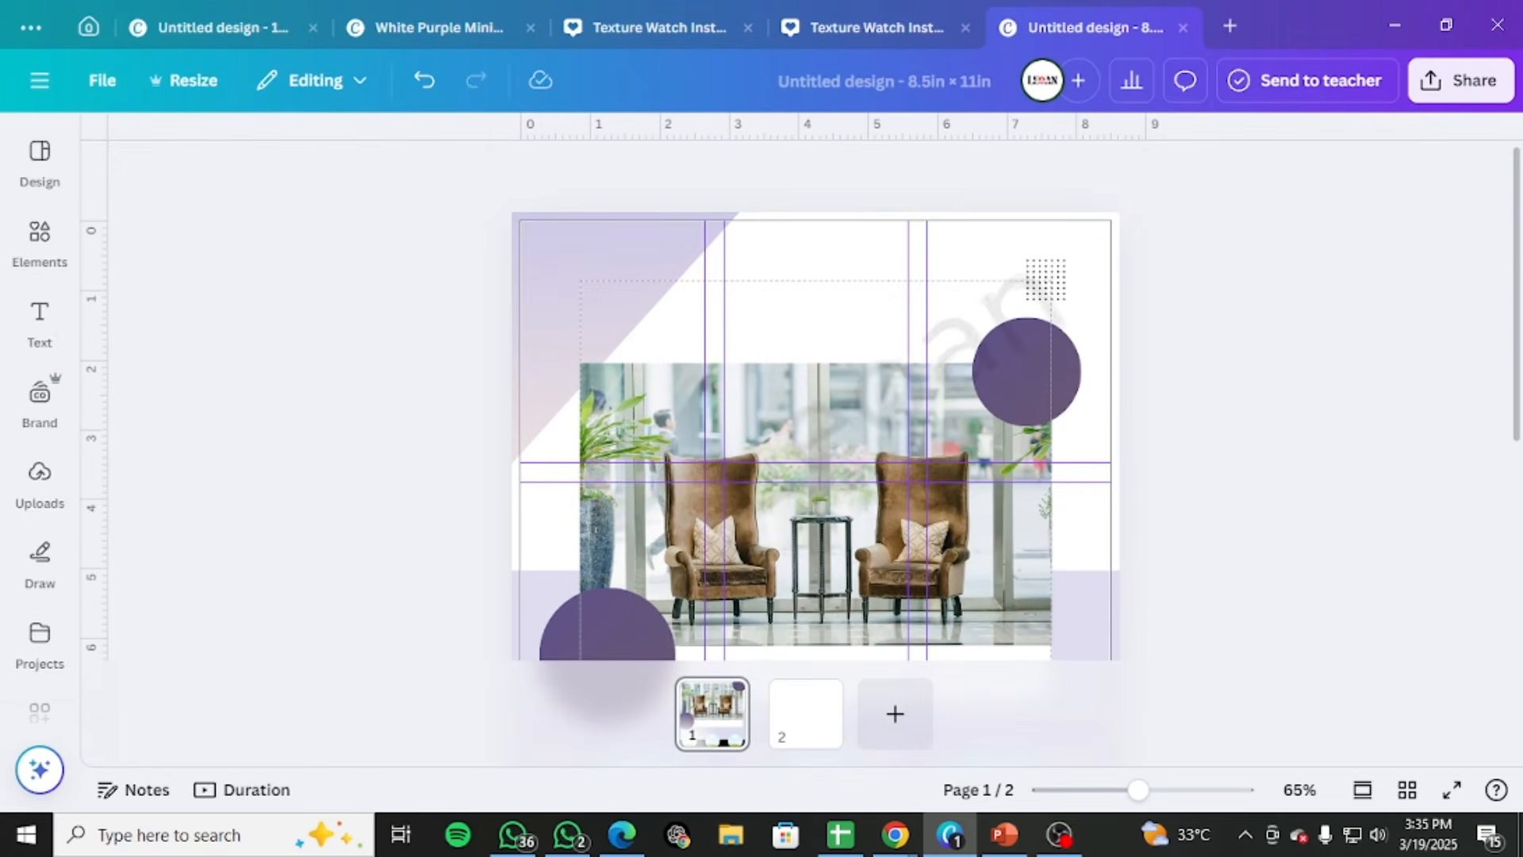
scroll(1301, 413, "down", 5)
scroll(1302, 413, "up", 3)
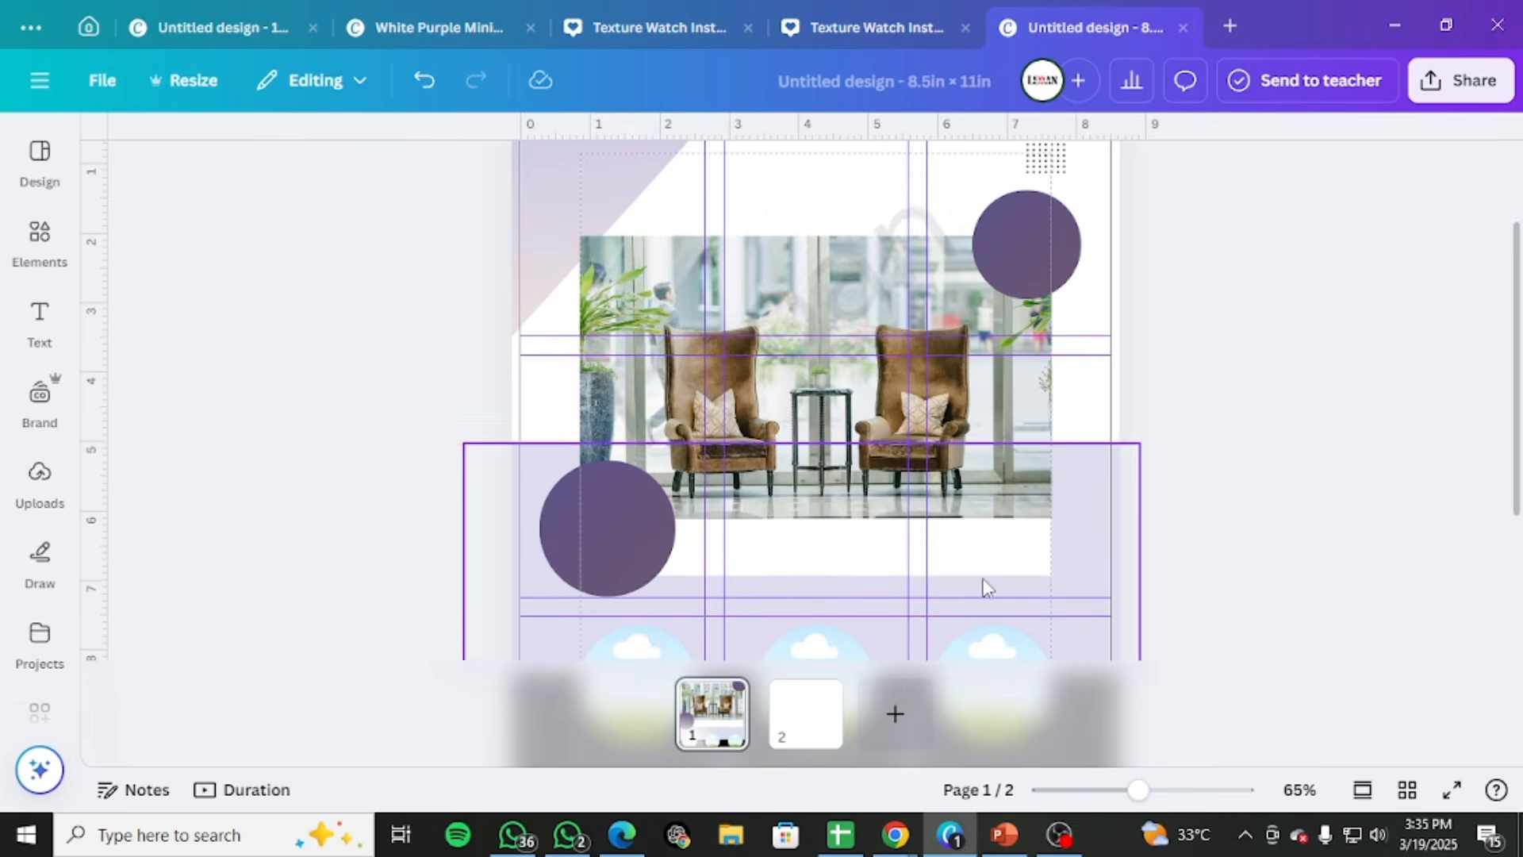
Search the elements library for SOFA
scroll(1136, 488, "down", 2)
scroll(1227, 442, "down", 2)
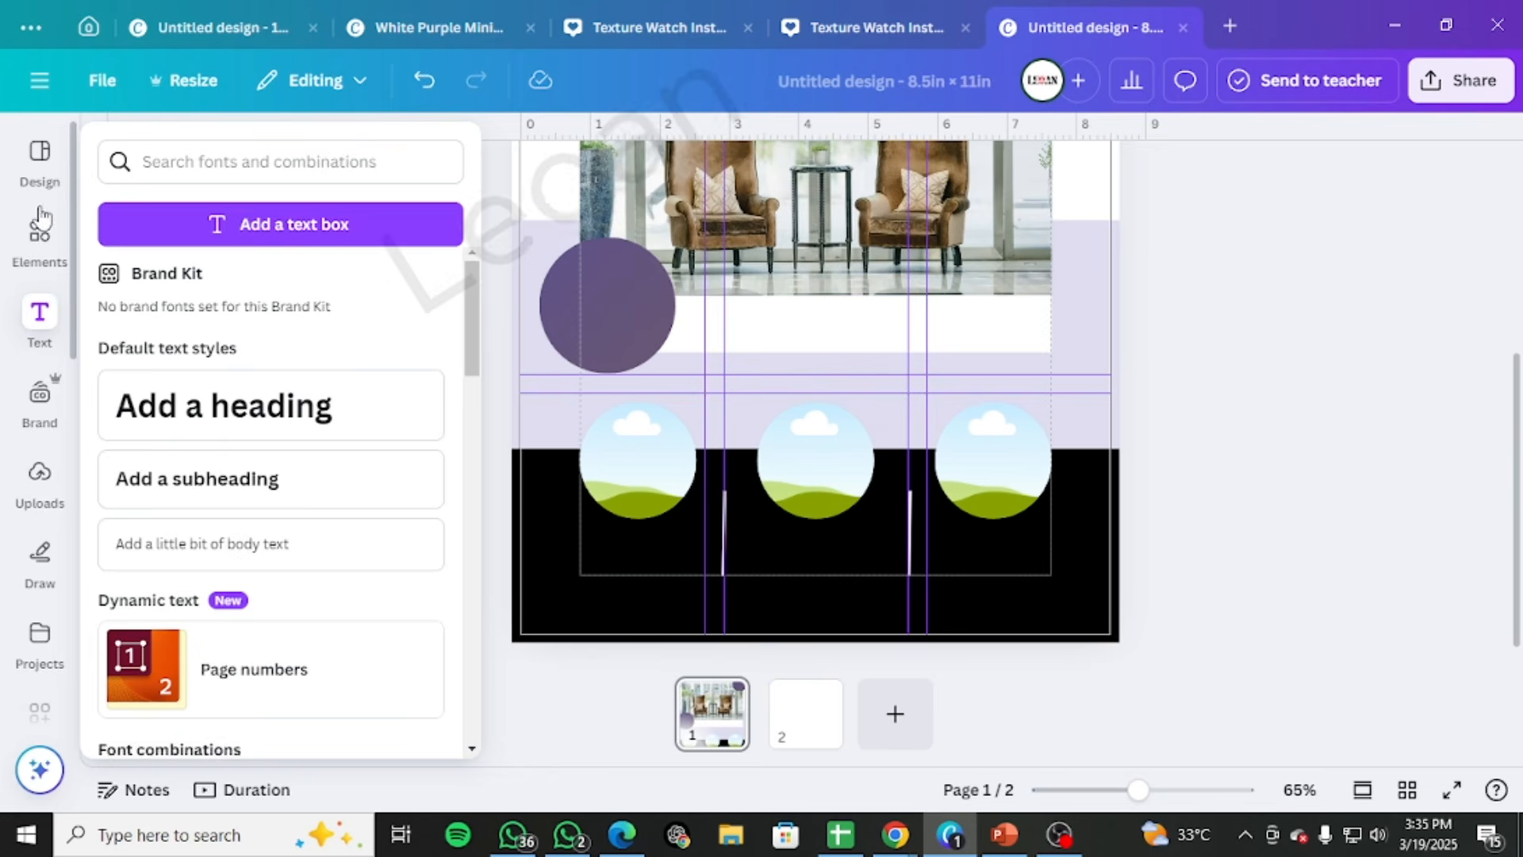
left_click(39, 234)
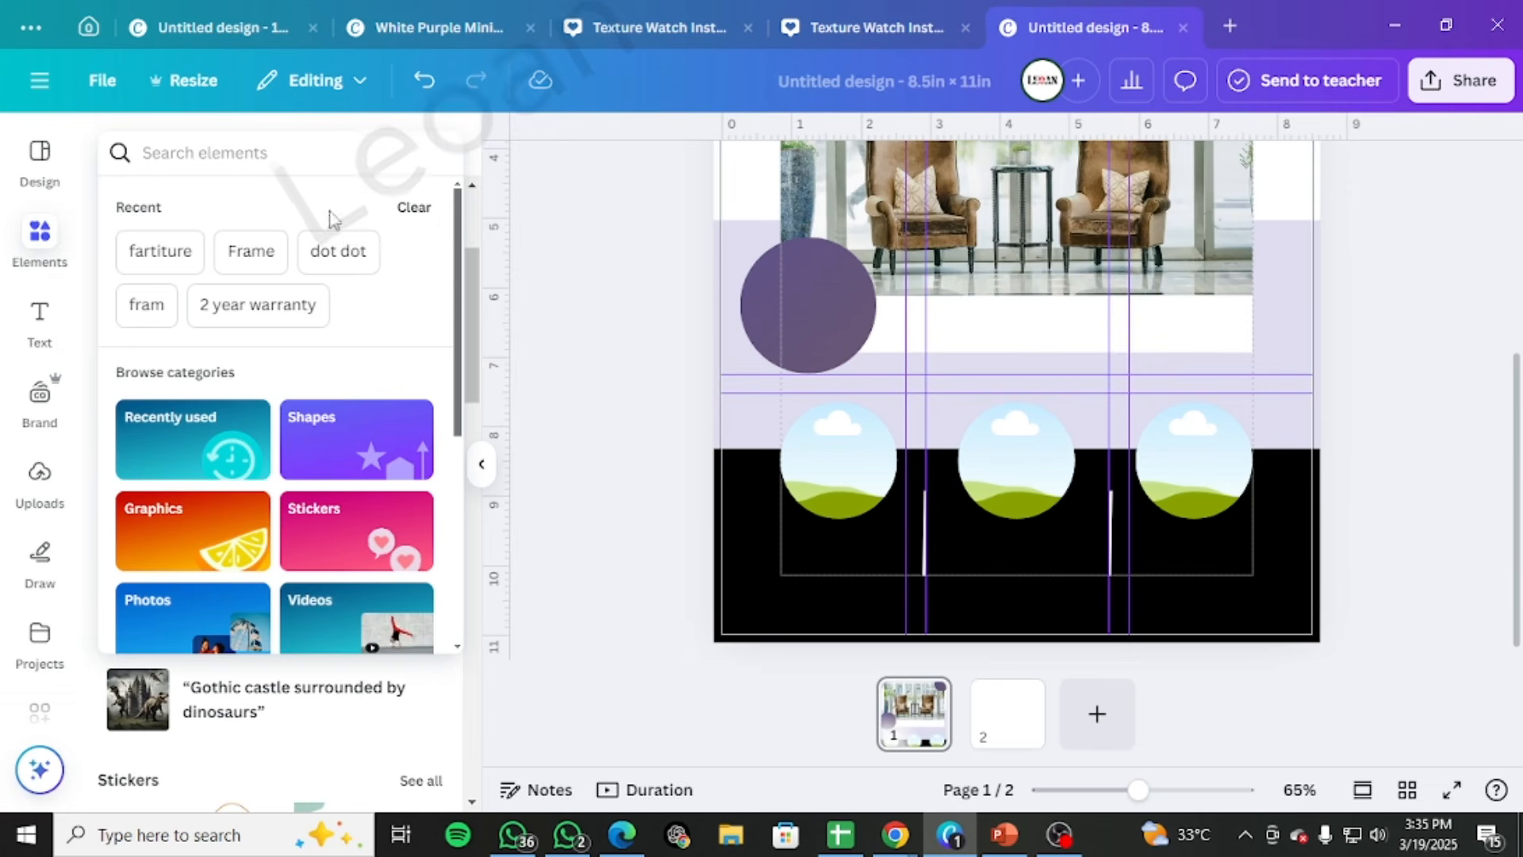
left_click(131, 266)
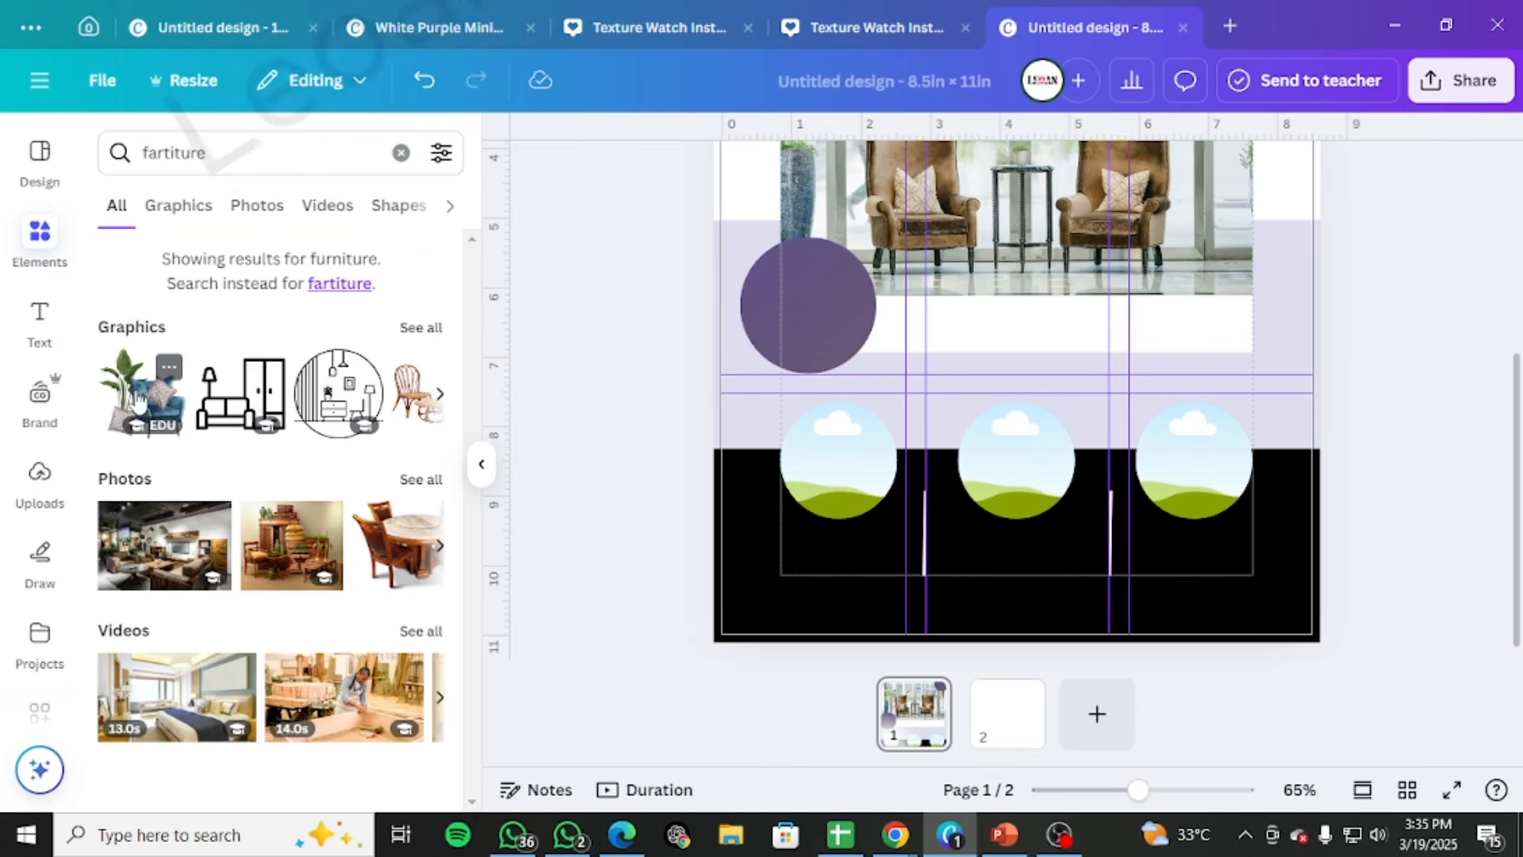
left_click(400, 153)
type("SOFA")
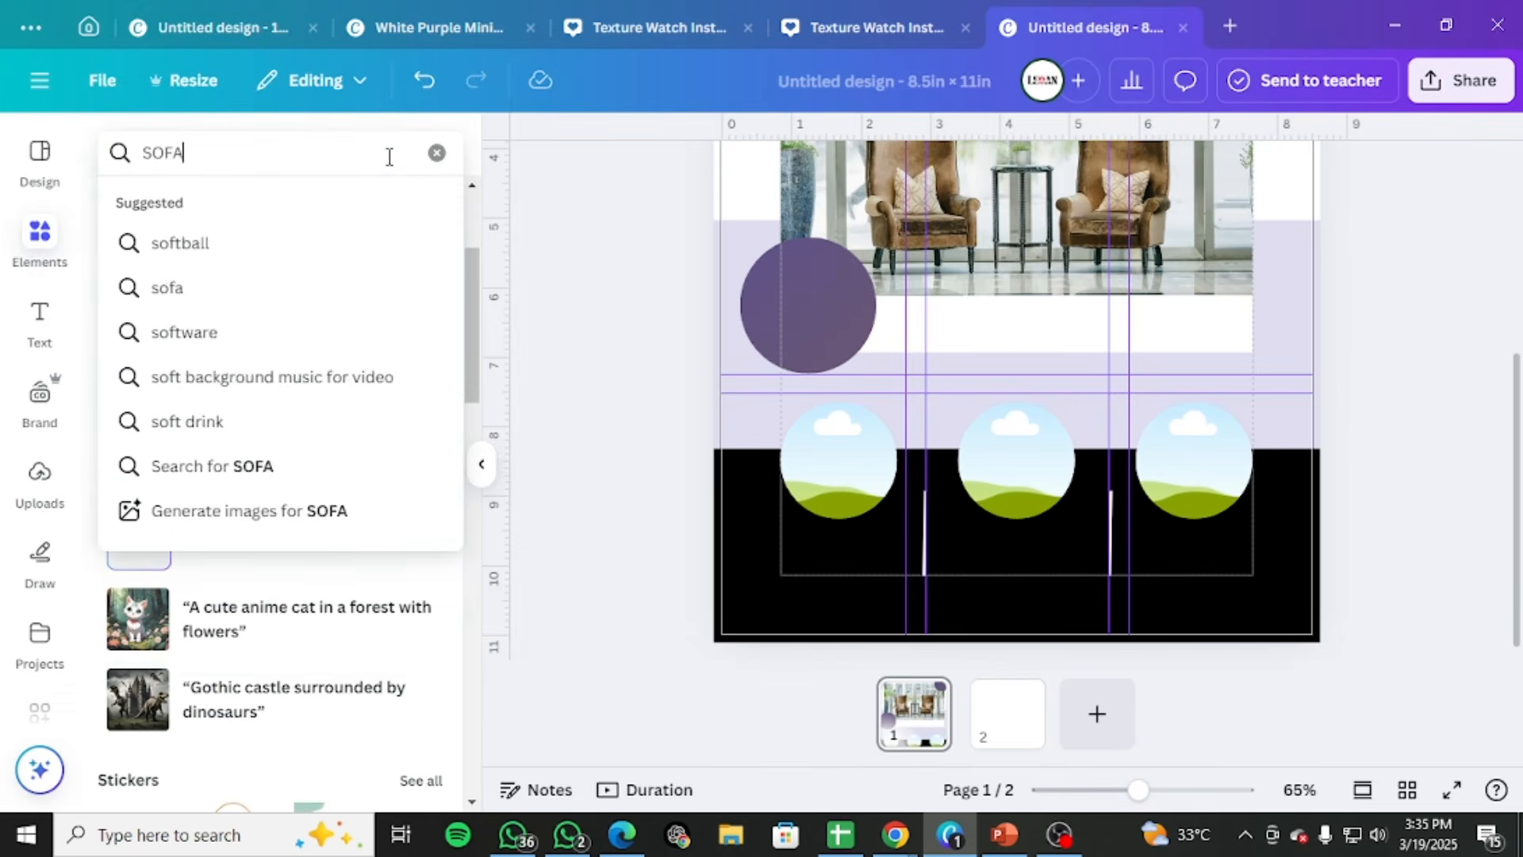
key("Return")
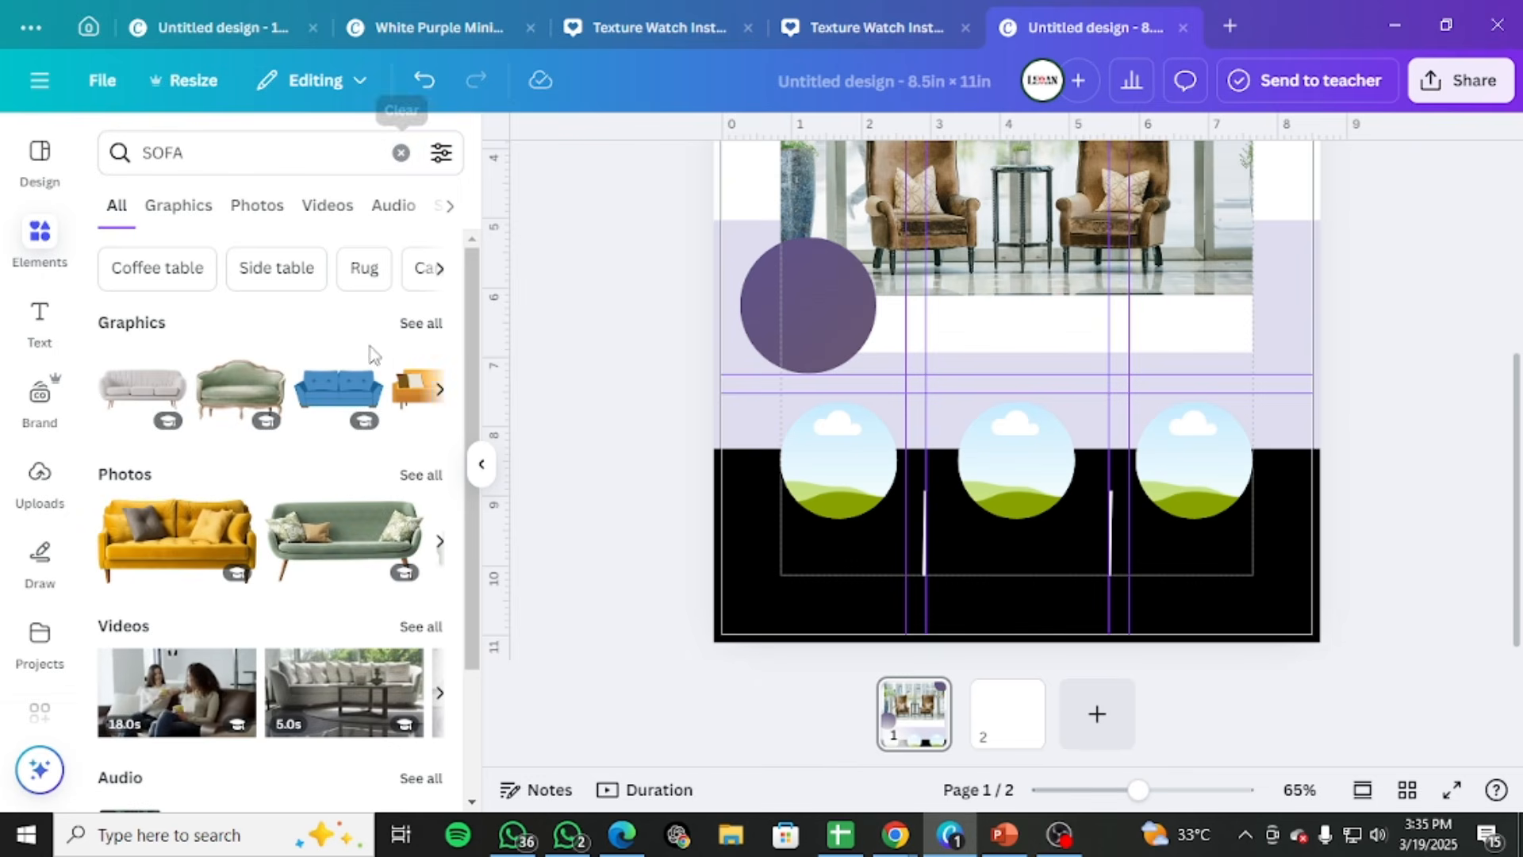
Limit the SOFA results to photos and fill the left circle frame with the pale pink sofa photo, reviewing its crop
left_click(258, 207)
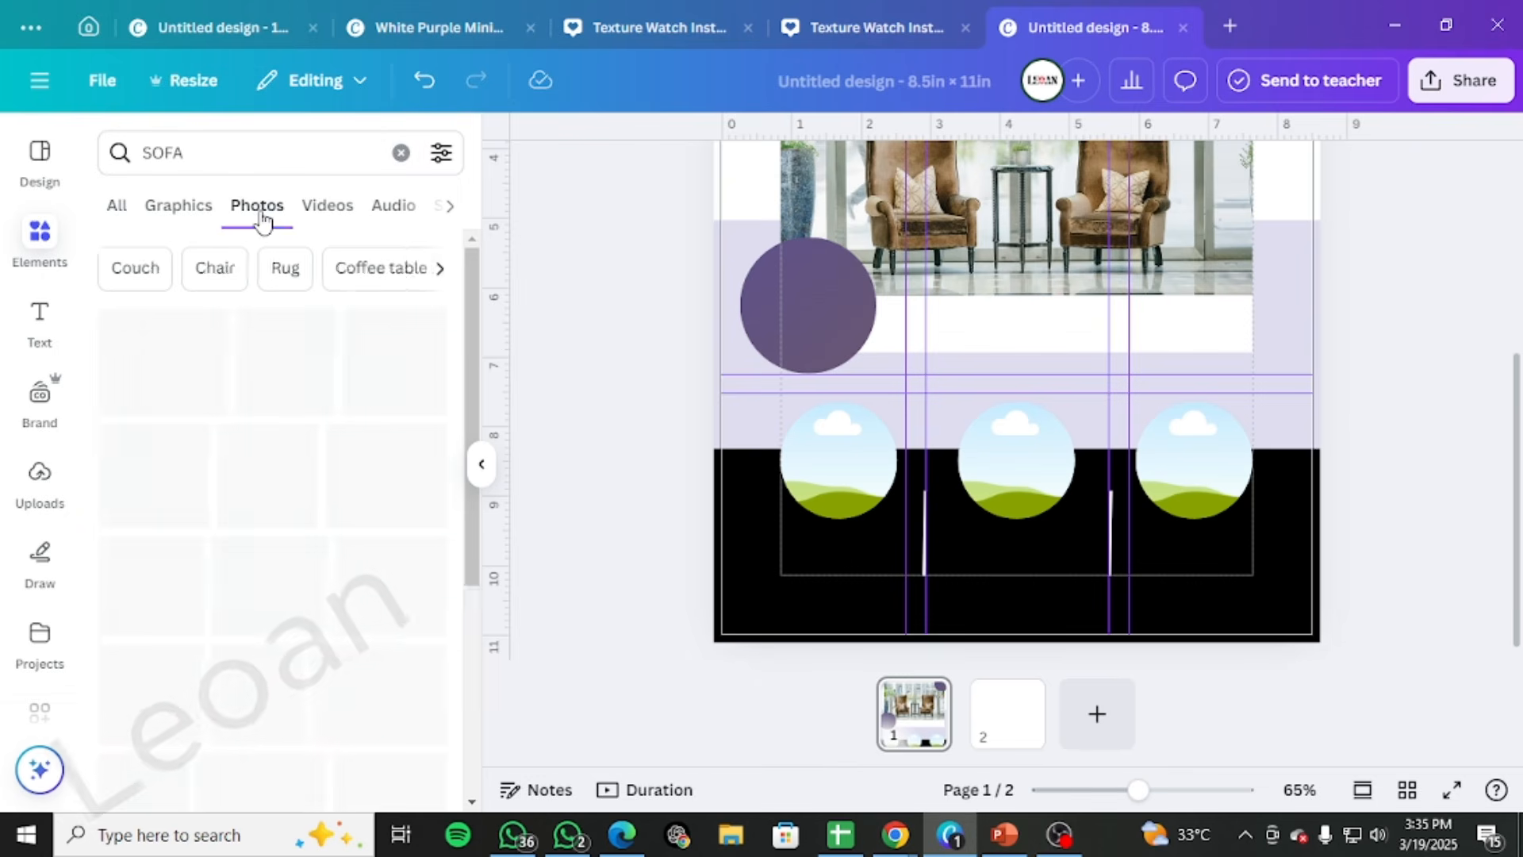
scroll(329, 389, "down", 3)
scroll(329, 389, "down", 3)
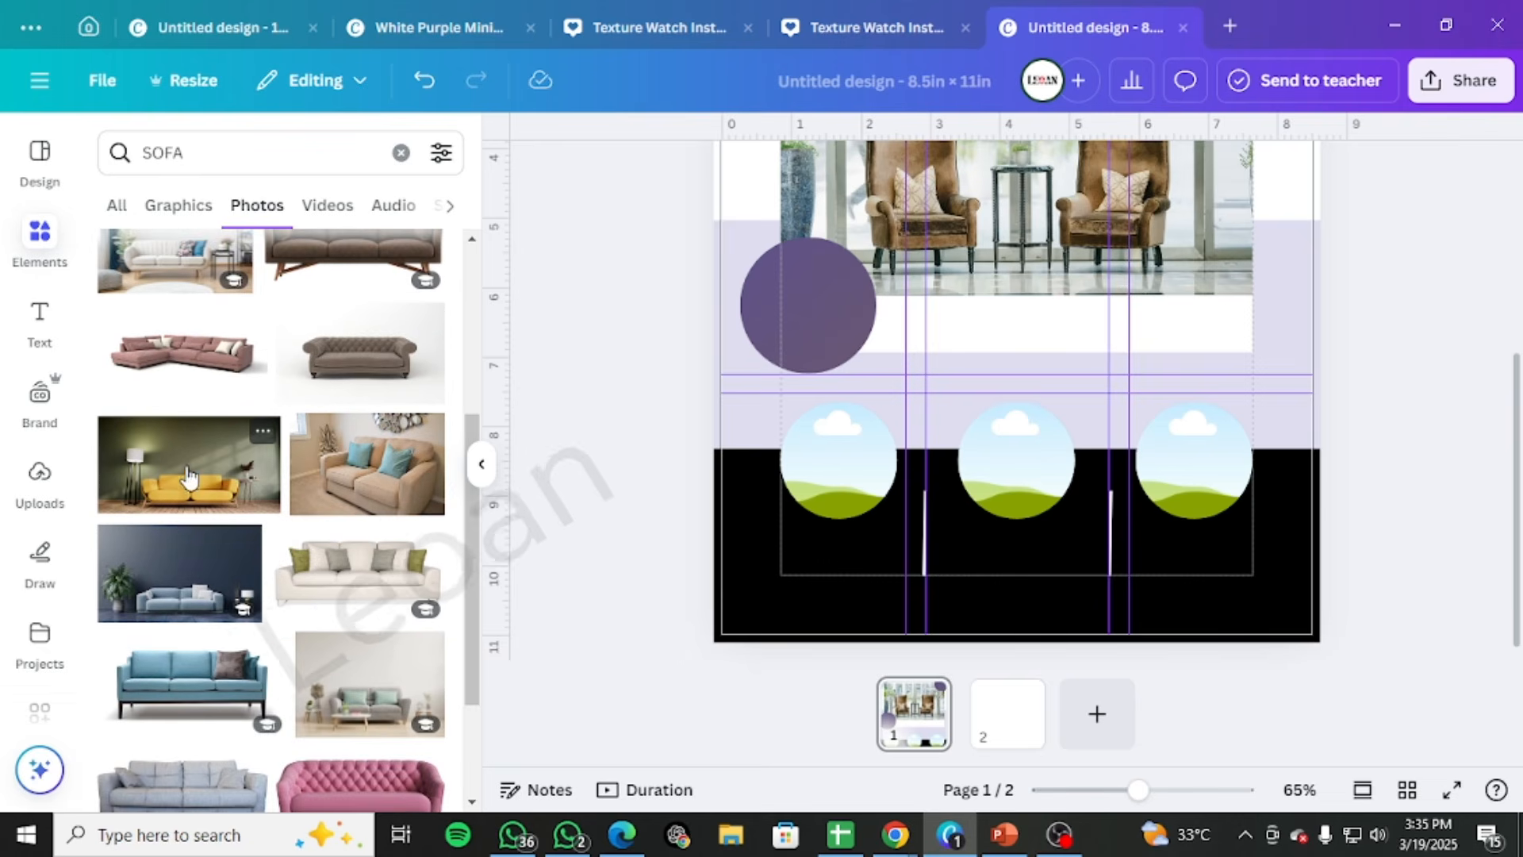
mouse_move(189, 464)
left_mouse_down()
mouse_move(860, 445)
mouse_move(198, 464)
left_mouse_up()
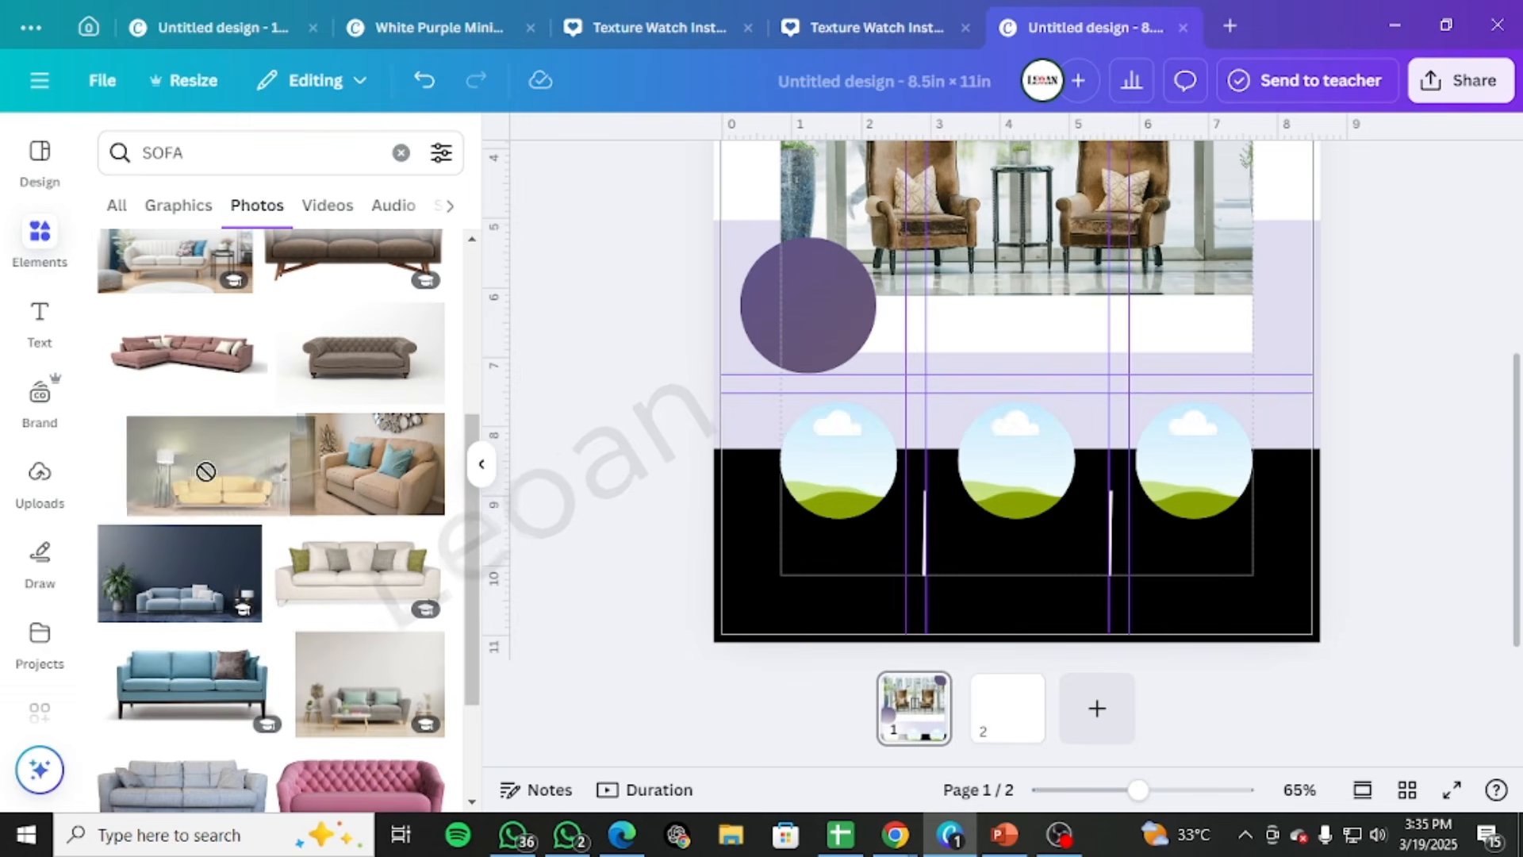
scroll(206, 498, "down", 4)
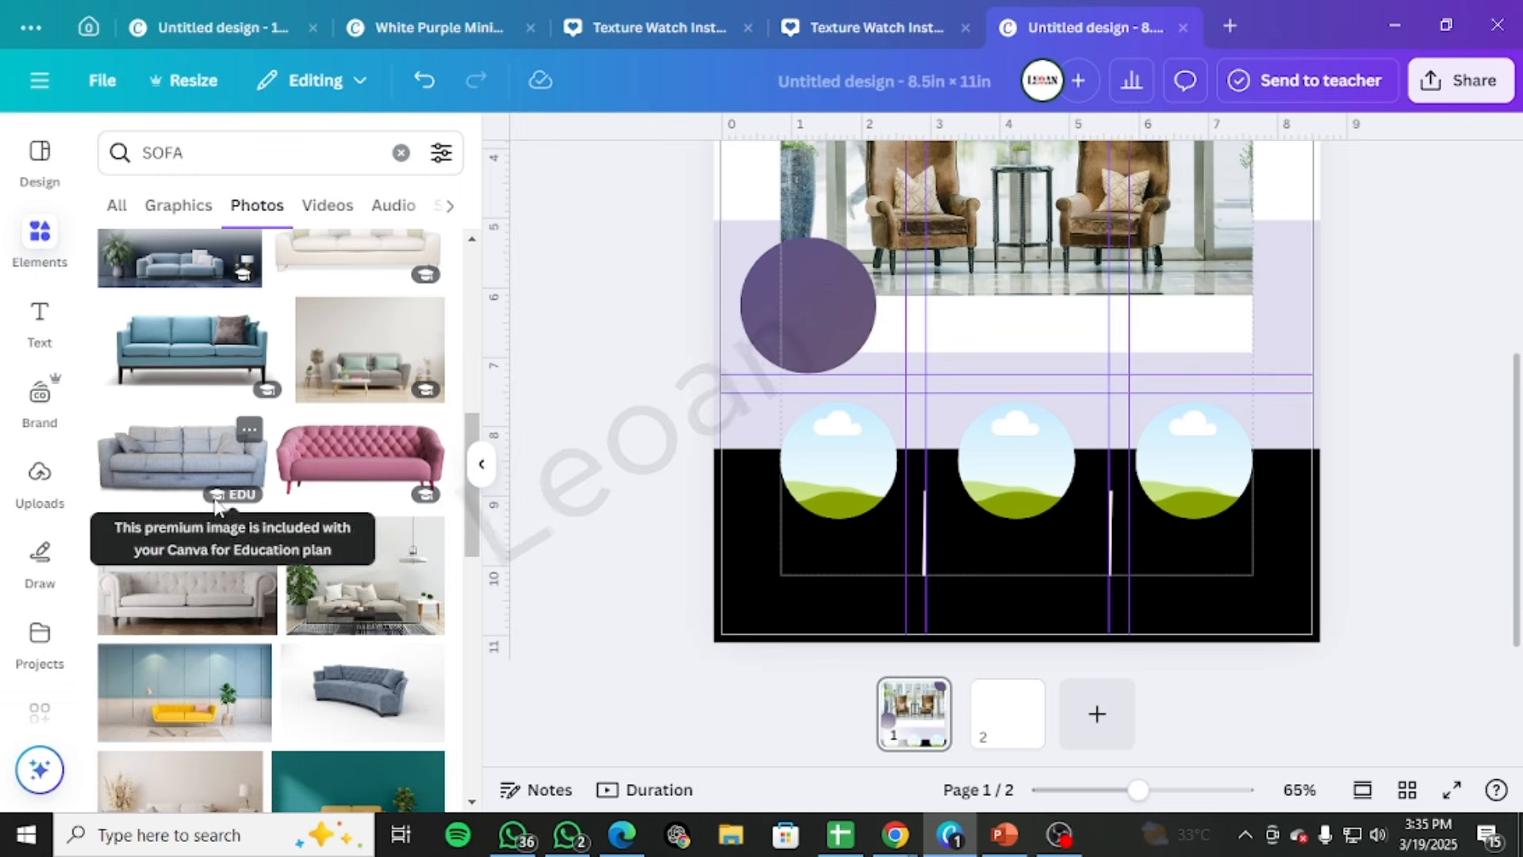
scroll(203, 516, "down", 1)
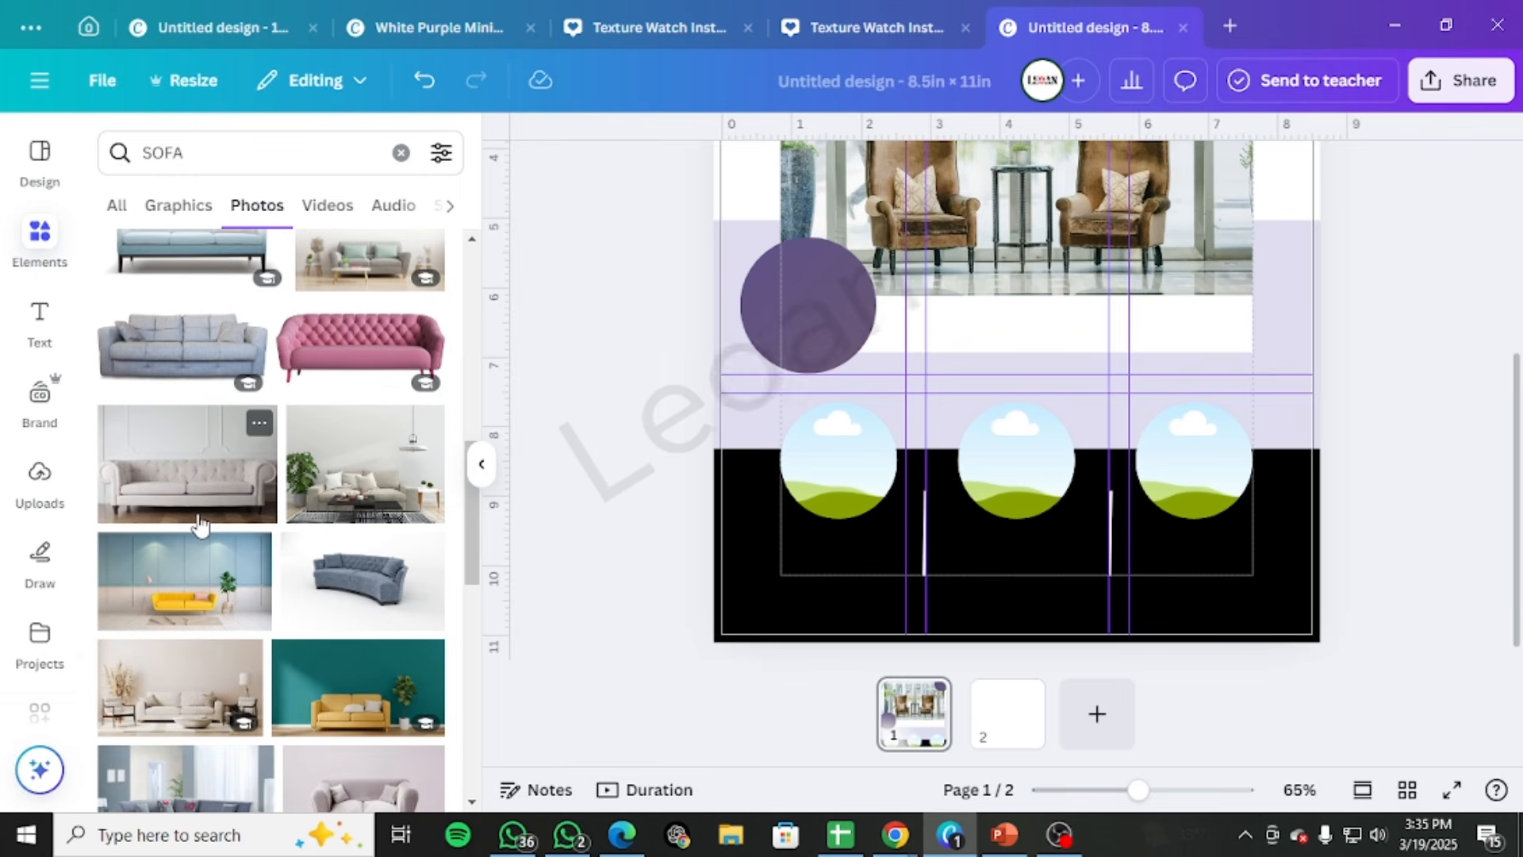
scroll(199, 523, "down", 1)
left_click_drag(342, 646, 825, 443)
double_click(833, 463)
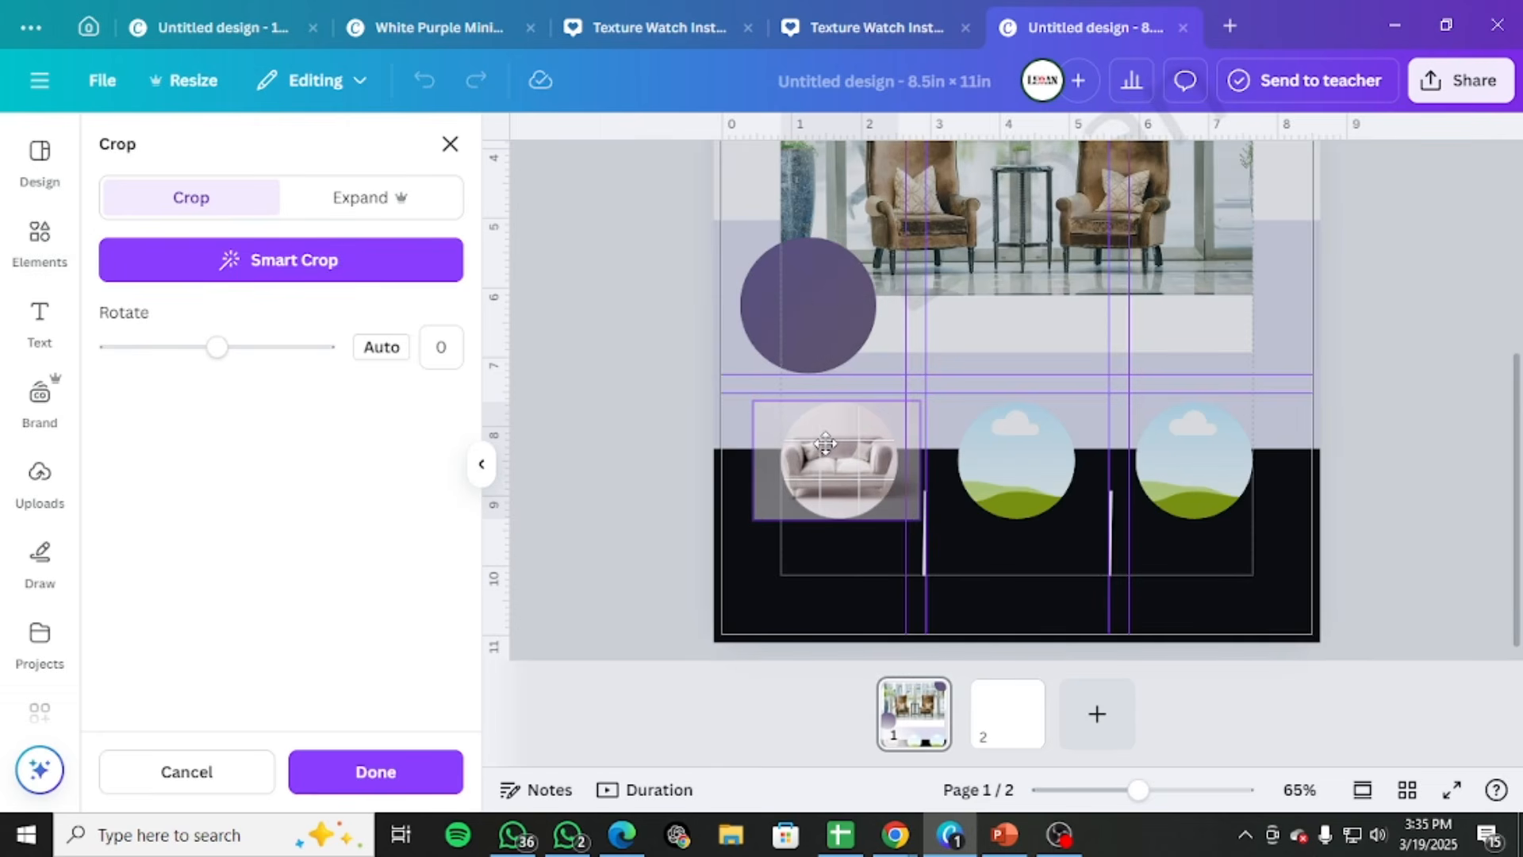
left_click(618, 446)
Fill the middle circle frame with the brown chaise sofa photo on a white background and review its crop
scroll(206, 565, "down", 5)
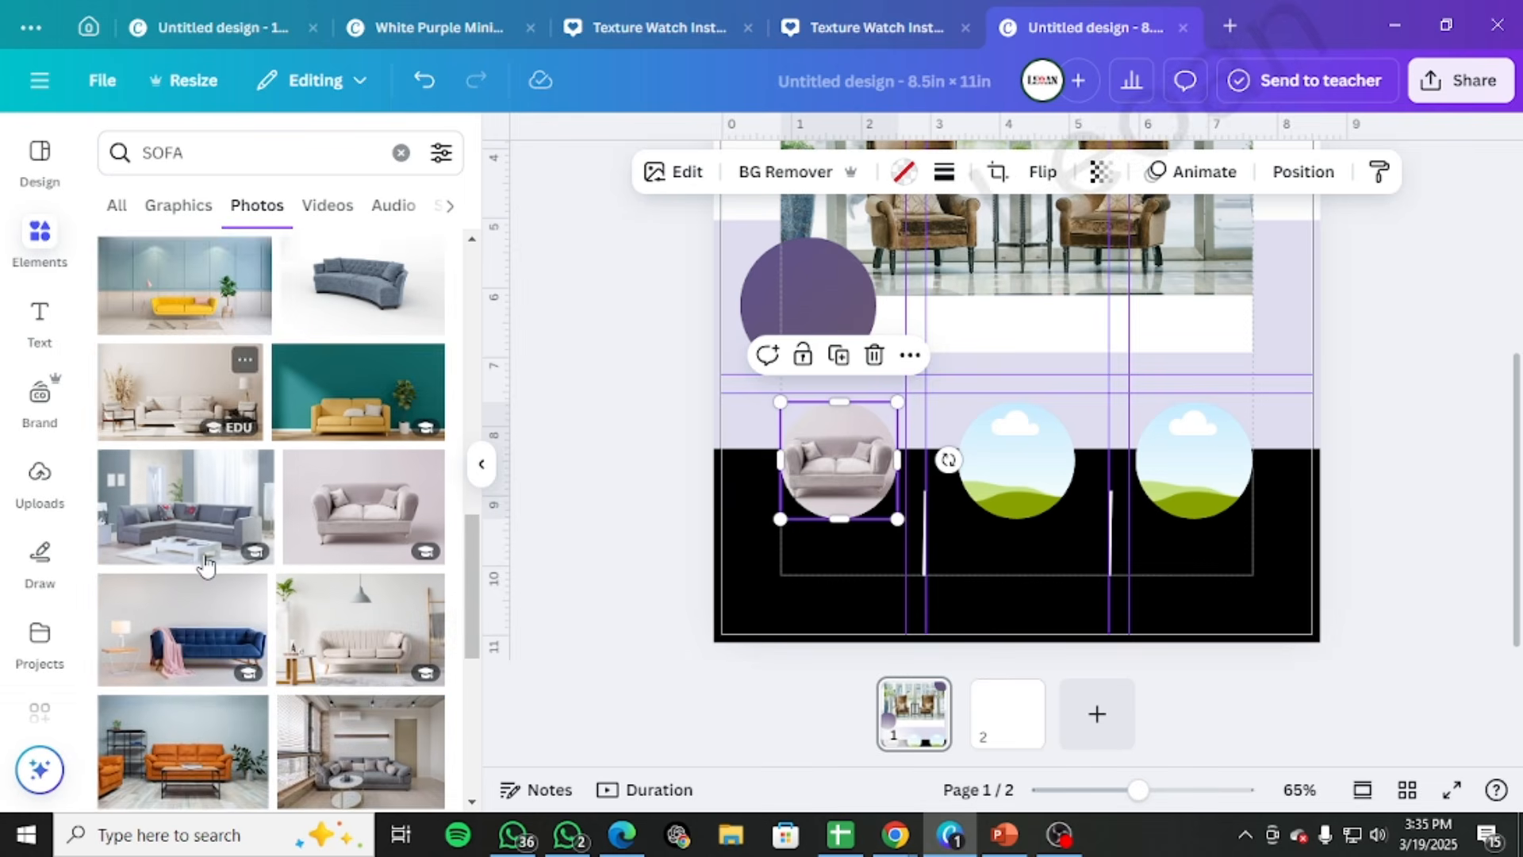
scroll(208, 565, "down", 2)
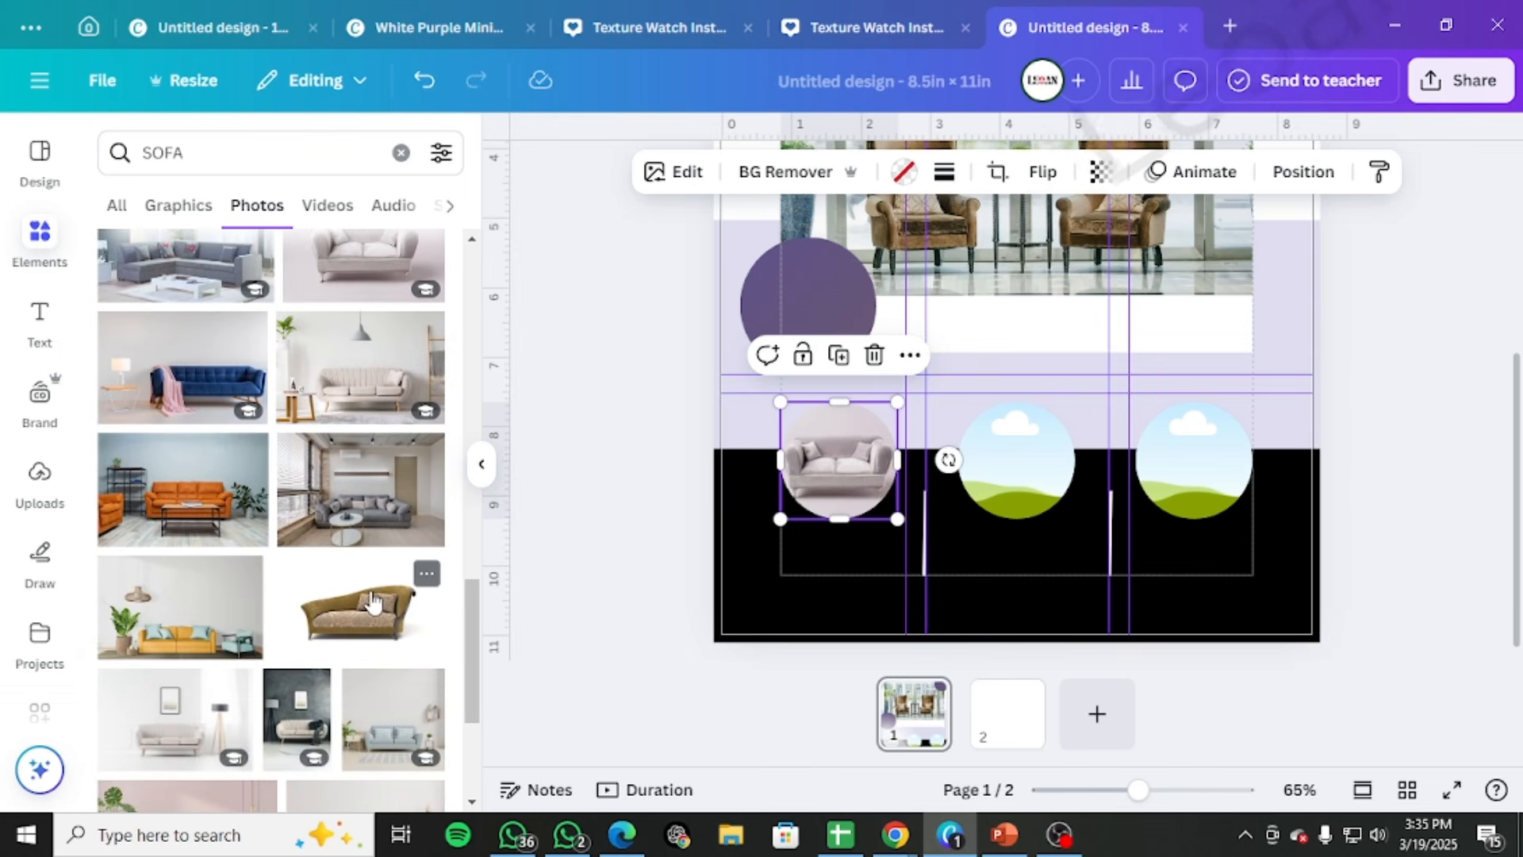
left_click_drag(373, 603, 1028, 449)
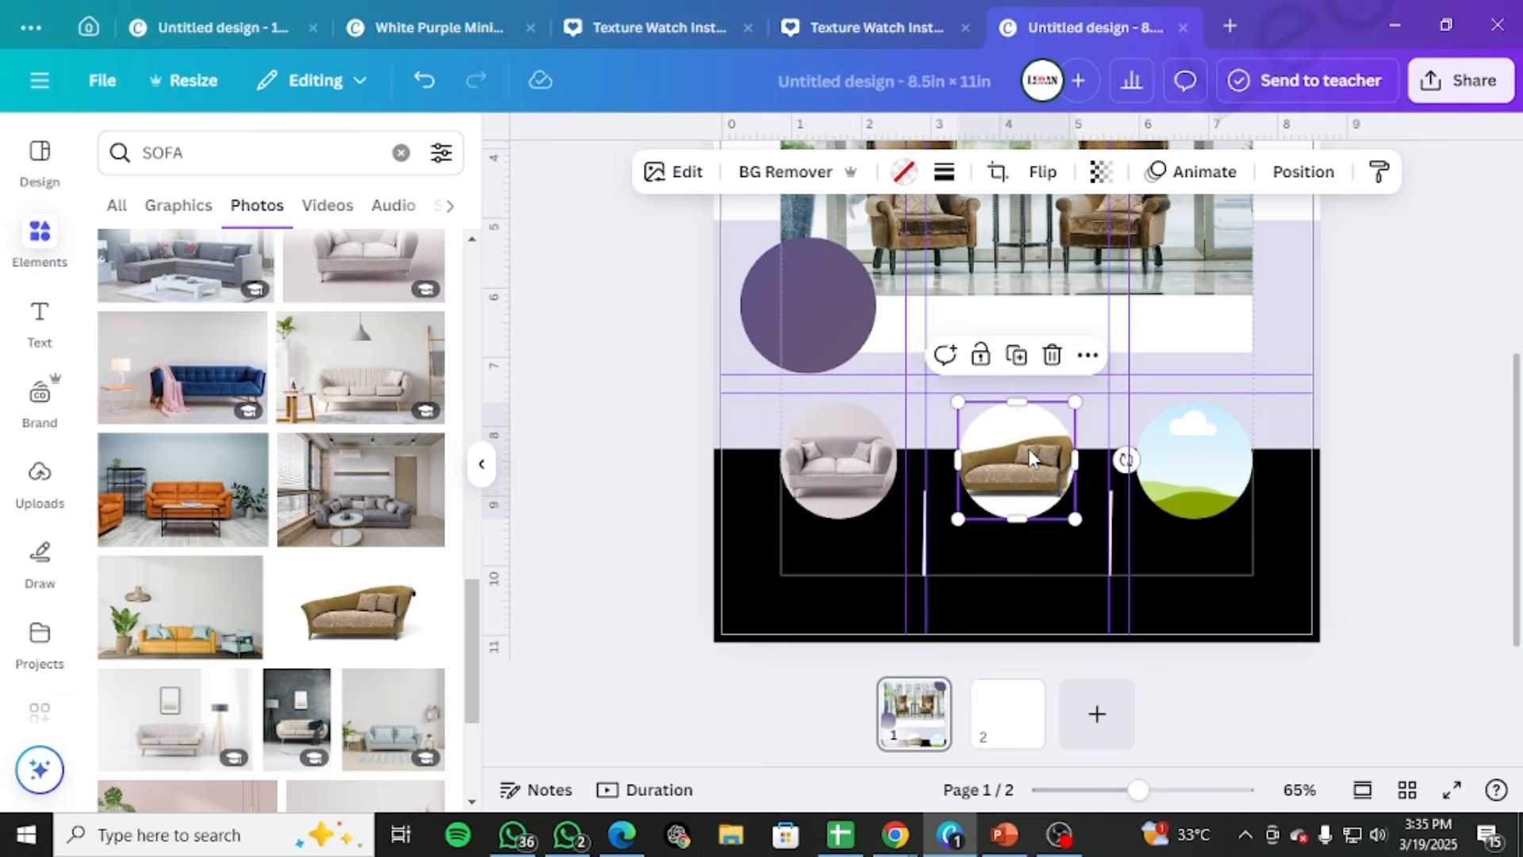
double_click(1028, 449)
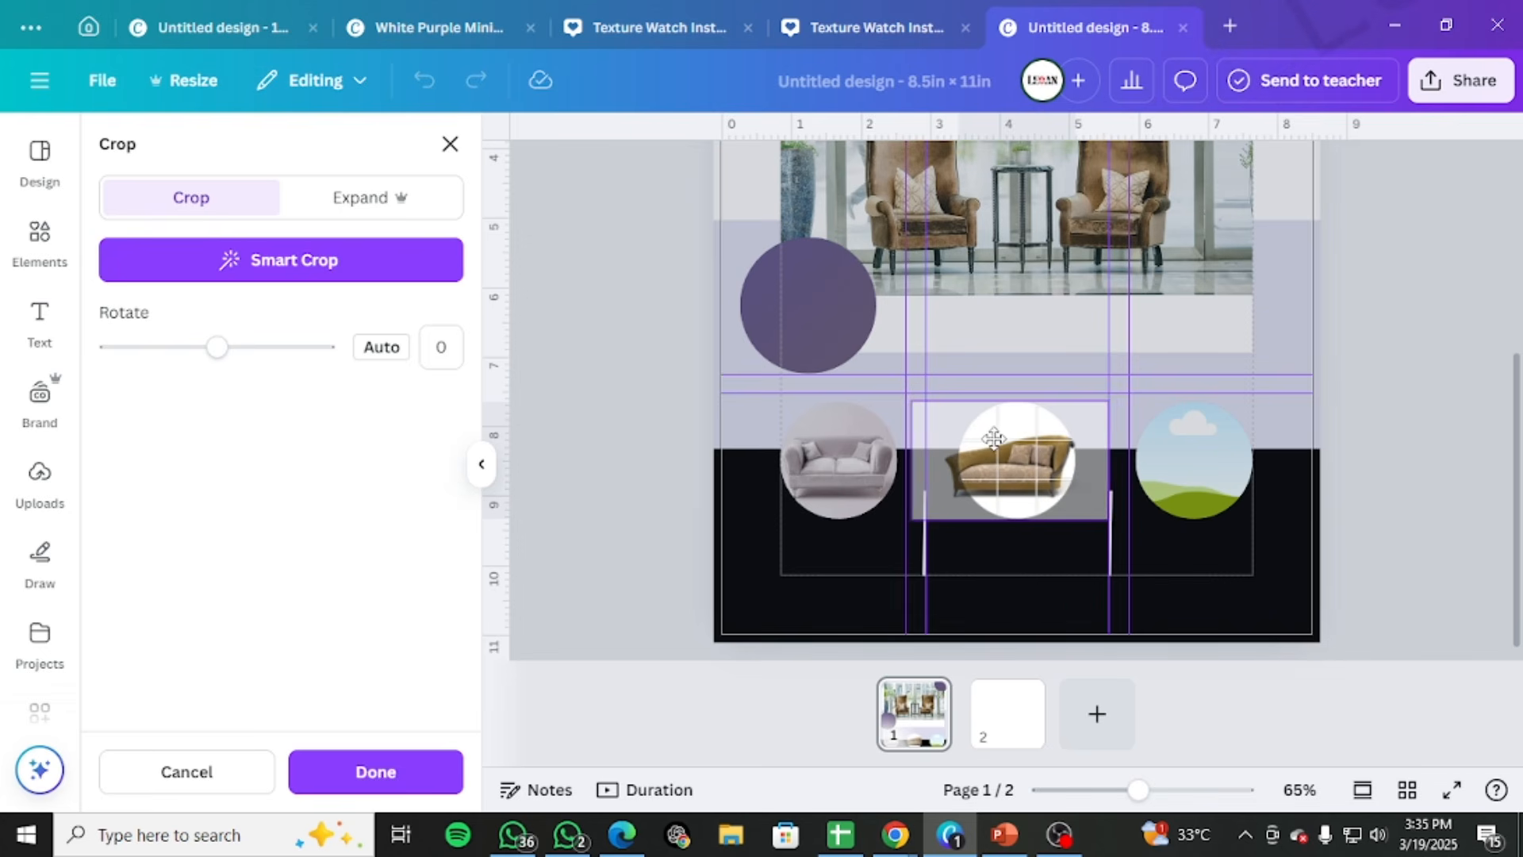
left_click(1420, 414)
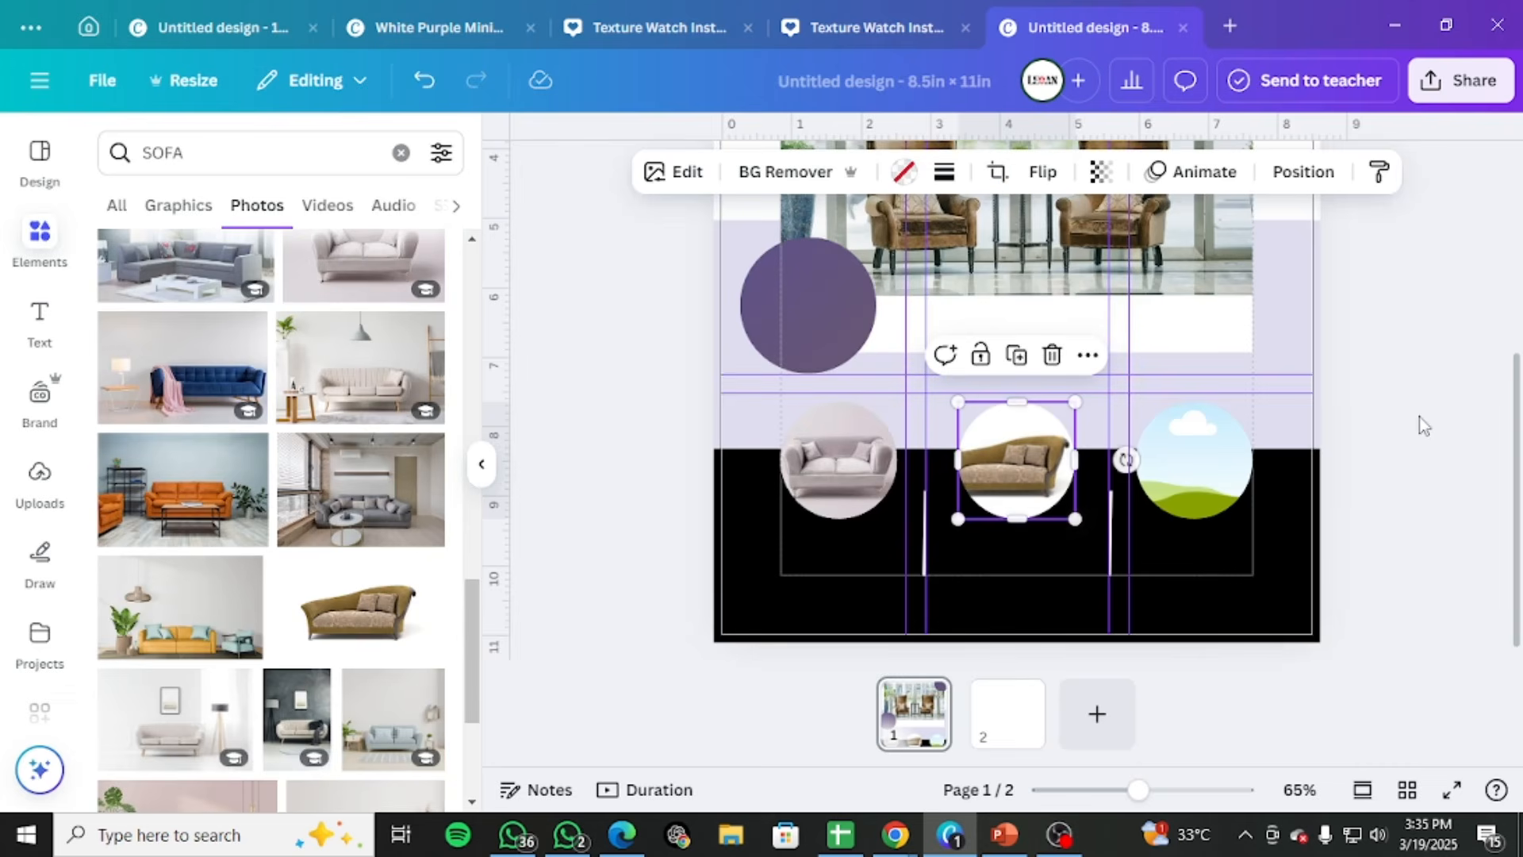
Fill the right circle frame with the photo of the red sofa against a blue-grey wall, review its crop and deselect it
scroll(221, 476, "down", 2)
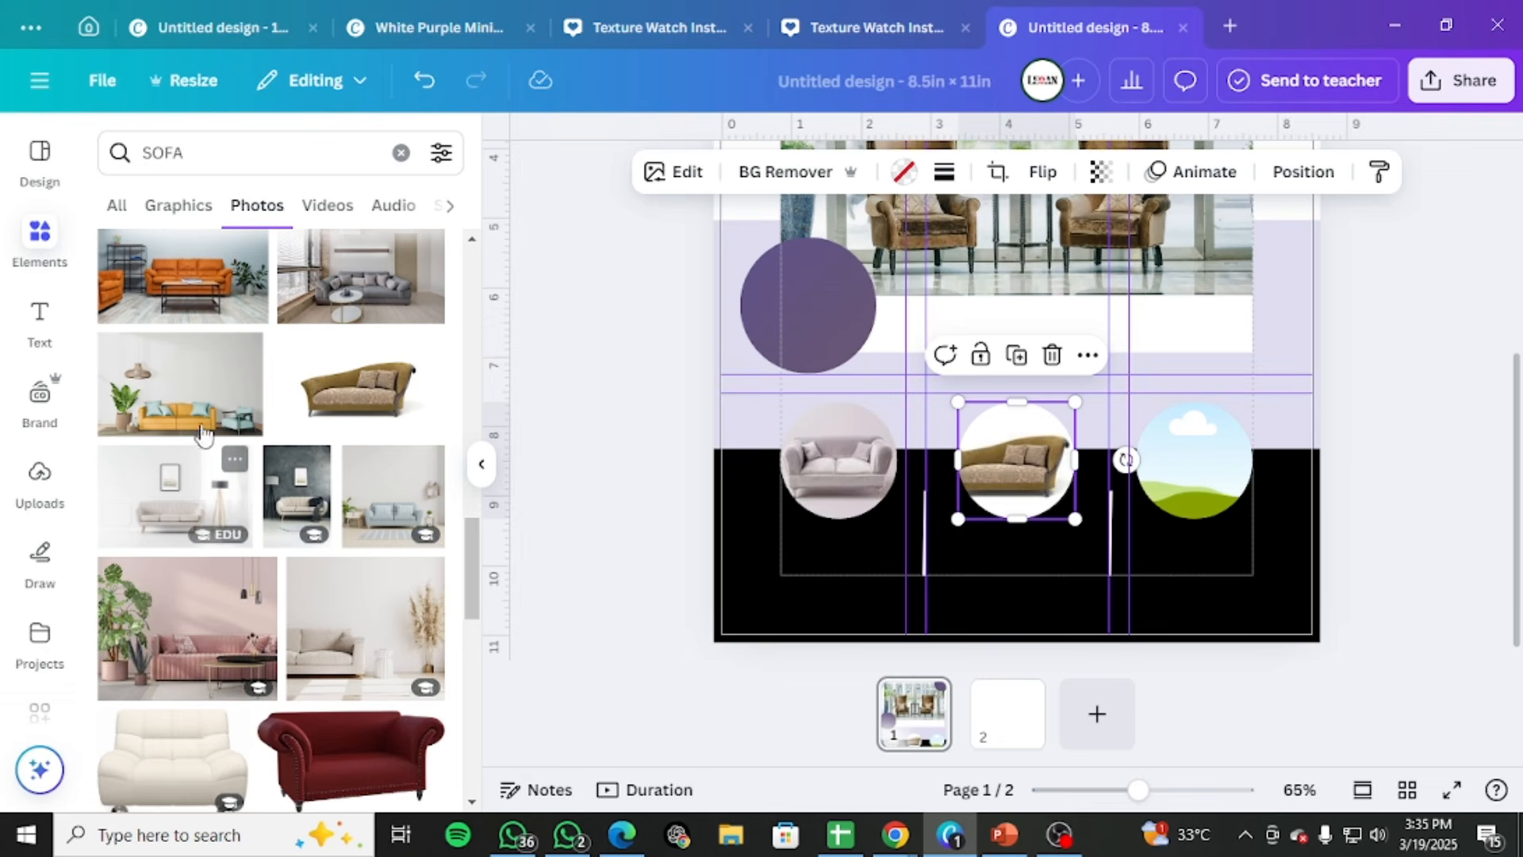
scroll(204, 545, "down", 3)
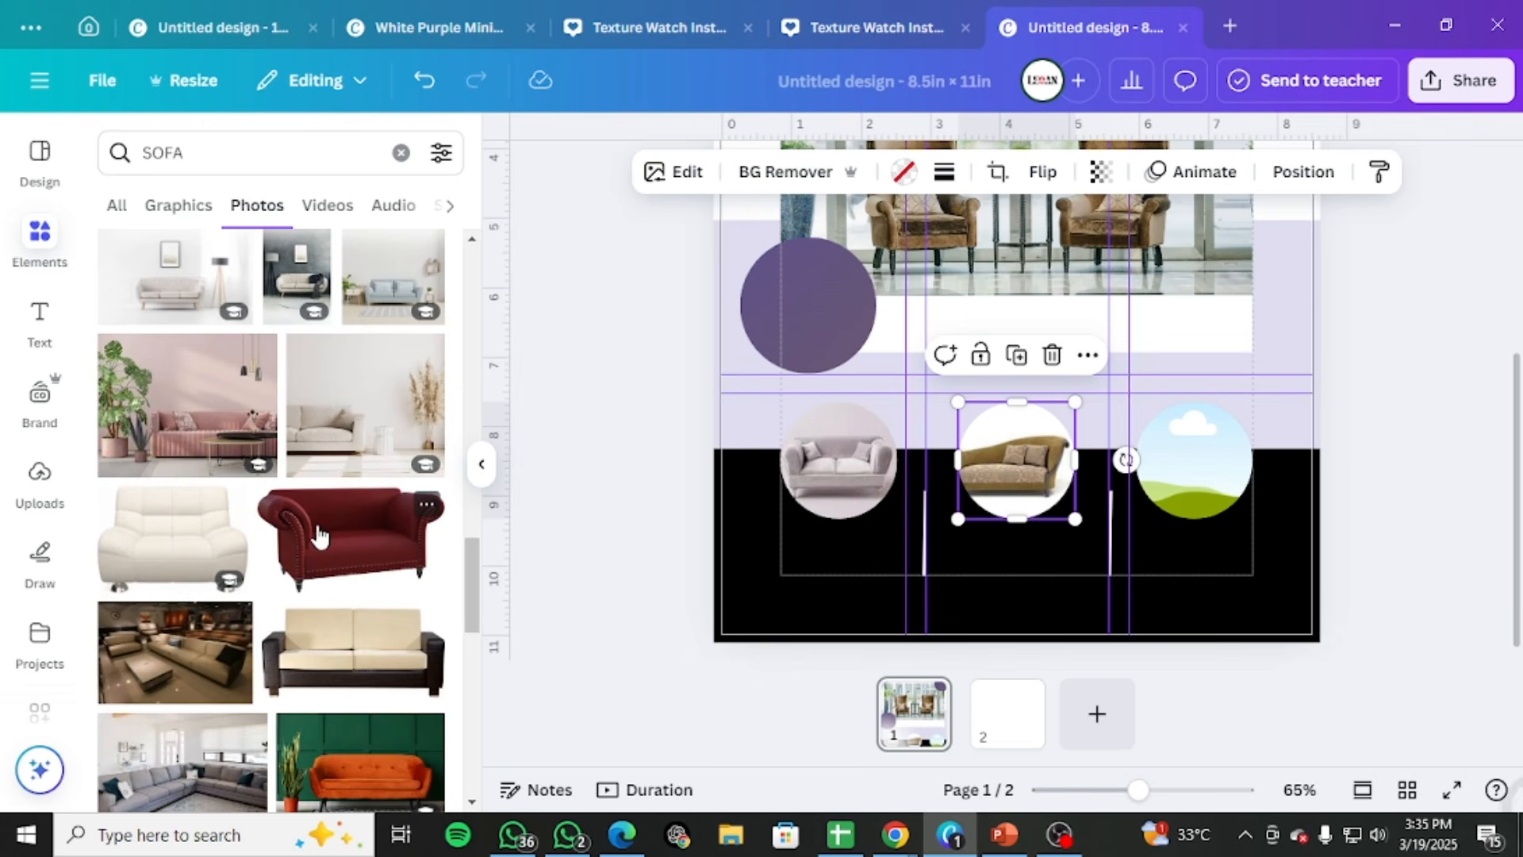
scroll(318, 536, "down", 3)
scroll(339, 561, "down", 6)
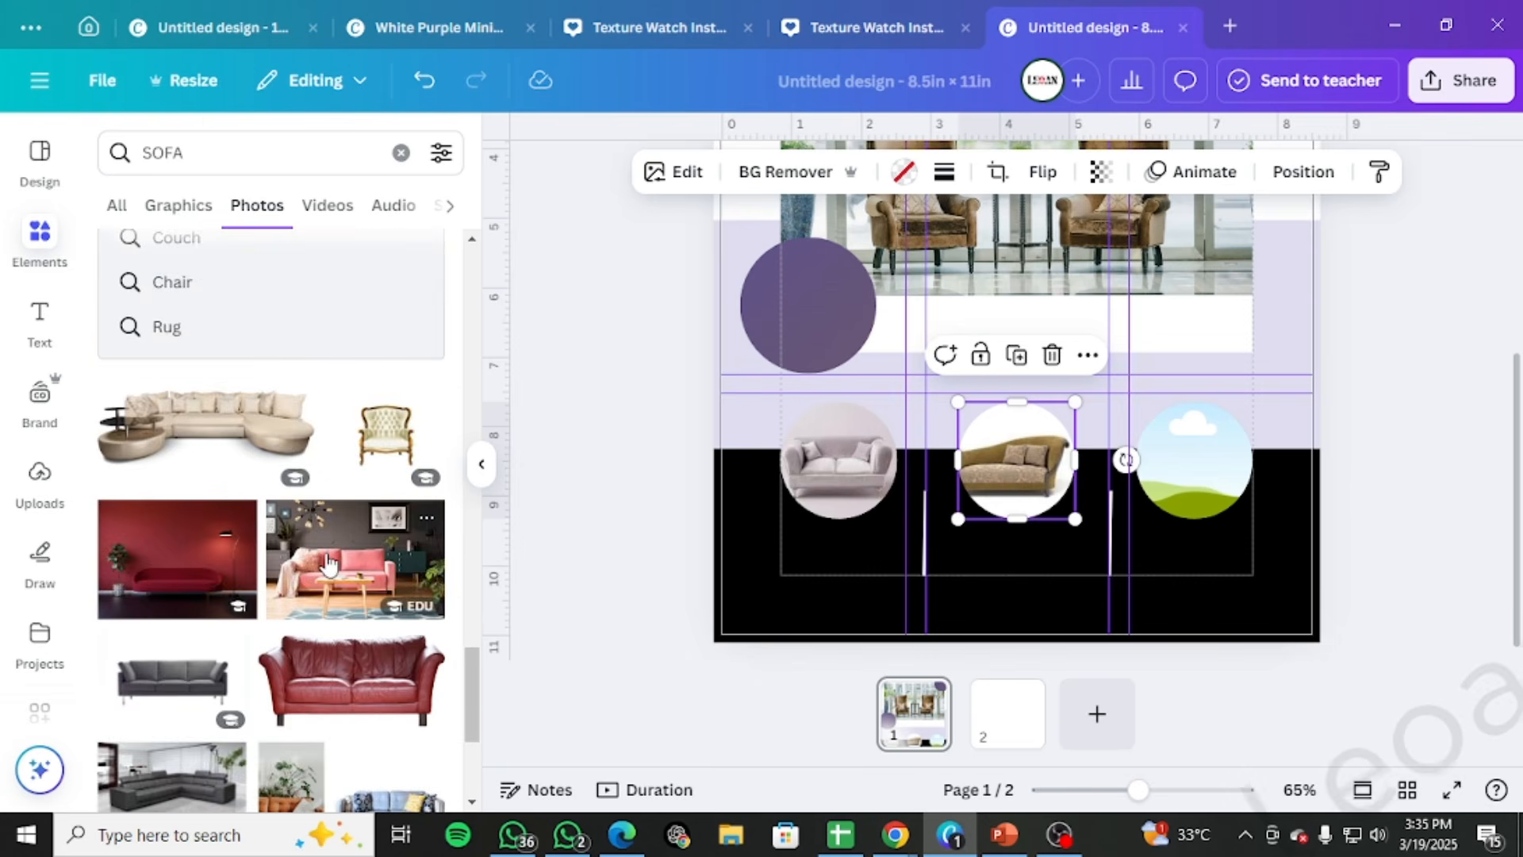
scroll(328, 565, "down", 10)
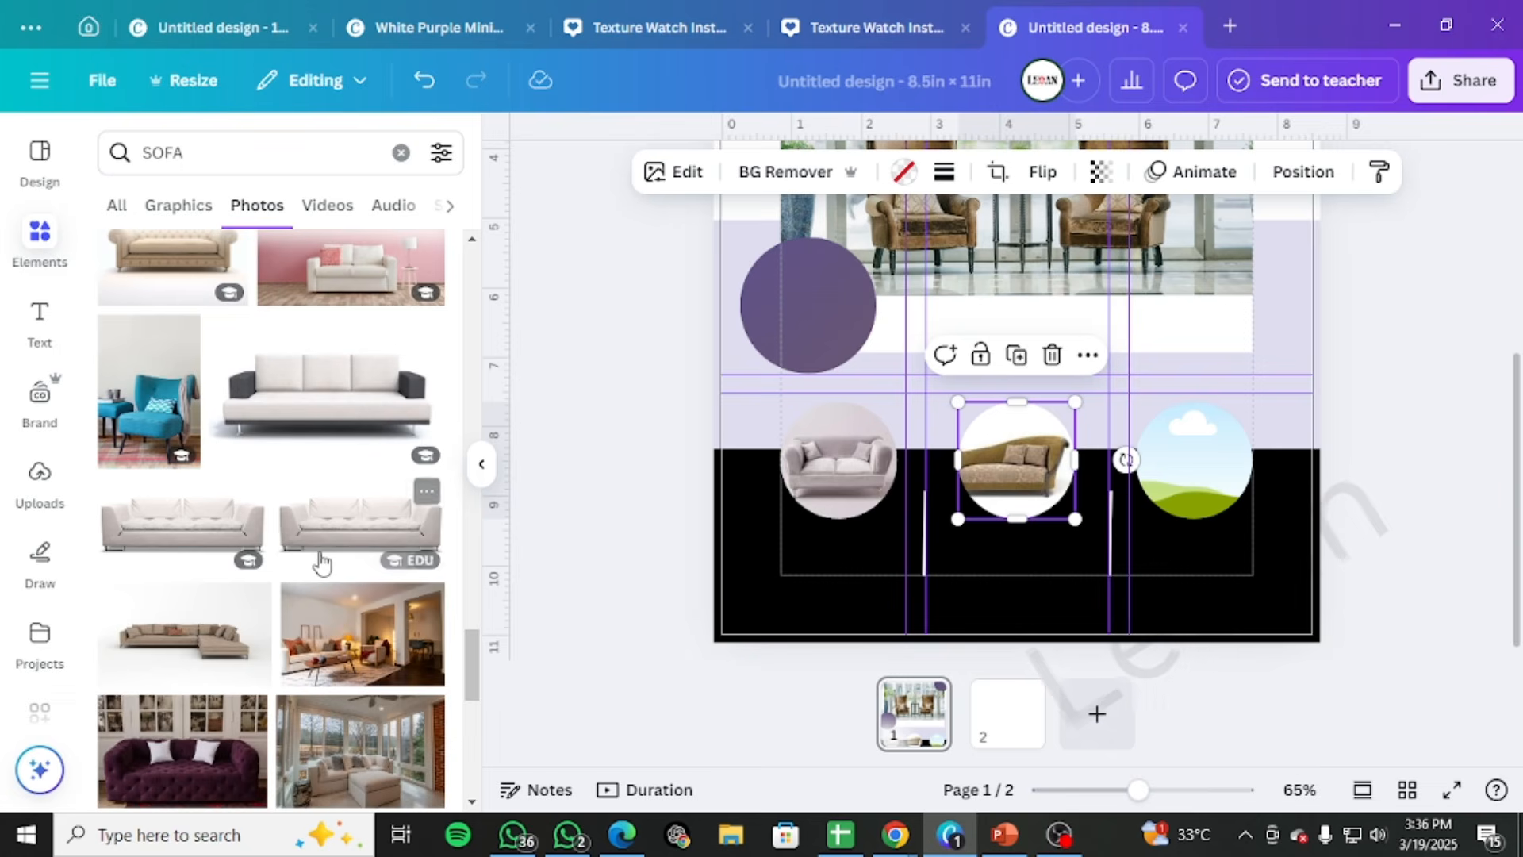
scroll(321, 564, "down", 3)
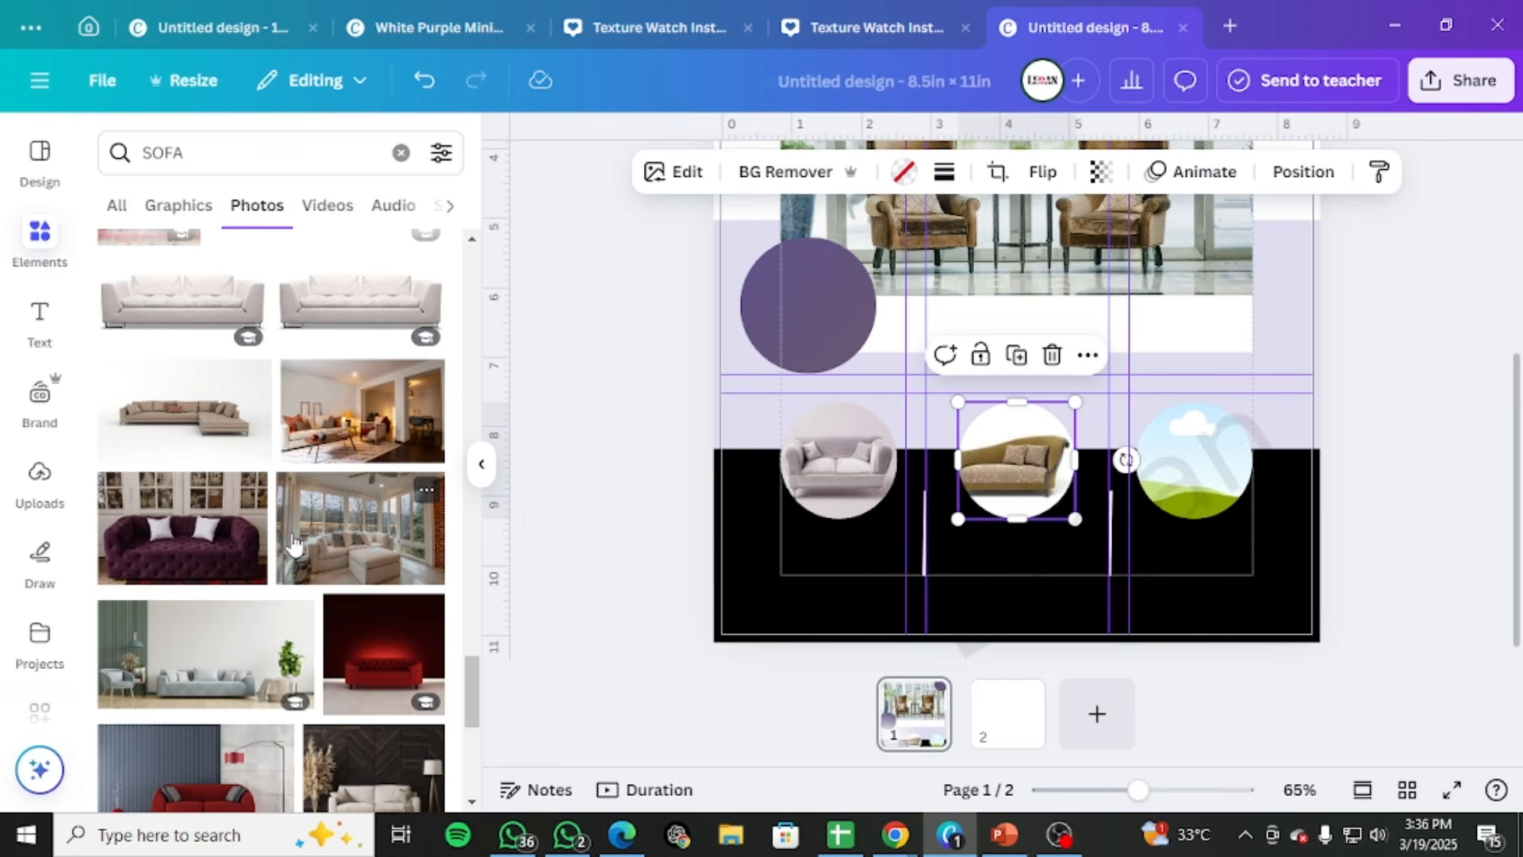
scroll(383, 652, "down", 2)
left_click_drag(216, 663, 1182, 465)
double_click(1200, 462)
left_click(1390, 474)
left_click(1390, 473)
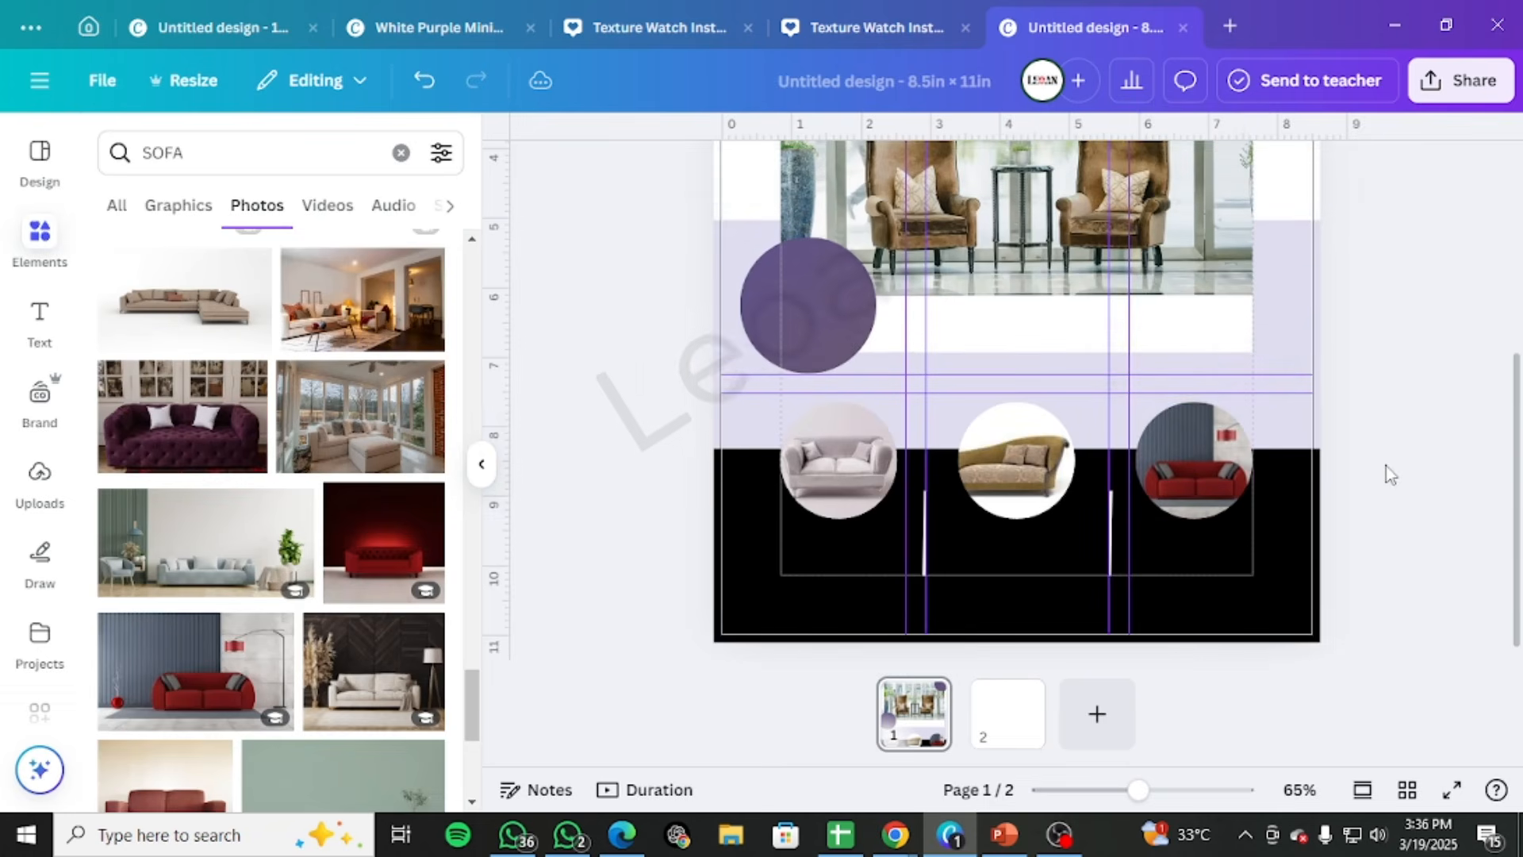
scroll(1390, 473, "up", 3)
scroll(1387, 464, "down", 3)
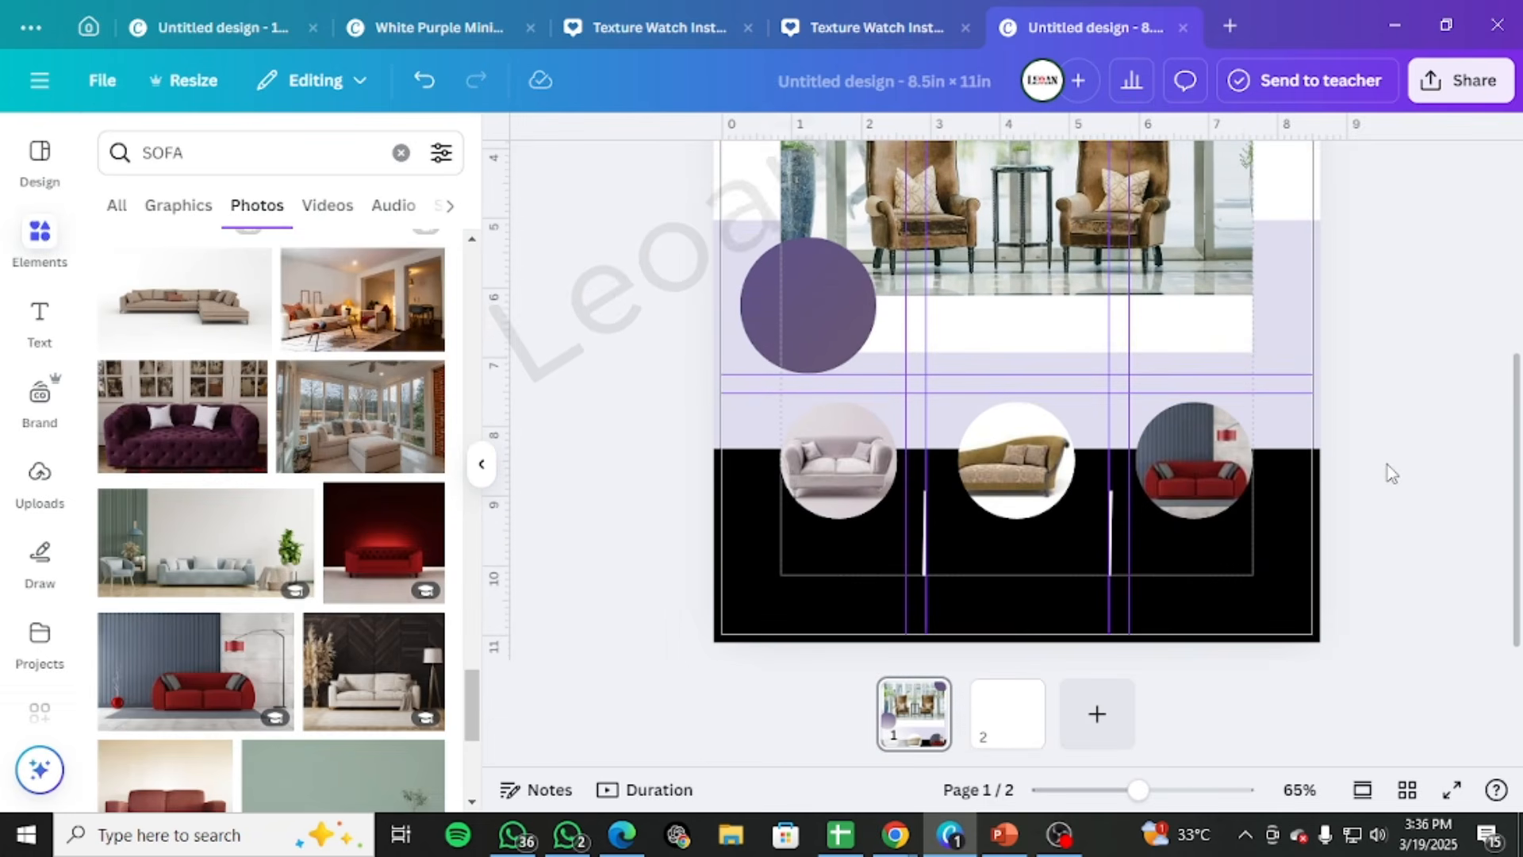
scroll(1382, 470, "up", 5)
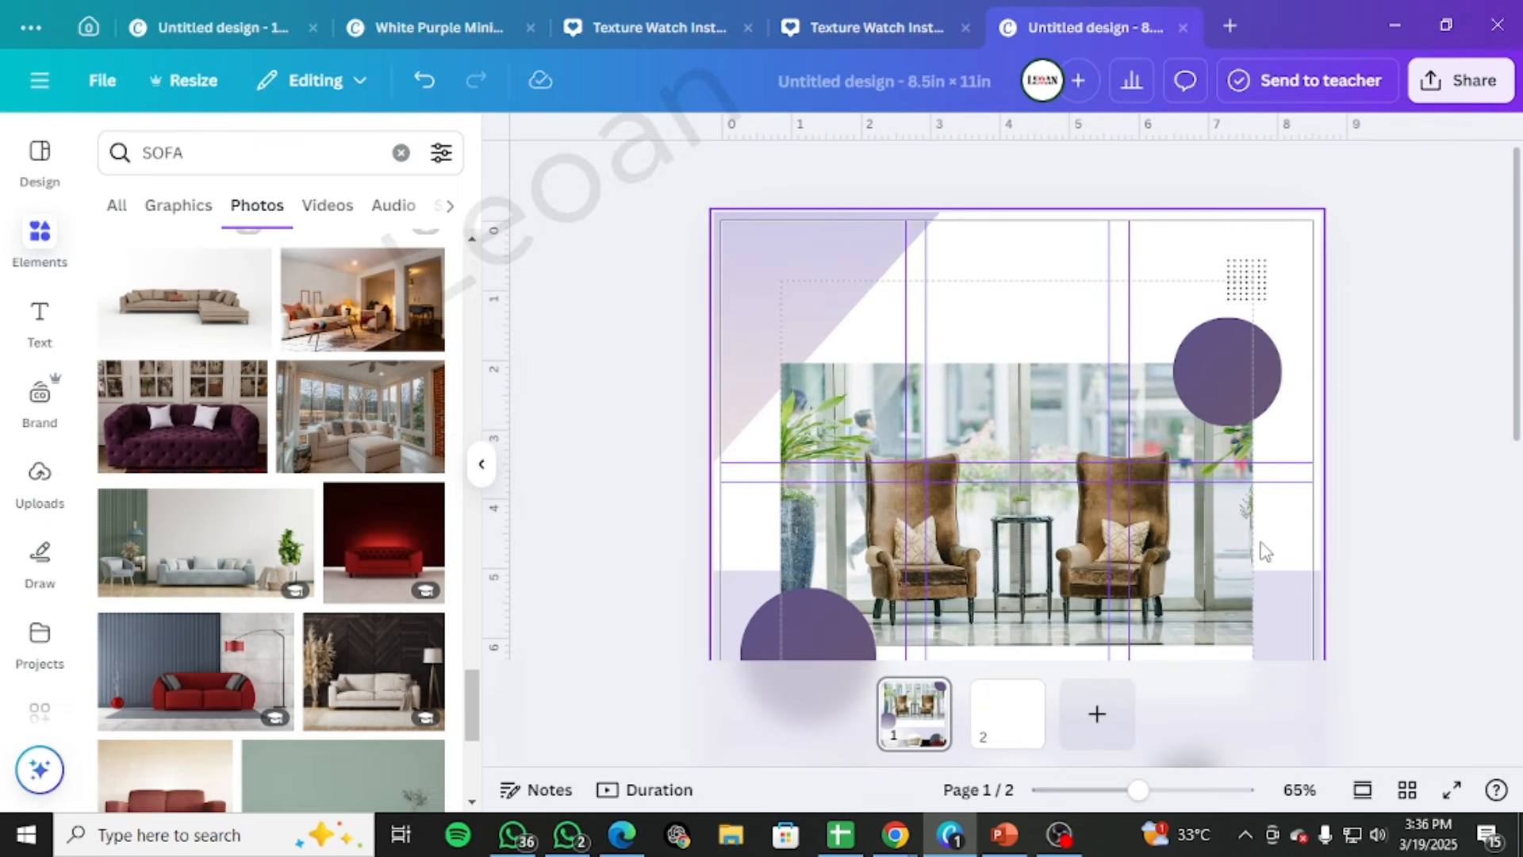
scroll(1305, 434, "down", 3)
scroll(1364, 394, "up", 3)
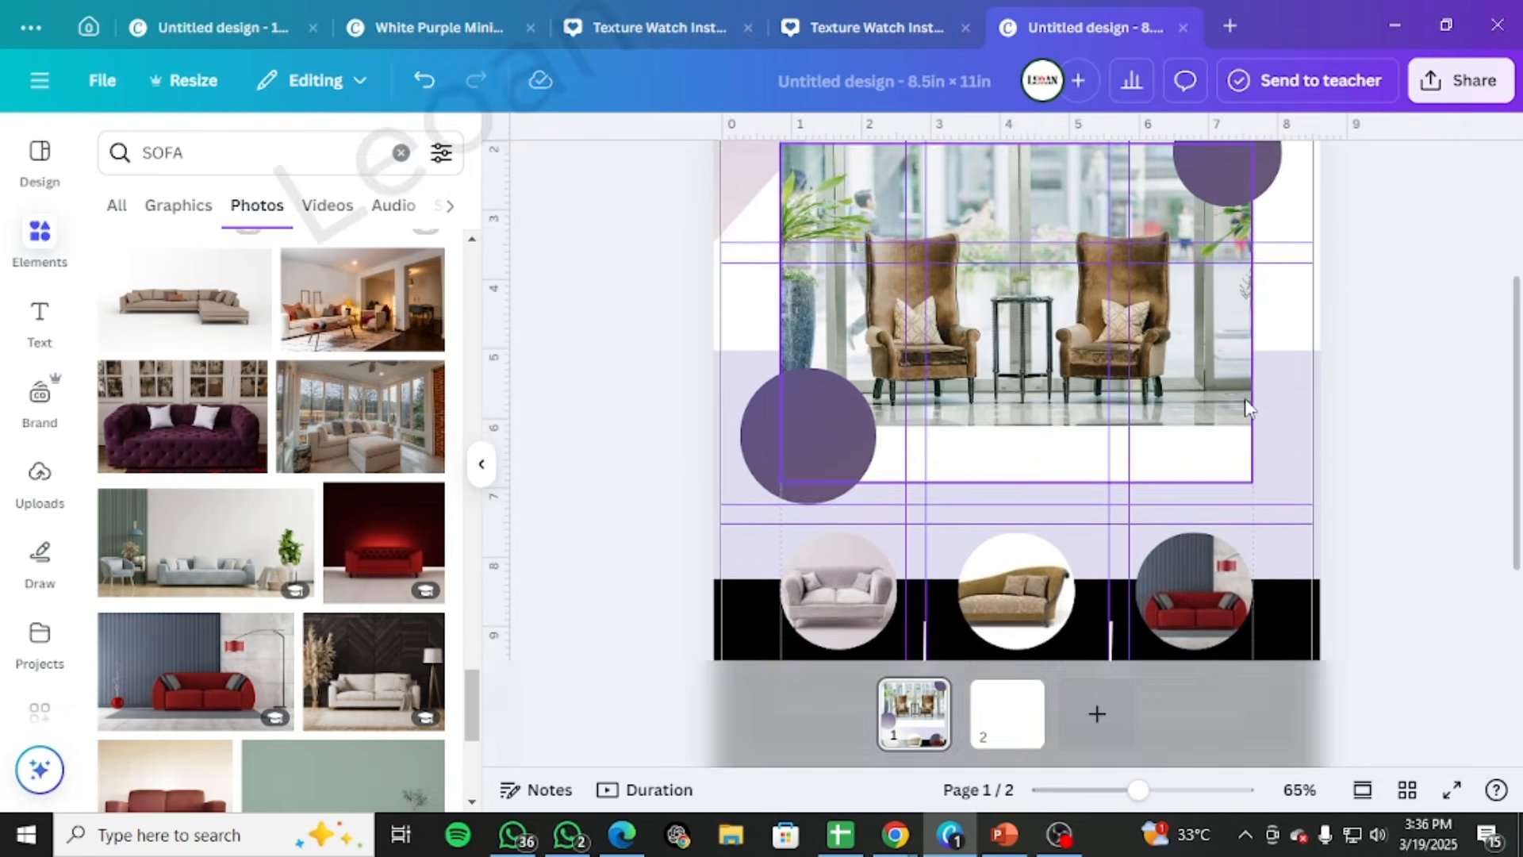
scroll(1257, 396, "down", 5)
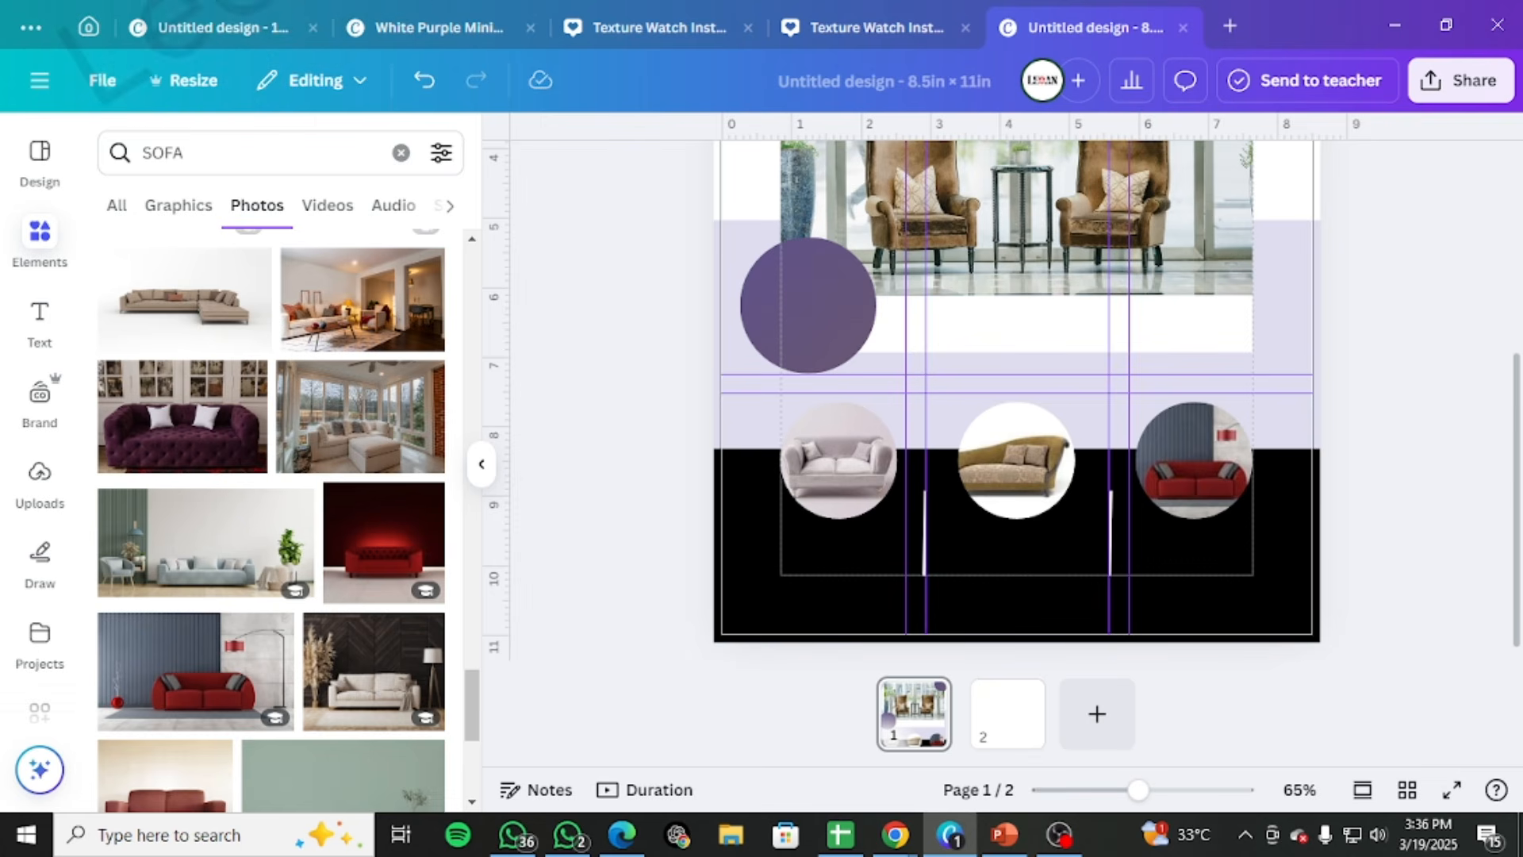
Switch to the EP 32 Nots PDF in Edge, examine the recommended catalog font styles and sizes, and return to the Canva design
left_click(614, 835)
scroll(442, 503, "up", 3)
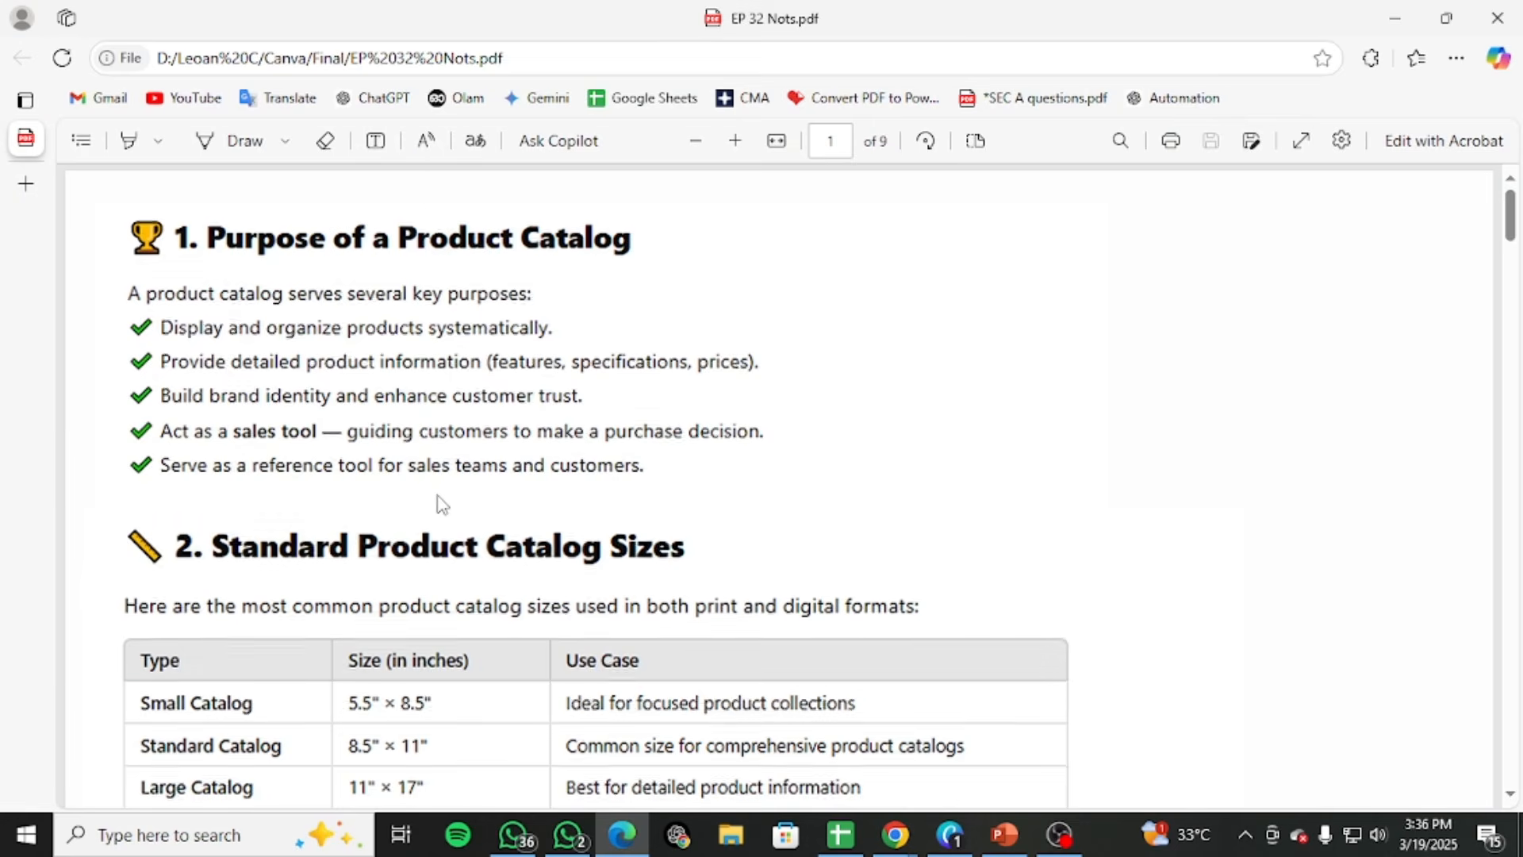
scroll(460, 496, "down", 20)
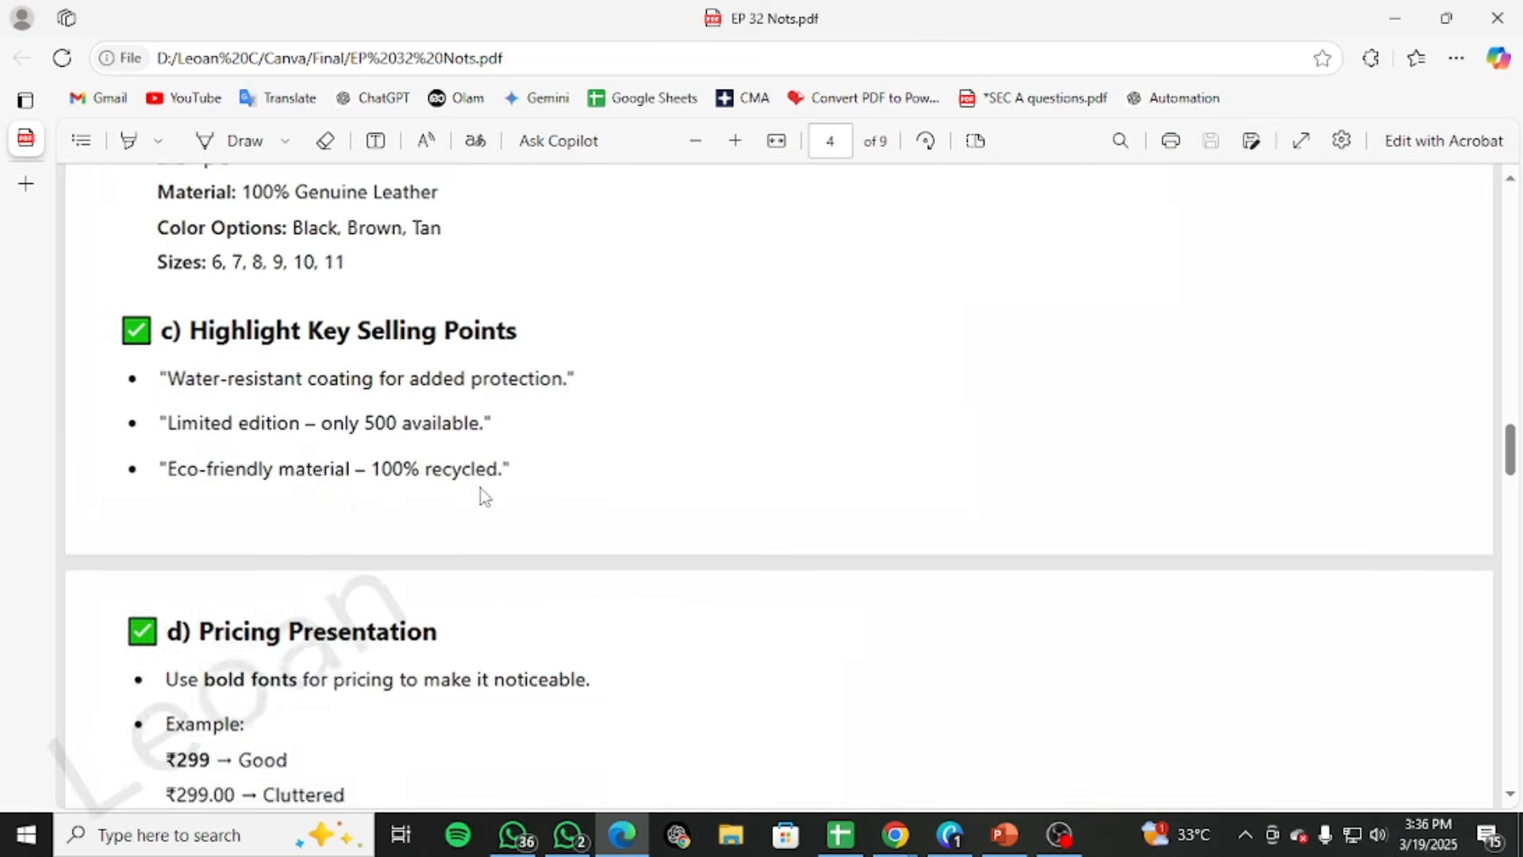
scroll(484, 497, "down", 15)
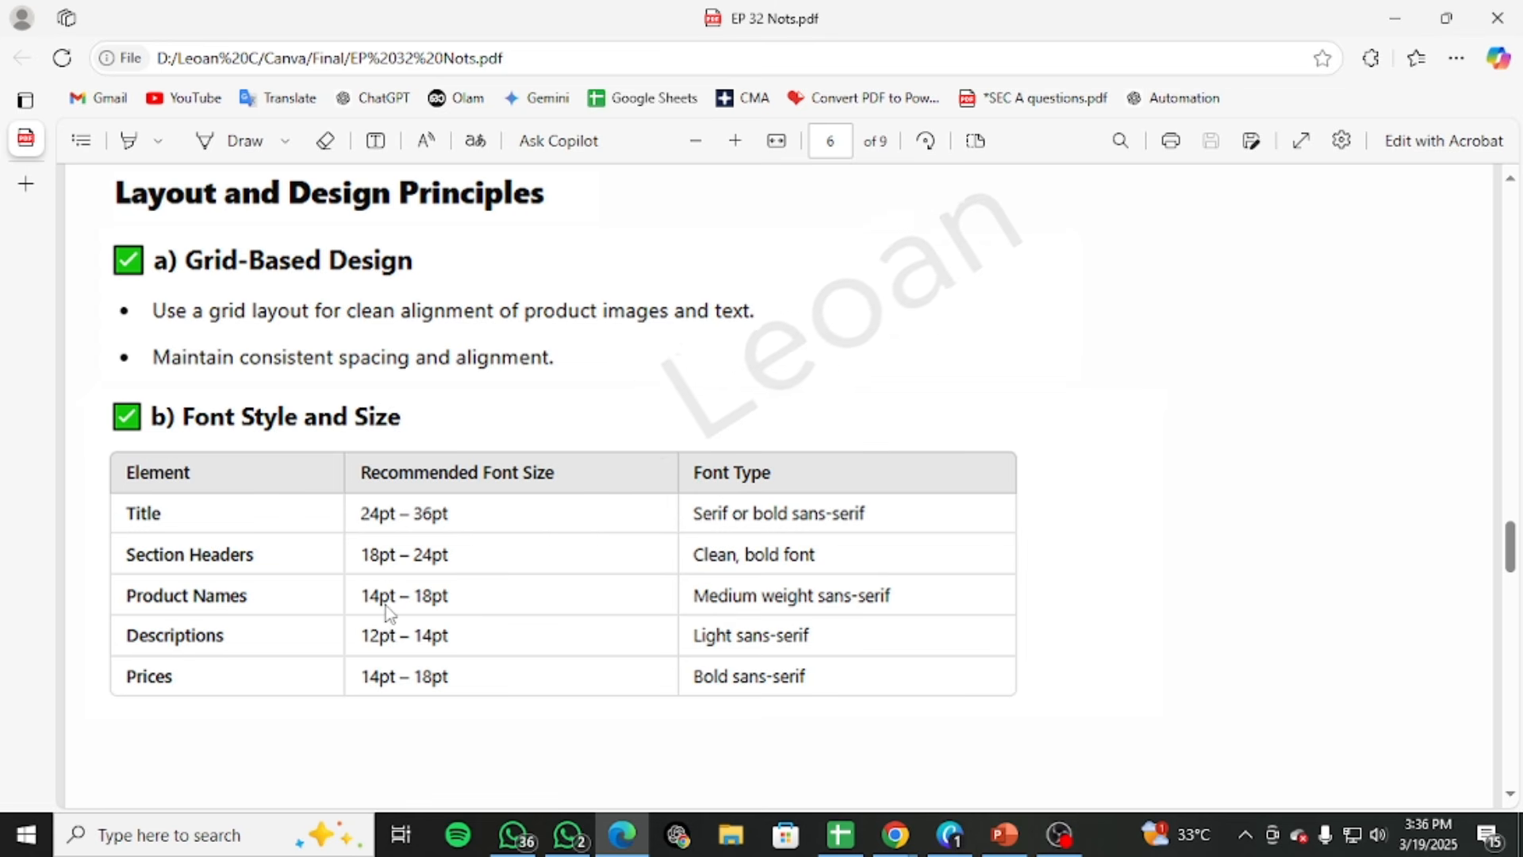
left_click_drag(920, 20, 787, 28)
left_click(1235, 30)
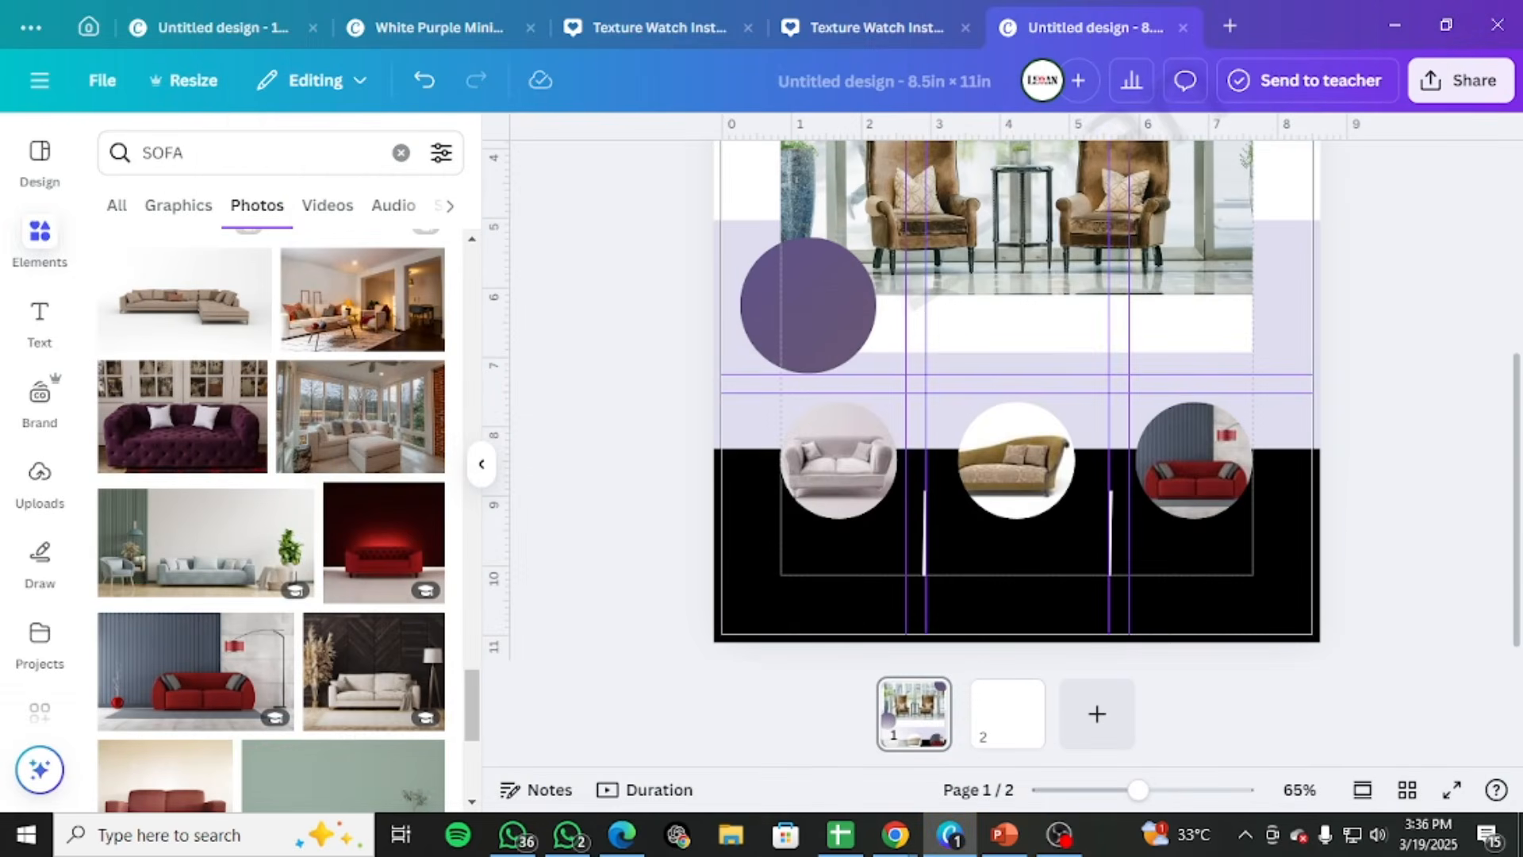
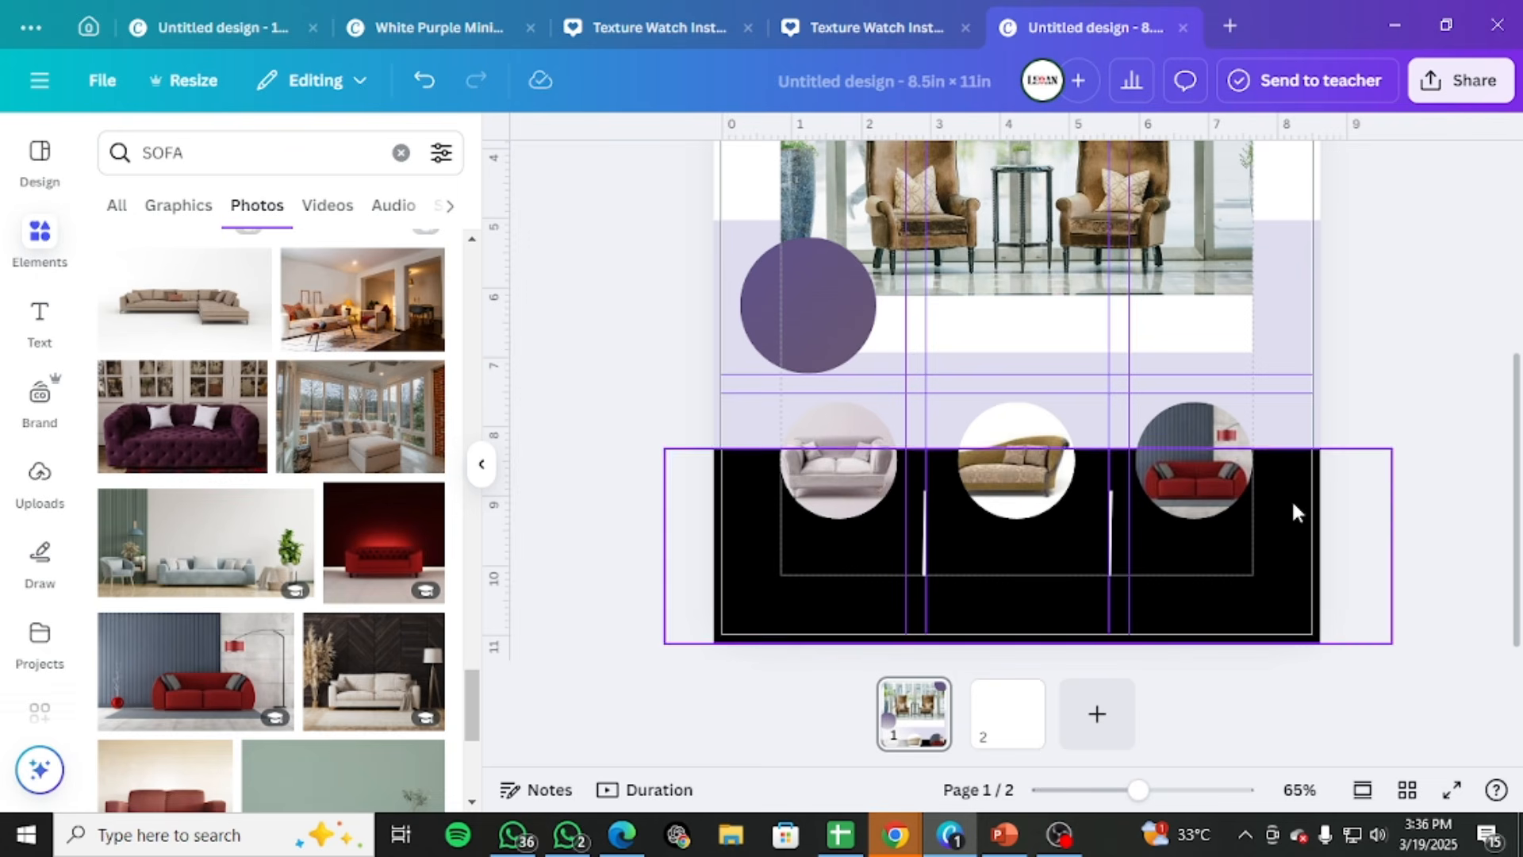
Add the text YOUR TITLE at size 12 and centre it below the pale pink sofa circle in the black band
key("t")
left_click_drag(1032, 431, 846, 560)
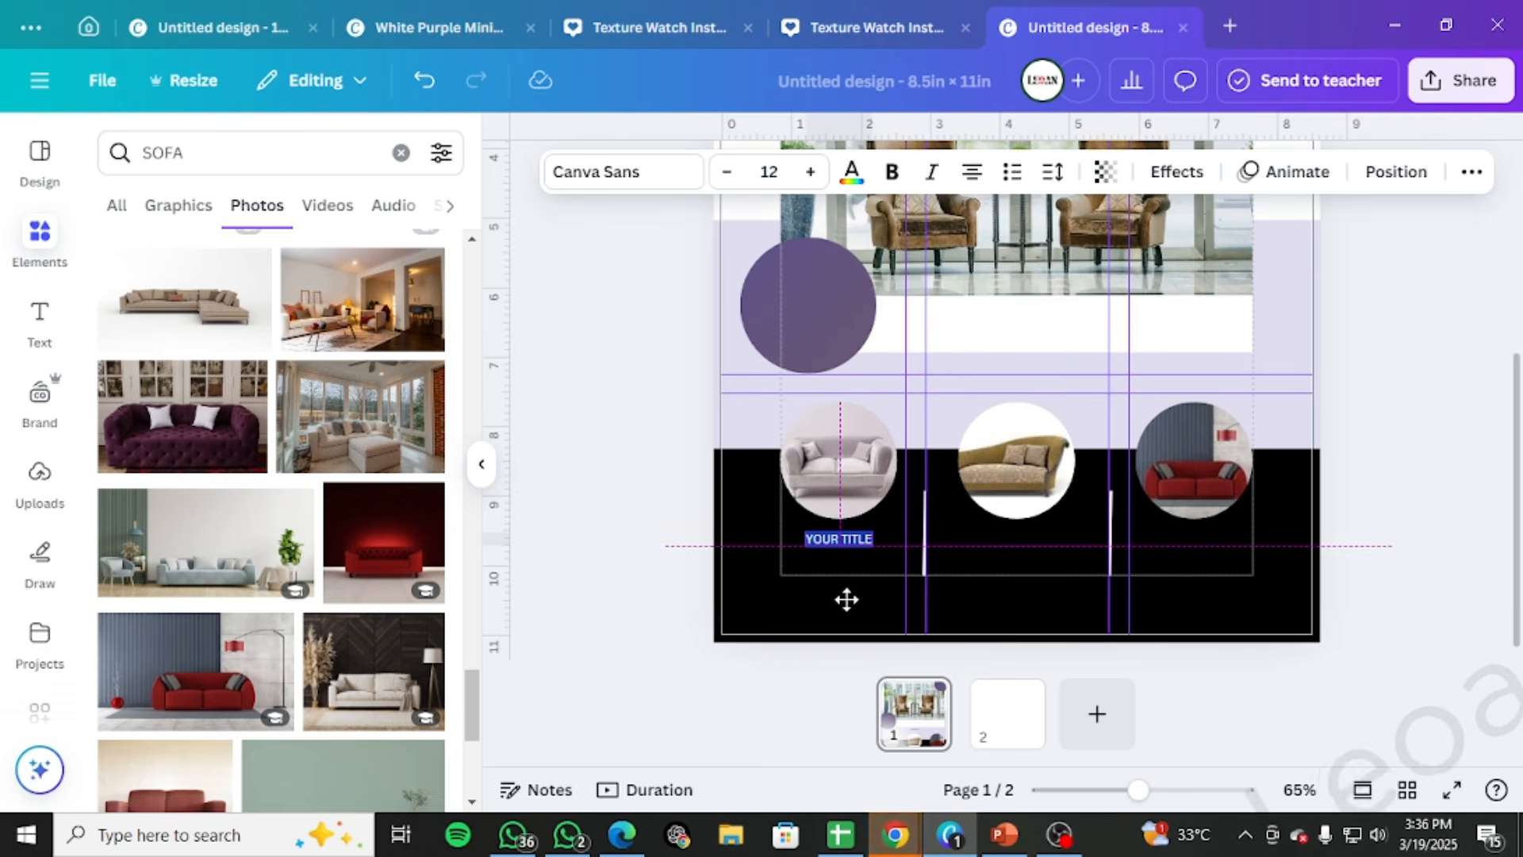
left_click_drag(847, 599, 850, 599)
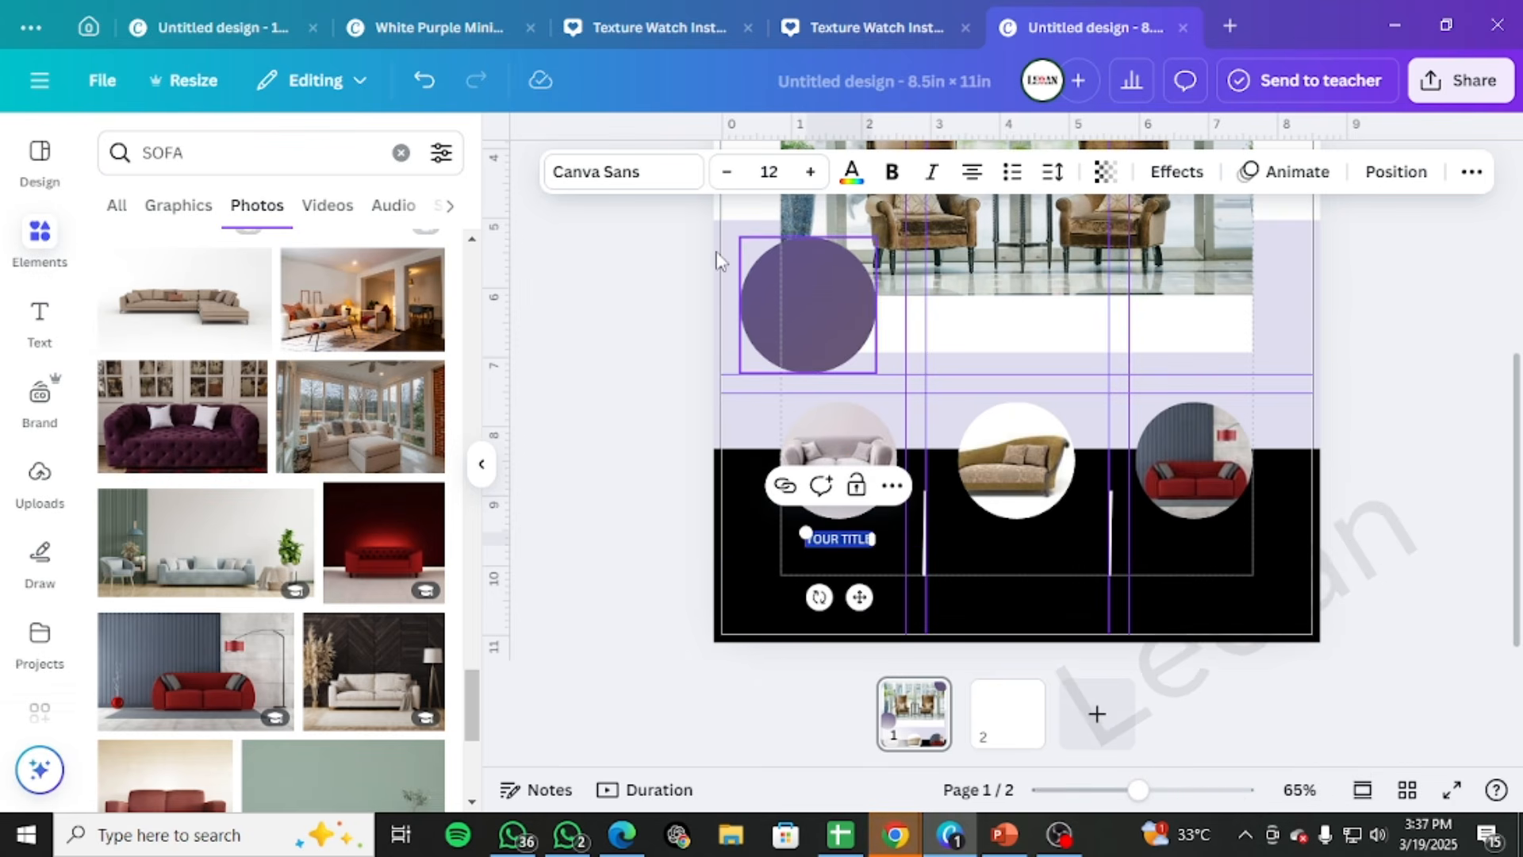
Search the fonts for sans serif and try Rotis Sans Serif Regular on the YOUR TITLE text
left_click(670, 188)
left_click(263, 250)
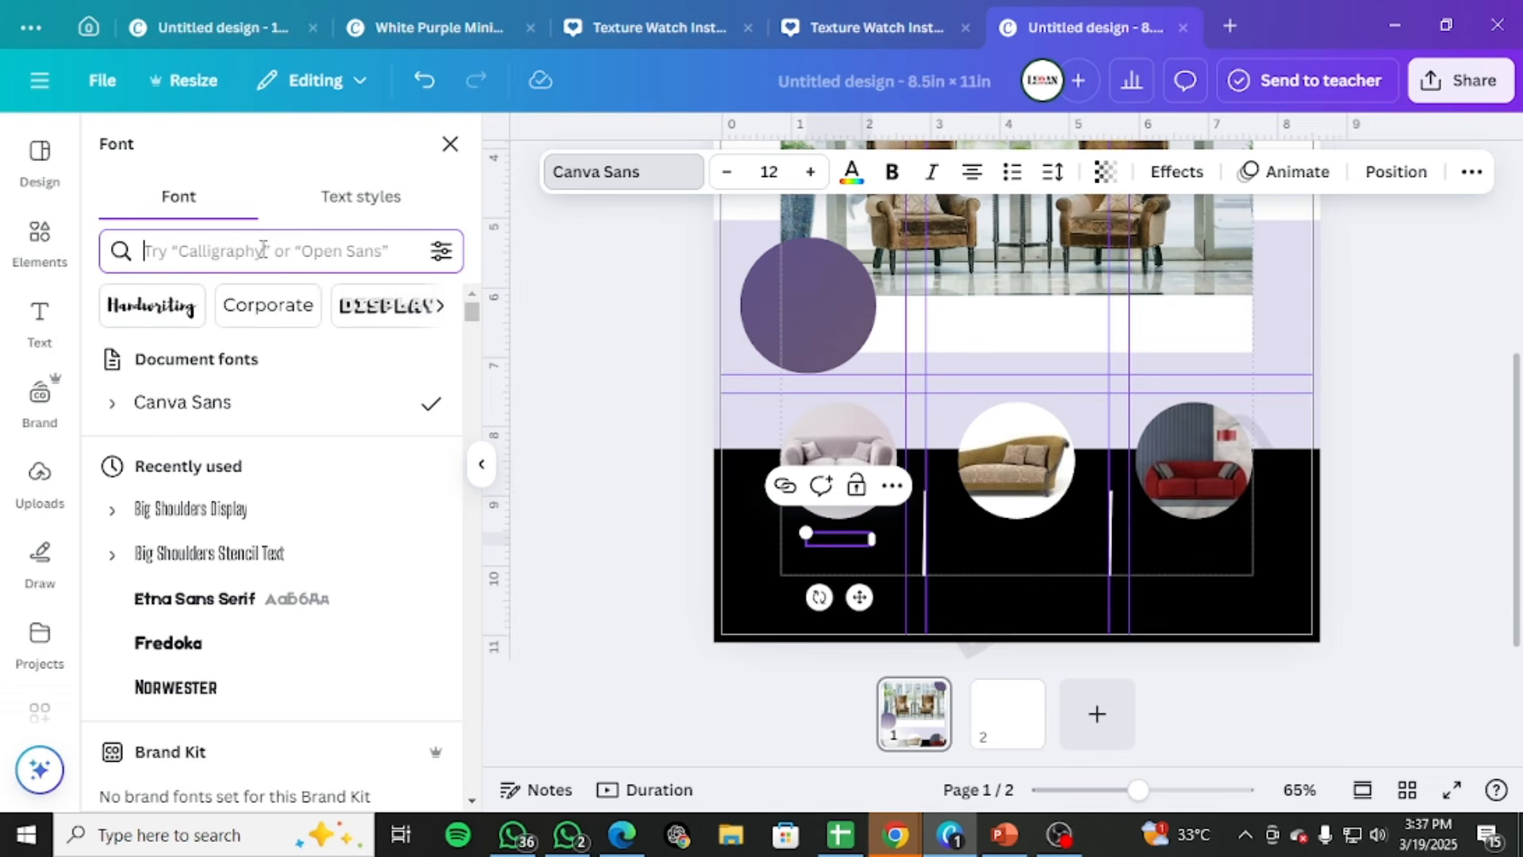
type("SAN")
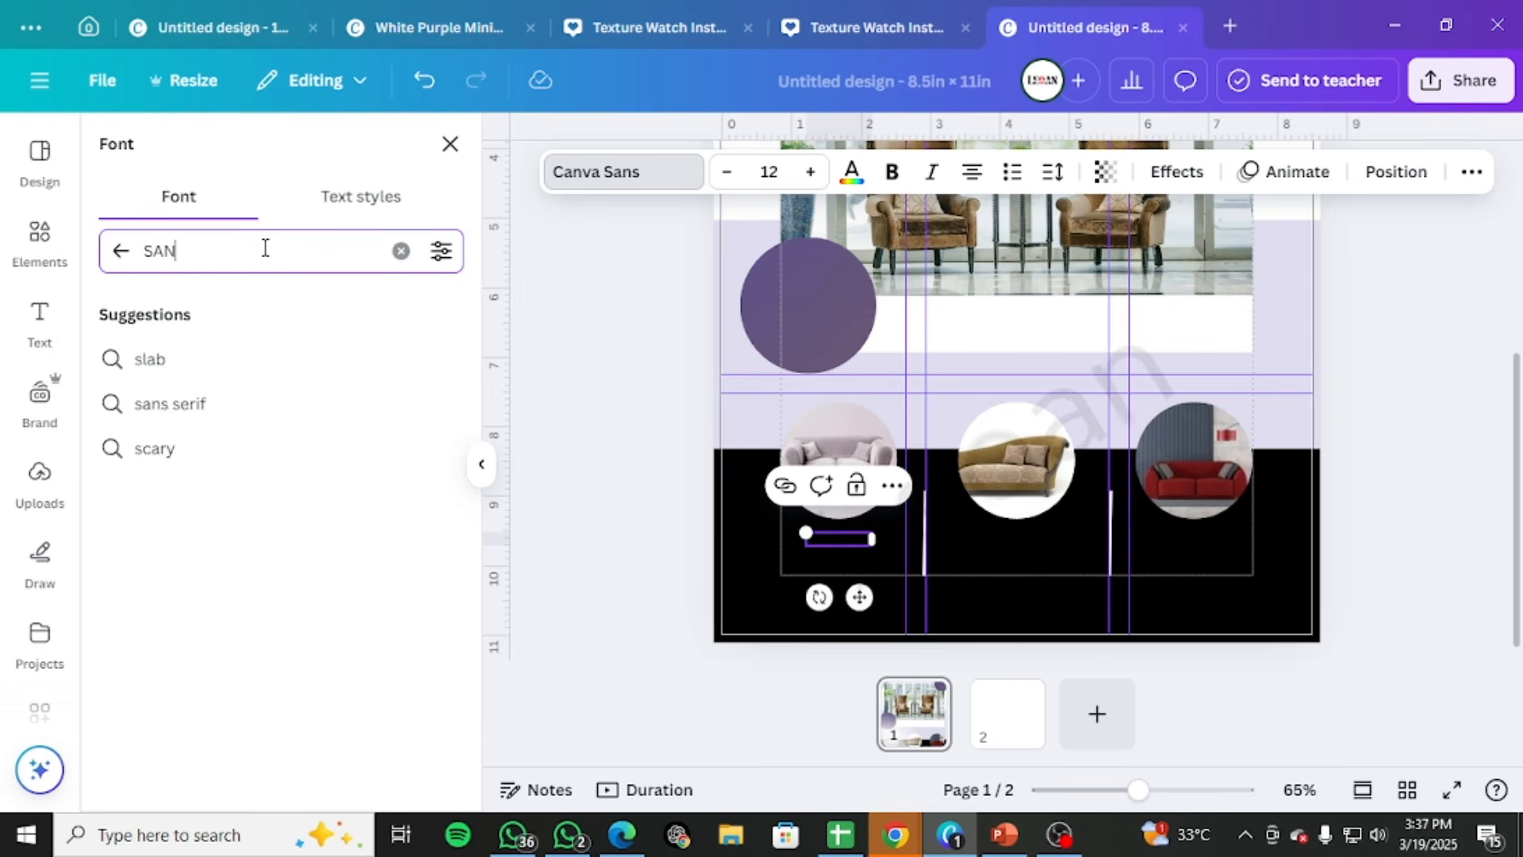
type("S")
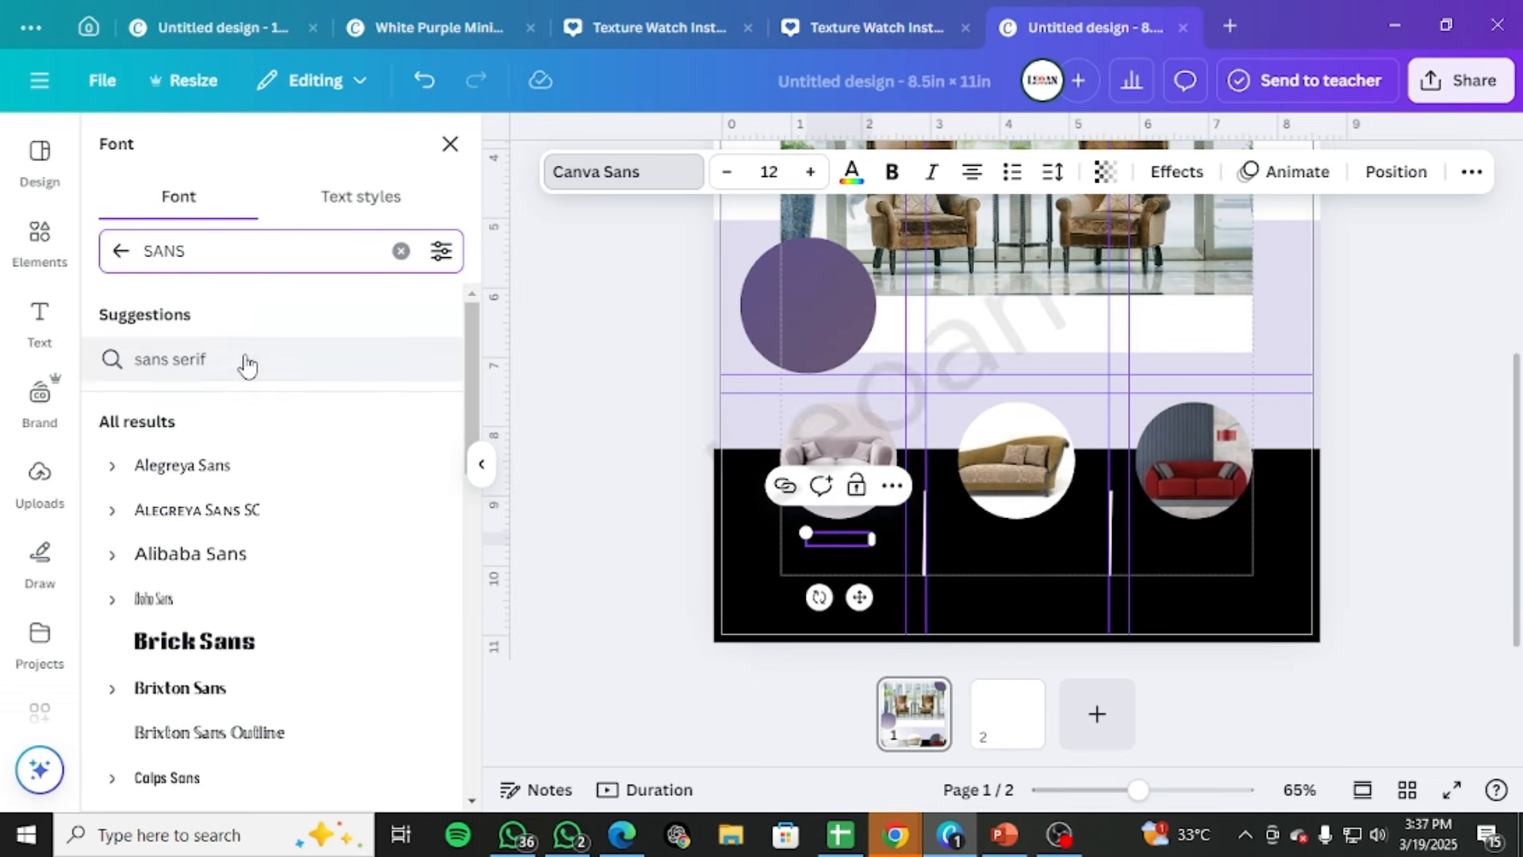
left_click(248, 364)
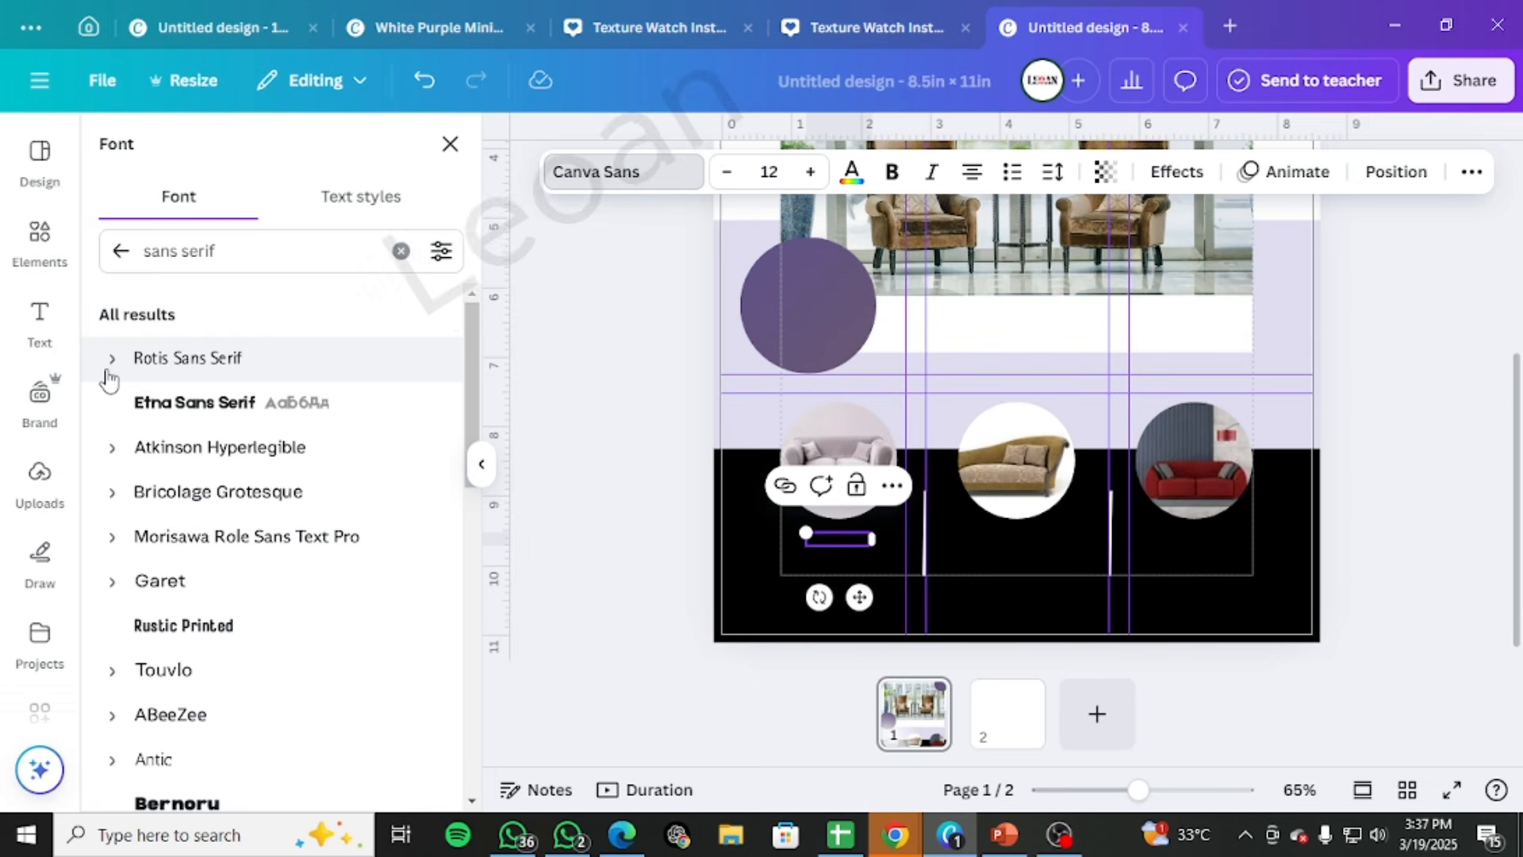
scroll(191, 575, "down", 5)
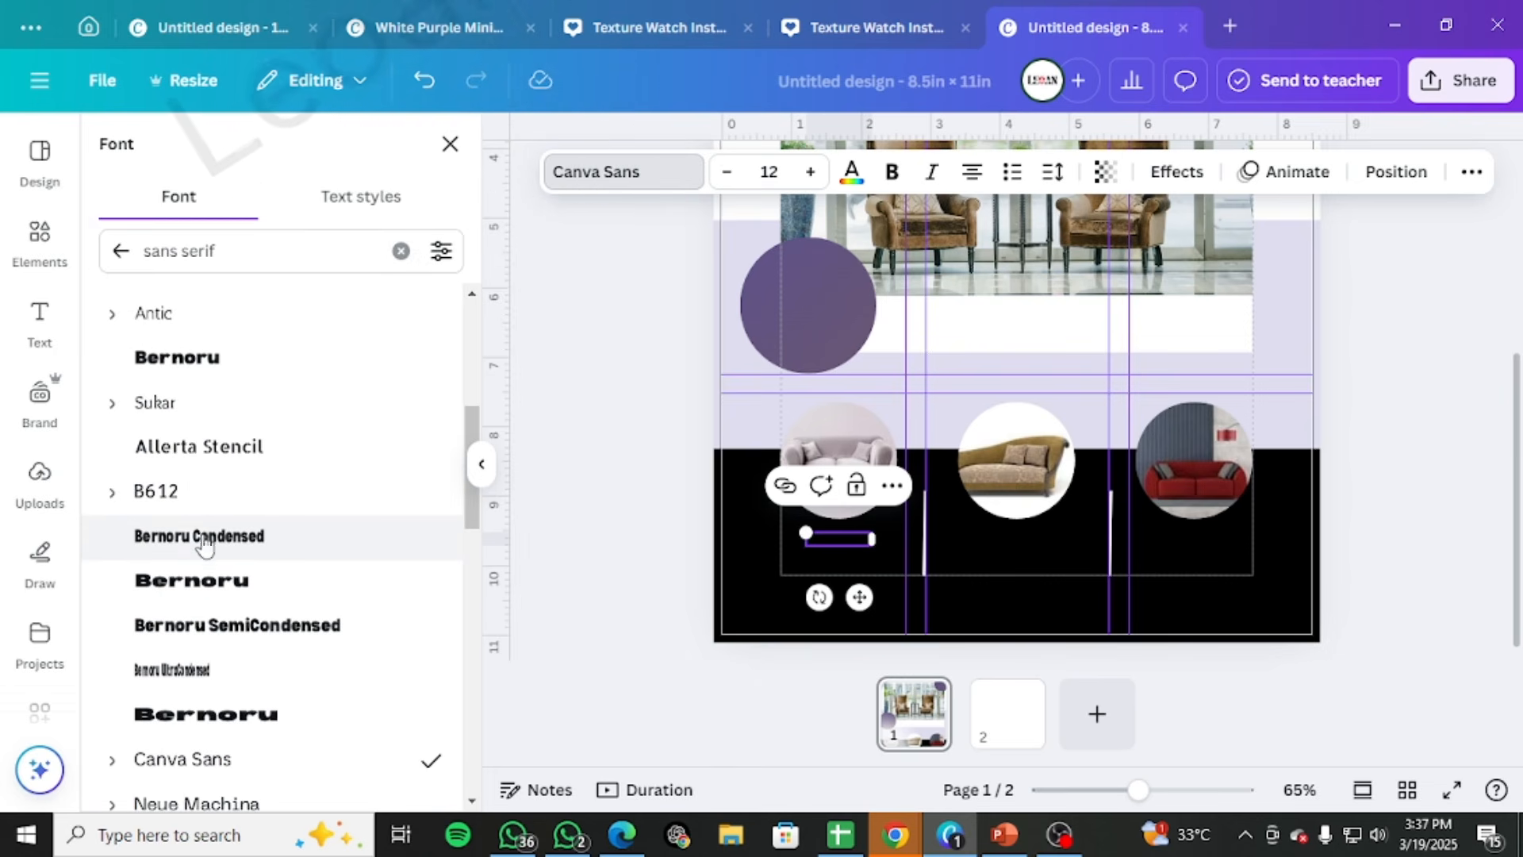
scroll(204, 544, "up", 5)
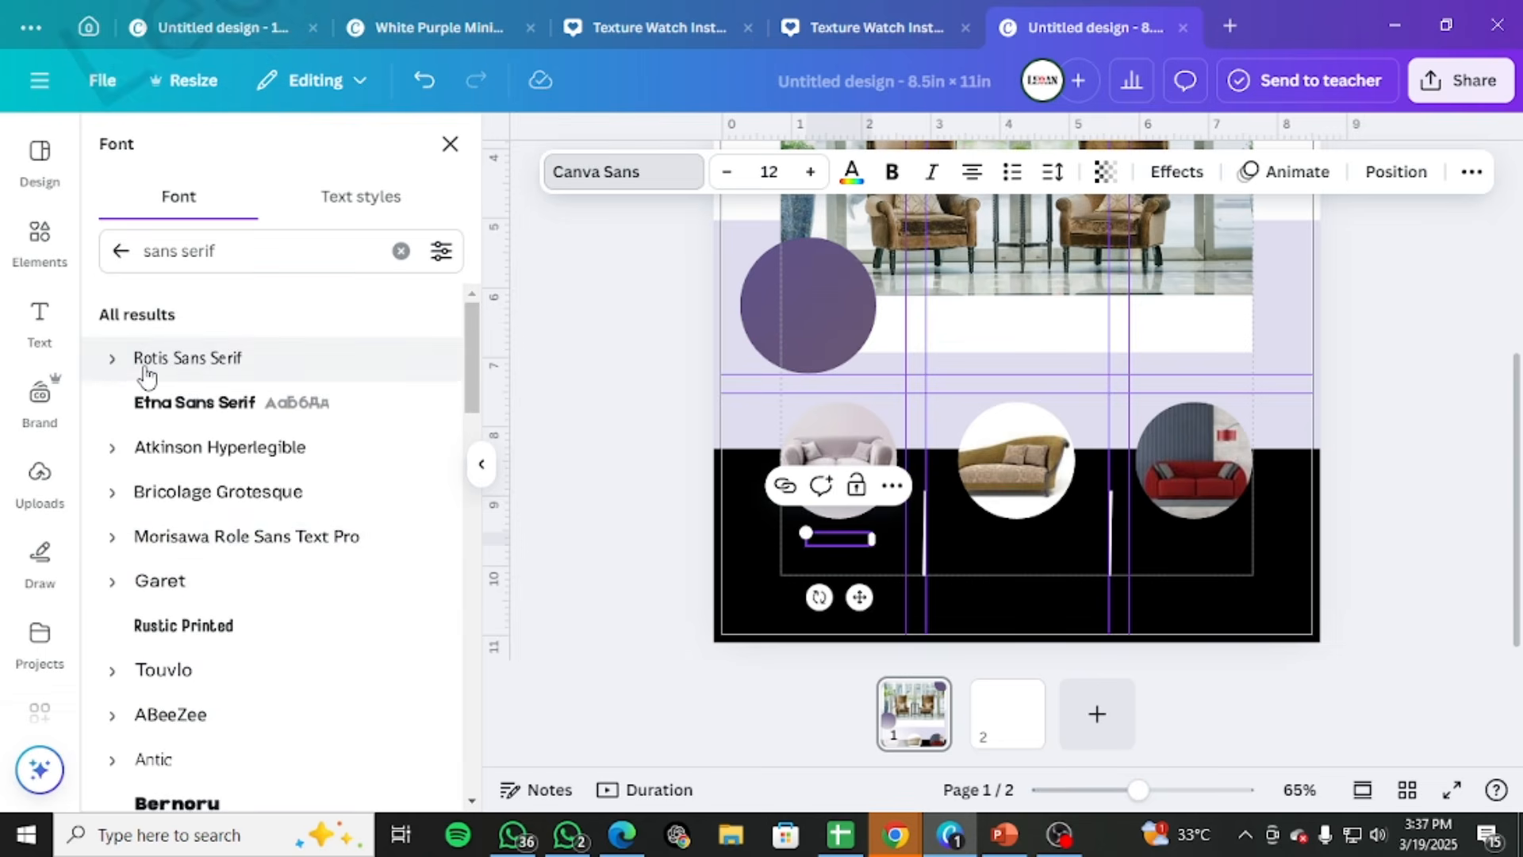
left_click(116, 367)
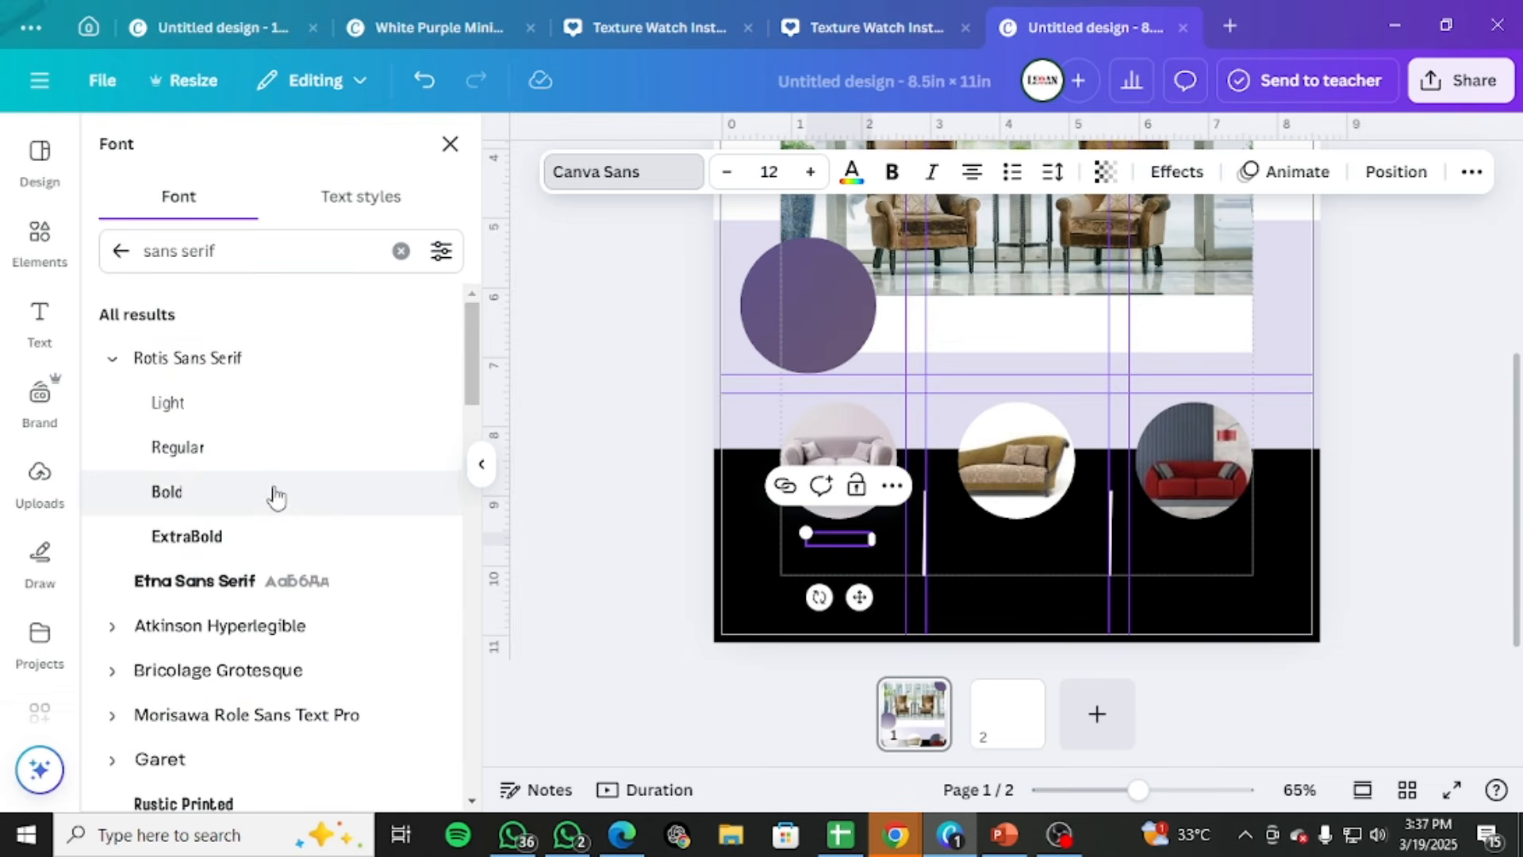
left_click(278, 452)
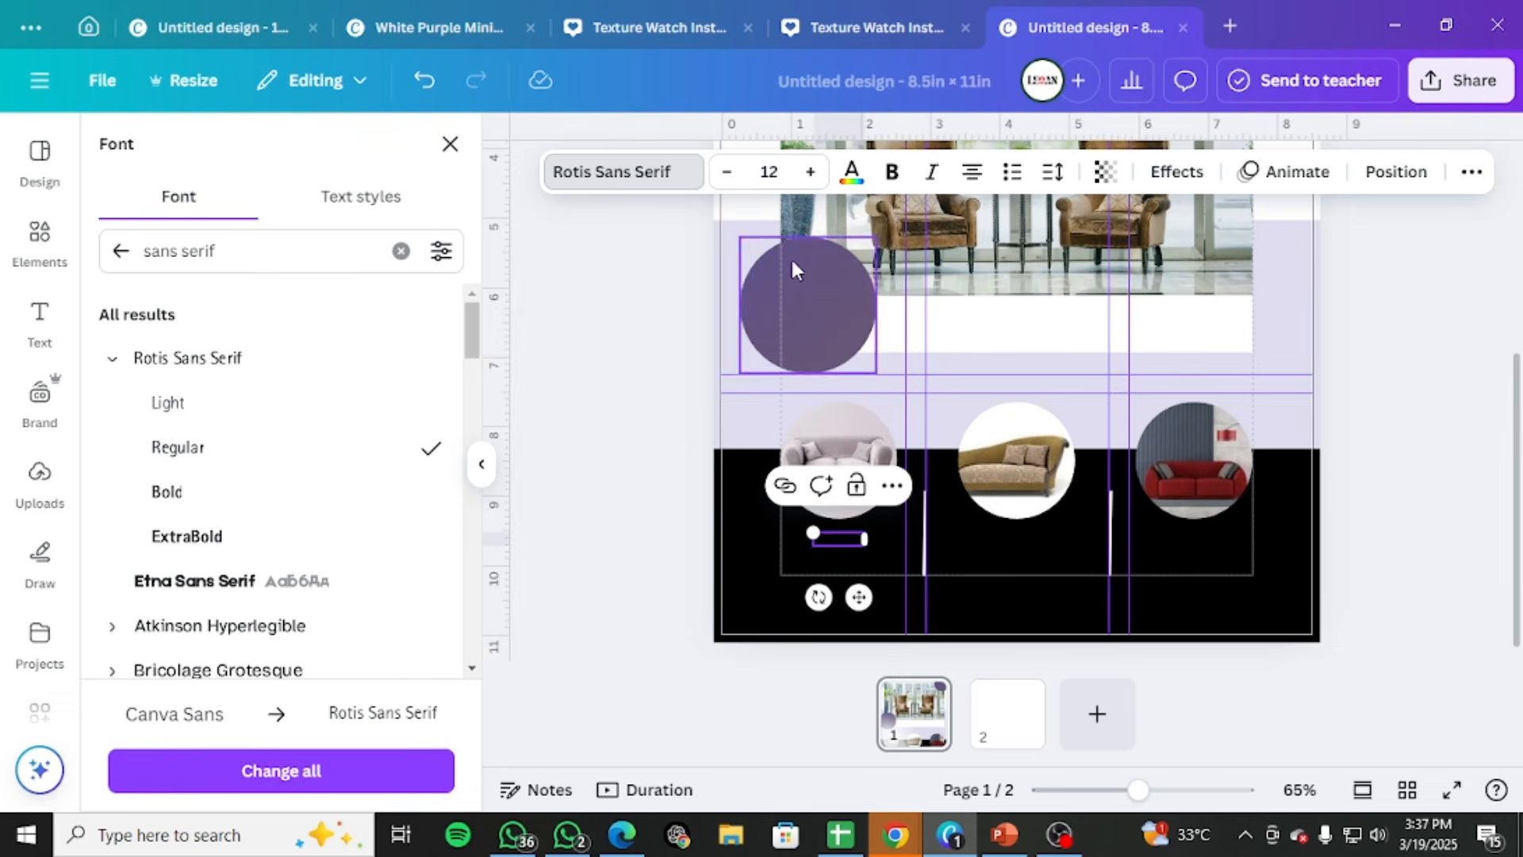
Colour the YOUR TITLE text white and set its font to Canva Sans Medium
left_click(851, 171)
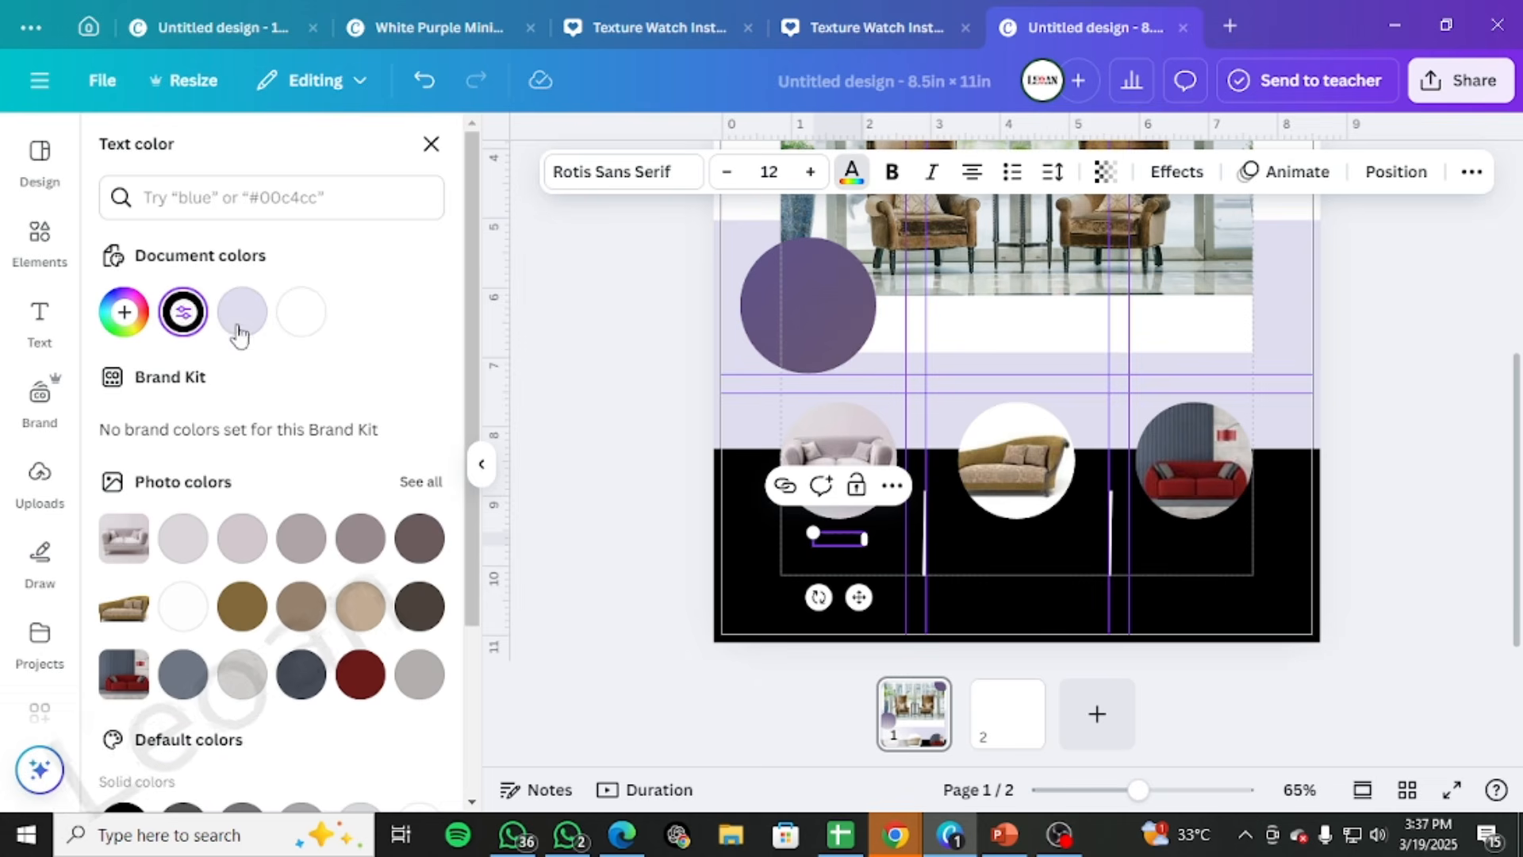
left_click(301, 312)
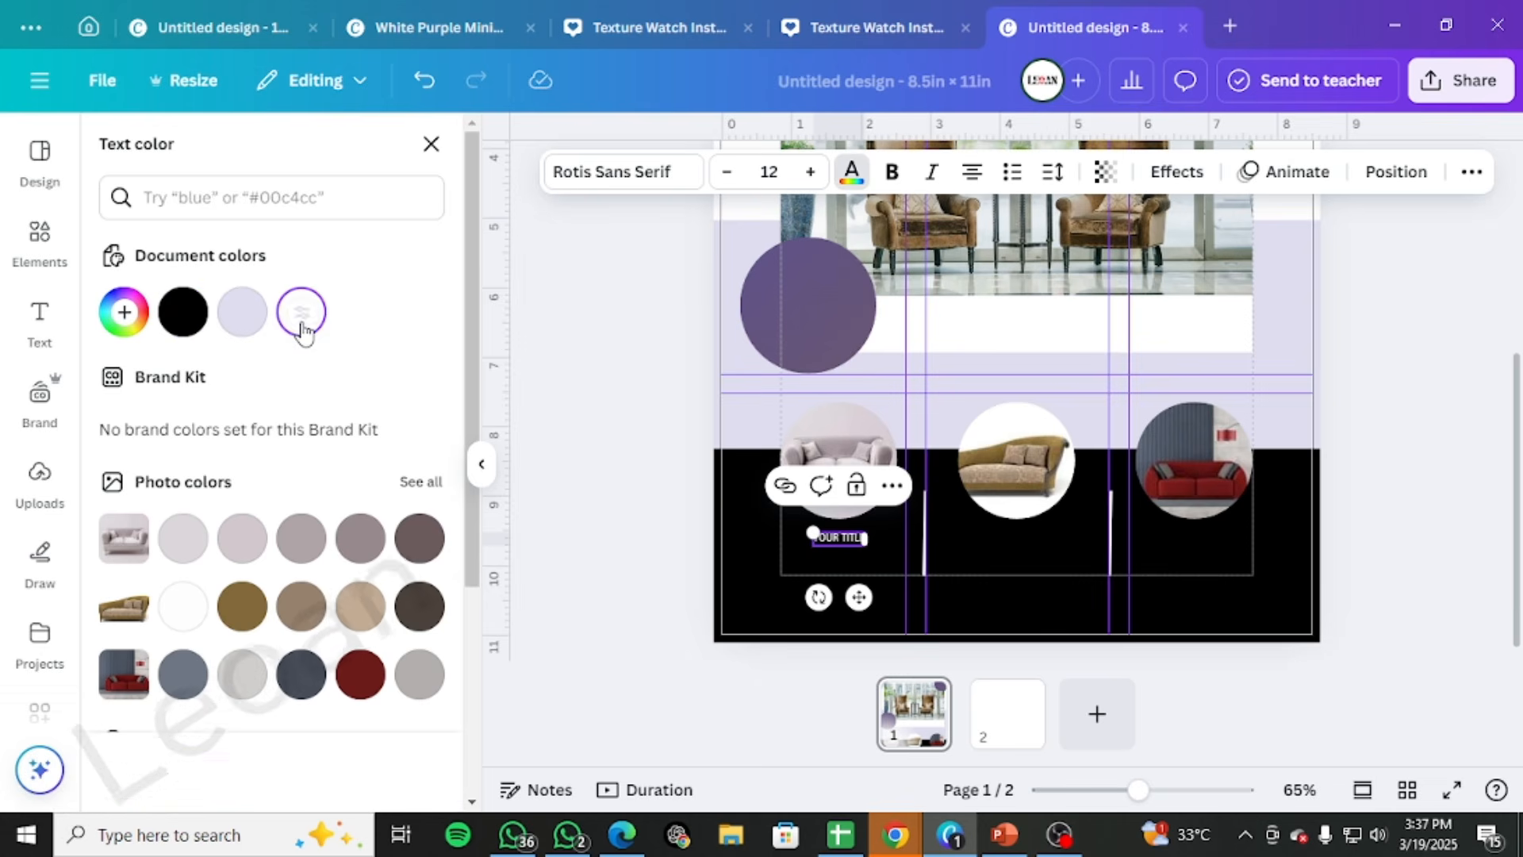
left_click(615, 190)
scroll(238, 492, "down", 5)
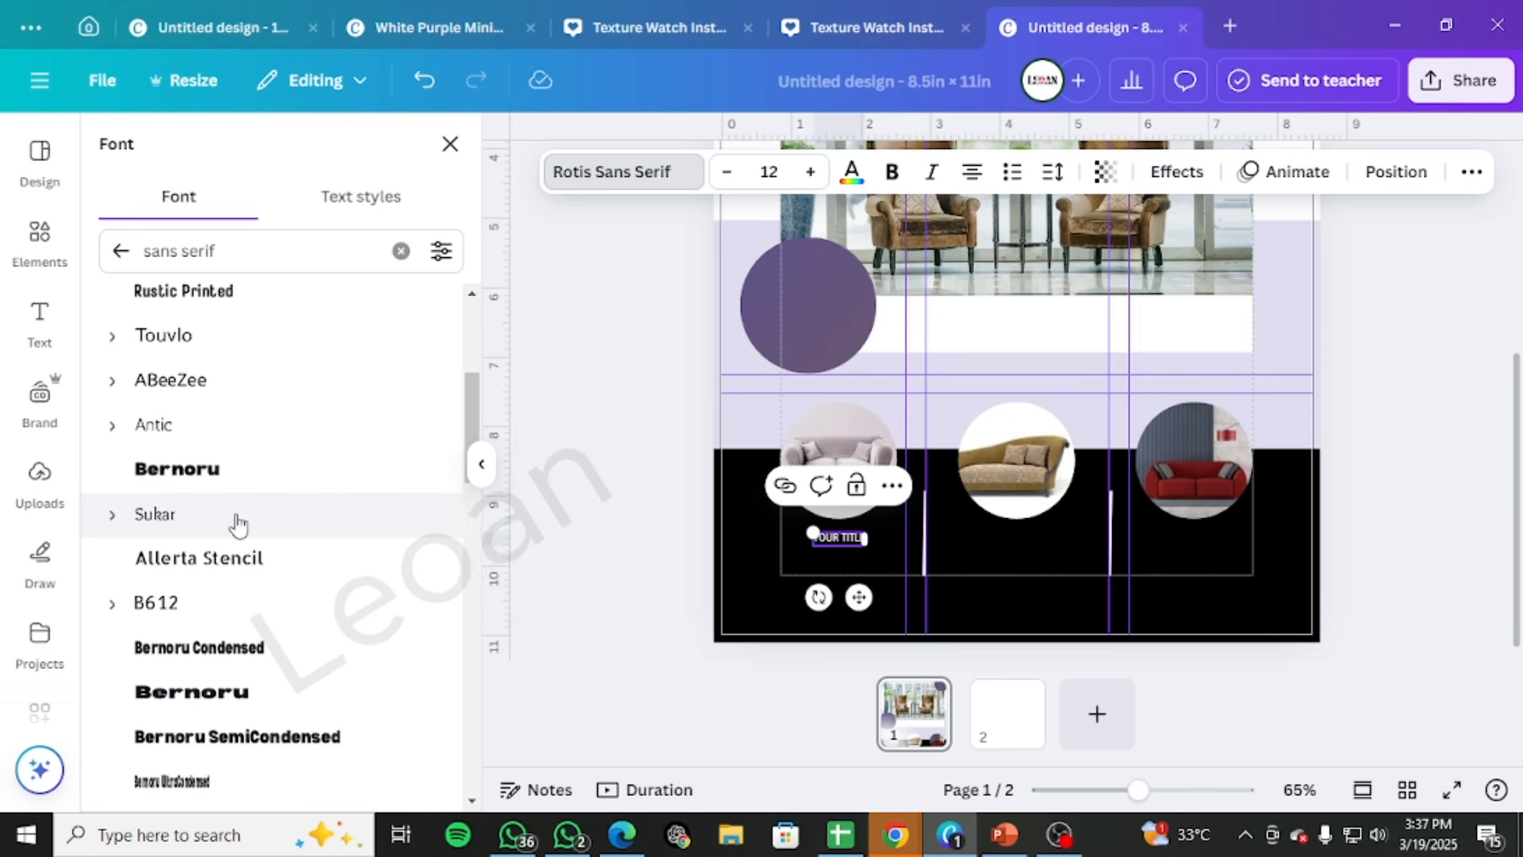
scroll(238, 524, "down", 4)
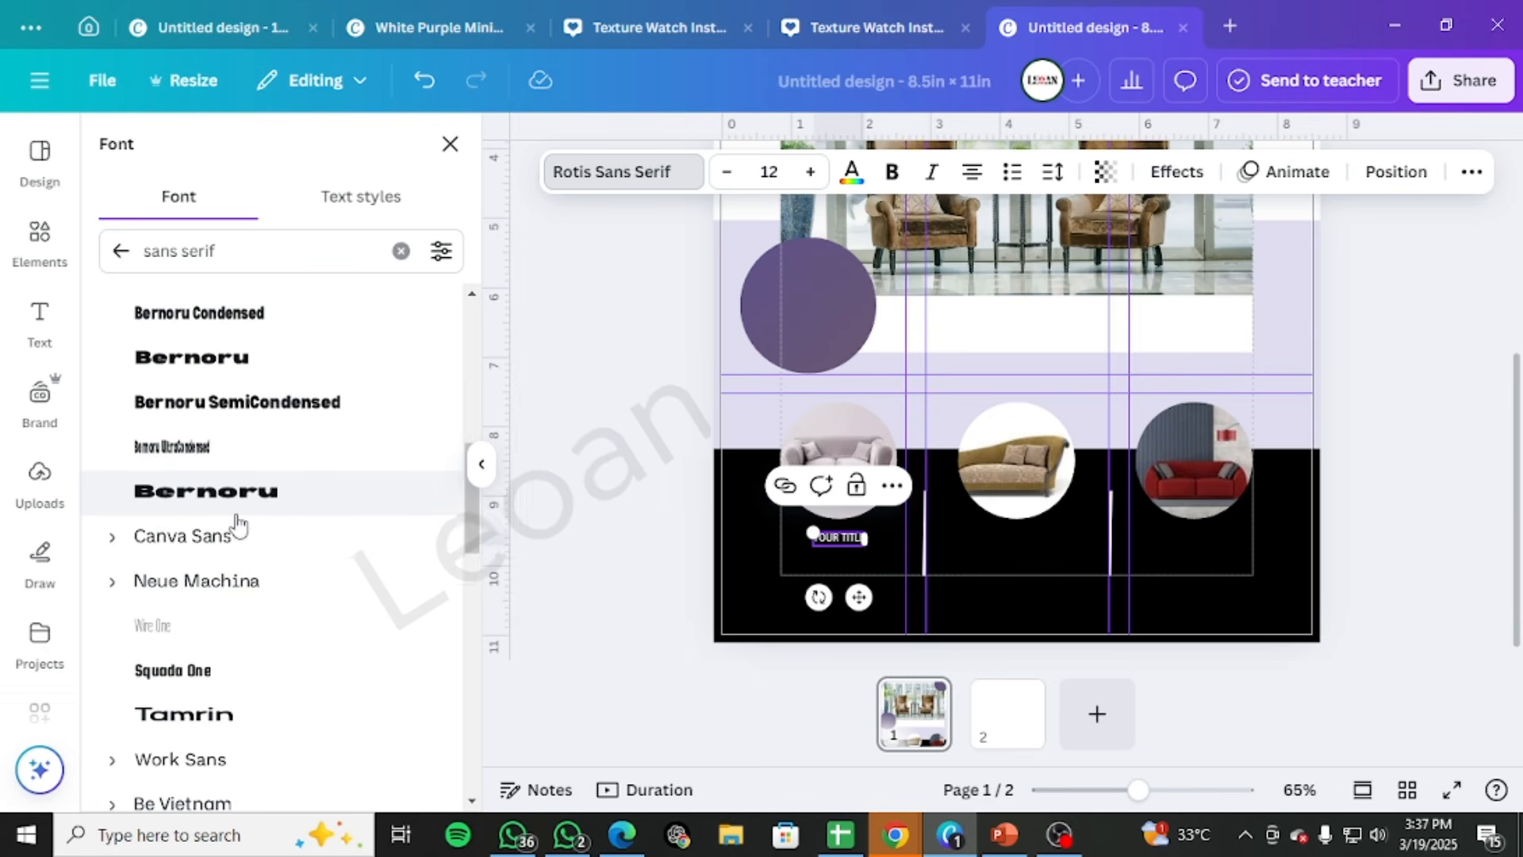
scroll(191, 536, "down", 3)
scroll(206, 539, "down", 3)
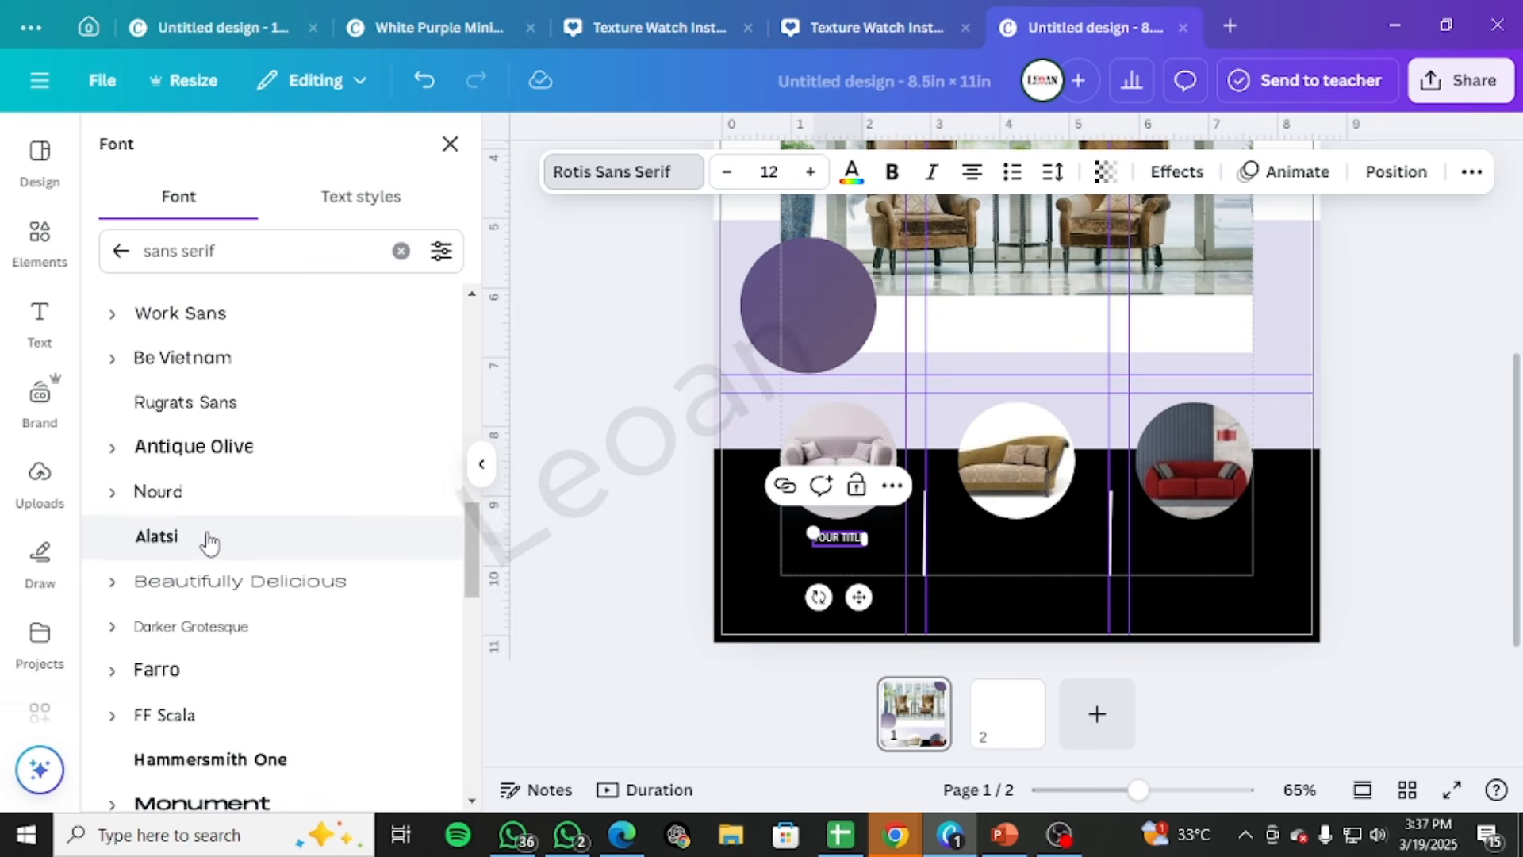
scroll(209, 544, "up", 6)
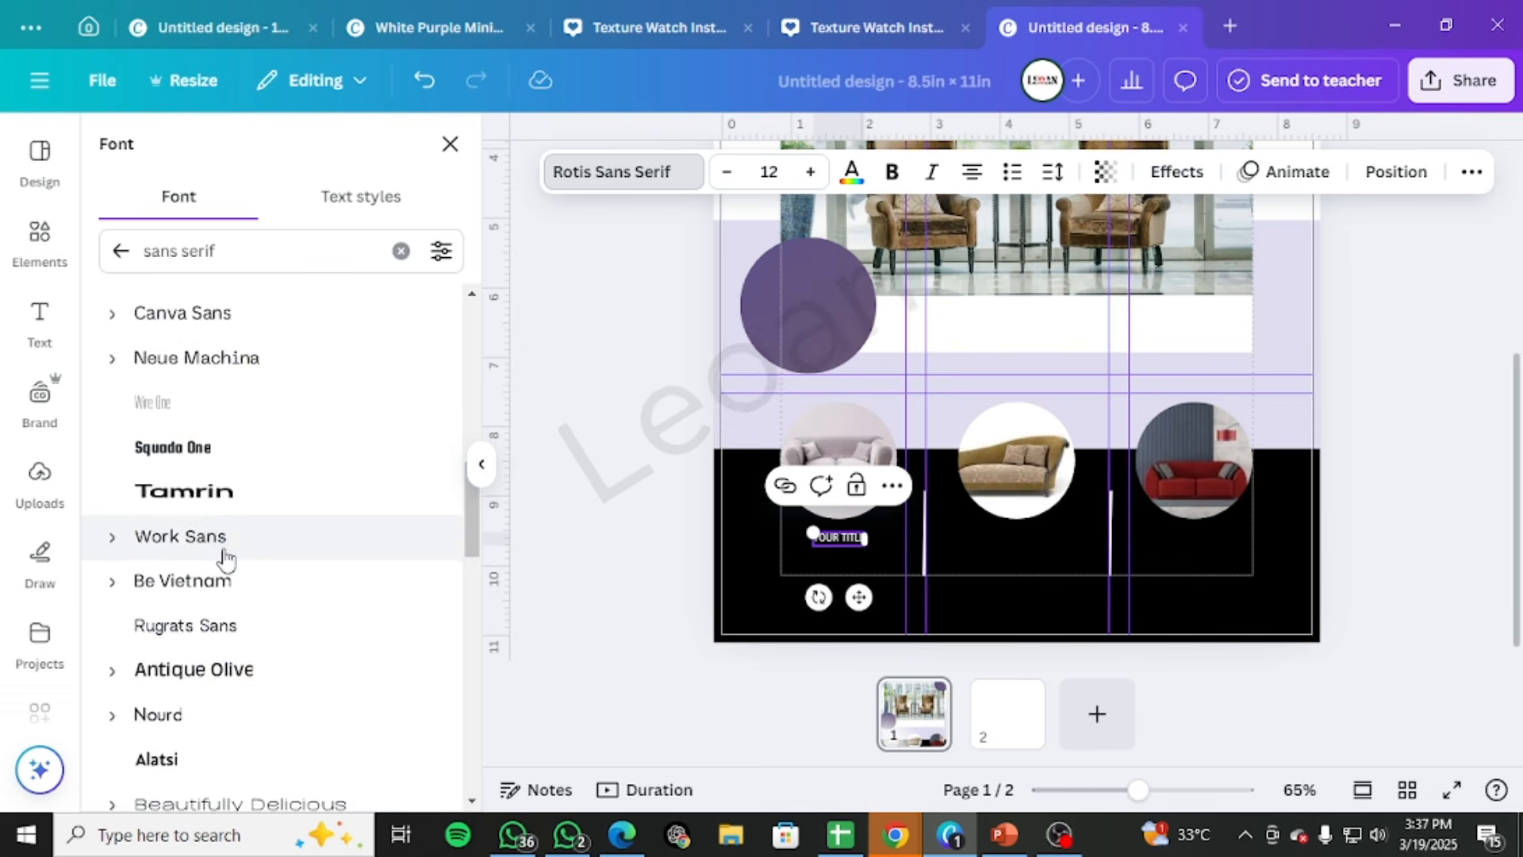
left_click(119, 535)
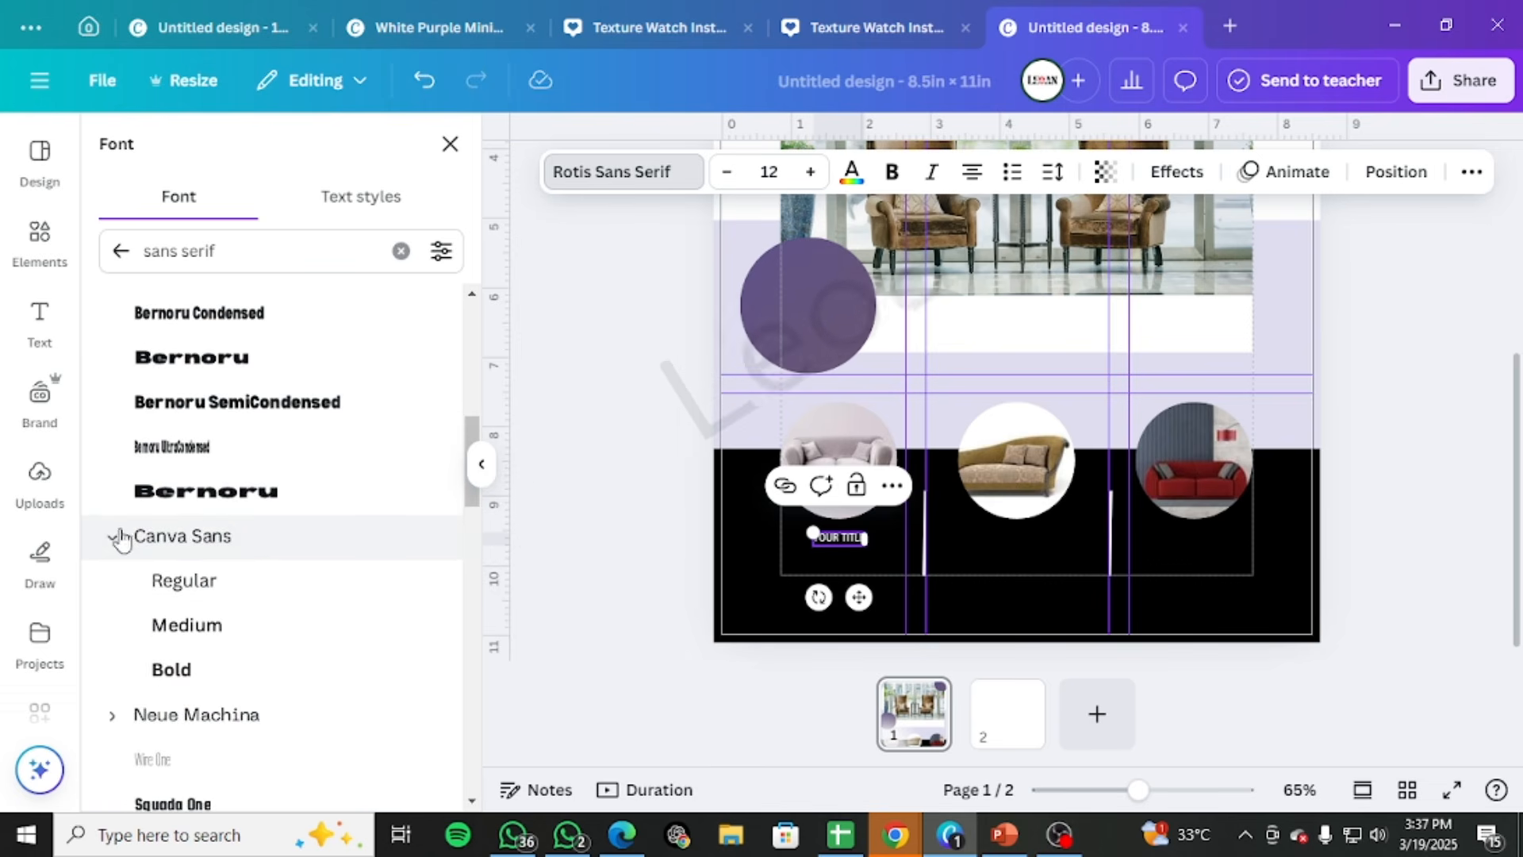
scroll(159, 547, "down", 1)
left_click(208, 514)
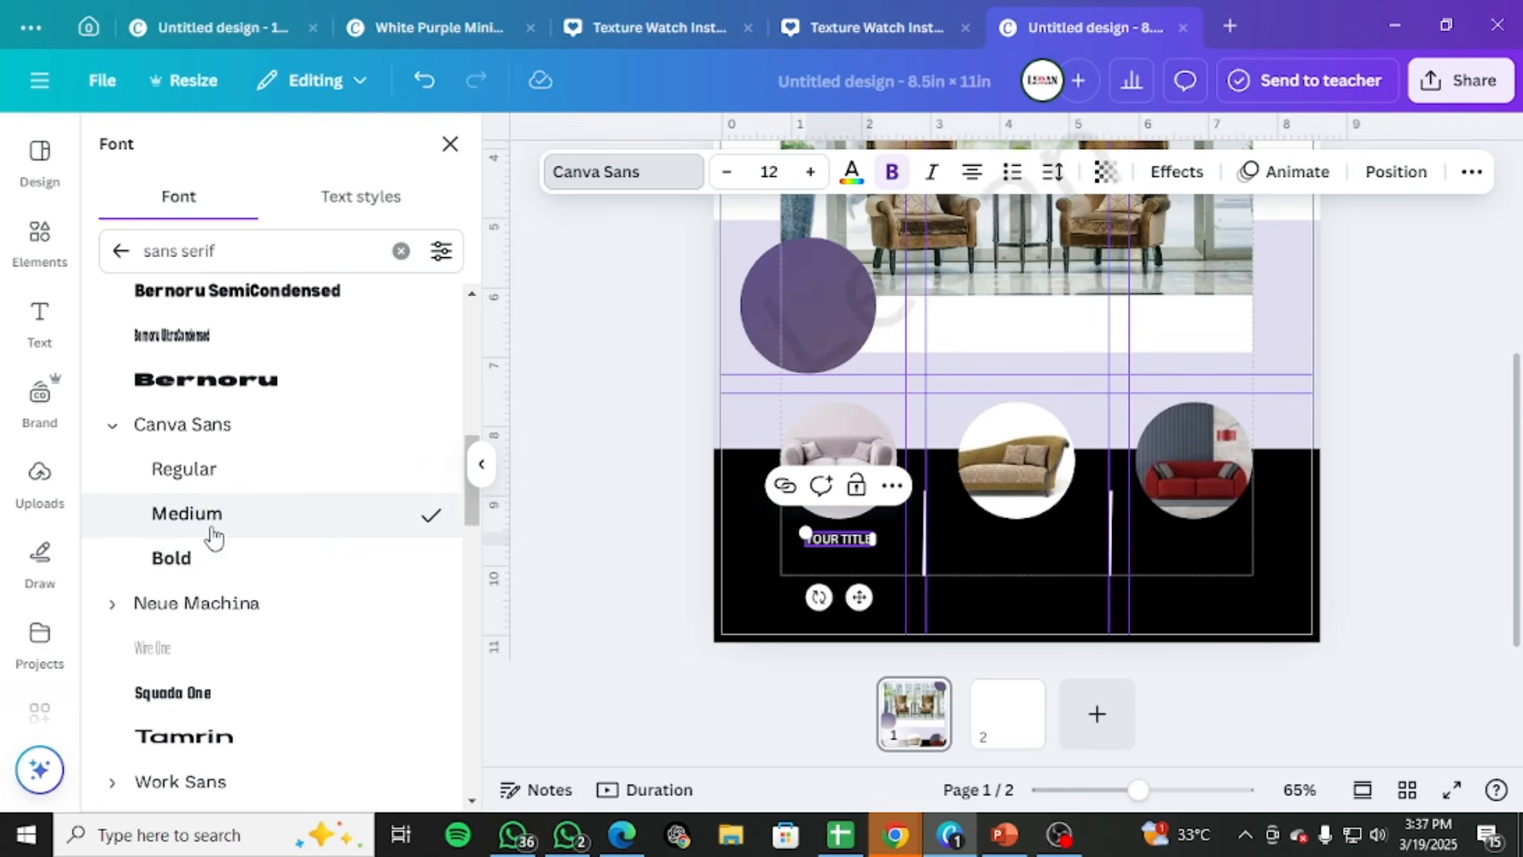
Align YOUR TITLE with the centre of the pale pink sofa circle and deselect it
left_click(867, 559)
left_click_drag(844, 538, 836, 542)
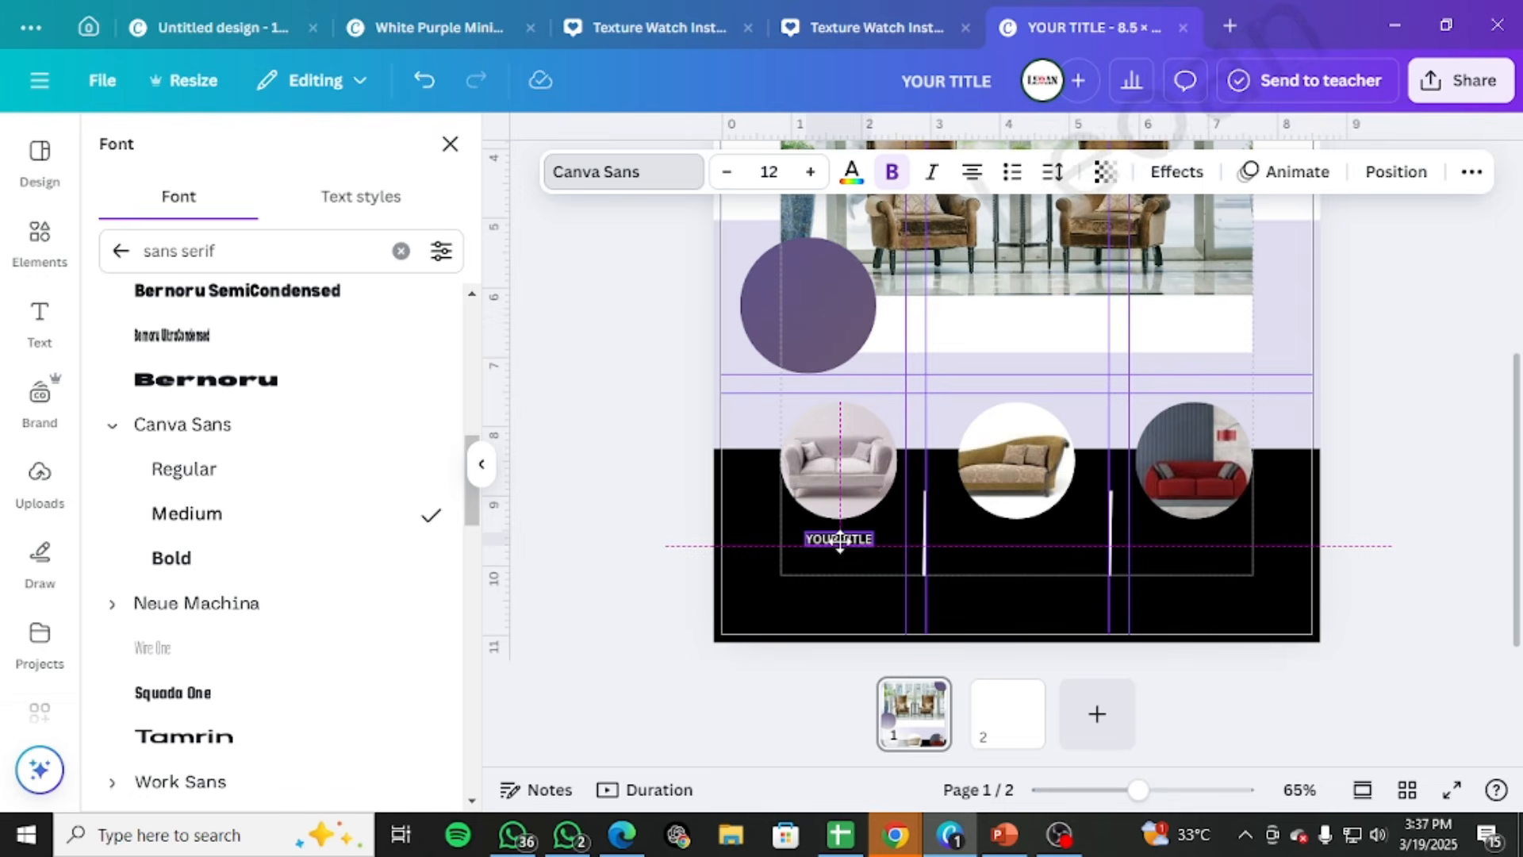
left_click(966, 554)
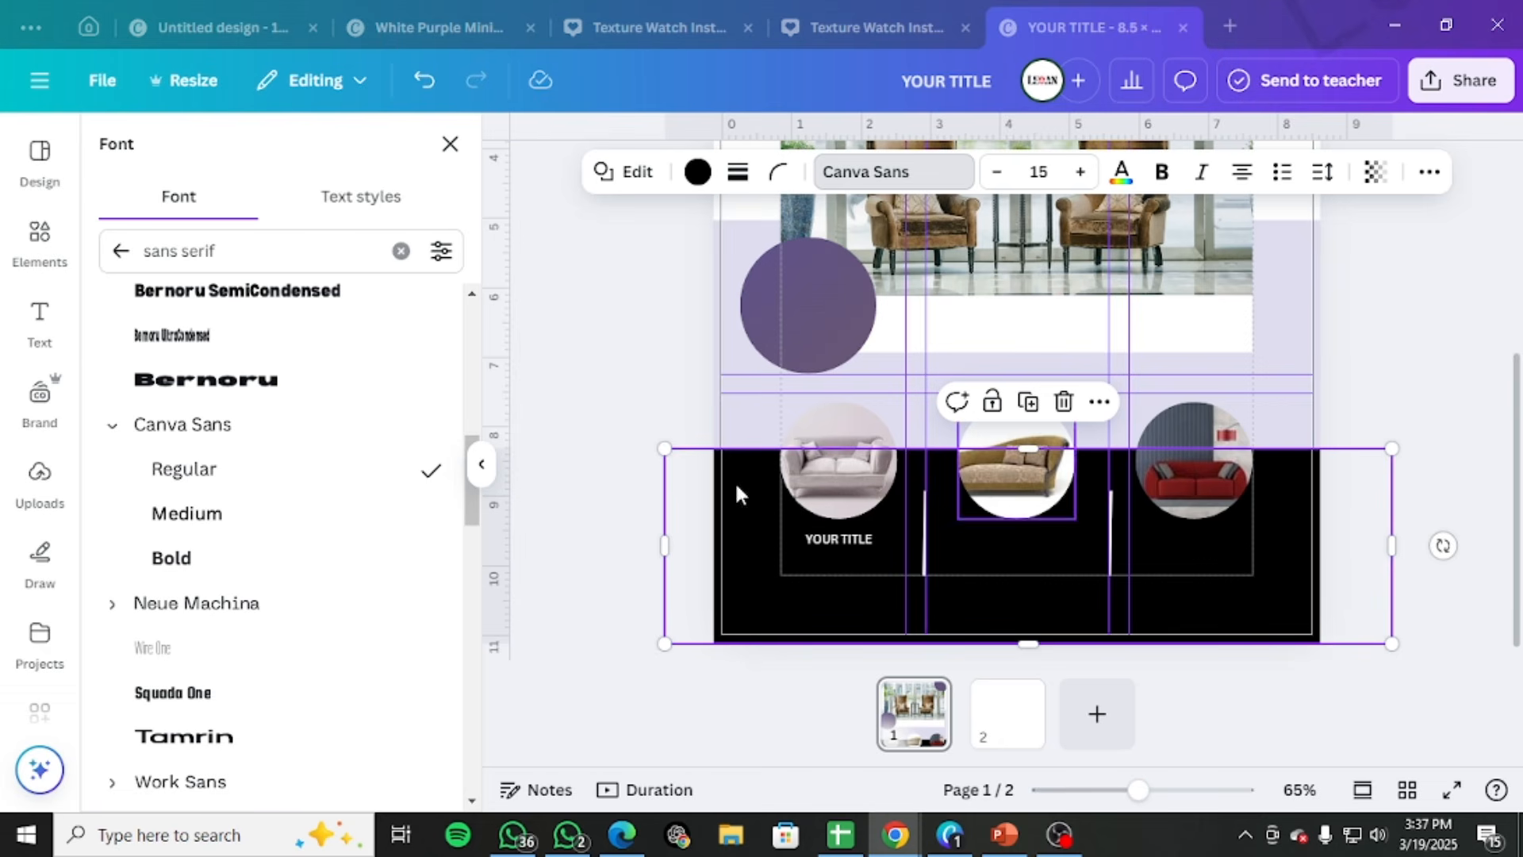
left_click(779, 590)
left_click(616, 561)
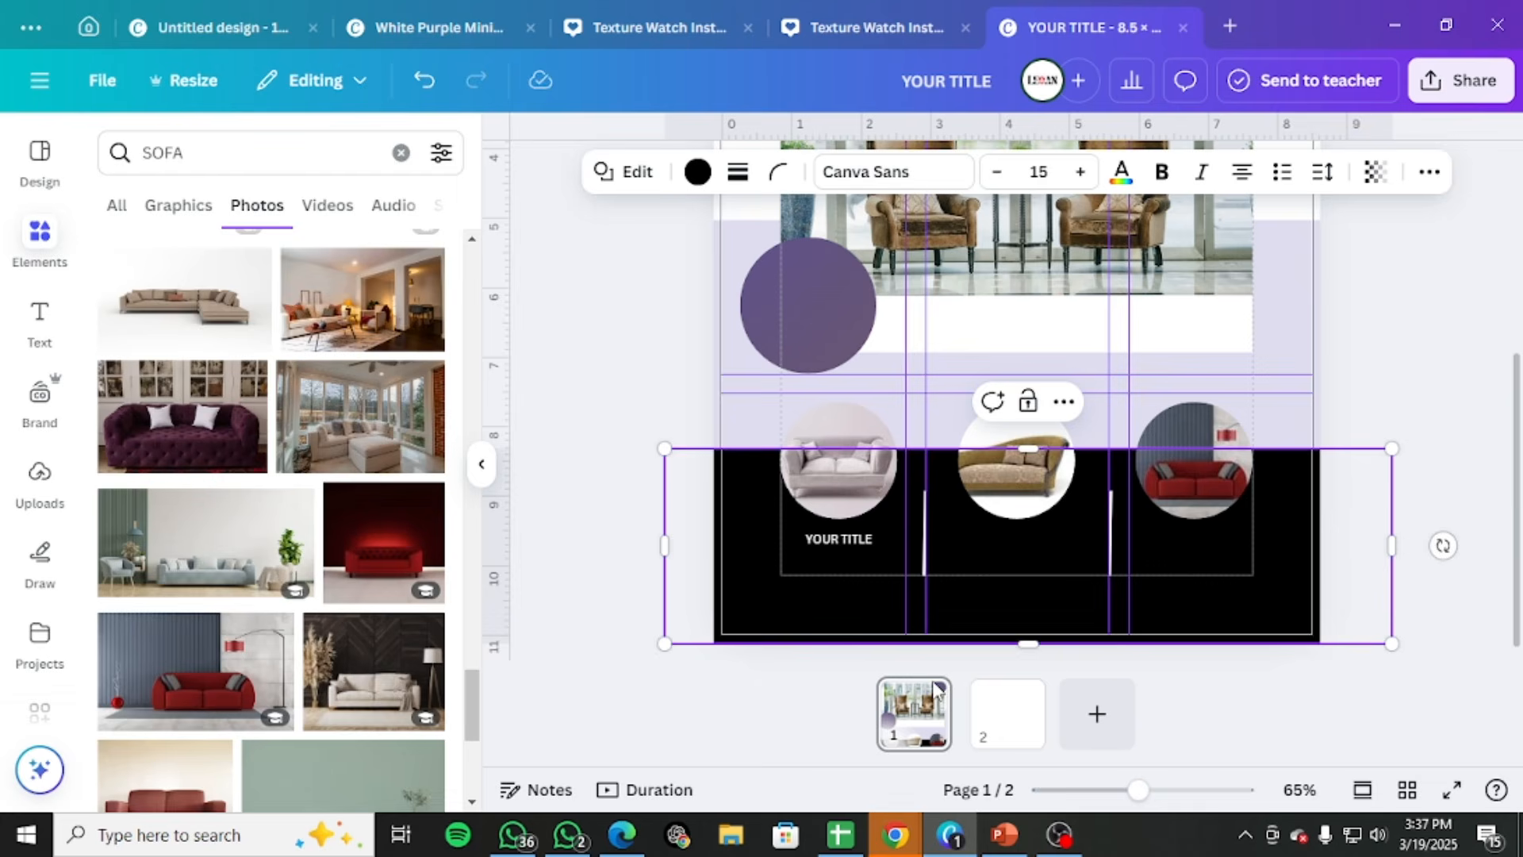
left_click(1417, 362)
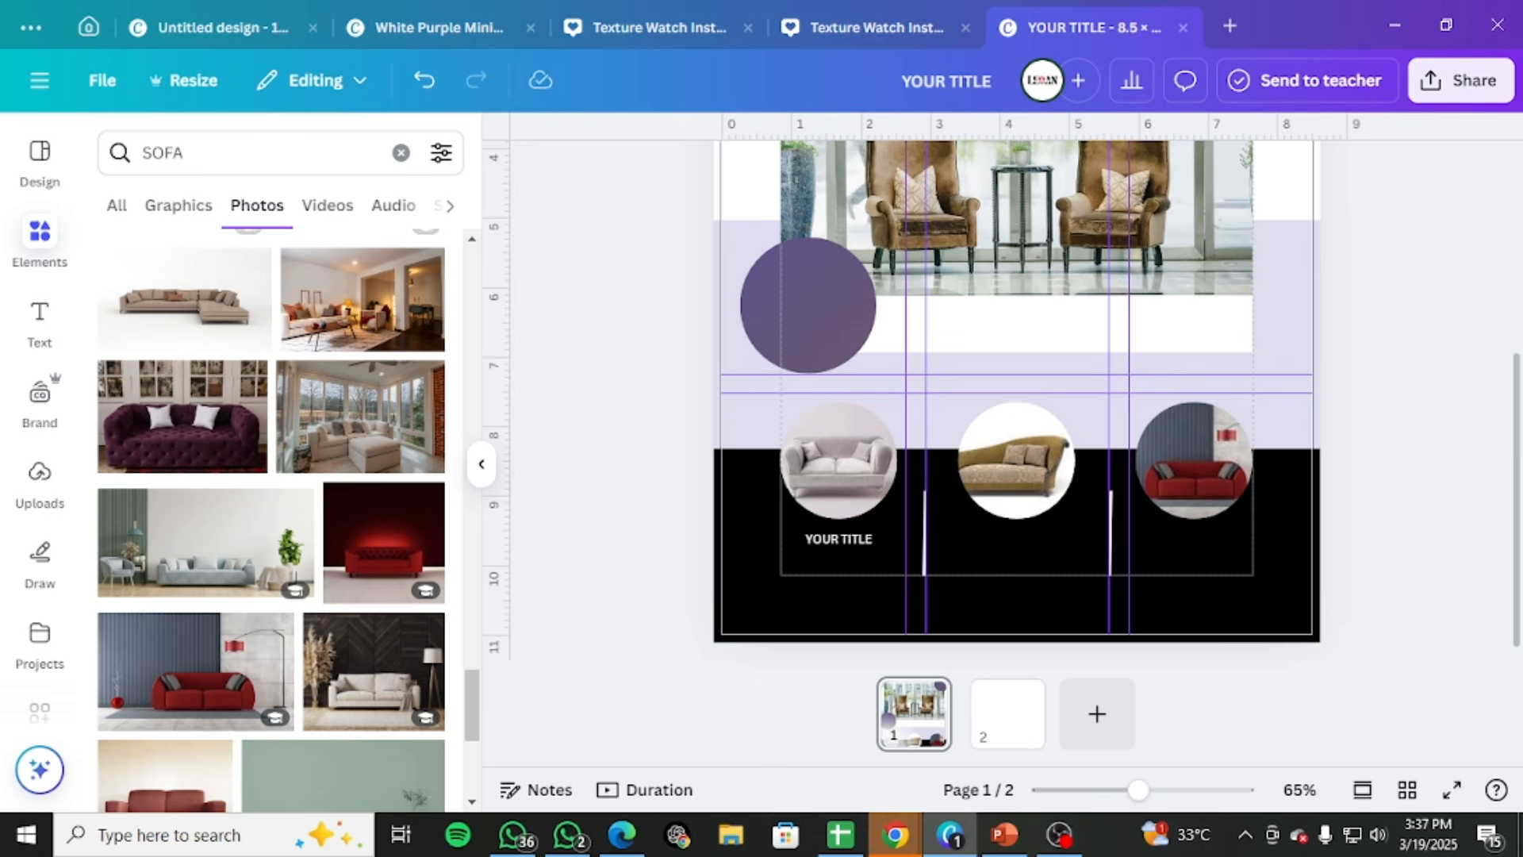
Paste the copied Lorem ipsum description onto the page and narrow its text box so it wraps onto three lines
left_click(1059, 835)
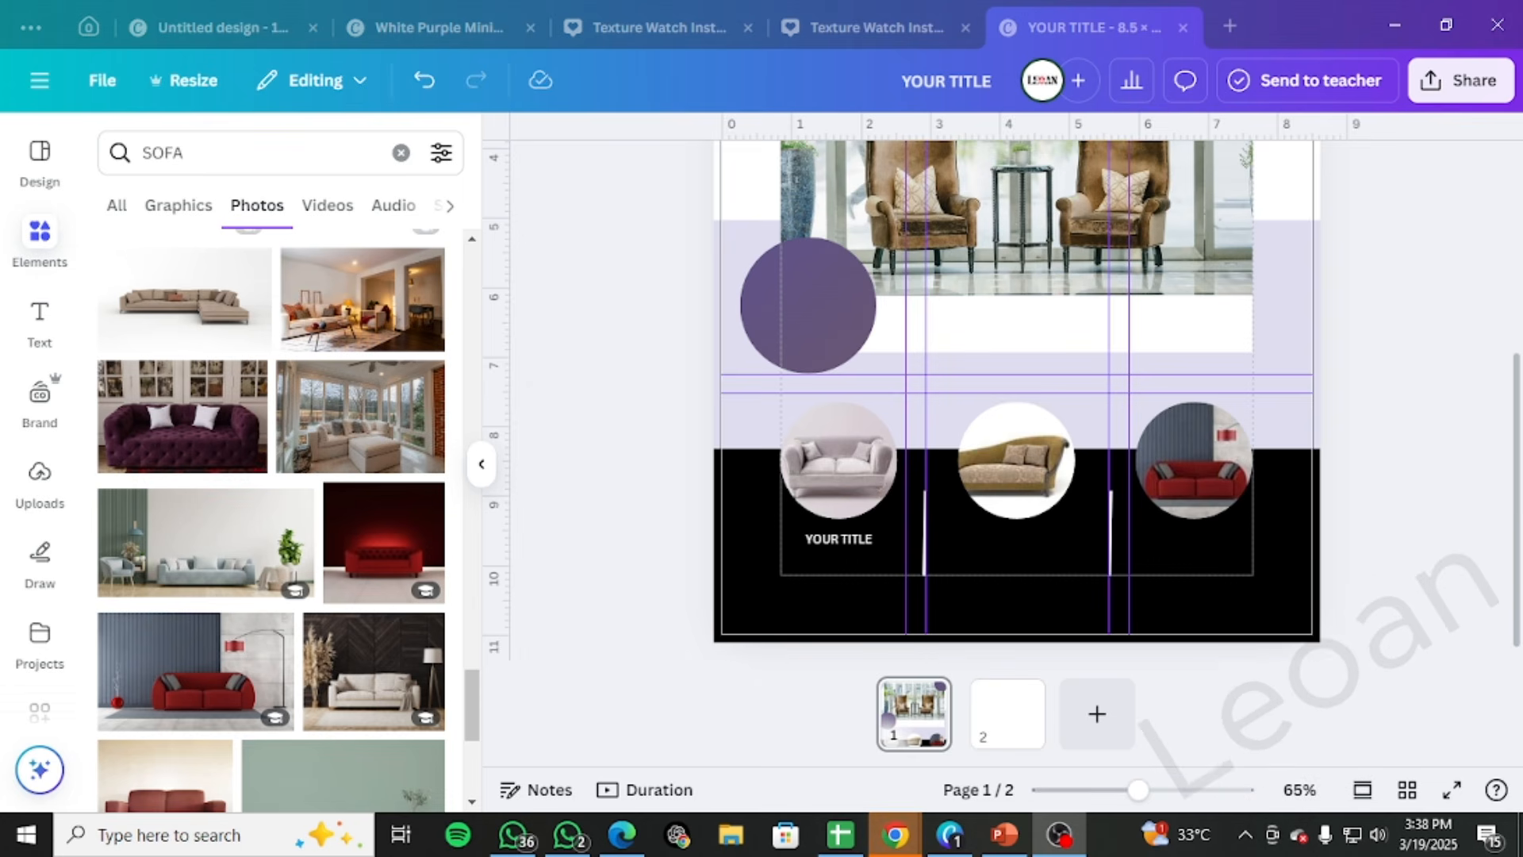
left_click(631, 529)
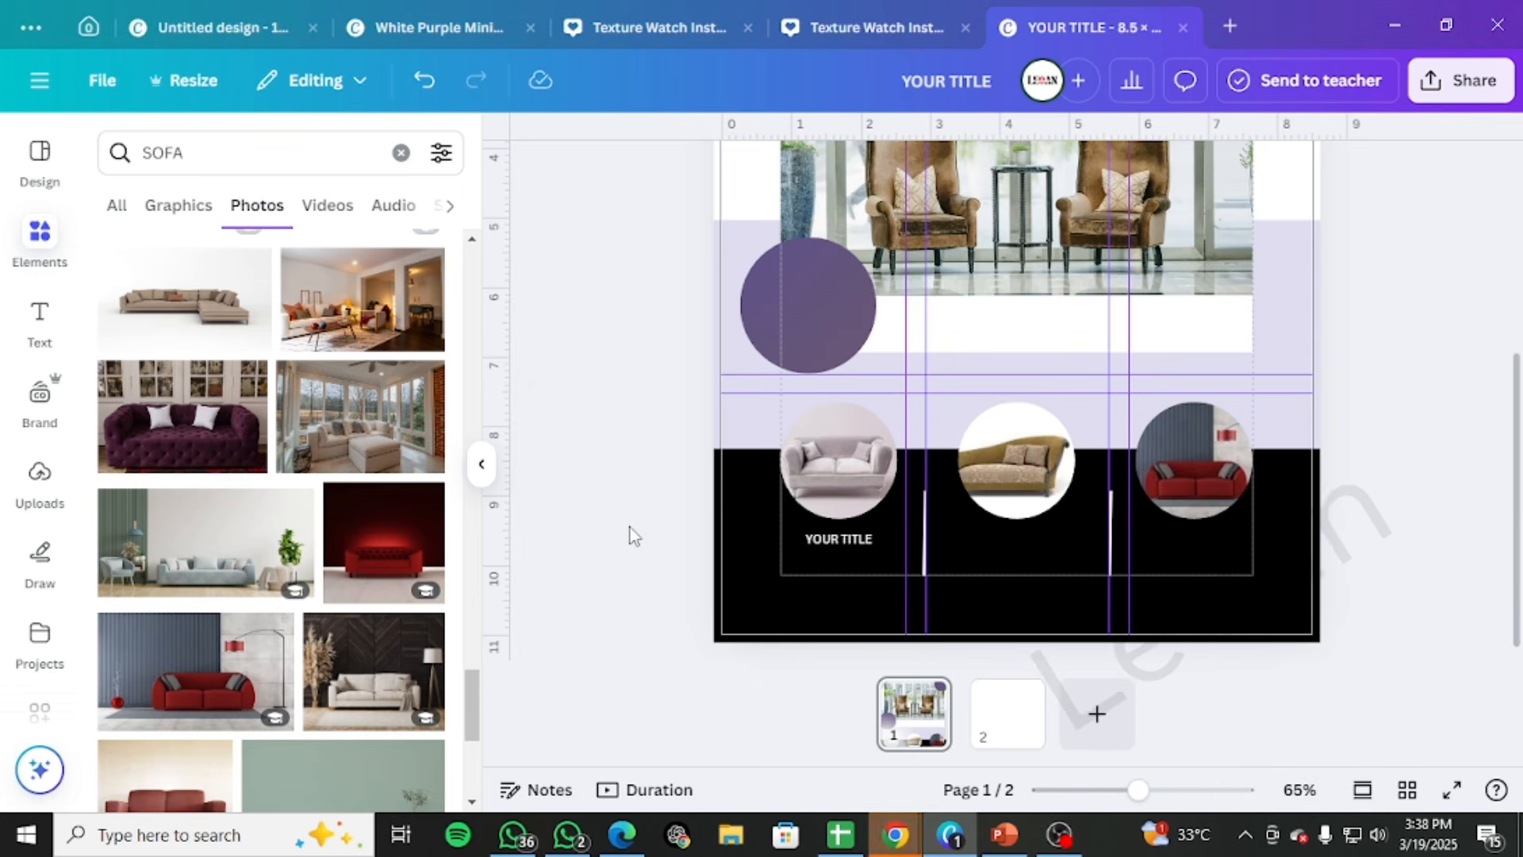
type("Lorem ipsum dolor sit amet, consectetuer adipiscing elit, sed")
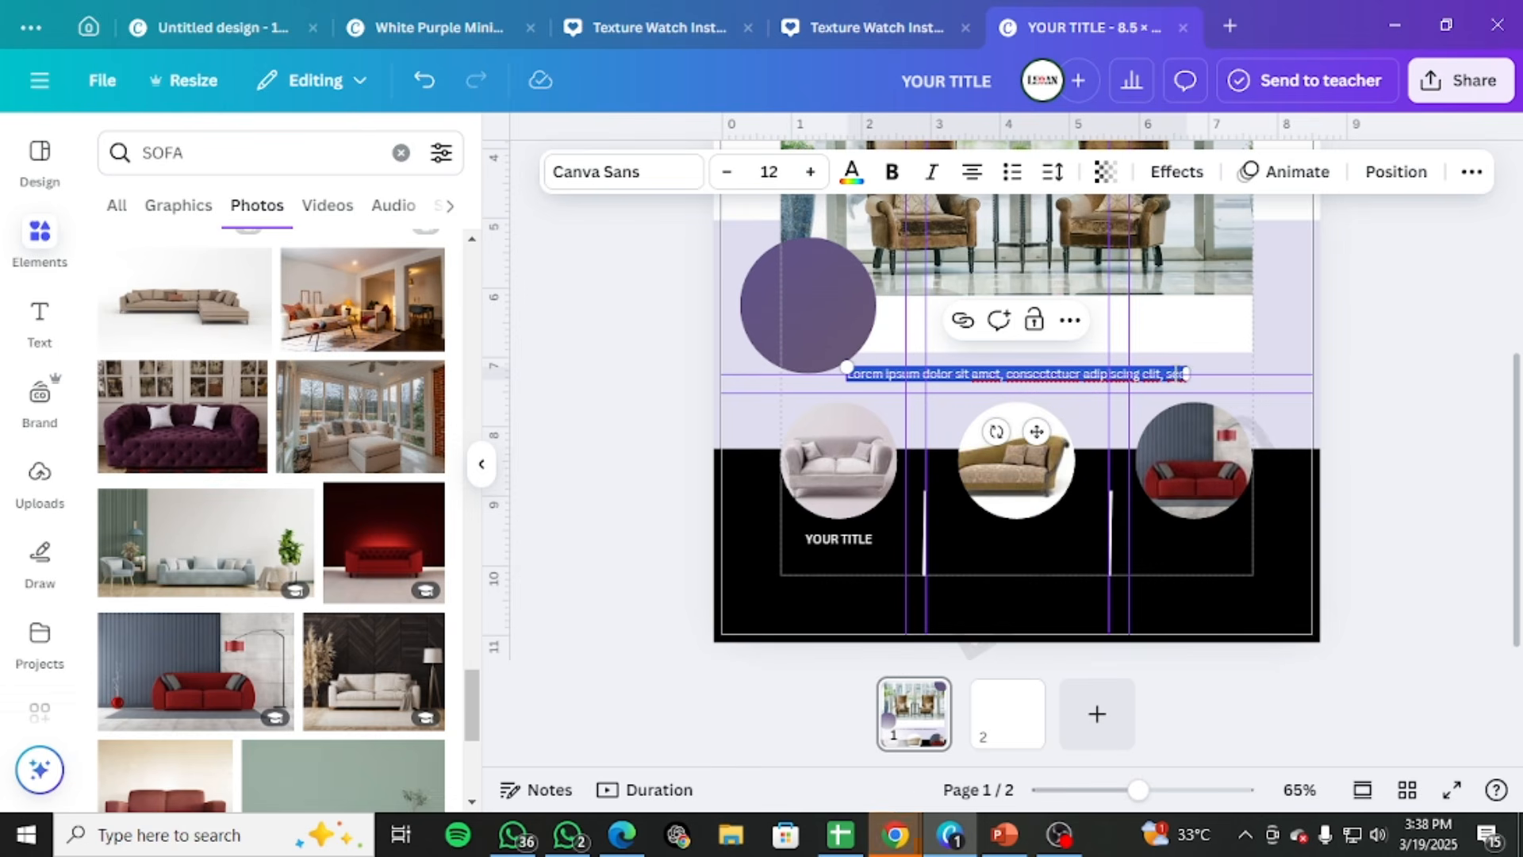
left_click_drag(1187, 372, 981, 373)
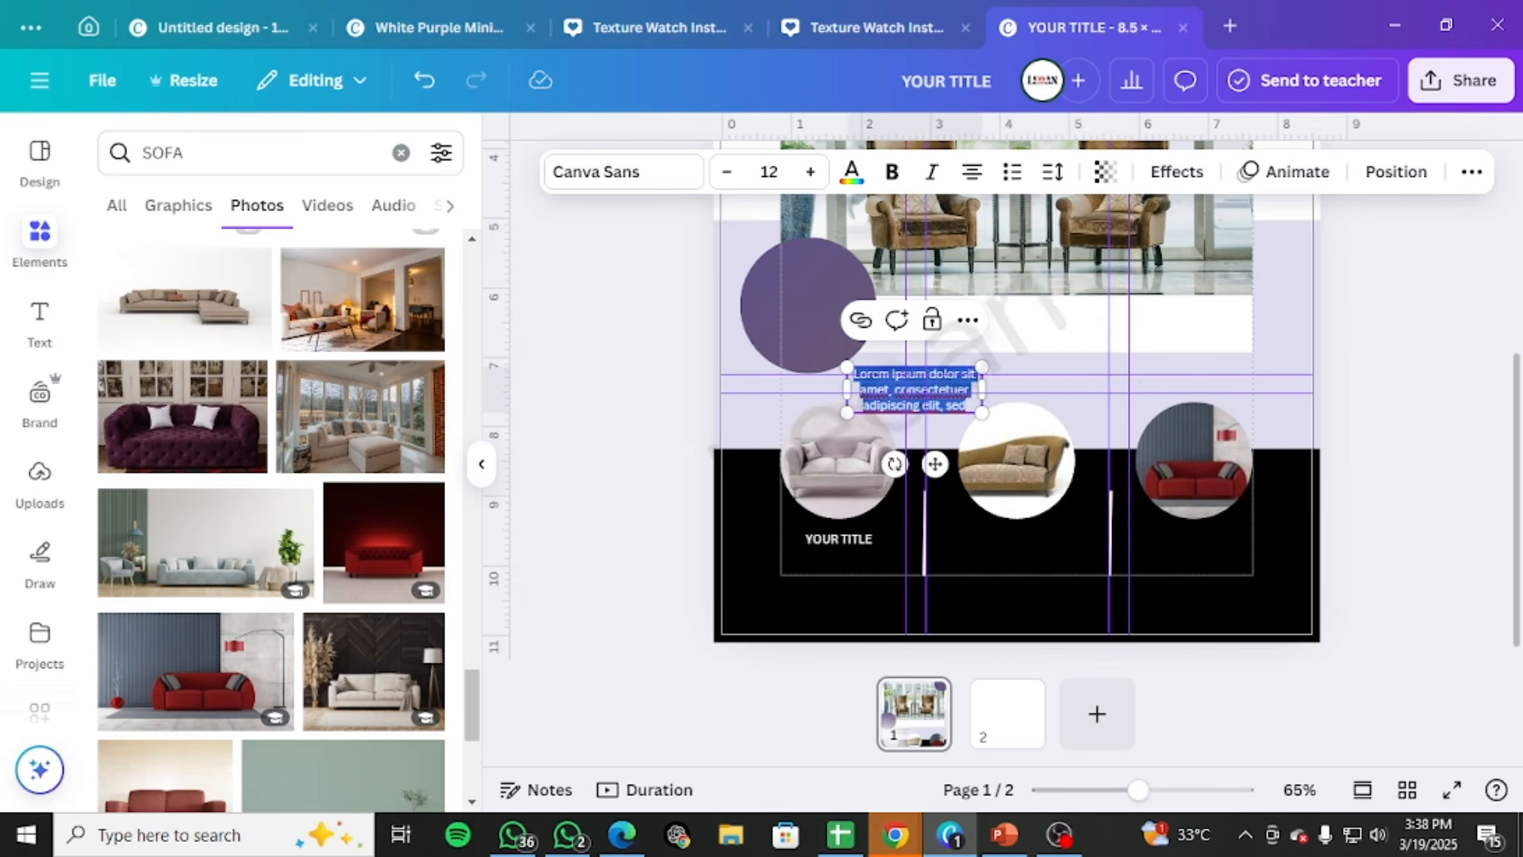
key("Escape")
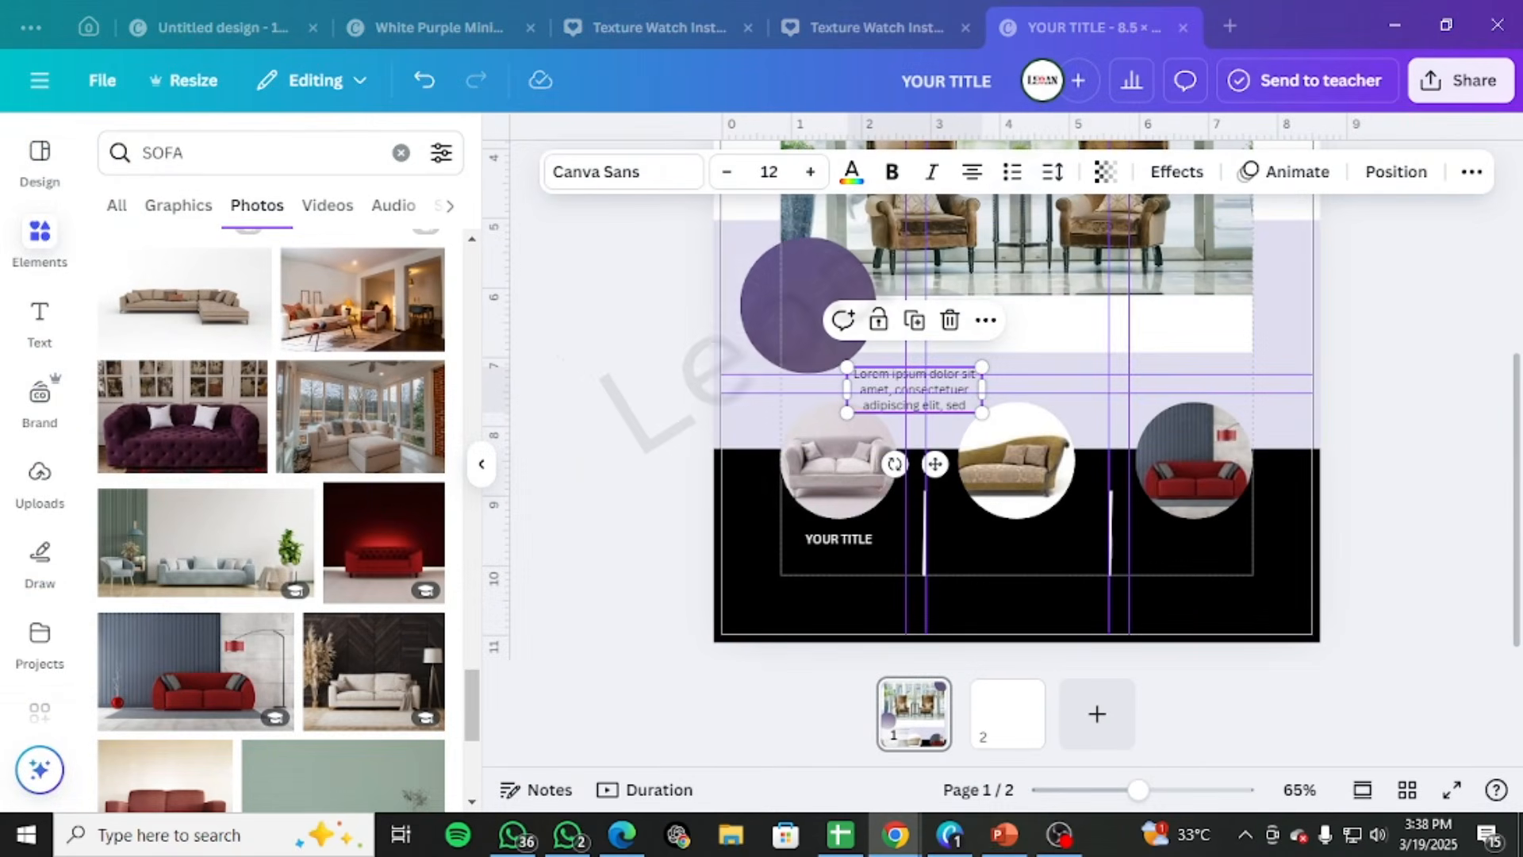
Move the Lorem ipsum description into the black band below YOUR TITLE and colour it white
left_click_drag(939, 383, 882, 591)
left_click(851, 171)
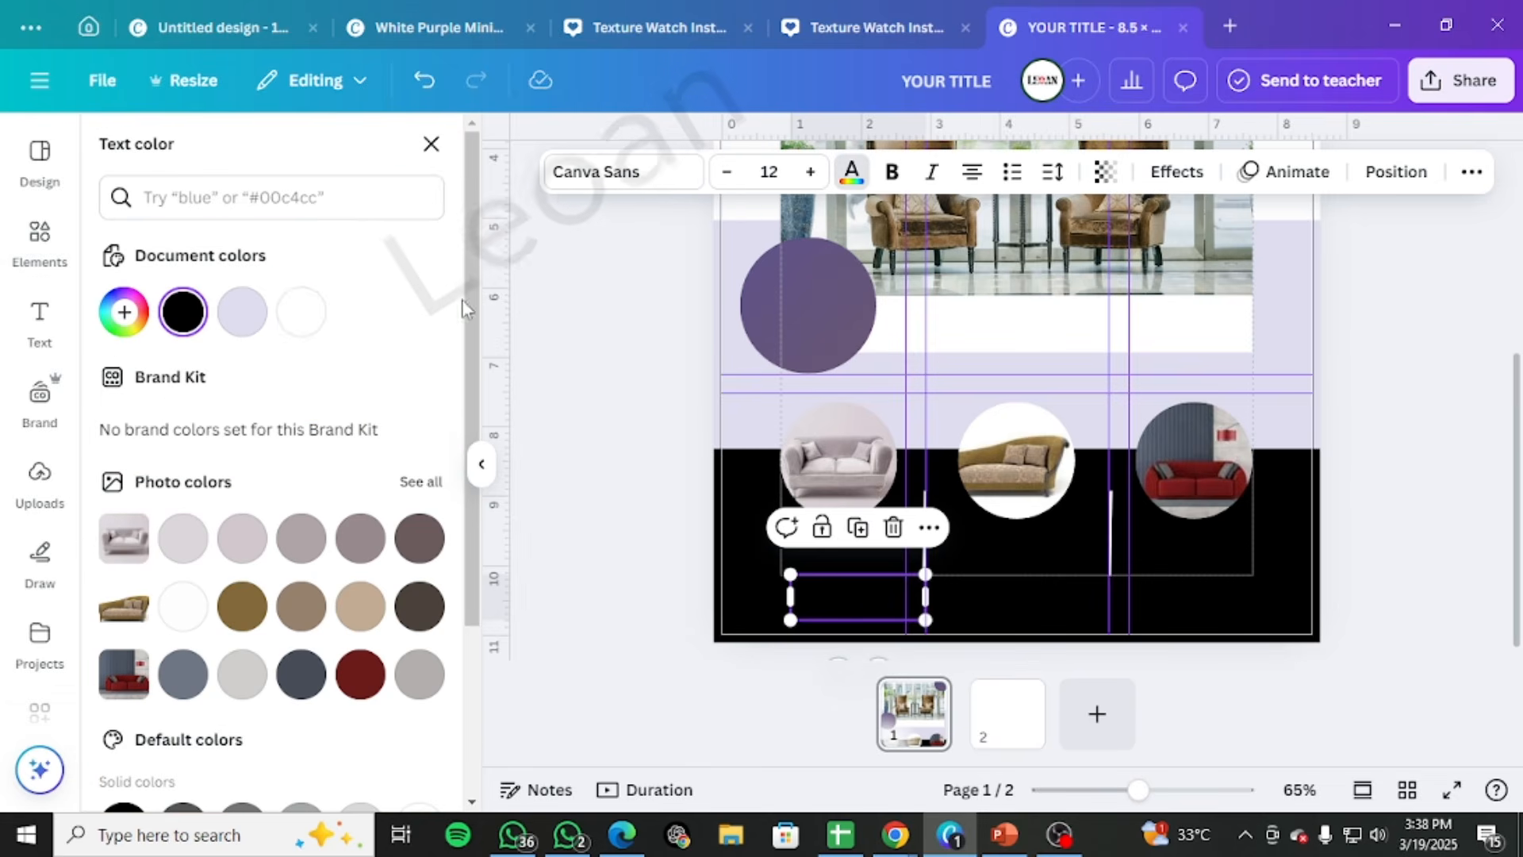
left_click(301, 312)
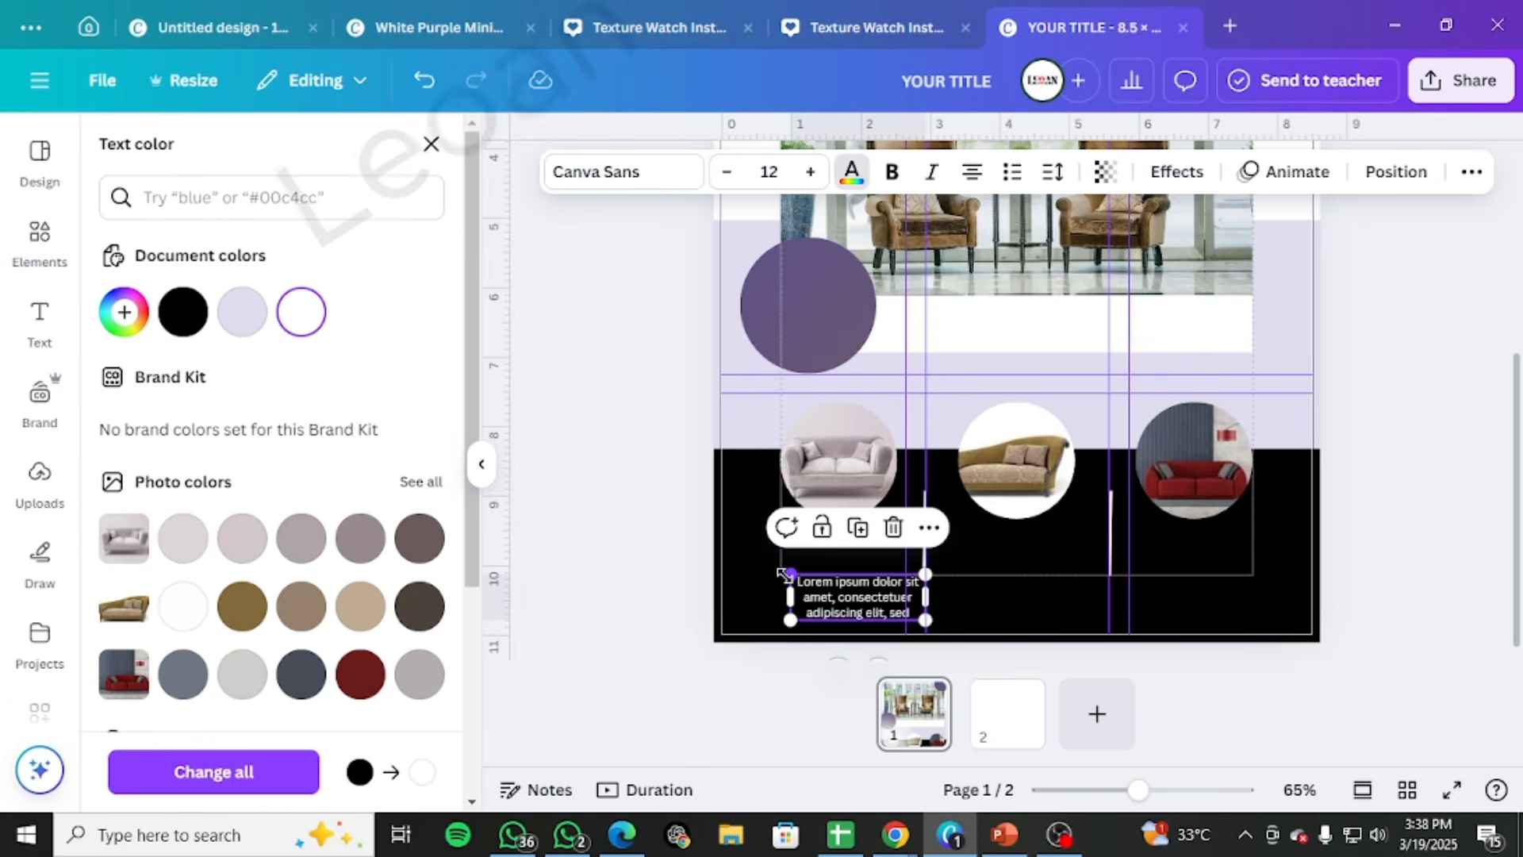
Check the recommended description font in the EP 32 Nots PDF in Edge, return to Canva and review the Canva Sans weights for the description
mouse_move(630, 833)
left_click(571, 730)
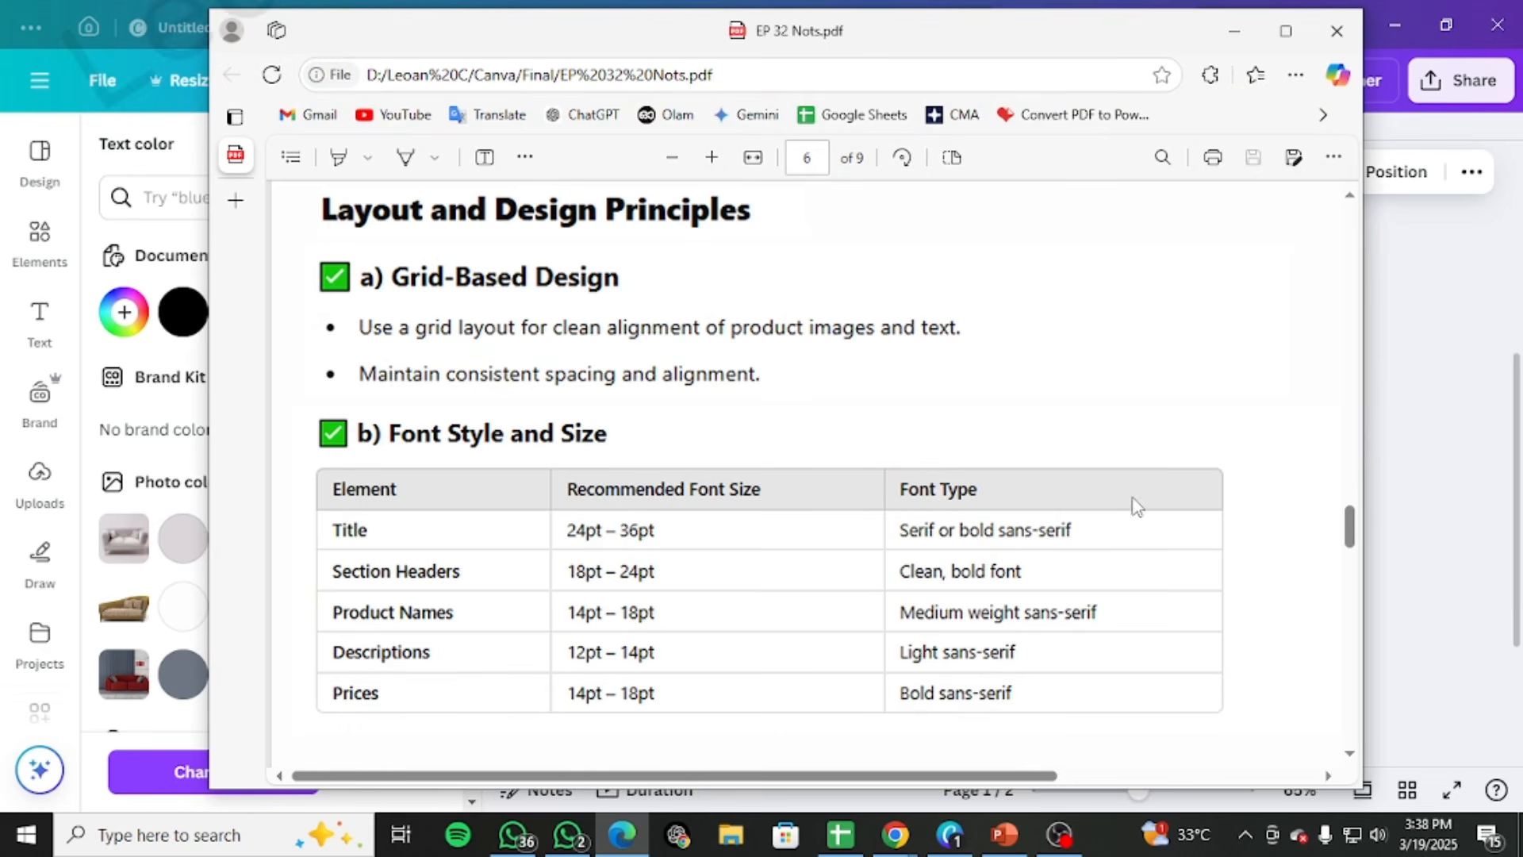
left_click(1254, 16)
left_click(591, 178)
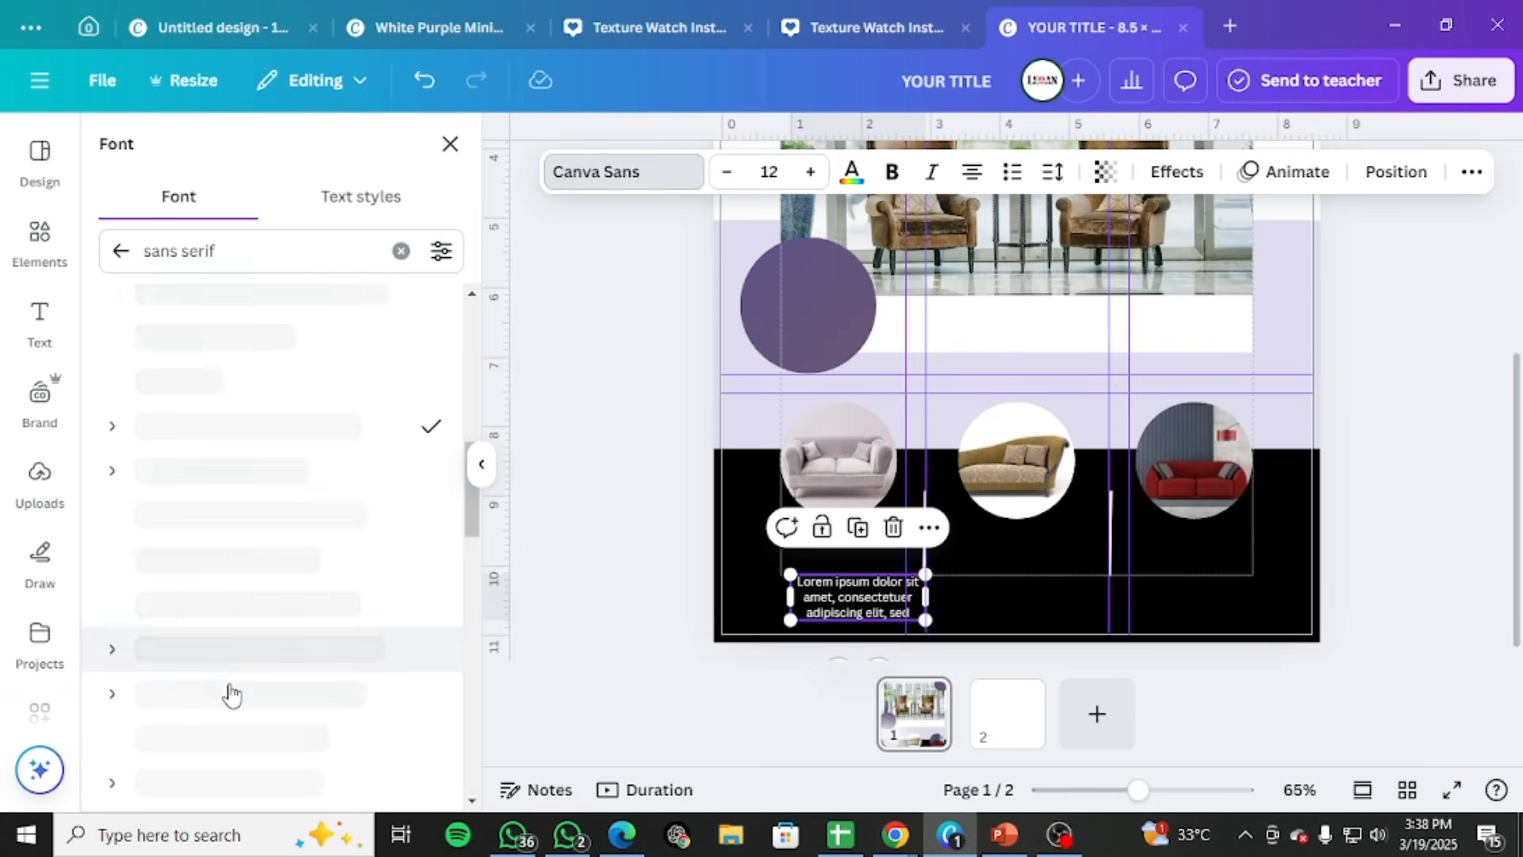
left_click(119, 427)
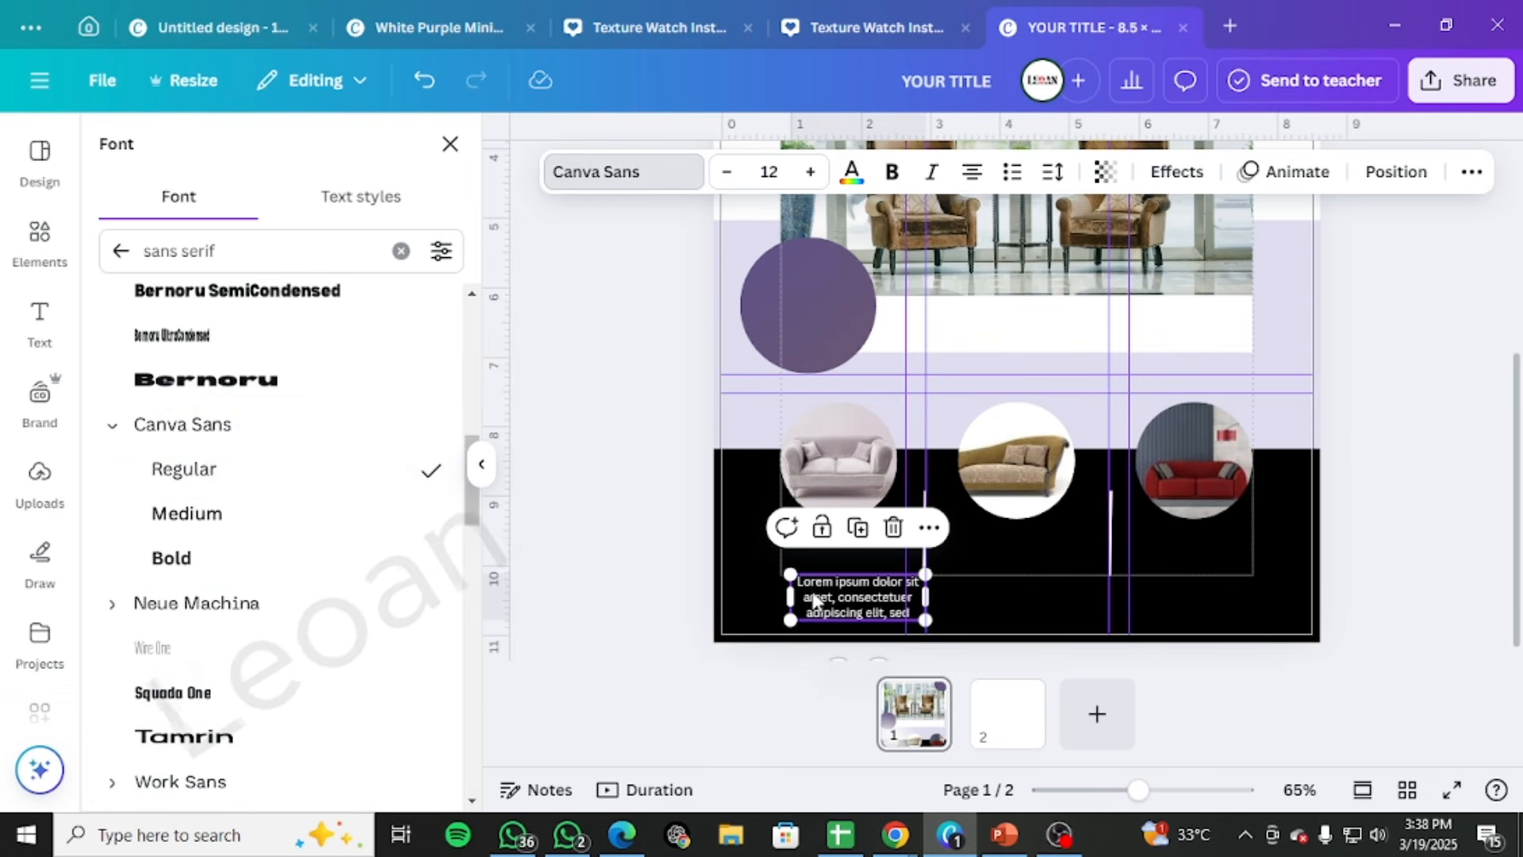
Shrink the Lorem ipsum description to about the title's width directly beneath it, and set YOUR TITLE to size 14
left_click_drag(790, 574, 836, 558)
left_click(837, 609)
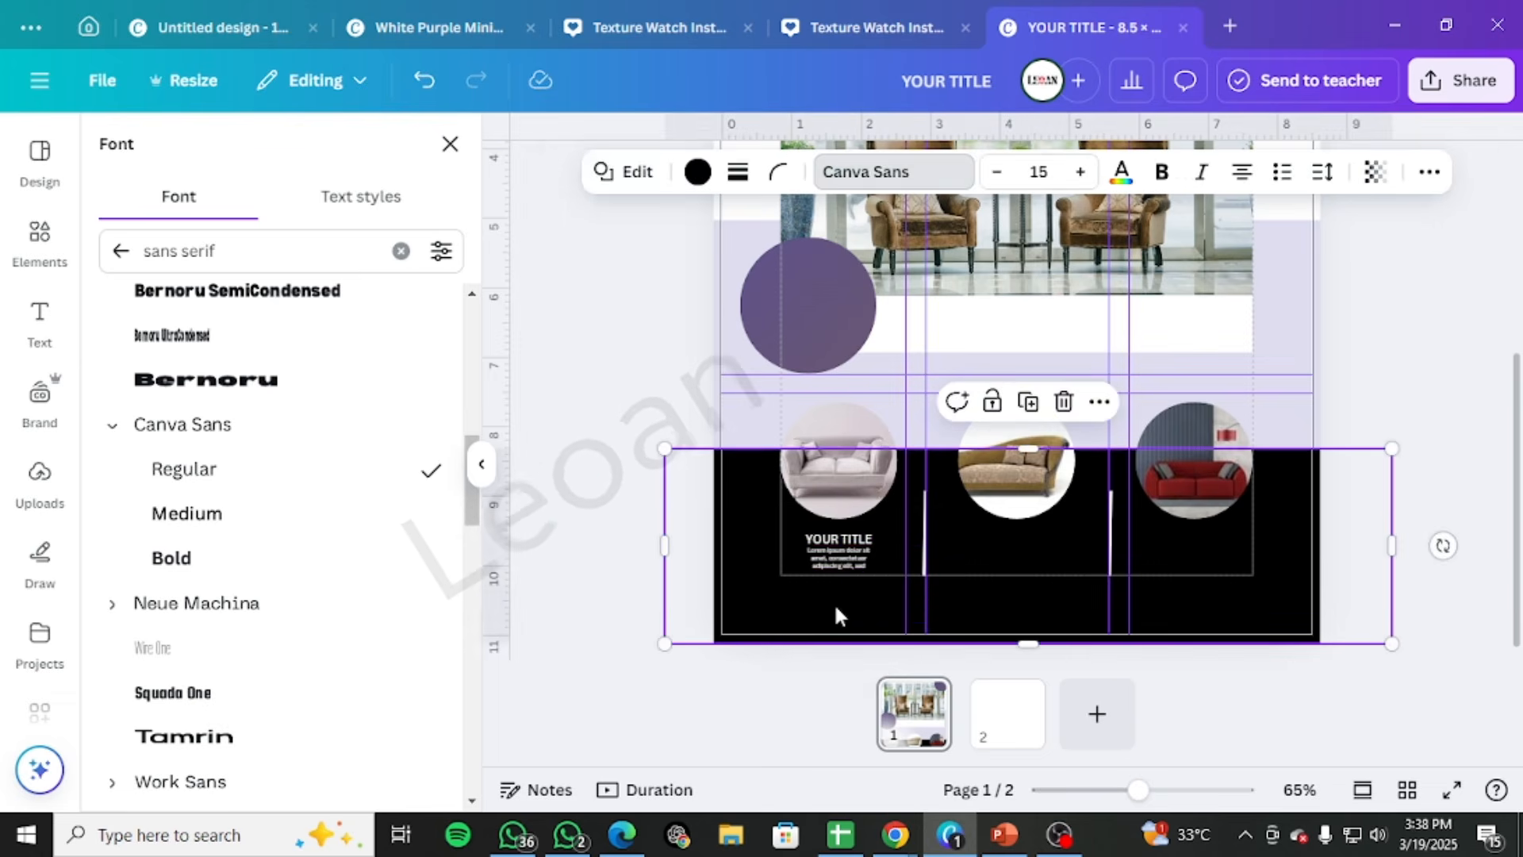
double_click(829, 538)
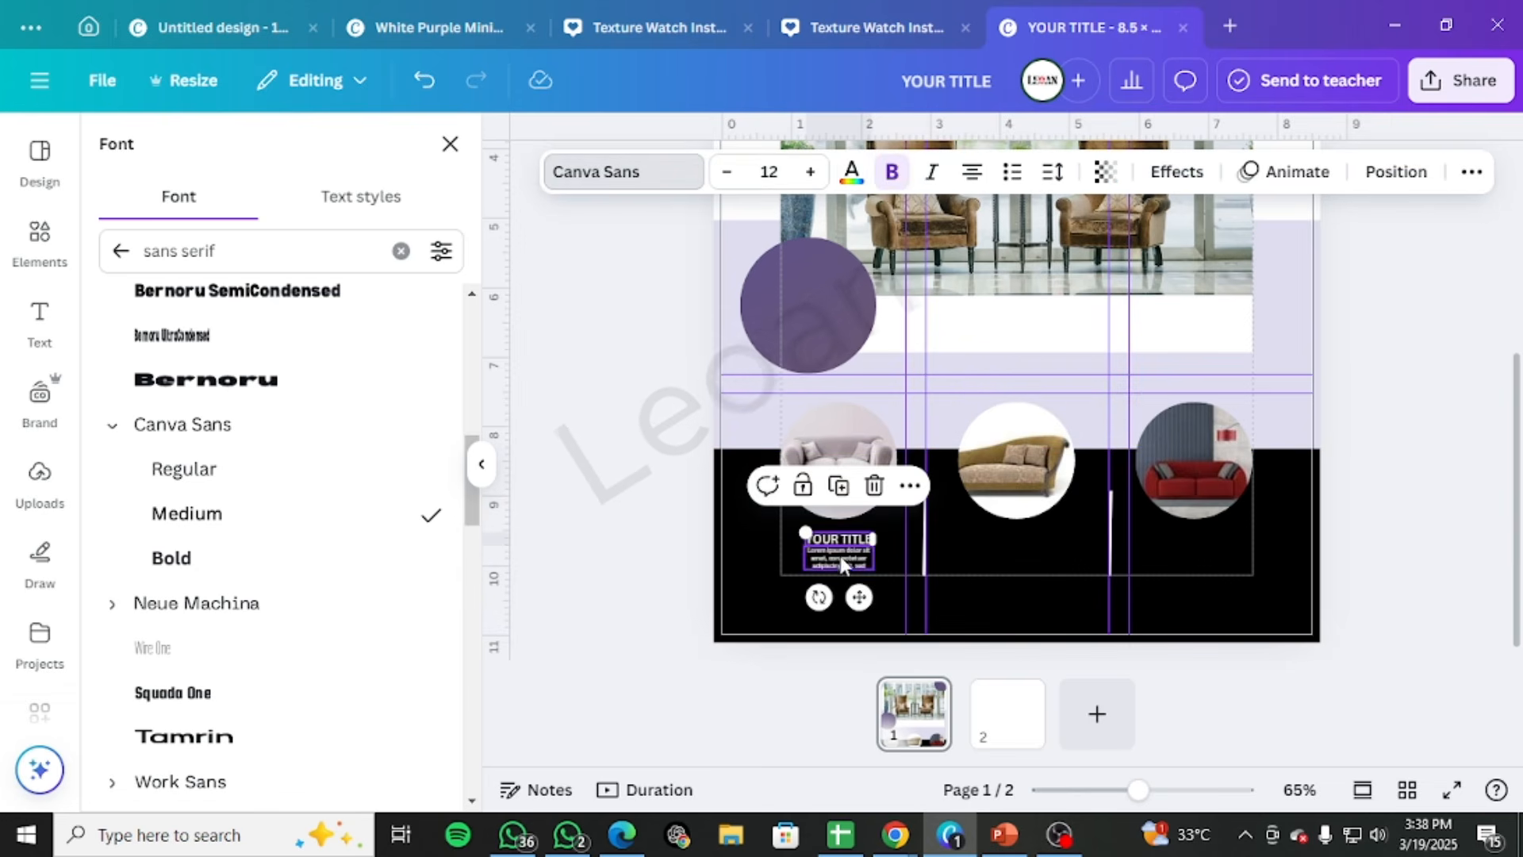
left_click(810, 171)
left_click(810, 172)
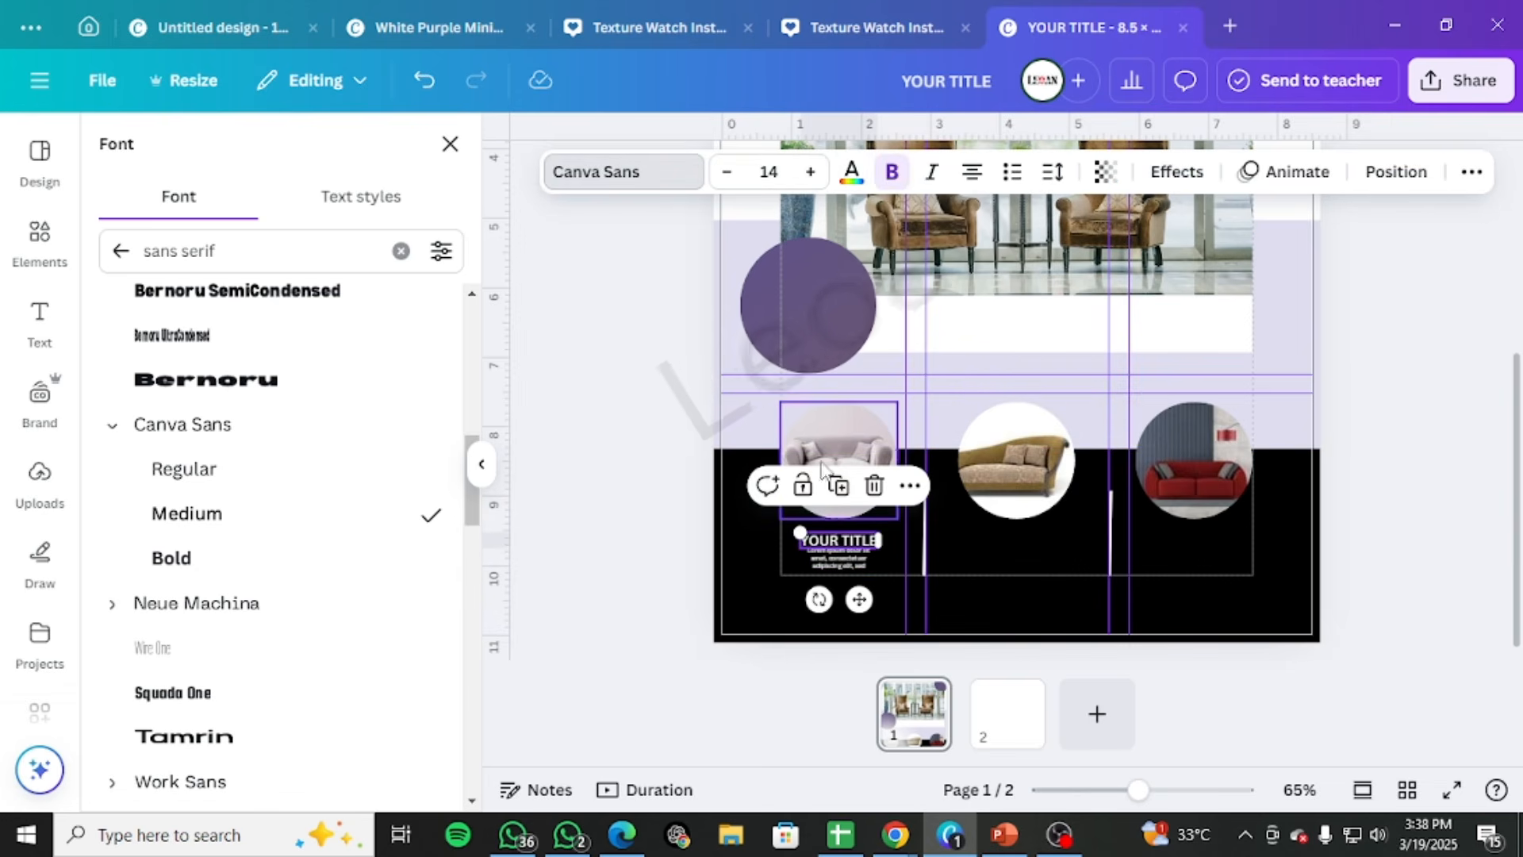
Centre YOUR TITLE beneath the first sofa circle and align the Lorem ipsum description directly under it
left_click_drag(829, 541, 837, 538)
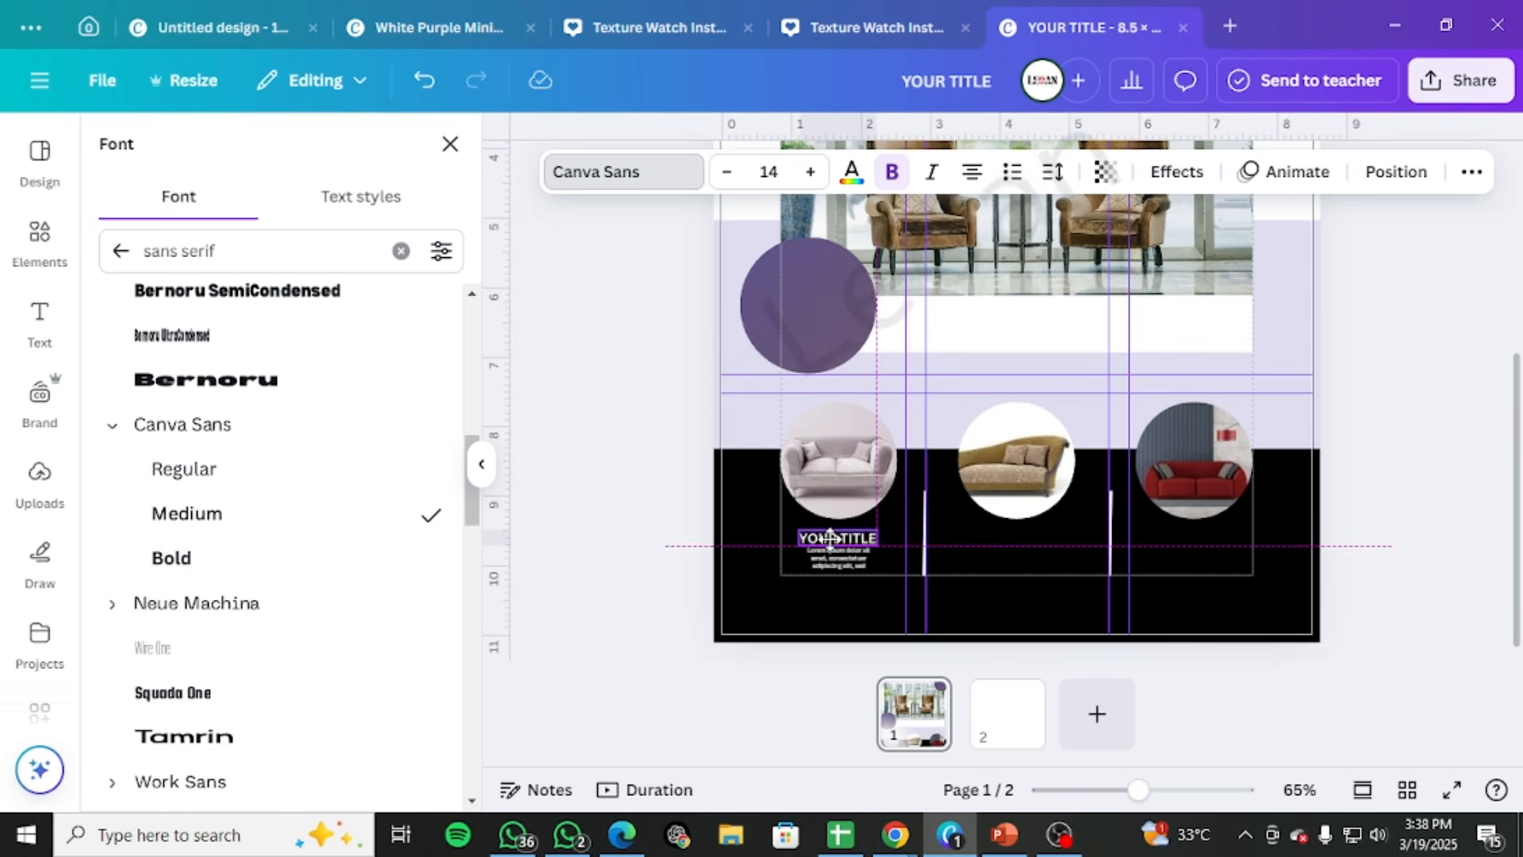
left_click(828, 567)
left_click(830, 563)
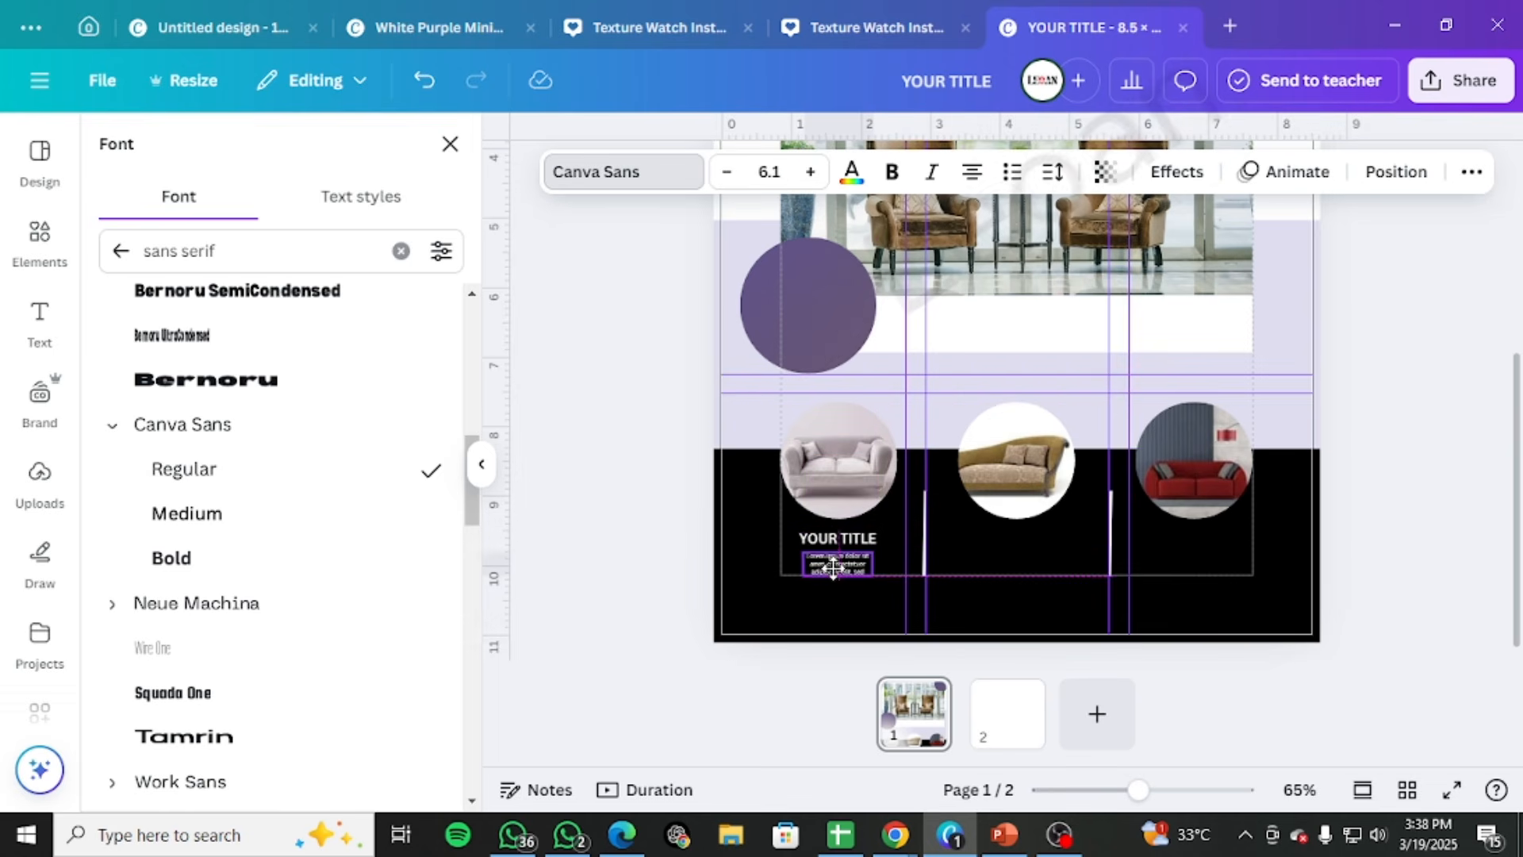
left_click_drag(833, 568, 833, 568)
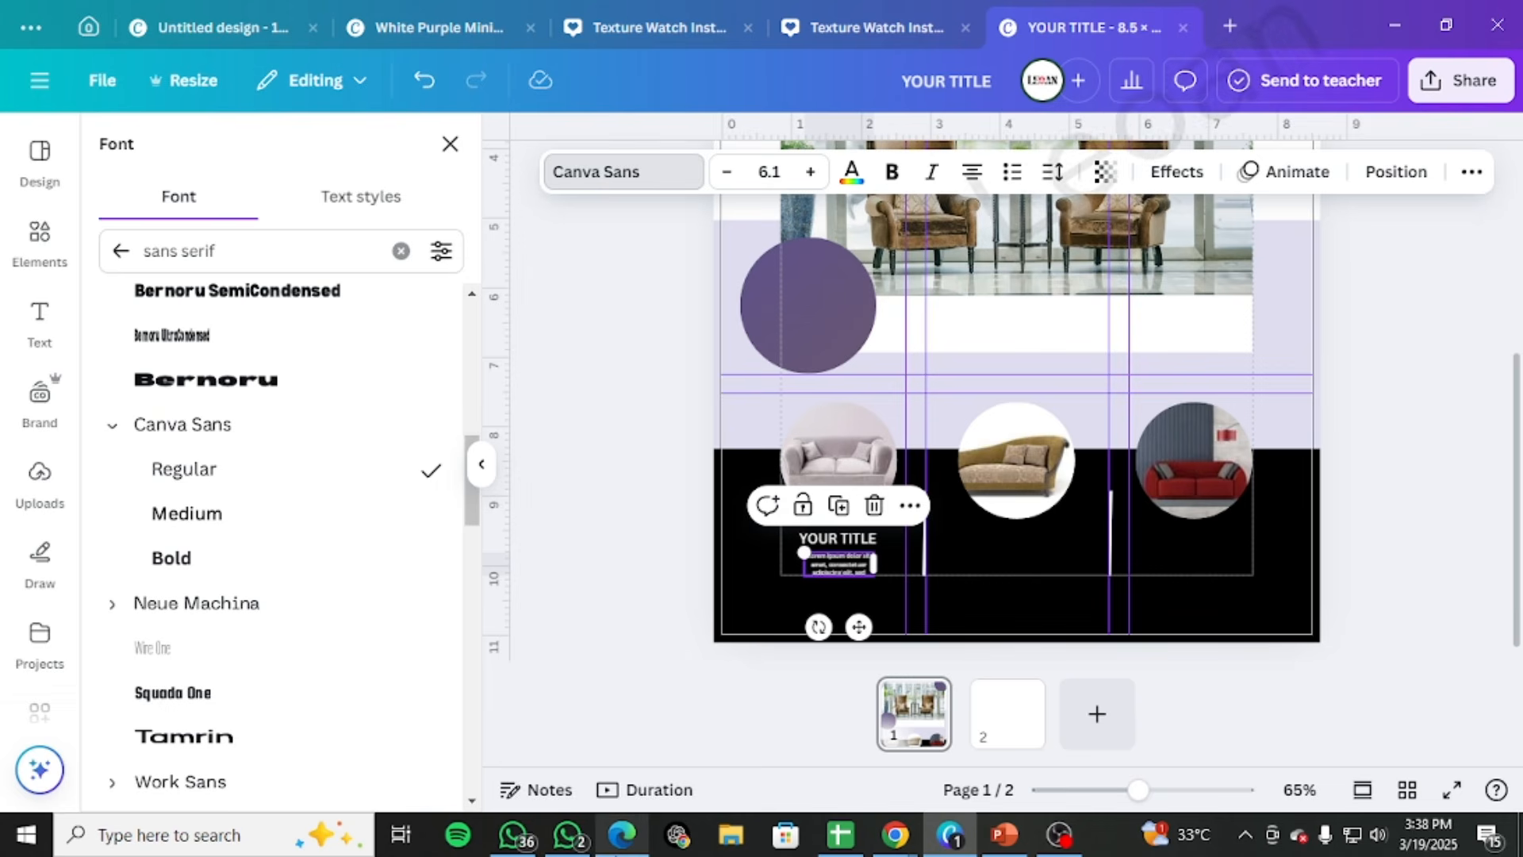
Check the recommended description size in the EP 32 Nots PDF in Edge, return to Canva and set the Lorem ipsum description to size 12
mouse_move(890, 846)
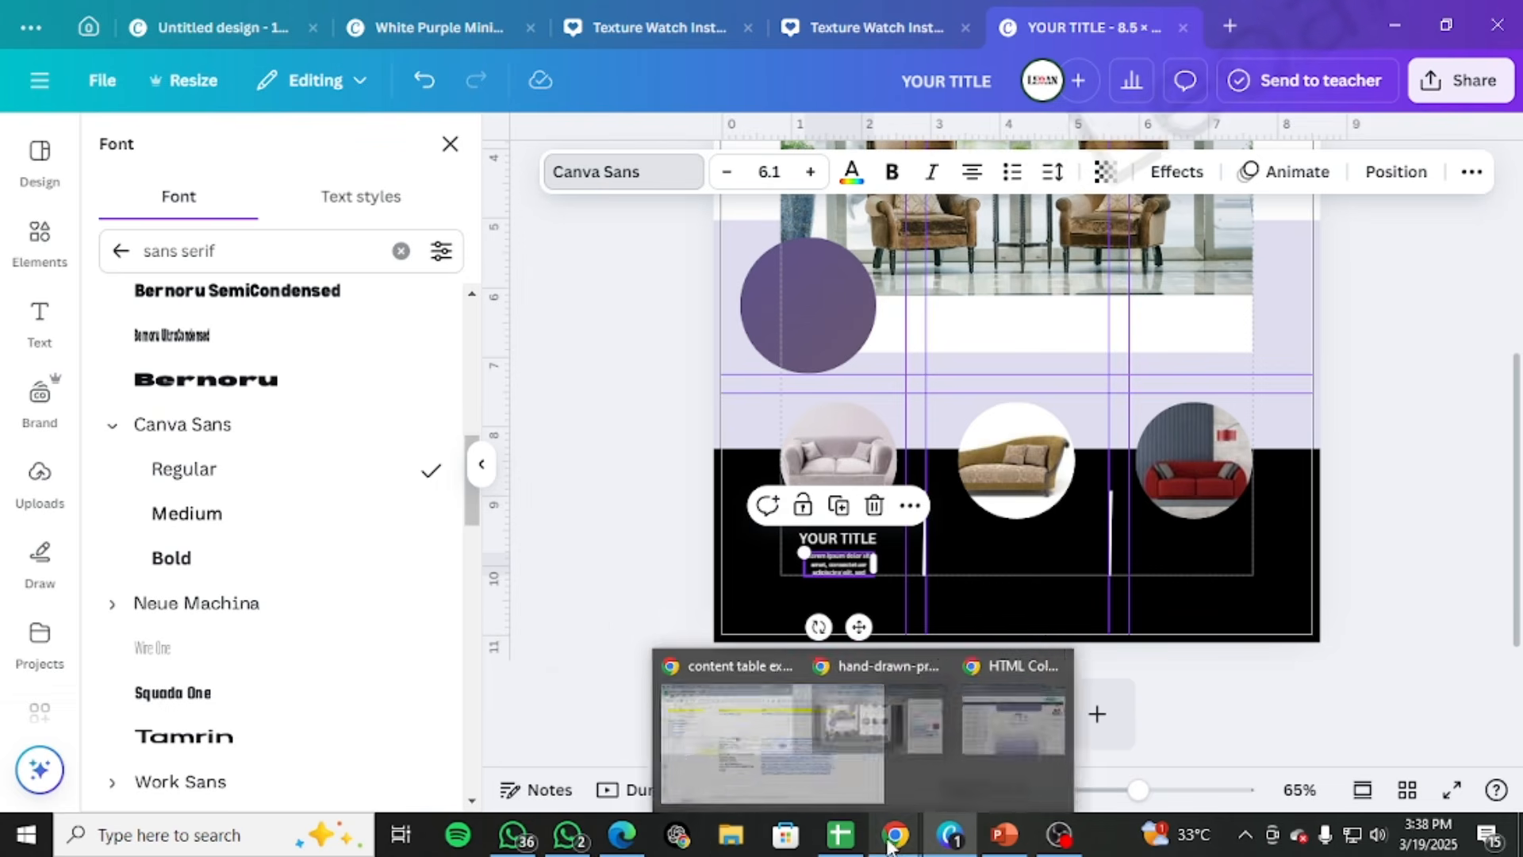
left_click(623, 834)
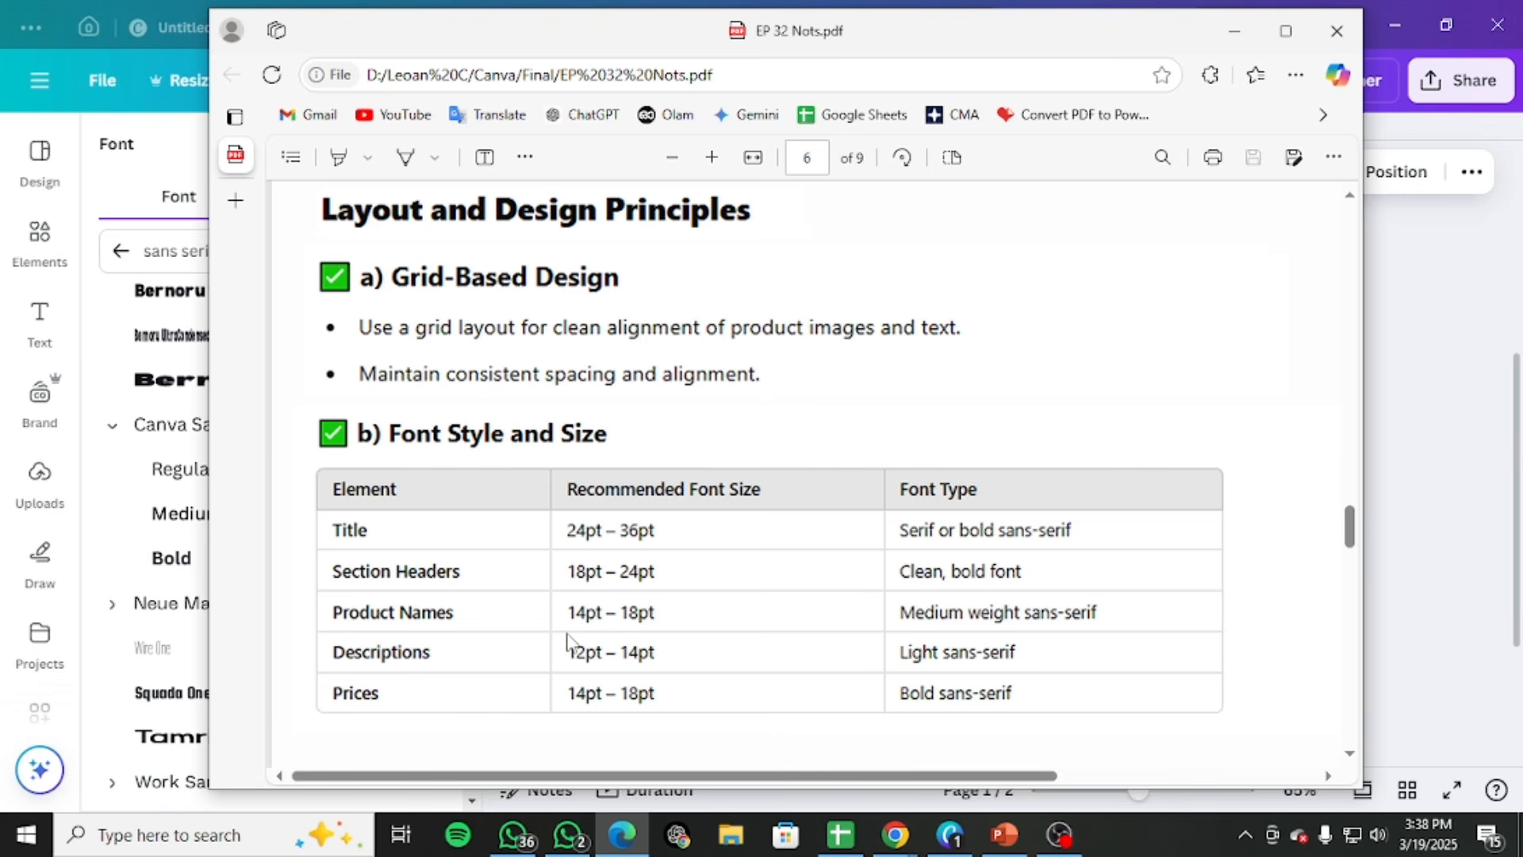
left_click(1239, 26)
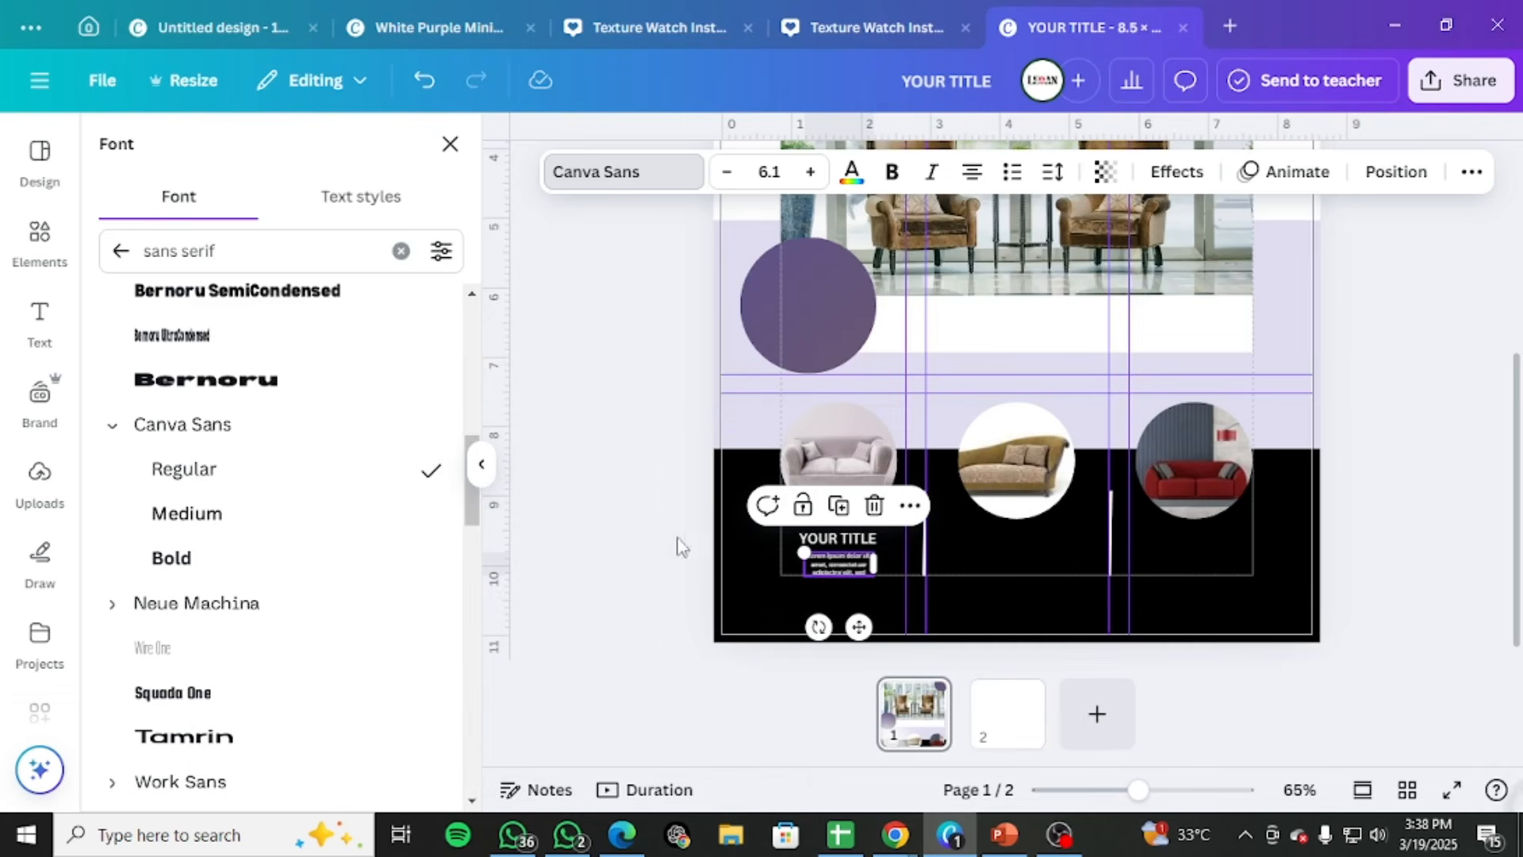
left_click(812, 173)
left_click(813, 173)
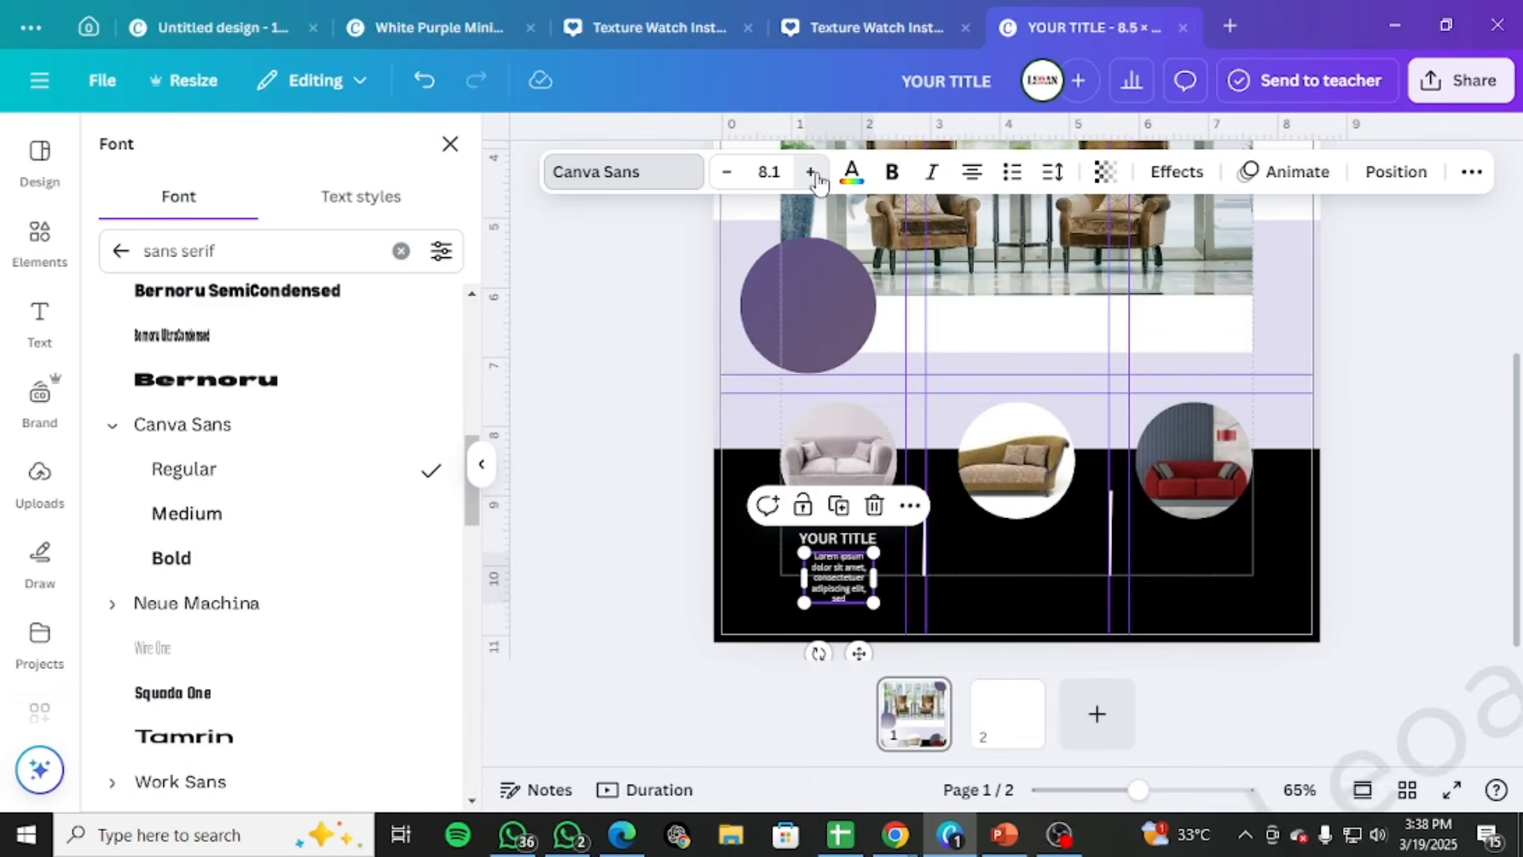
left_click(812, 173)
left_click(813, 173)
left_click(812, 173)
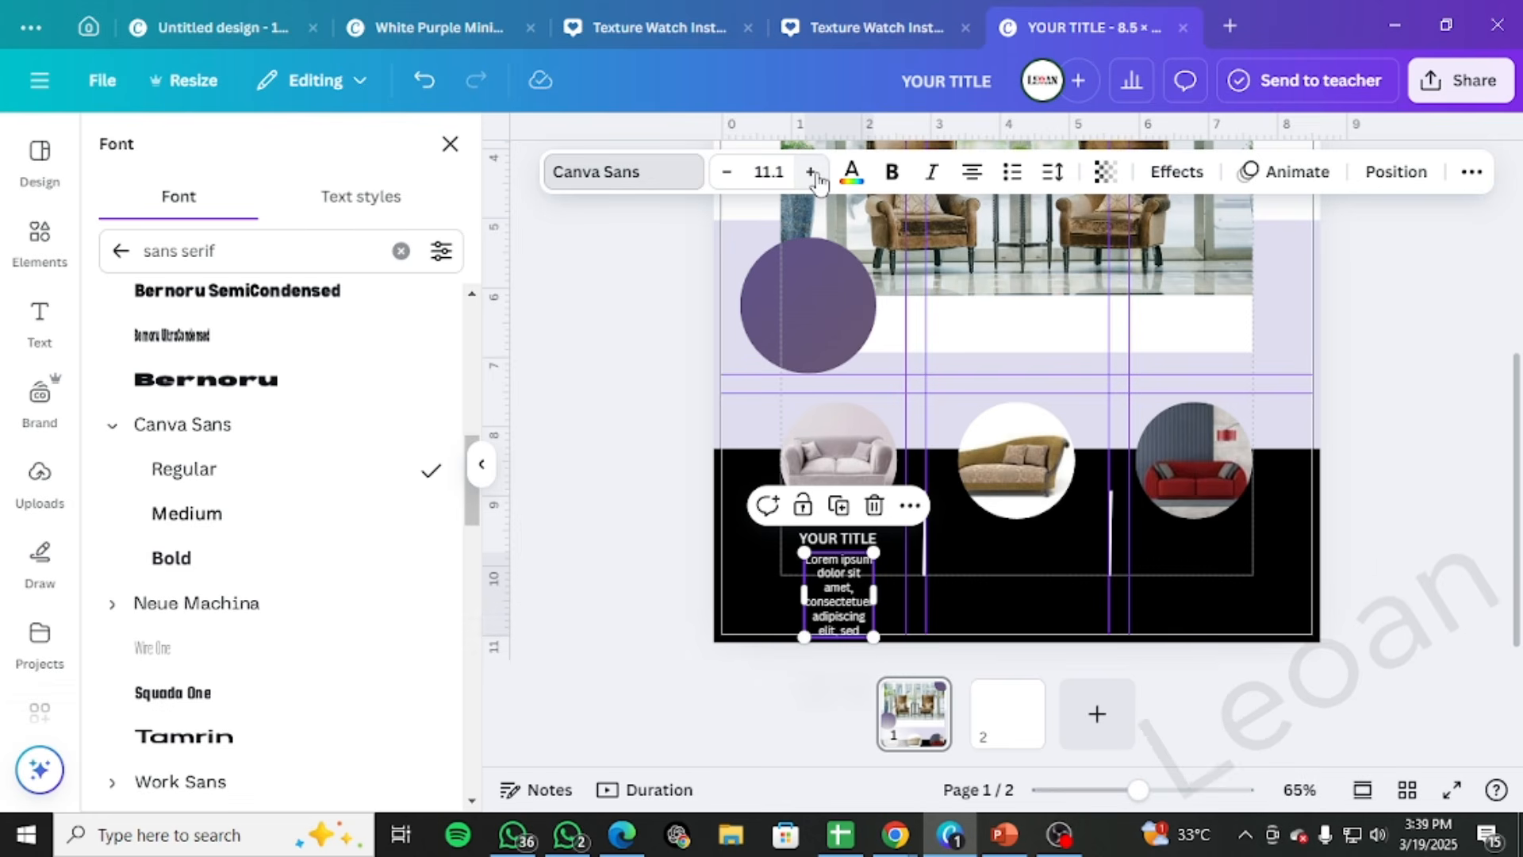
left_click(770, 171)
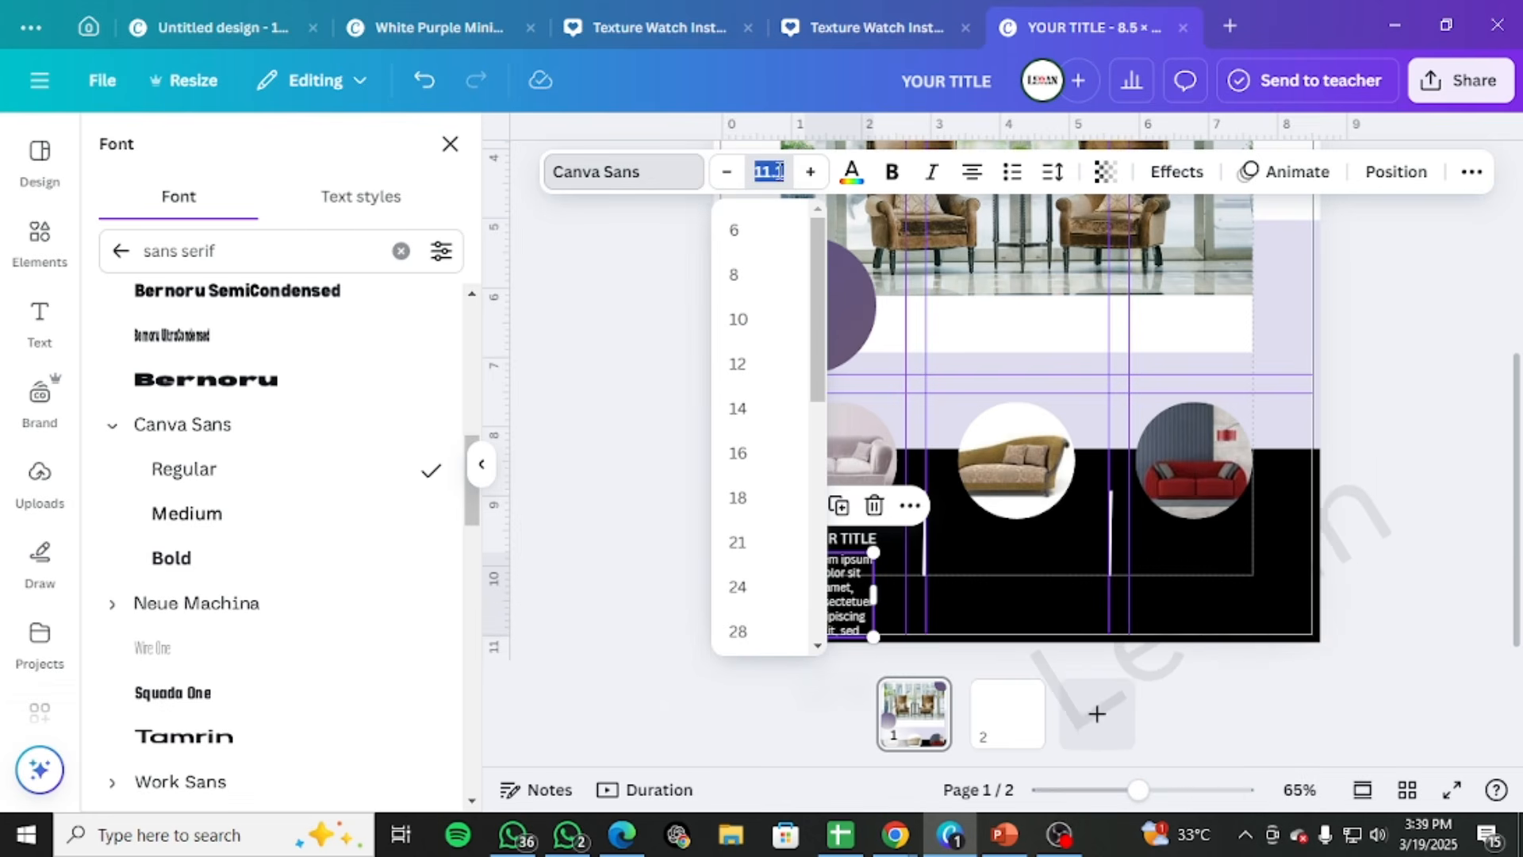
type("12")
key("Return")
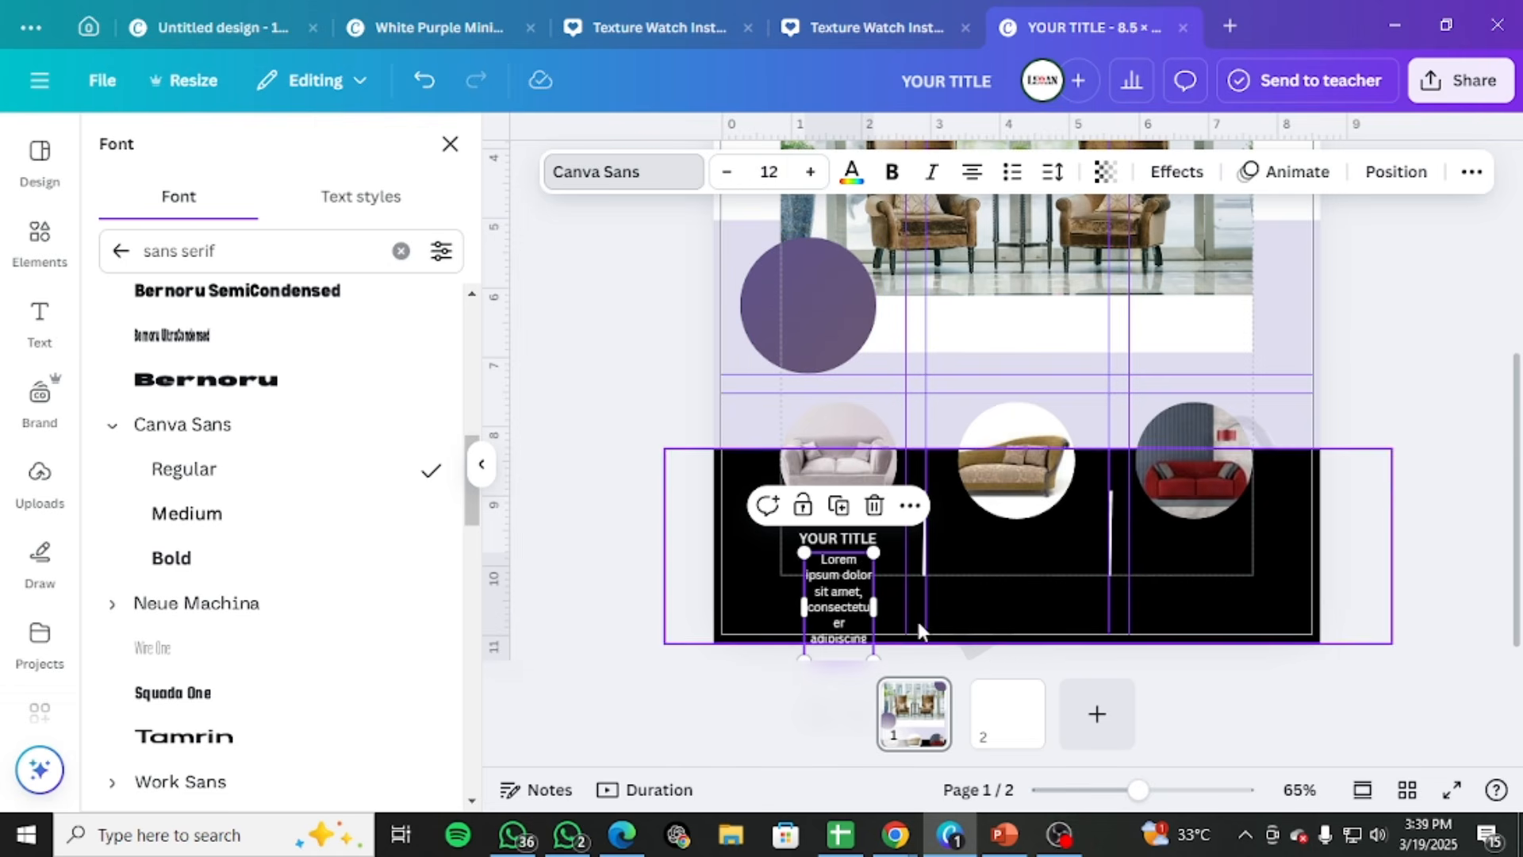
Widen the Lorem ipsum description so it wraps onto three lines and delete its last line, "adipiscing elit, sed"
left_click_drag(877, 617, 954, 590)
mouse_move(858, 568)
left_mouse_down()
mouse_move(838, 569)
mouse_move(906, 593)
mouse_move(844, 581)
left_mouse_up()
double_click(894, 591)
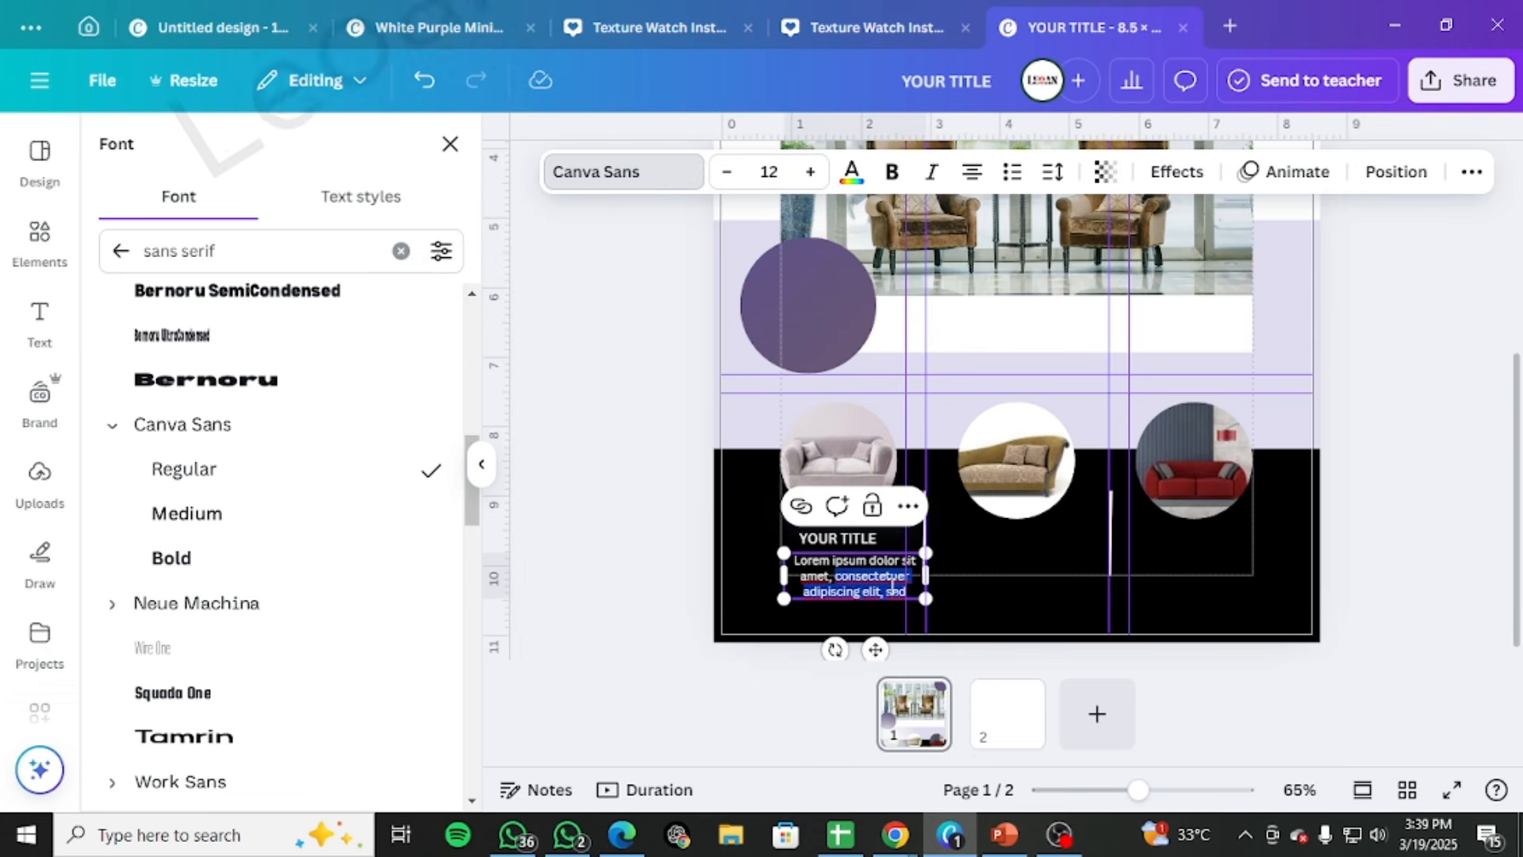
left_click(915, 588)
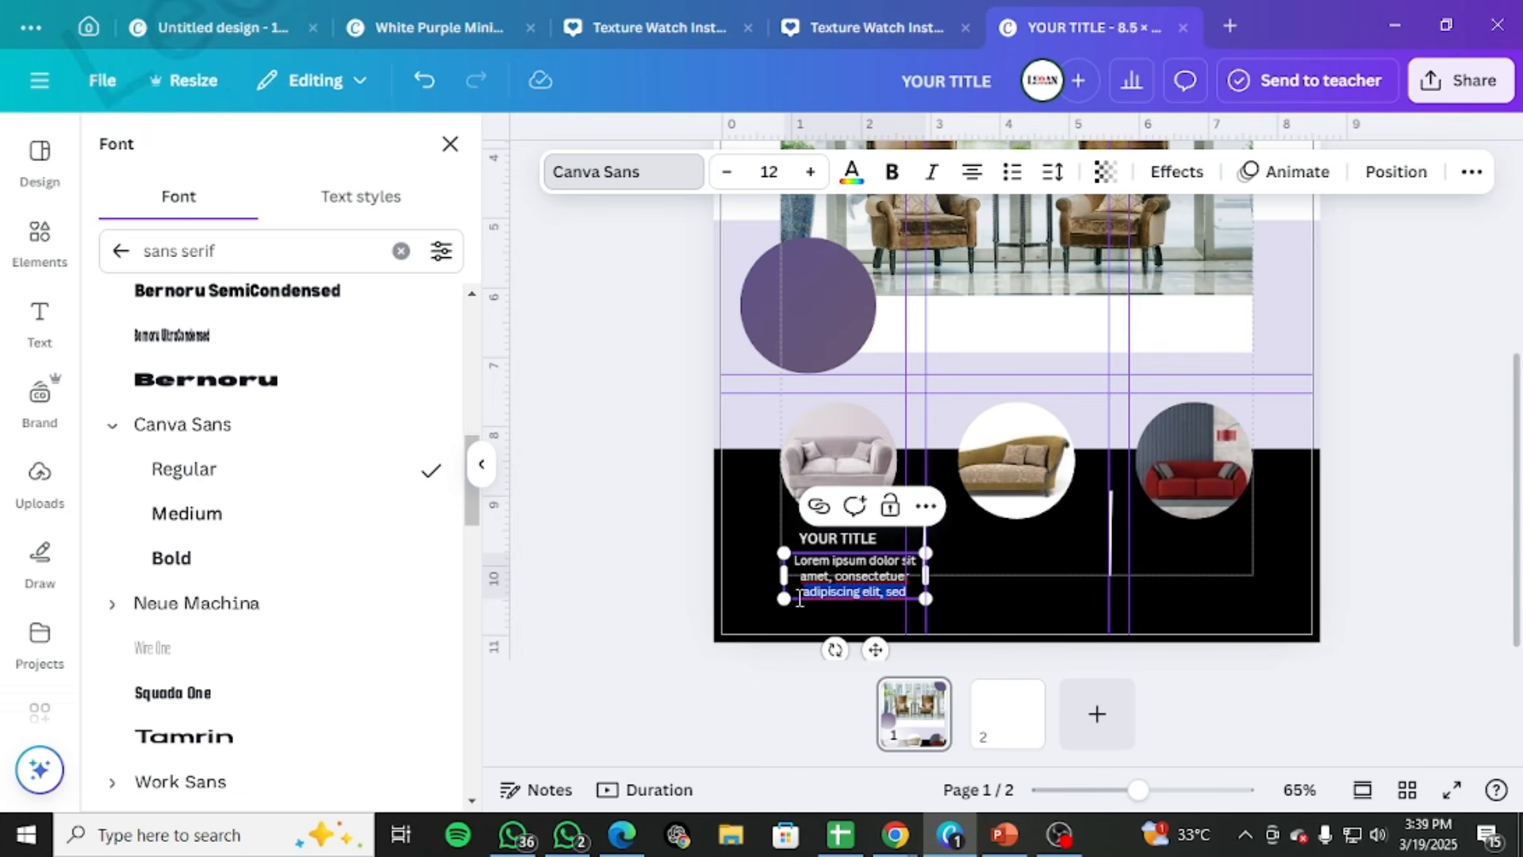
key("BackSpace")
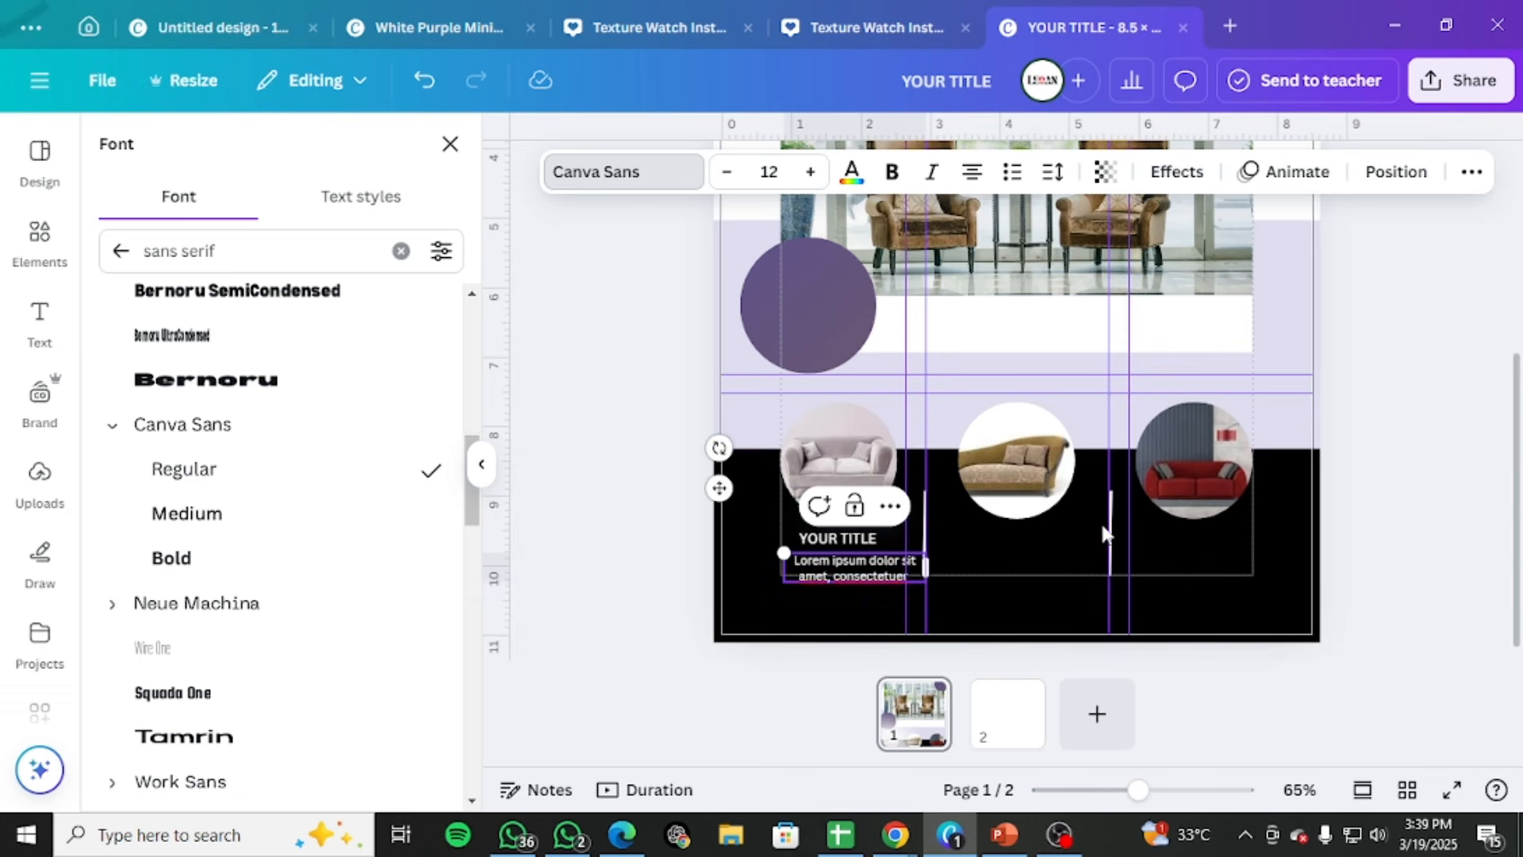
Narrow the Lorem ipsum description to the width of the first sofa circle and centre it below YOUR TITLE
left_click(833, 562)
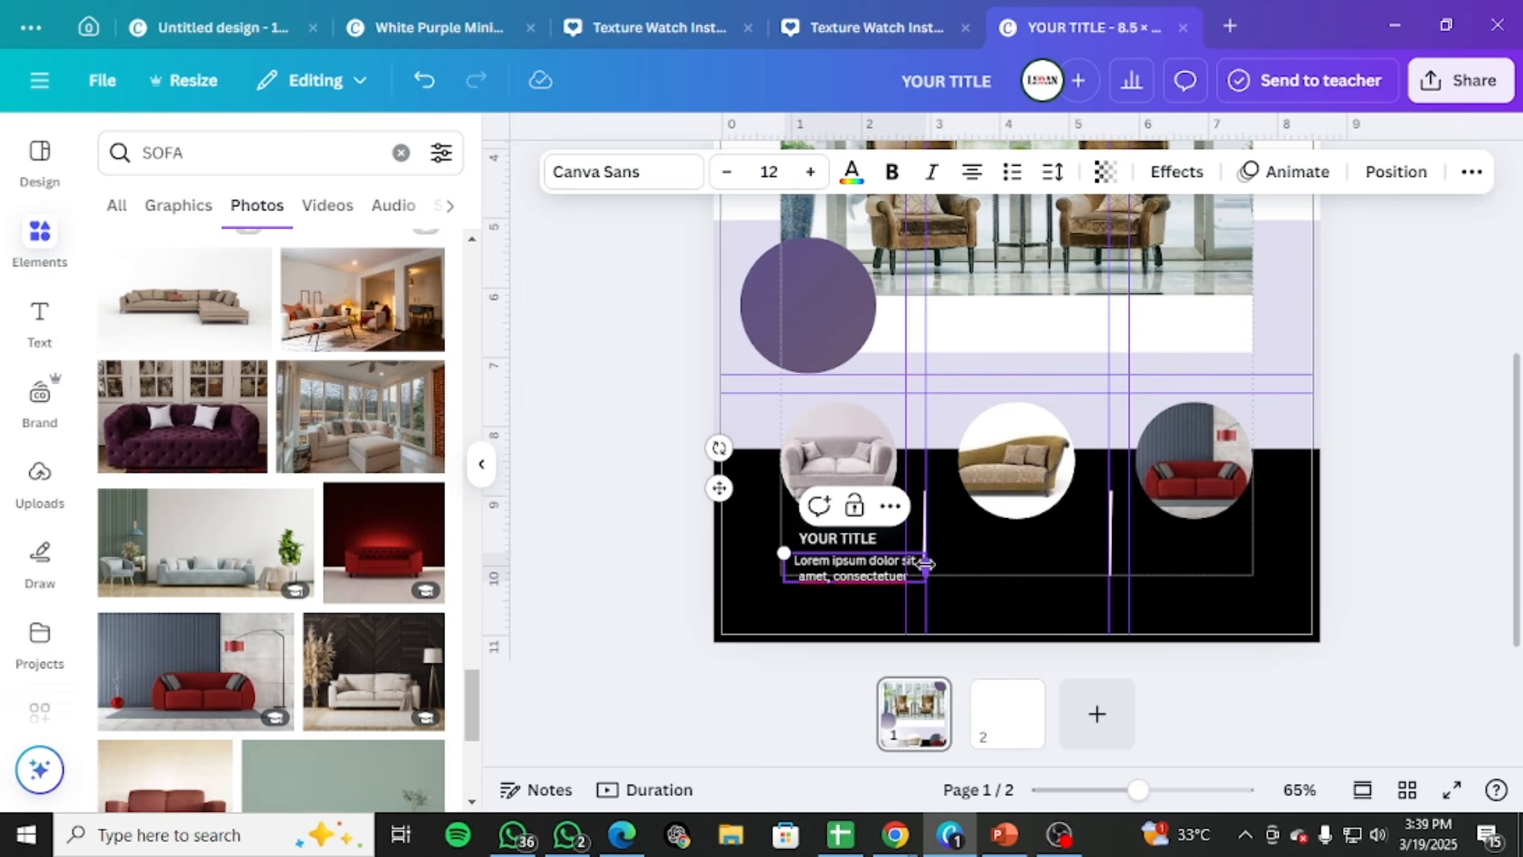
left_click_drag(926, 564, 838, 570)
left_click(1278, 417)
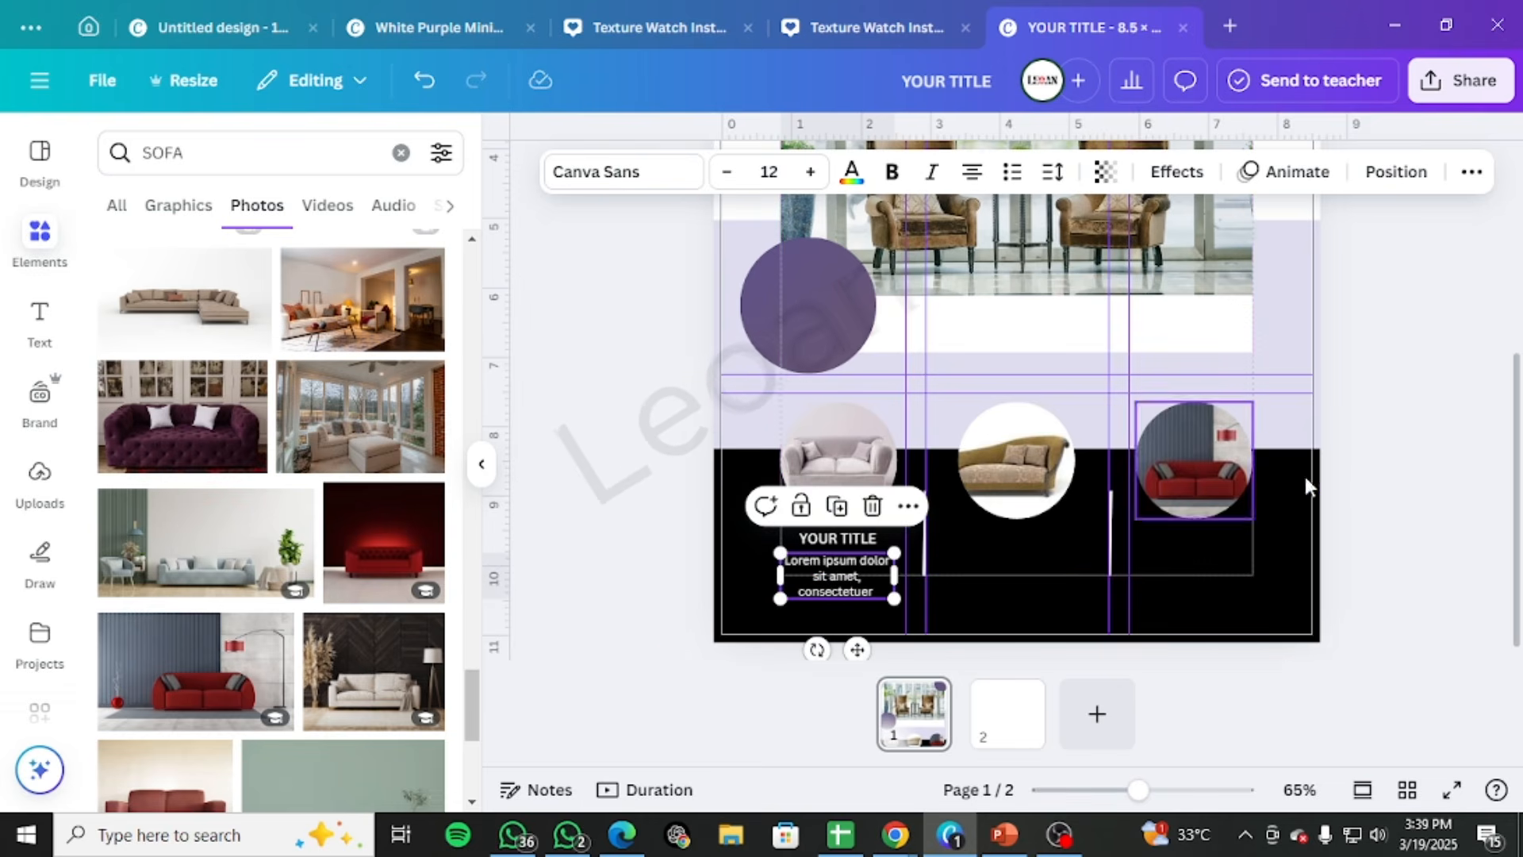
left_click(1440, 437)
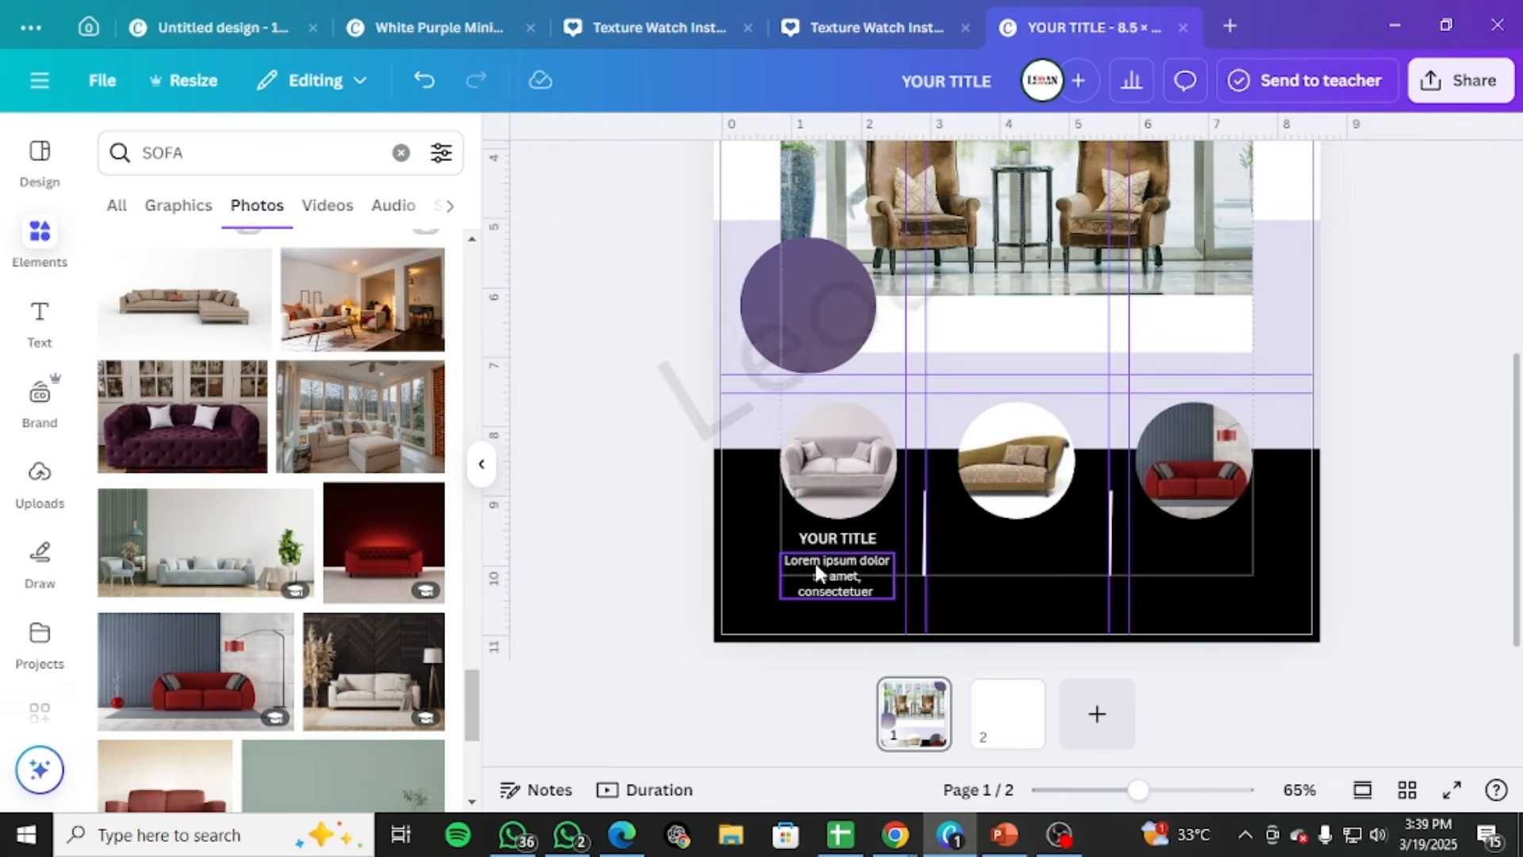
Append the filler word "hsxdgjxgj" to the Lorem ipsum description and widen its text box slightly to keep three lines
left_click_drag(819, 571, 825, 567)
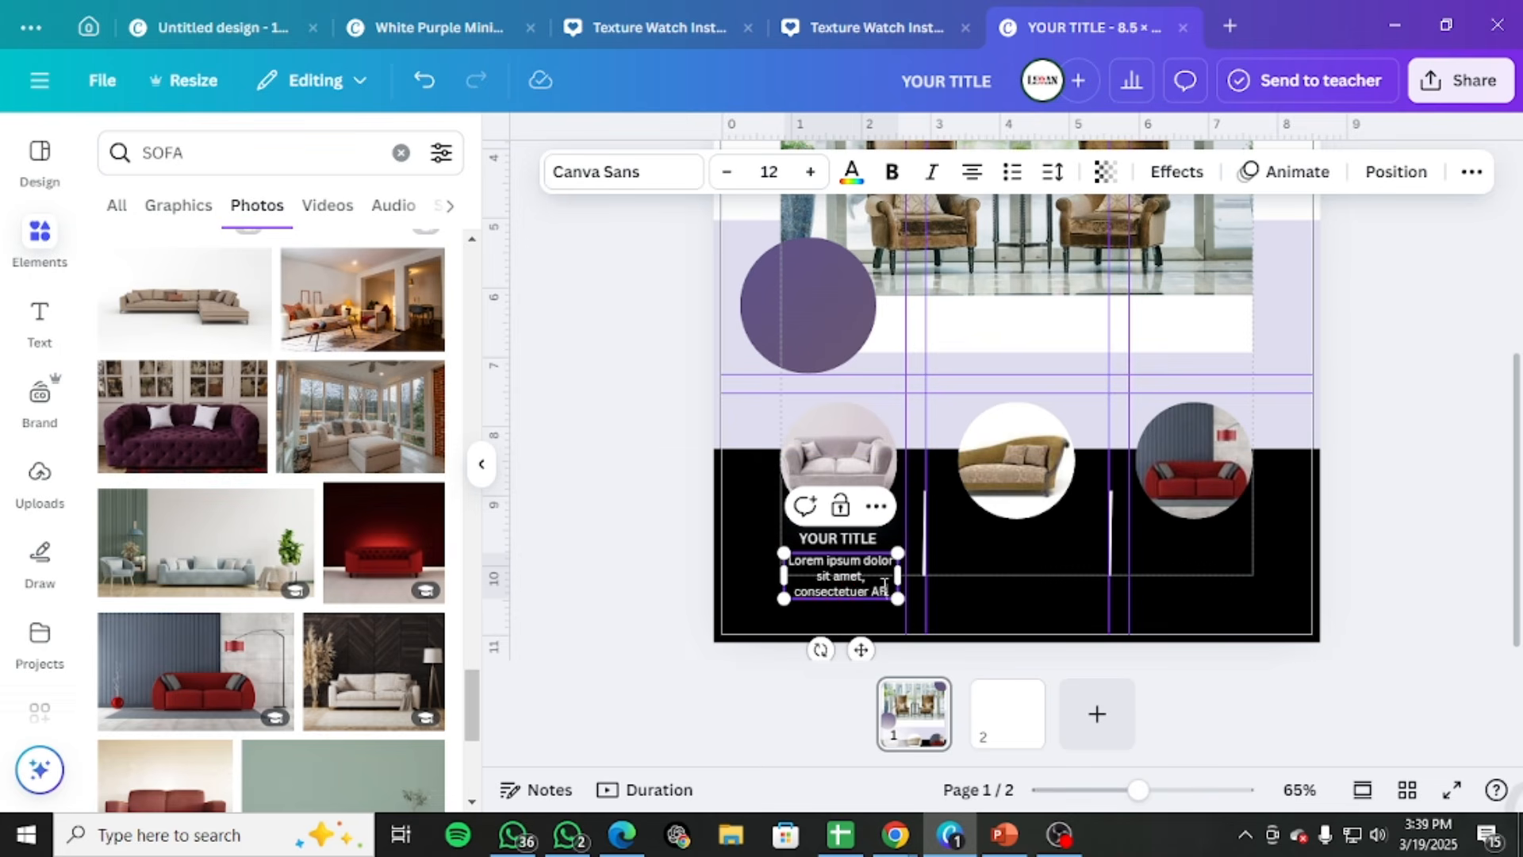
key("BackSpace")
key("BackSpace")
key("BackSpace")
key("BackSpace")
key("BackSpace")
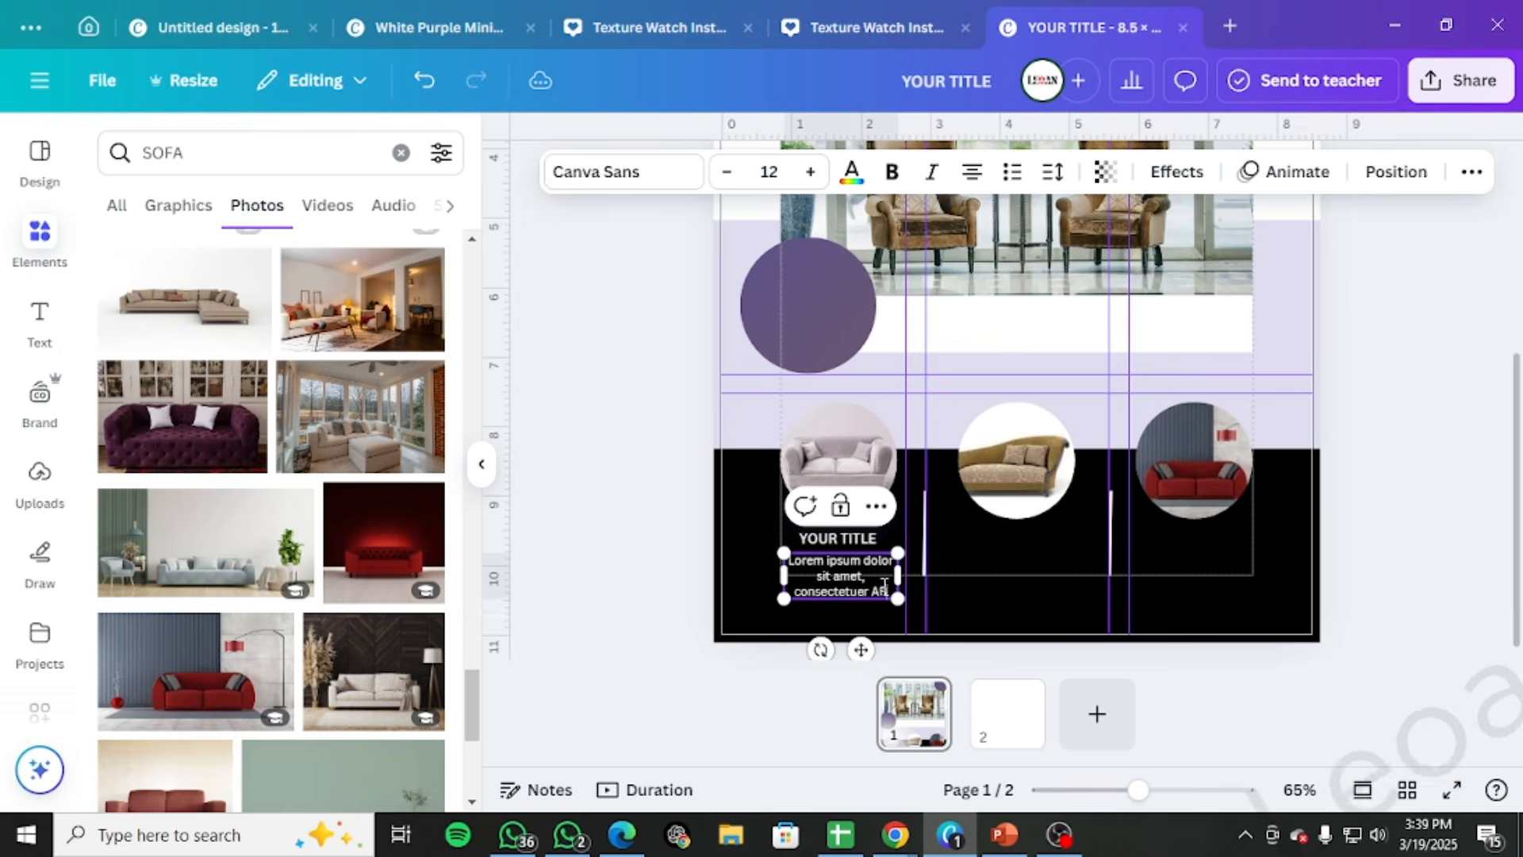
type("hsxdgjxg")
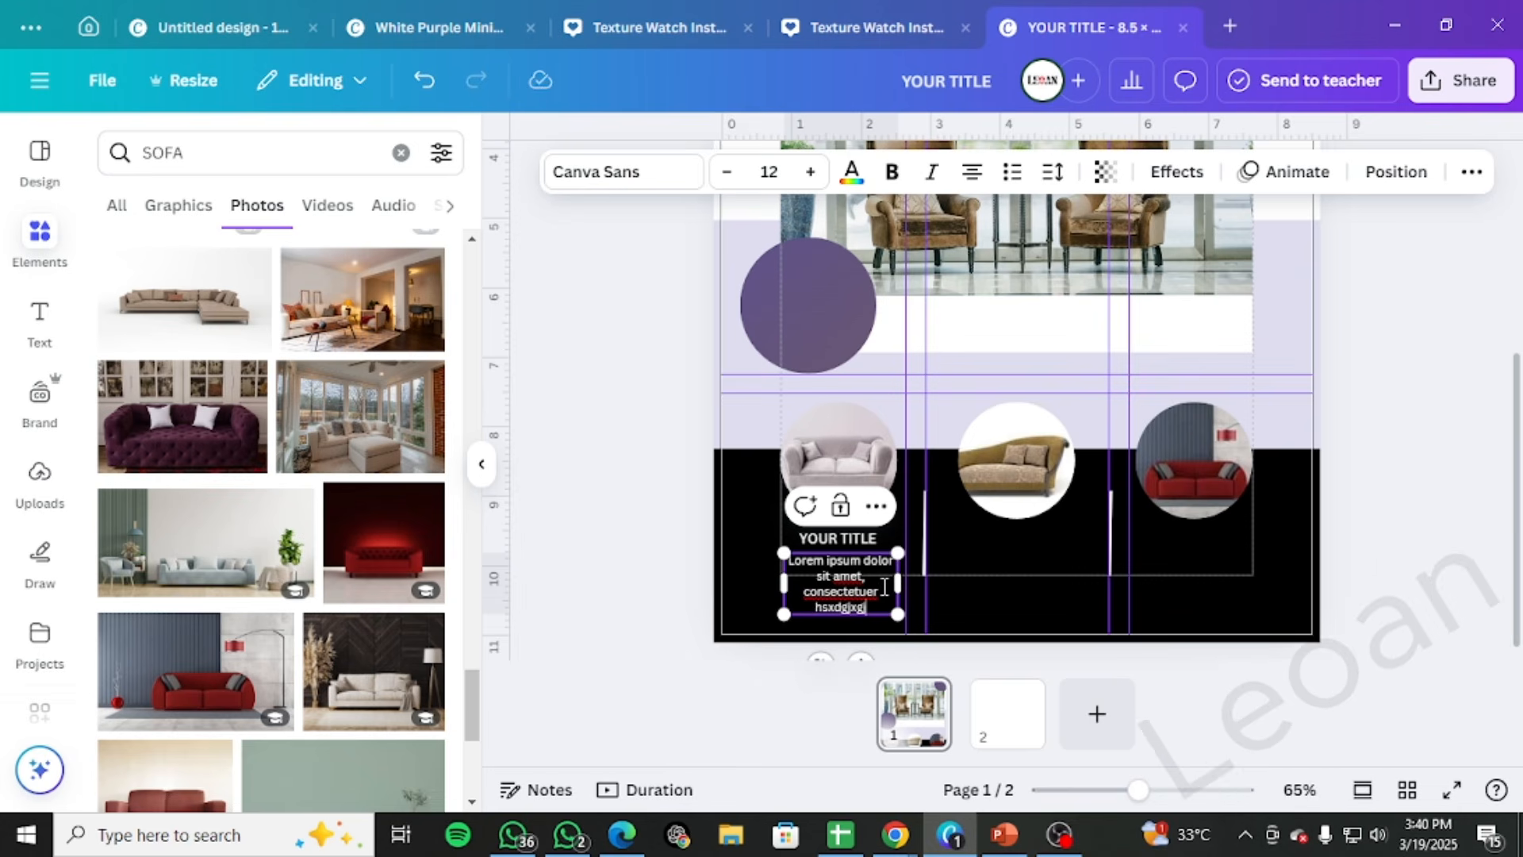
left_click_drag(912, 582, 917, 580)
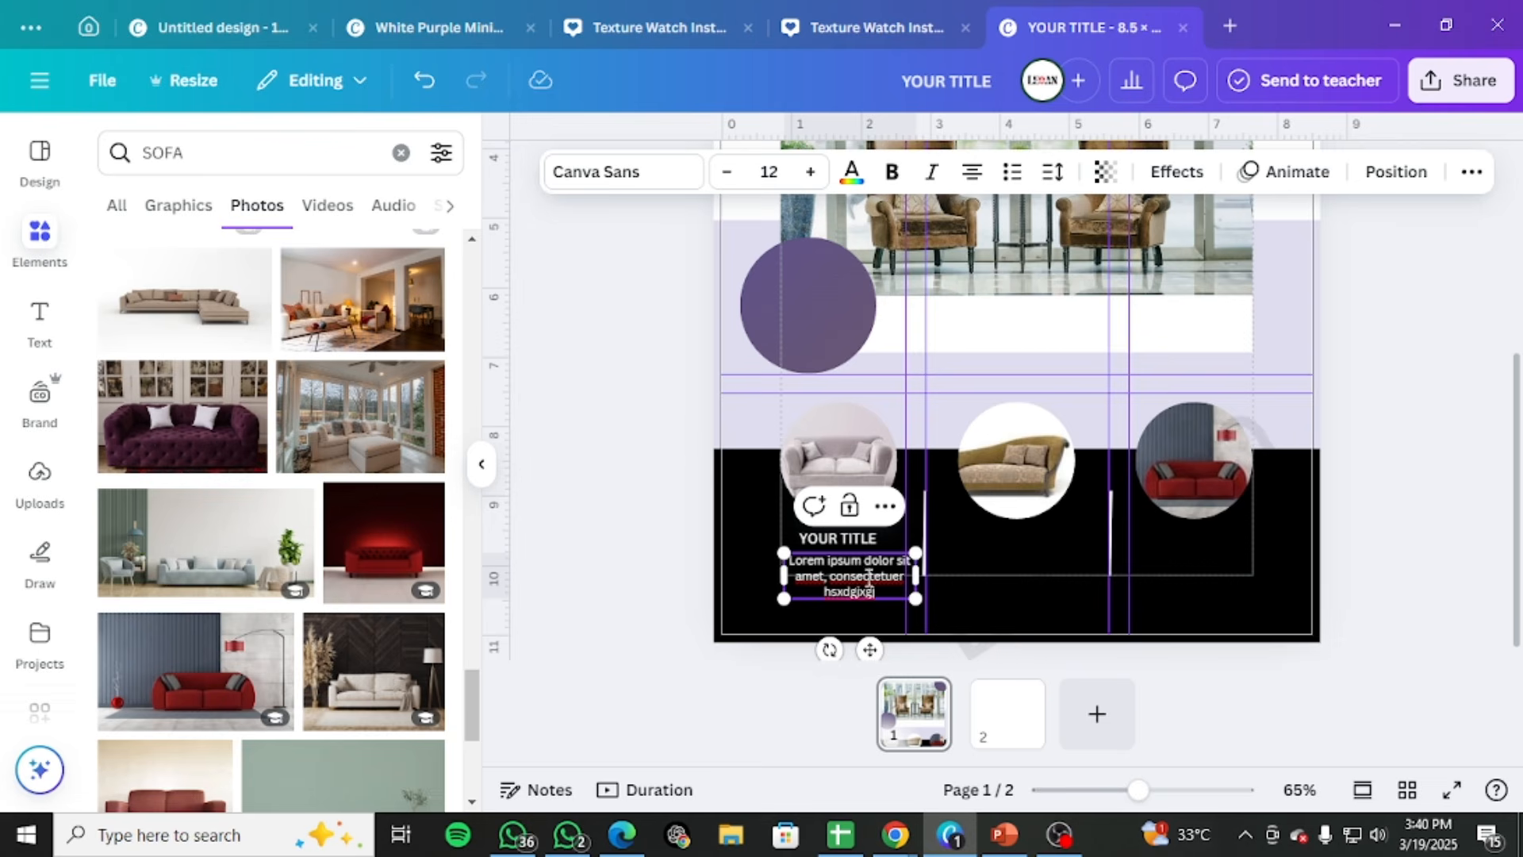
Set the Lorem ipsum description to size 11 and recentre it beneath YOUR TITLE
left_click(1033, 614)
left_click(881, 578)
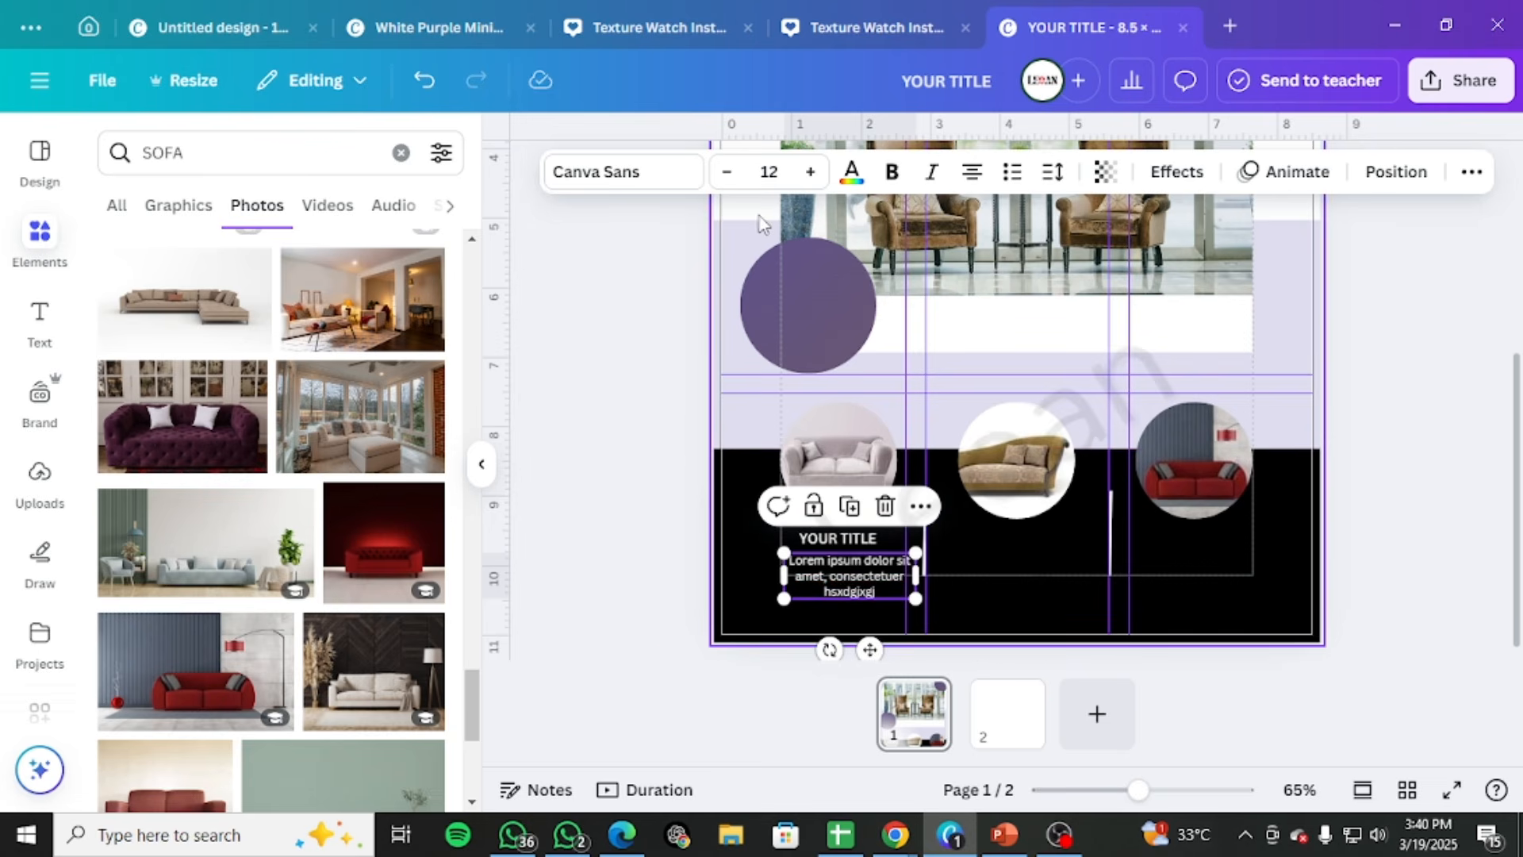
left_click(732, 180)
left_click(731, 180)
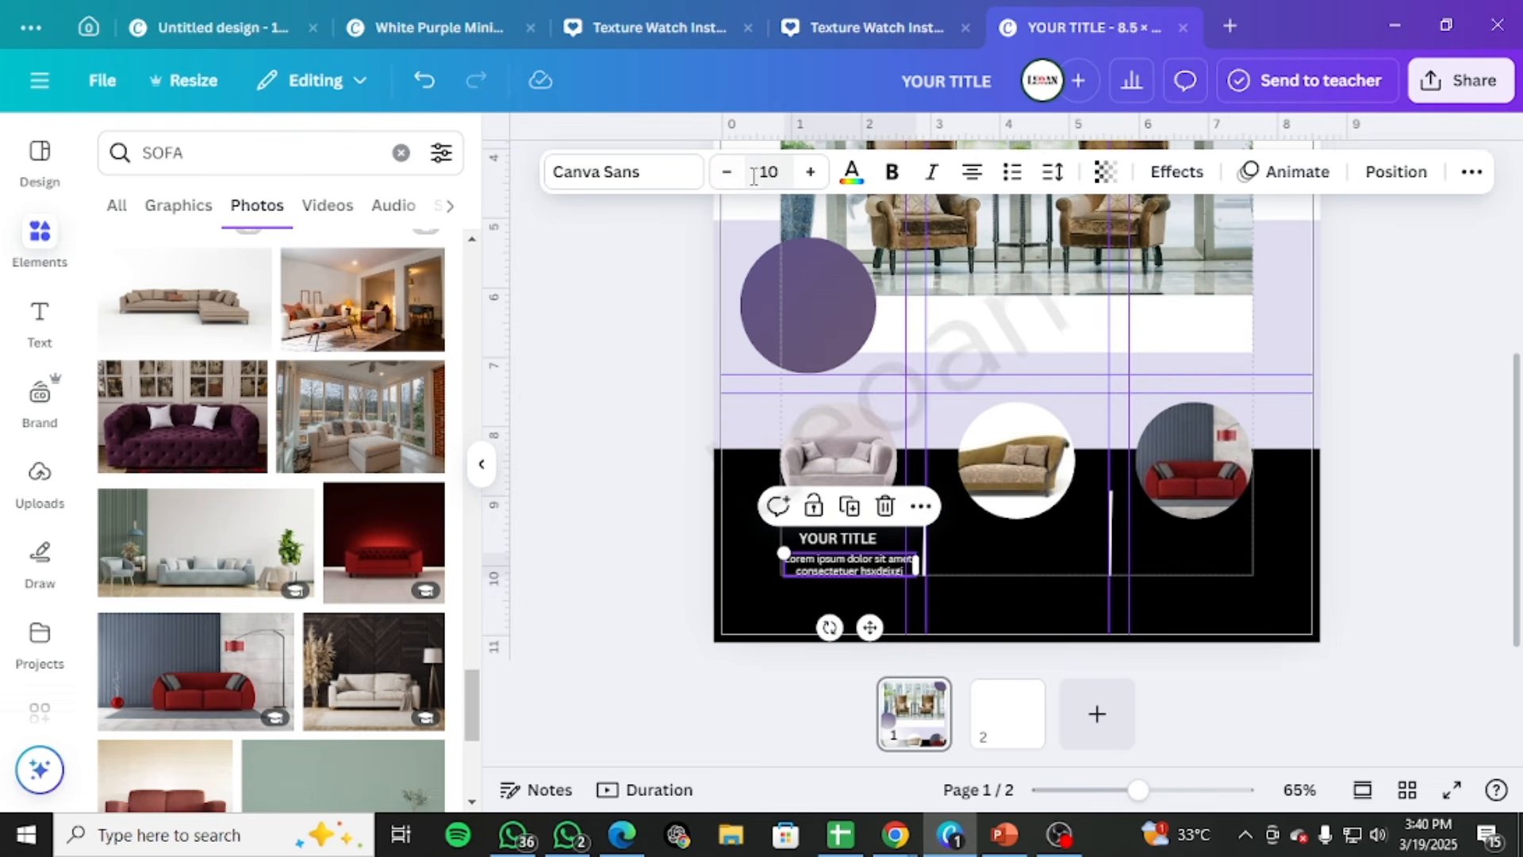
left_click(810, 173)
left_click_drag(870, 639, 858, 639)
left_click(1353, 542)
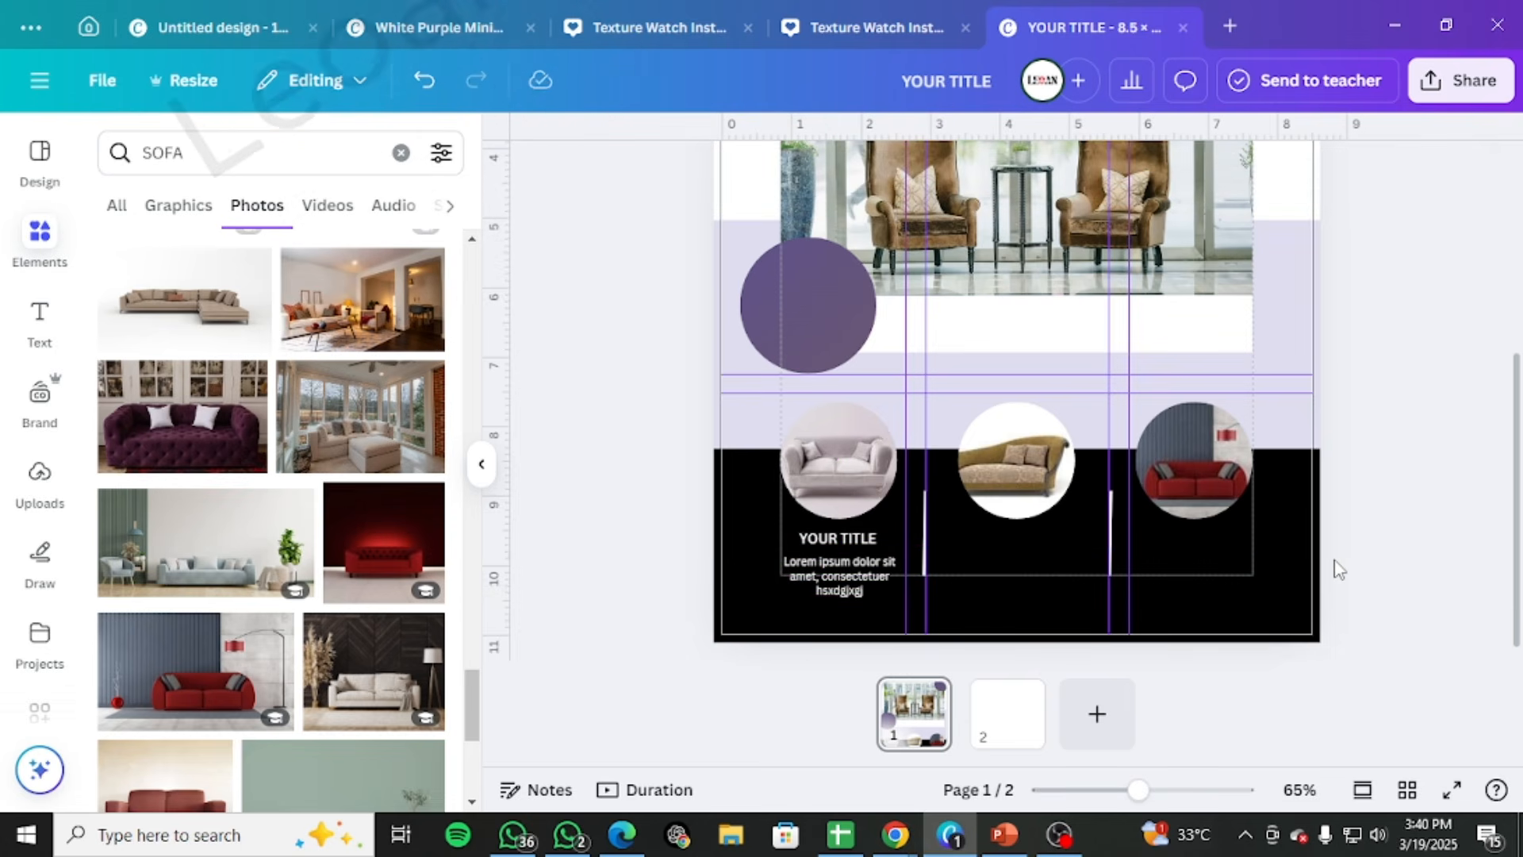
Nudge the Lorem ipsum description slightly closer to YOUR TITLE
left_click(837, 571)
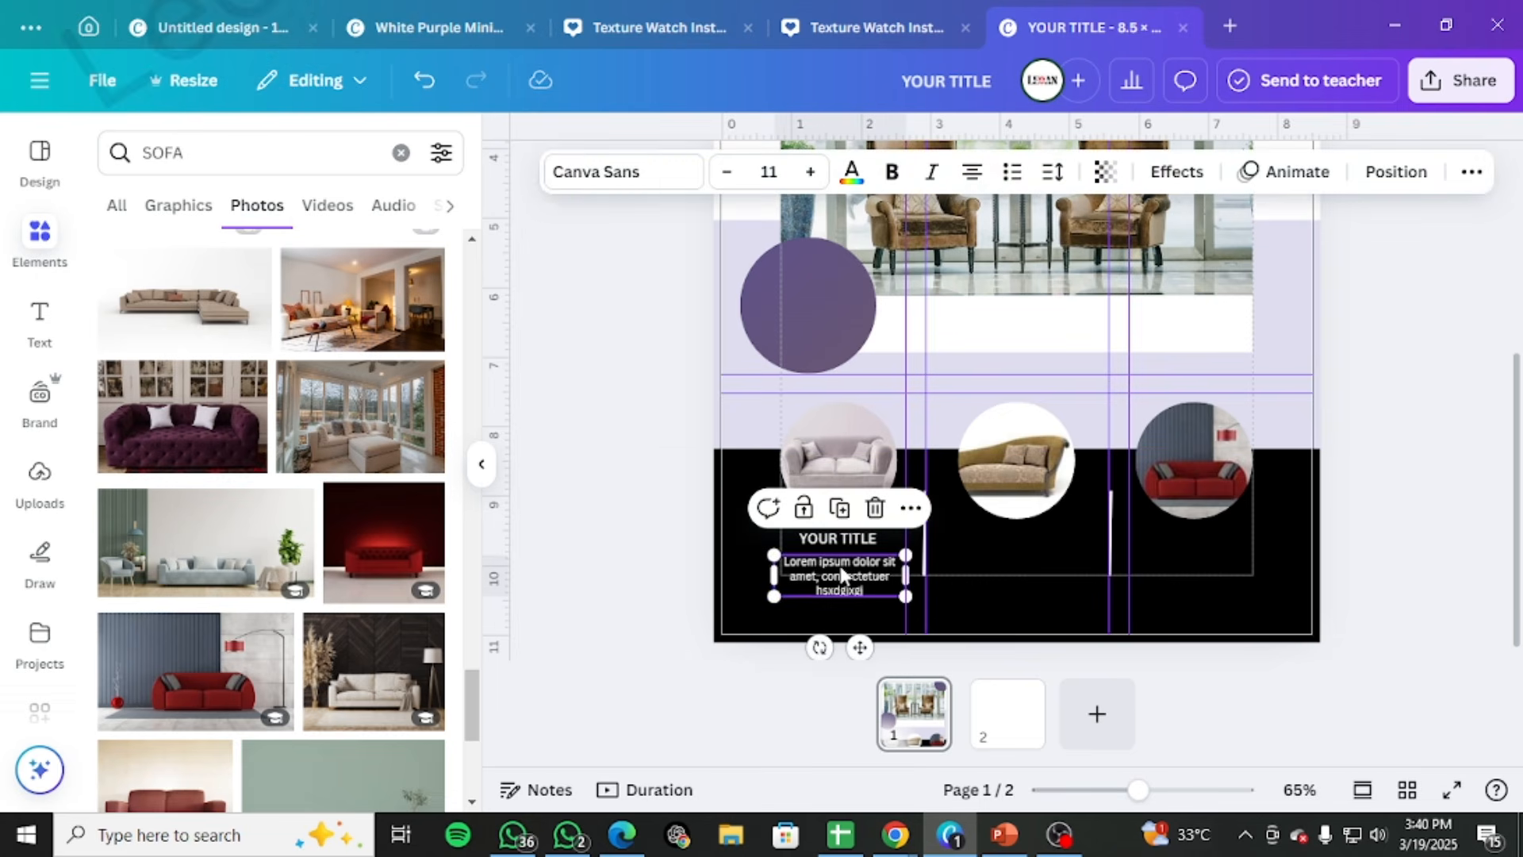
key("Left")
key("Right")
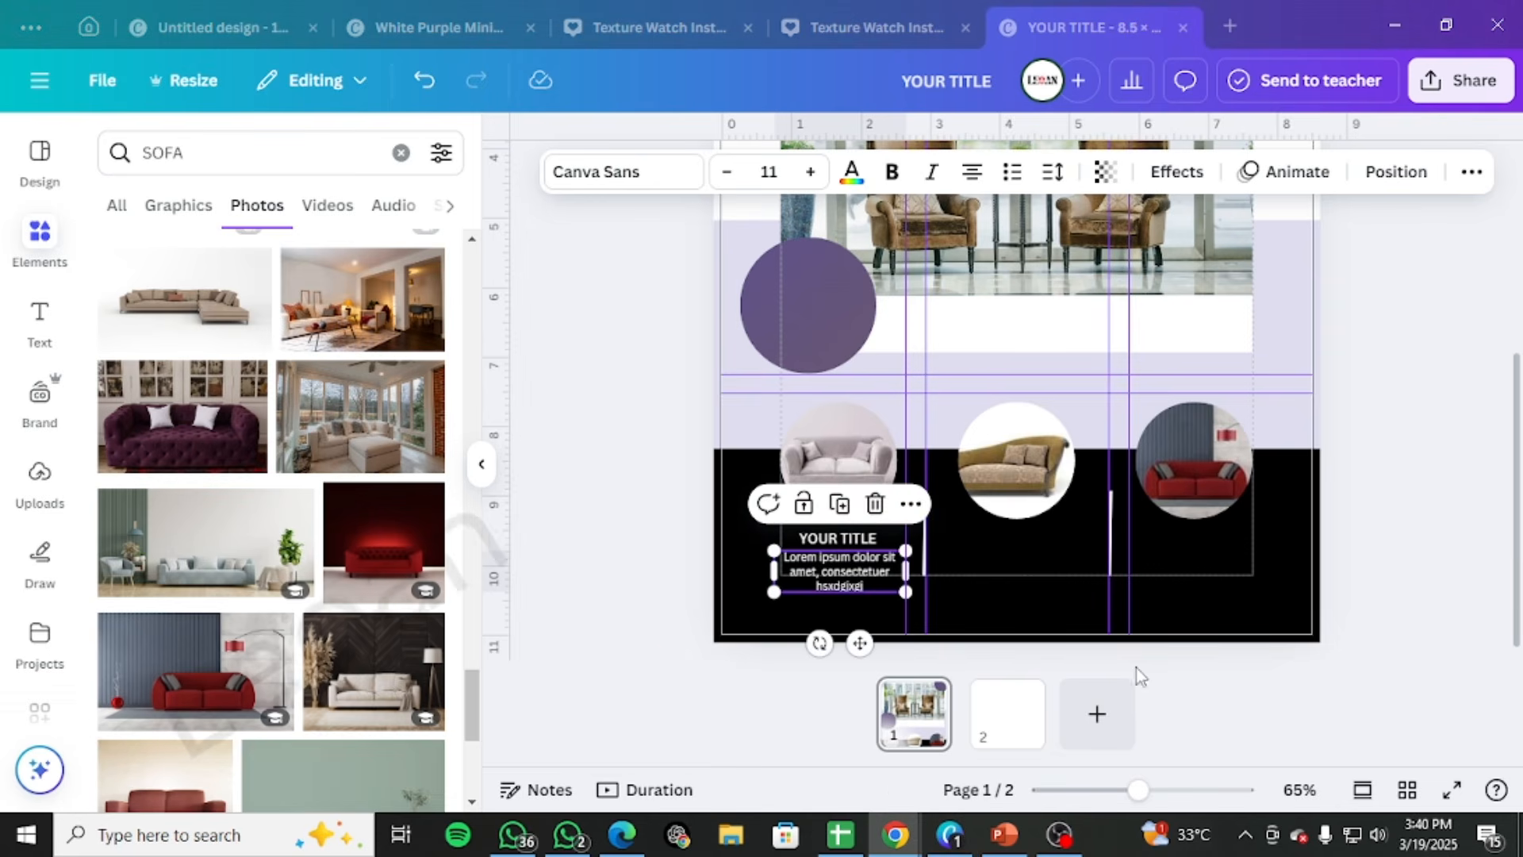
Paste the copied price $99,99 onto the page and move it below the first sofa's description
left_click(1054, 632)
left_click(1472, 383)
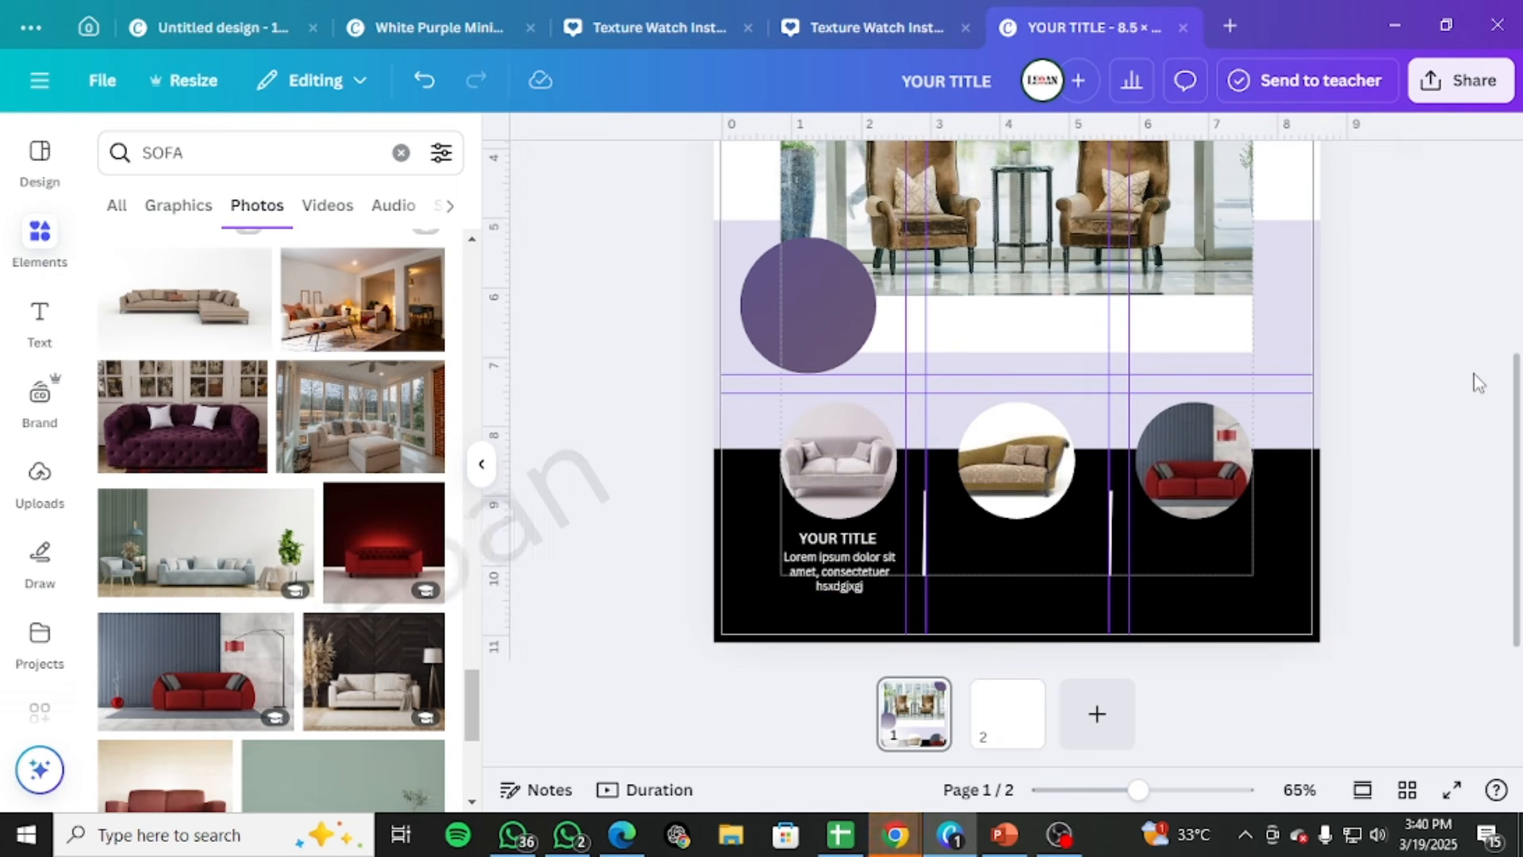
type("$99,99")
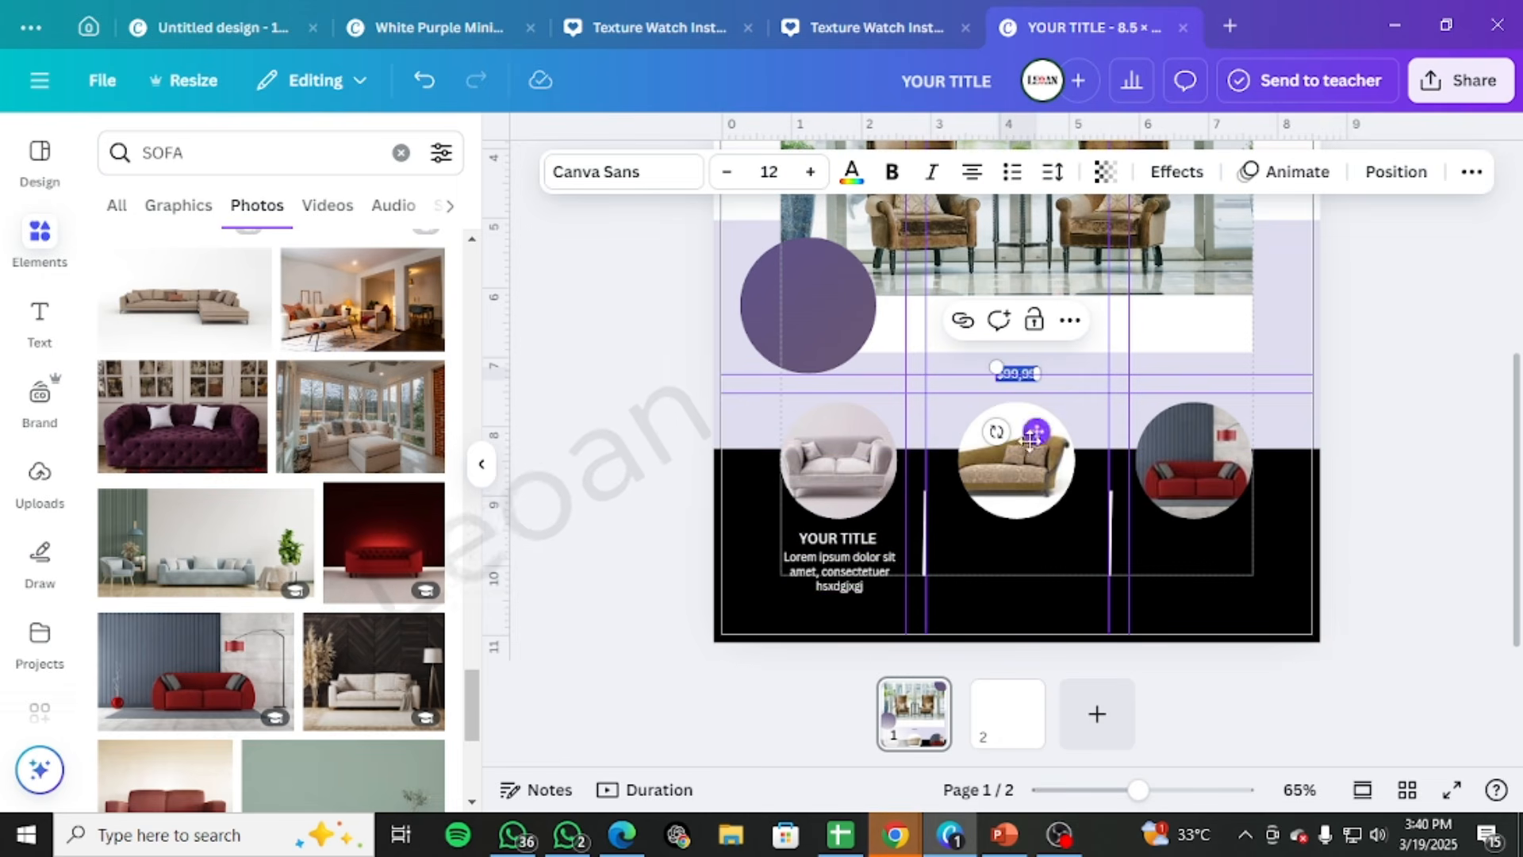
left_click_drag(1031, 436, 849, 673)
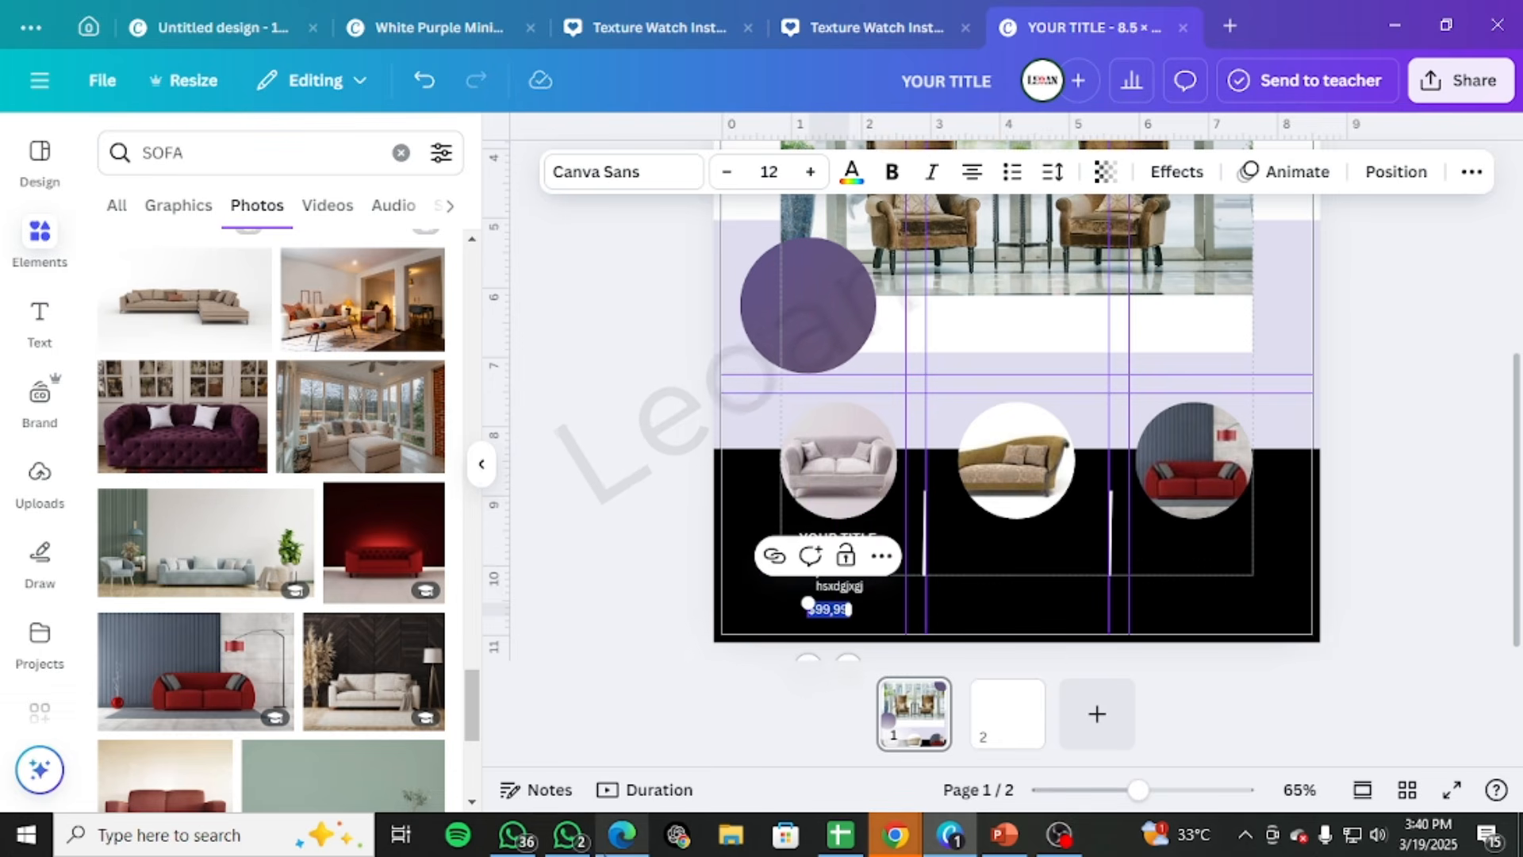
Check the recommended price font in the EP 32 Nots PDF in Edge, return to Canva and make the $99,99 price bold and white
mouse_move(622, 834)
left_click(659, 666)
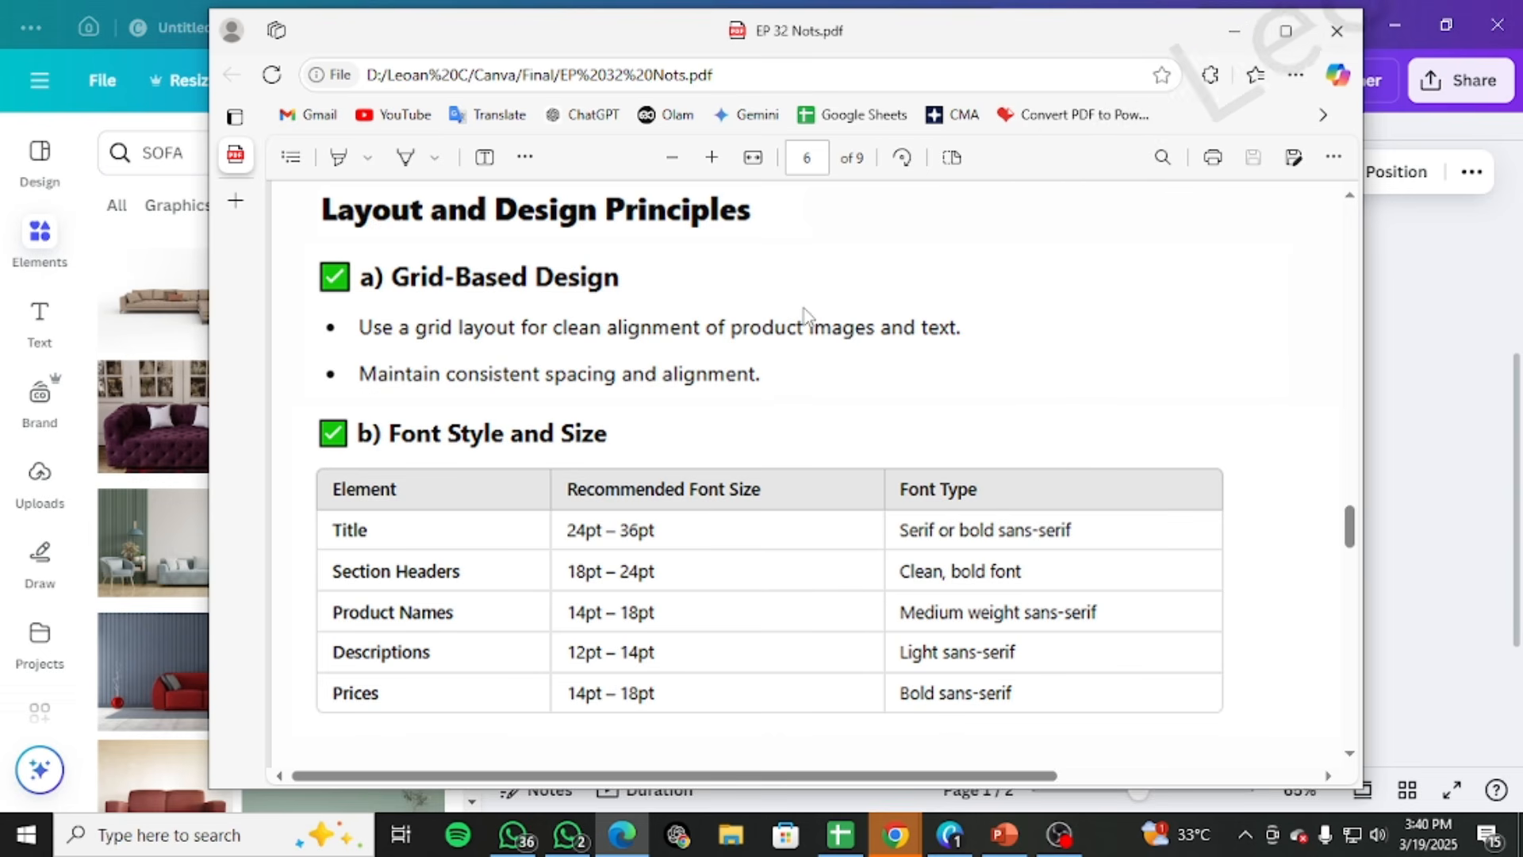
key("alt+Tab")
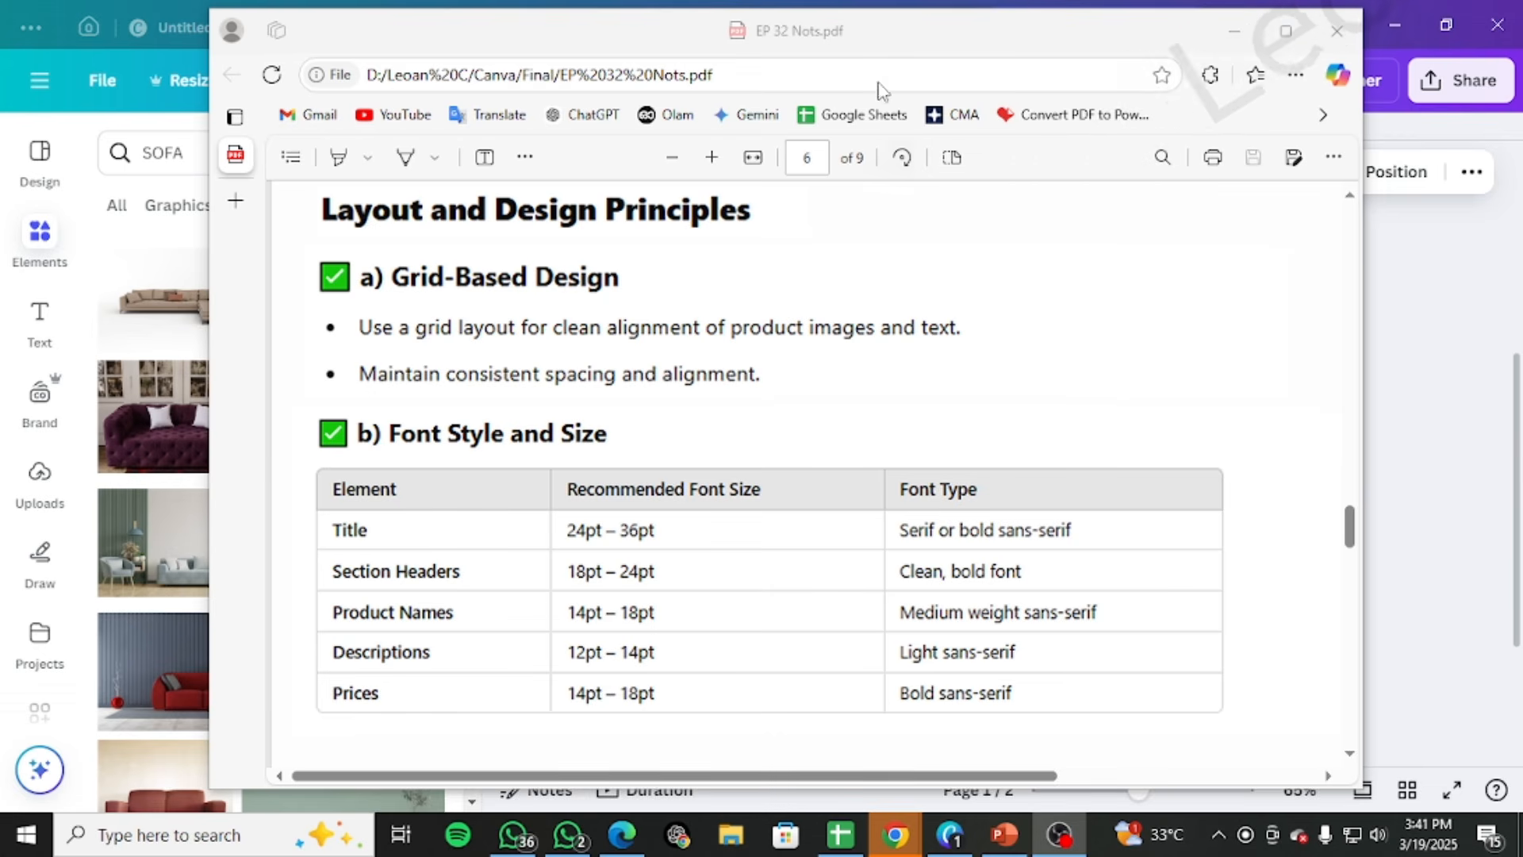
left_click(1236, 28)
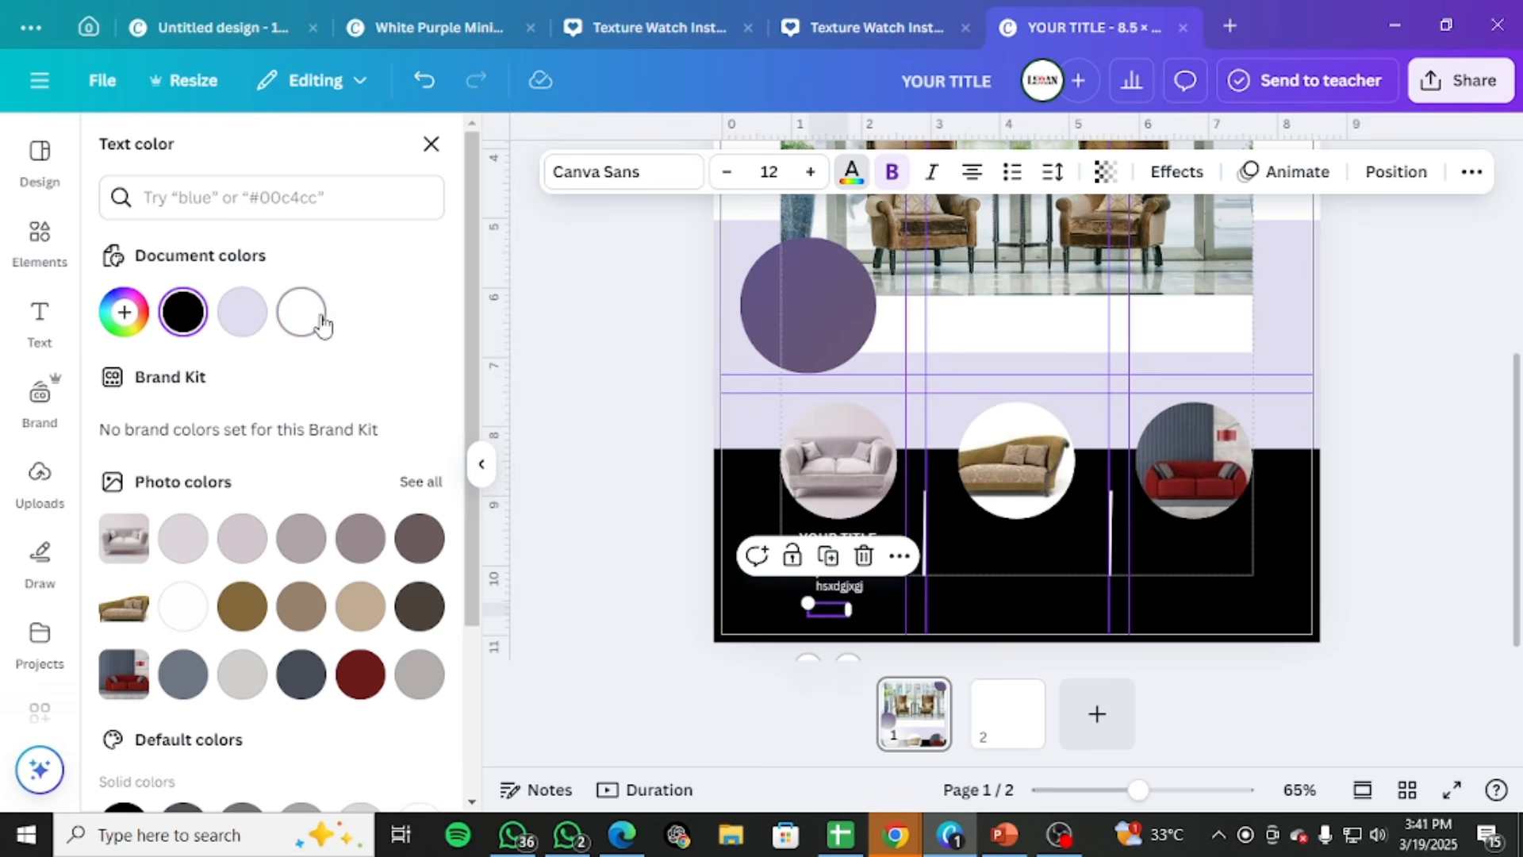
left_click(317, 318)
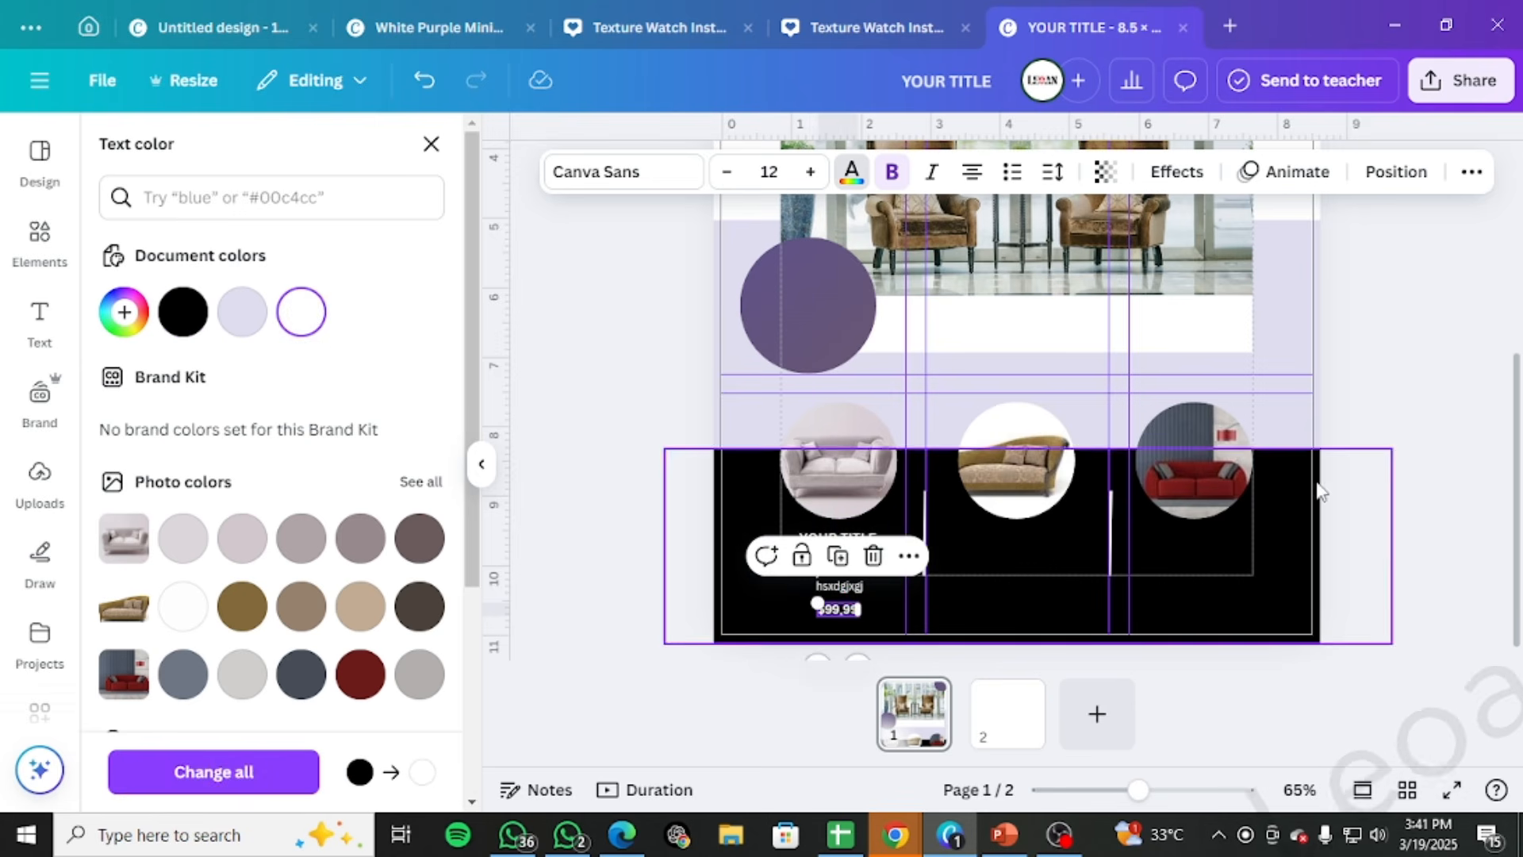
left_click(1387, 500)
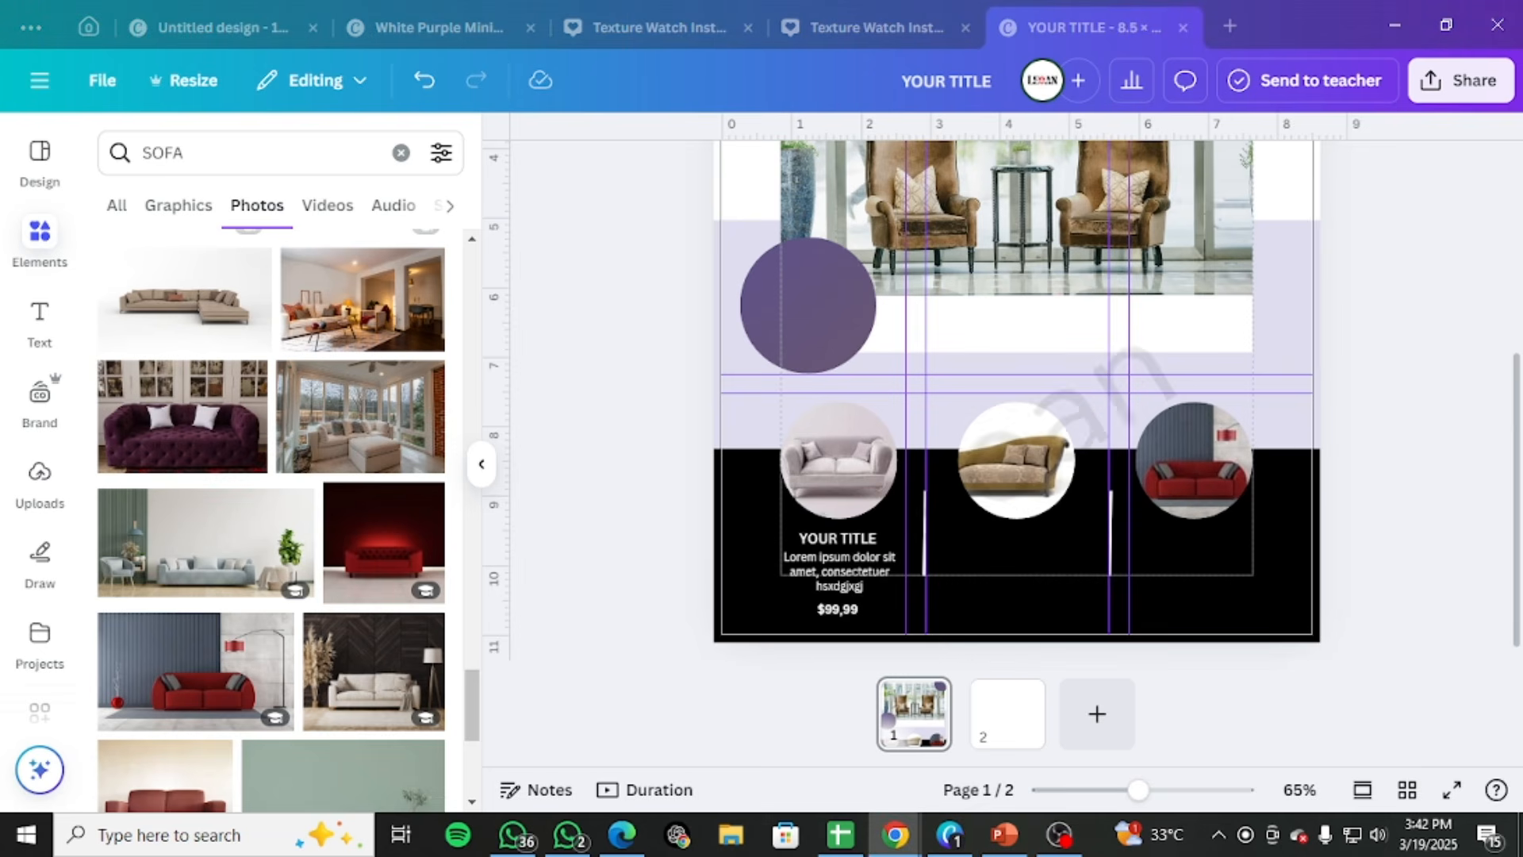
Set the YOUR TITLE text below the first sofa to the Bold weight of Canva Sans
left_click(890, 560)
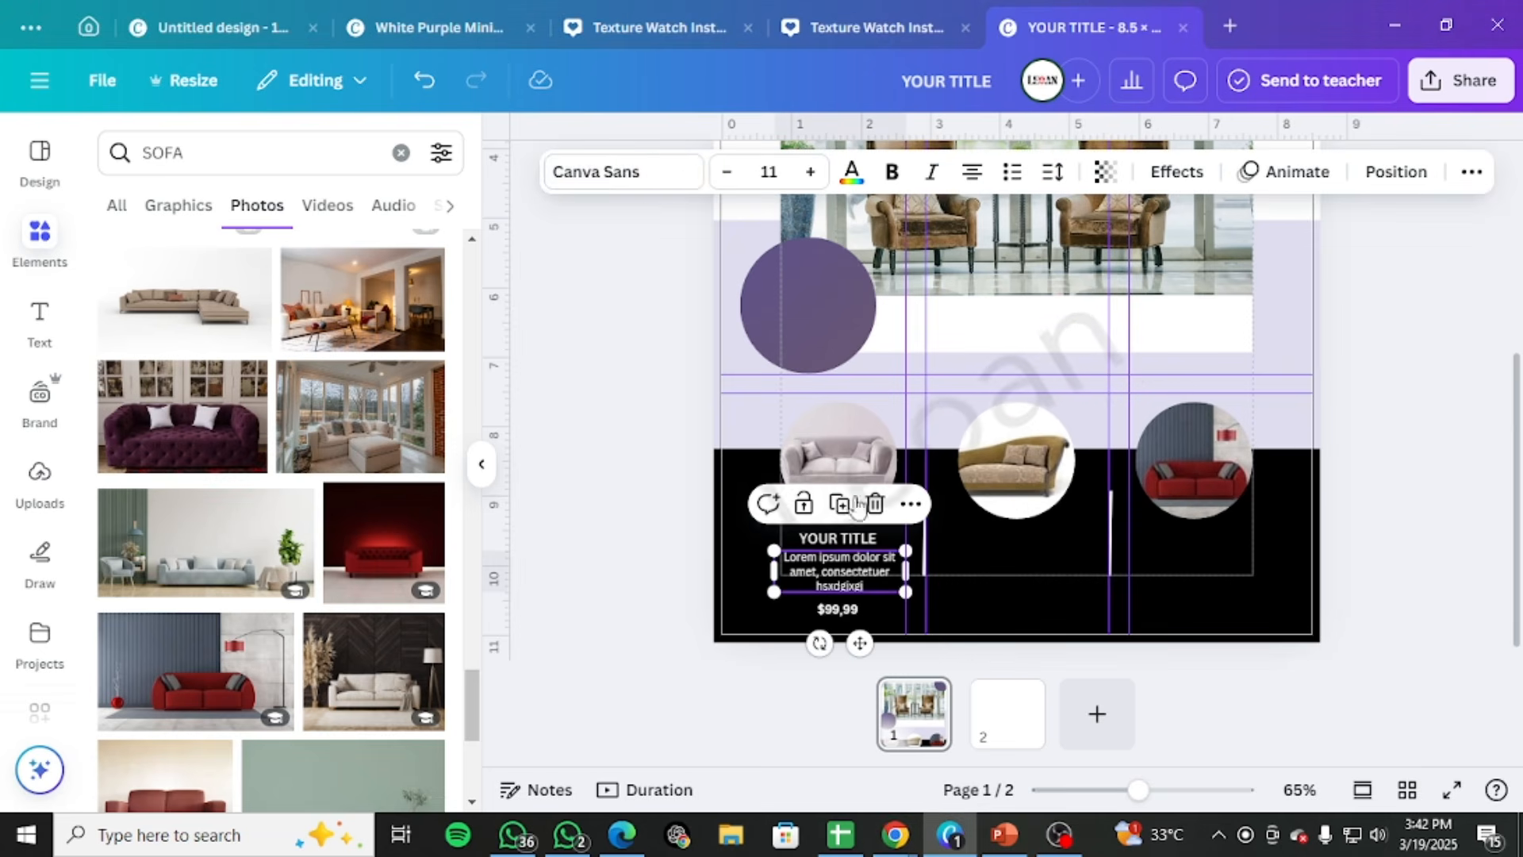
left_click(652, 188)
left_click(112, 433)
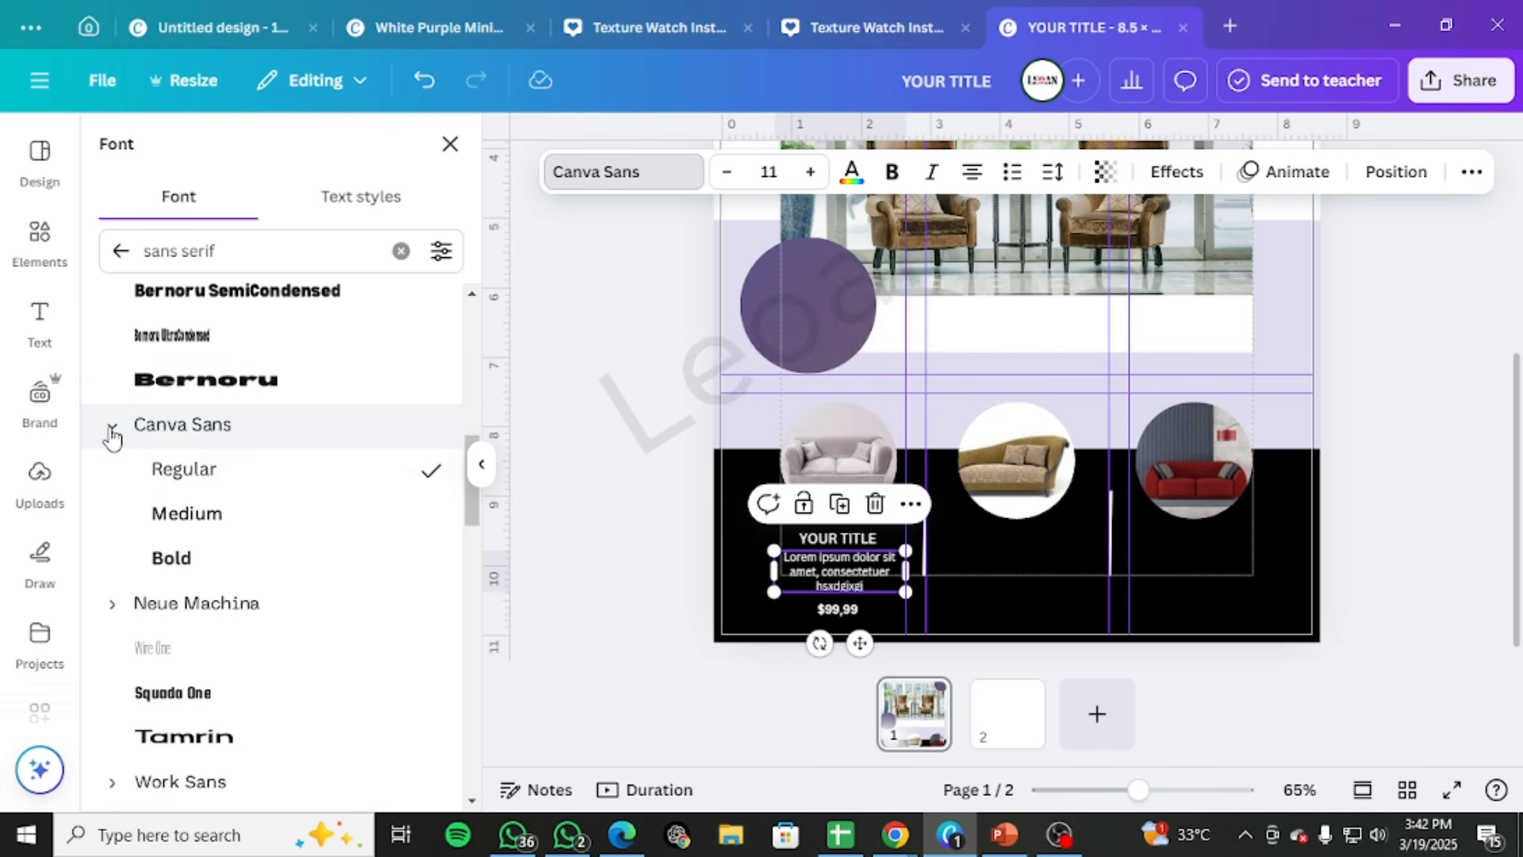
left_click(849, 538)
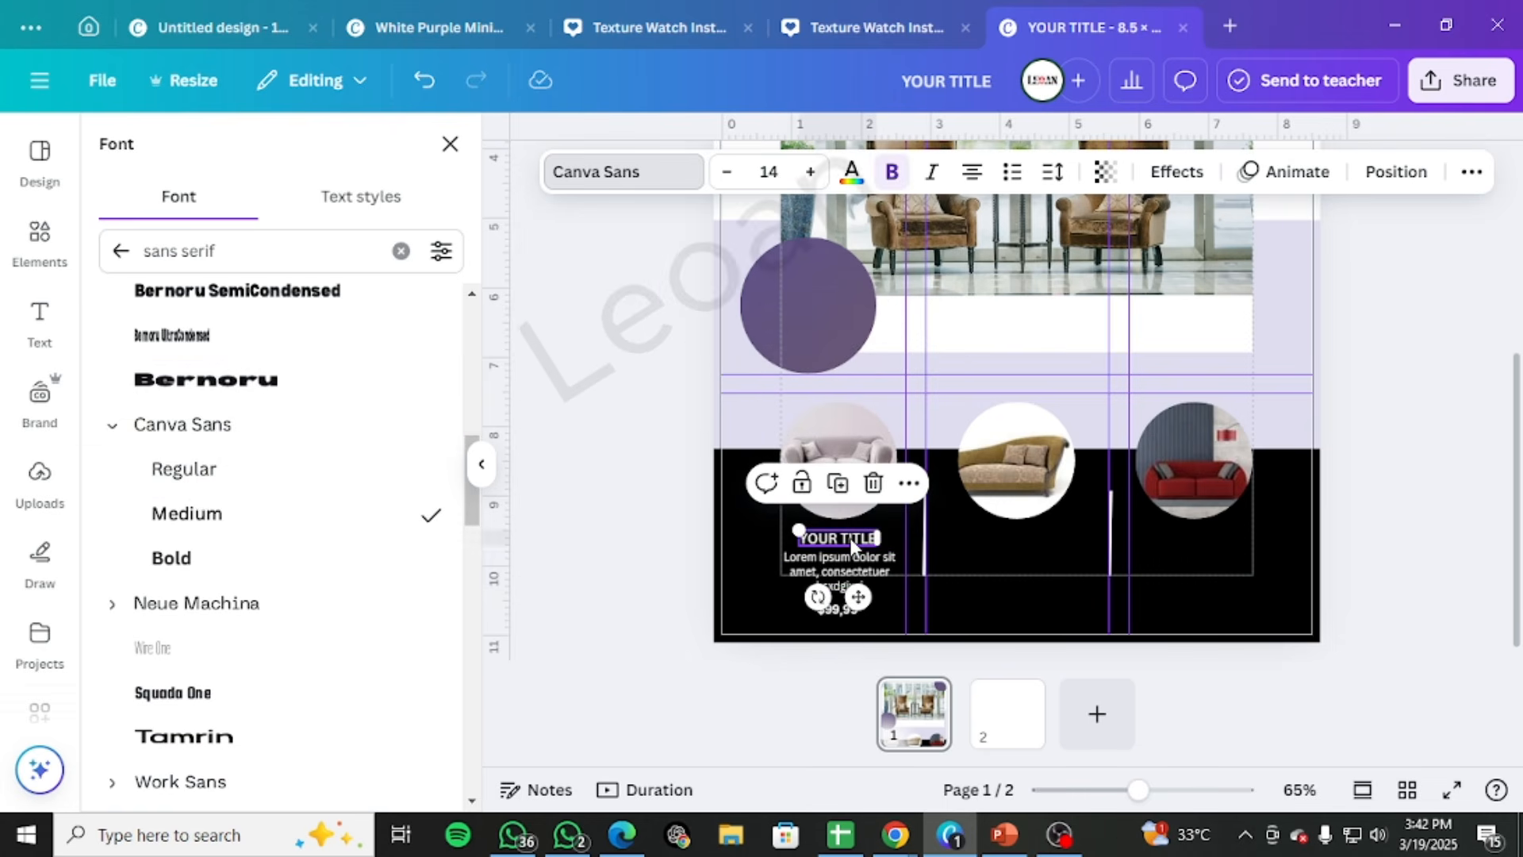
left_click(350, 565)
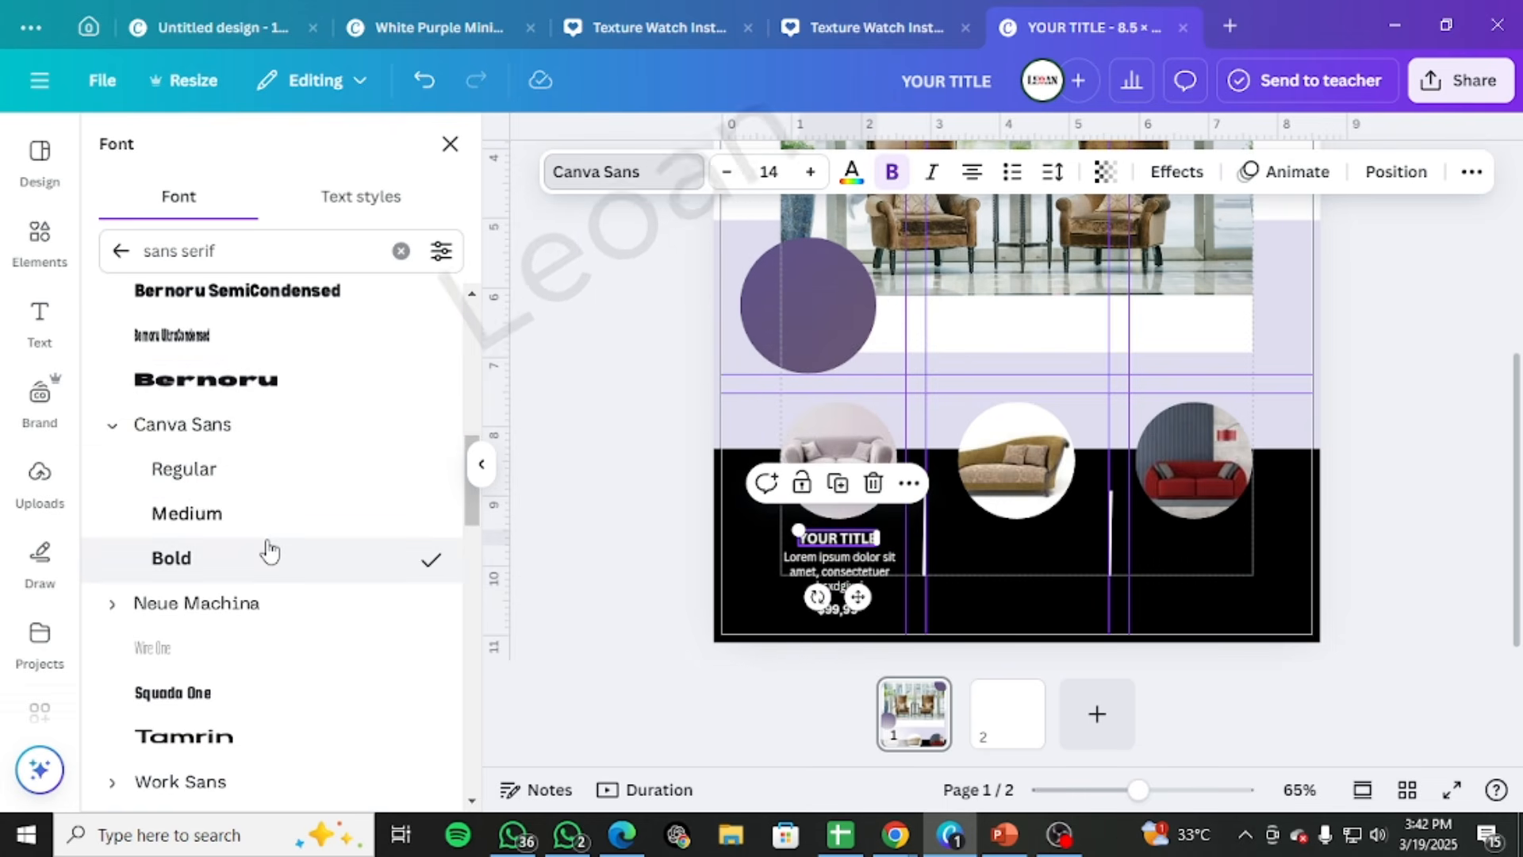
Change the first sofa's Lorem ipsum description to the Light style of Rotis Sans Serif
left_click(844, 560)
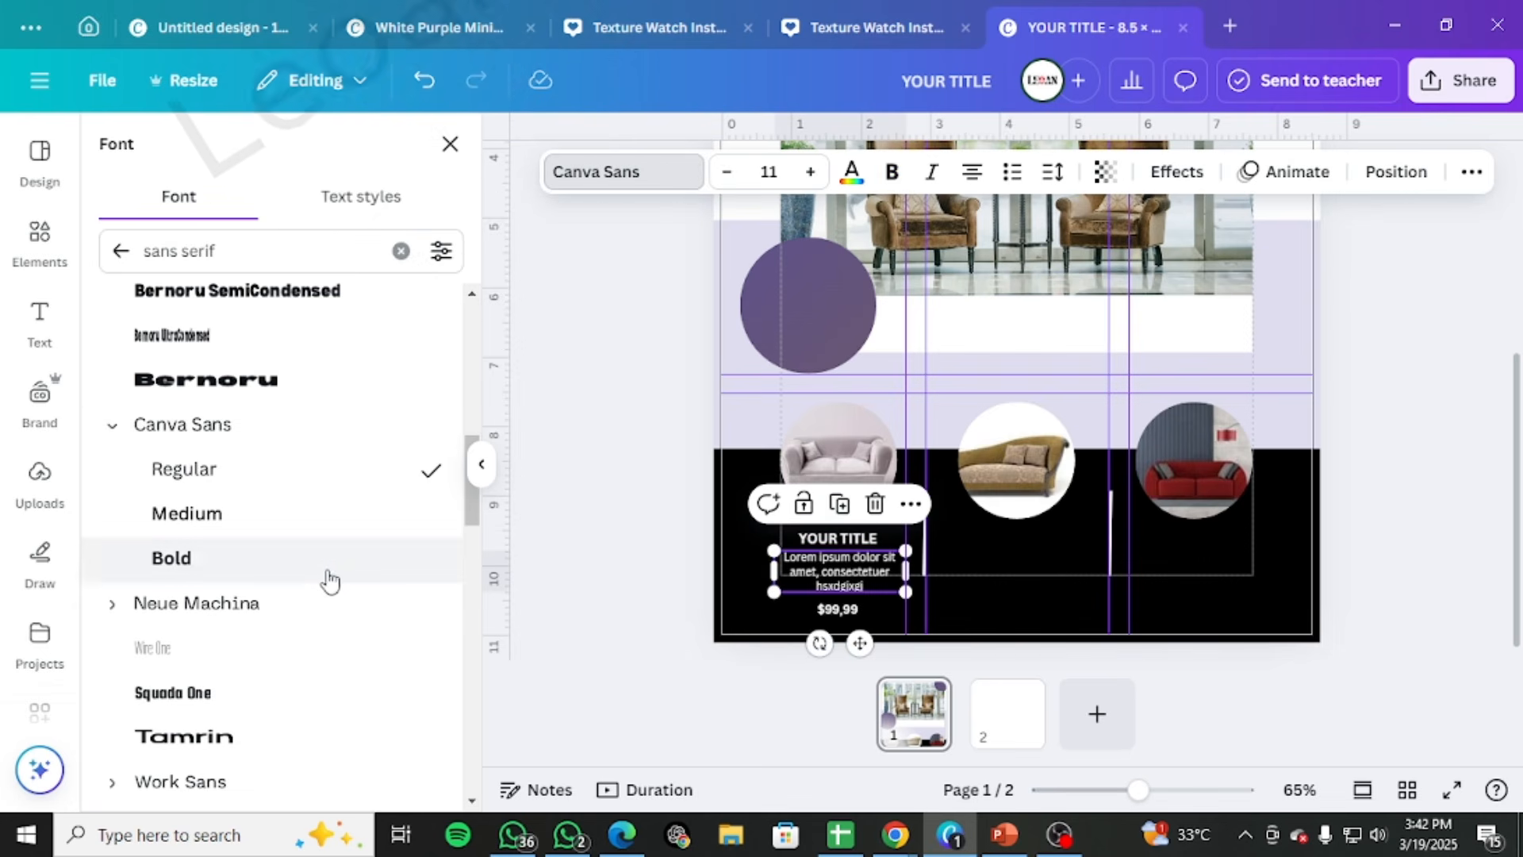
scroll(333, 587, "up", 7)
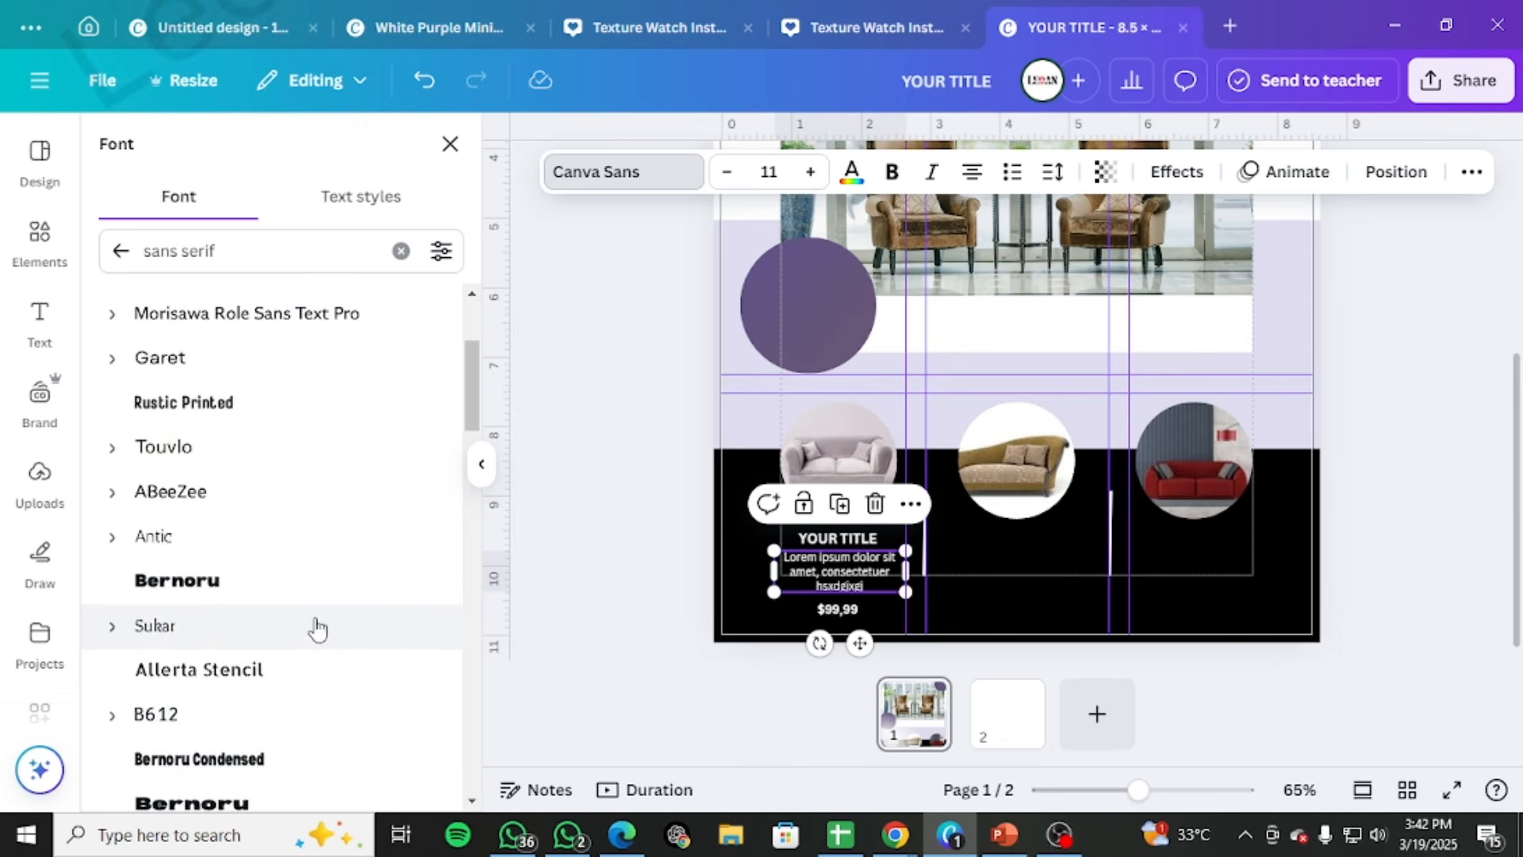
scroll(318, 629, "up", 3)
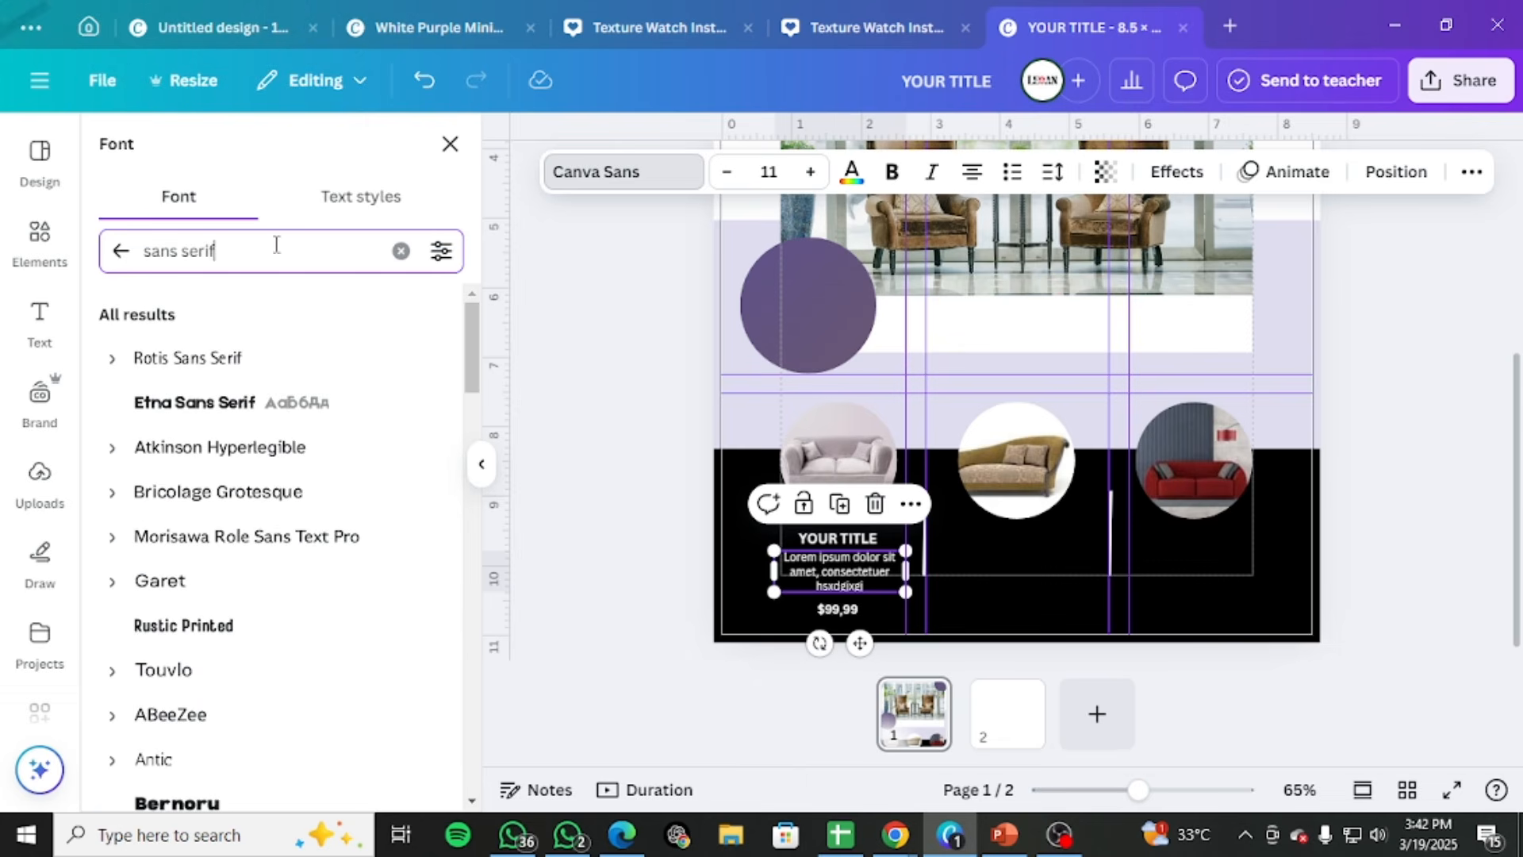
left_click(117, 366)
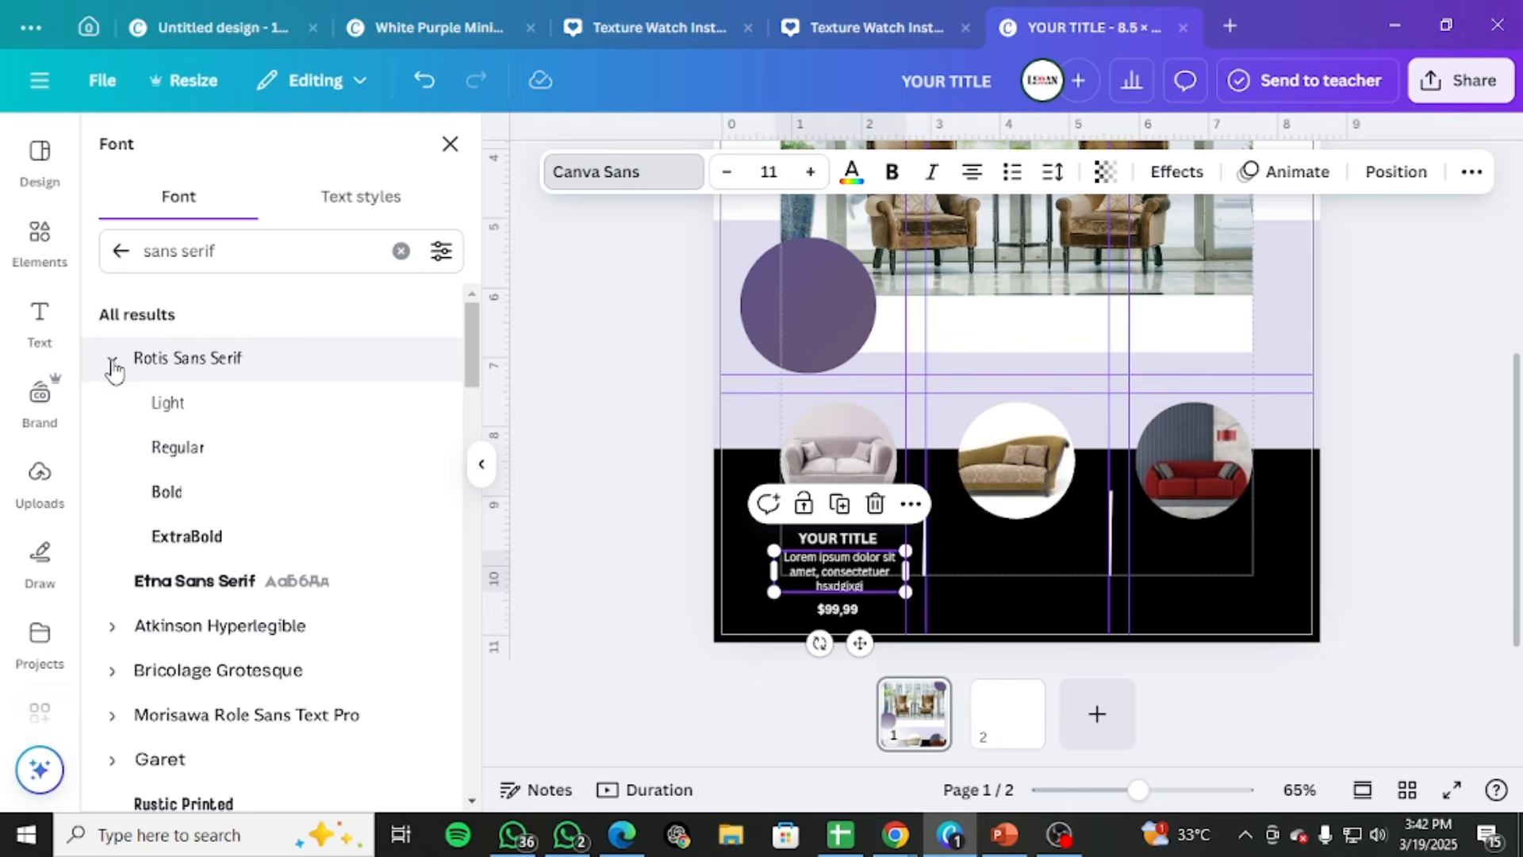
left_click(165, 420)
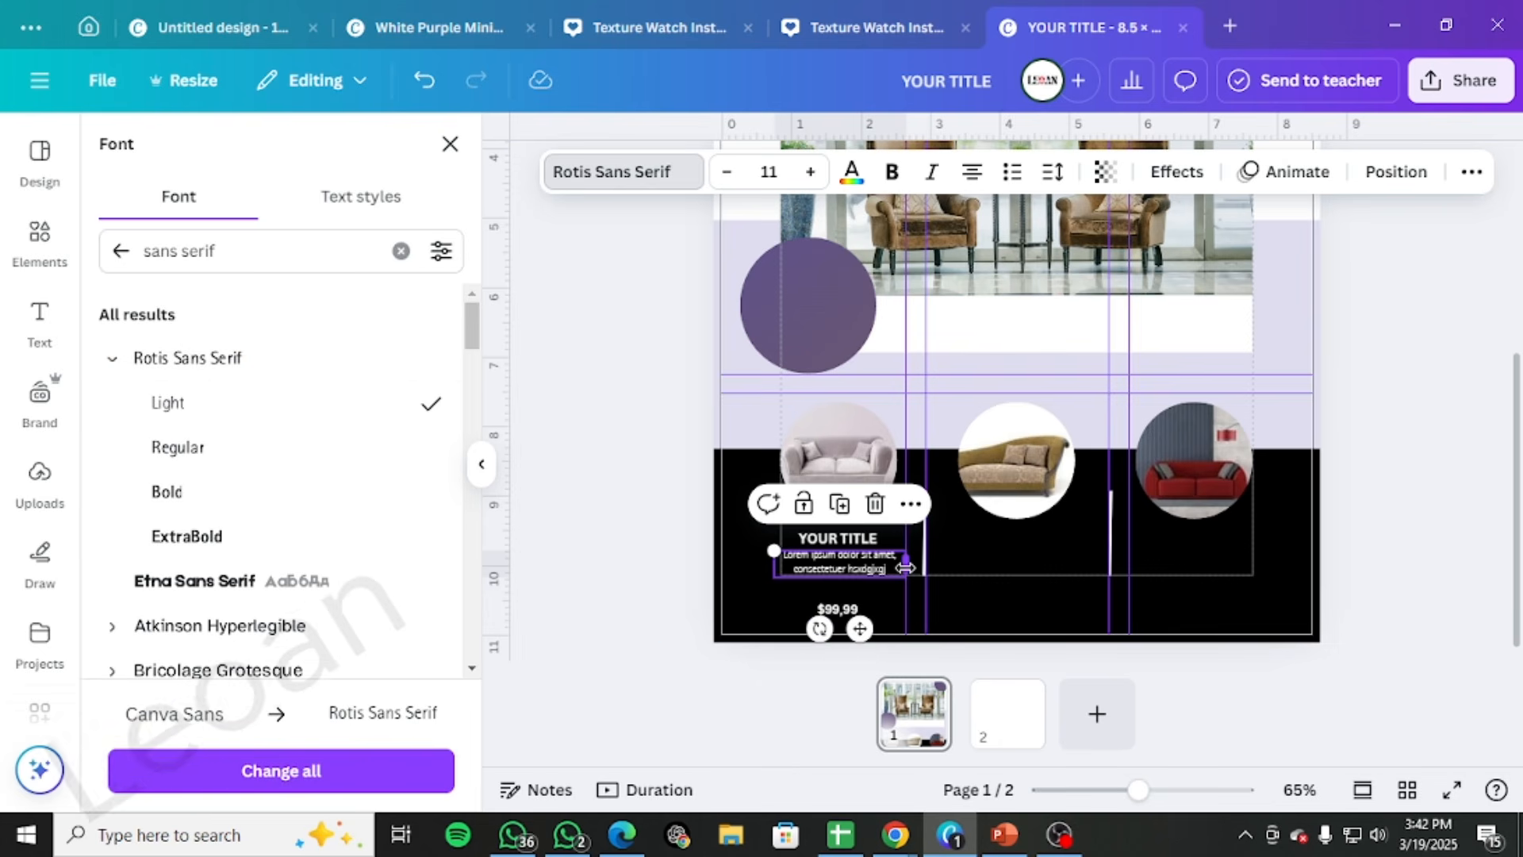
Narrow the description's text box, raise its size to 12, and scale it down slightly to 11.4 to match the sofa circle's width
left_click_drag(906, 564, 894, 565)
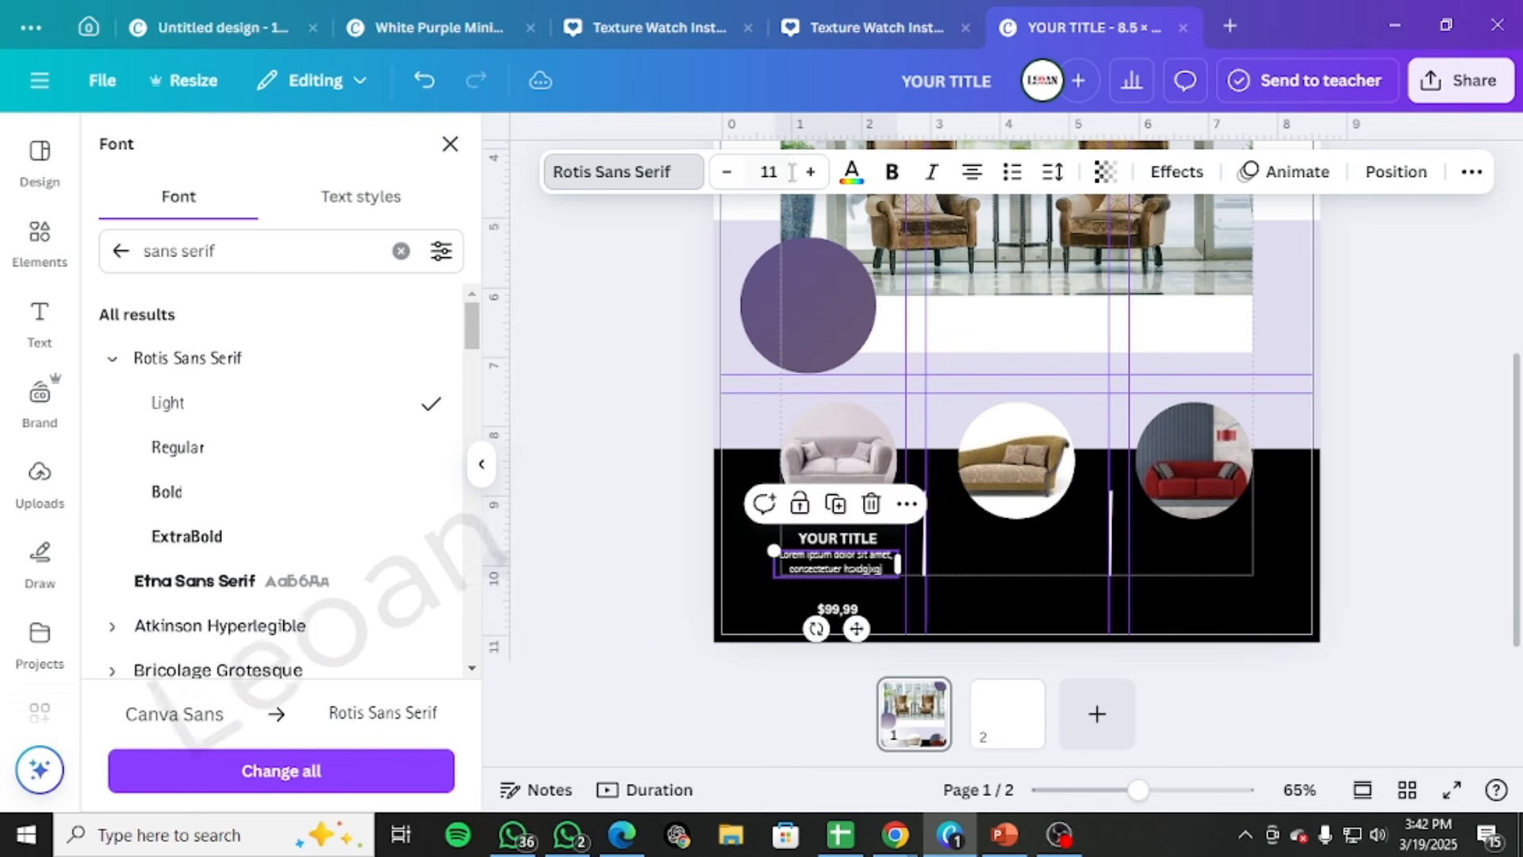
left_click(810, 172)
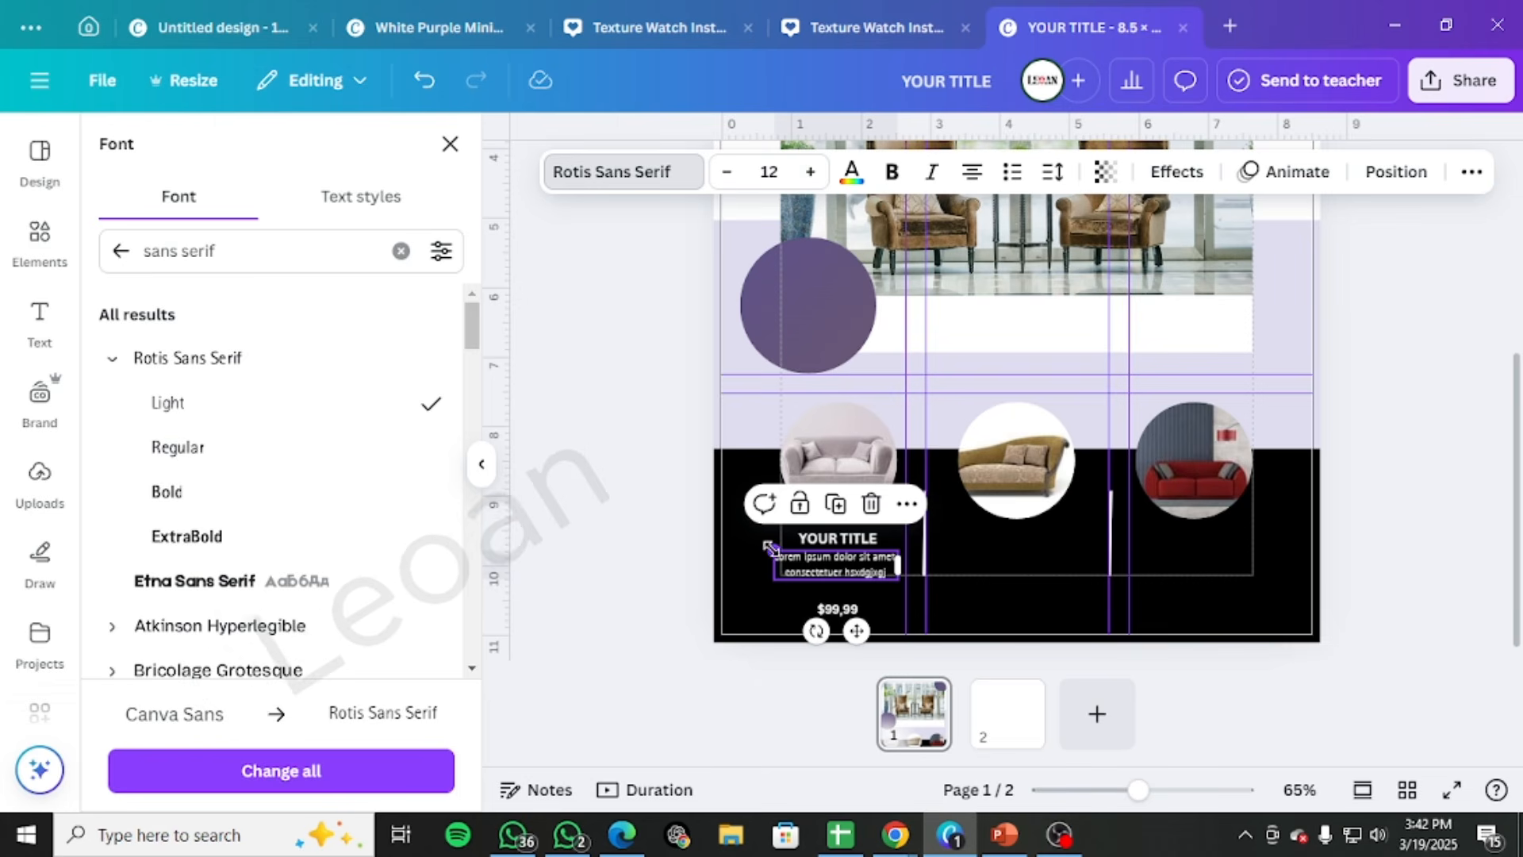
left_click_drag(773, 550, 775, 547)
Move the $99,99 price up so it sits just beneath the first sofa's description
left_click_drag(832, 609, 835, 597)
left_click(971, 565)
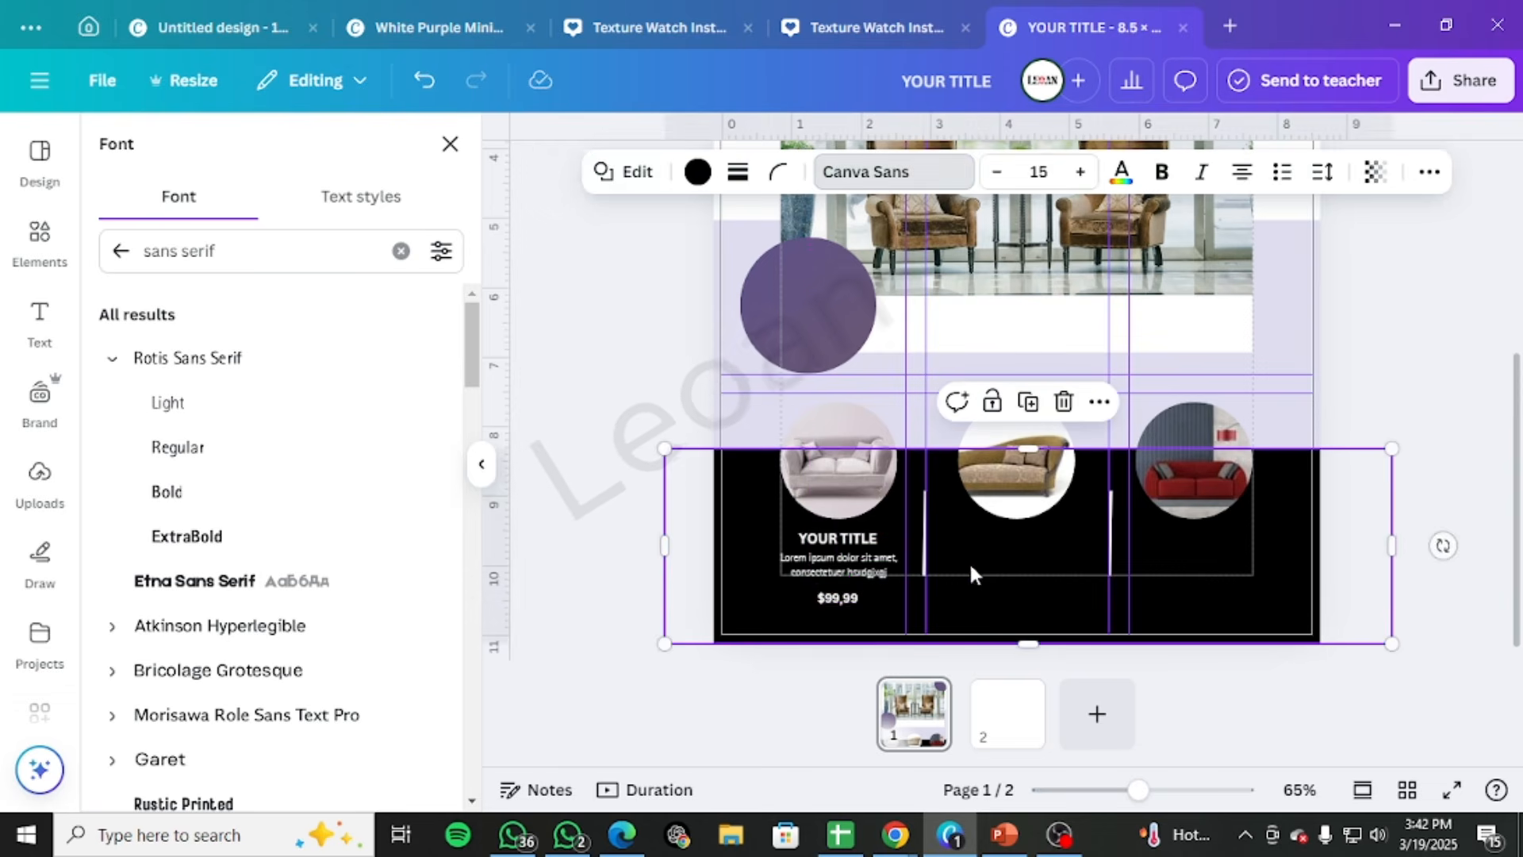
left_click(866, 570)
left_click(848, 598)
left_click_drag(851, 601, 849, 593)
Duplicate the first sofa's title, description and price, group the copy, and place it centred beneath the second sofa
left_click(852, 570)
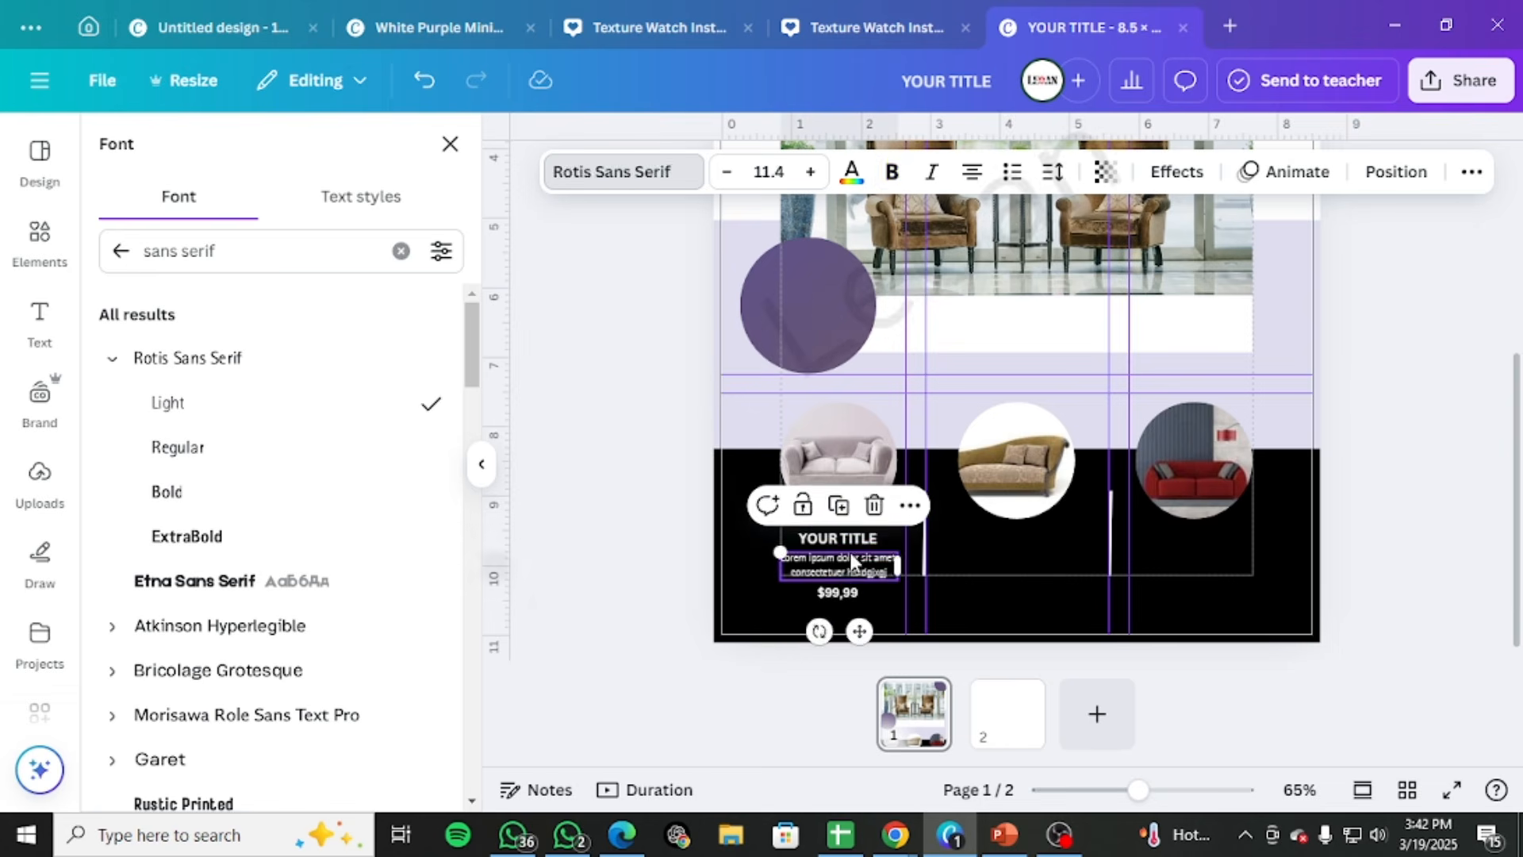
left_click(859, 541)
left_click(848, 572, "shift")
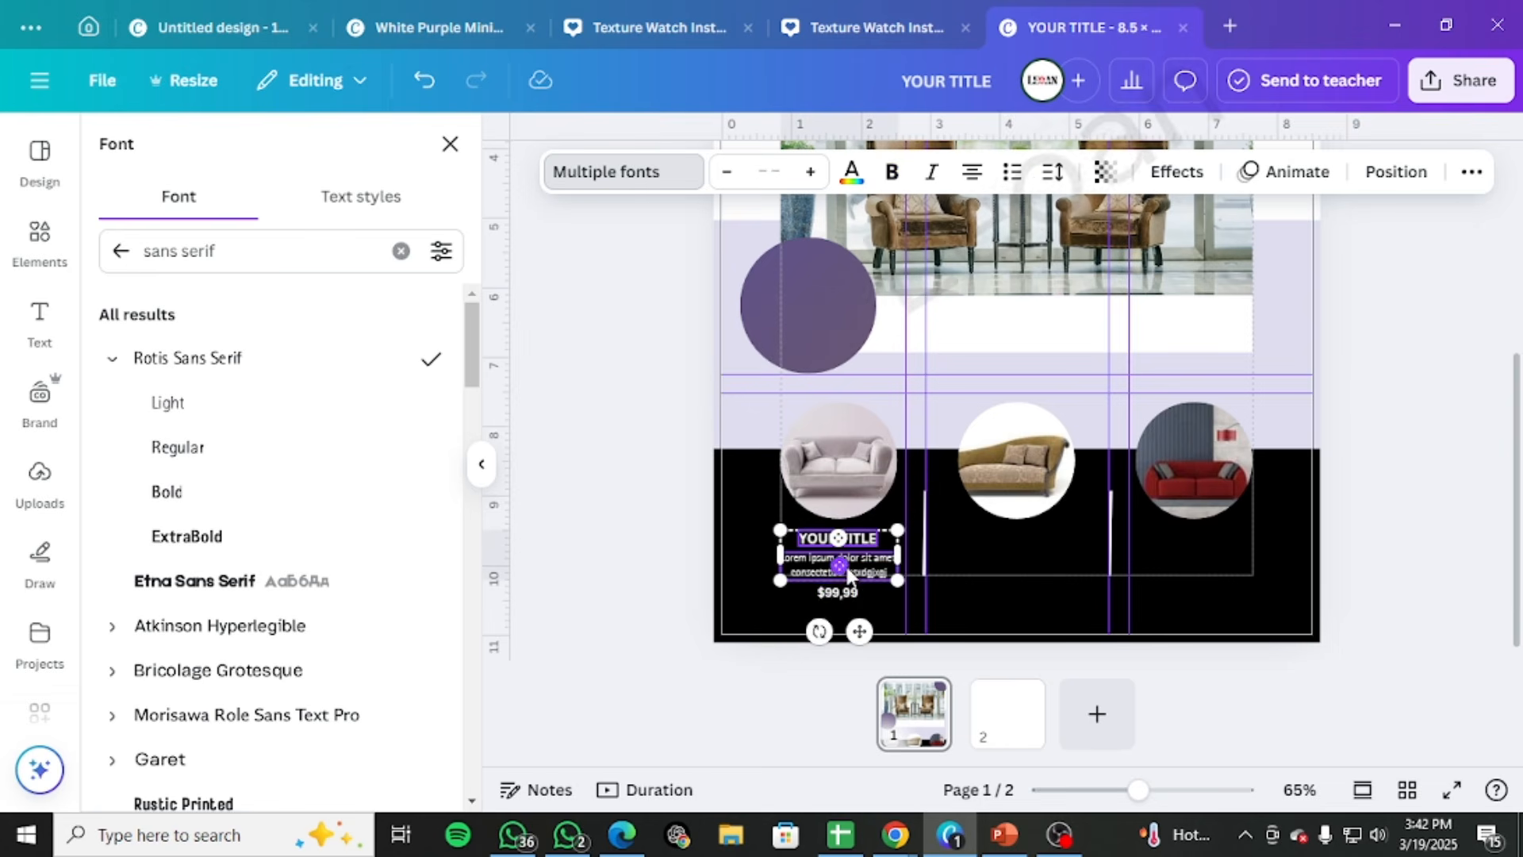
left_click(835, 588, "shift")
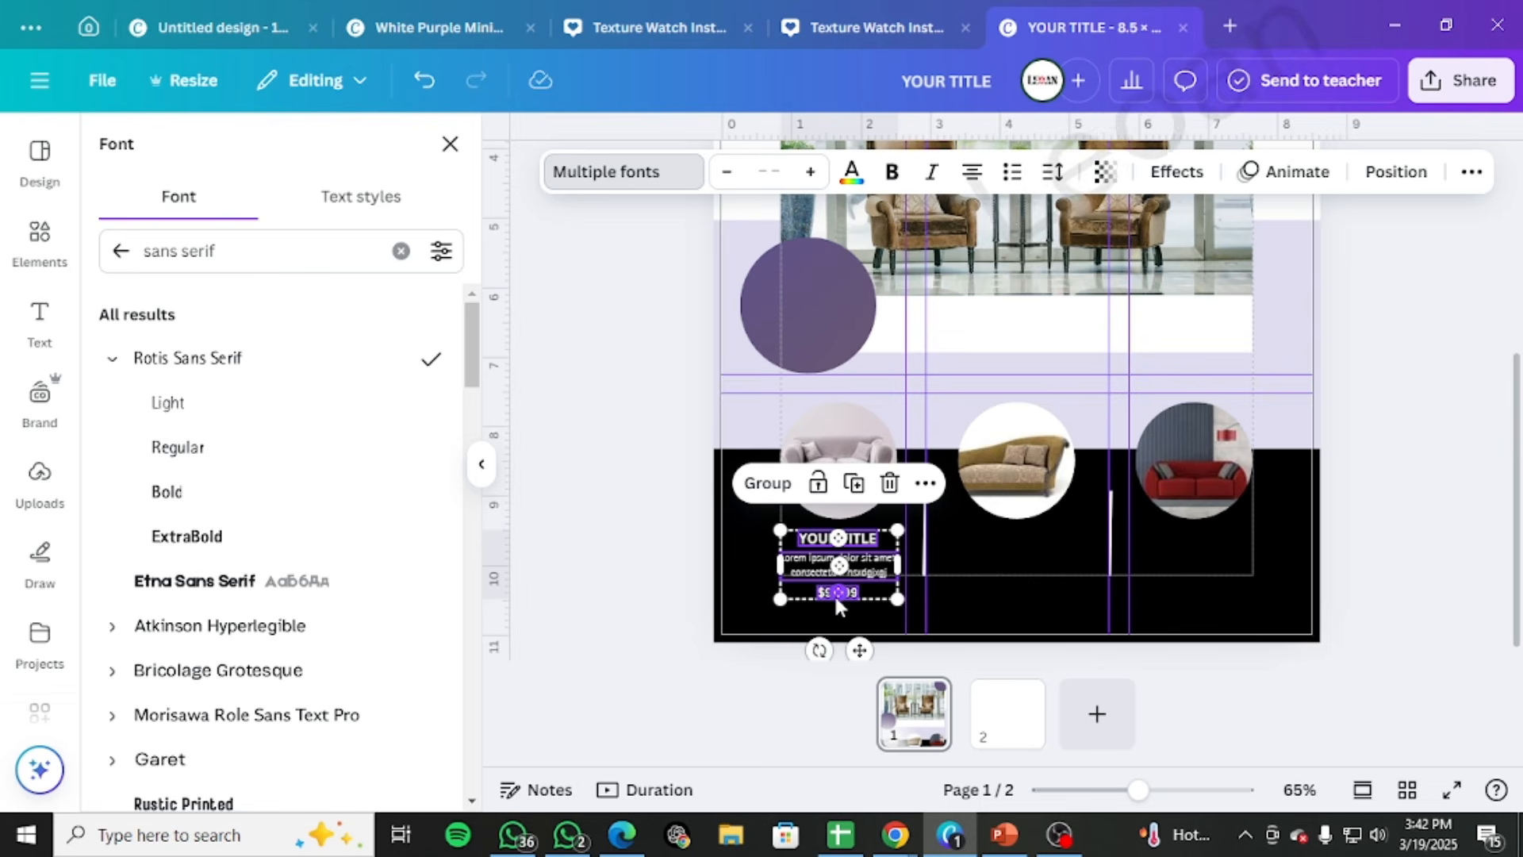
left_click_drag(835, 593, 838, 605)
key("ctrl+g")
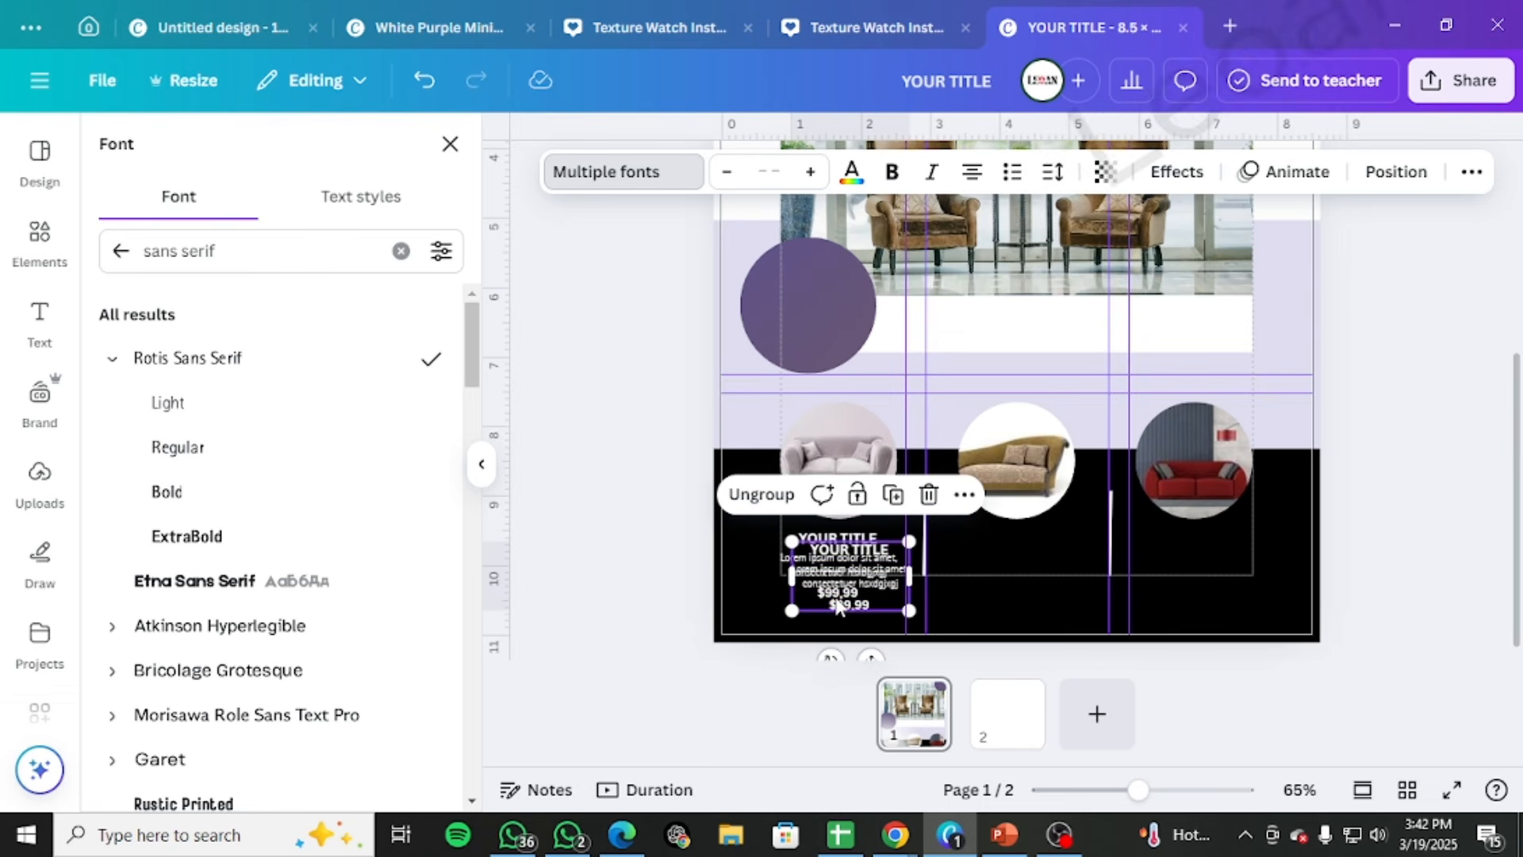
left_click_drag(849, 591, 1004, 573)
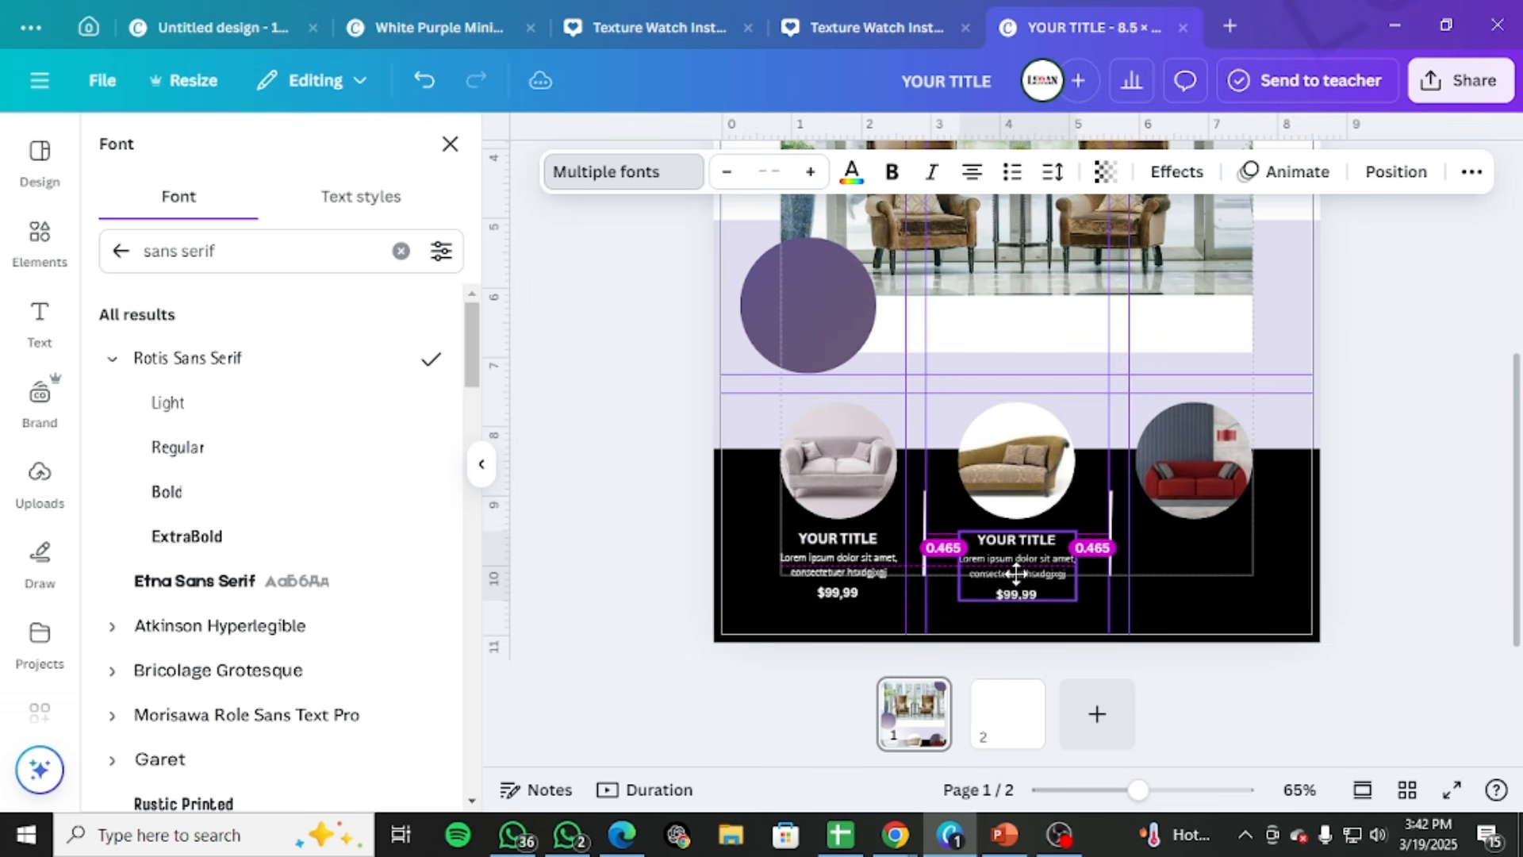
Duplicate the text group beneath the third sofa and align the second sofa's group with the first sofa's text
left_click_drag(1017, 573, 1185, 566)
key("ctrl+d")
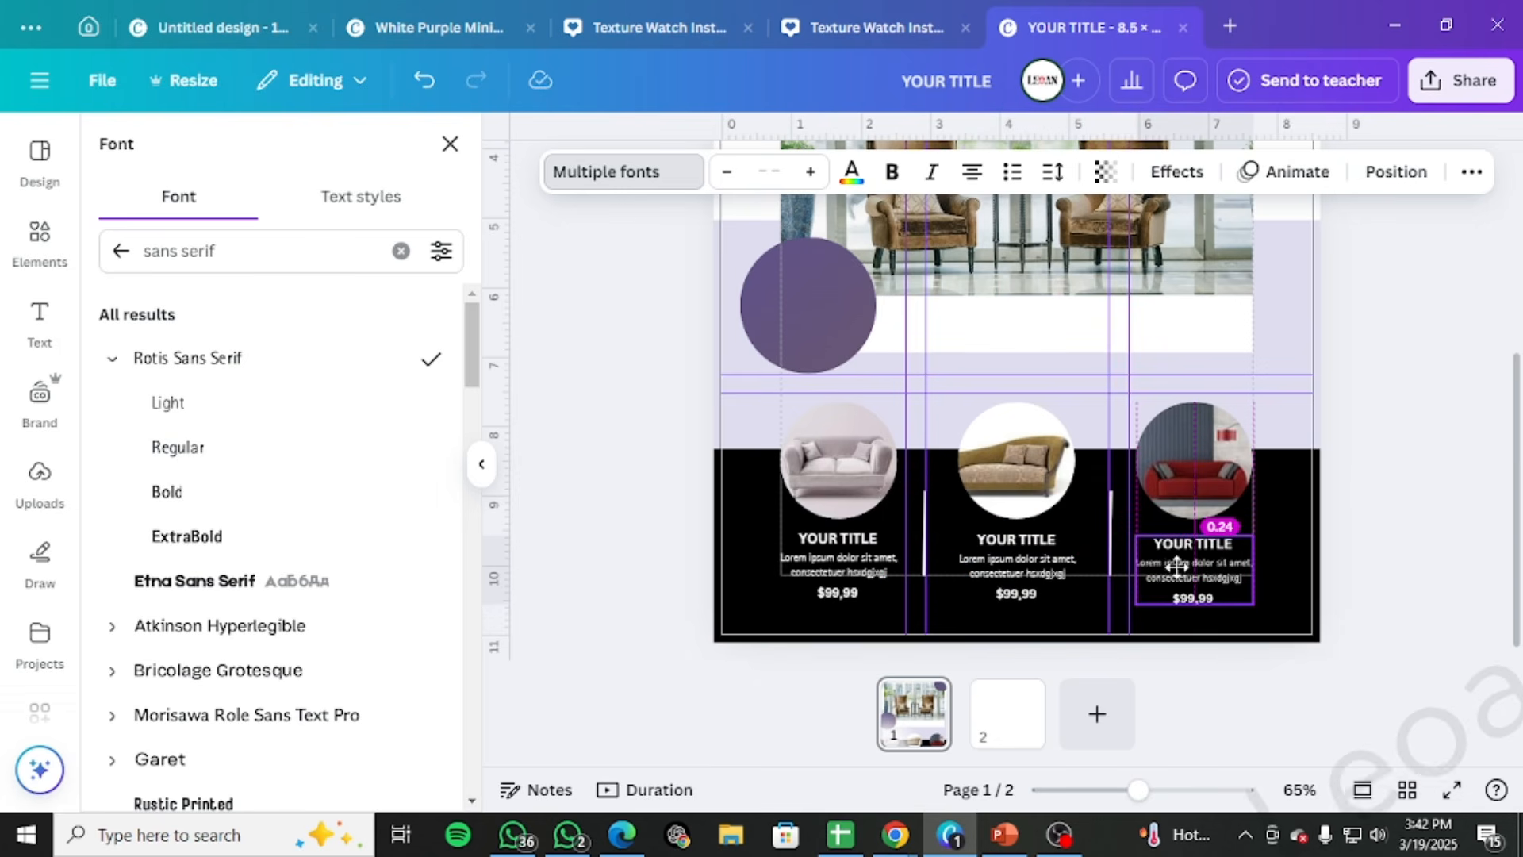
left_click_drag(1176, 565, 1177, 561)
left_click(1283, 520)
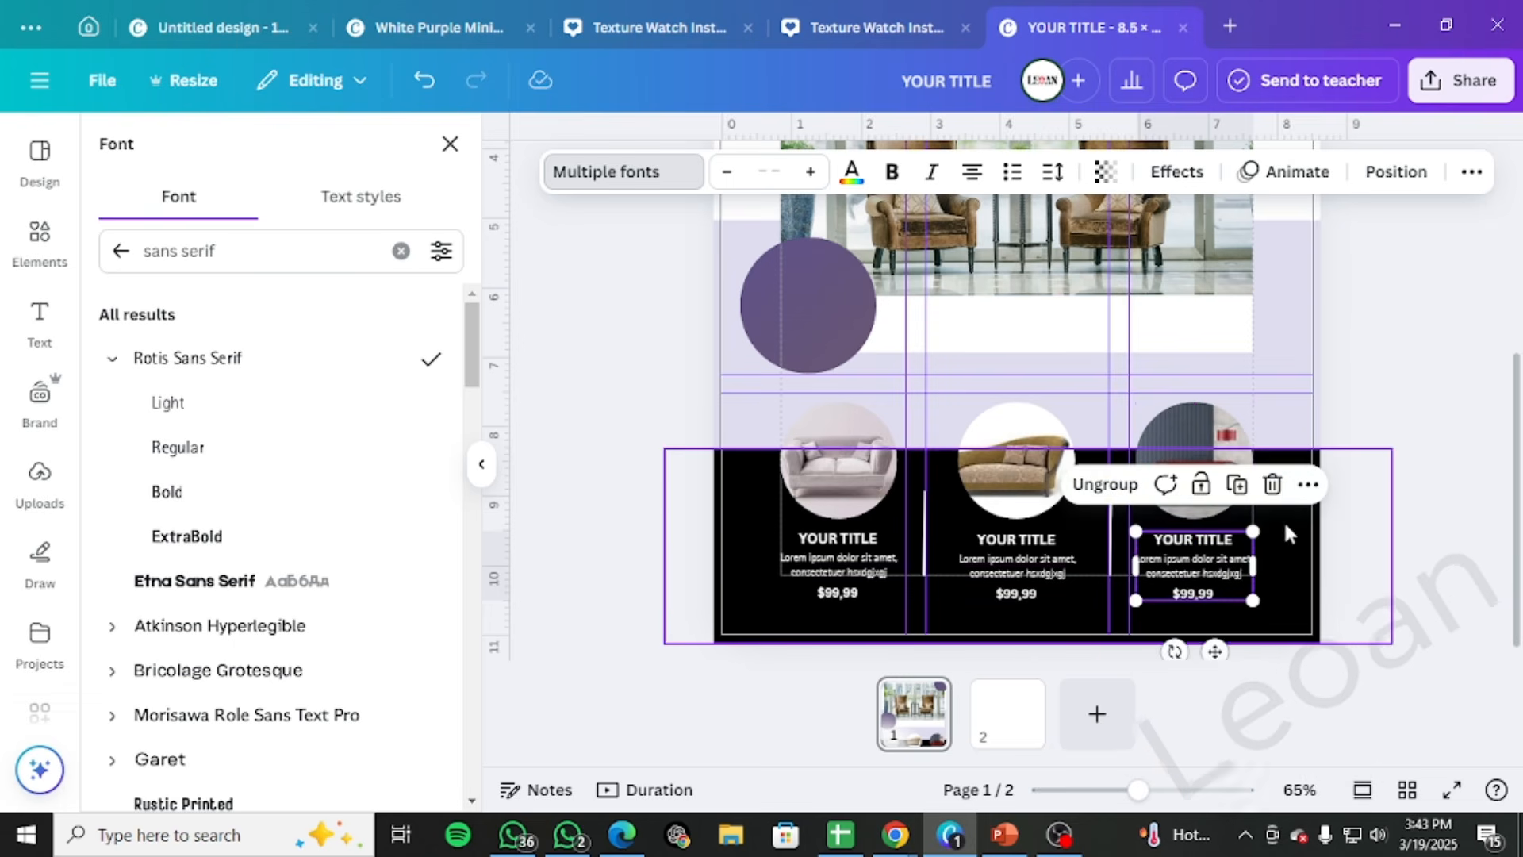
left_click_drag(1007, 579, 1005, 561)
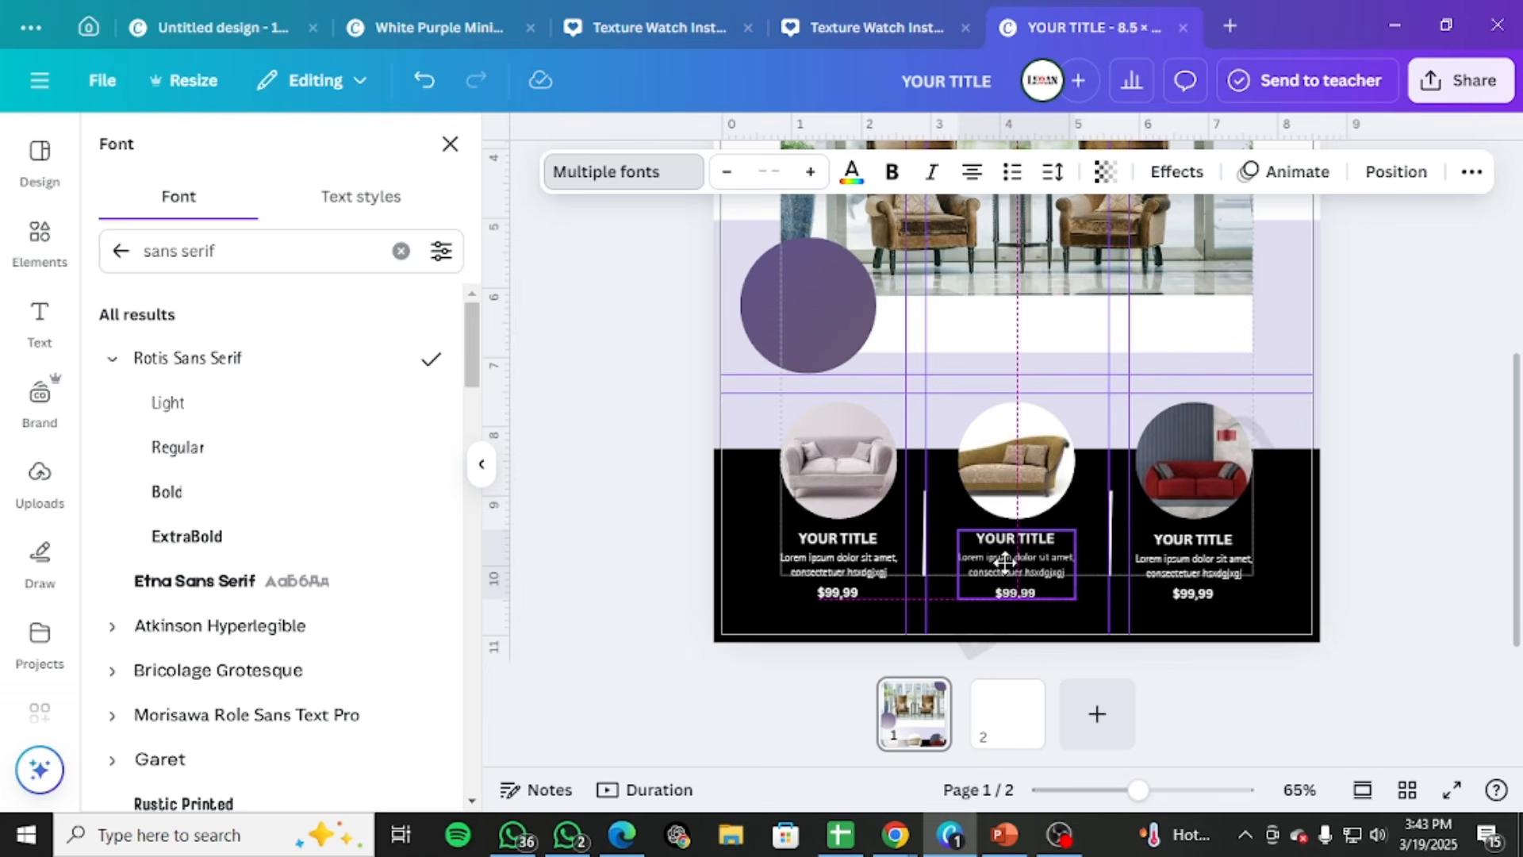
left_click_drag(1005, 562, 1005, 562)
double_click(858, 535)
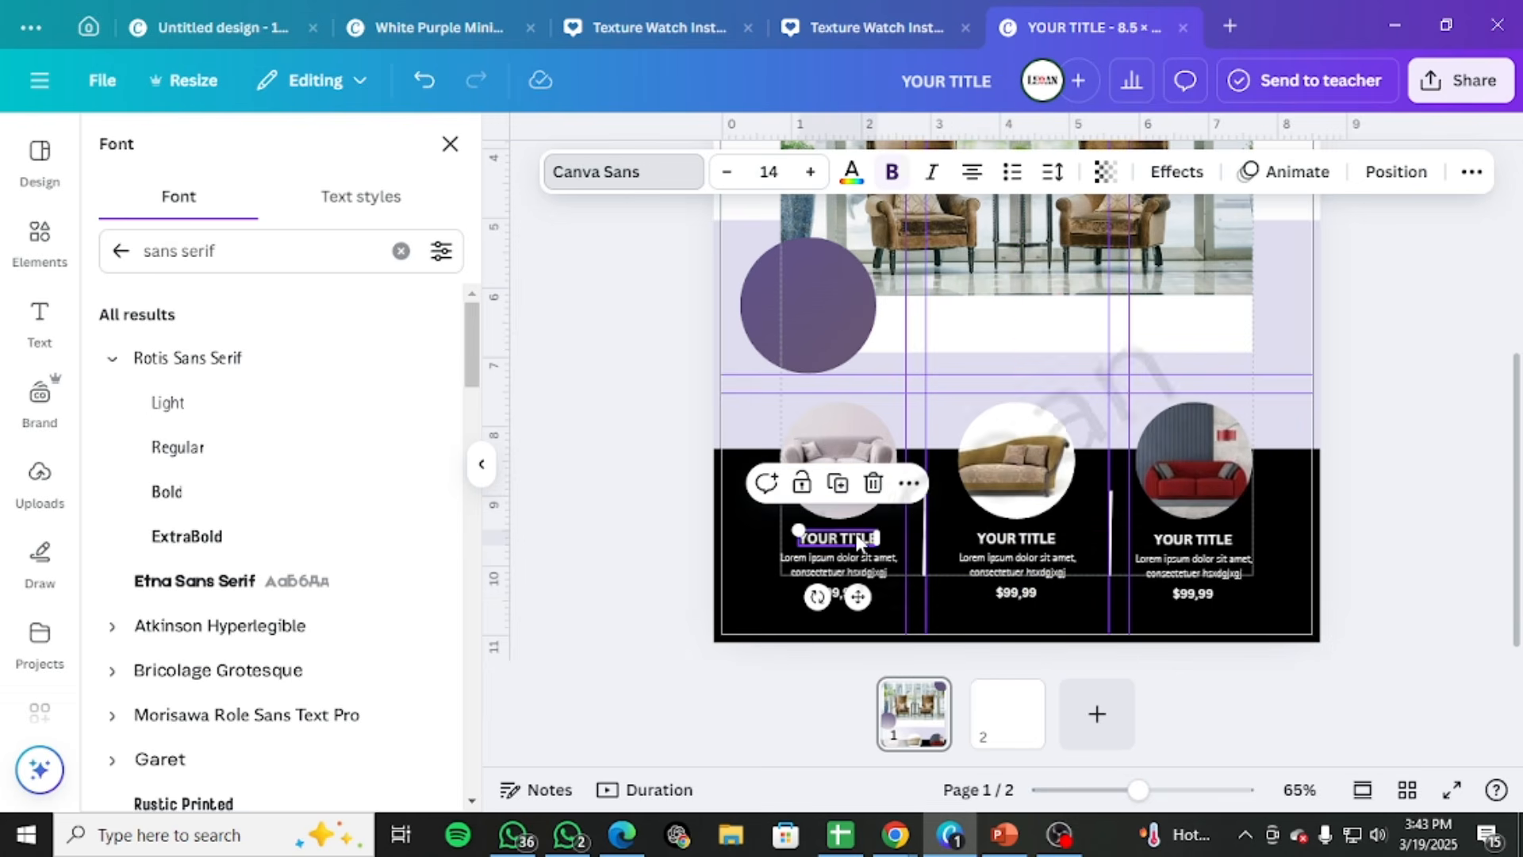
left_click(968, 537)
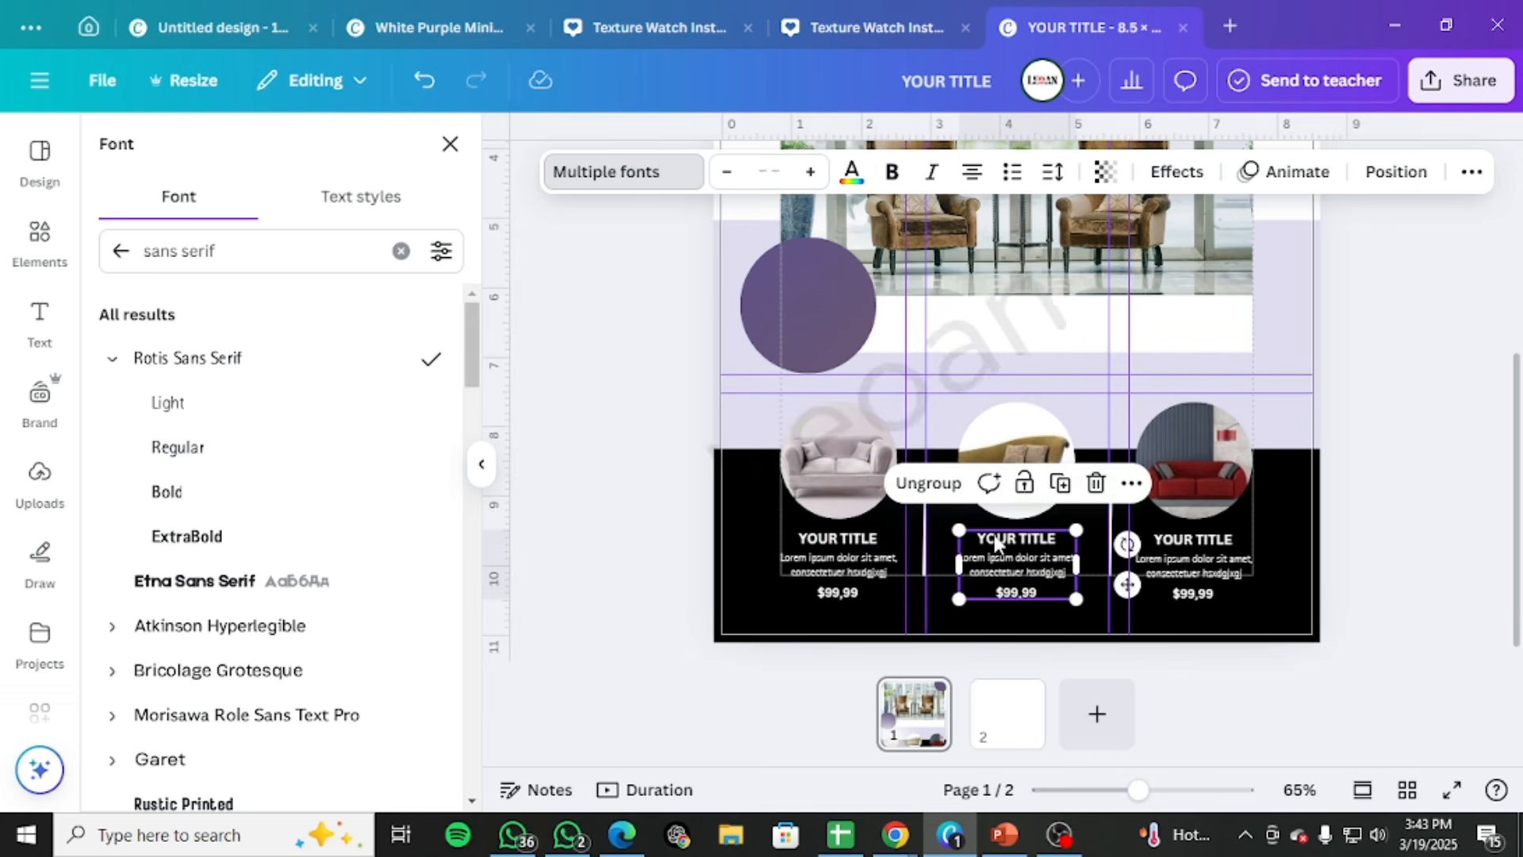
double_click(996, 537)
double_click(1215, 545)
left_click(1214, 545)
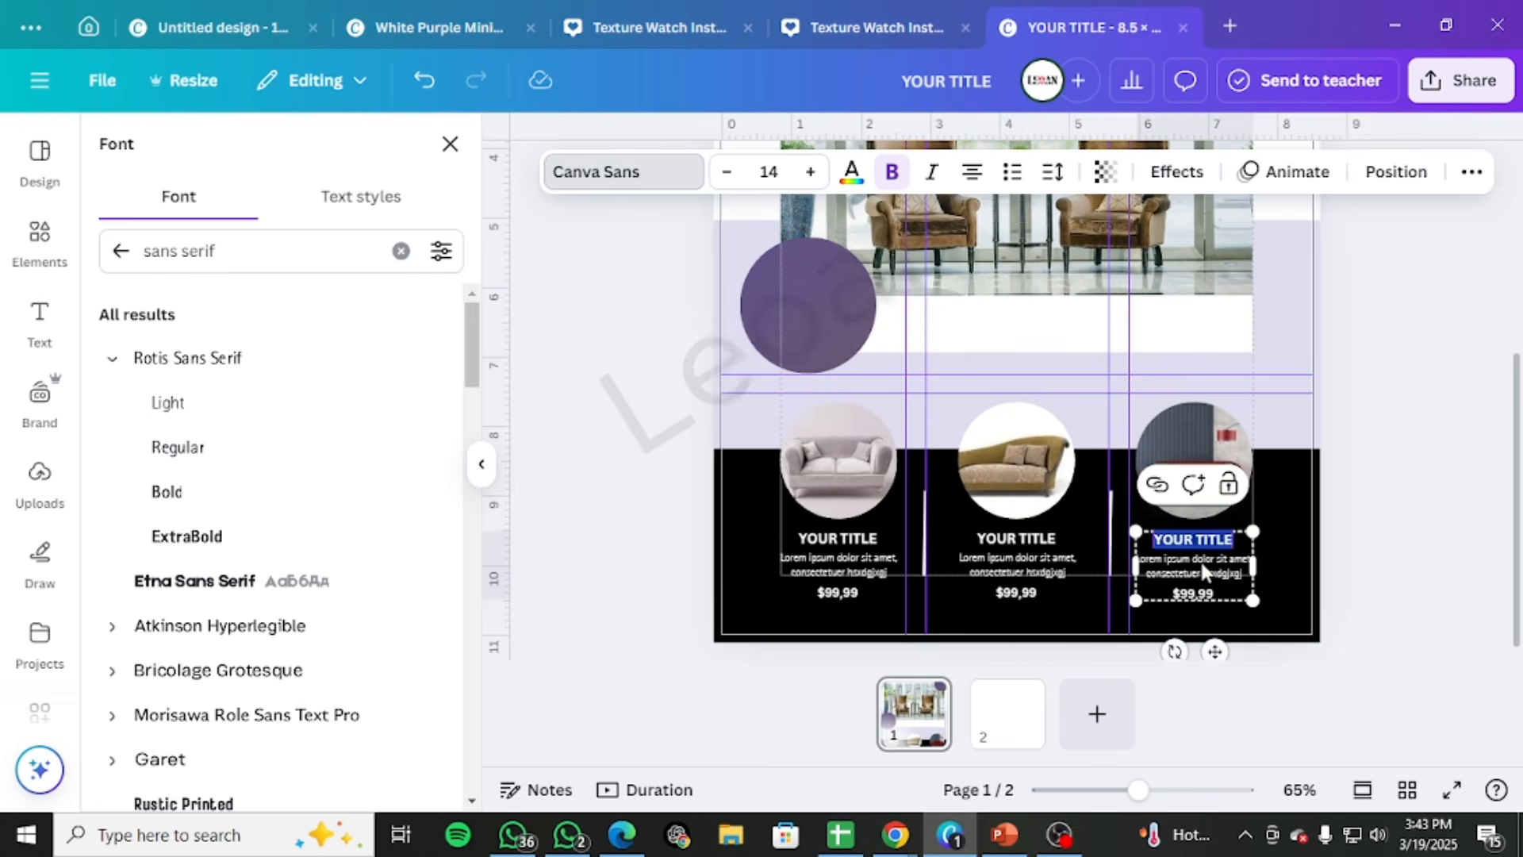
left_click(1205, 566)
left_click(1205, 566)
left_click(1363, 559)
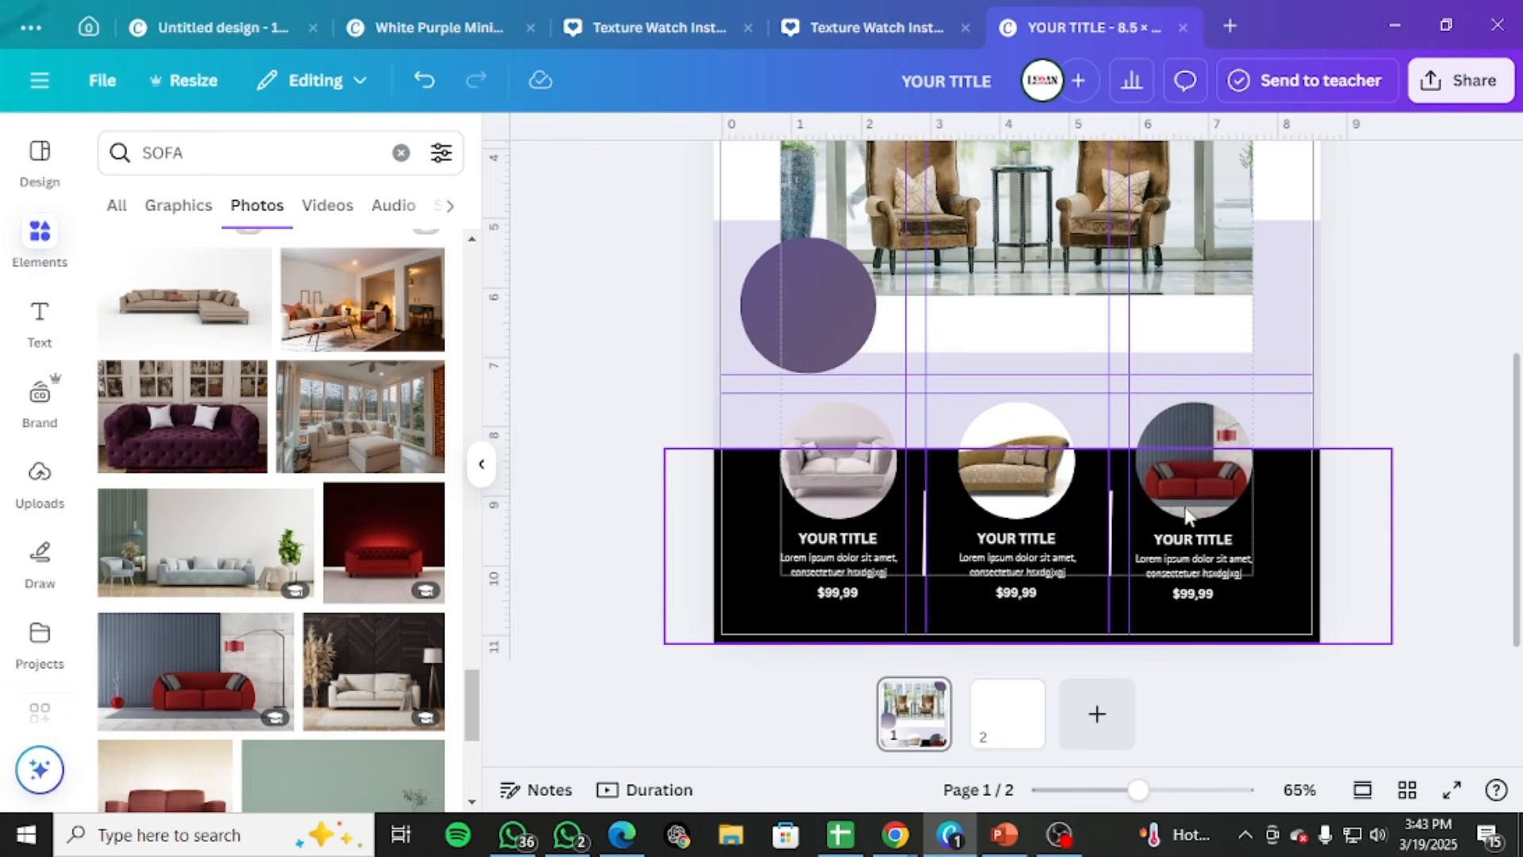
double_click(815, 540)
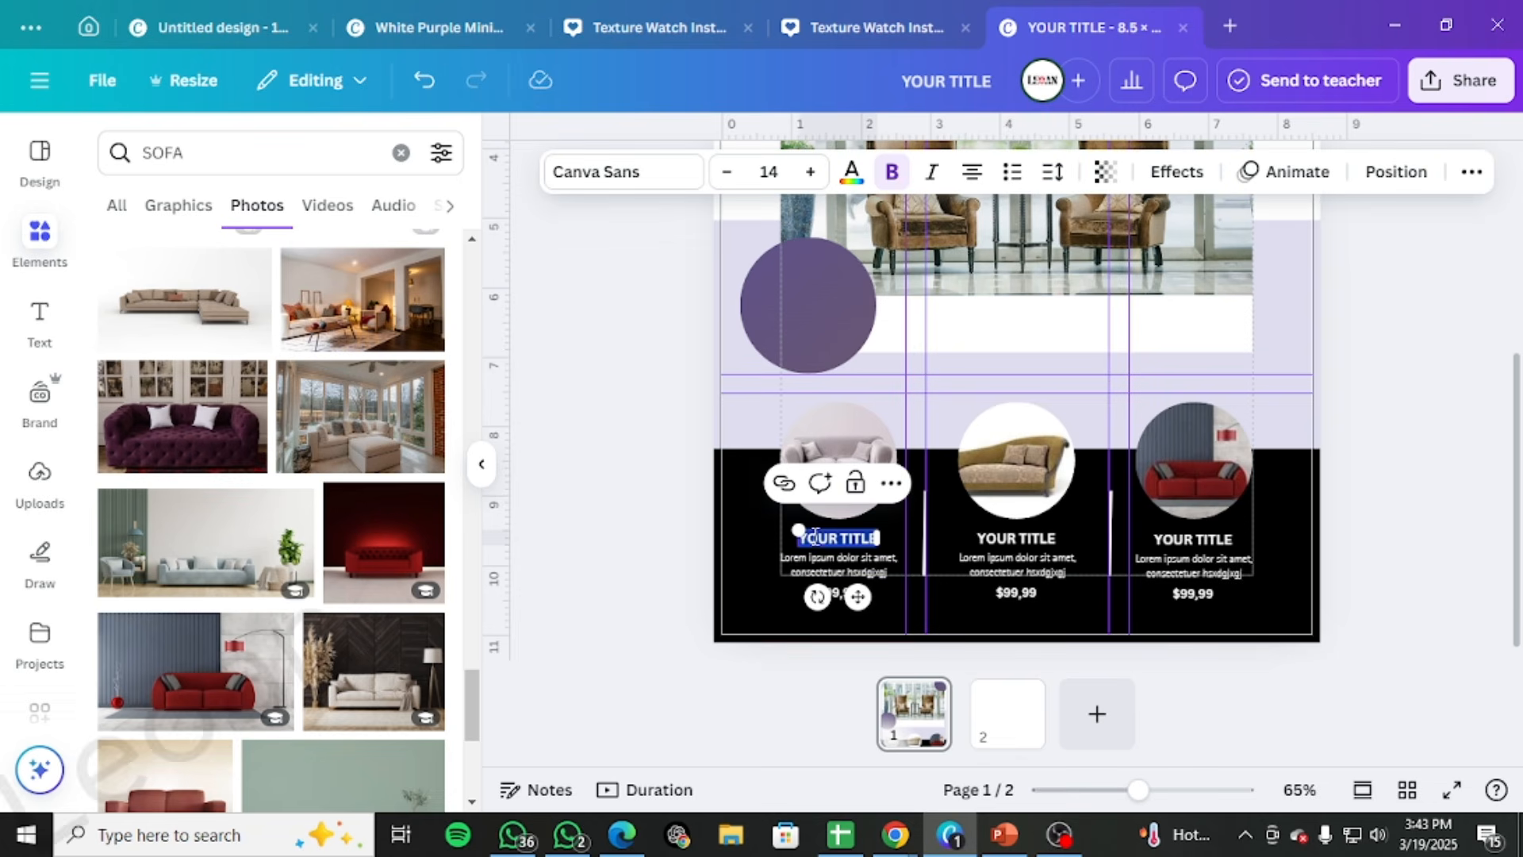
left_click(1432, 433)
scroll(1380, 505, "up", 5)
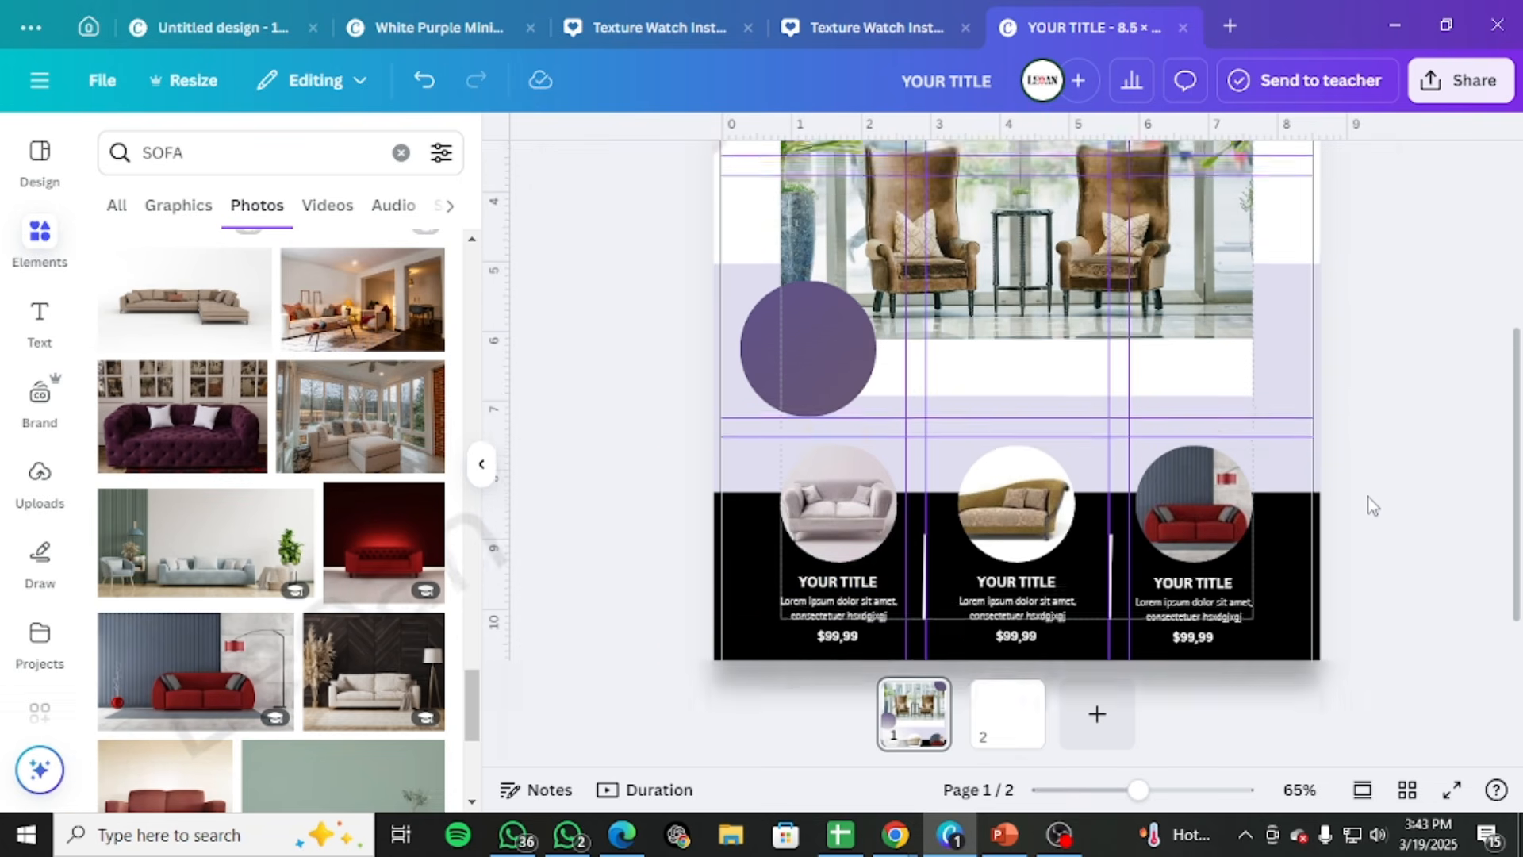
scroll(1370, 504, "down", 3)
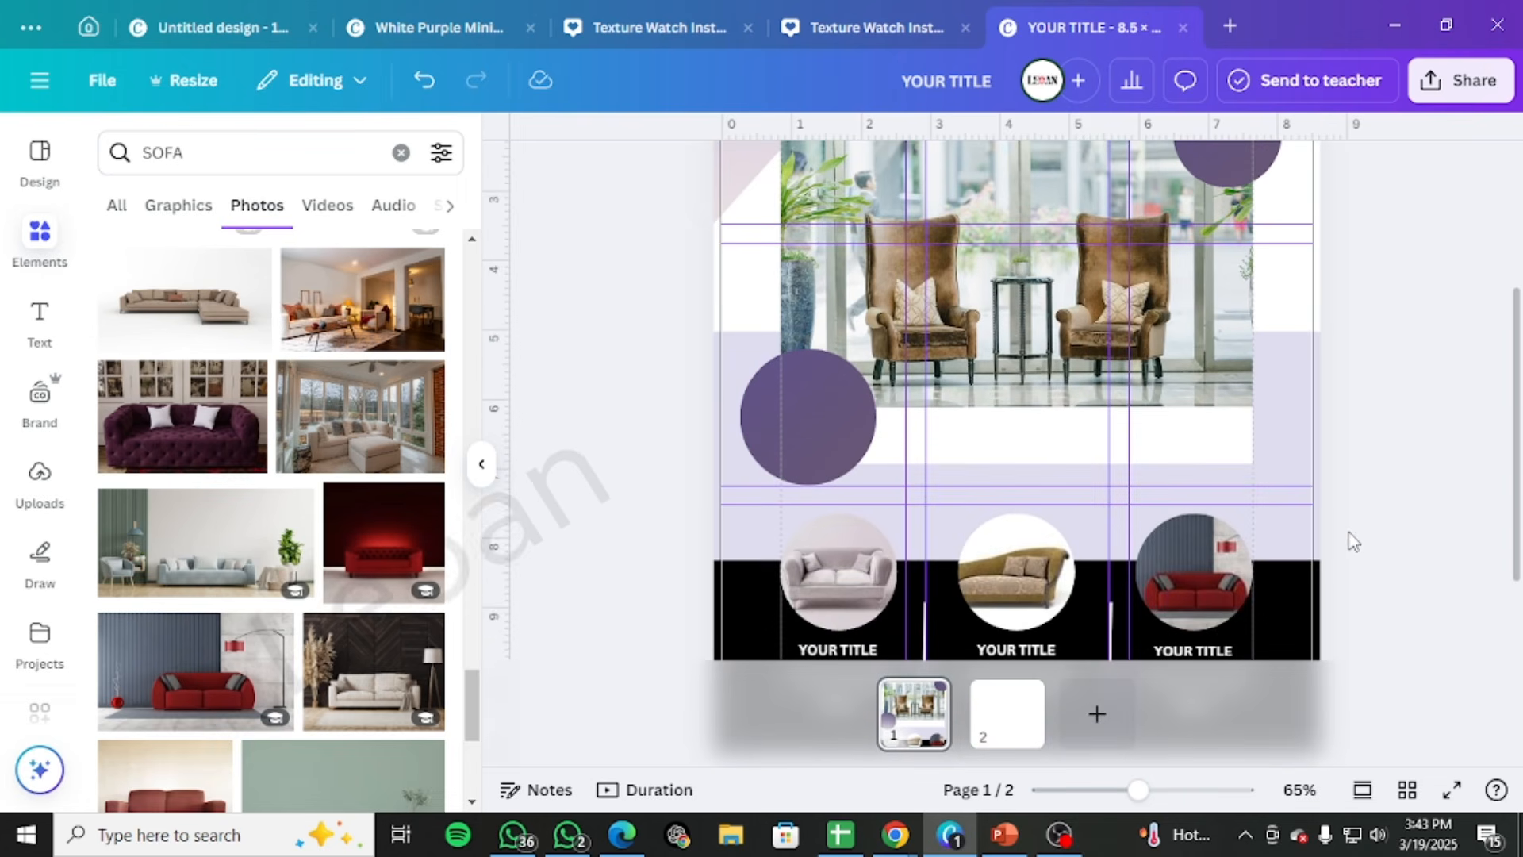
scroll(1380, 532, "down", 2)
scroll(1398, 540, "up", 3)
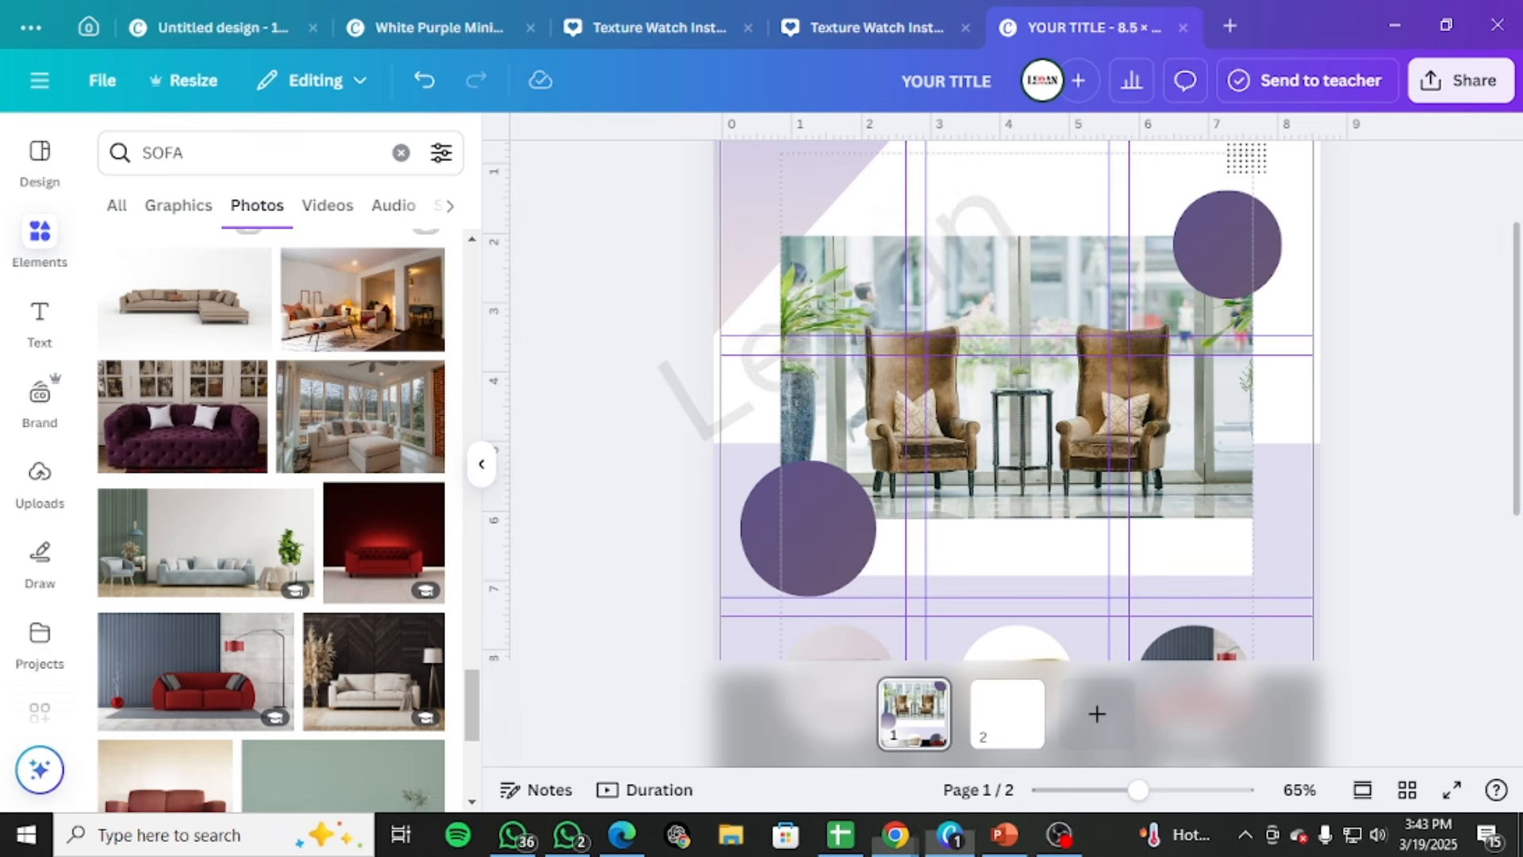
Switch to Chrome for the Lorem Ipsum sentence, paste it onto the page, narrow its box and place it in the white strip below the armchairs
left_click(896, 835)
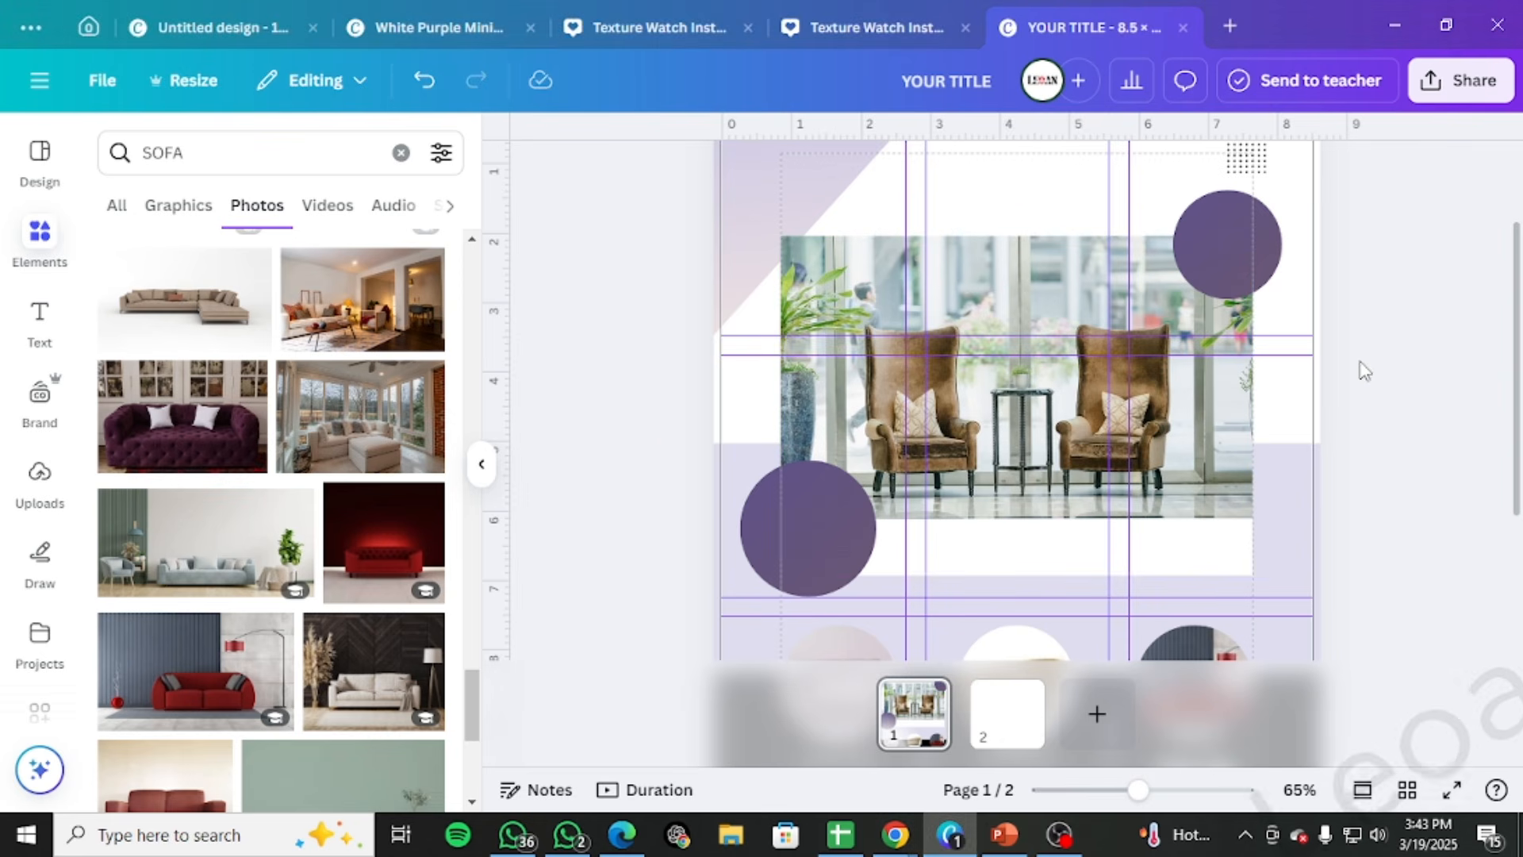
type("is simply dummy text of the printing and typesetting industry. Lorem Ipsum has been the industry's standard dummy text ever since the 1500s,")
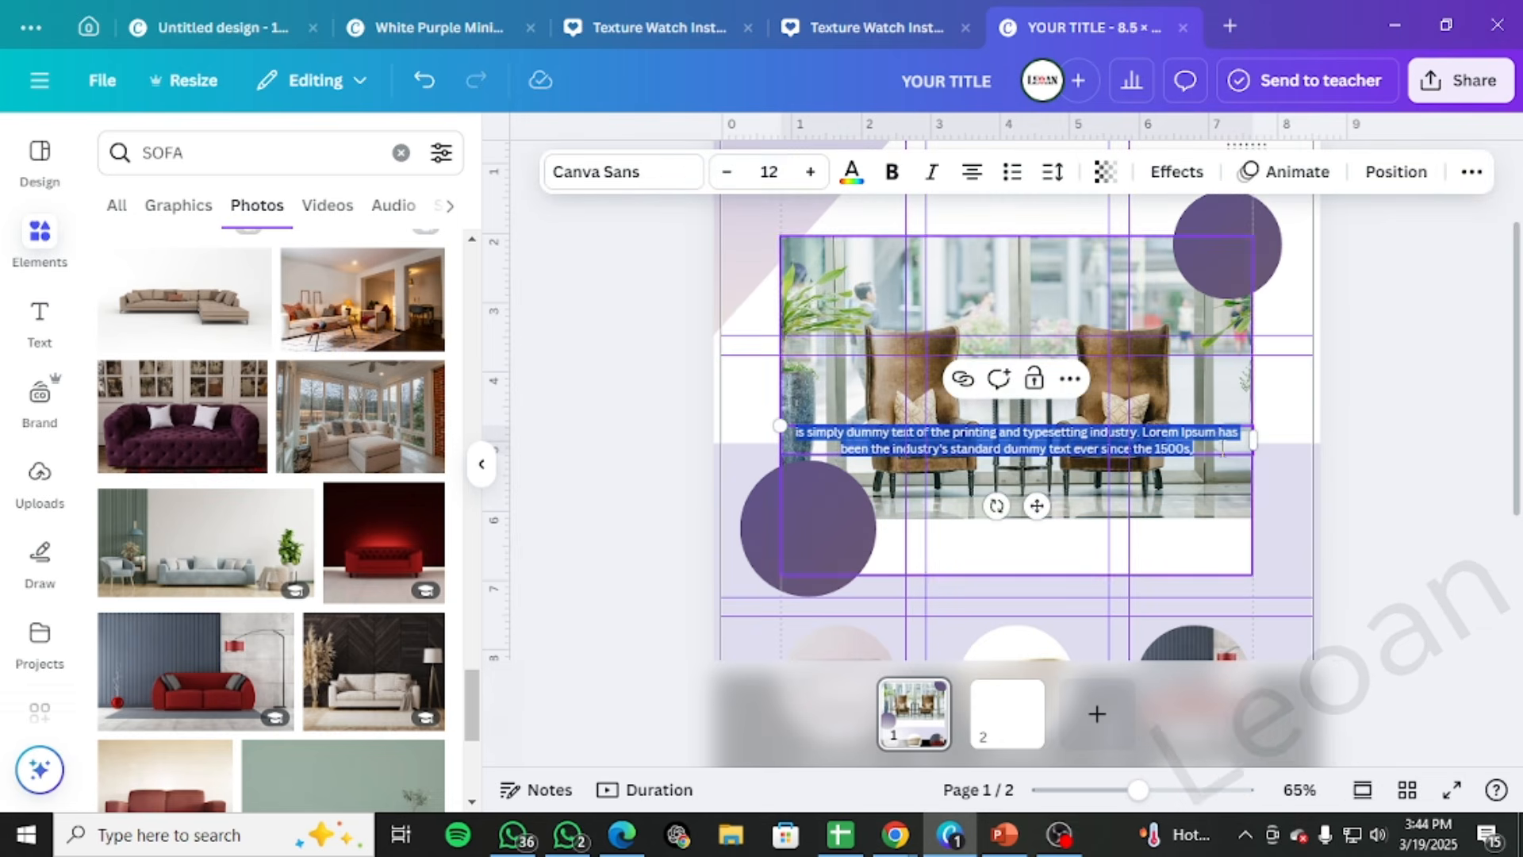
left_click_drag(1249, 438, 1136, 448)
left_click_drag(979, 522, 1099, 617)
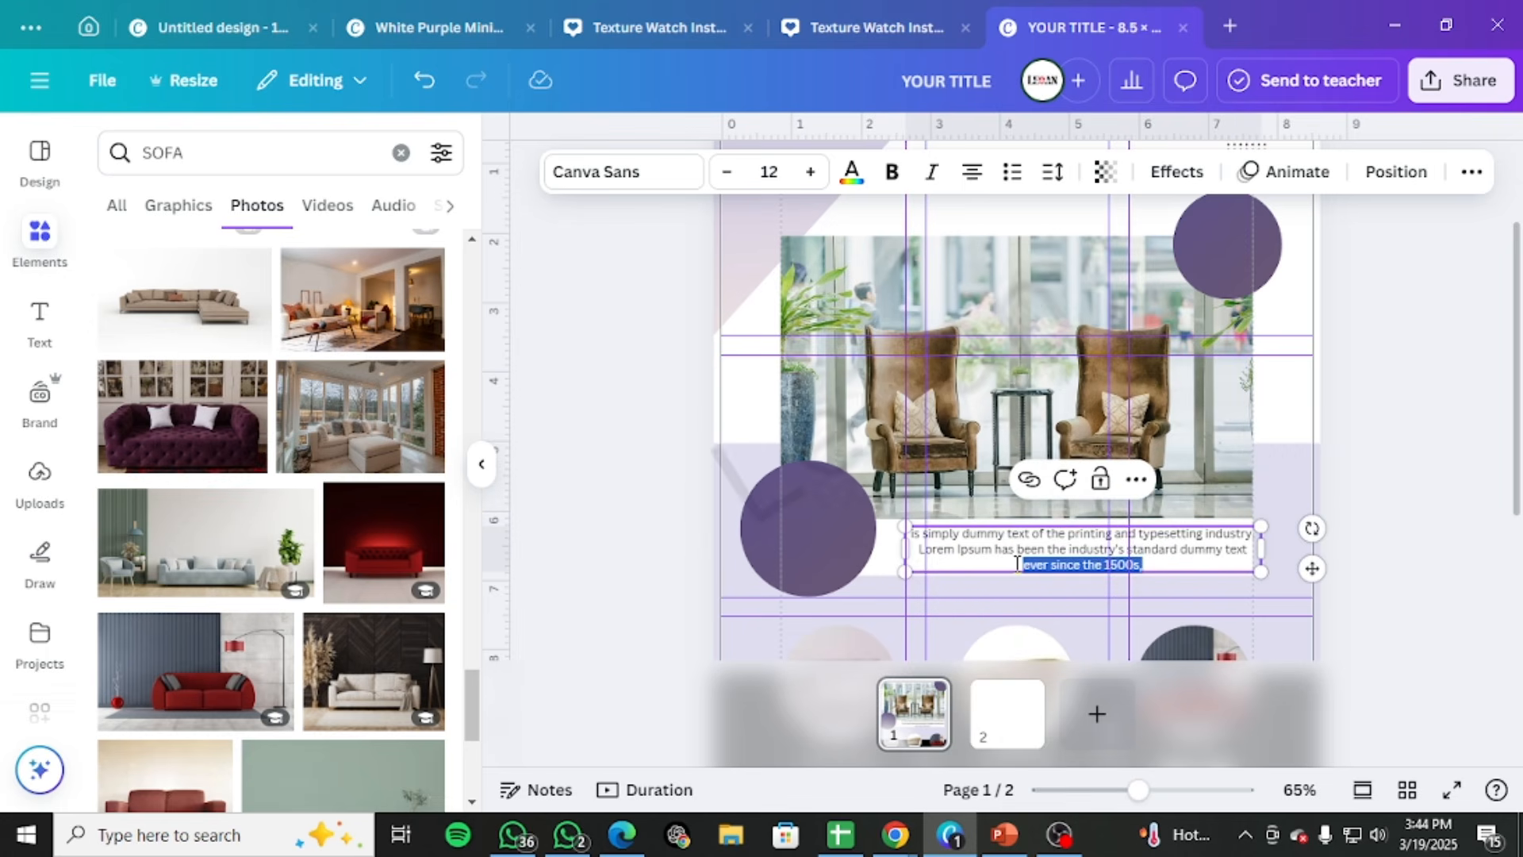
Delete "ever since the 1500s," from the pasted text, then reposition it and scale it down within the white strip
key("BackSpace")
left_click(1475, 475)
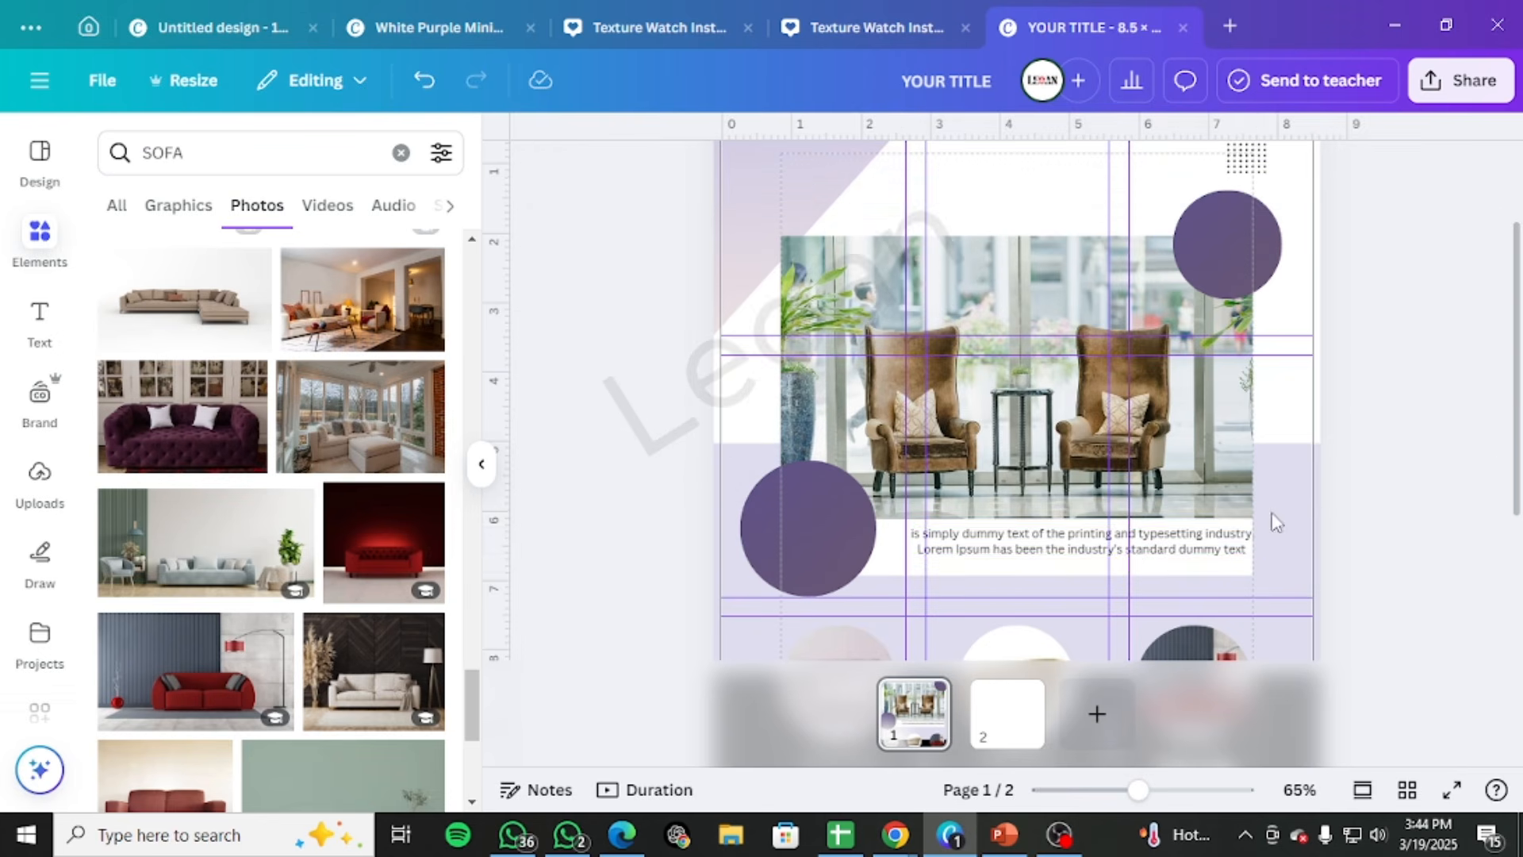
left_click_drag(1173, 551, 1169, 544)
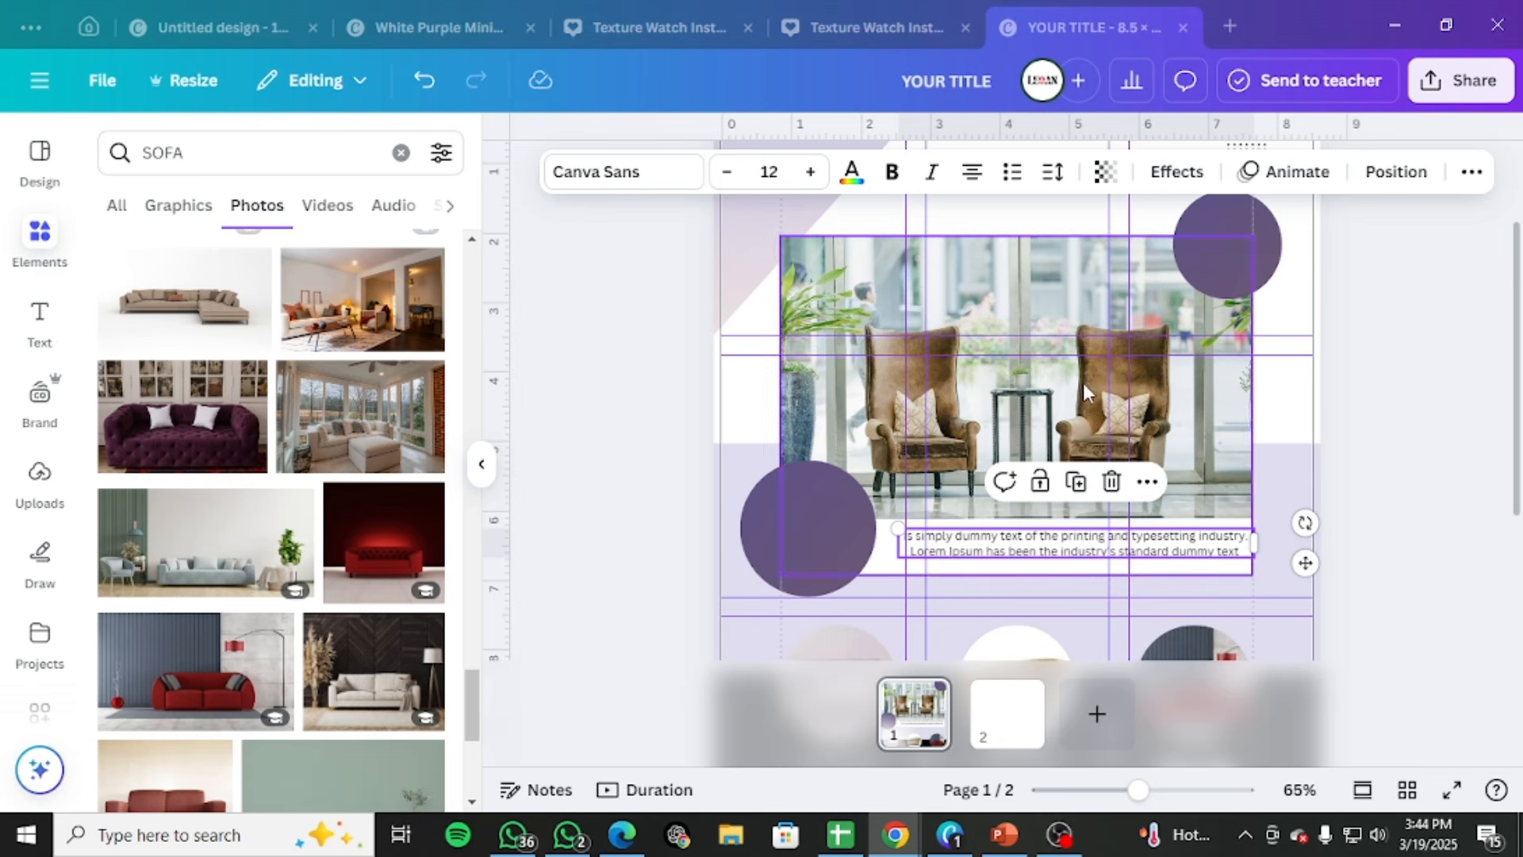
left_click_drag(897, 529, 1038, 537)
left_click(1425, 458)
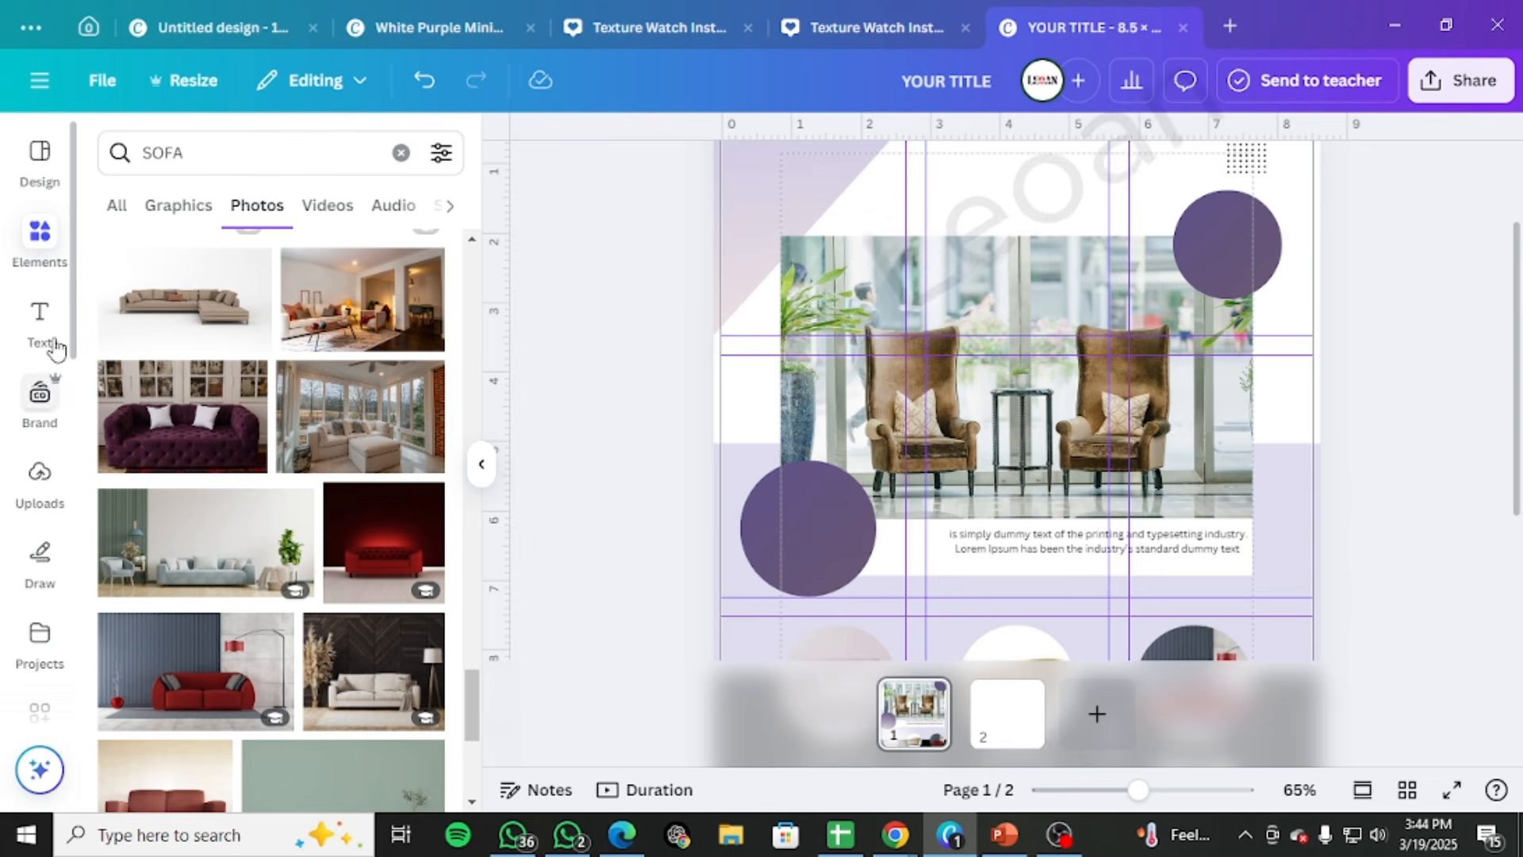
Clear the SOFA search in the elements library
left_click(399, 152)
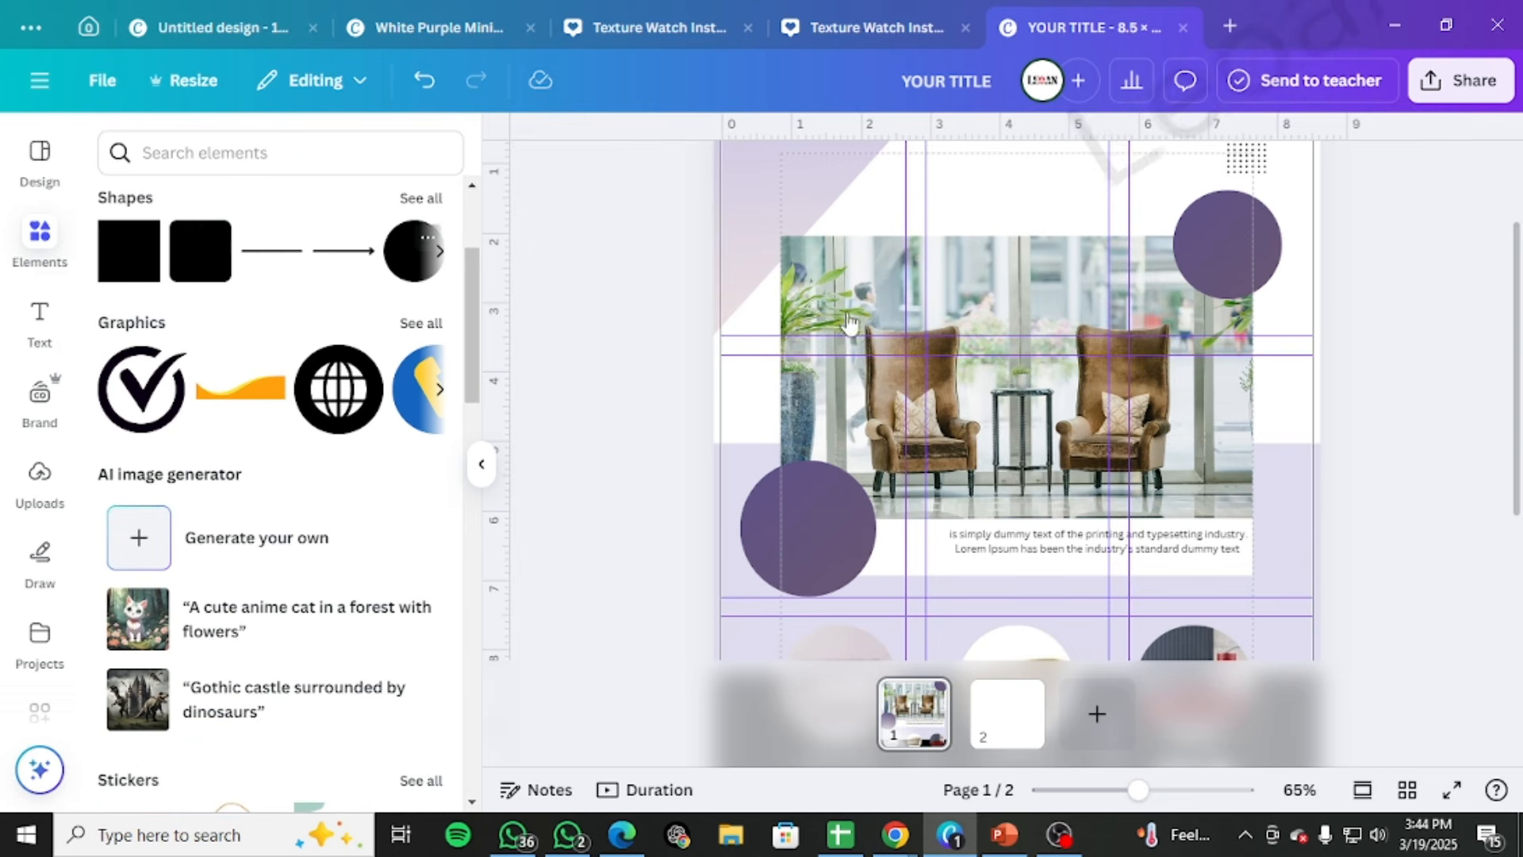
key("c")
left_click_drag(1010, 466, 1202, 387)
left_click_drag(1129, 326, 1235, 418)
left_click(1059, 834)
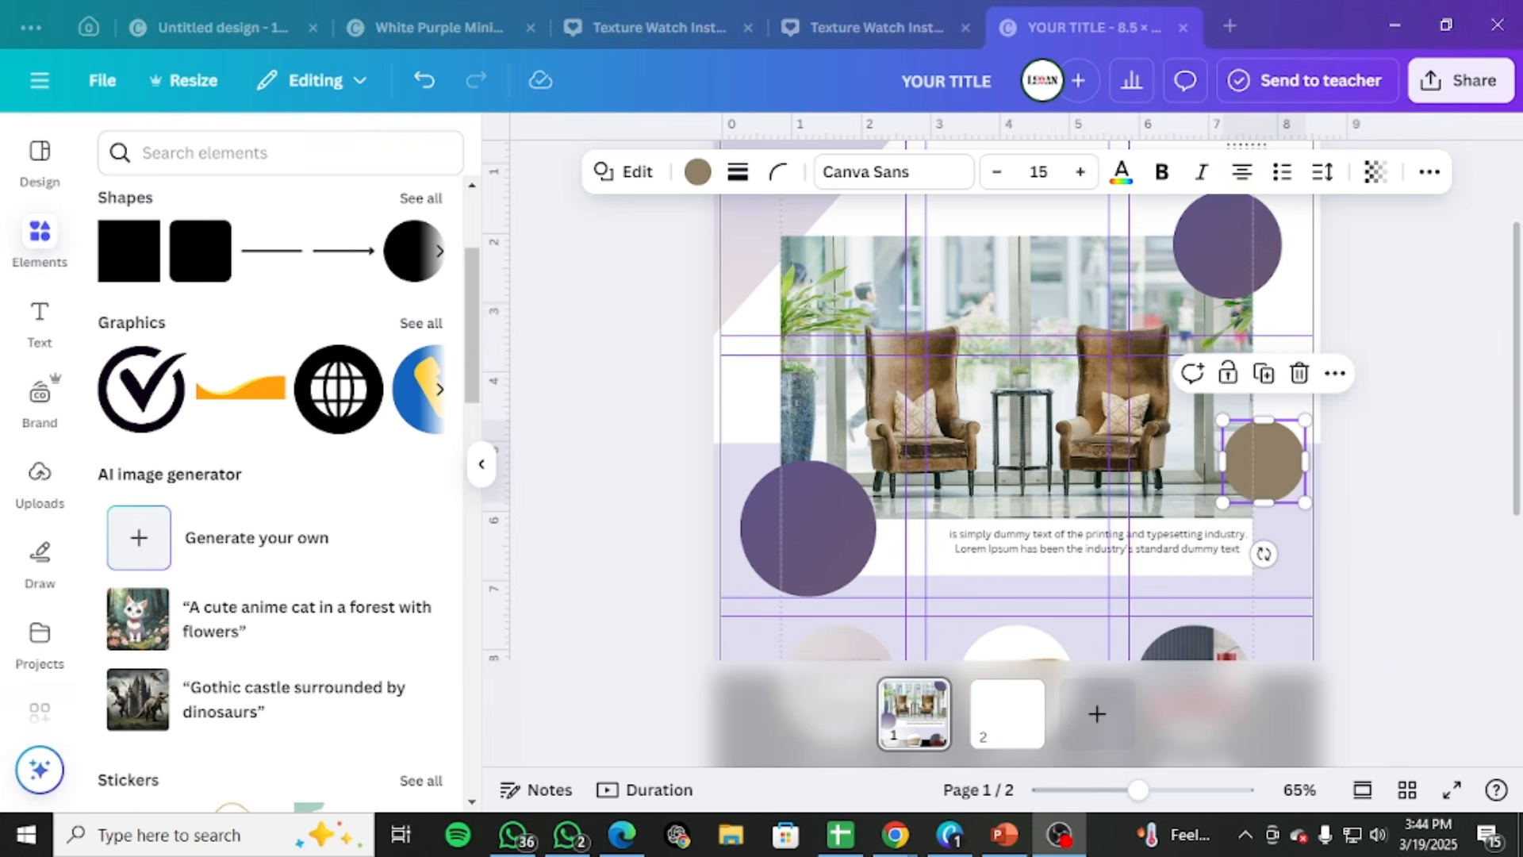
left_click_drag(1301, 465, 1256, 426)
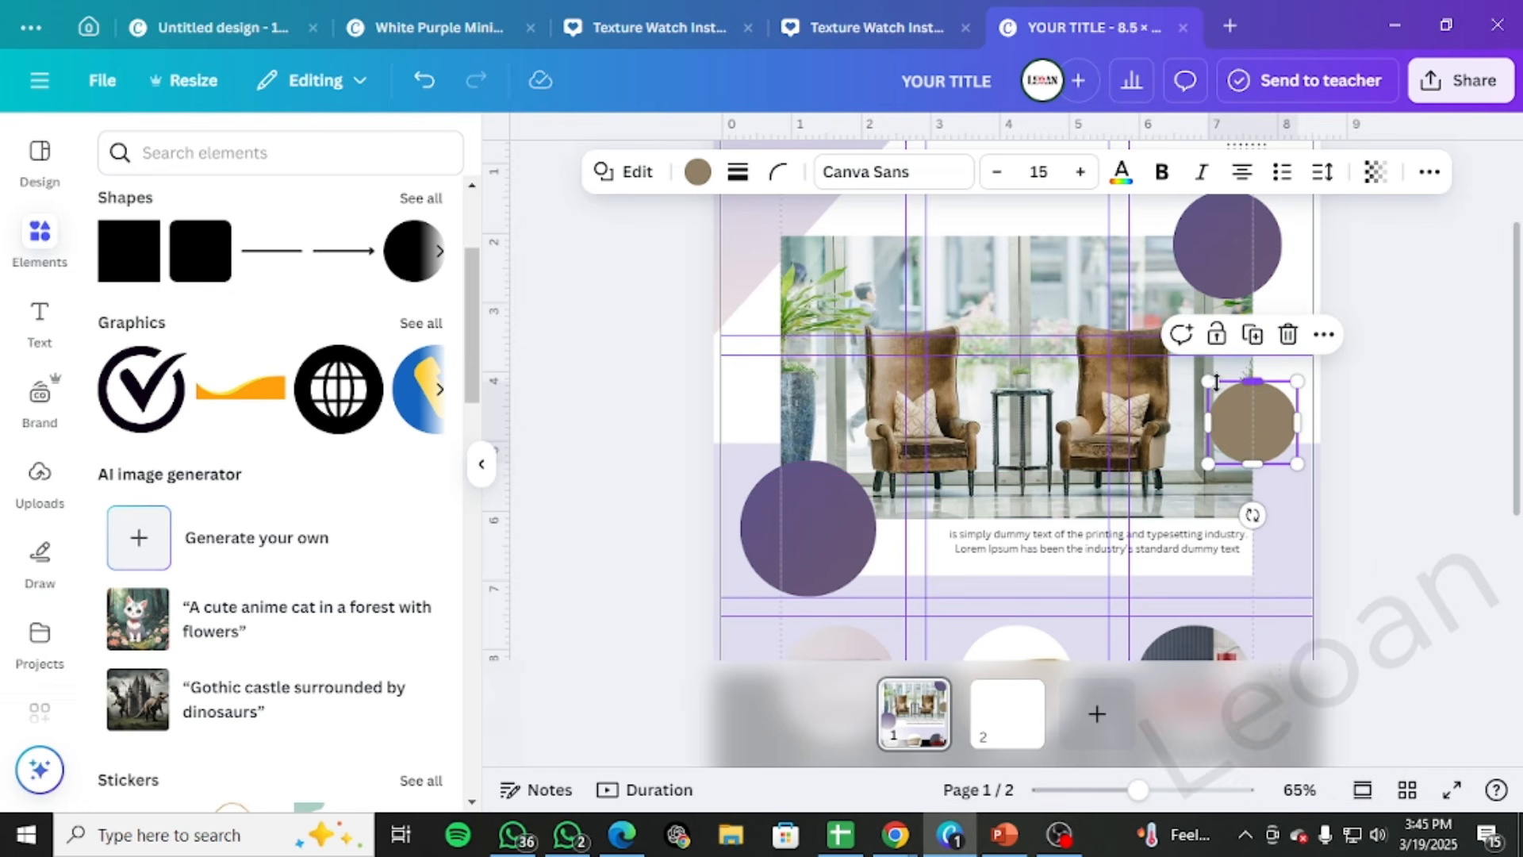
left_click(1287, 334)
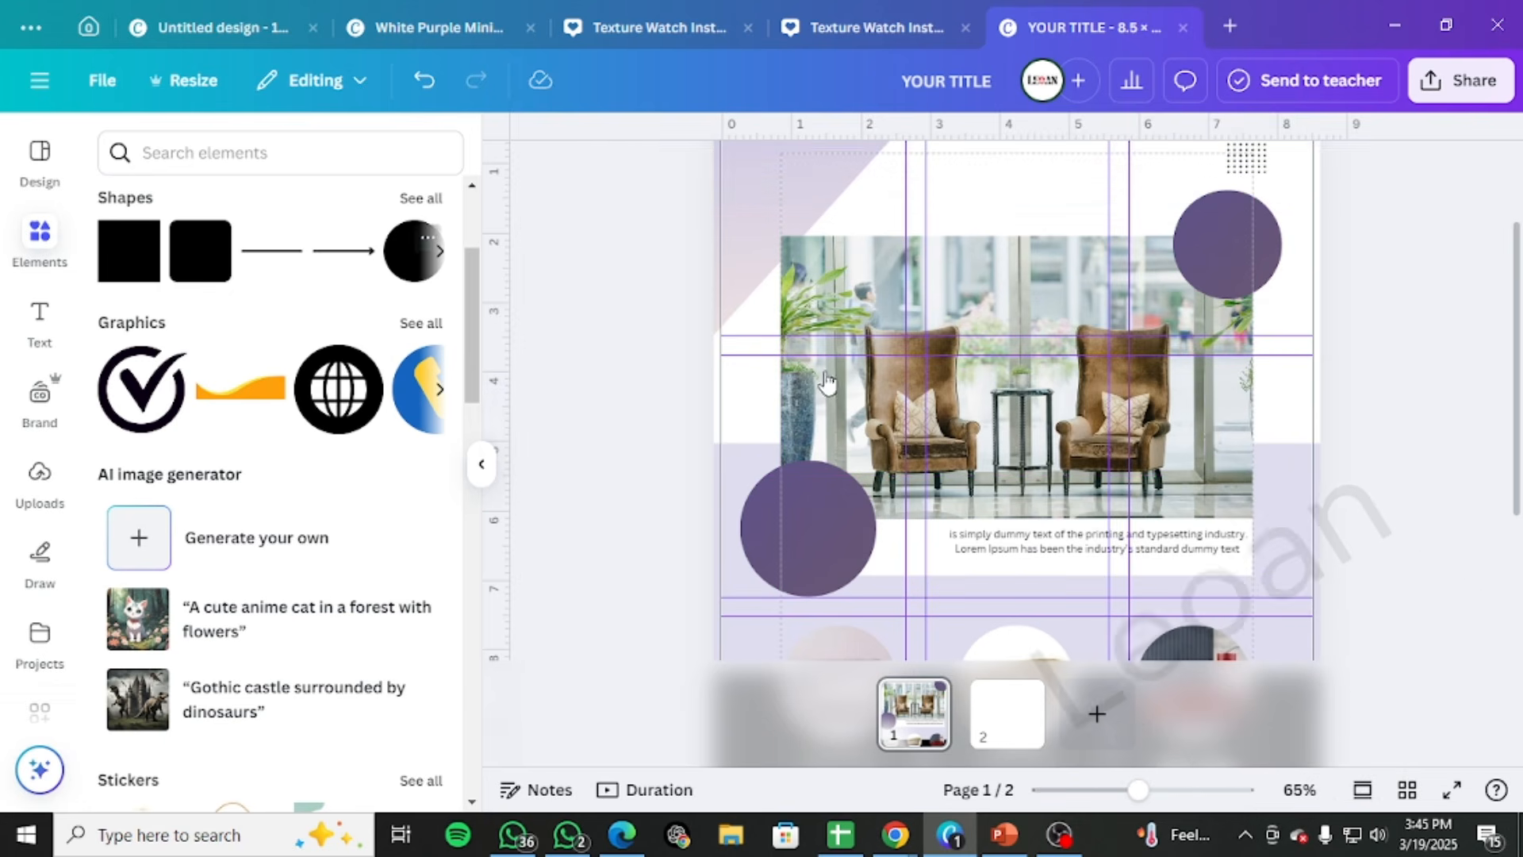
Add a circle shape over the armchair photo's right edge, below the purple circle, and fill it black
left_click(429, 262)
left_click_drag(1106, 564, 1029, 476)
left_click_drag(976, 452, 1233, 434)
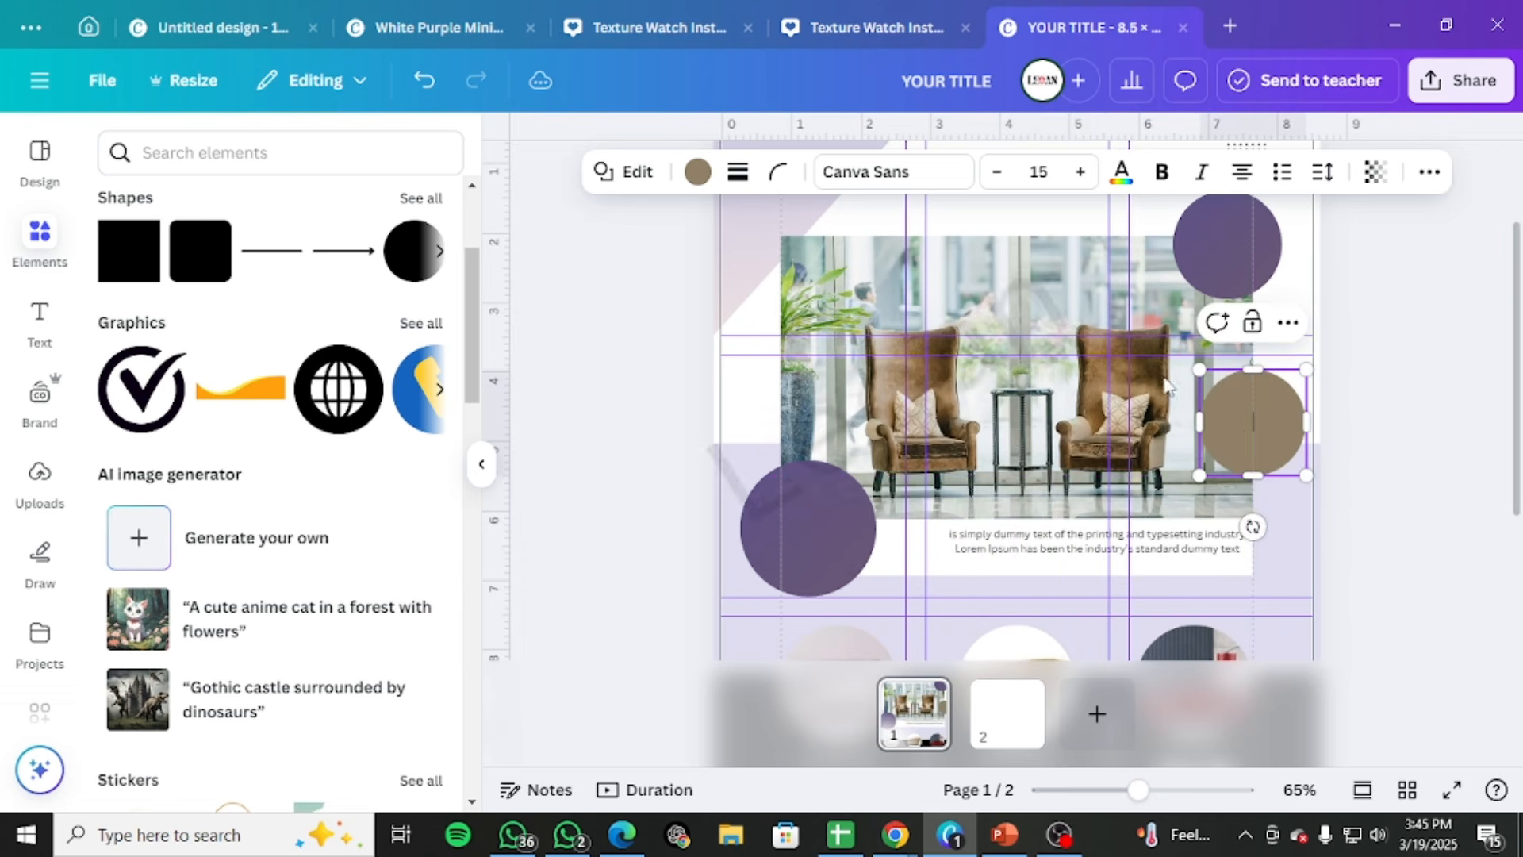
left_click(697, 171)
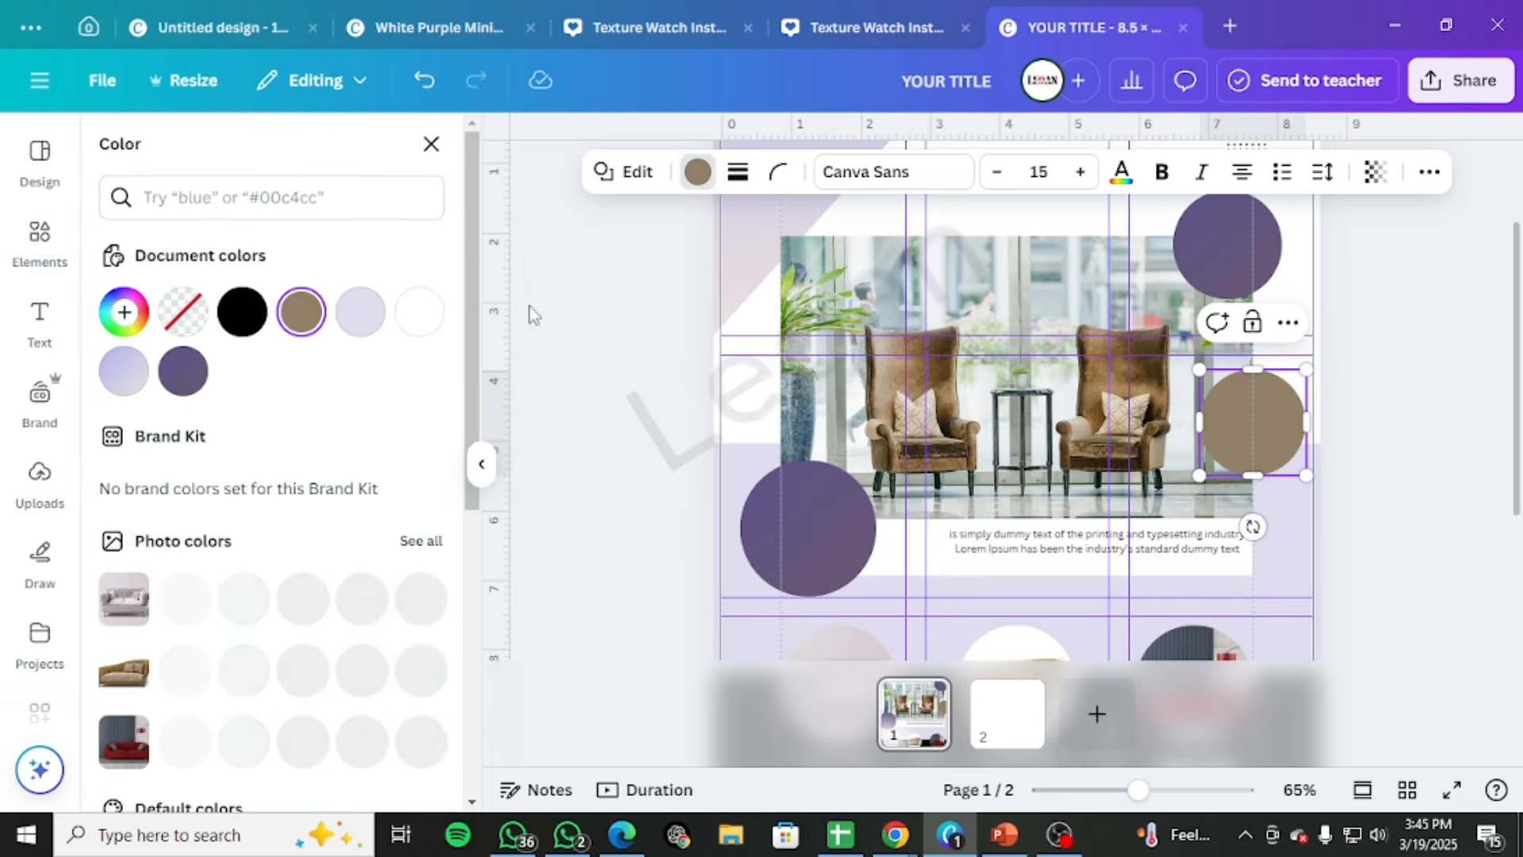
left_click(242, 311)
Scale the black circle down slightly and centre it on the right edge of the armchair photo
left_click_drag(1282, 415, 1245, 409)
left_click_drag(1247, 410, 1247, 410)
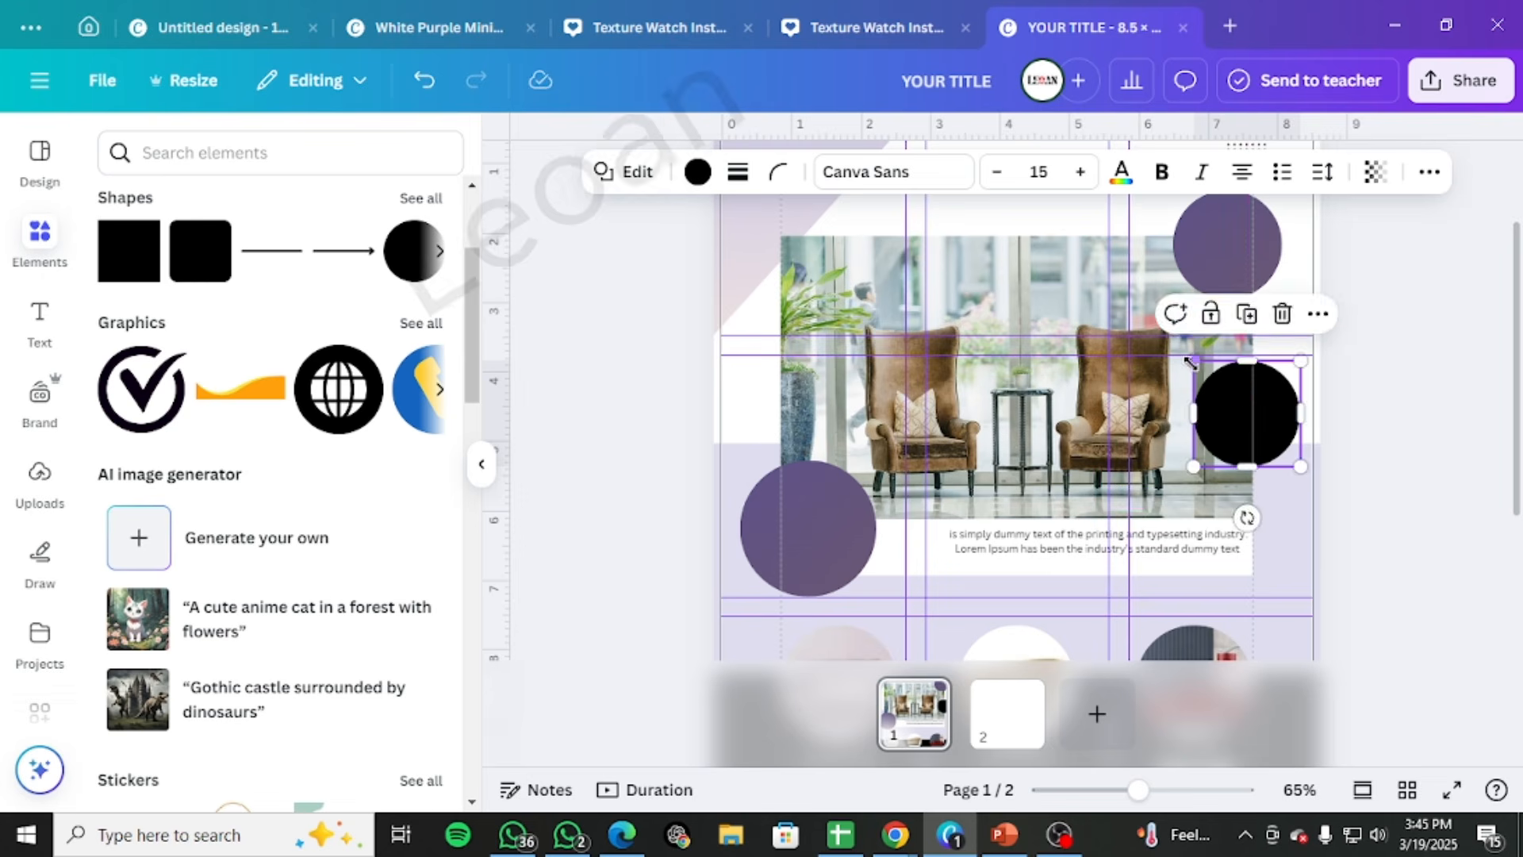
left_click_drag(1193, 360, 1310, 426)
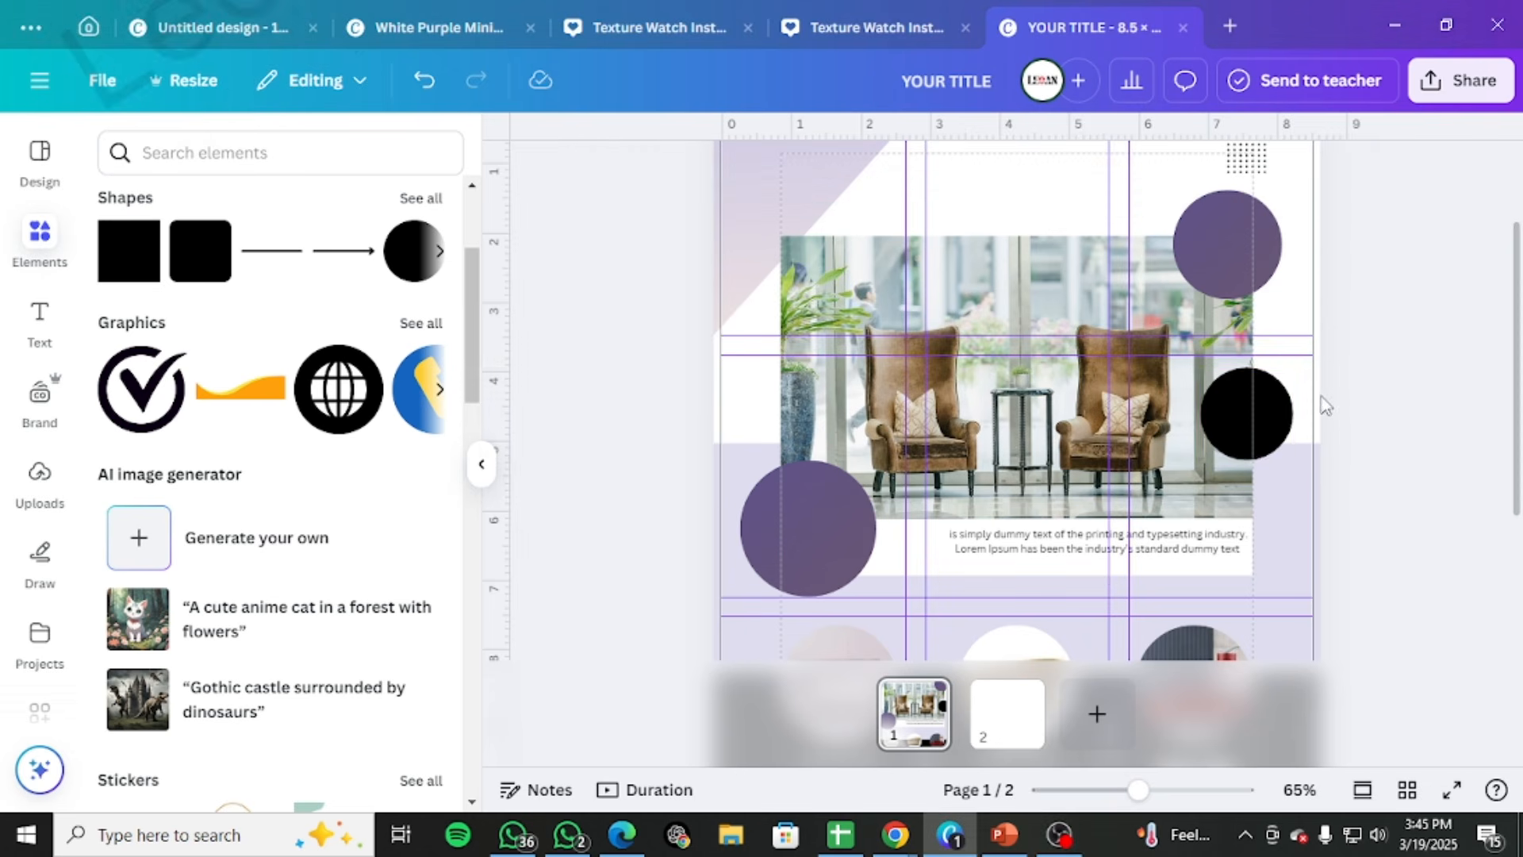
left_click_drag(1270, 396, 1273, 418)
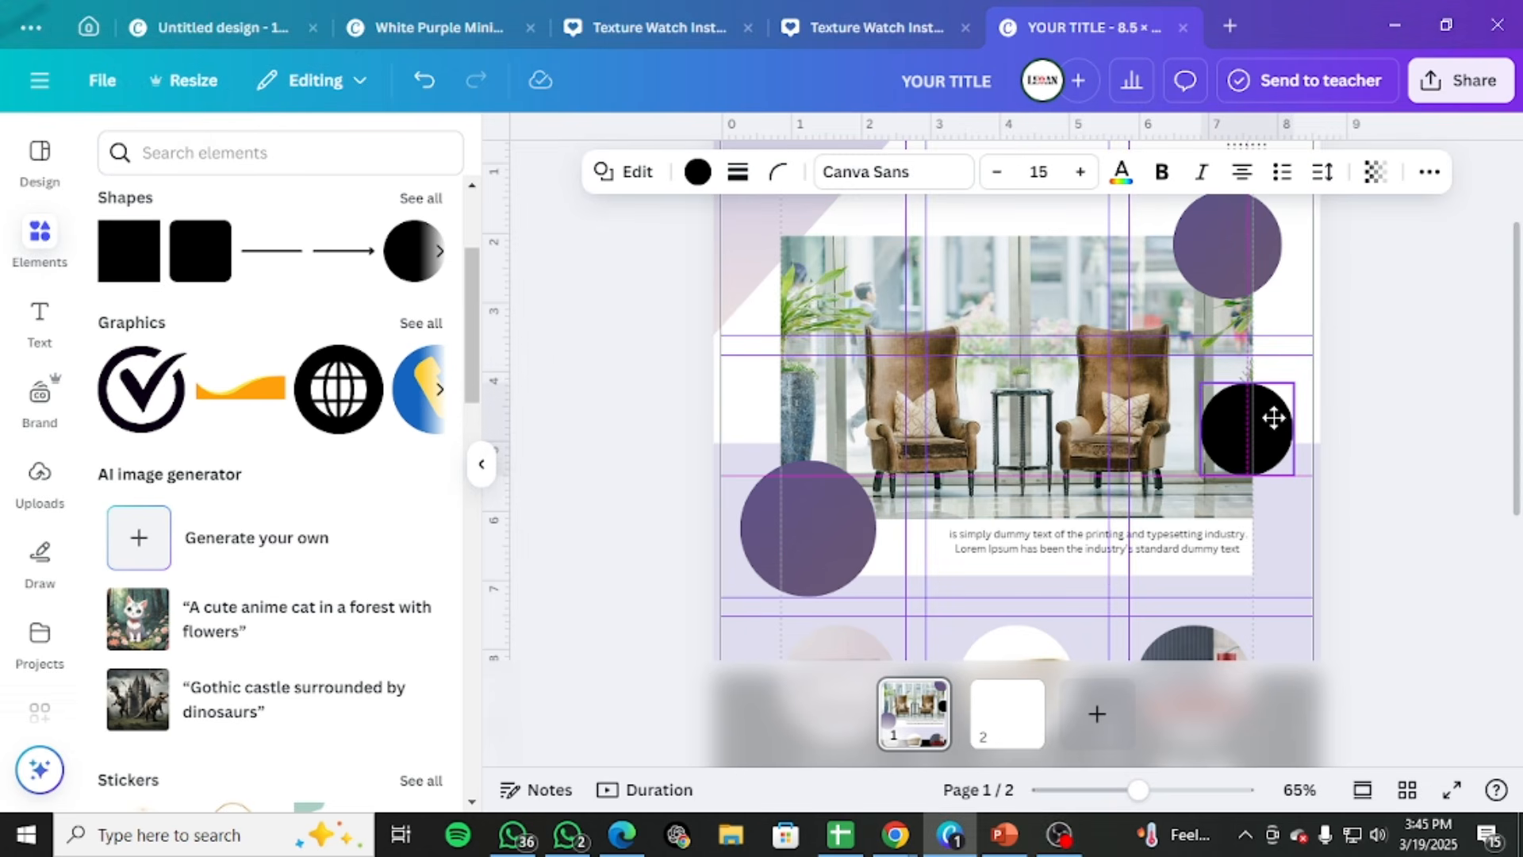
left_click(1365, 332)
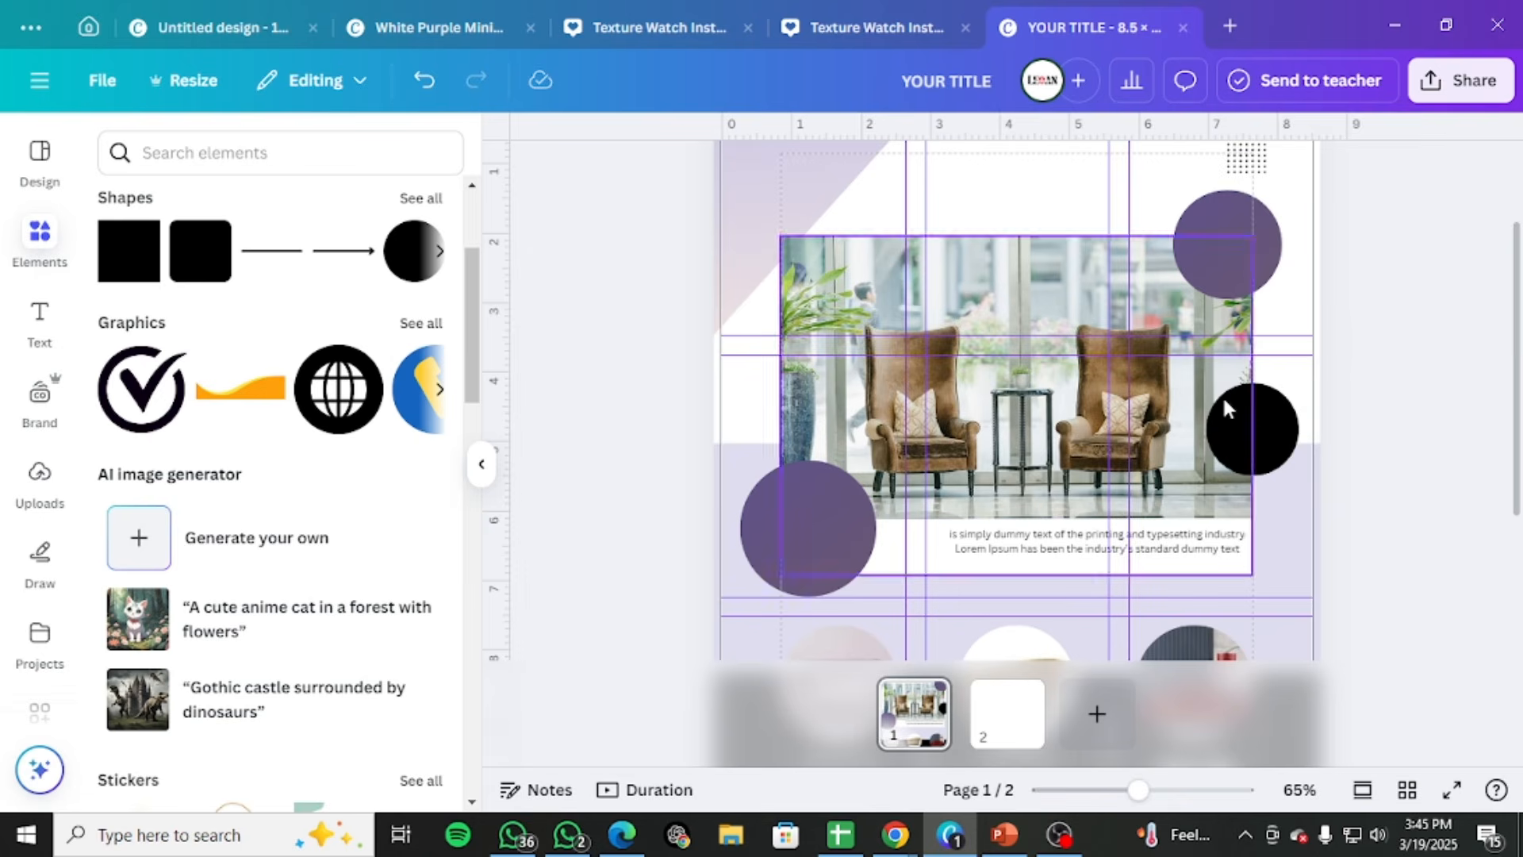
Duplicate the second sofa's title, description and price group and place the copy in the lower purple circle
scroll(1224, 402, "down", 3)
scroll(1224, 403, "up", 5)
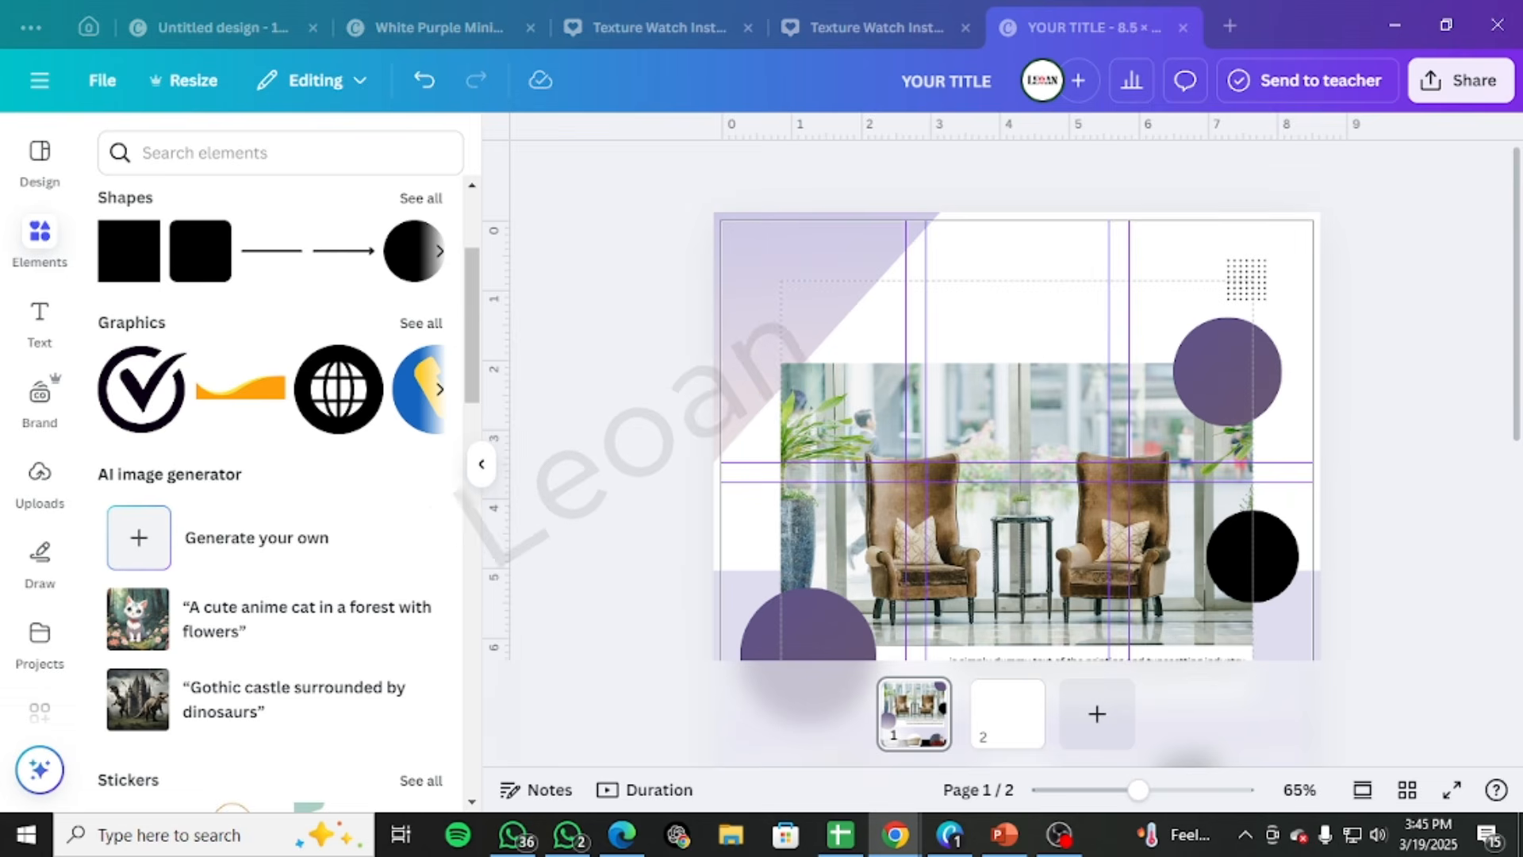
scroll(879, 500, "down", 5)
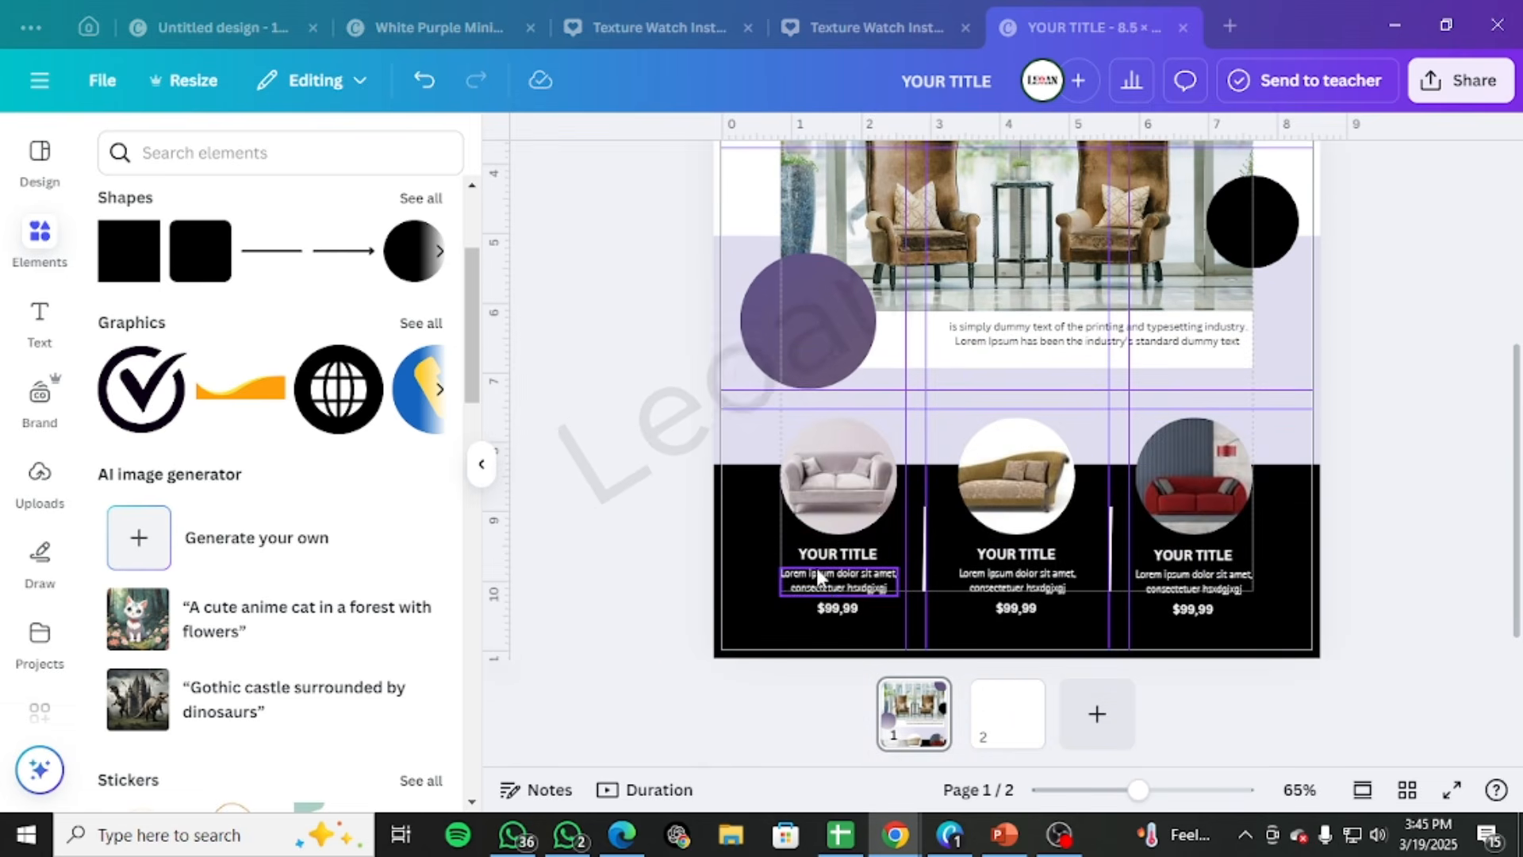
left_click(1017, 555)
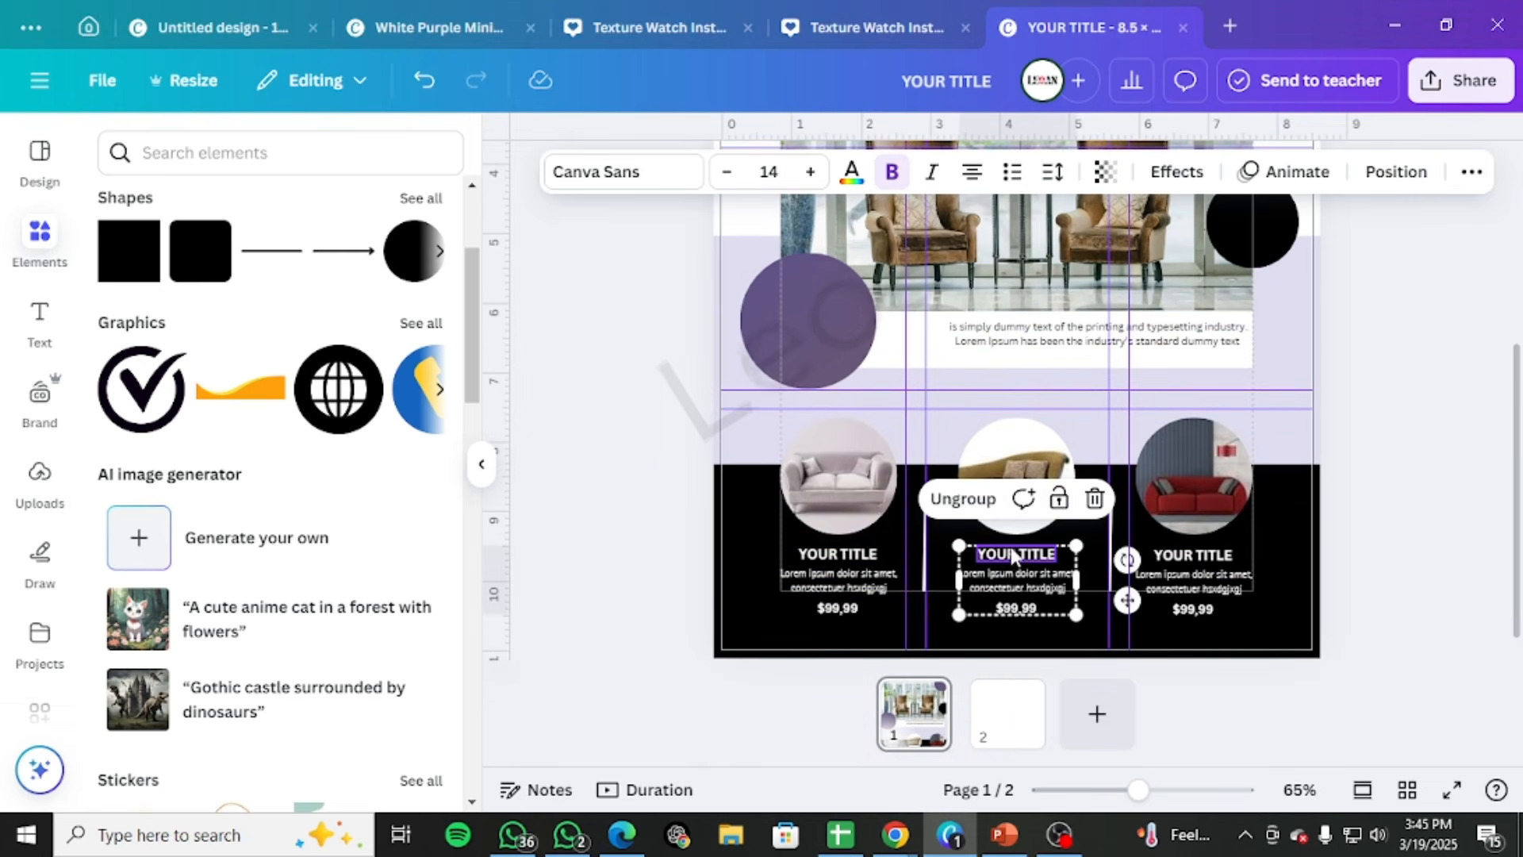
left_click(1073, 614)
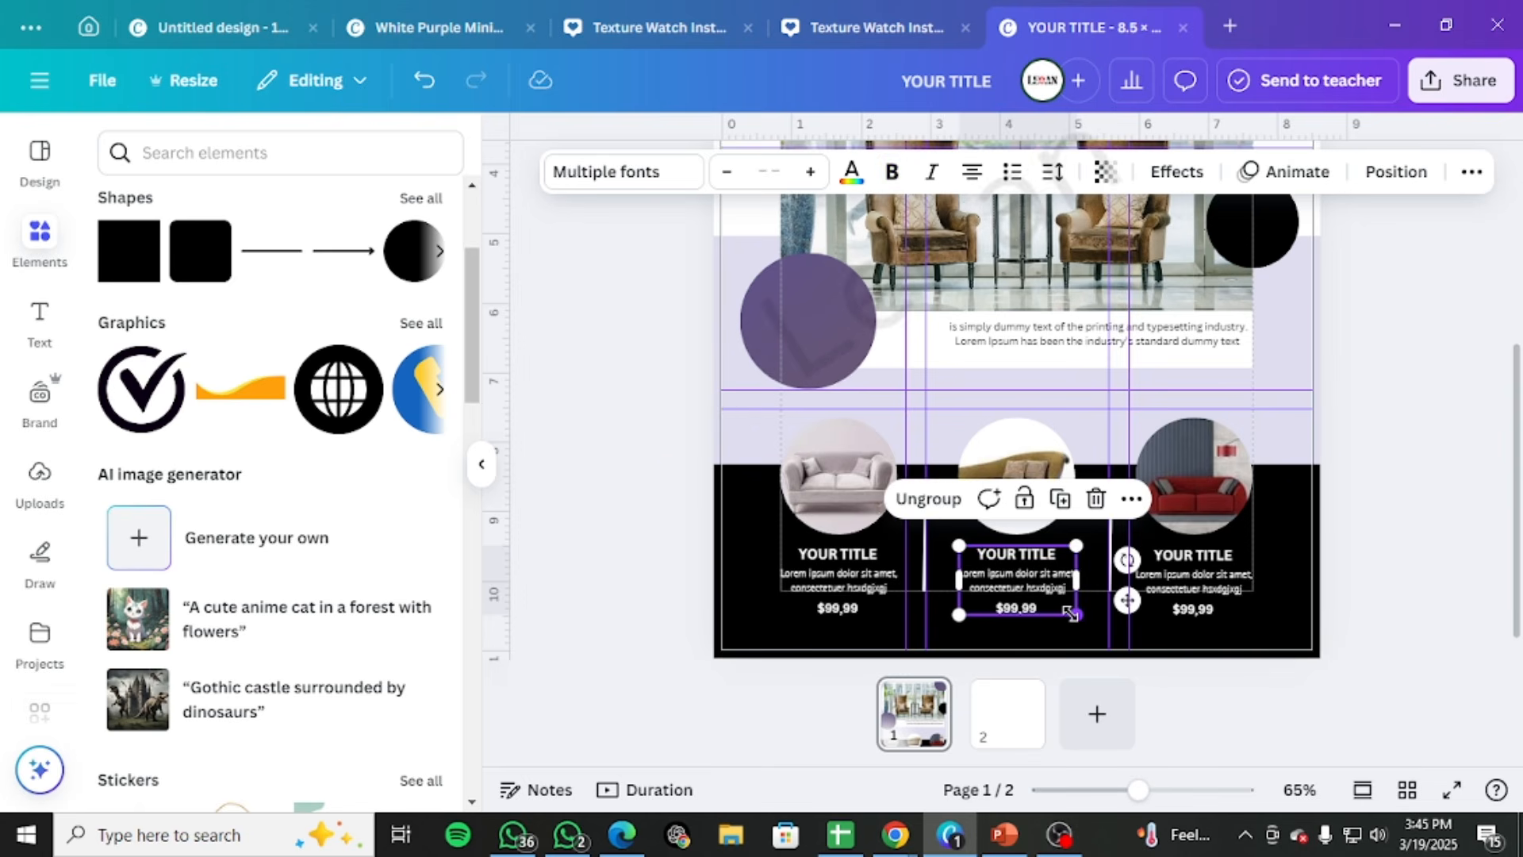
left_click_drag(1024, 587, 835, 343)
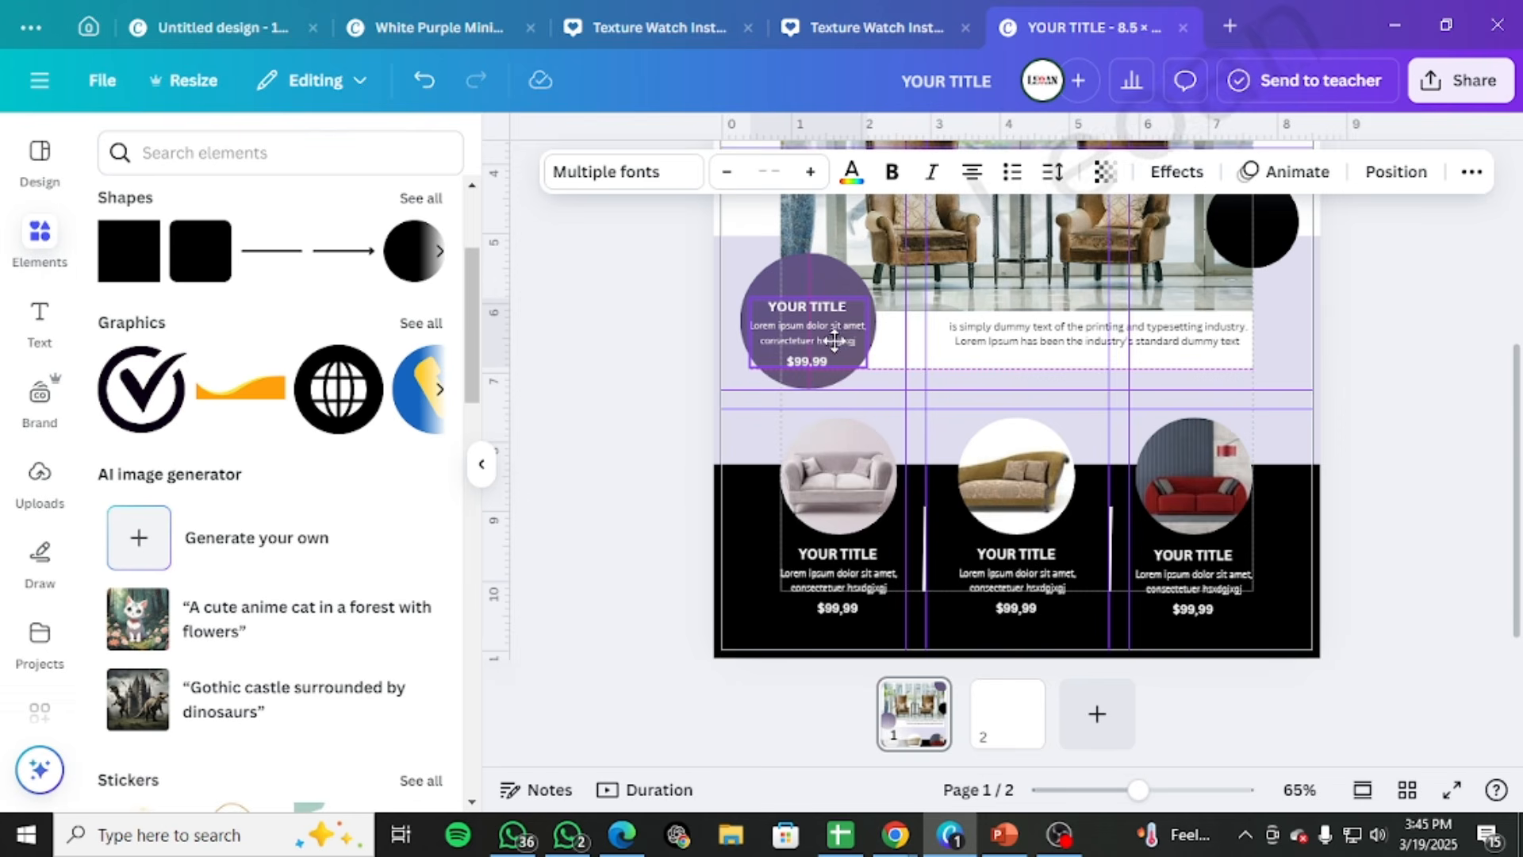
Enlarge the copied text group to nearly the width of the lower purple circle and centre it there
left_click_drag(746, 287, 724, 273)
mouse_move(788, 315)
left_mouse_down()
mouse_move(744, 288)
mouse_move(789, 317)
left_mouse_up()
scroll(815, 421, "up", 2)
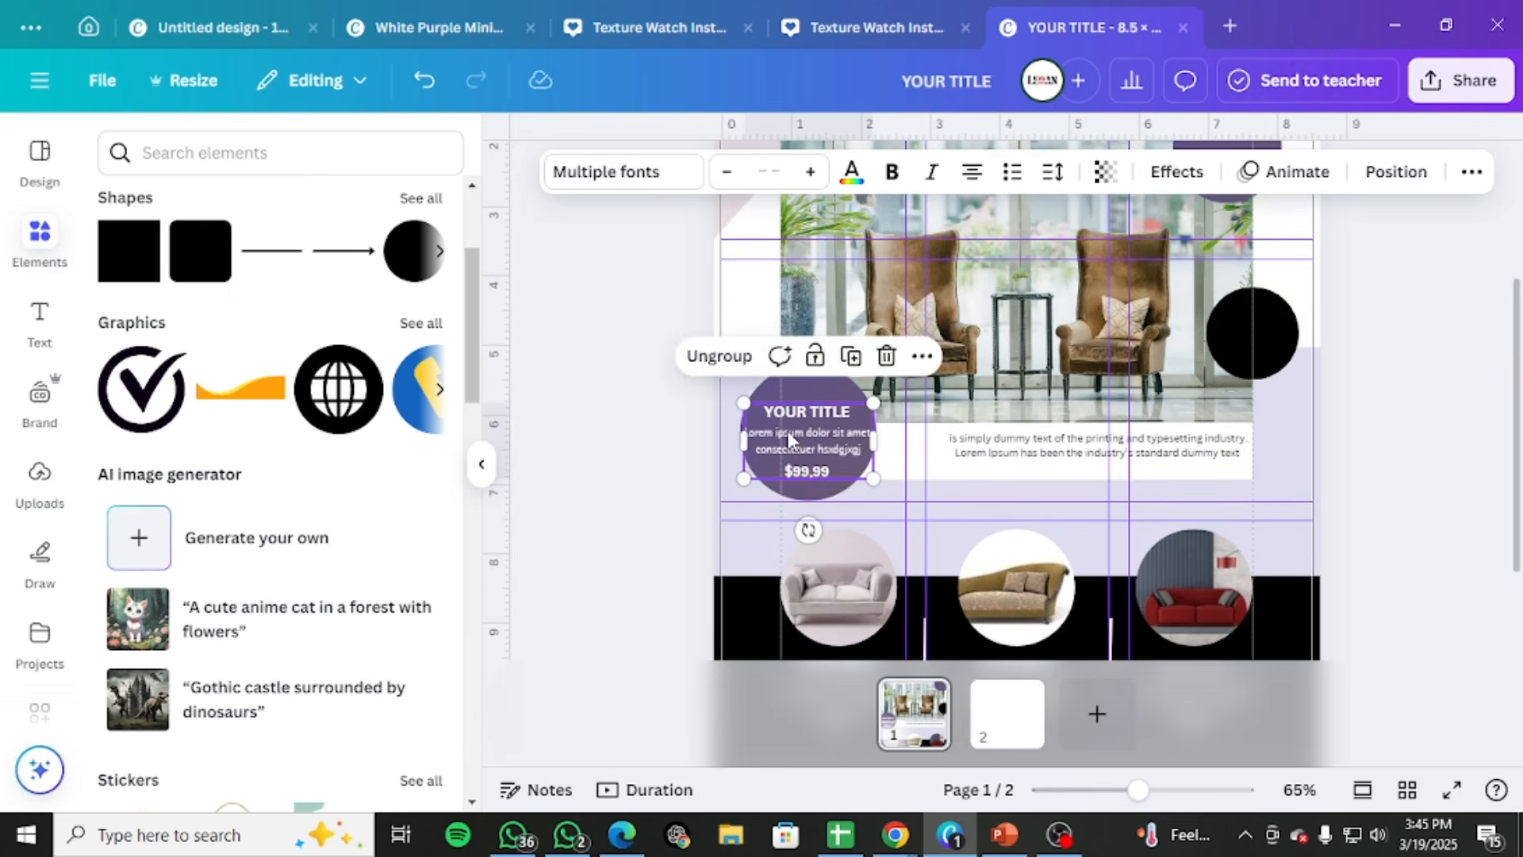
left_click_drag(789, 439, 787, 429)
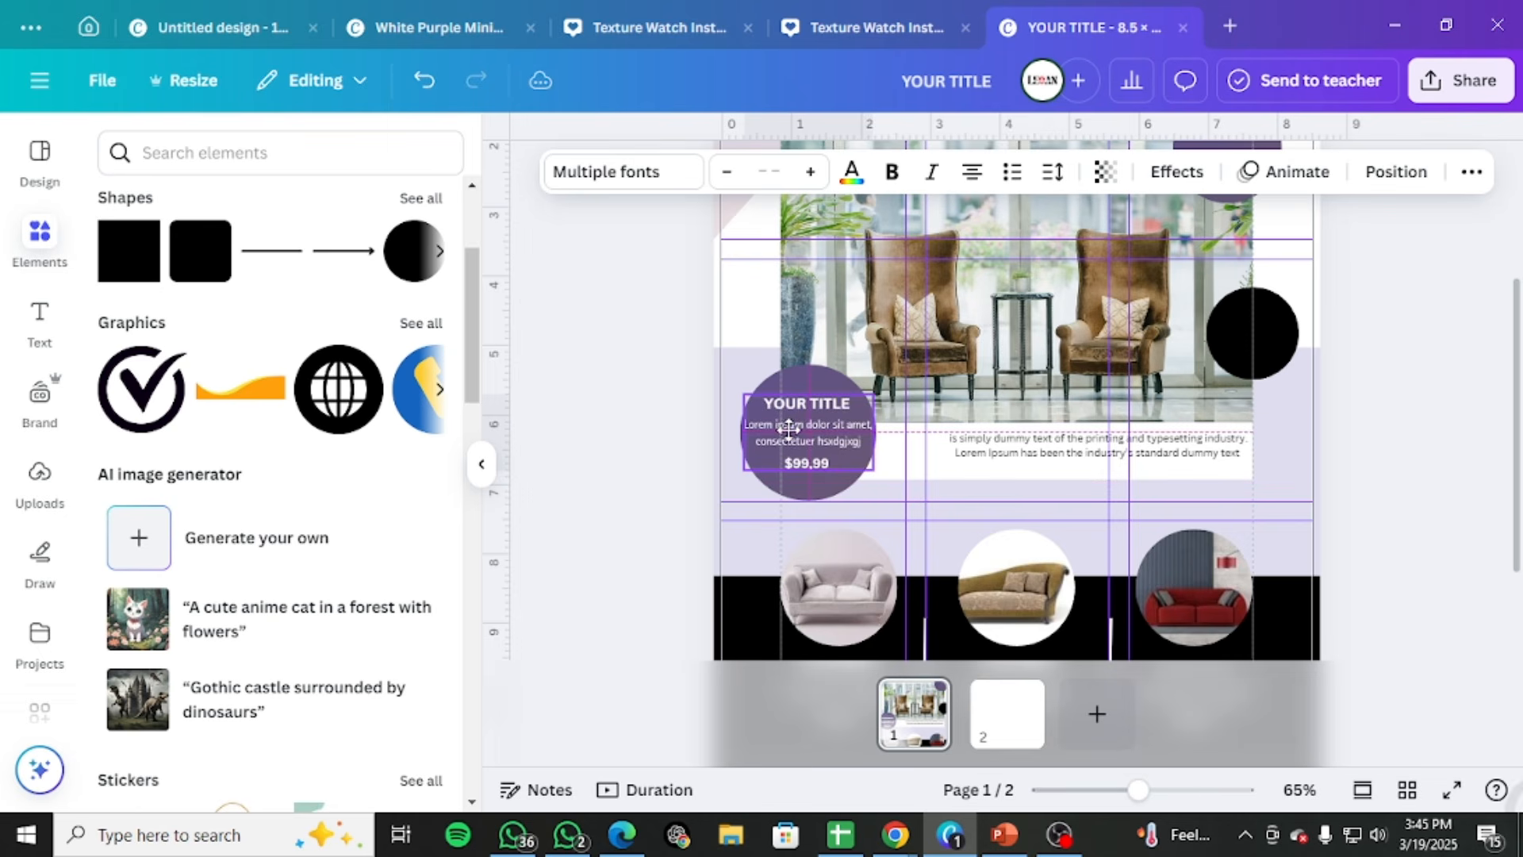
left_click_drag(789, 429, 790, 432)
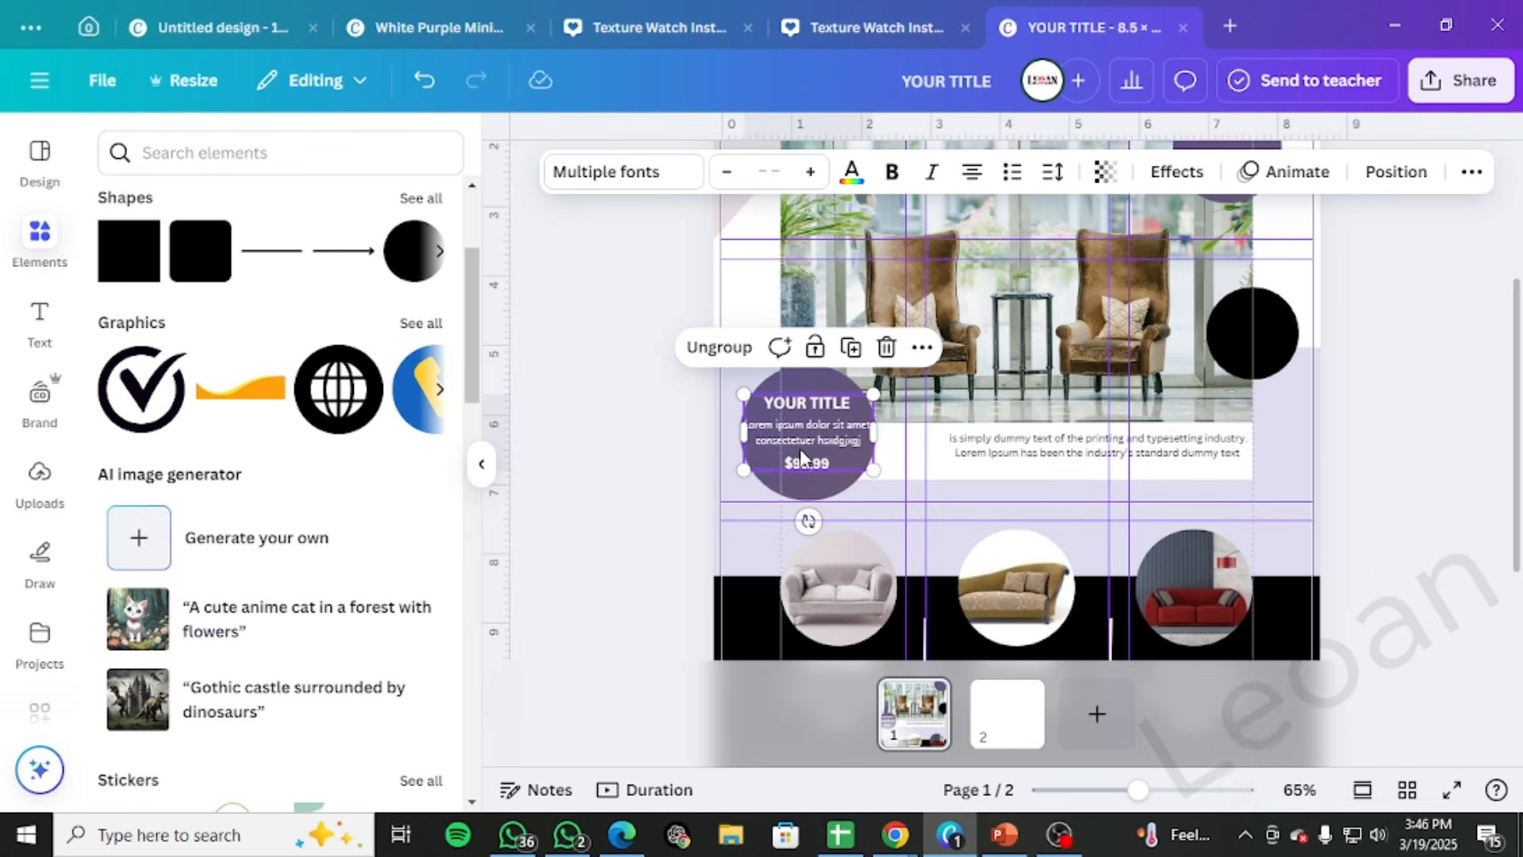
left_click_drag(800, 449, 797, 445)
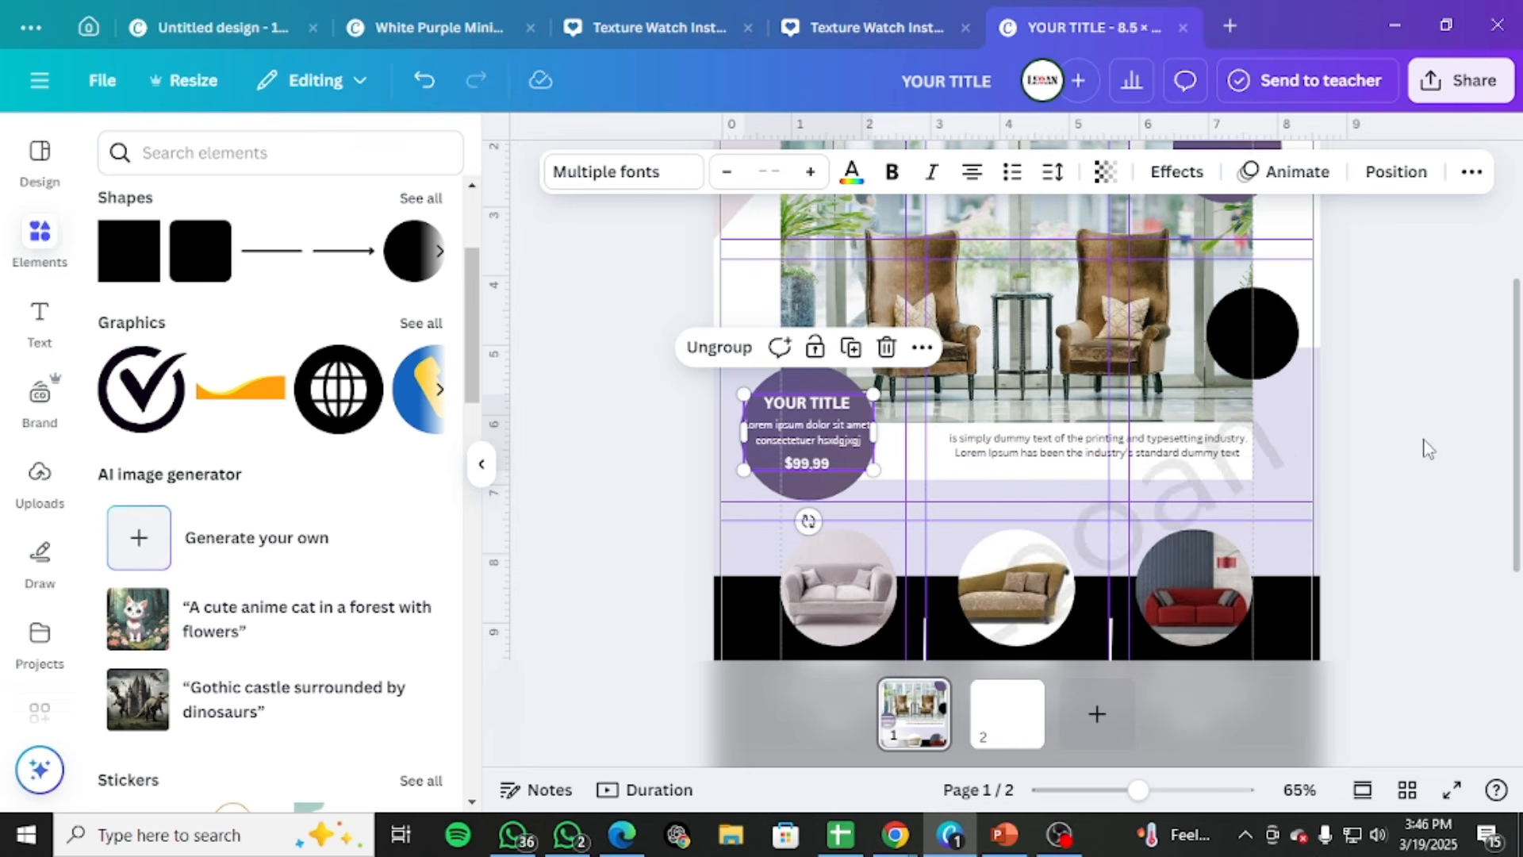
left_click(1435, 446)
left_click(830, 439)
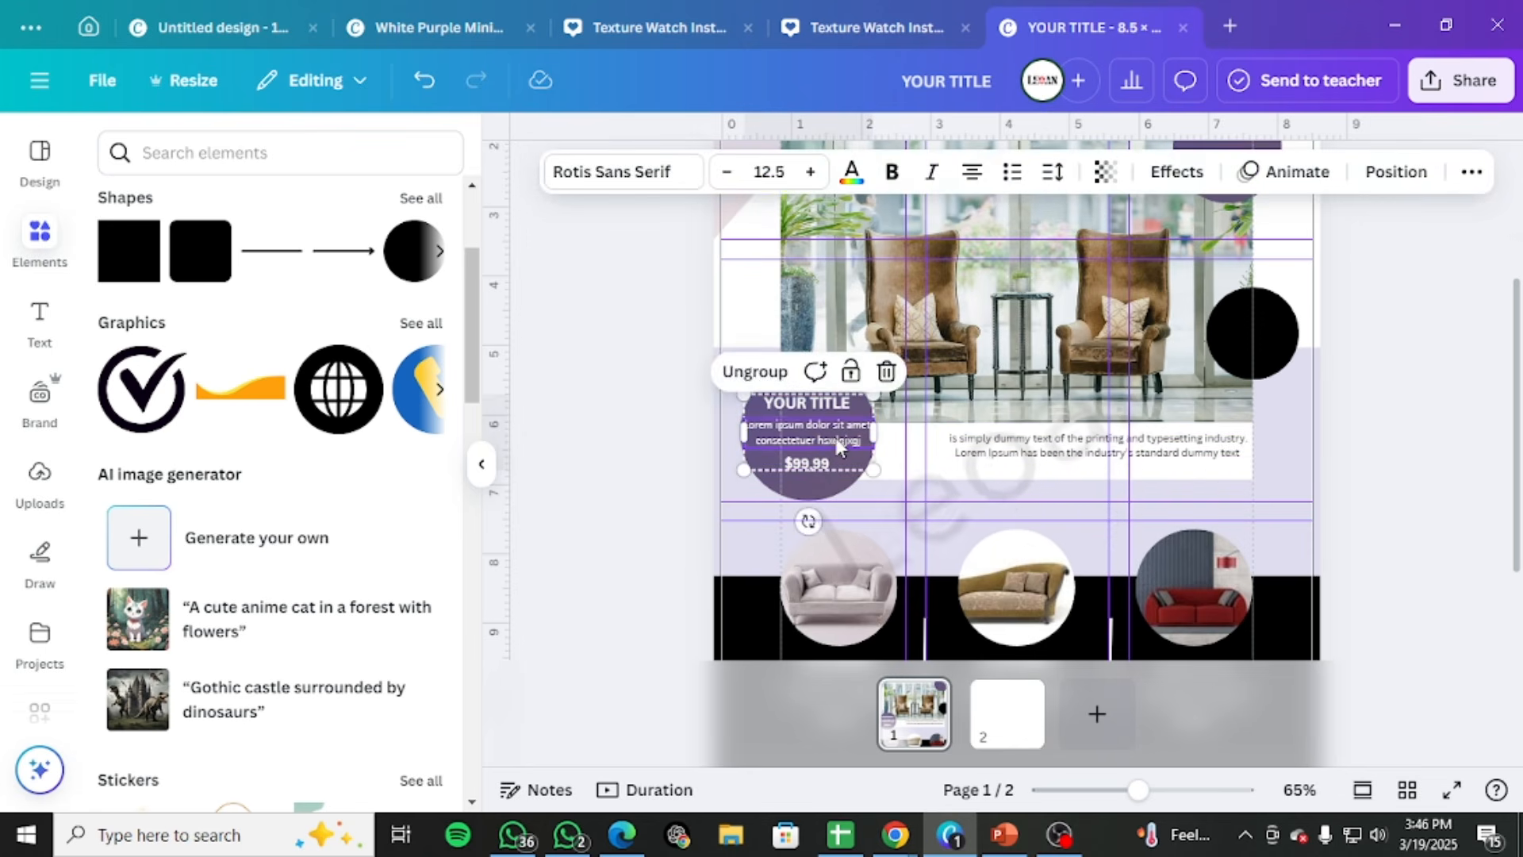
scroll(837, 447, "down", 1)
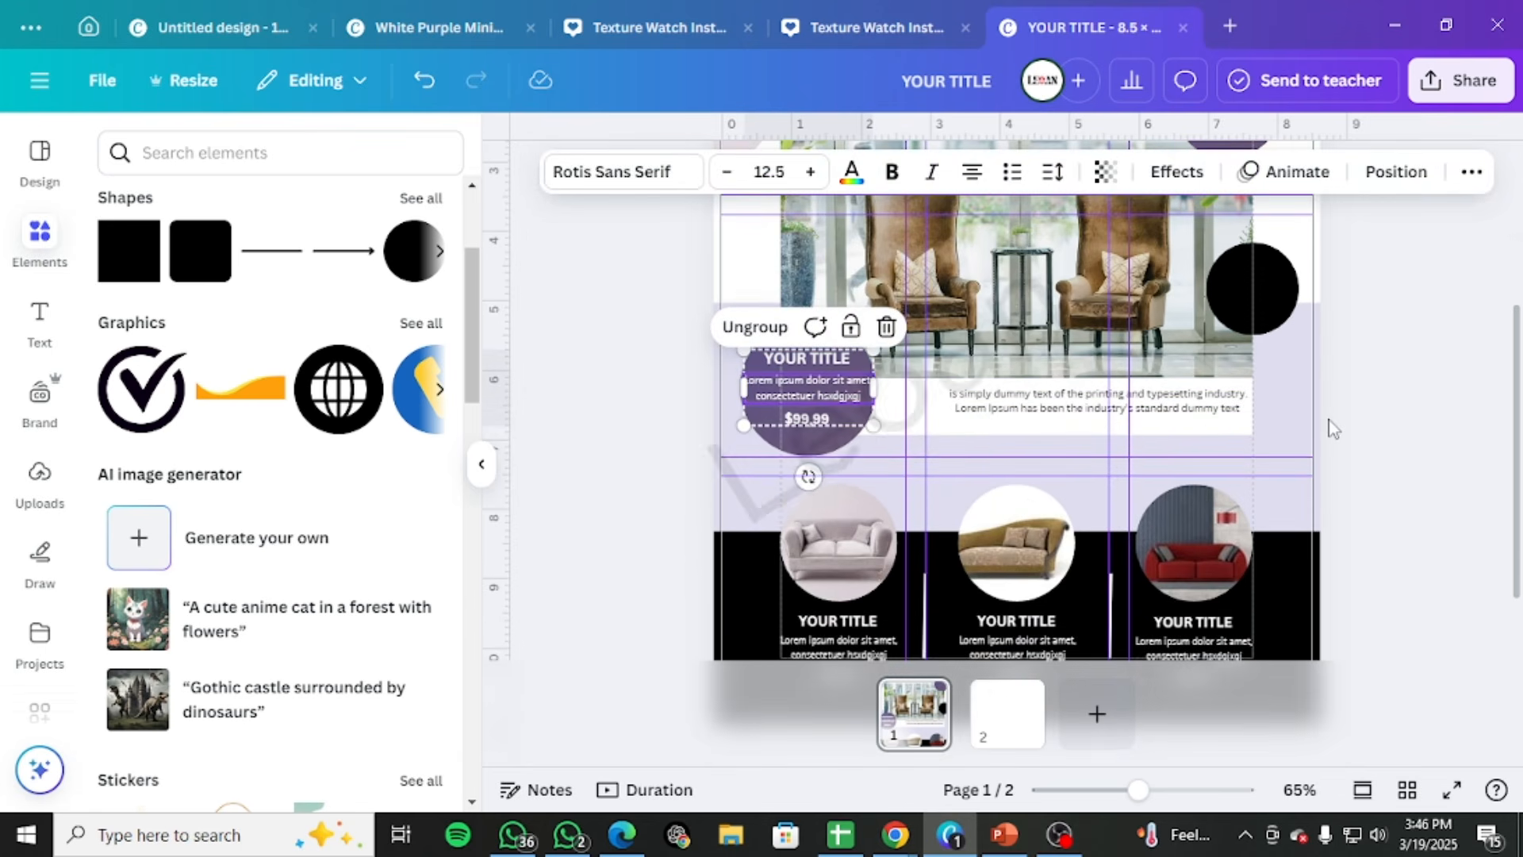
left_click(1358, 428)
left_click(816, 397)
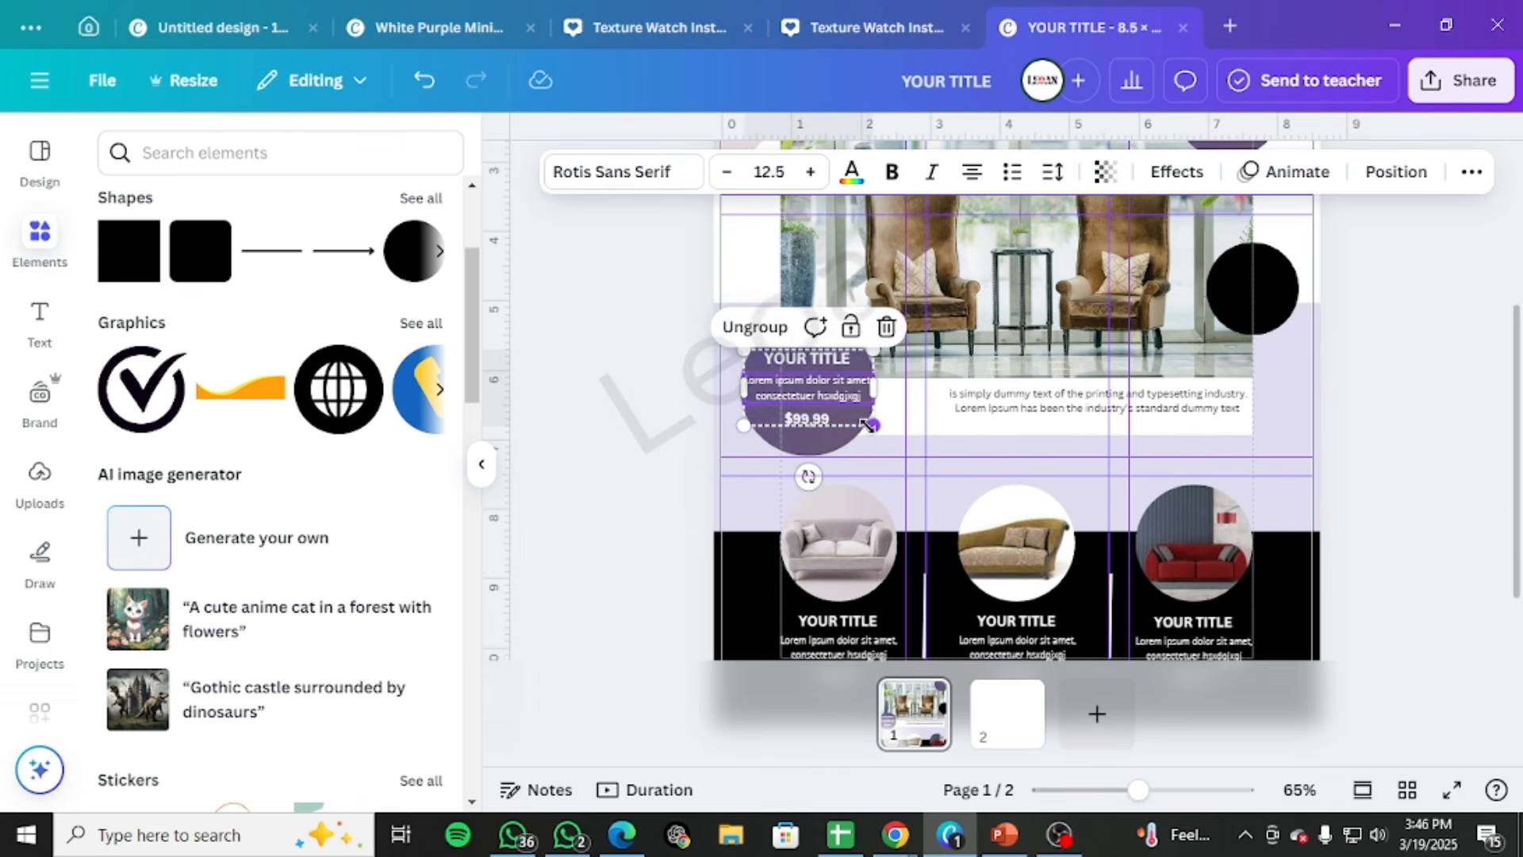
scroll(869, 425, "down", 1)
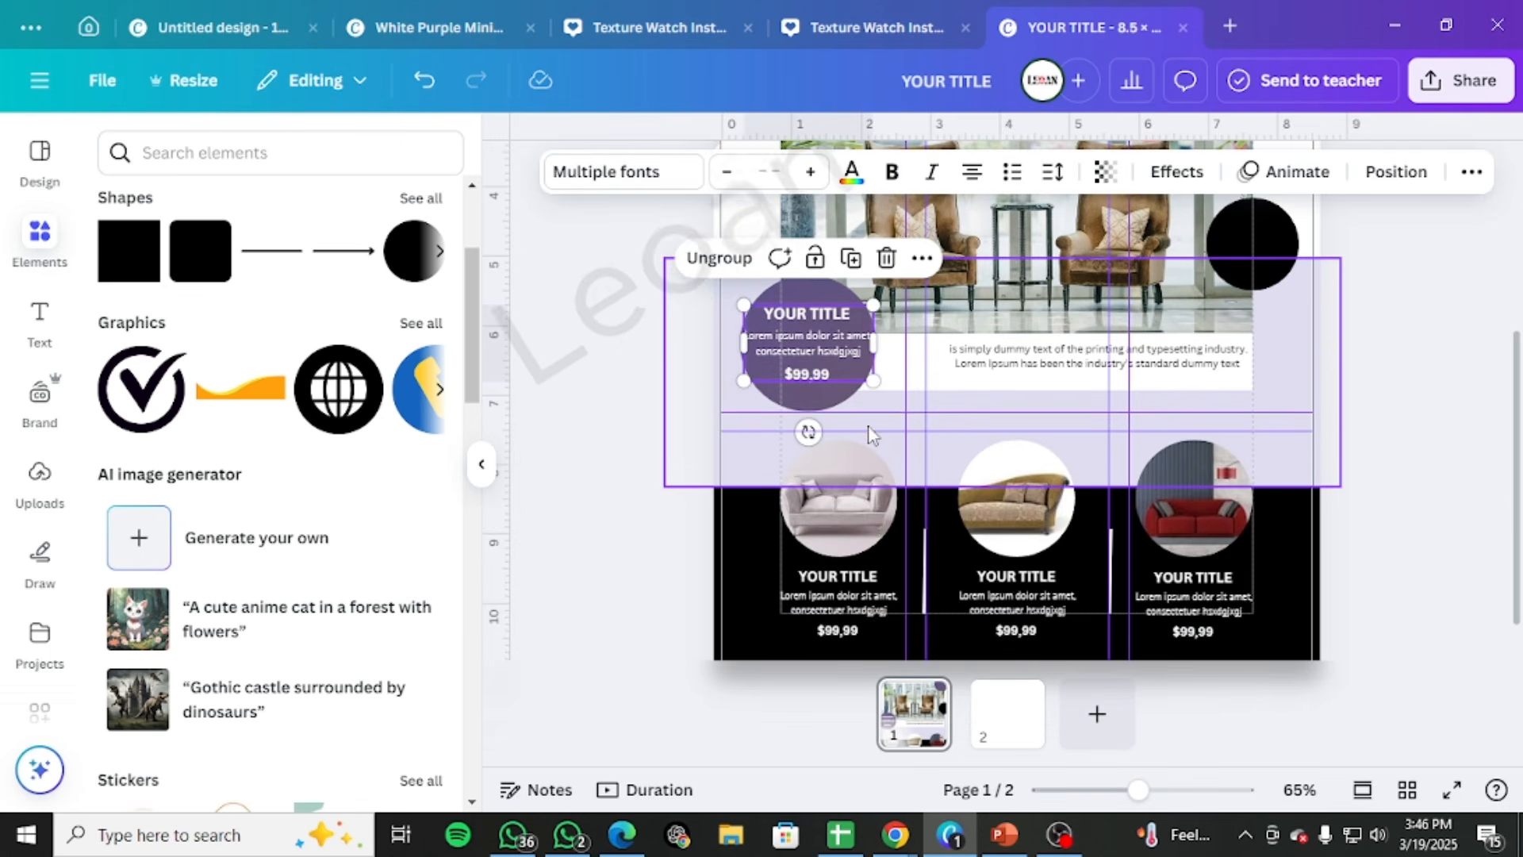
left_click(1364, 405)
Paste the text "25% DISCOUNT", place it in the upper purple circle and break it into two lines after "25%"
scroll(1366, 413, "up", 5)
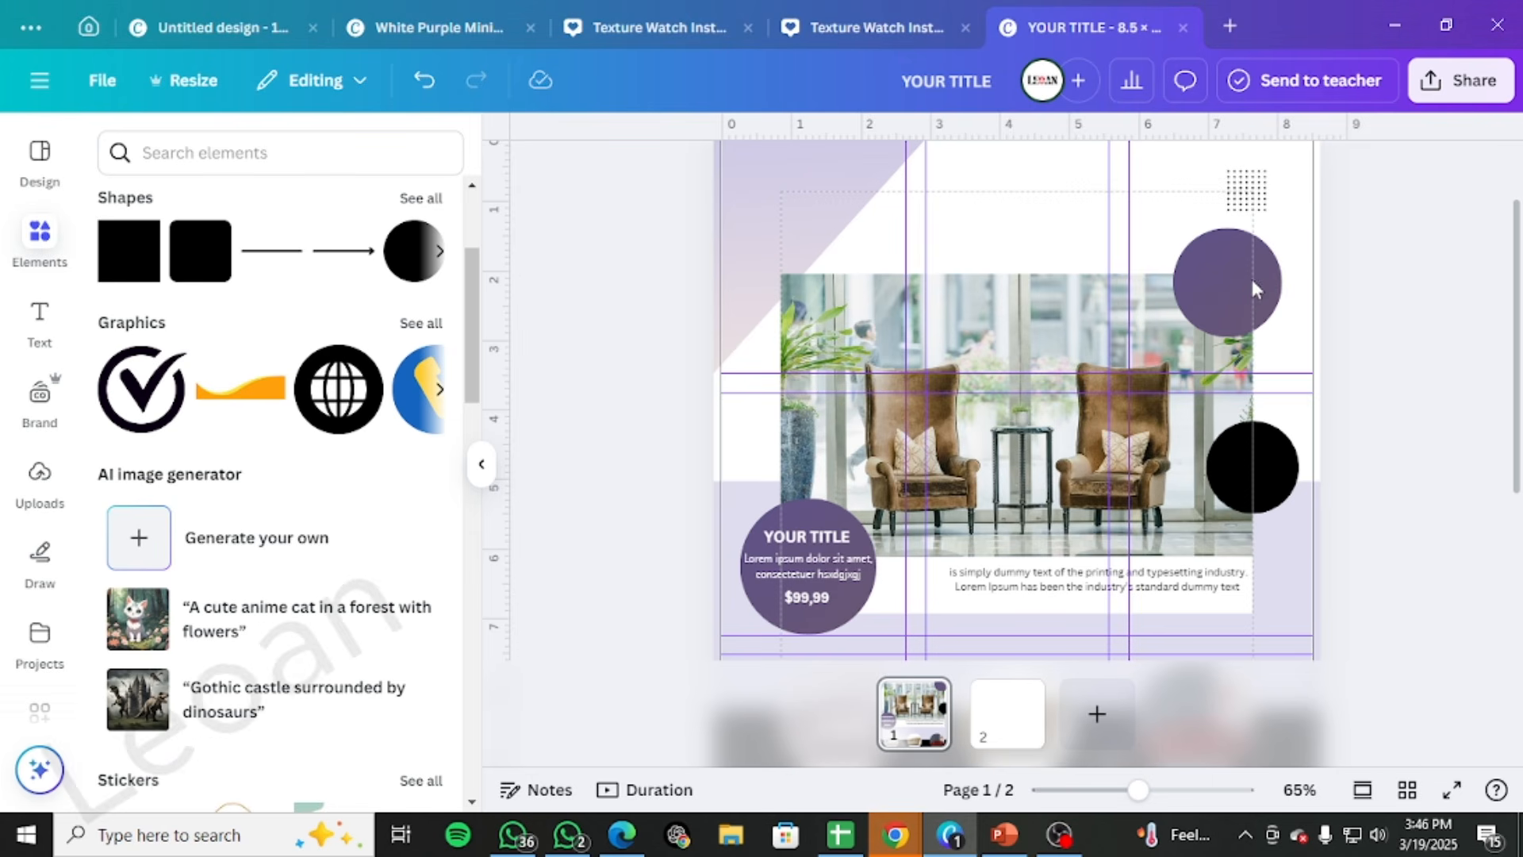
key("ctrl+v")
left_click_drag(1053, 495, 1259, 319)
left_click(1209, 272)
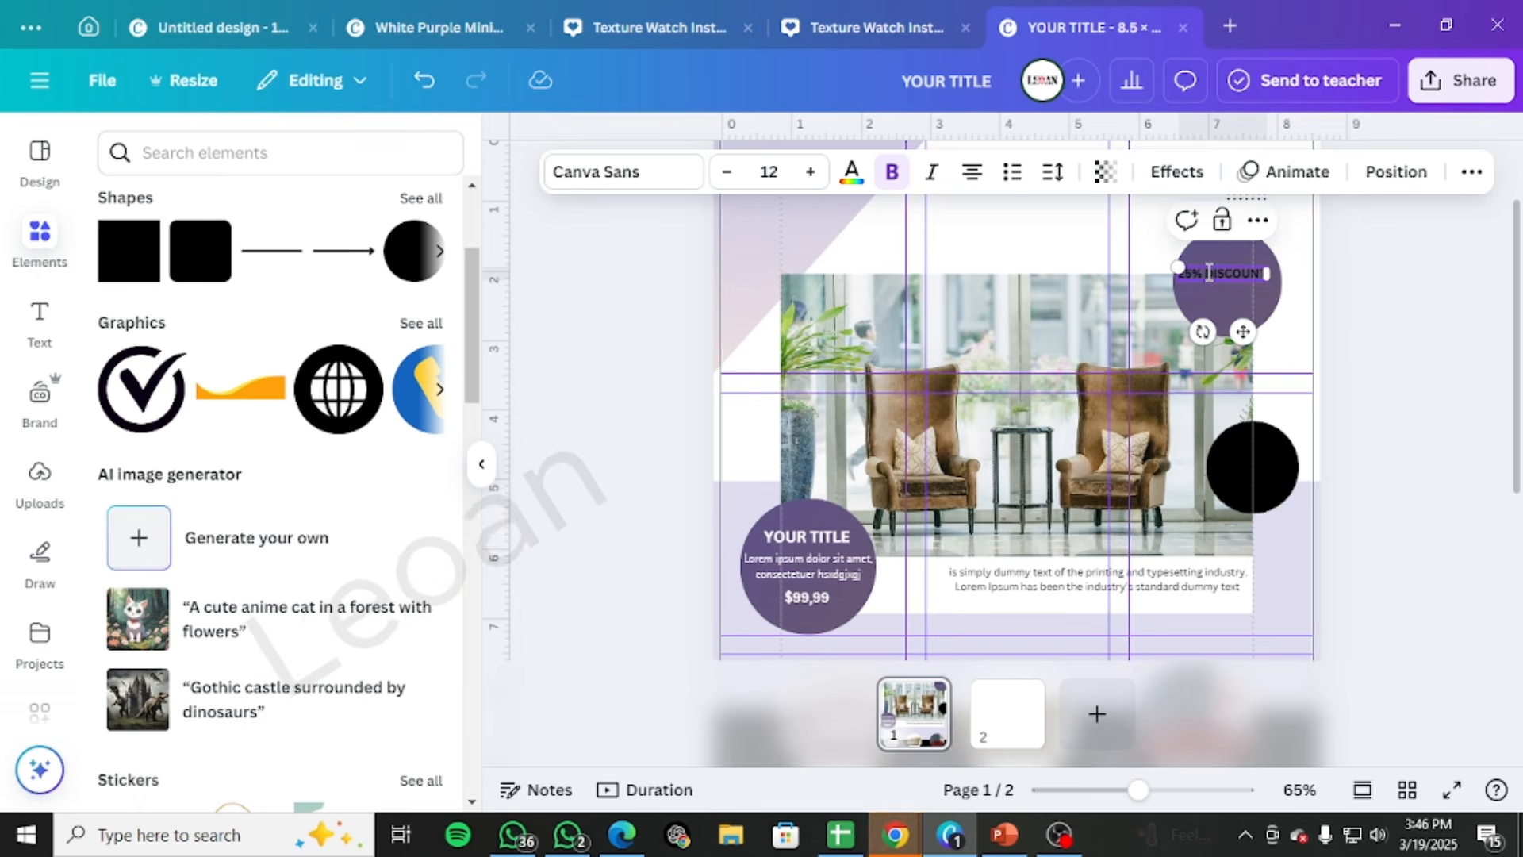
key("Return")
Scale the discount text to a font size of 15.9 and centre it in the upper purple circle
left_click_drag(1186, 270, 1138, 243)
left_click(1332, 293)
left_click_drag(1228, 279, 1252, 282)
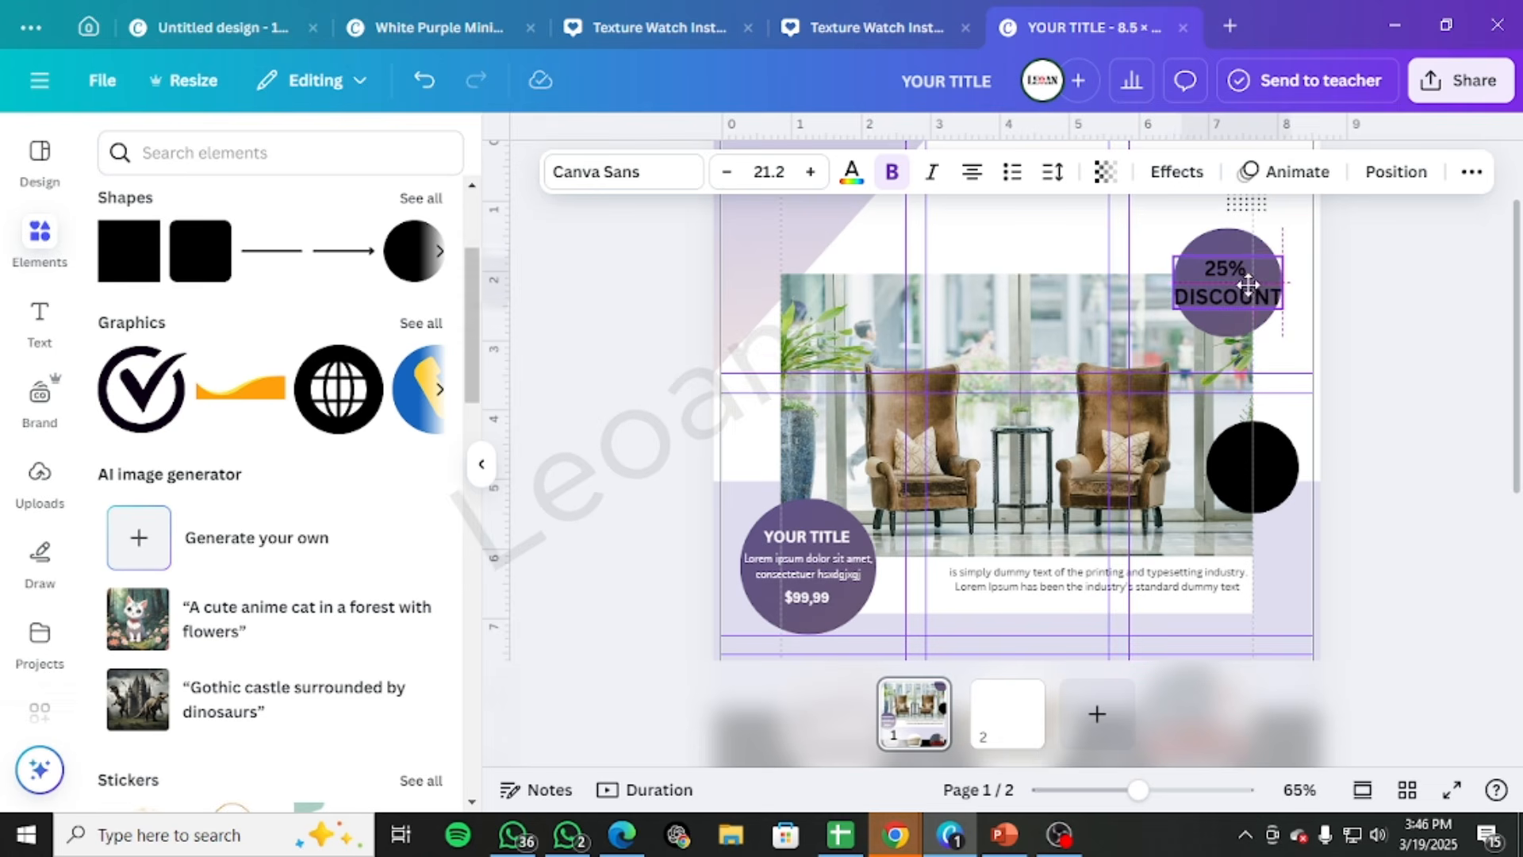
left_click_drag(1175, 253, 1243, 297)
Select "25%" in the discount text and browse the sans serif fonts for an alternative typeface
double_click(1235, 274)
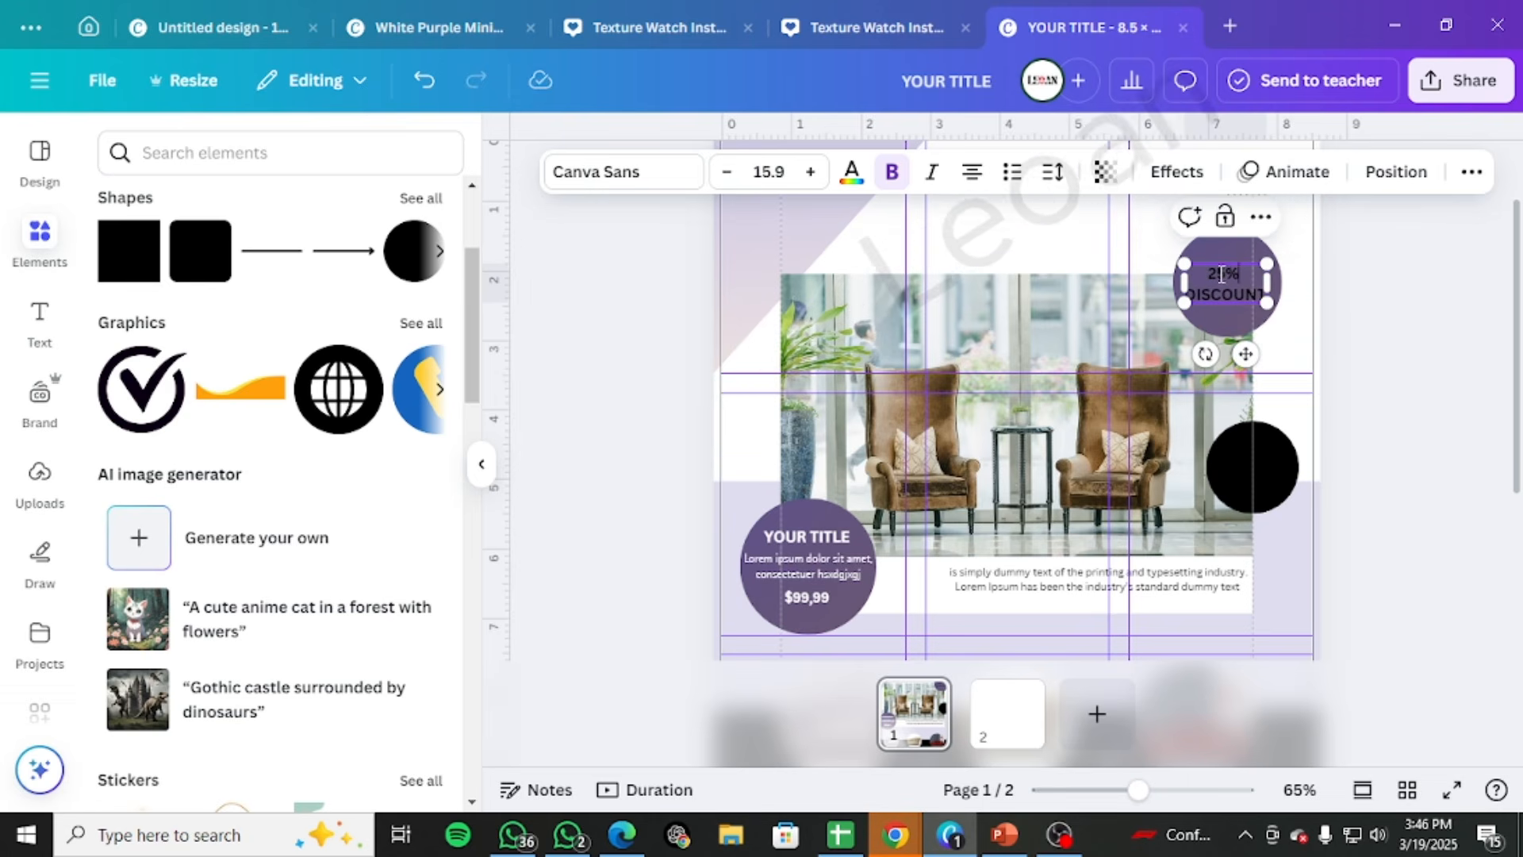
left_click(653, 176)
scroll(112, 670, "down", 5)
scroll(112, 681, "down", 10)
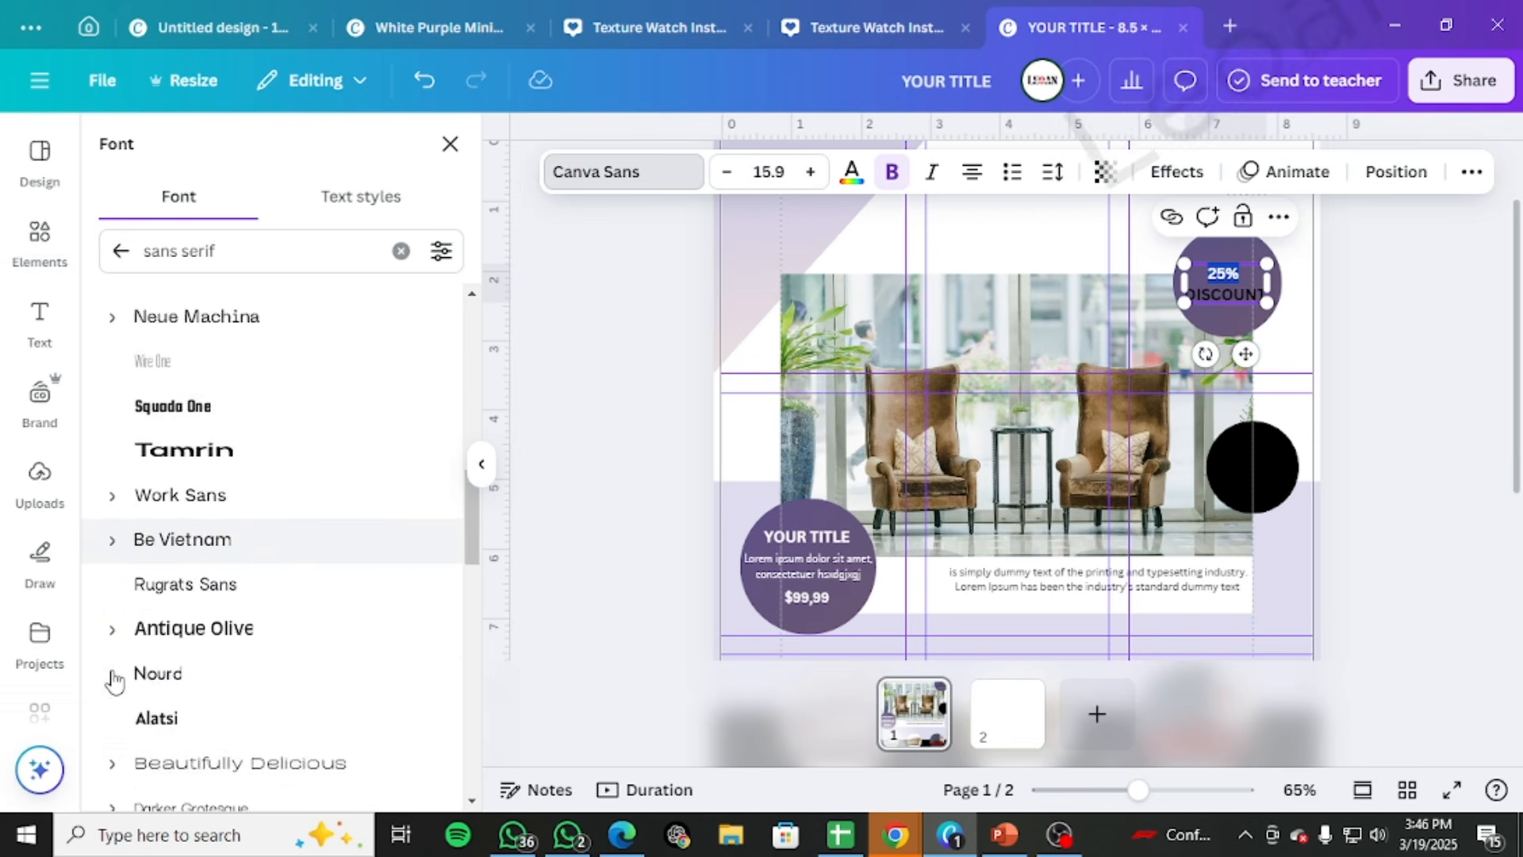
scroll(133, 690, "down", 12)
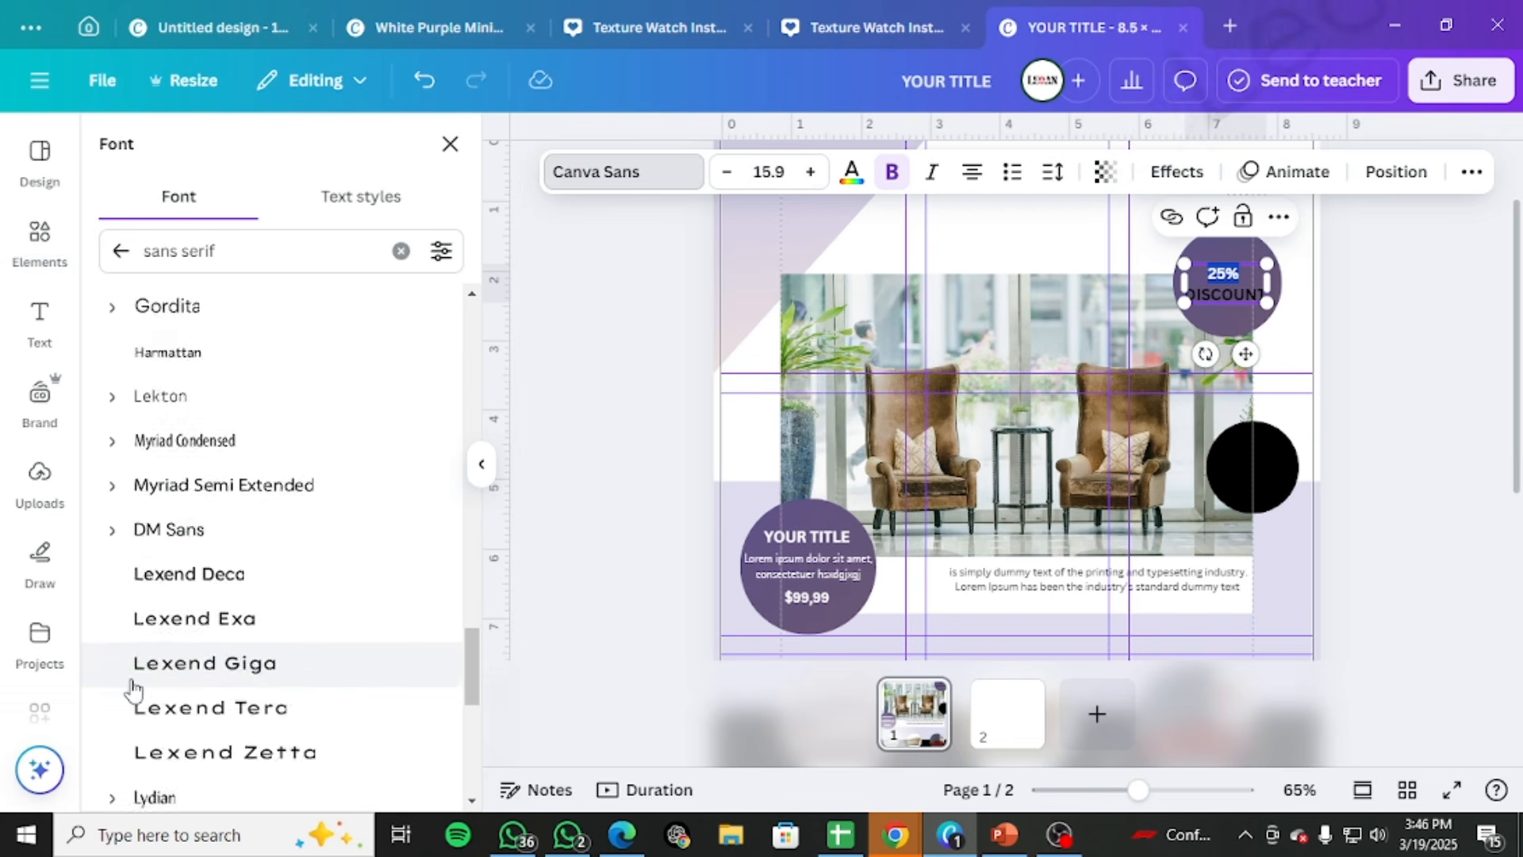
scroll(133, 690, "down", 8)
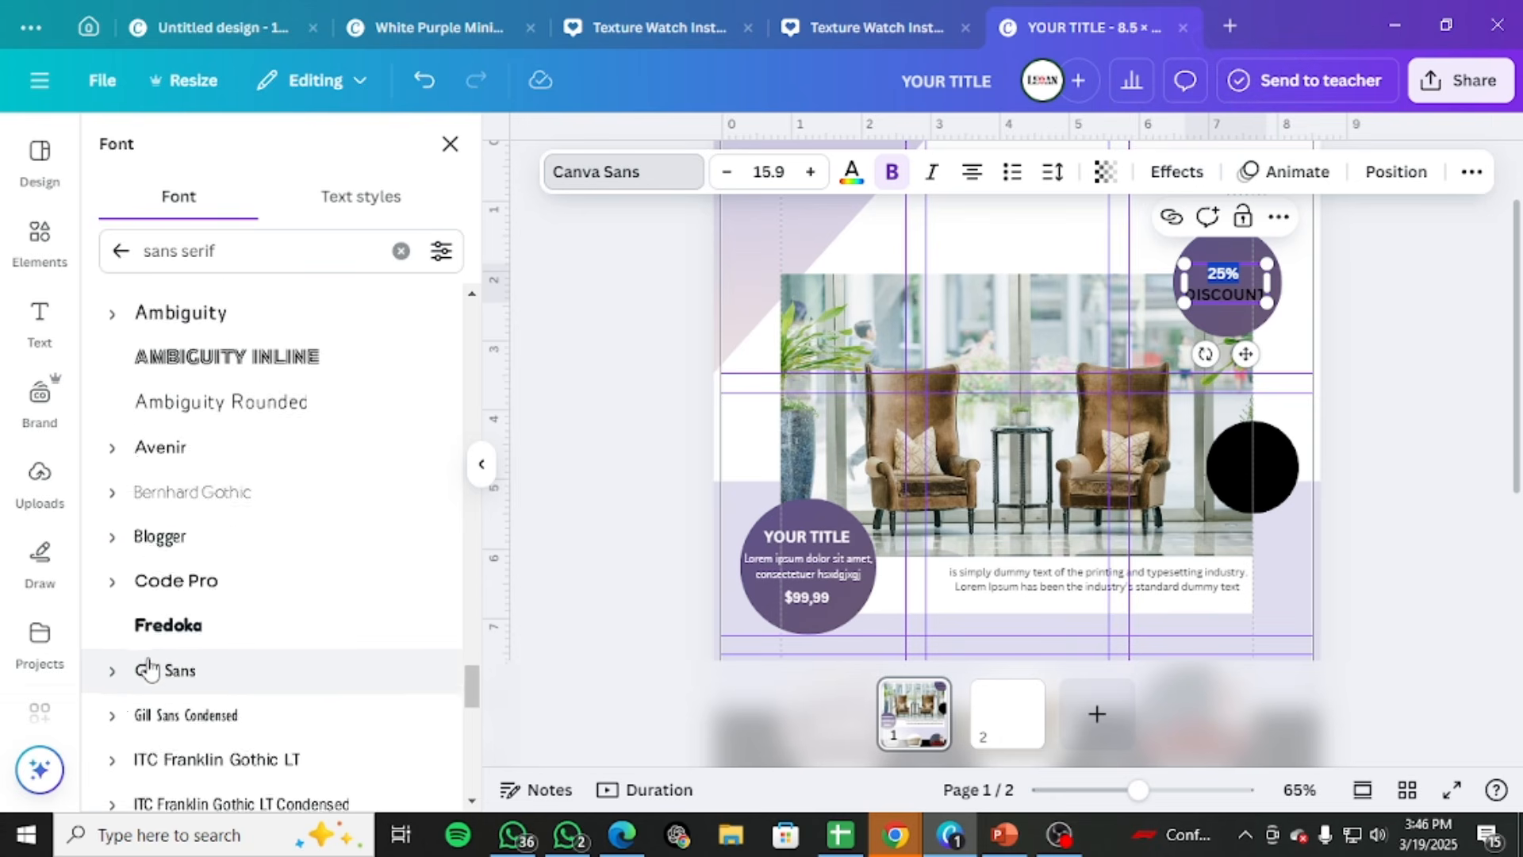
scroll(121, 679, "down", 5)
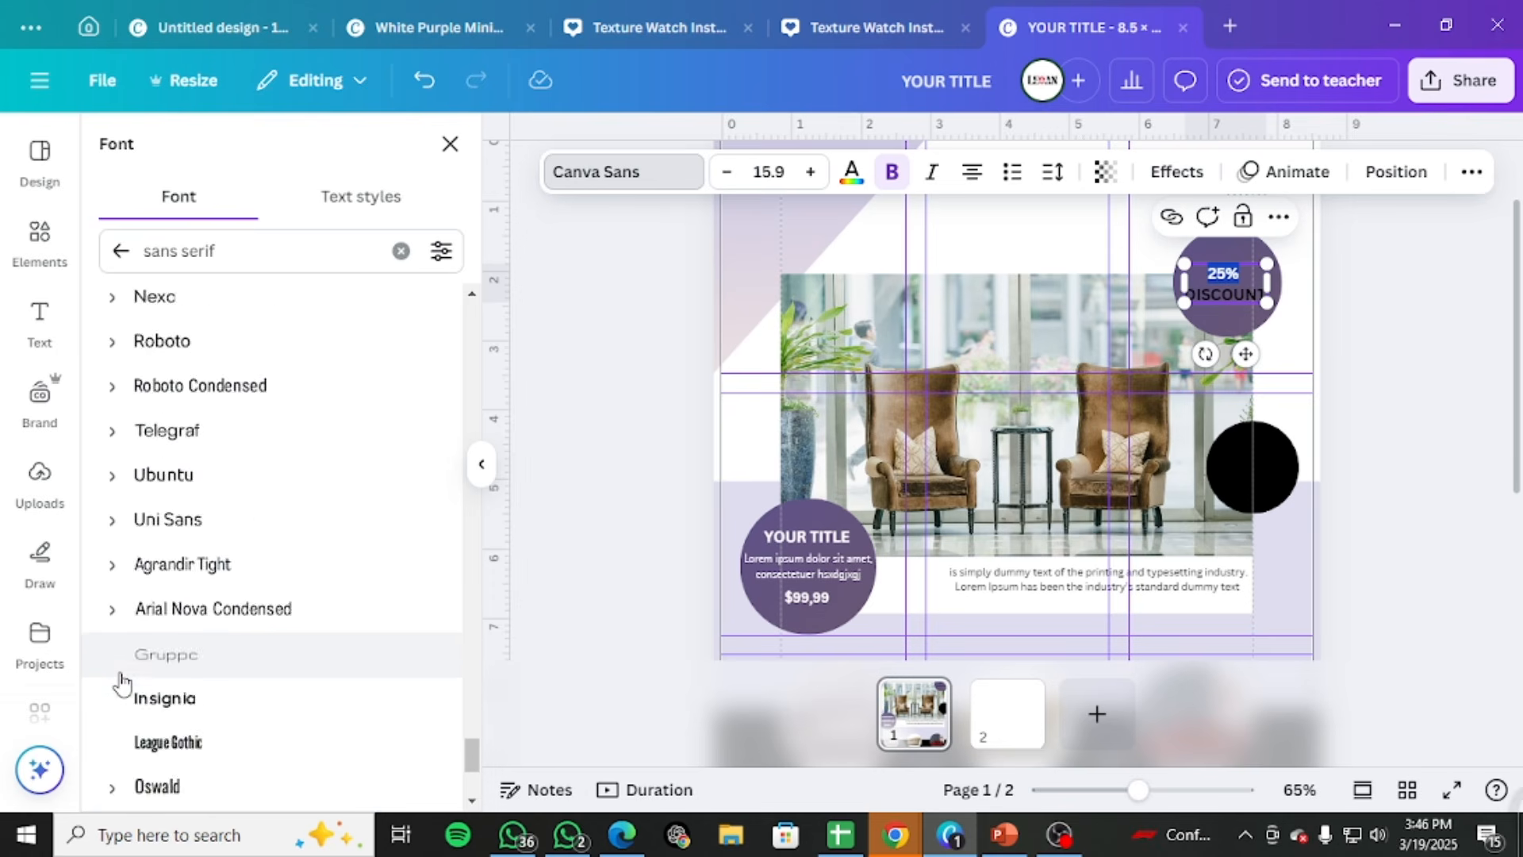
scroll(141, 680, "down", 10)
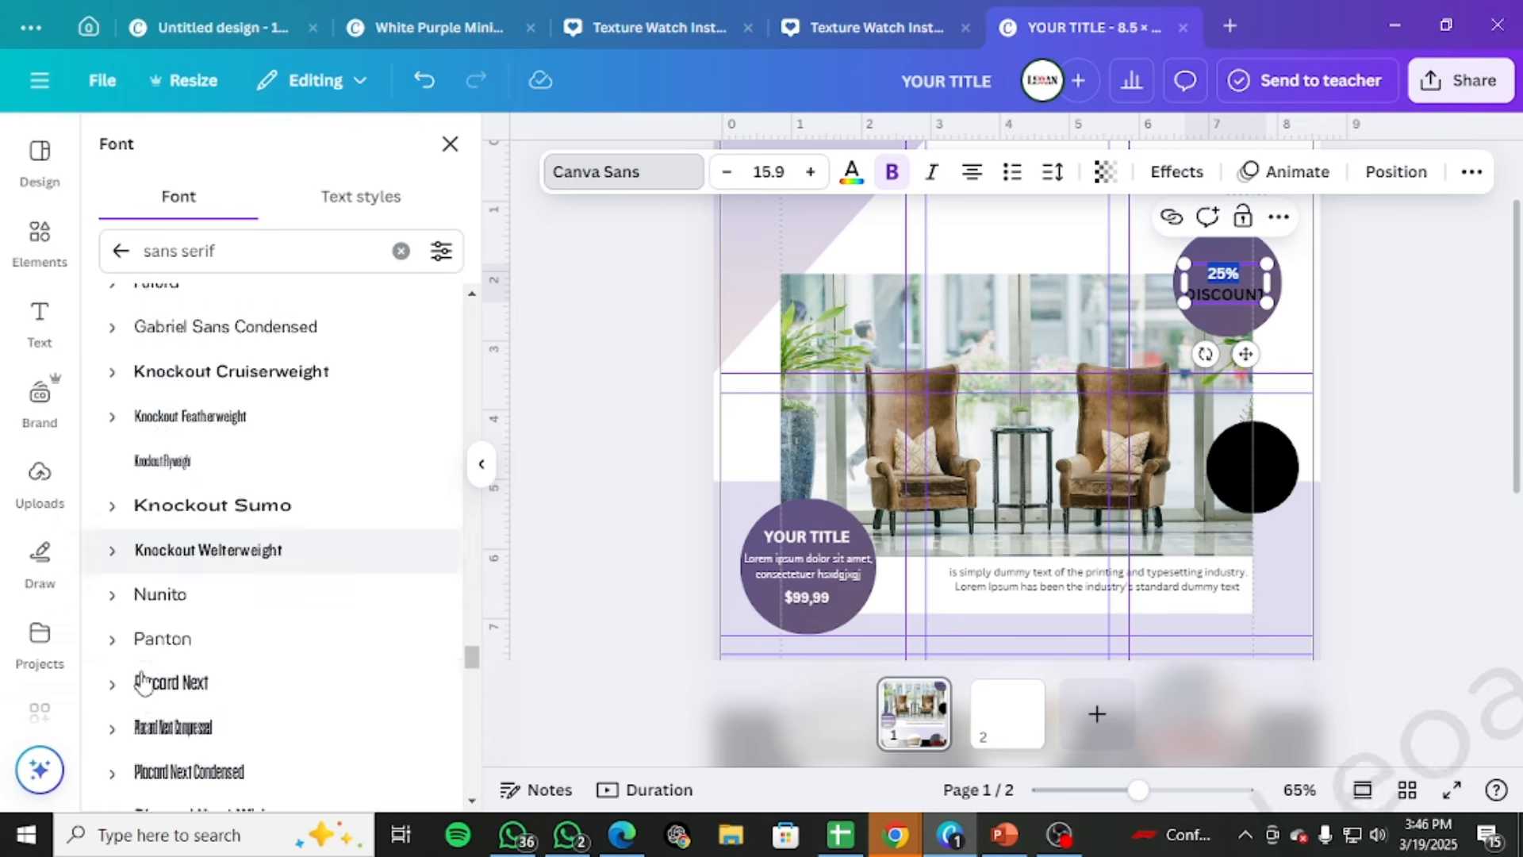
scroll(141, 681, "down", 7)
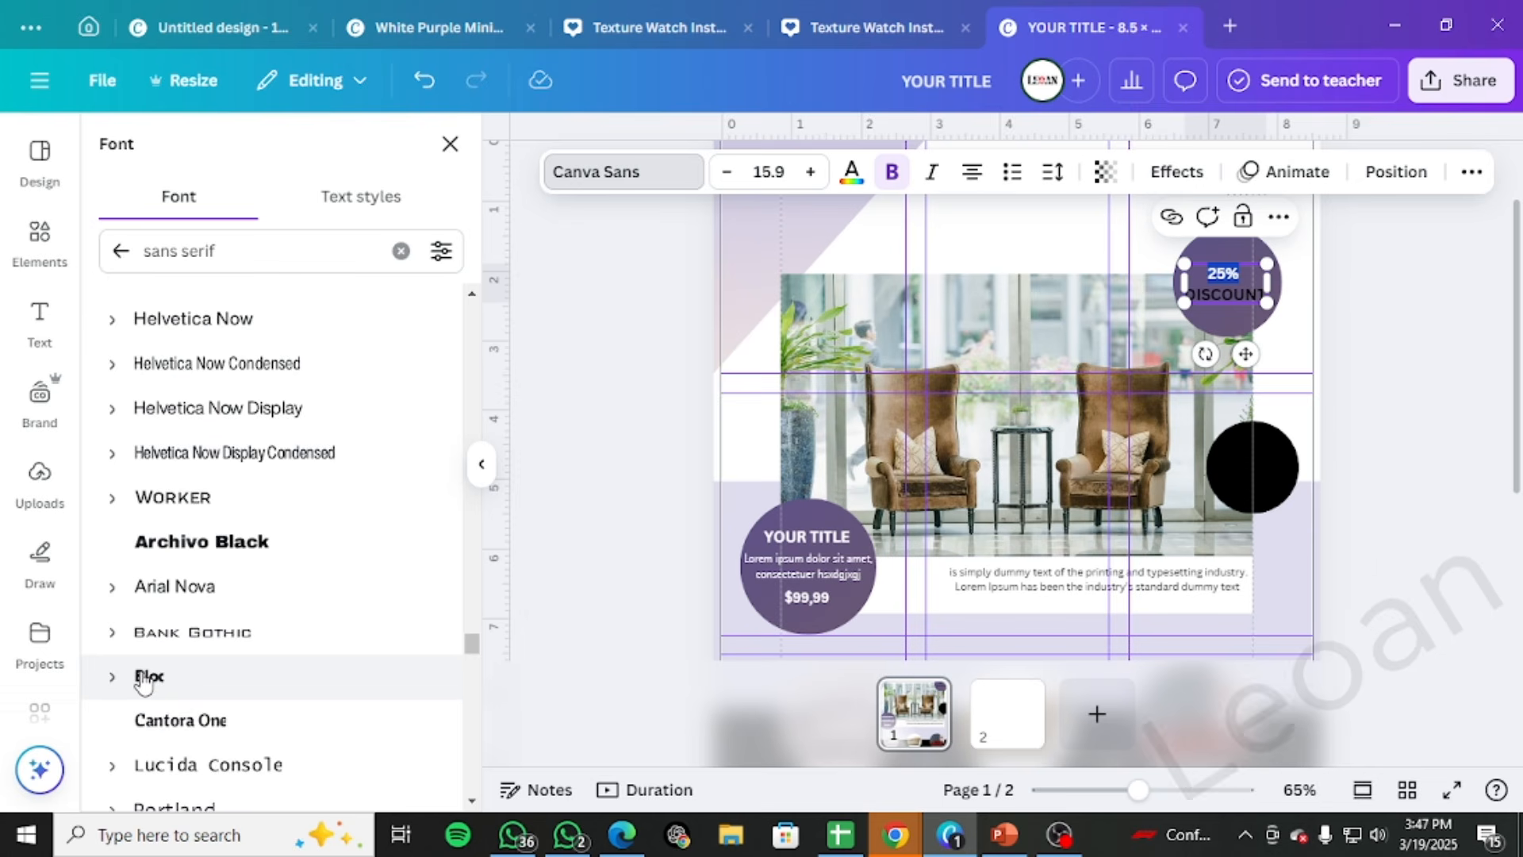
scroll(141, 681, "down", 3)
scroll(143, 680, "down", 4)
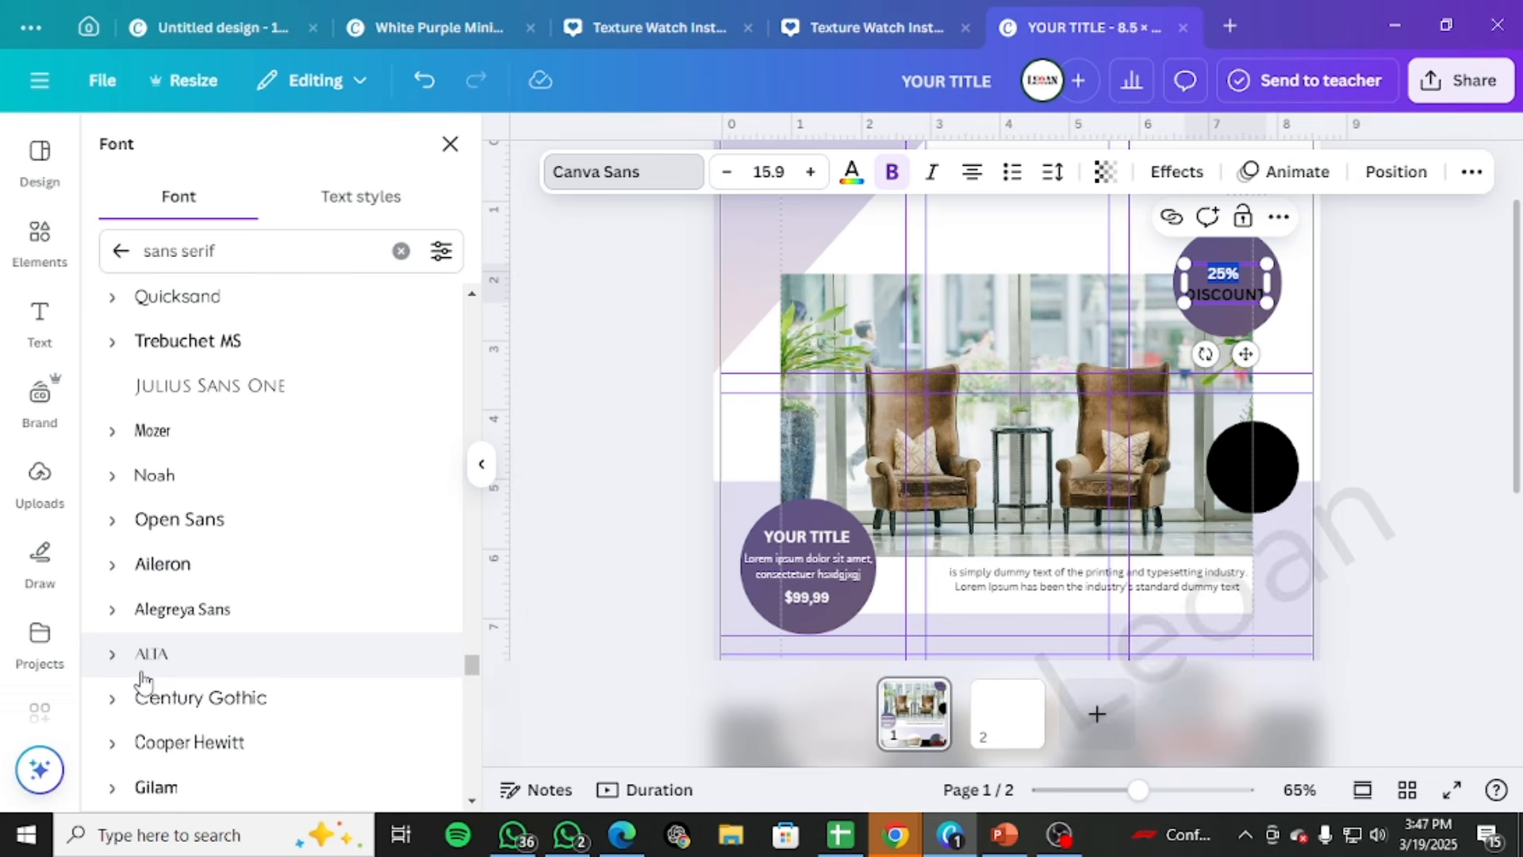
scroll(142, 680, "down", 12)
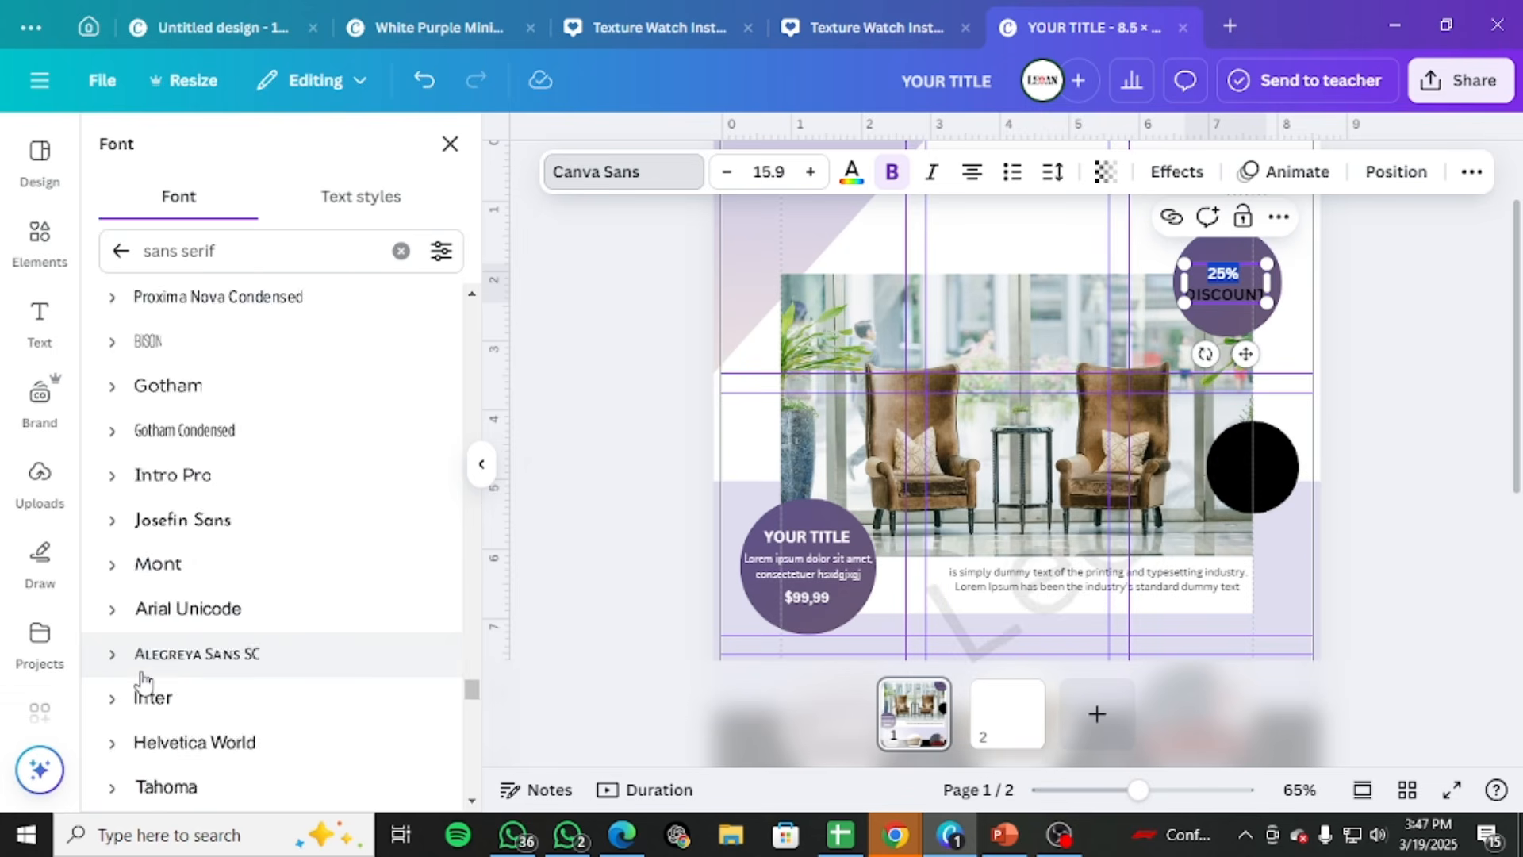
scroll(143, 680, "down", 6)
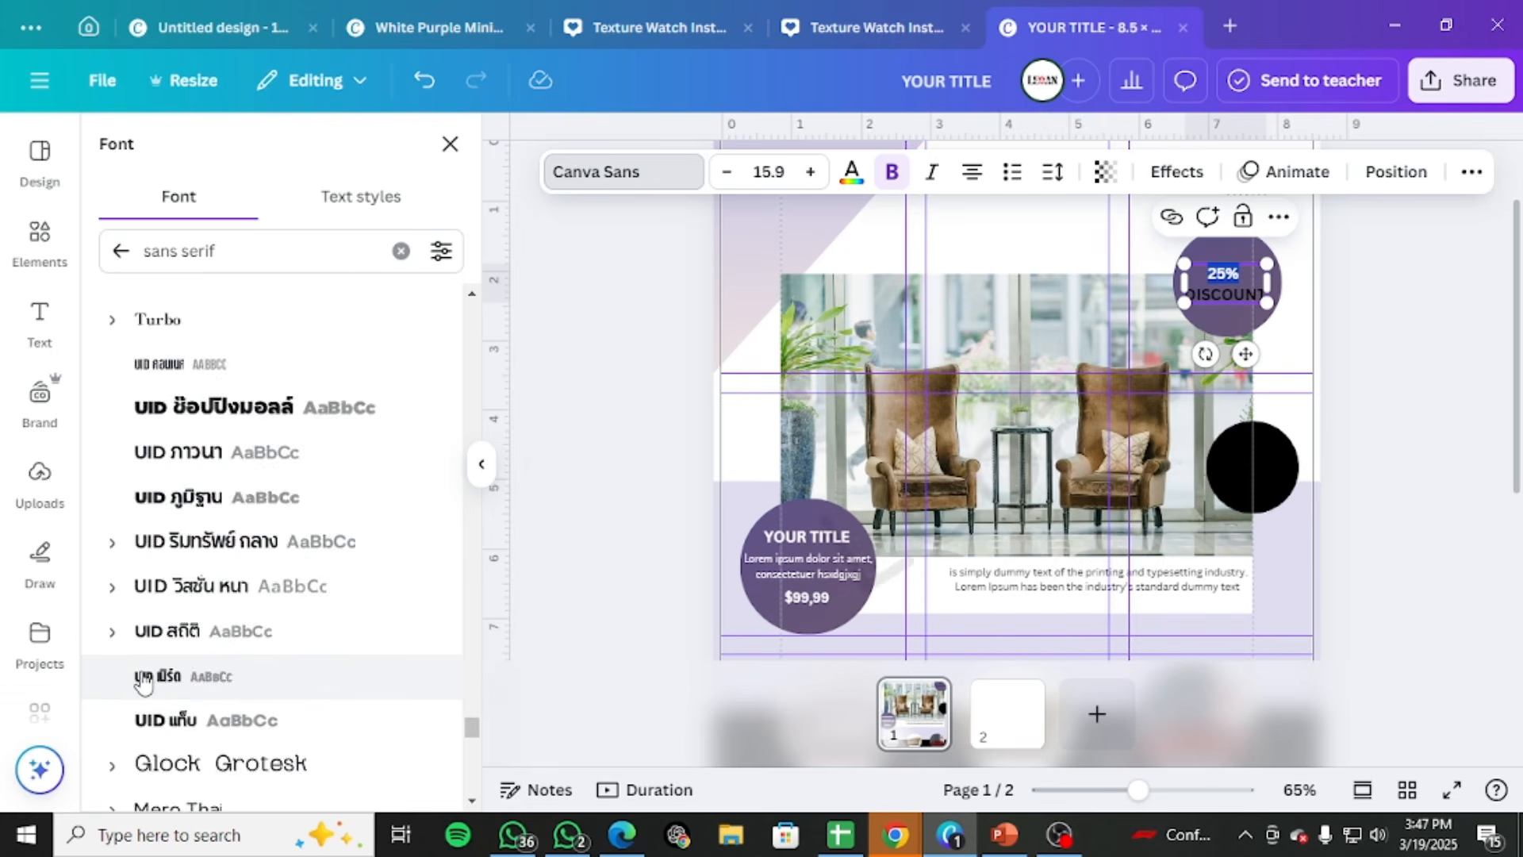
scroll(142, 680, "down", 8)
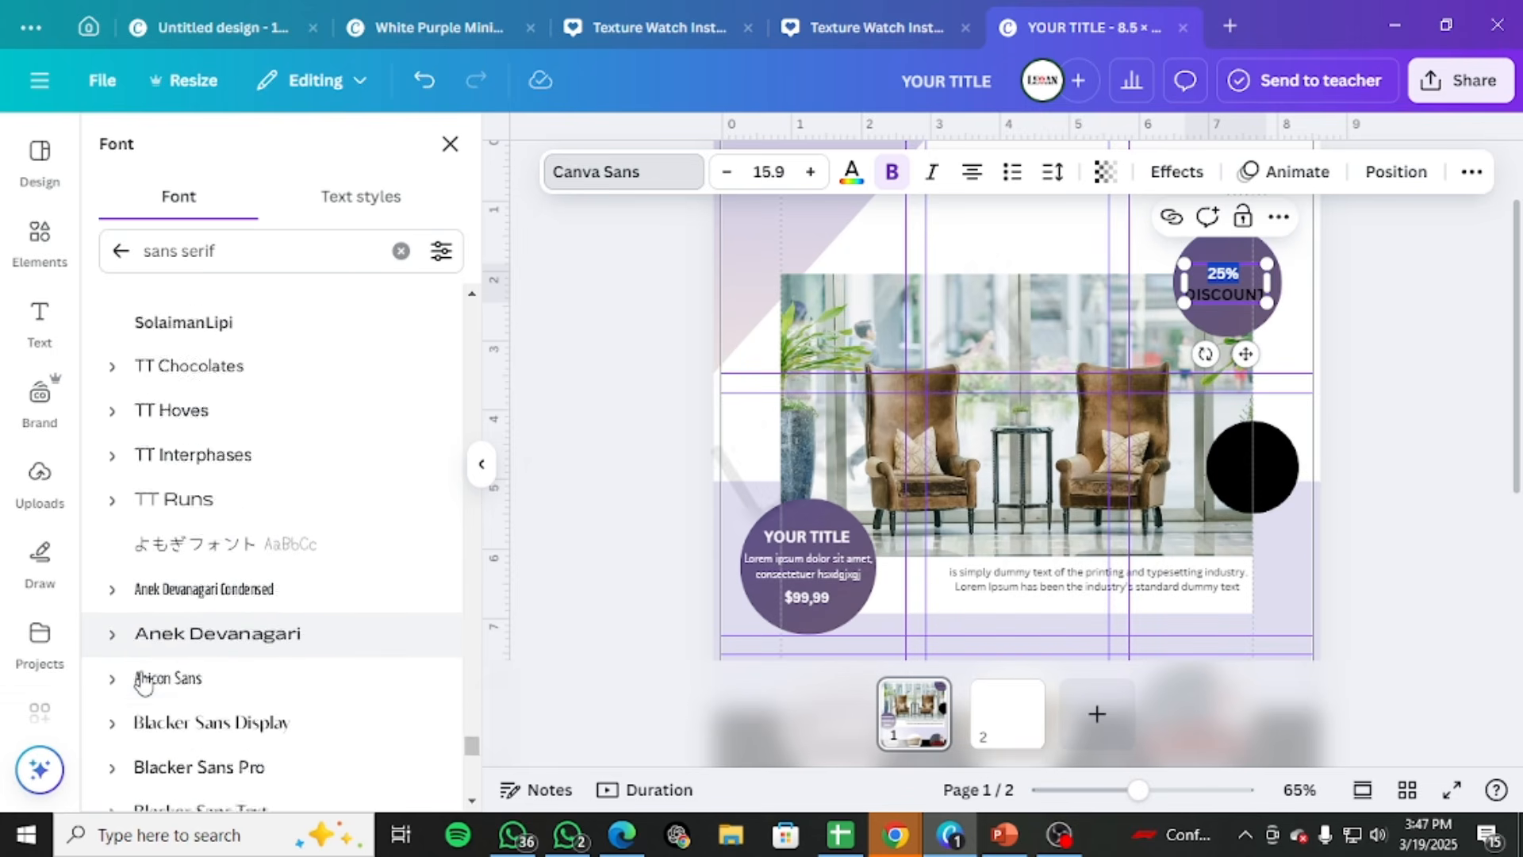
scroll(142, 681, "down", 10)
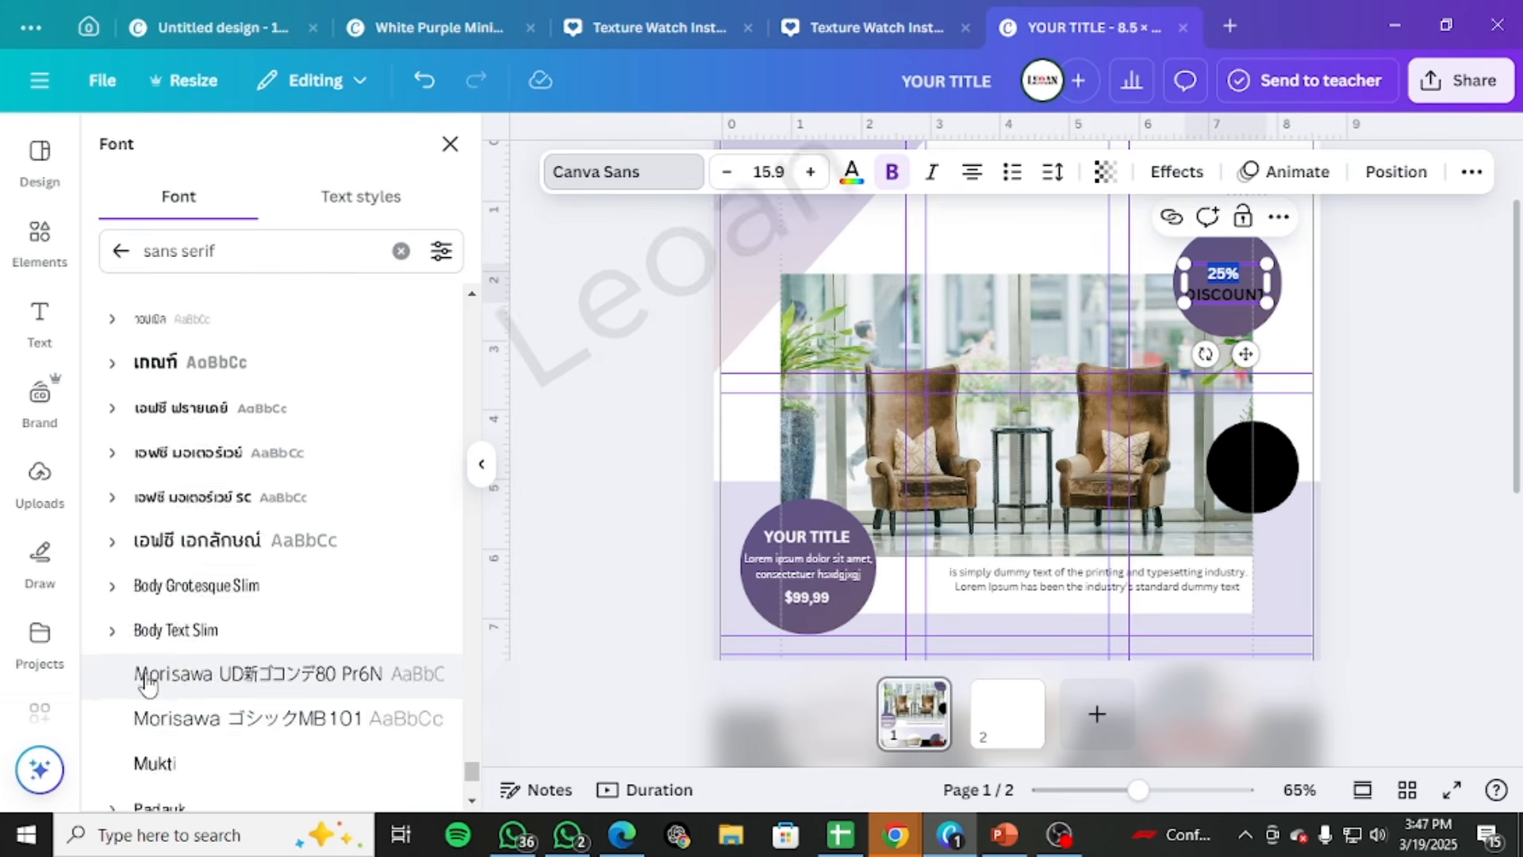
scroll(145, 681, "down", 5)
Try the fonts 29LT Bukra Semi Wide and Calmius Sans High on the "25%" text
left_click(164, 609)
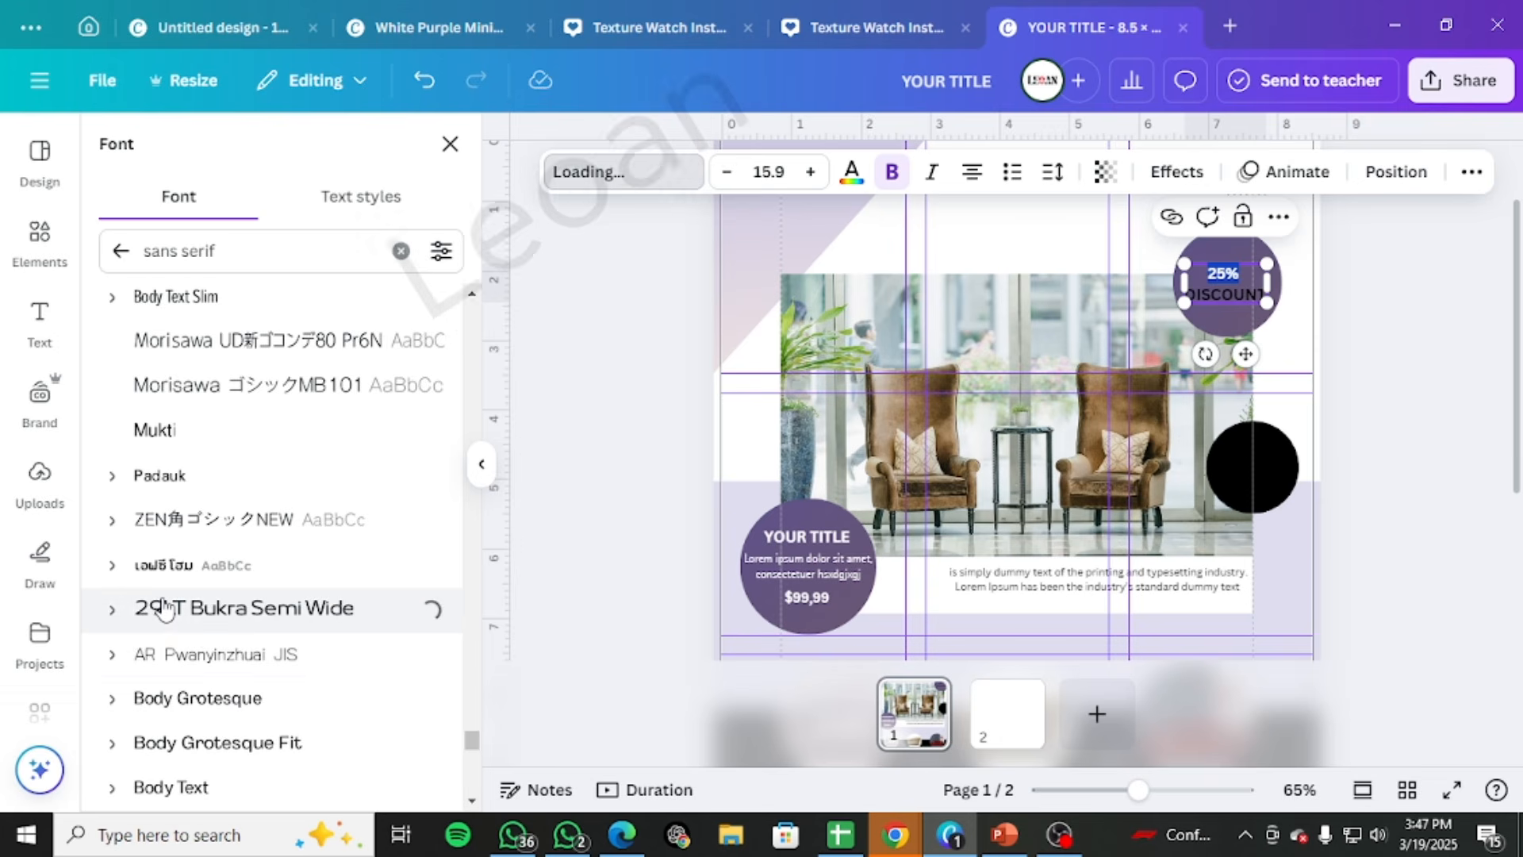
scroll(159, 605, "down", 4)
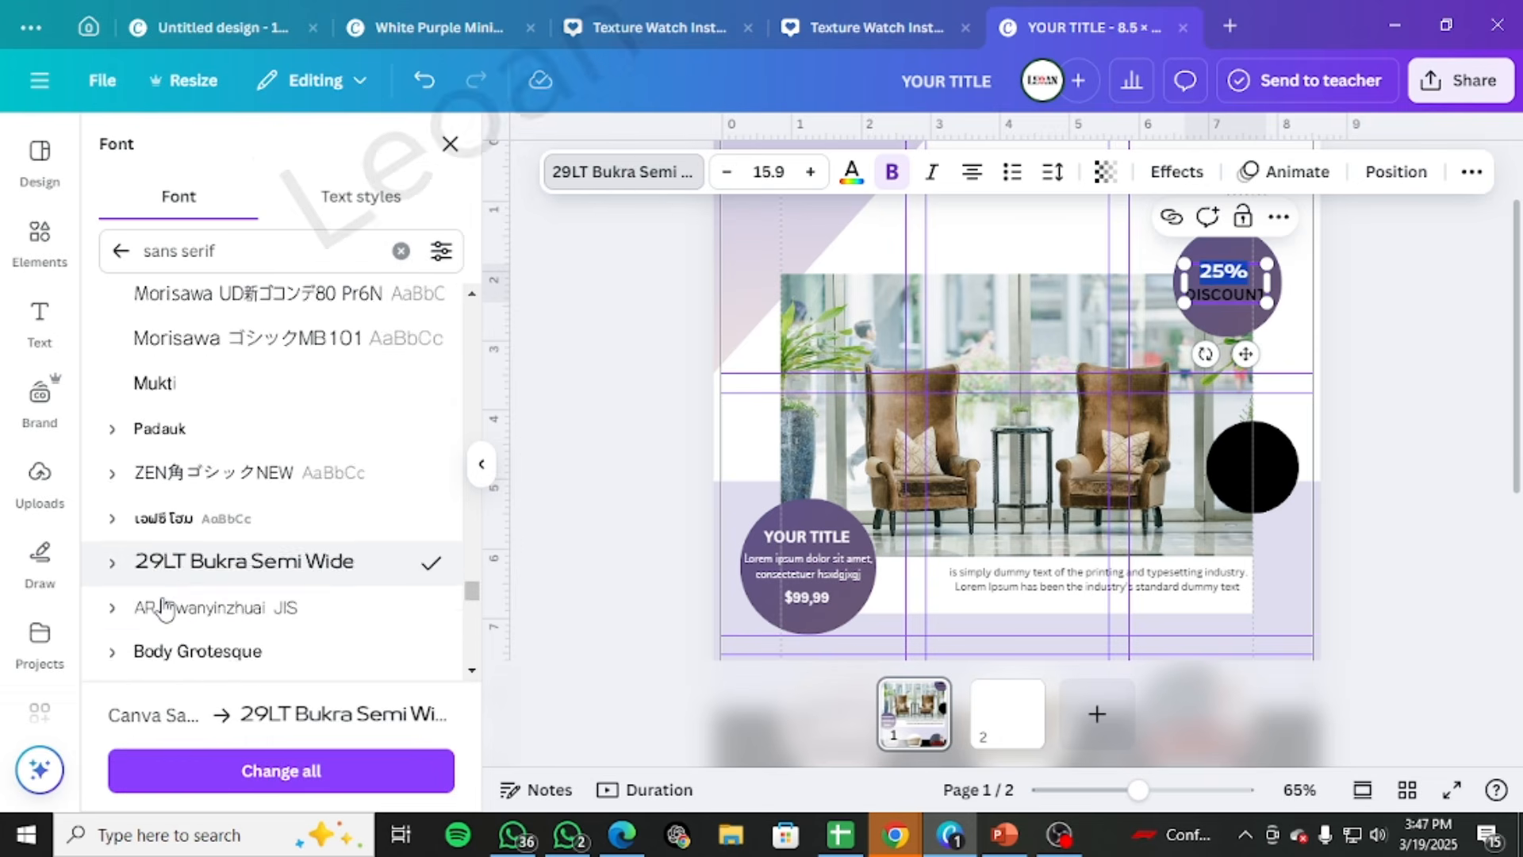
left_click(193, 543)
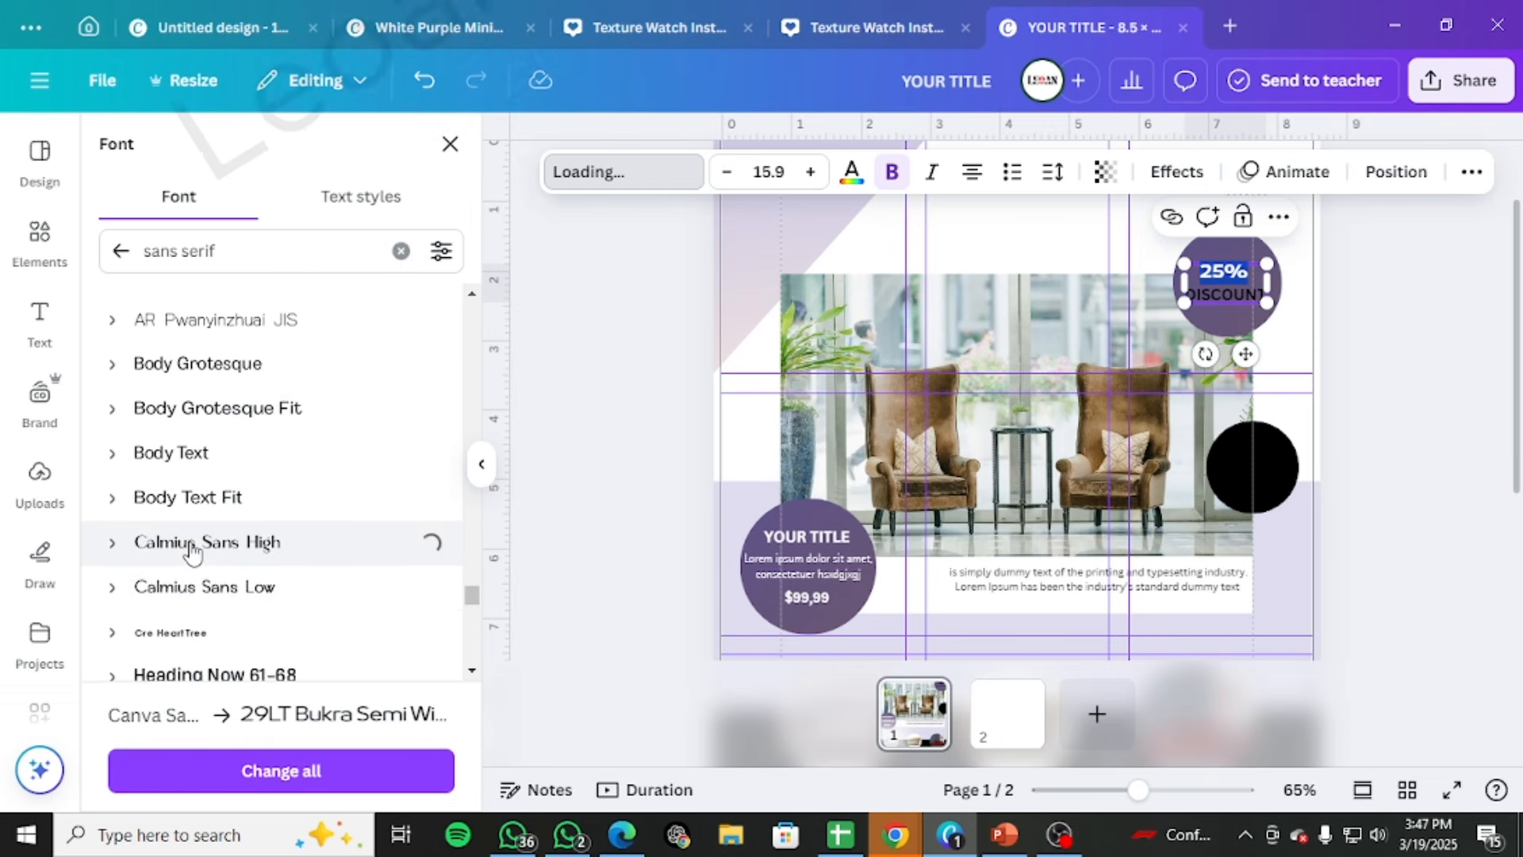
Look further through the sans serif font results for another typeface for the "25%" text
scroll(192, 549, "down", 3)
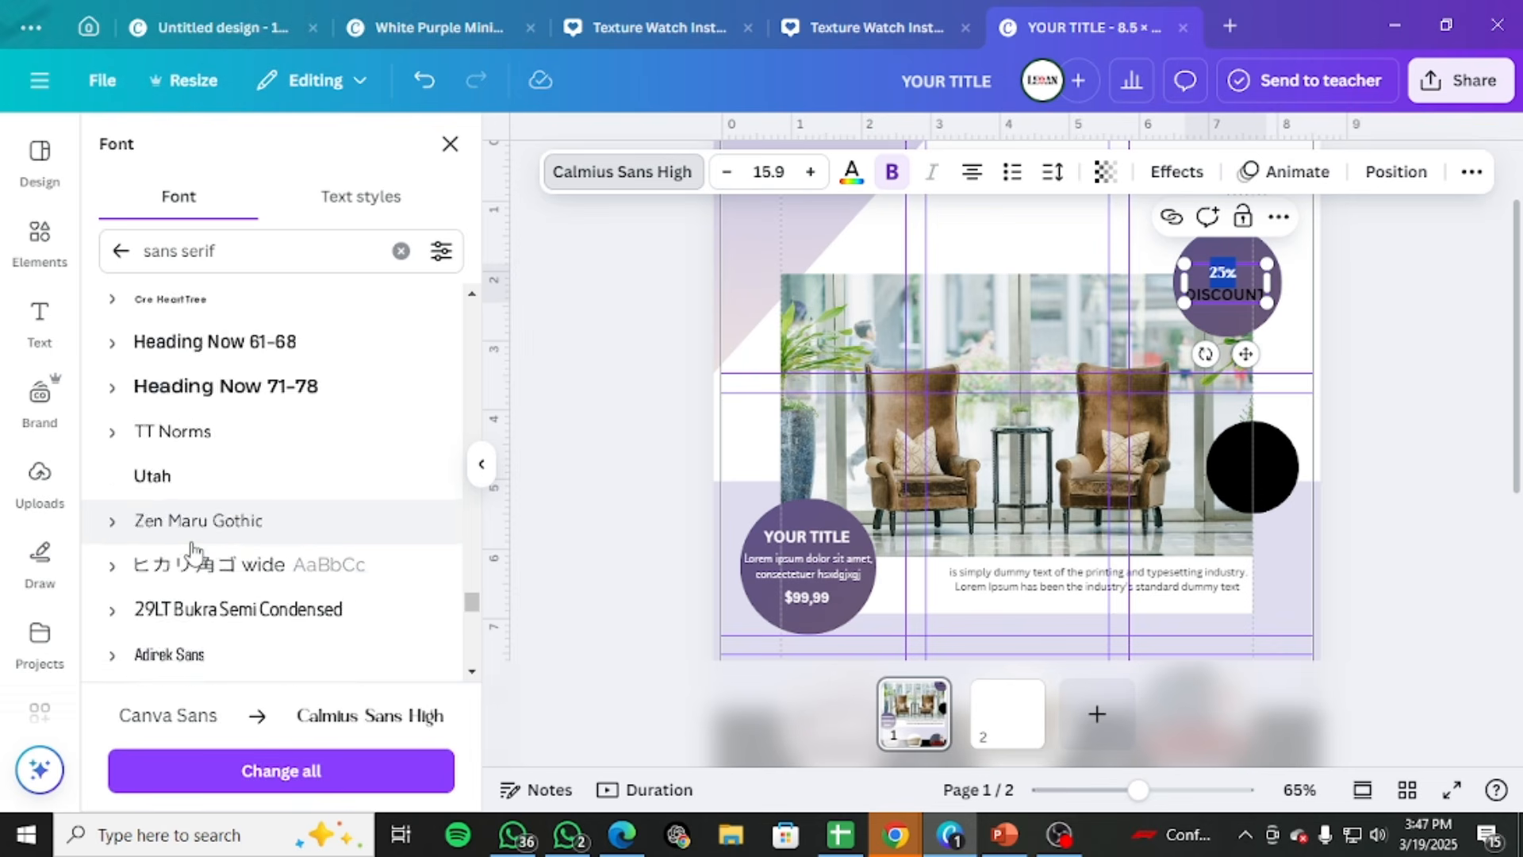
scroll(193, 550, "down", 3)
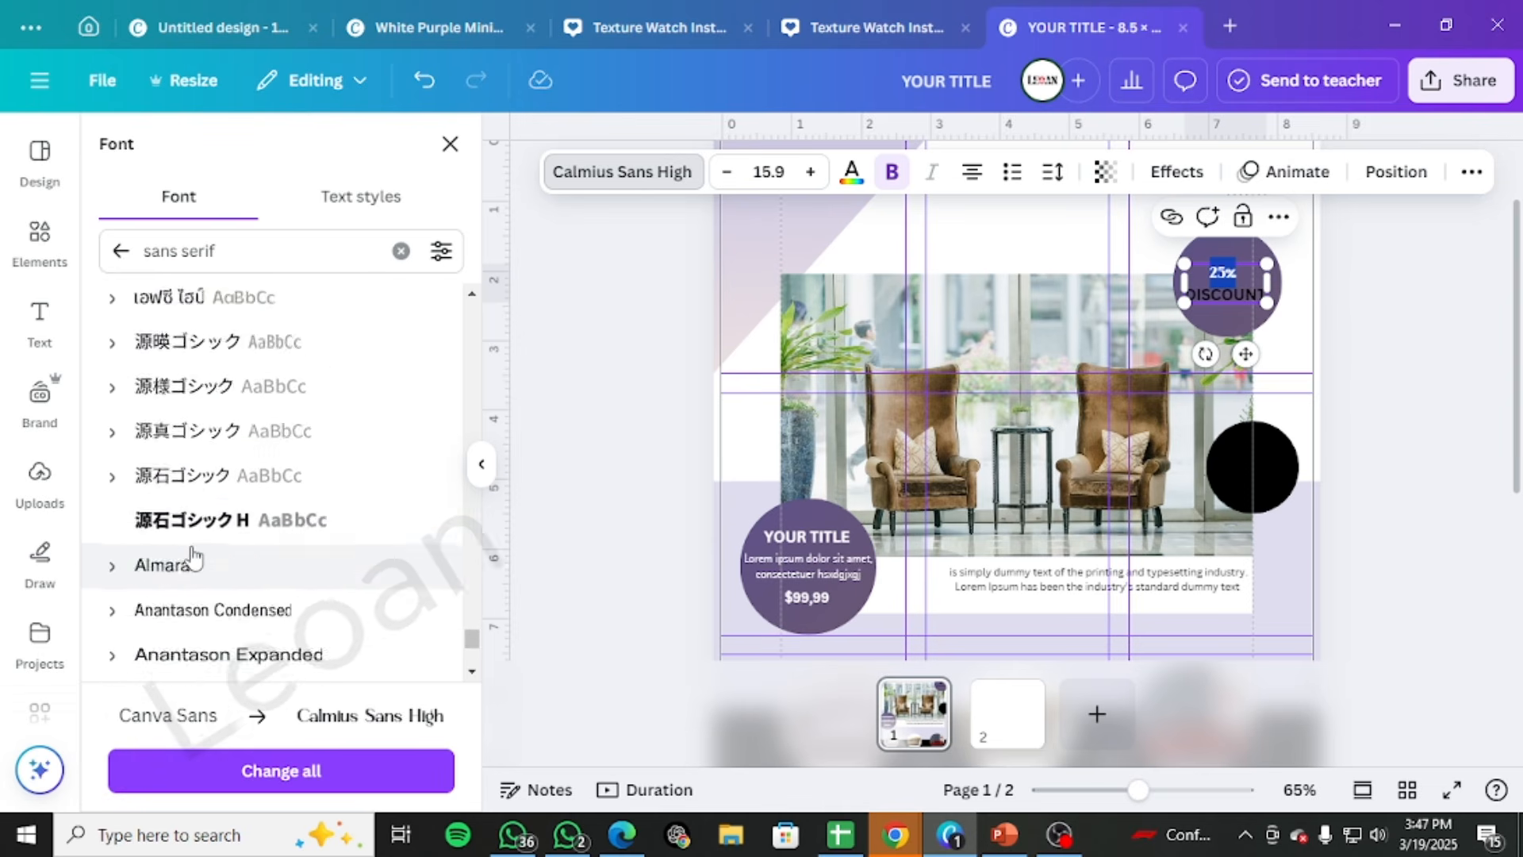
scroll(193, 558, "down", 2)
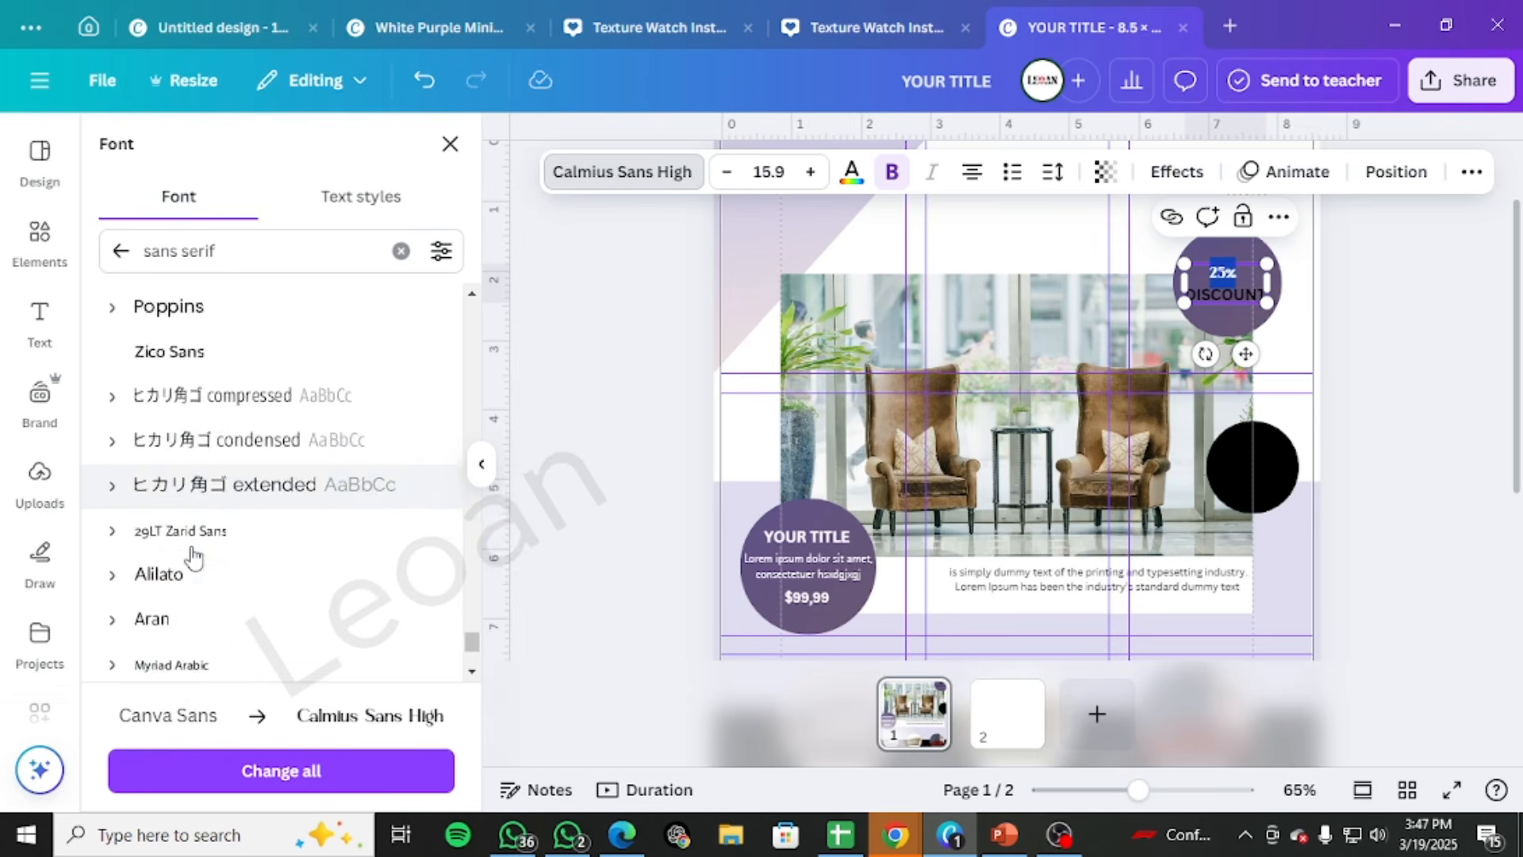
scroll(195, 560, "down", 3)
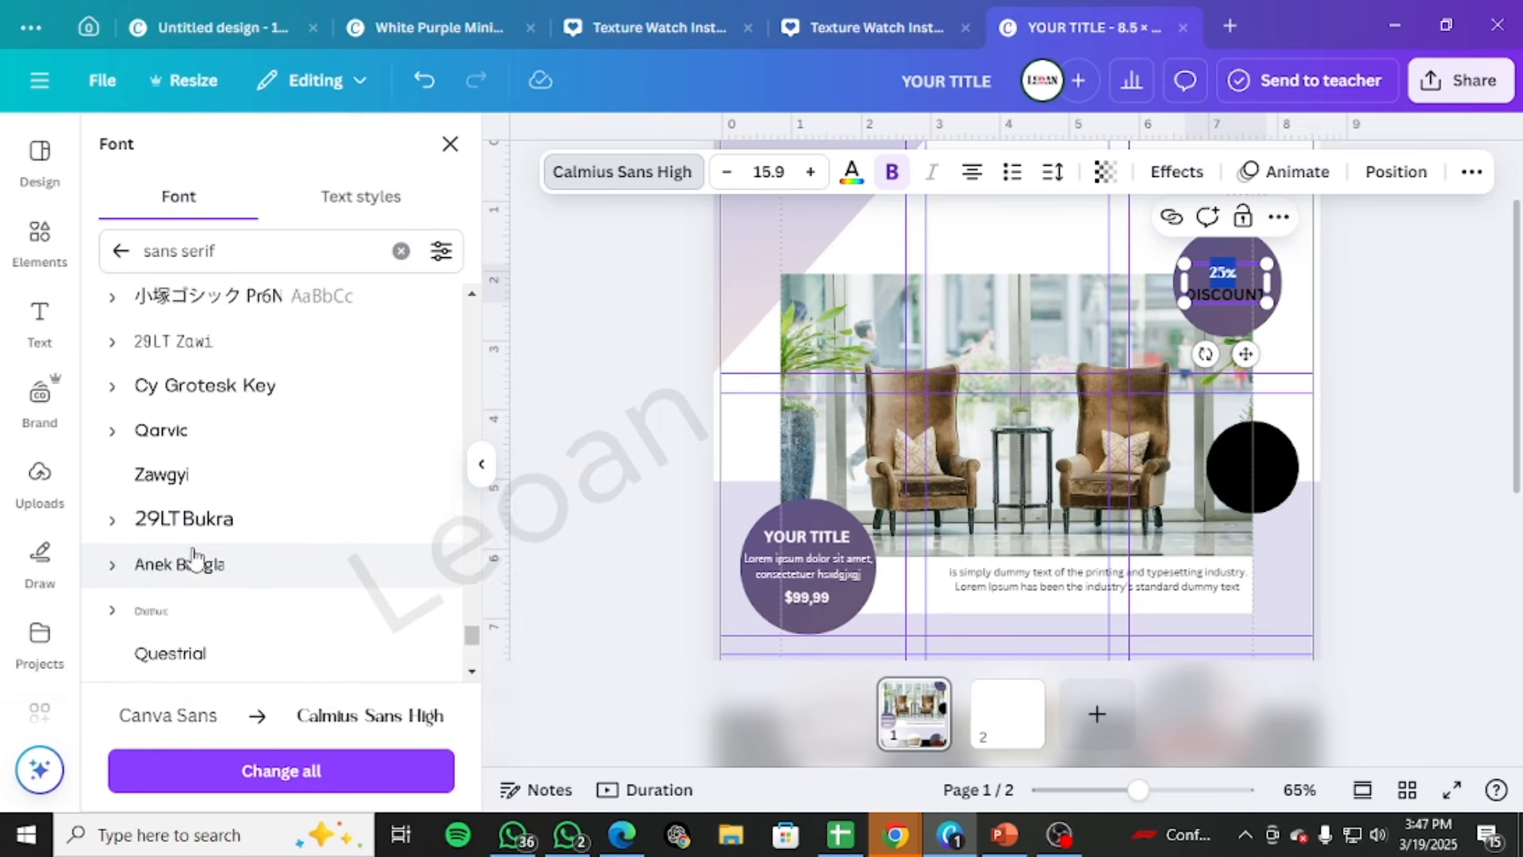
scroll(195, 558, "down", 5)
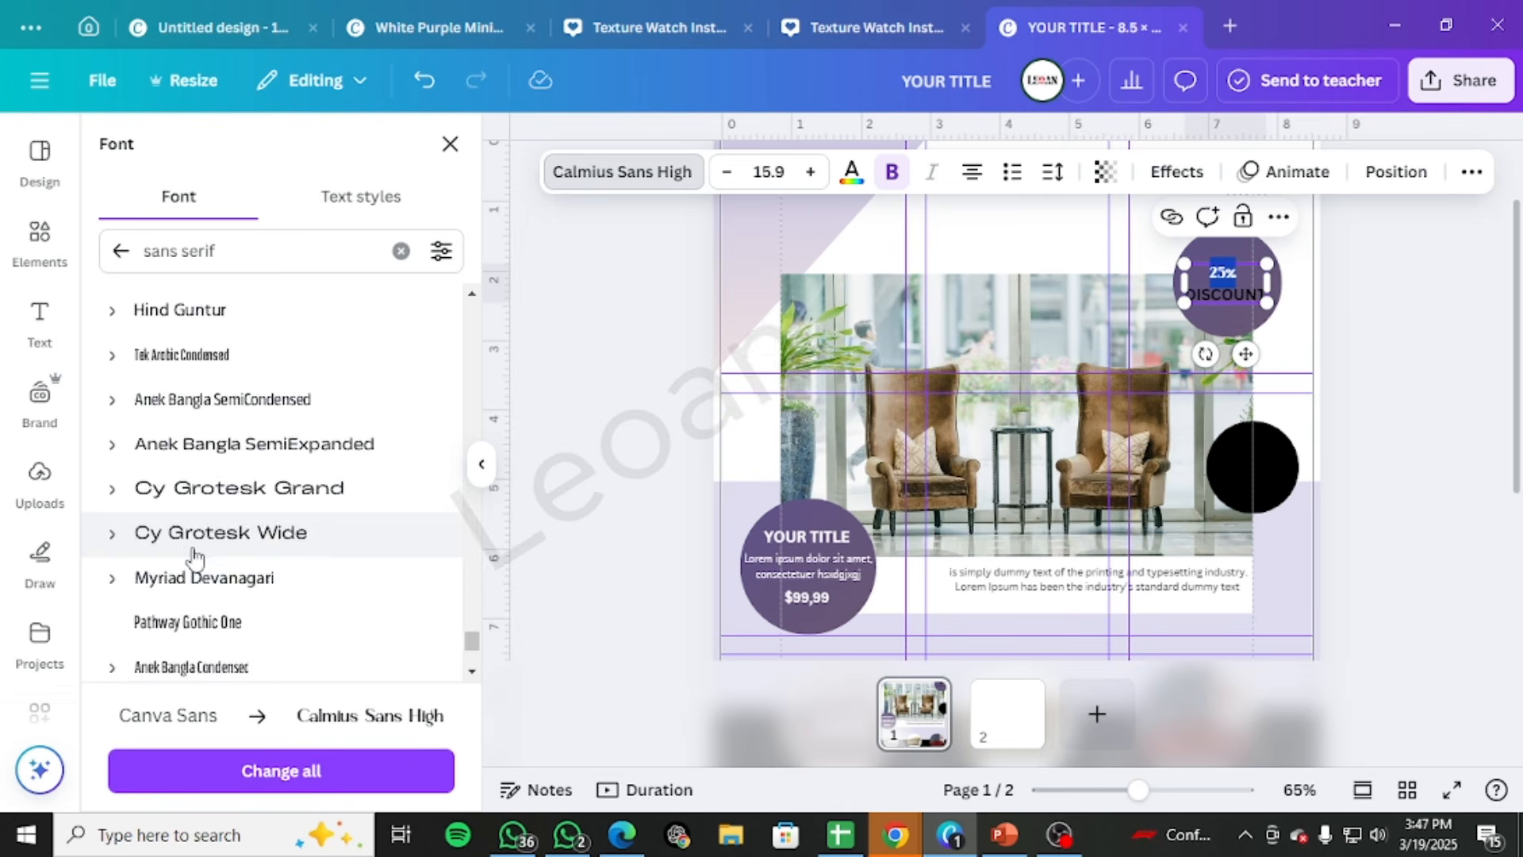
scroll(194, 558, "down", 8)
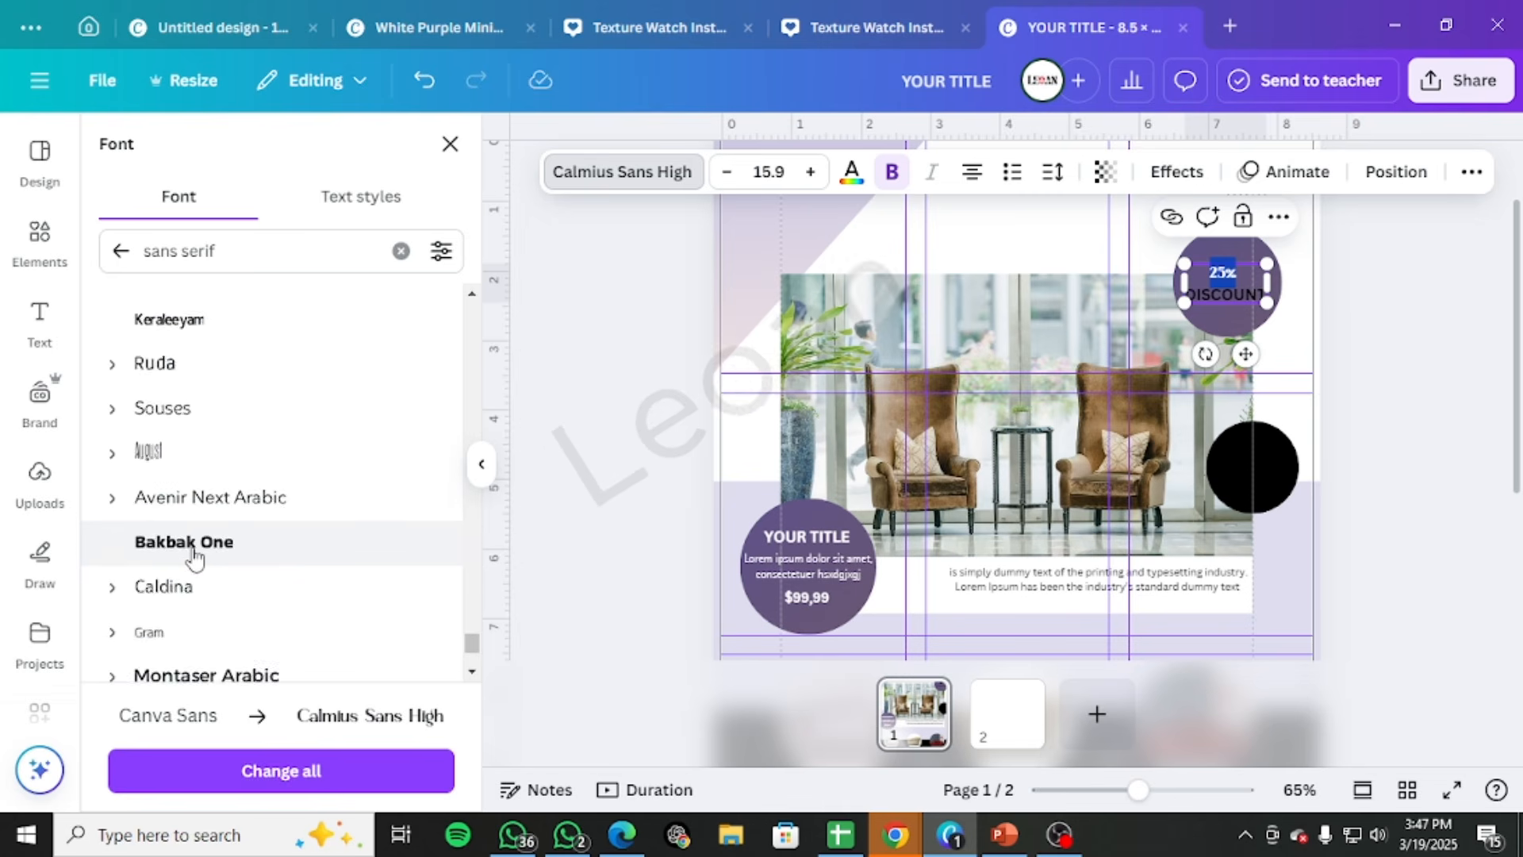
scroll(195, 558, "down", 6)
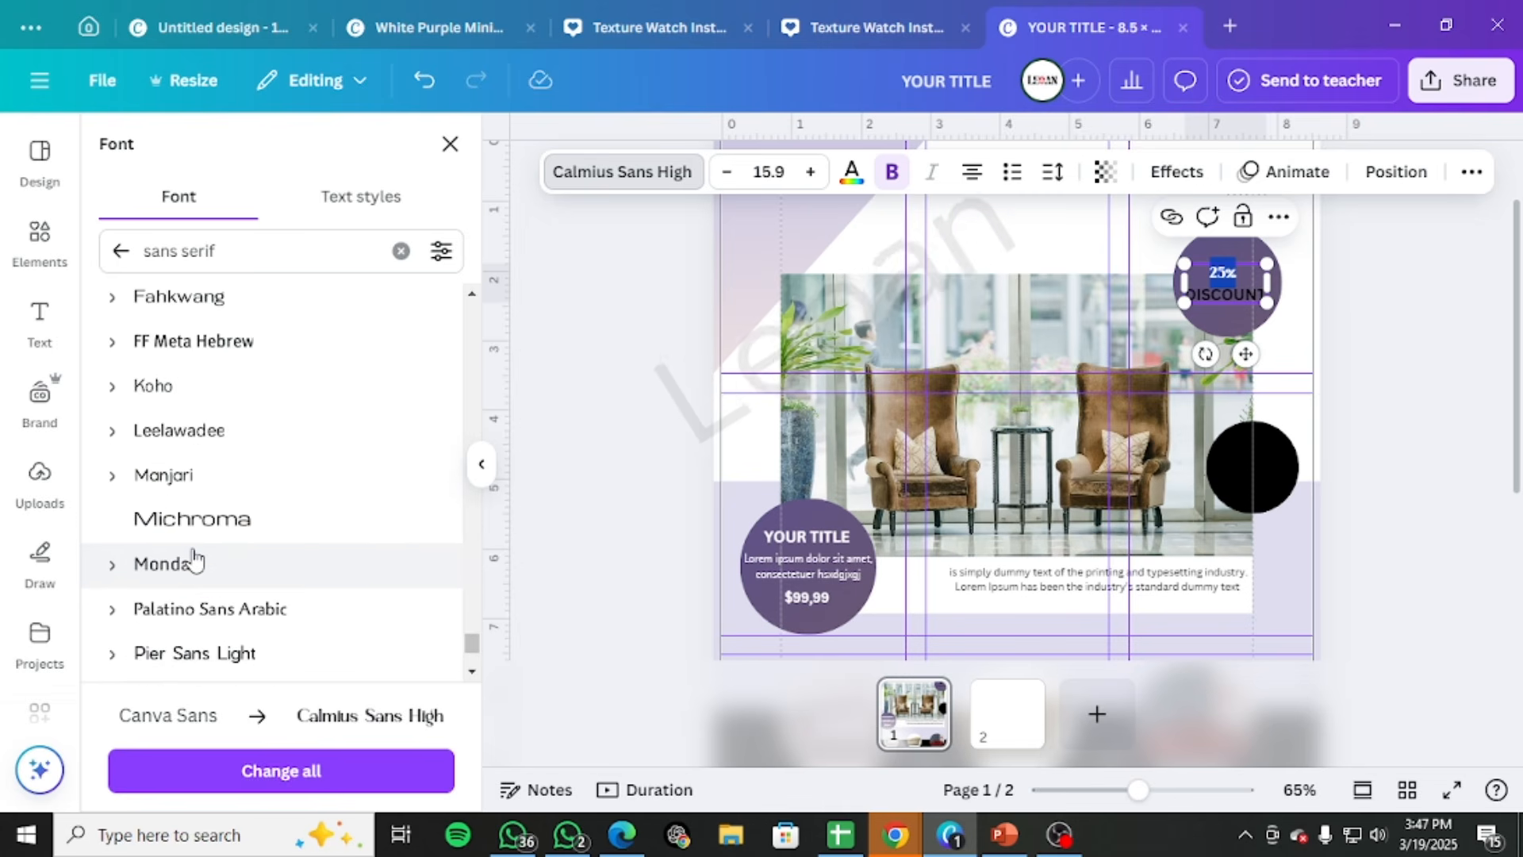
scroll(194, 557, "down", 6)
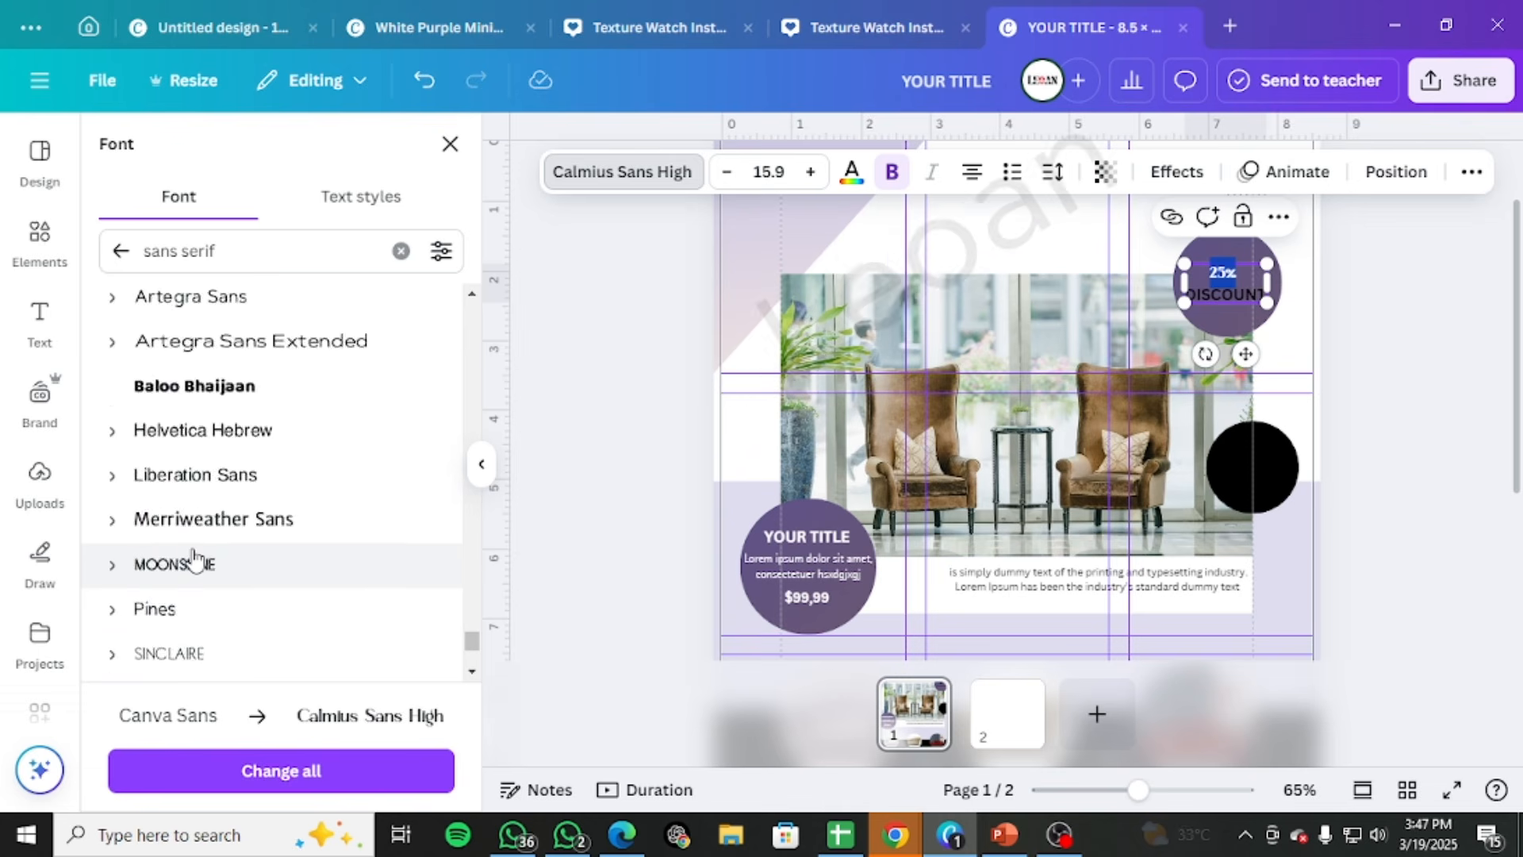
scroll(194, 558, "down", 6)
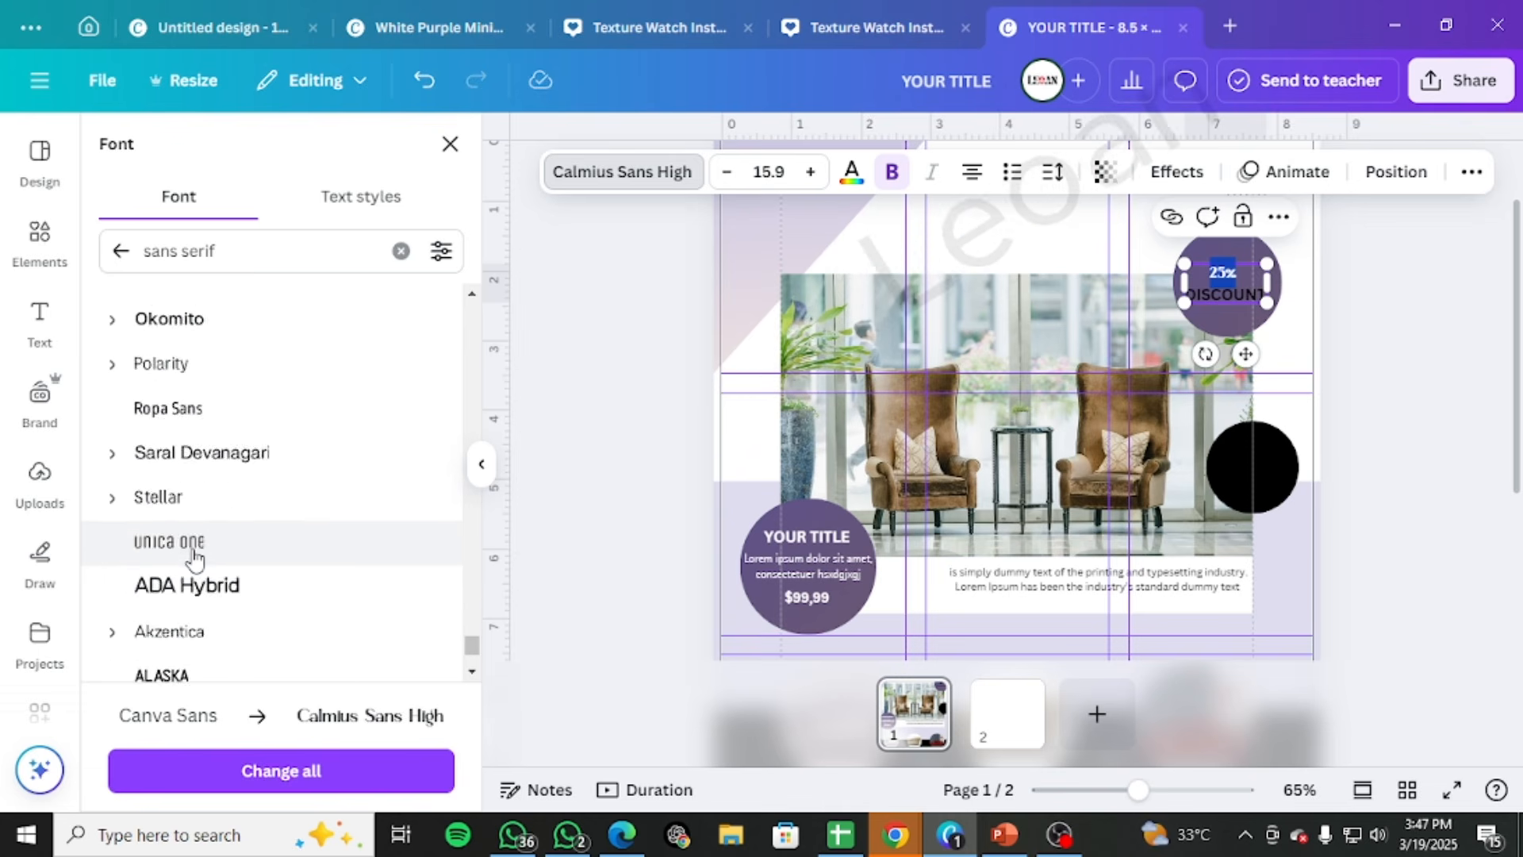
scroll(194, 556, "down", 2)
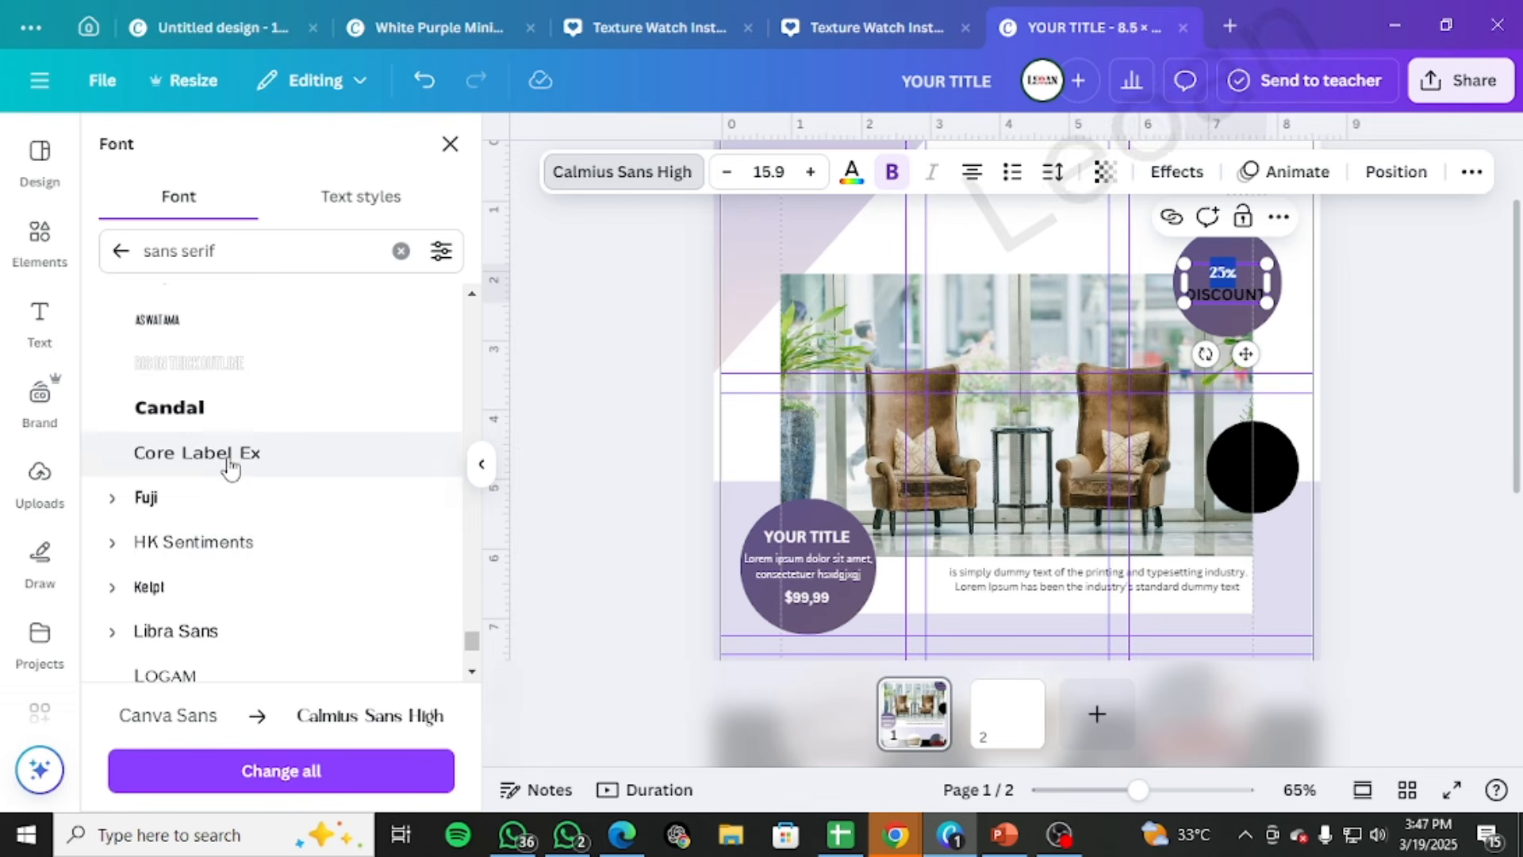
scroll(299, 665, "down", 5)
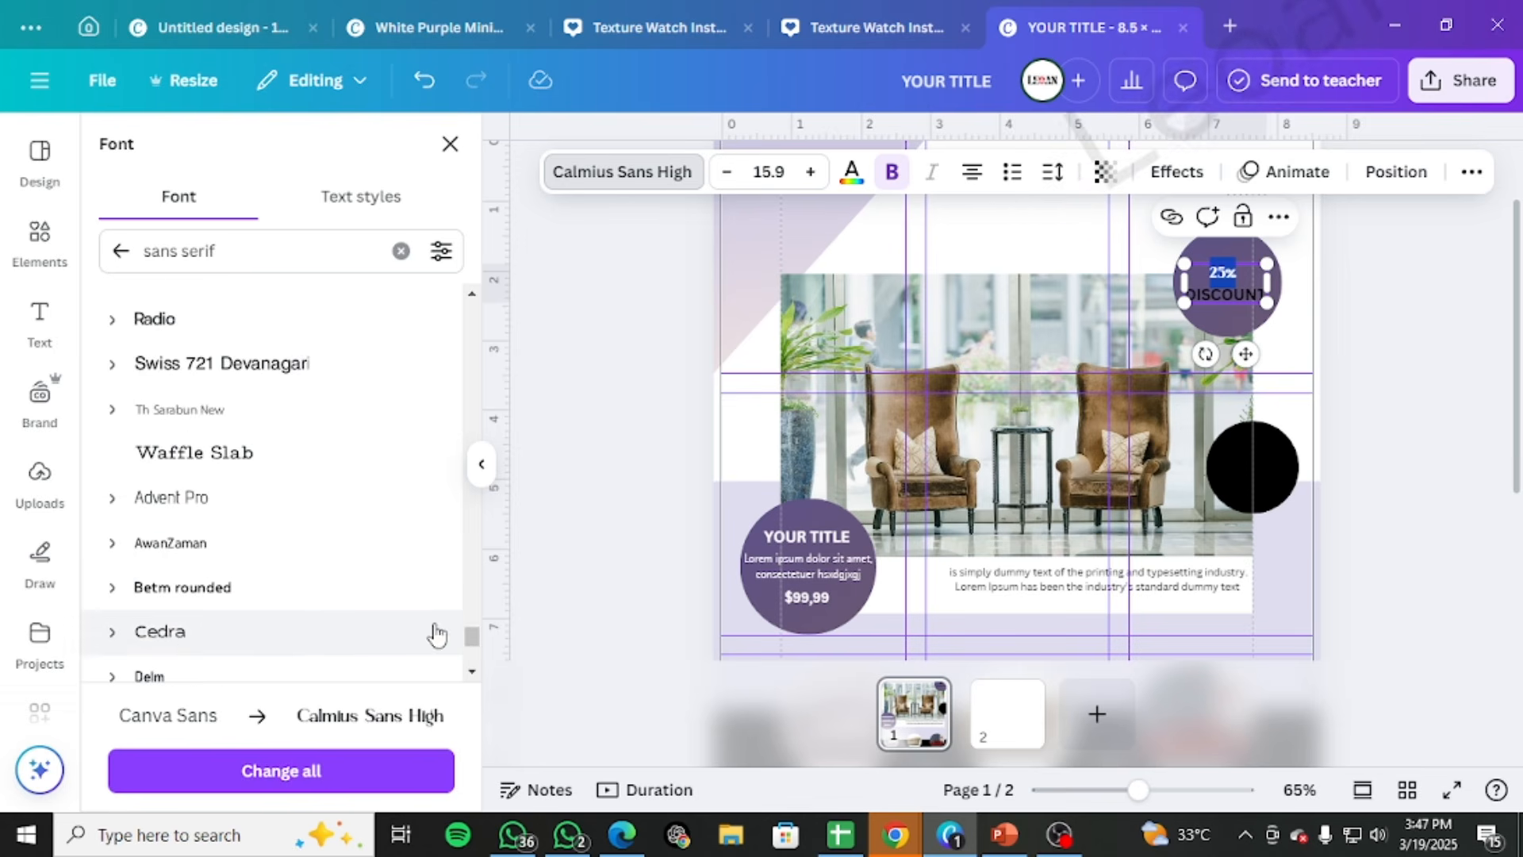
left_click_drag(472, 642, 480, 736)
scroll(323, 609, "down", 5)
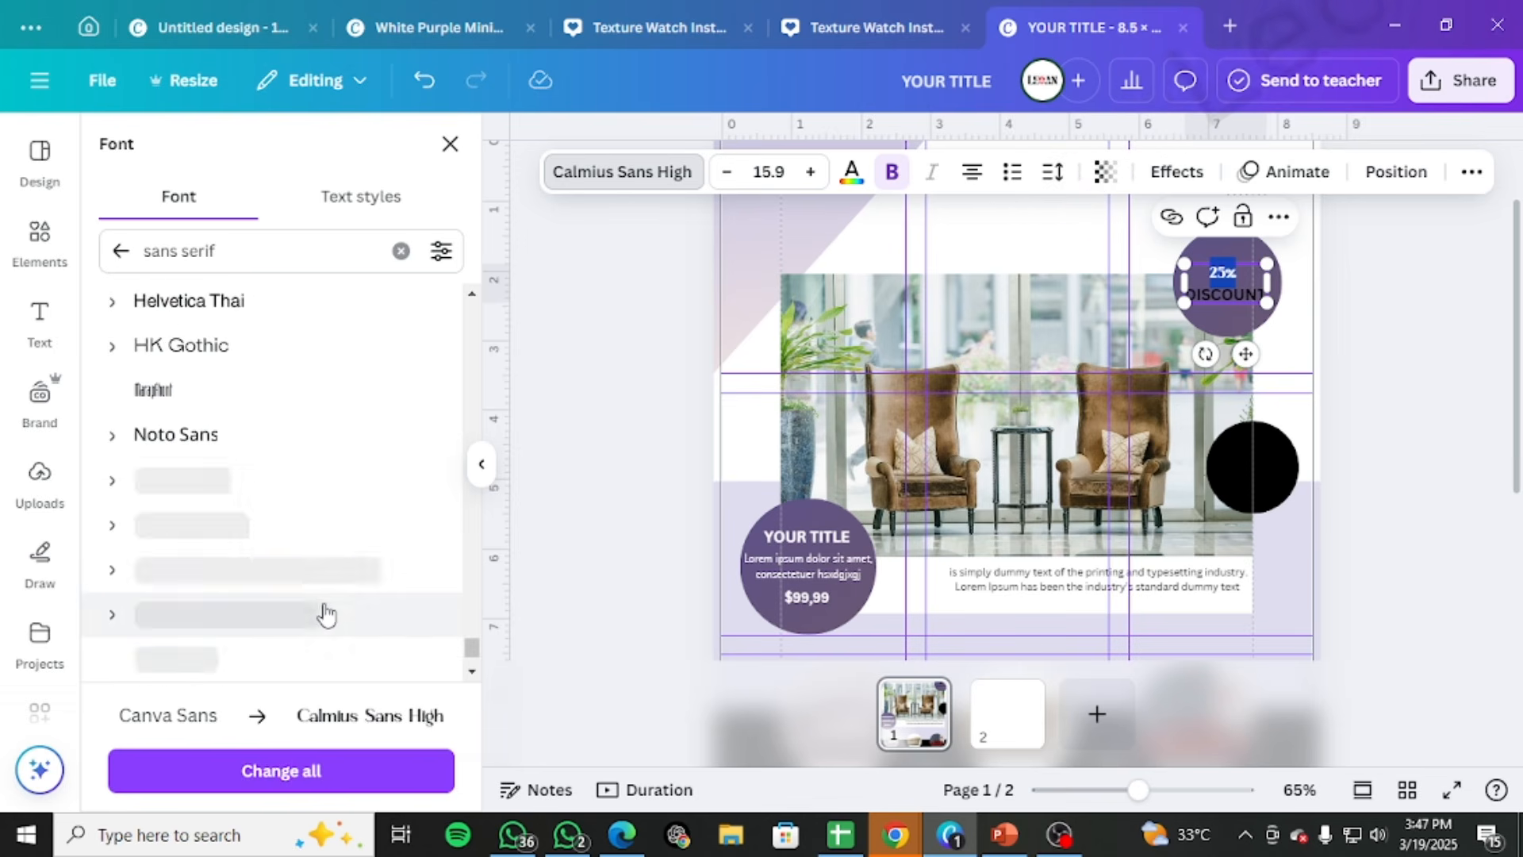
scroll(321, 607, "down", 10)
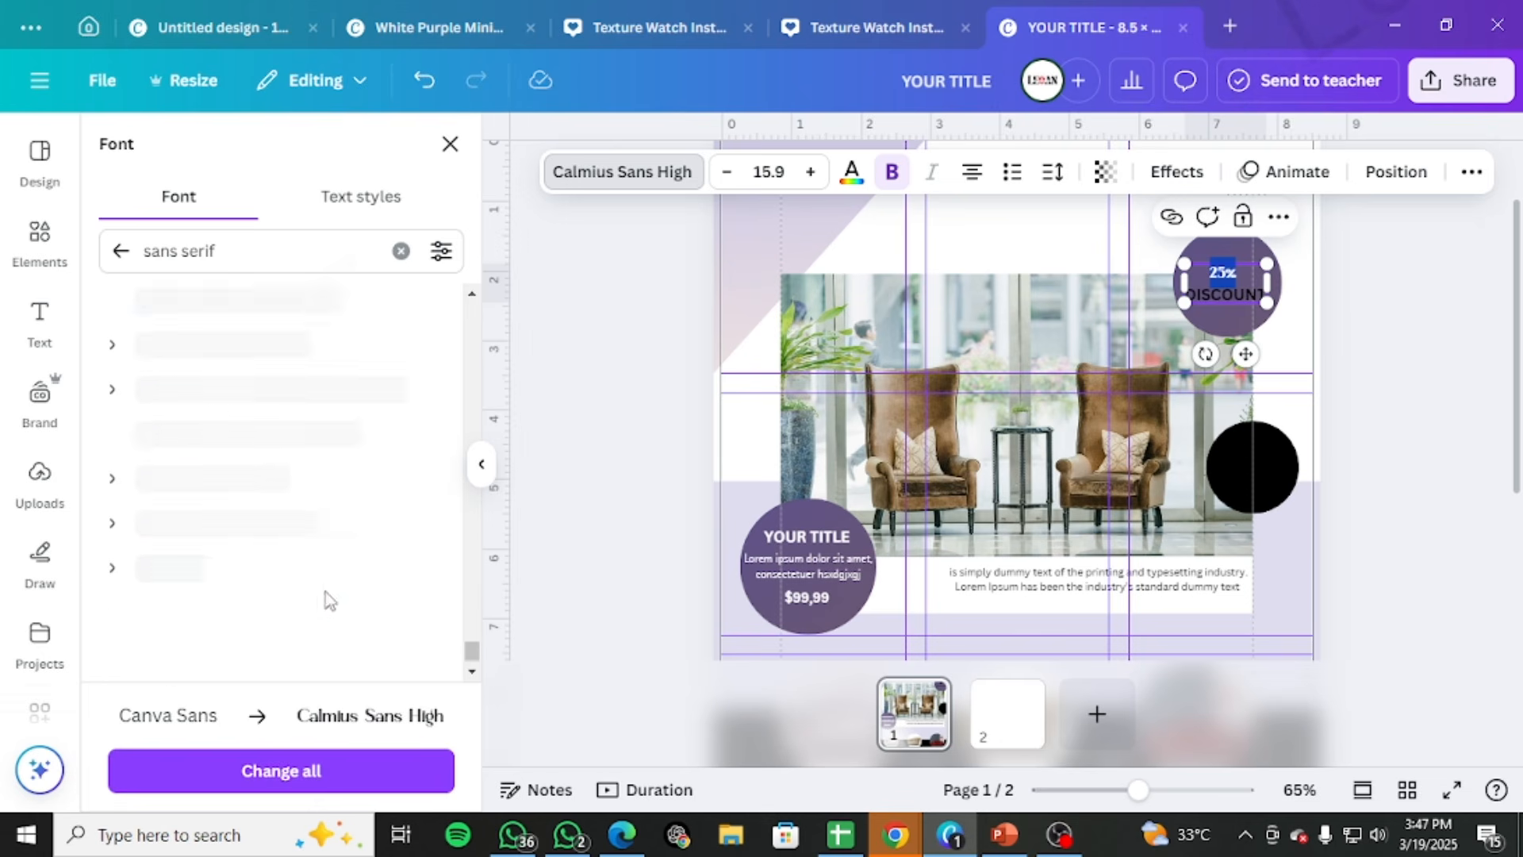
Clear the sans serif font search and set the "25%" text to Script MT Bold Regular from the full font list
left_click(399, 253)
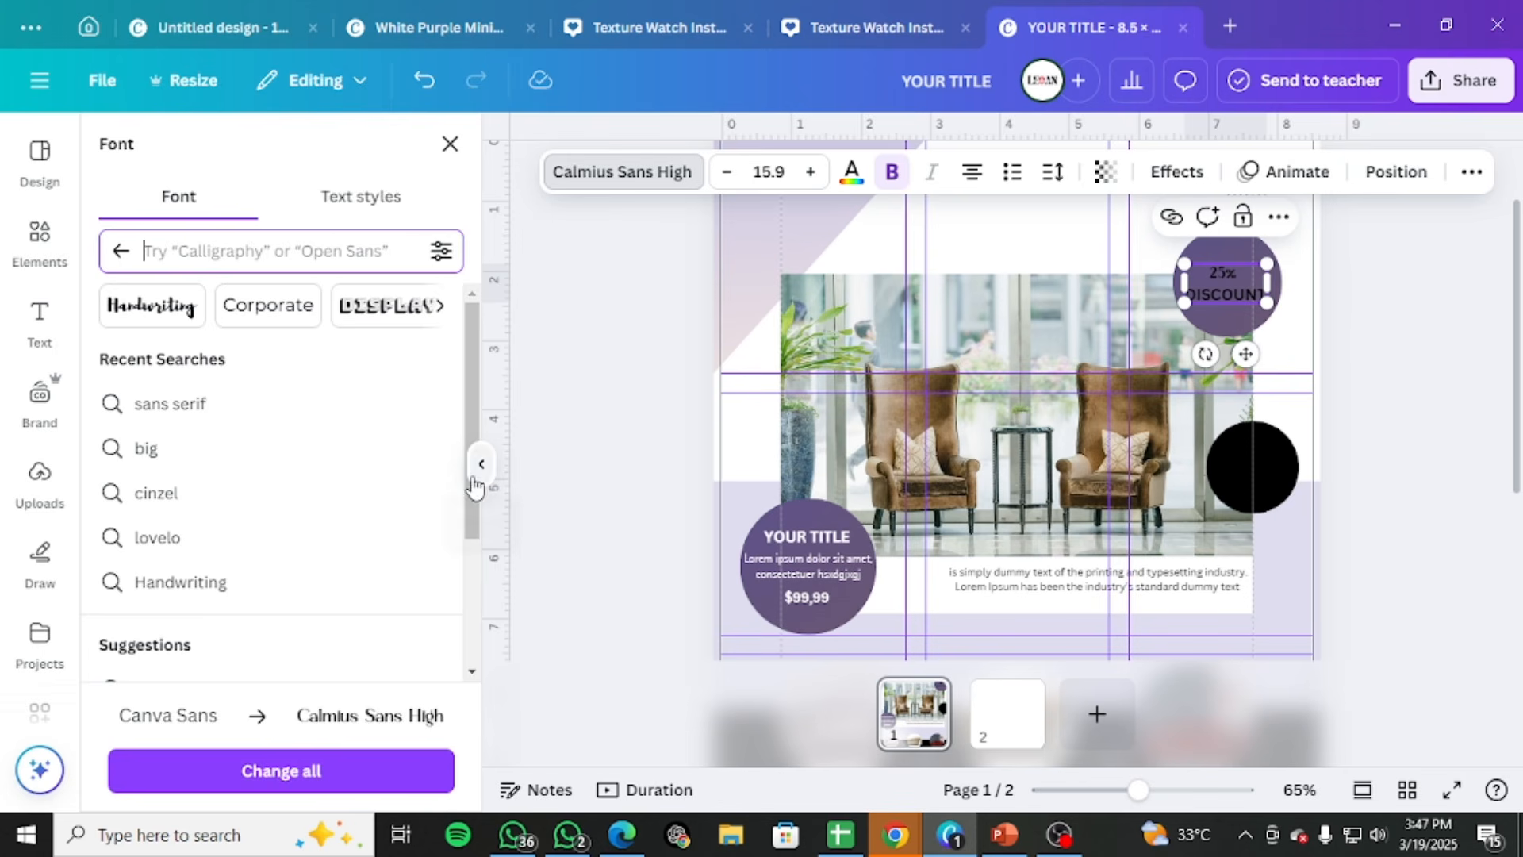
scroll(373, 460, "down", 3)
scroll(365, 539, "up", 3)
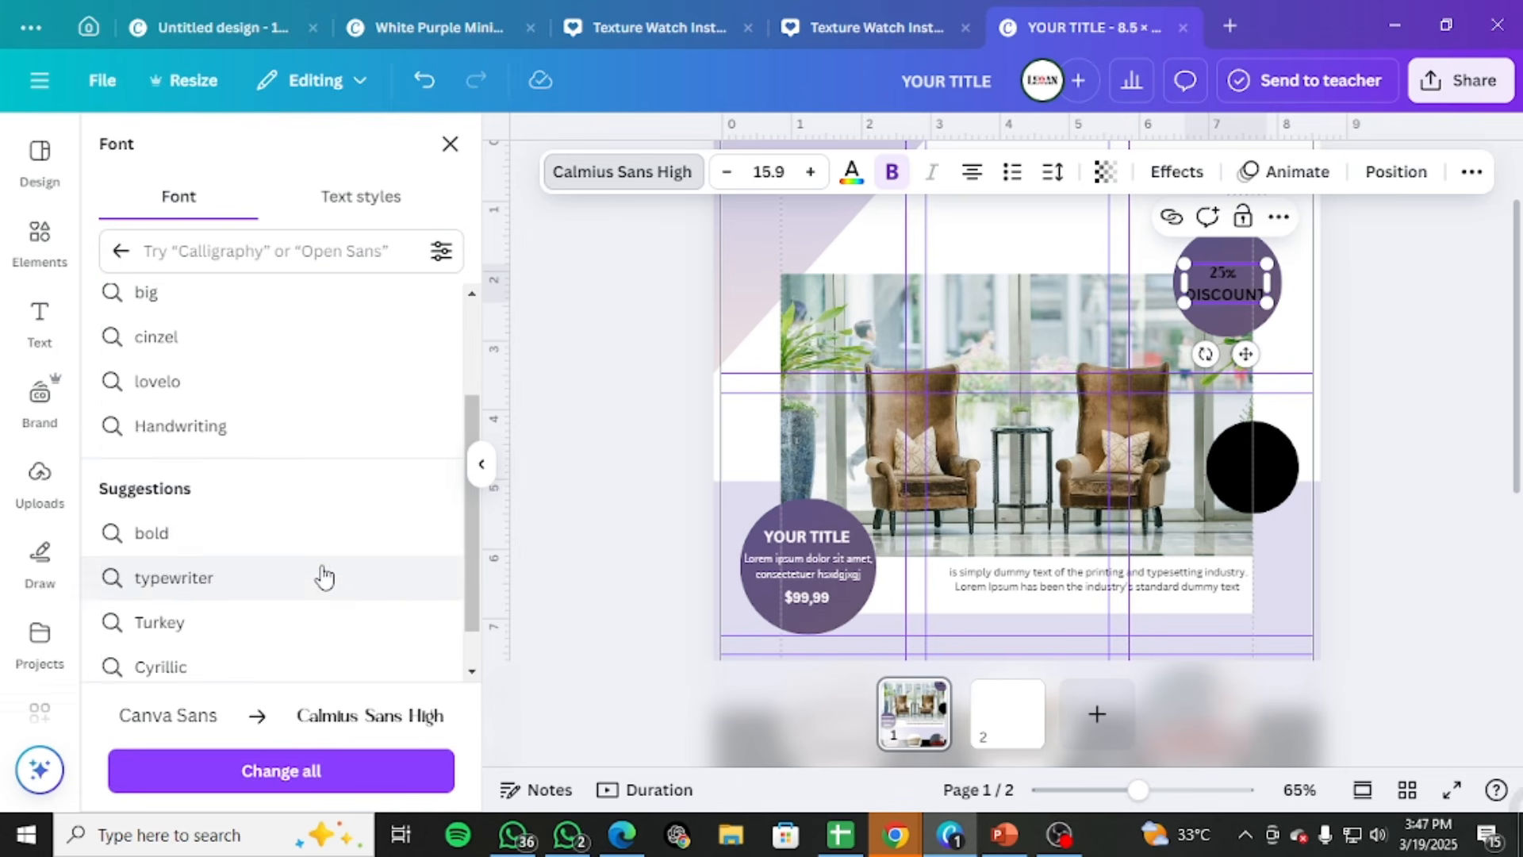
left_click(123, 253)
scroll(357, 605, "down", 5)
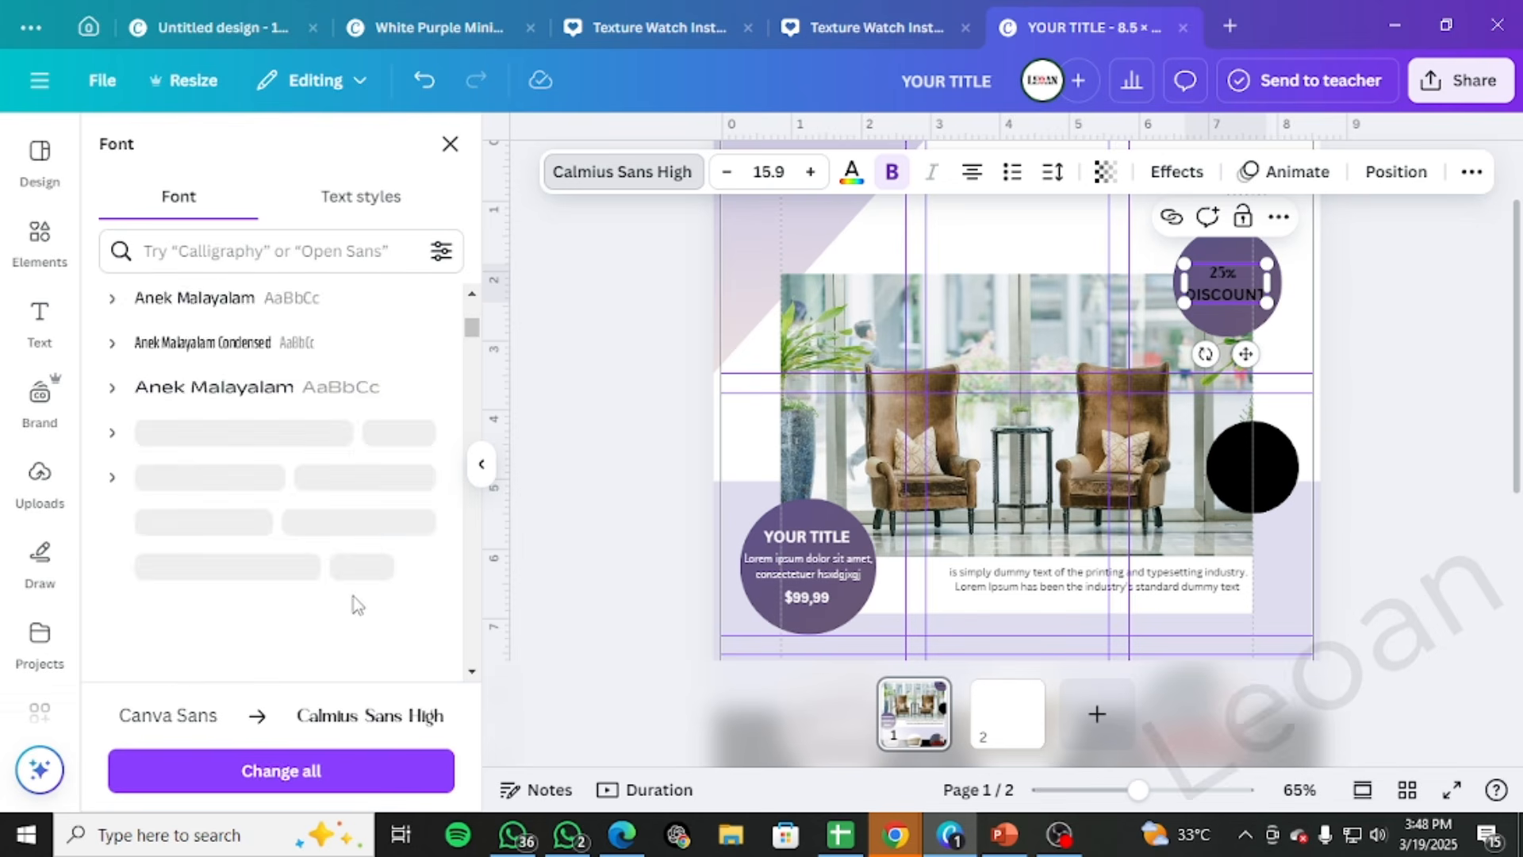
scroll(357, 605, "down", 10)
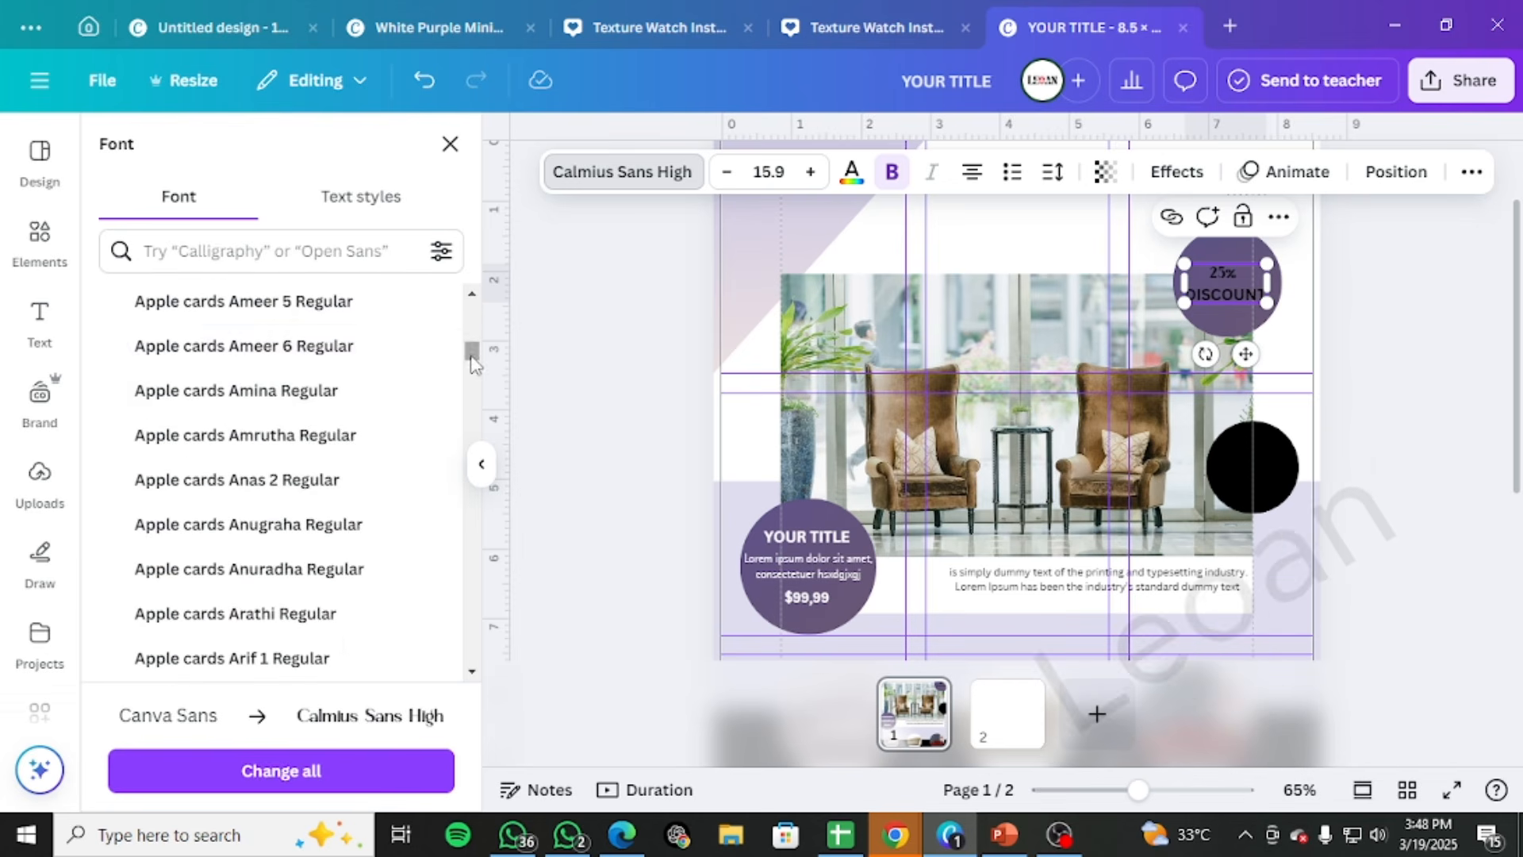
left_click_drag(472, 363, 447, 683)
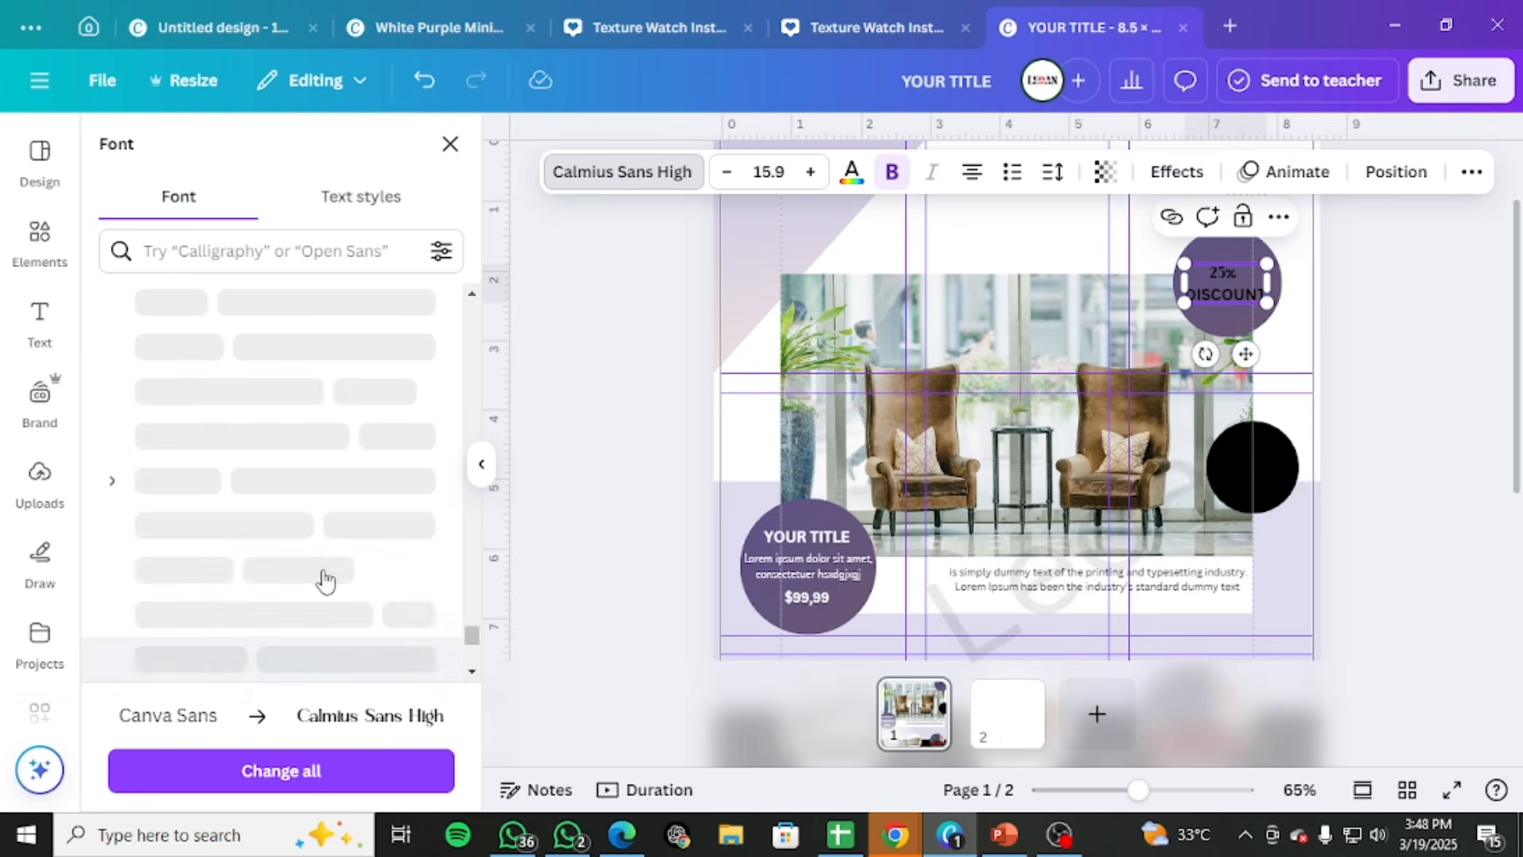
scroll(341, 595, "up", 8)
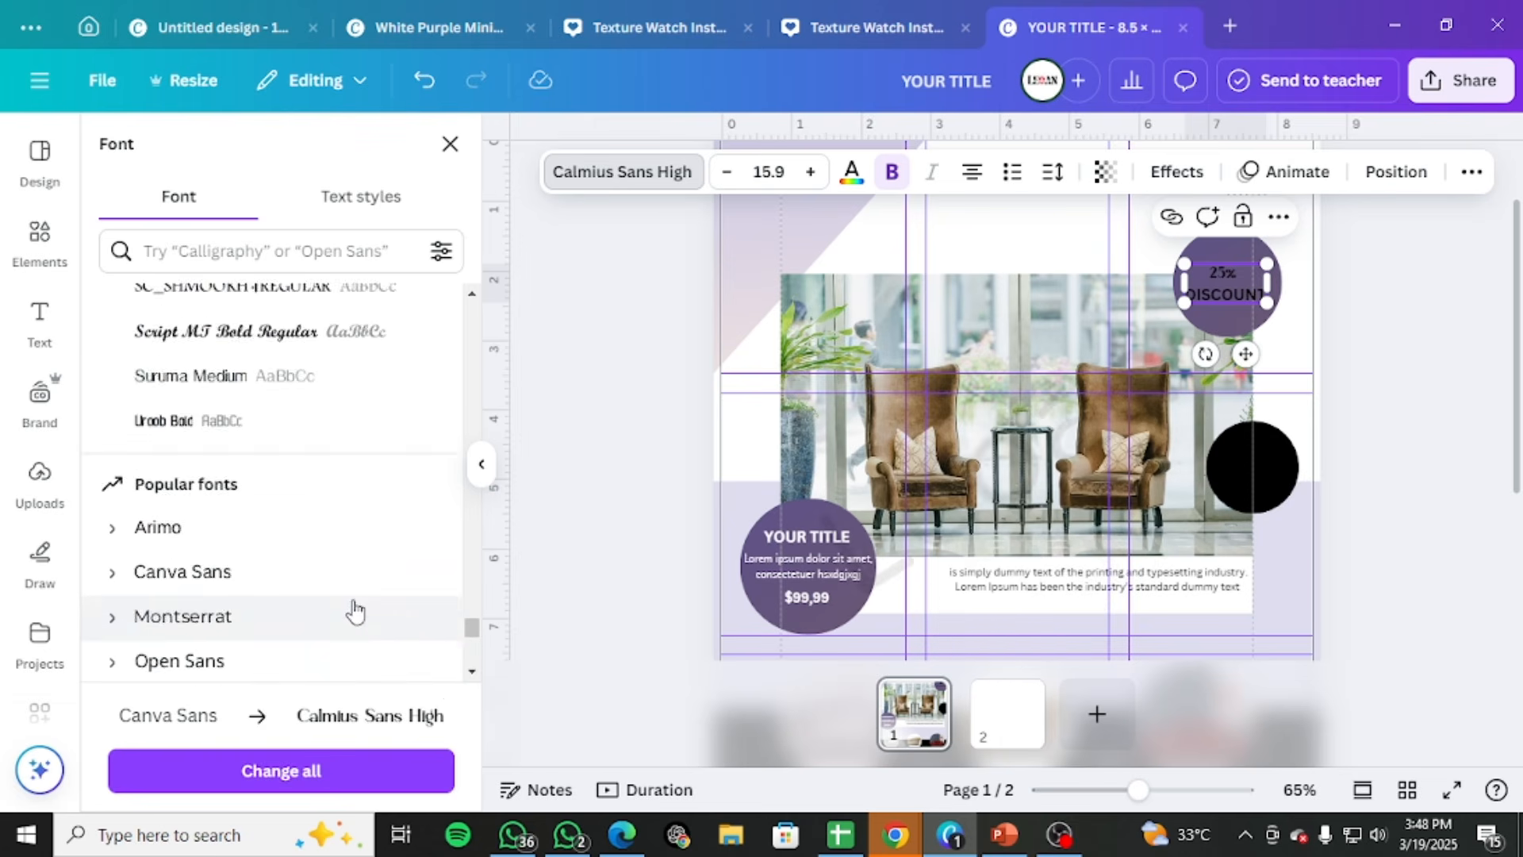
scroll(354, 611, "up", 2)
left_click(205, 456)
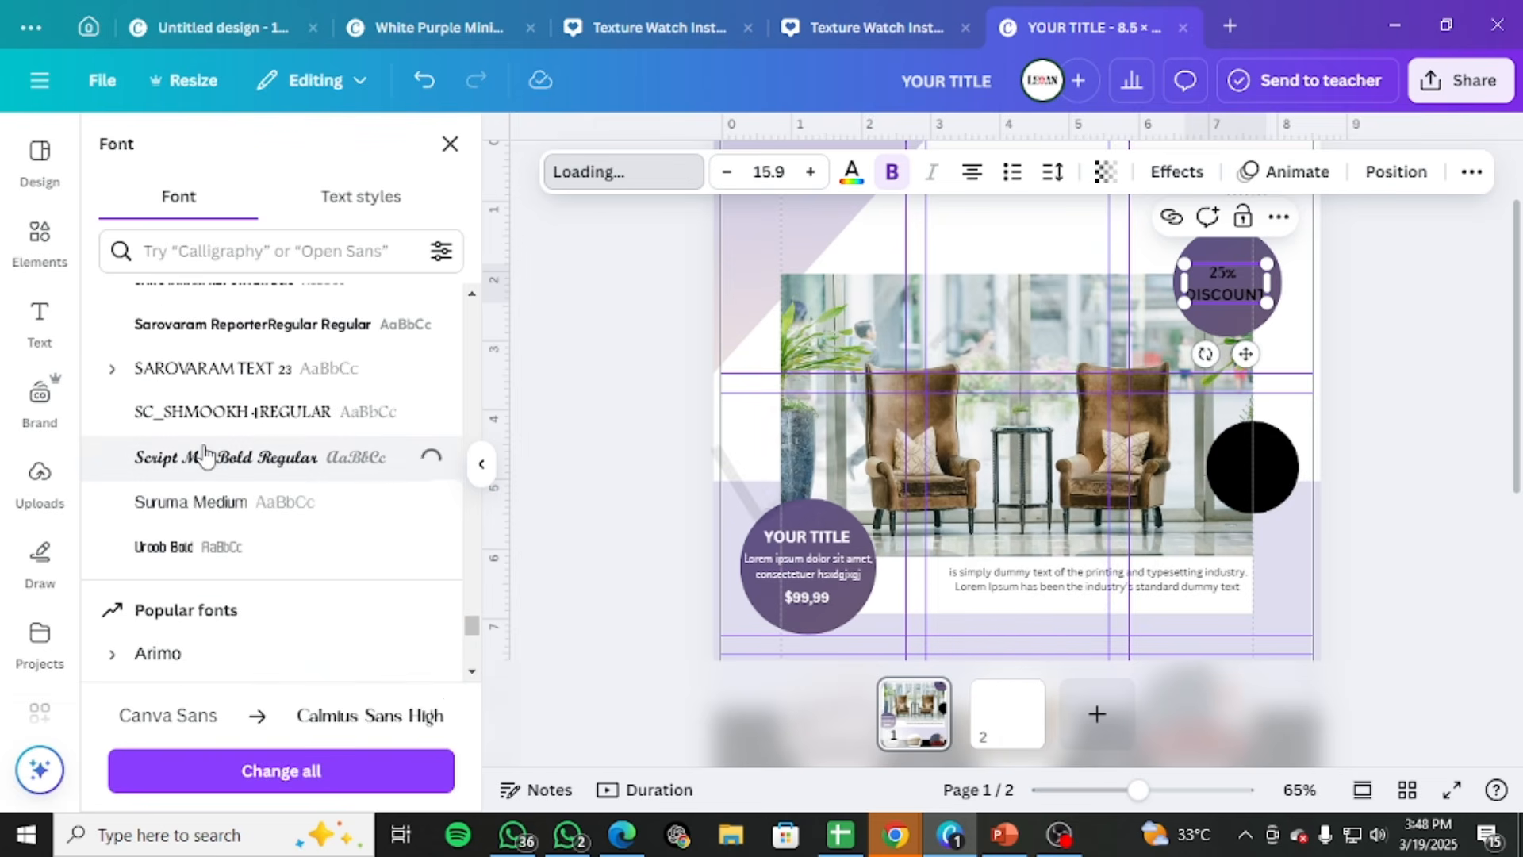
Try Sarovaram ReporterRegular on the "25%" text, return it to Script MT Bold and enlarge it to size 33.9
left_click(226, 340)
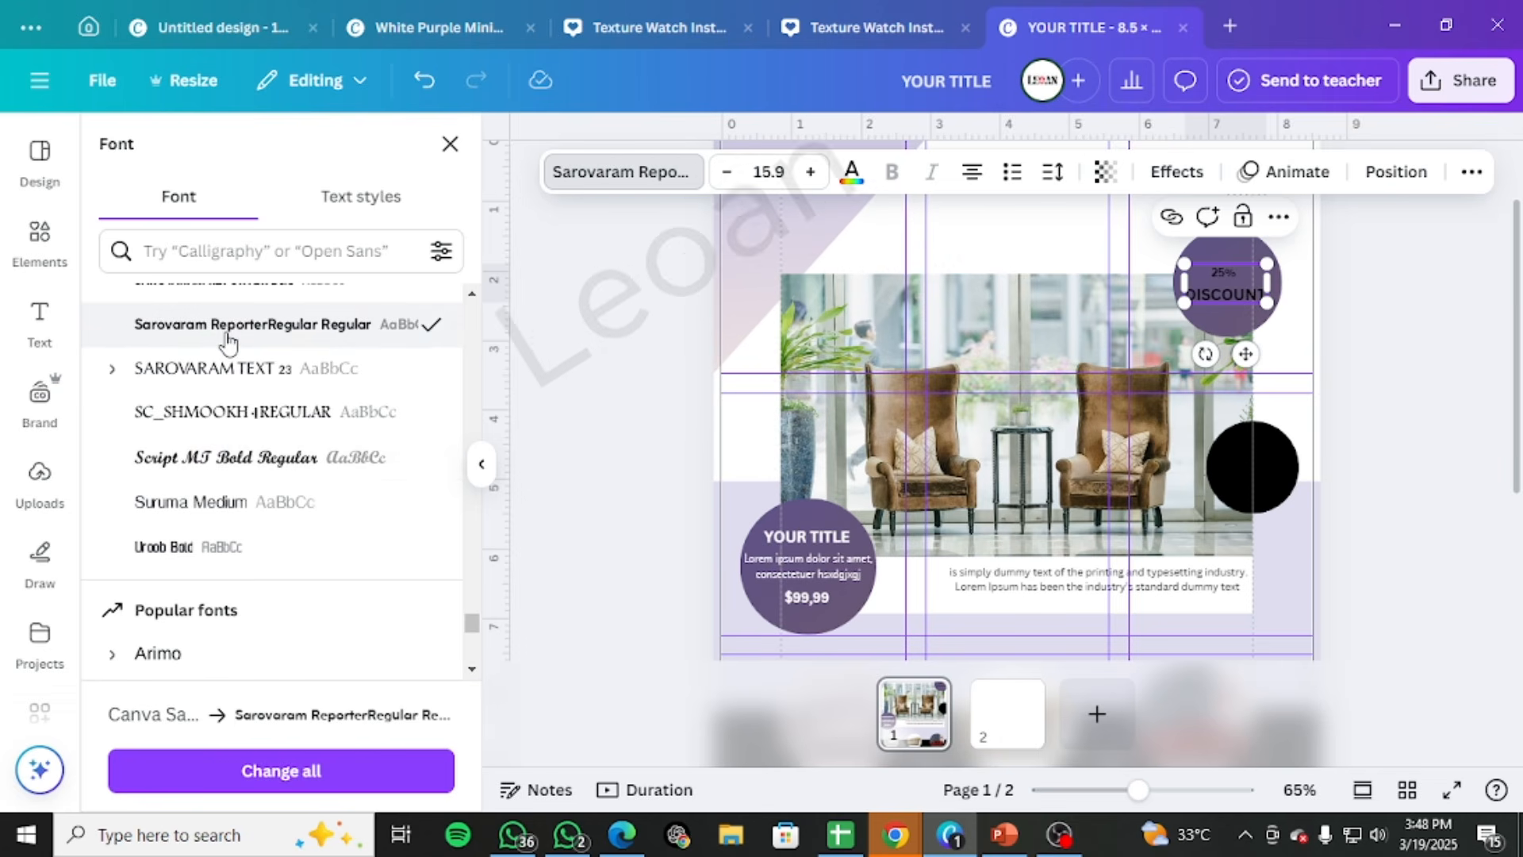
left_click(227, 462)
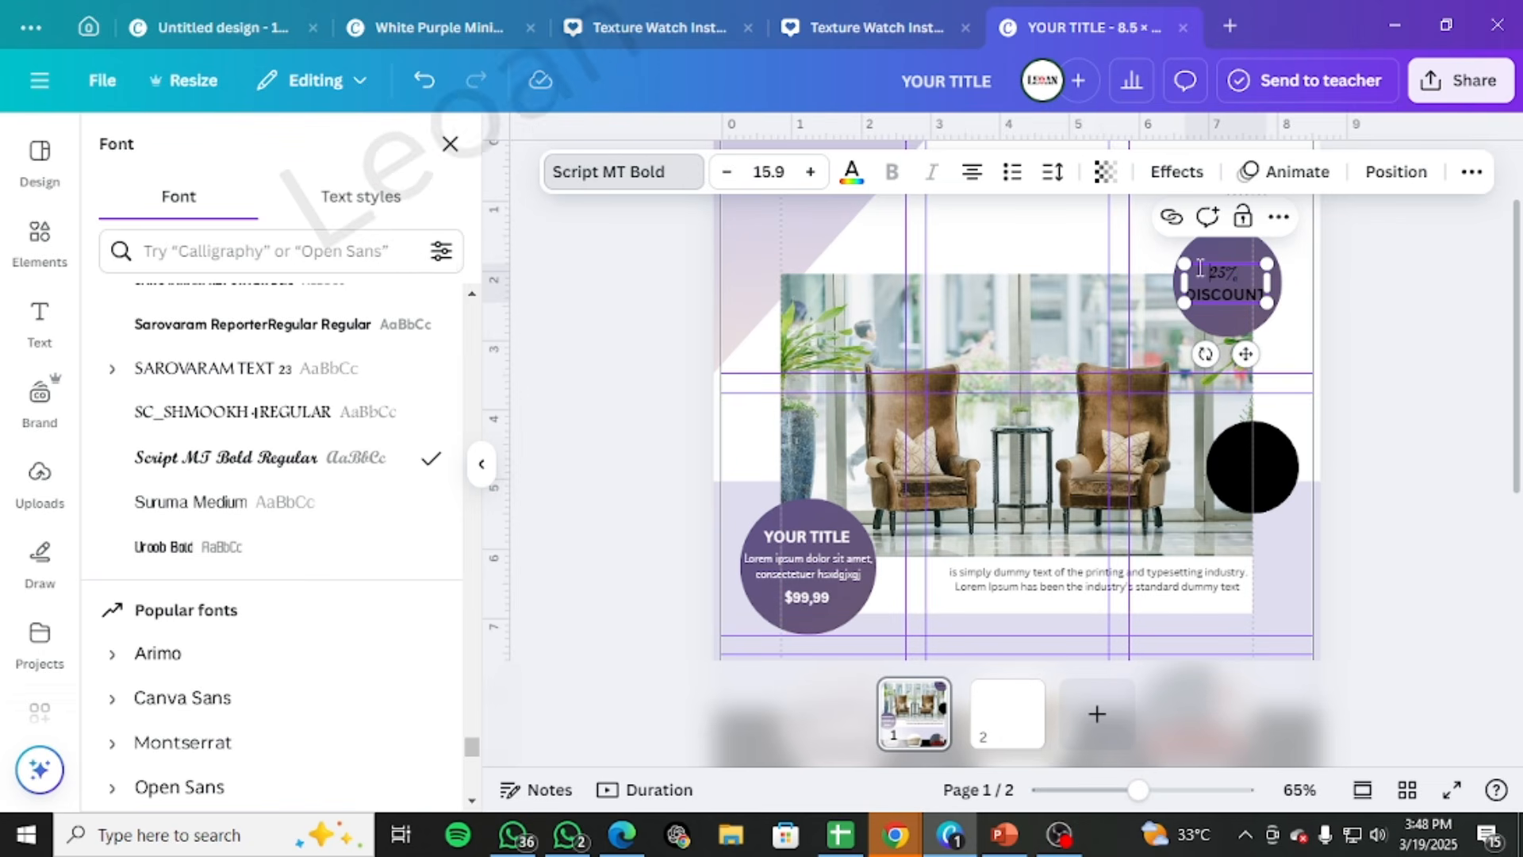
left_click_drag(1200, 268, 1234, 273)
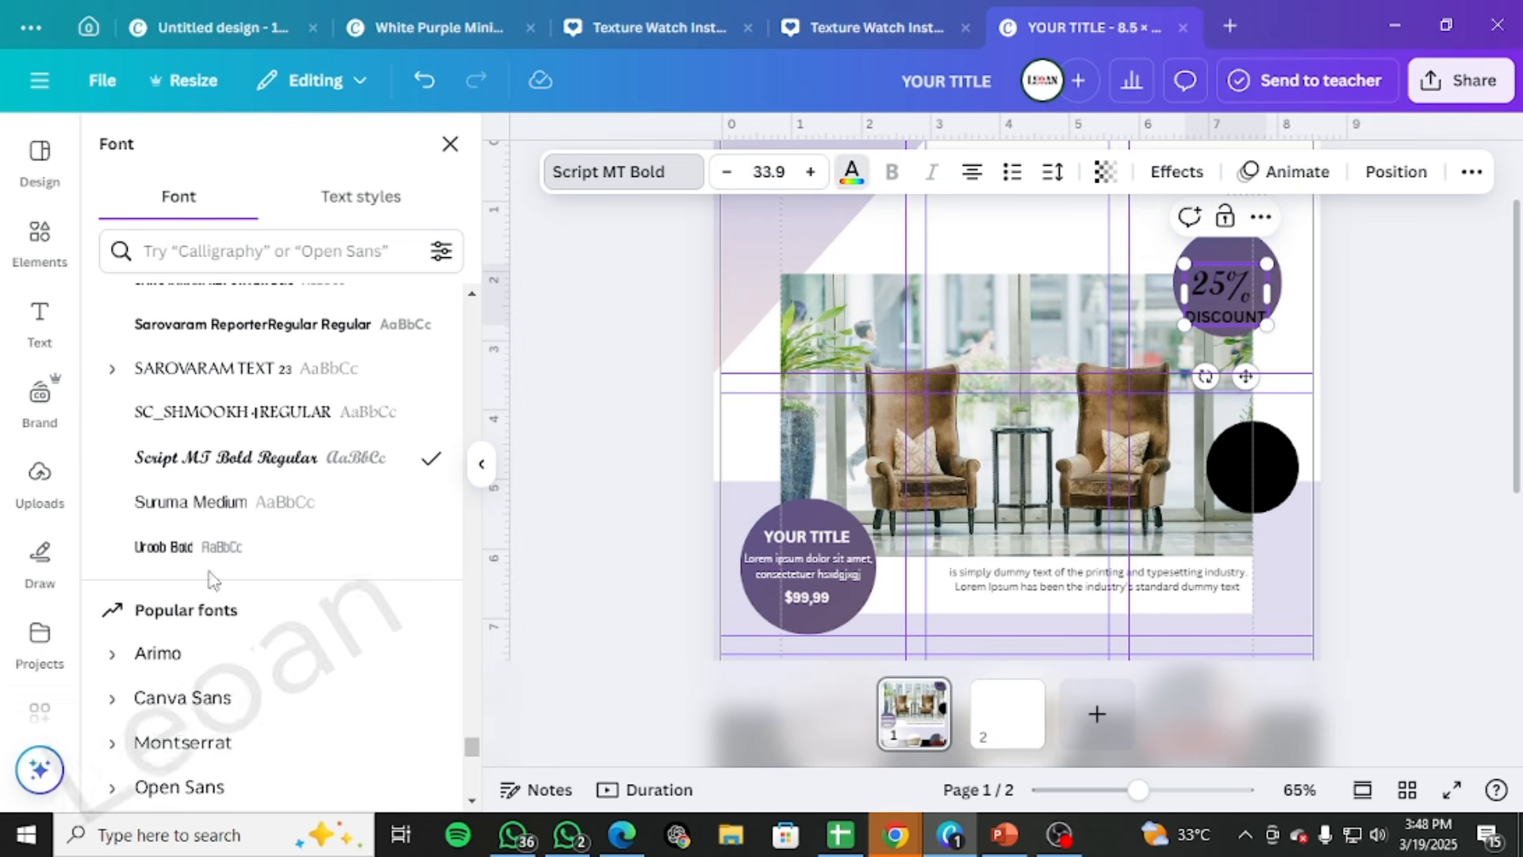
Color the whole "25% DISCOUNT" text white and center it inside the purple circle
left_click(851, 171)
left_click(308, 321)
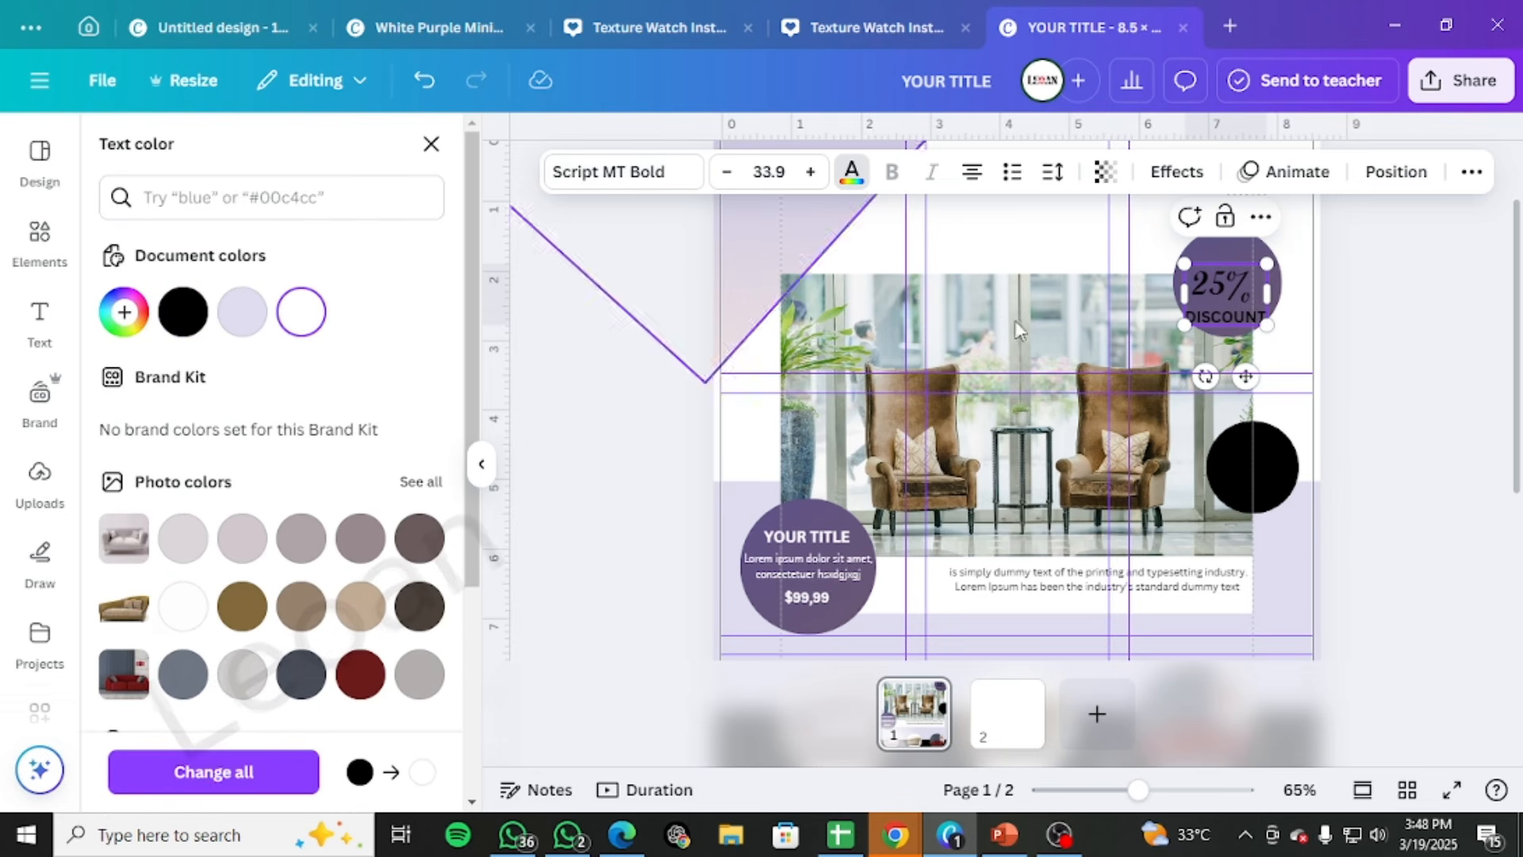
left_click(1365, 290)
left_click(1243, 280)
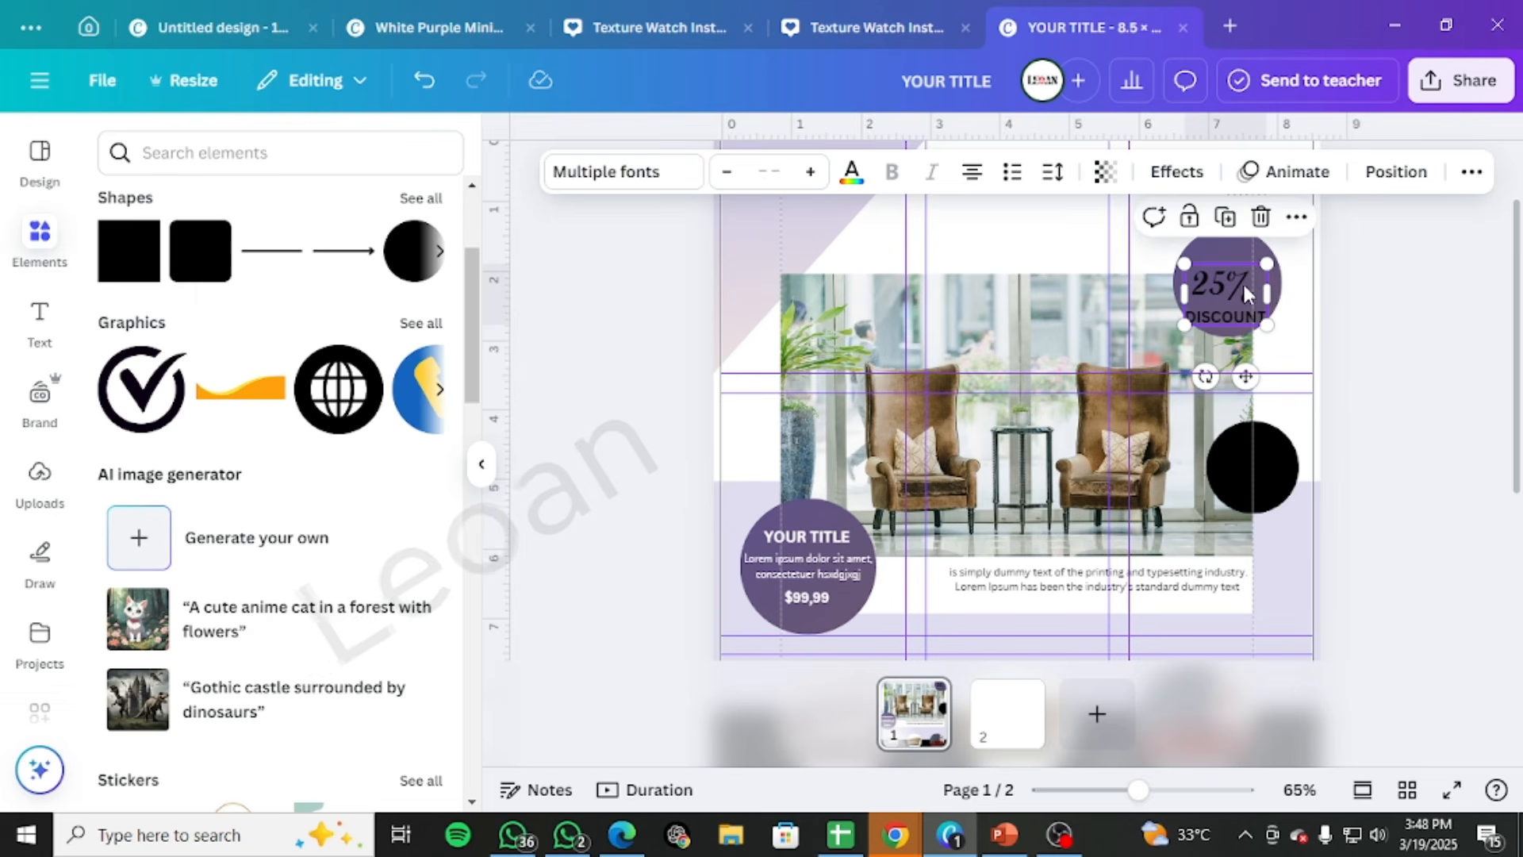
left_click(864, 178)
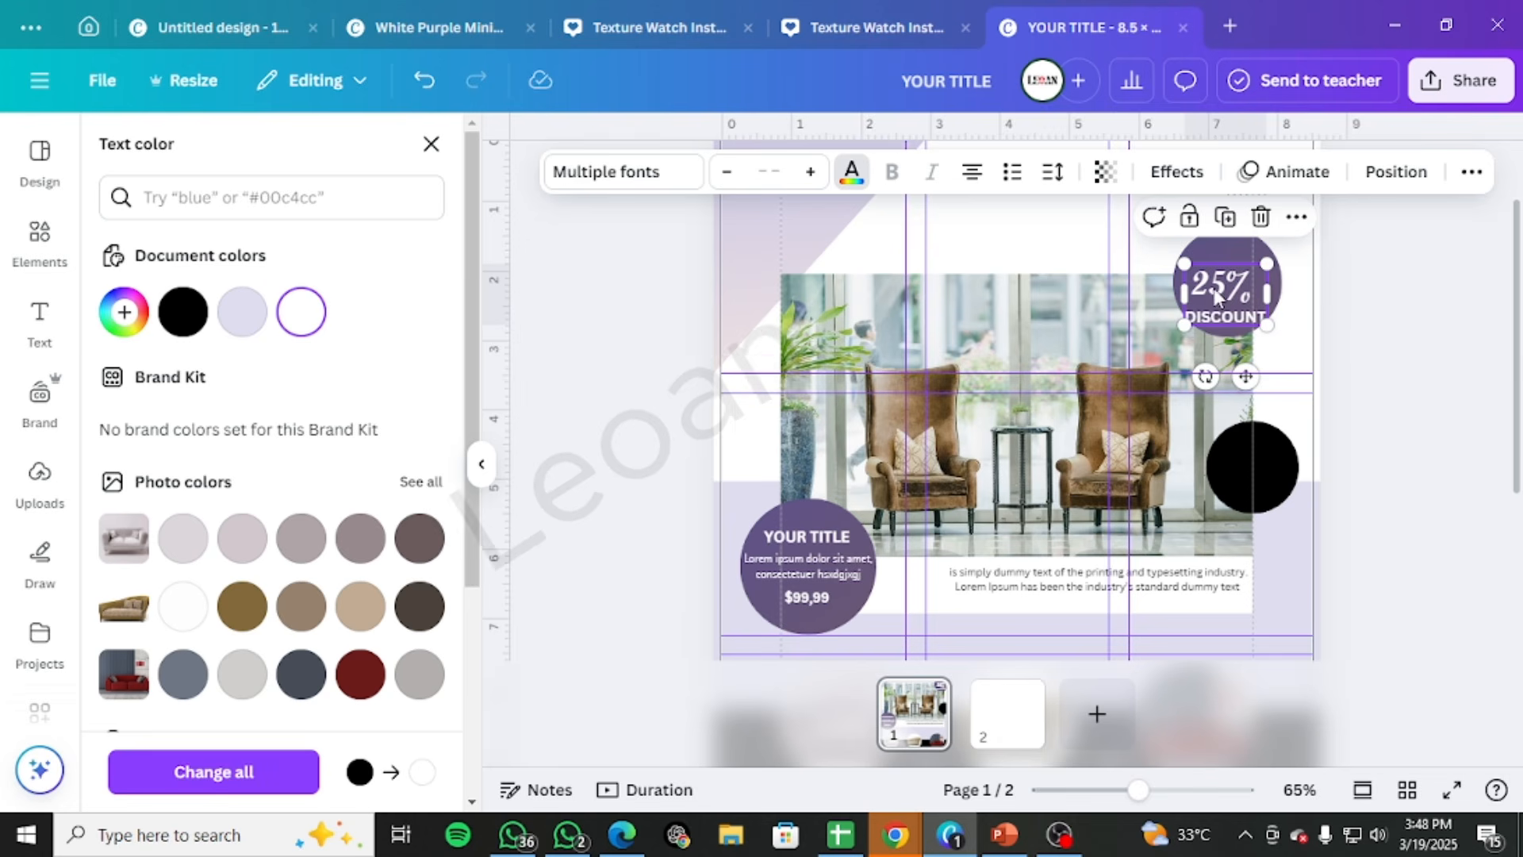
left_click_drag(1217, 291, 1219, 279)
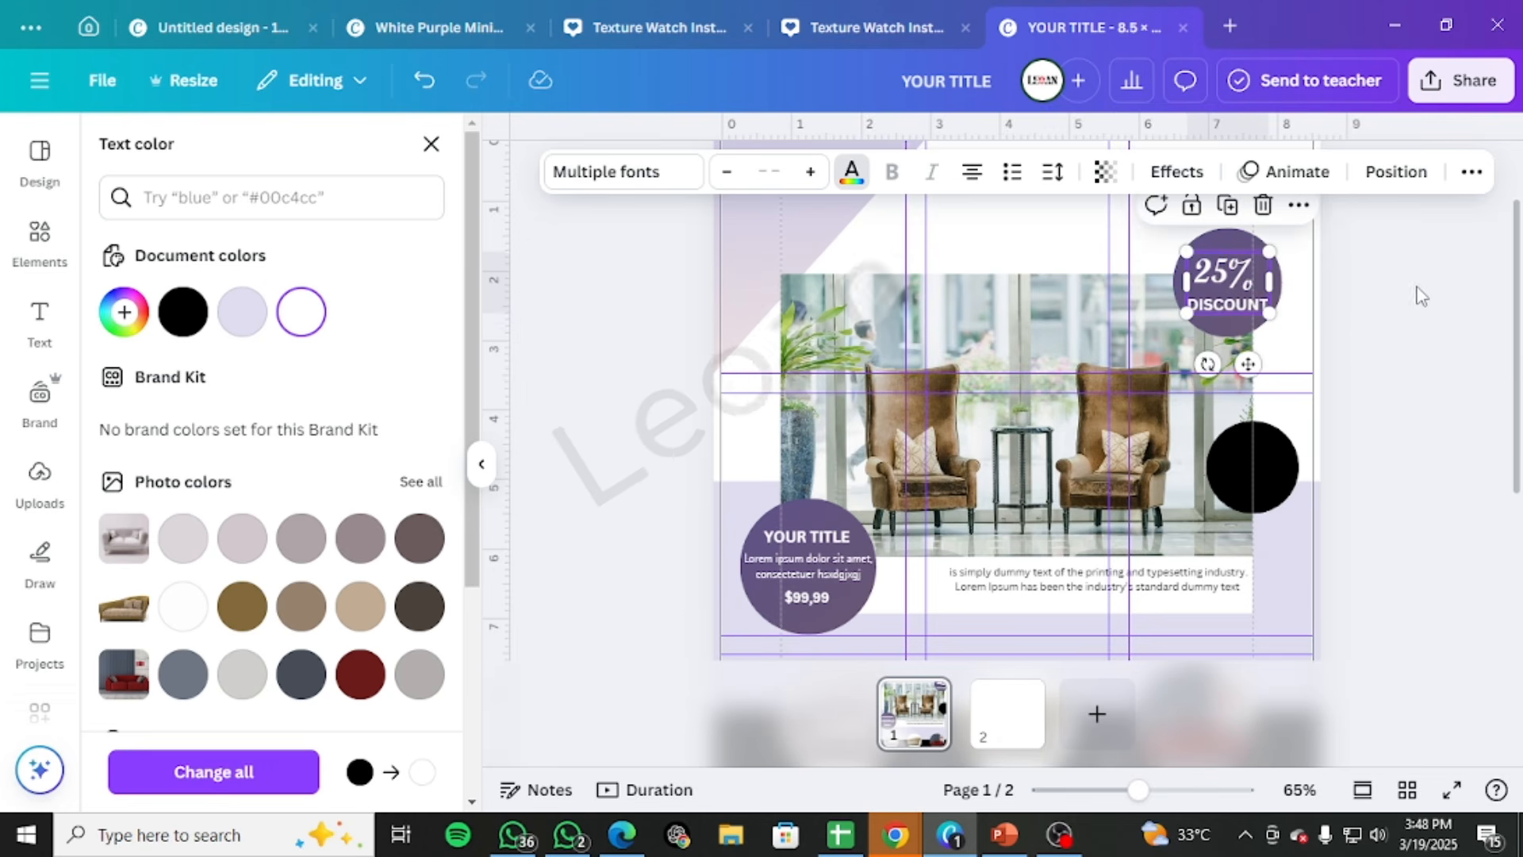
left_click(1431, 303)
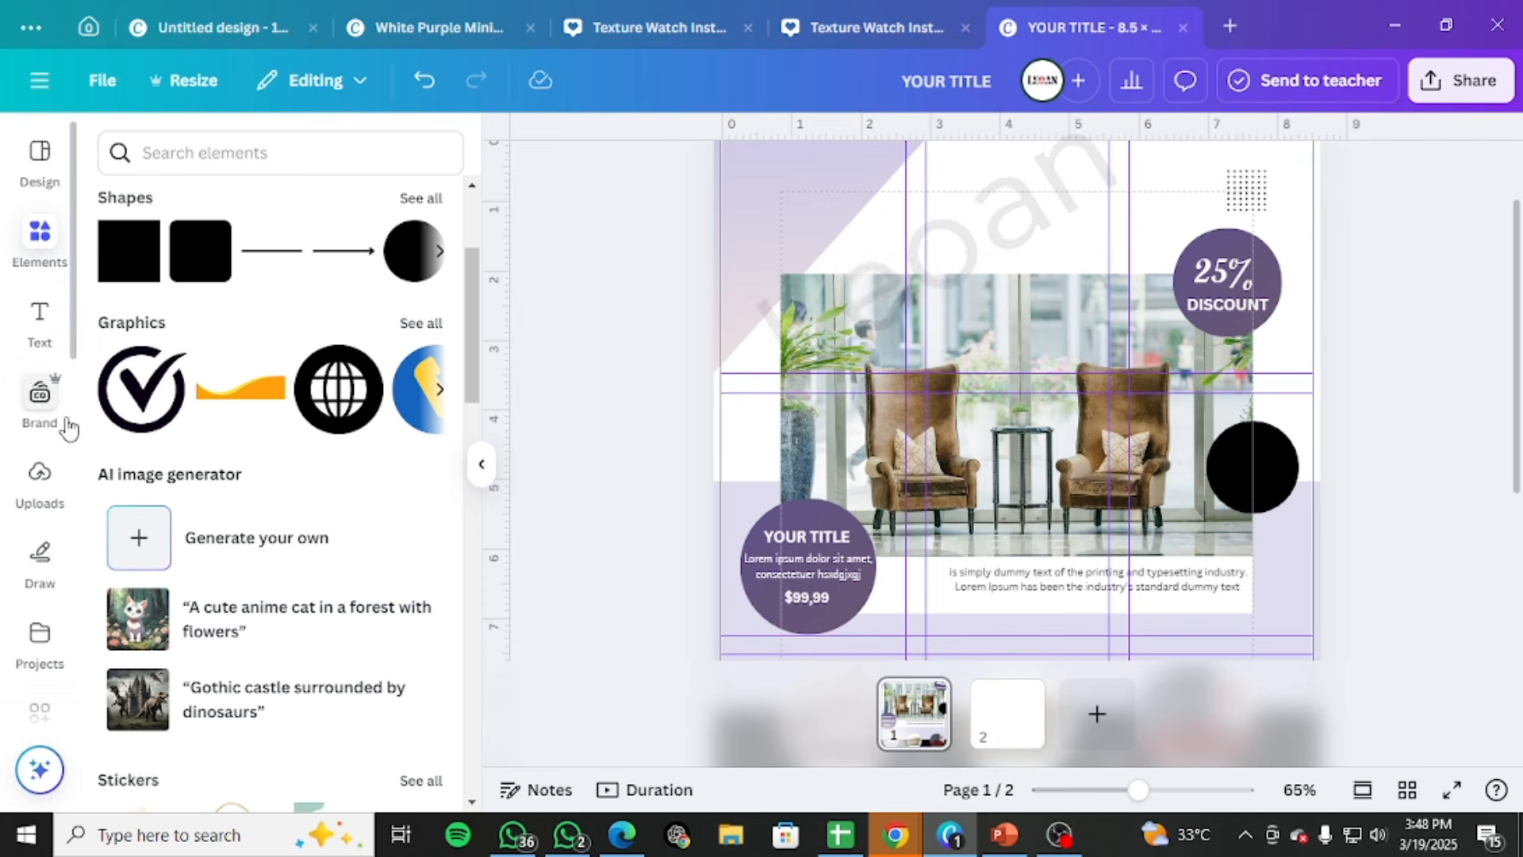
Add a new text box reading "Best Seller" on two lines
left_click(40, 325)
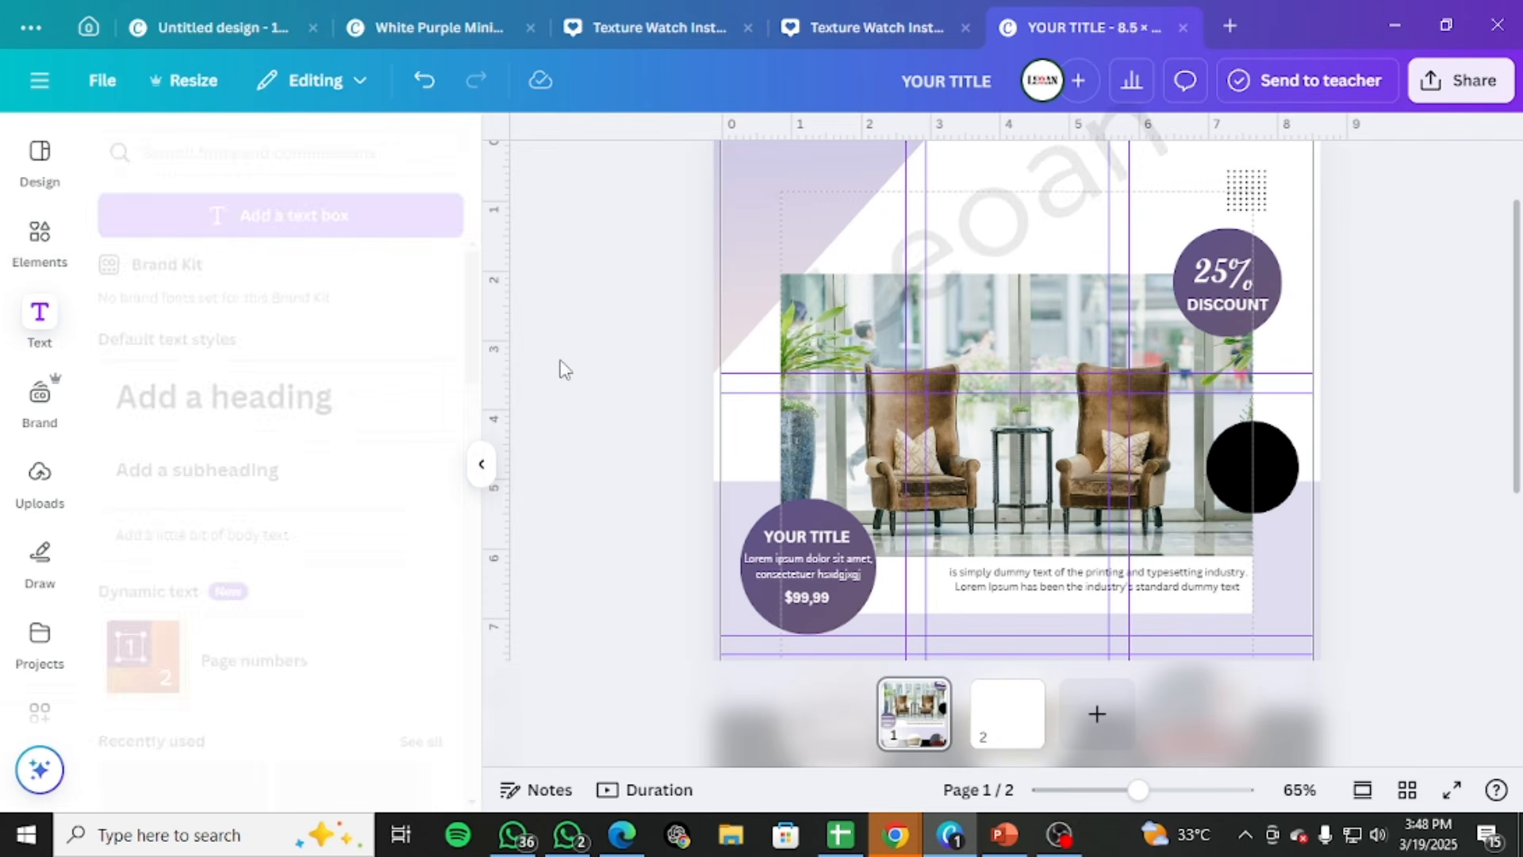
left_click(307, 215)
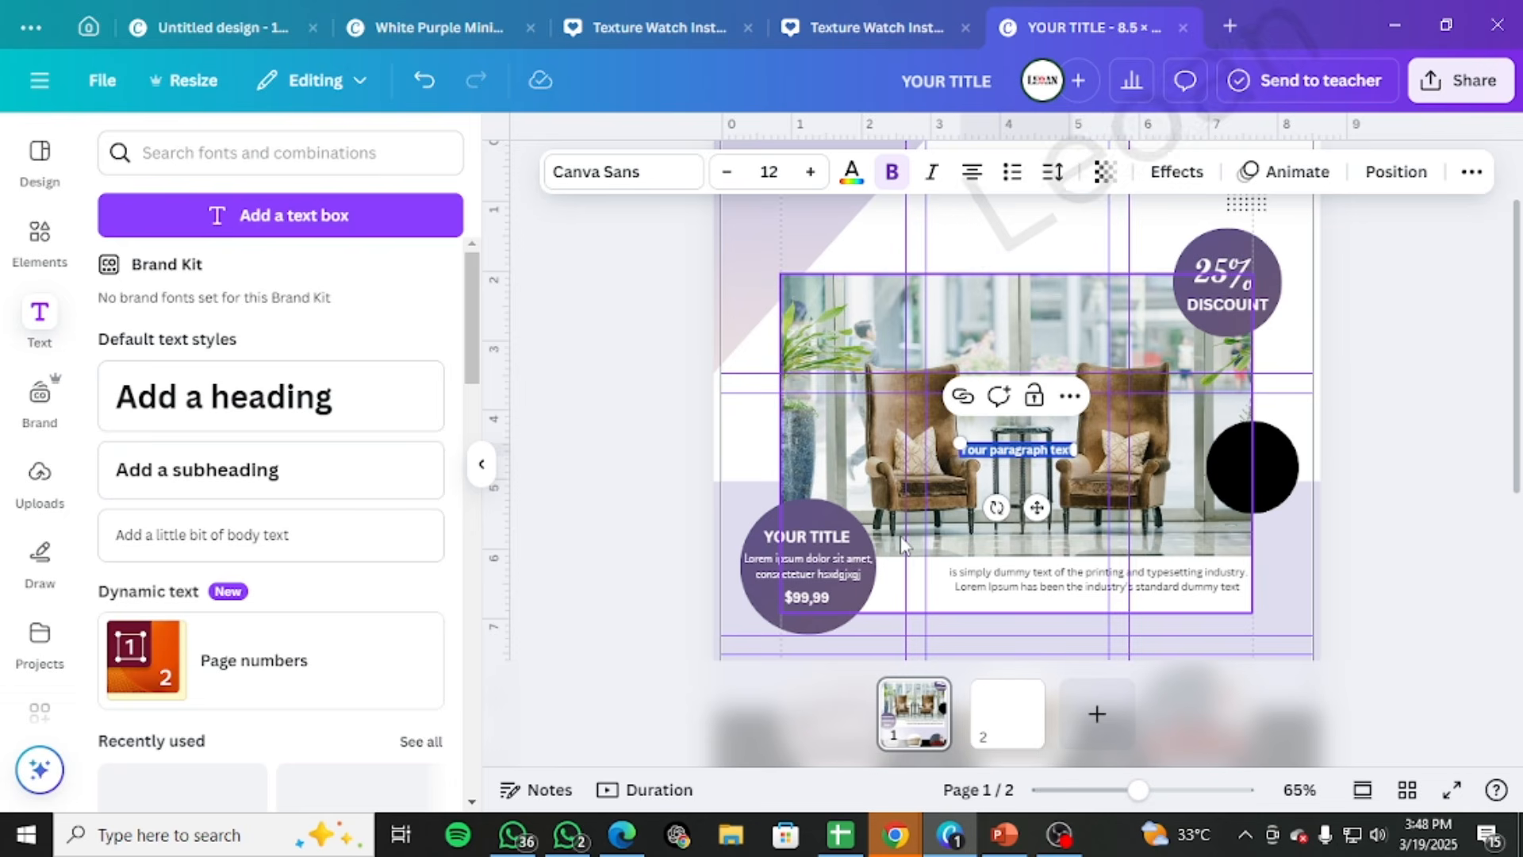
key("BackSpace")
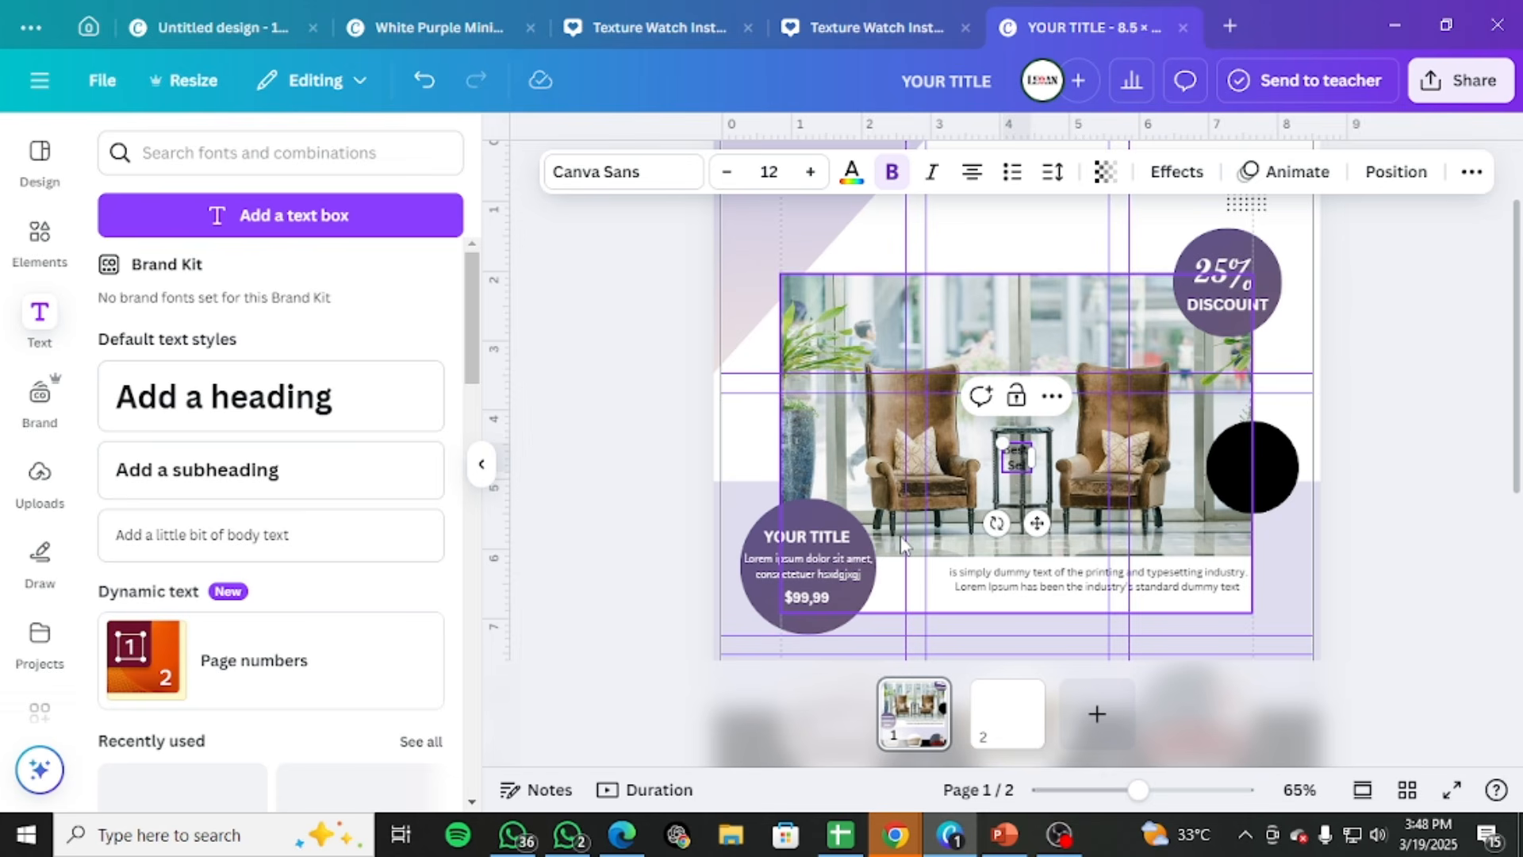
left_click(1379, 446)
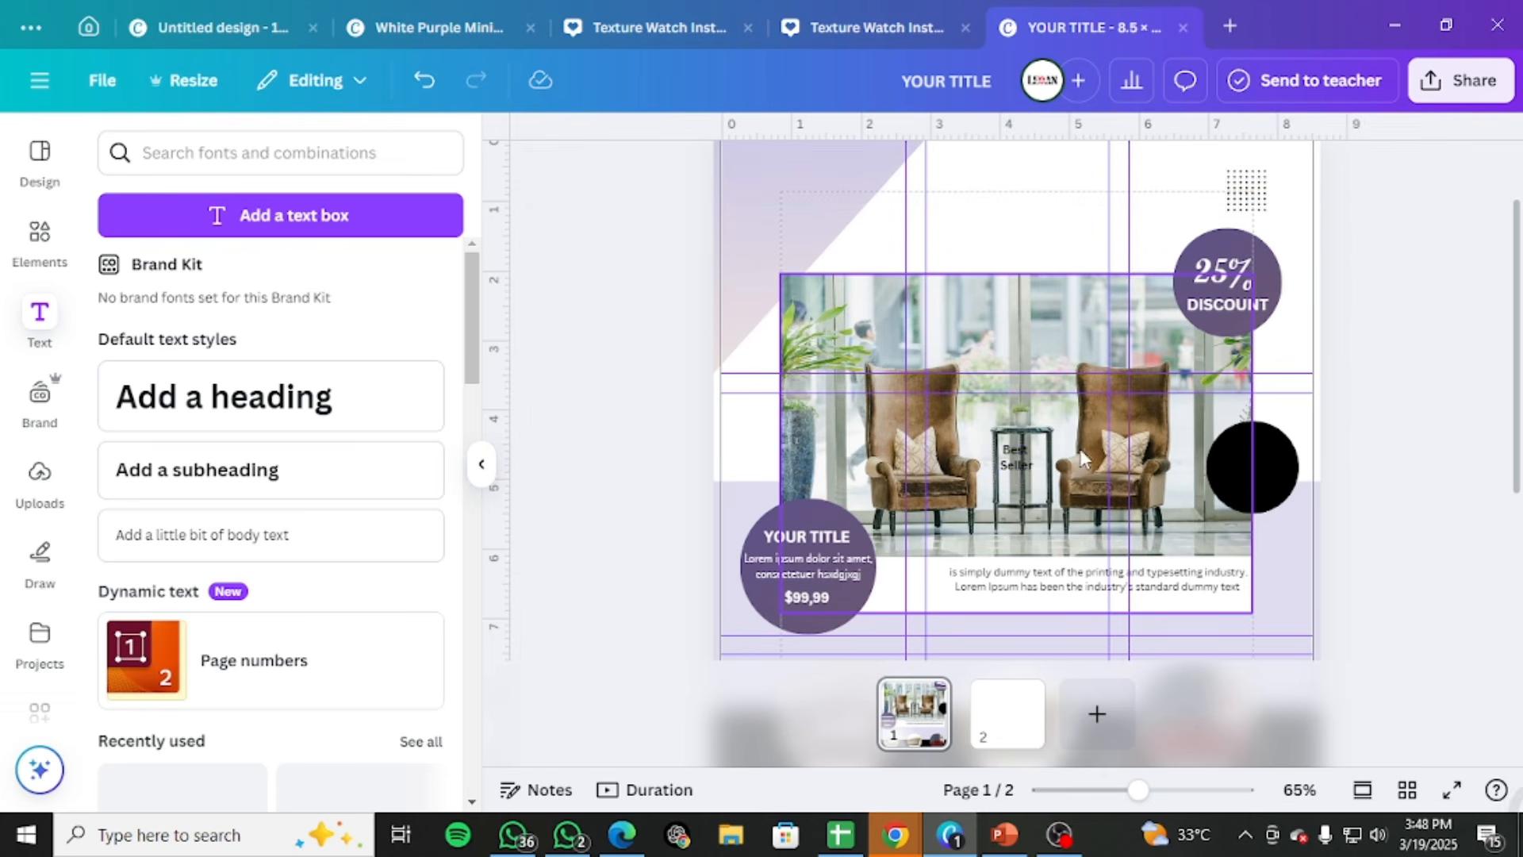
Place the "Best Seller" text on the black circle, enlarge it to size 21 and color it white
left_click_drag(1012, 459, 1227, 444)
left_click(851, 171)
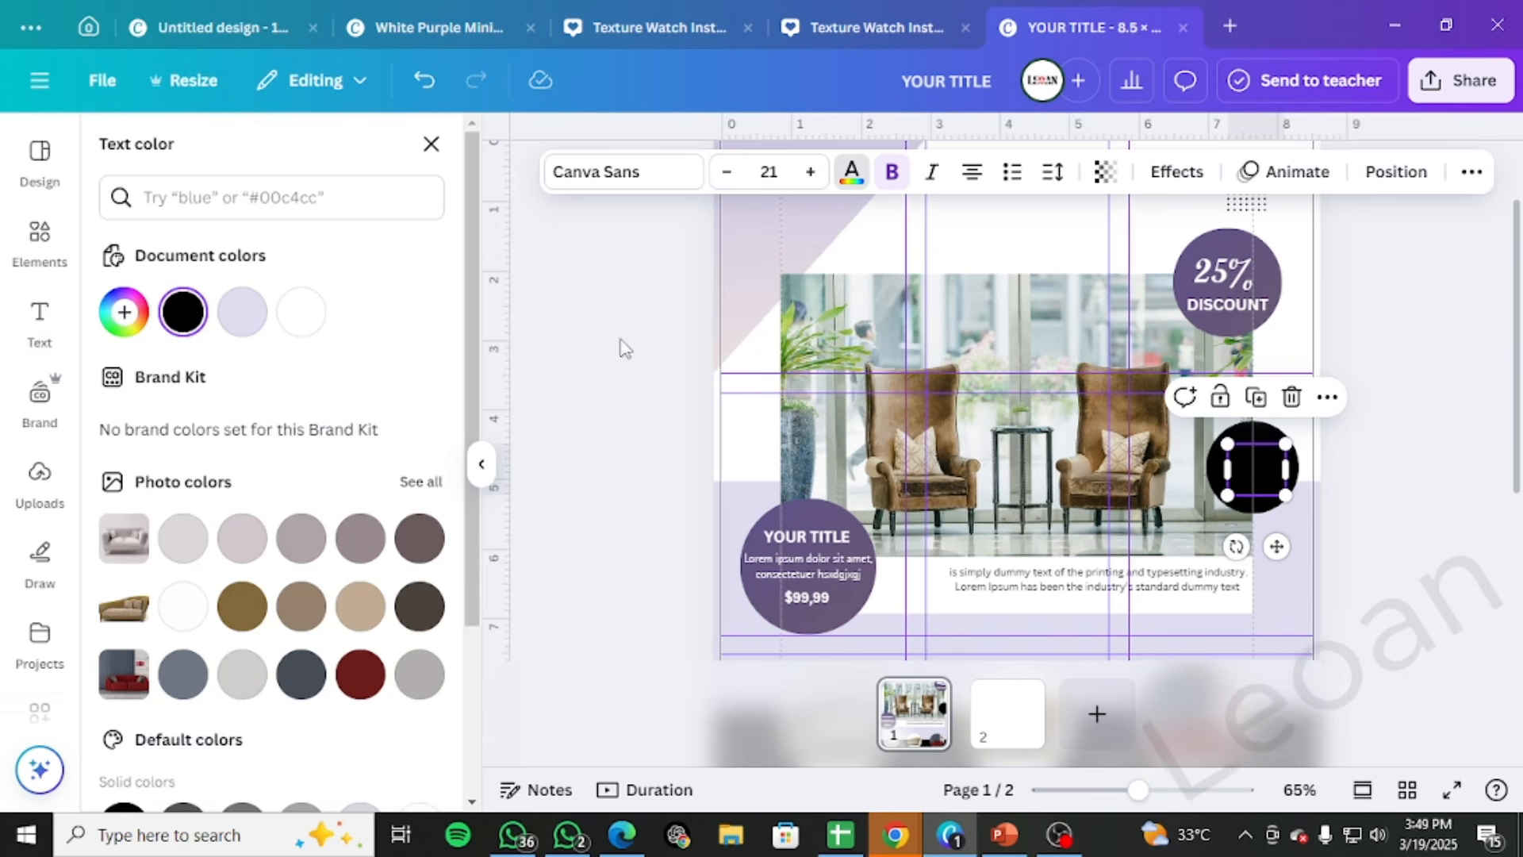
left_click(311, 313)
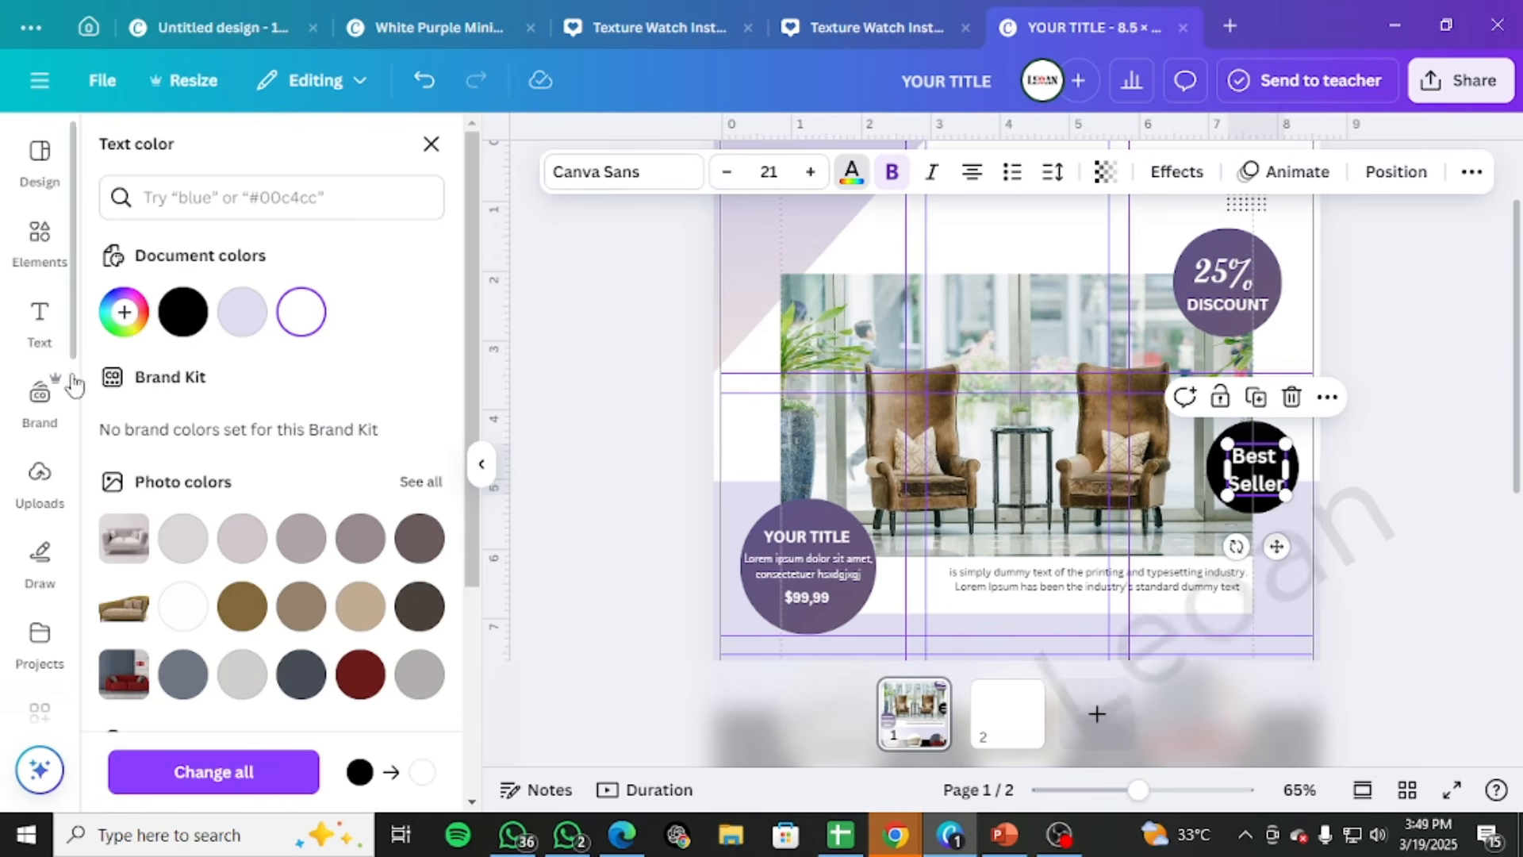
Match the "Best Seller" text to the "25%" typeface, Script MT Bold Regular, and enlarge it to size 30.2
left_click(1246, 287)
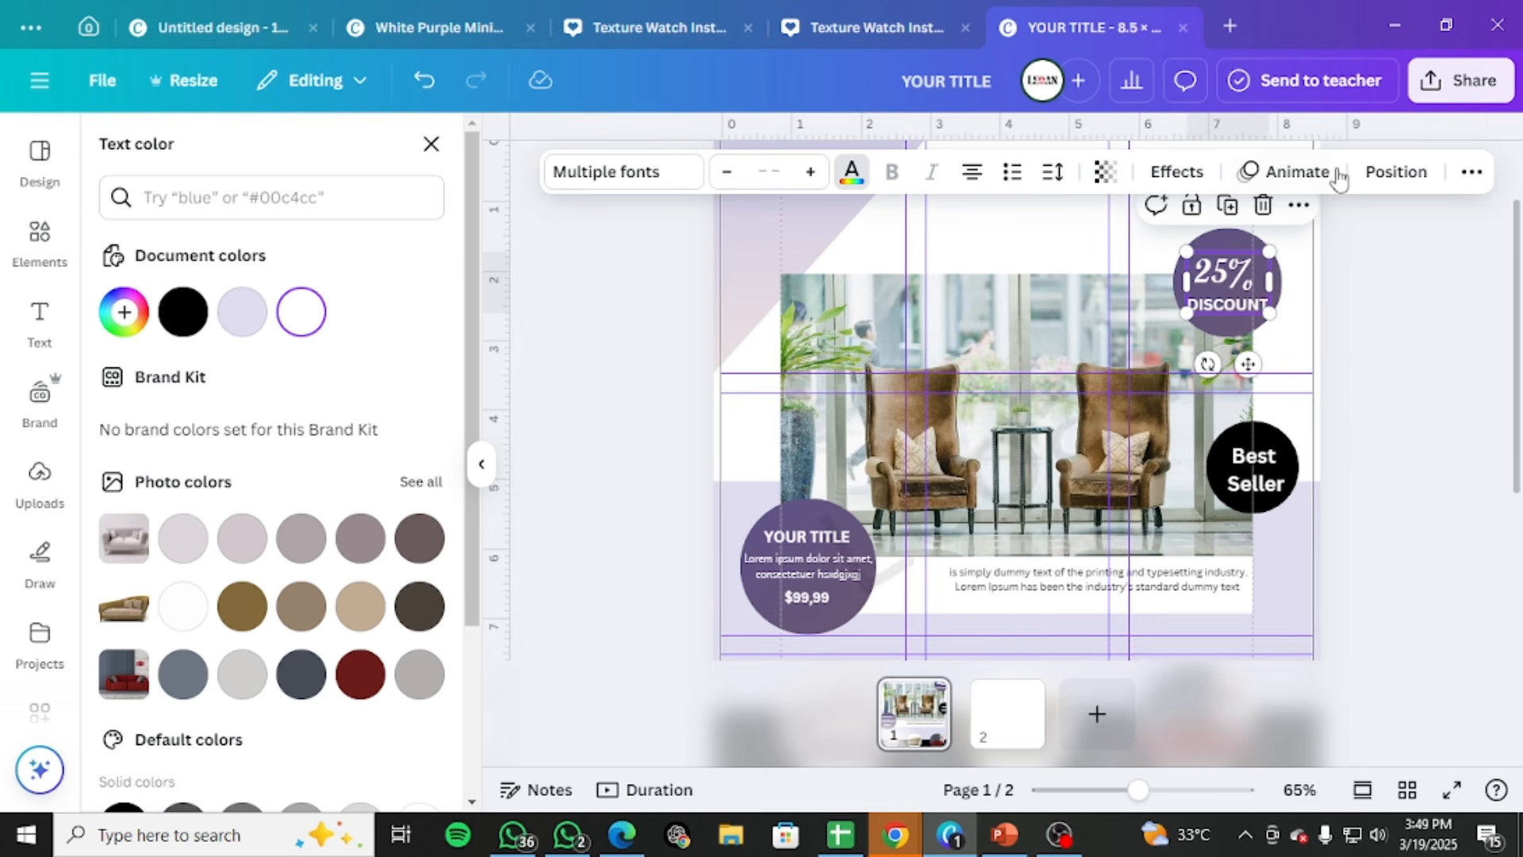
double_click(1211, 273)
left_click(1209, 273)
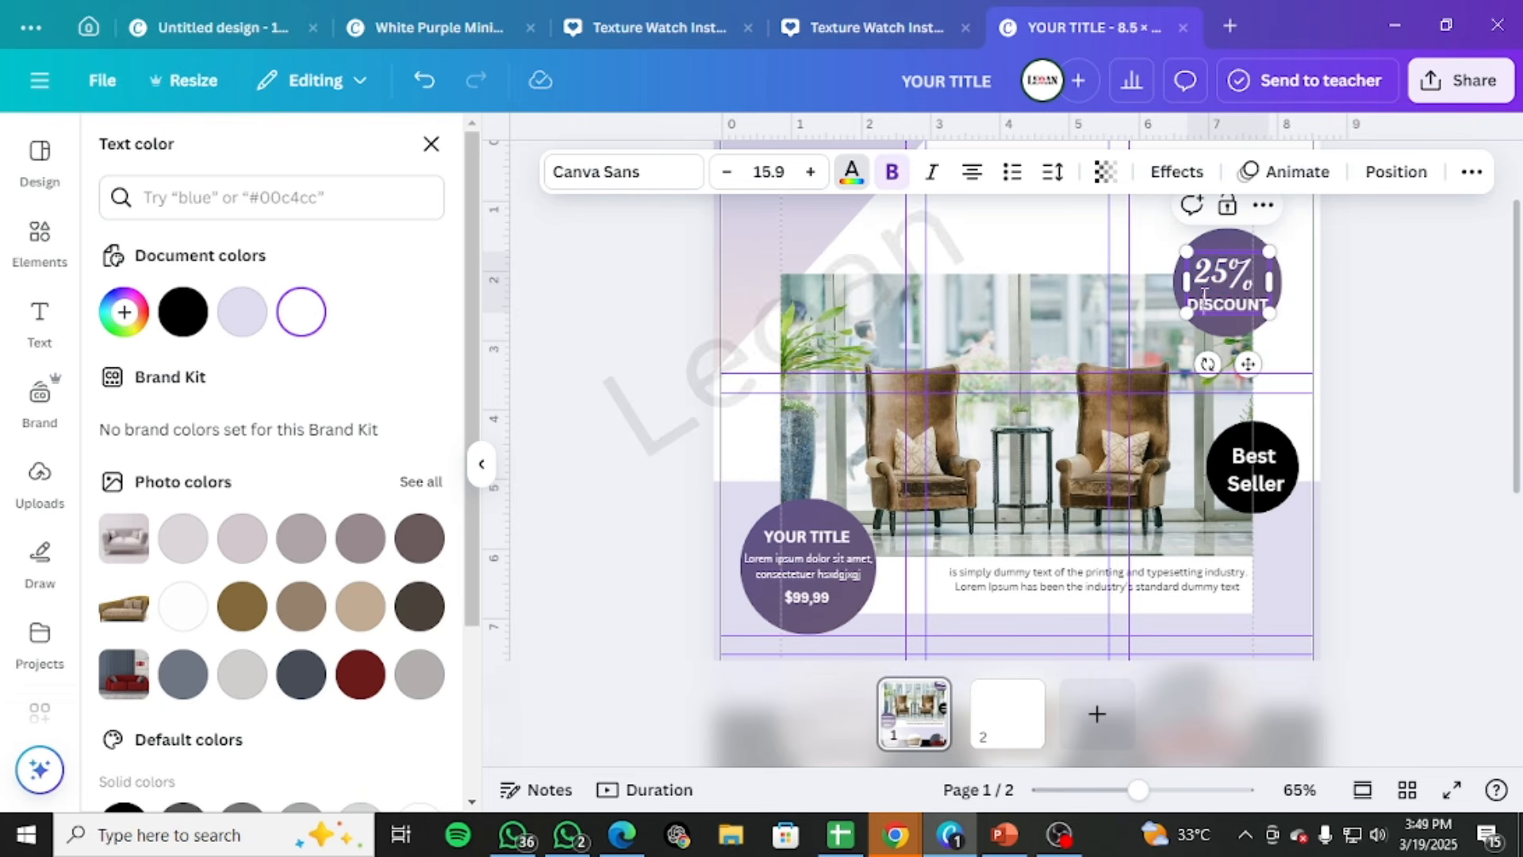
left_click(1267, 476)
left_click(656, 181)
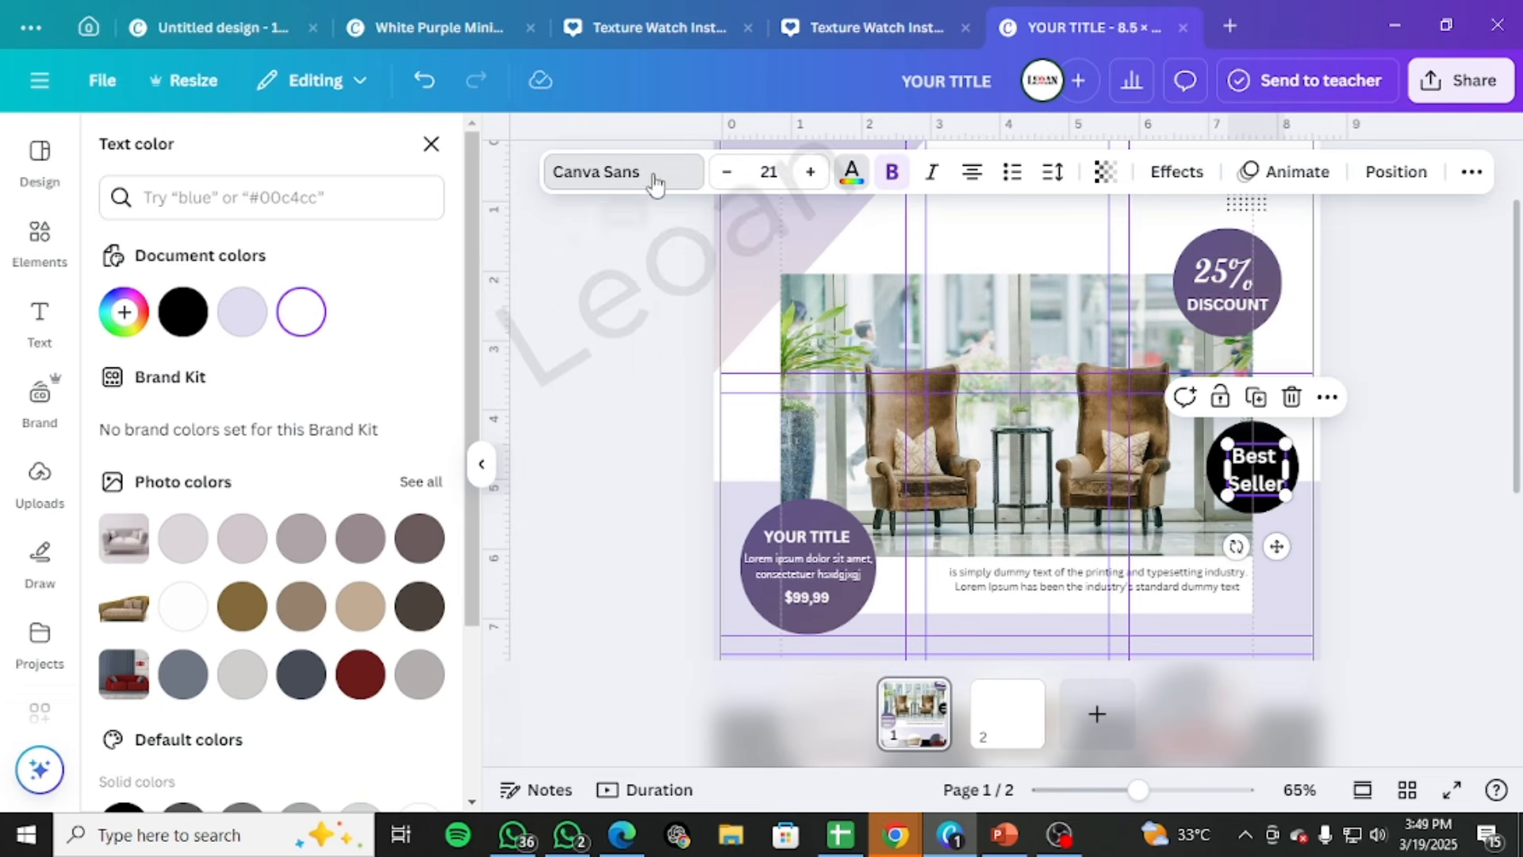
left_click(300, 501)
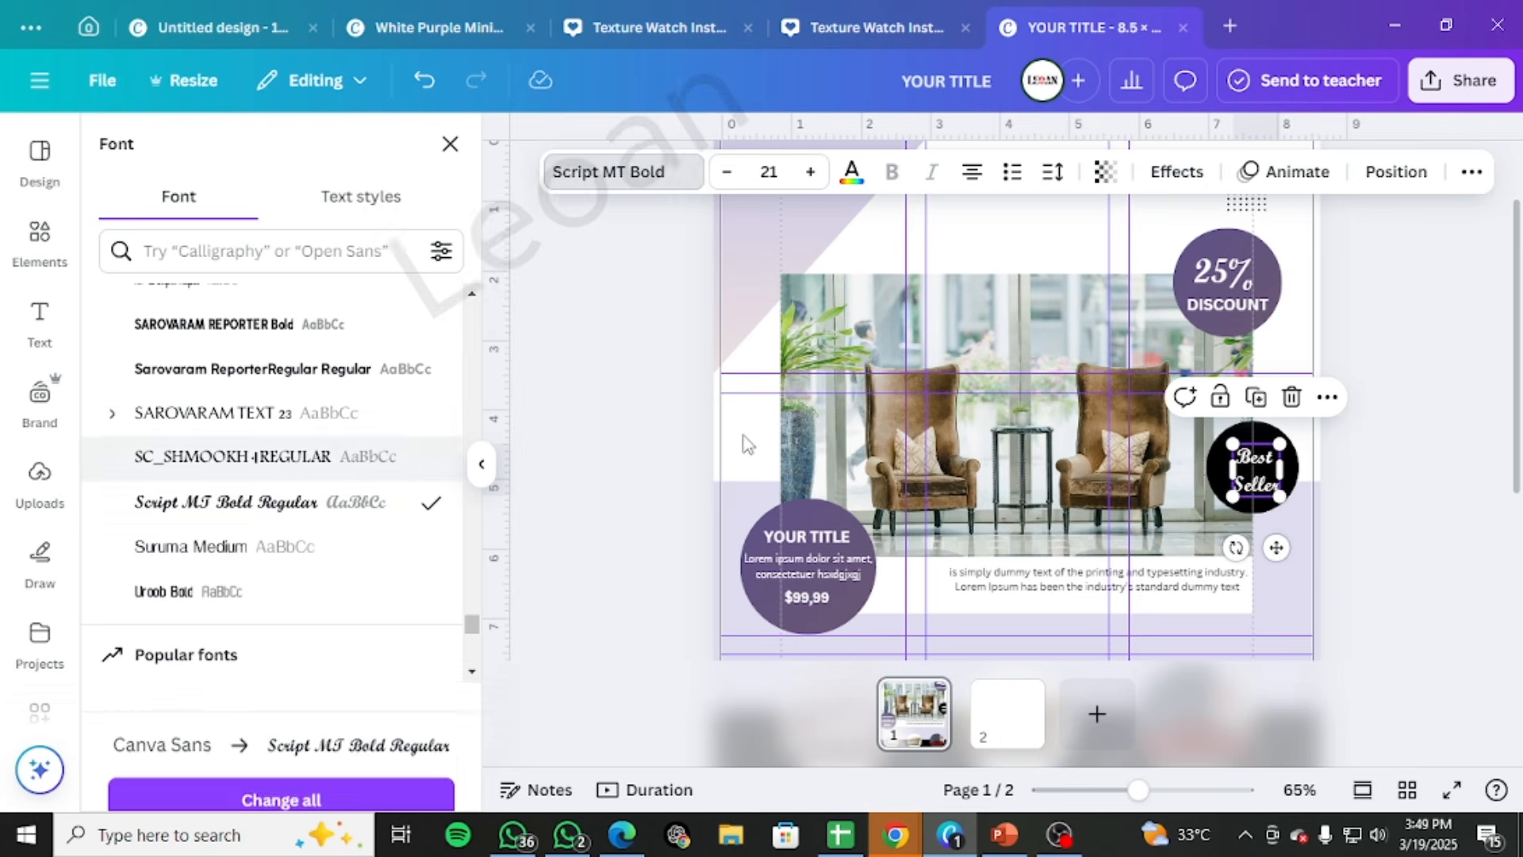
left_click_drag(1233, 443, 1212, 421)
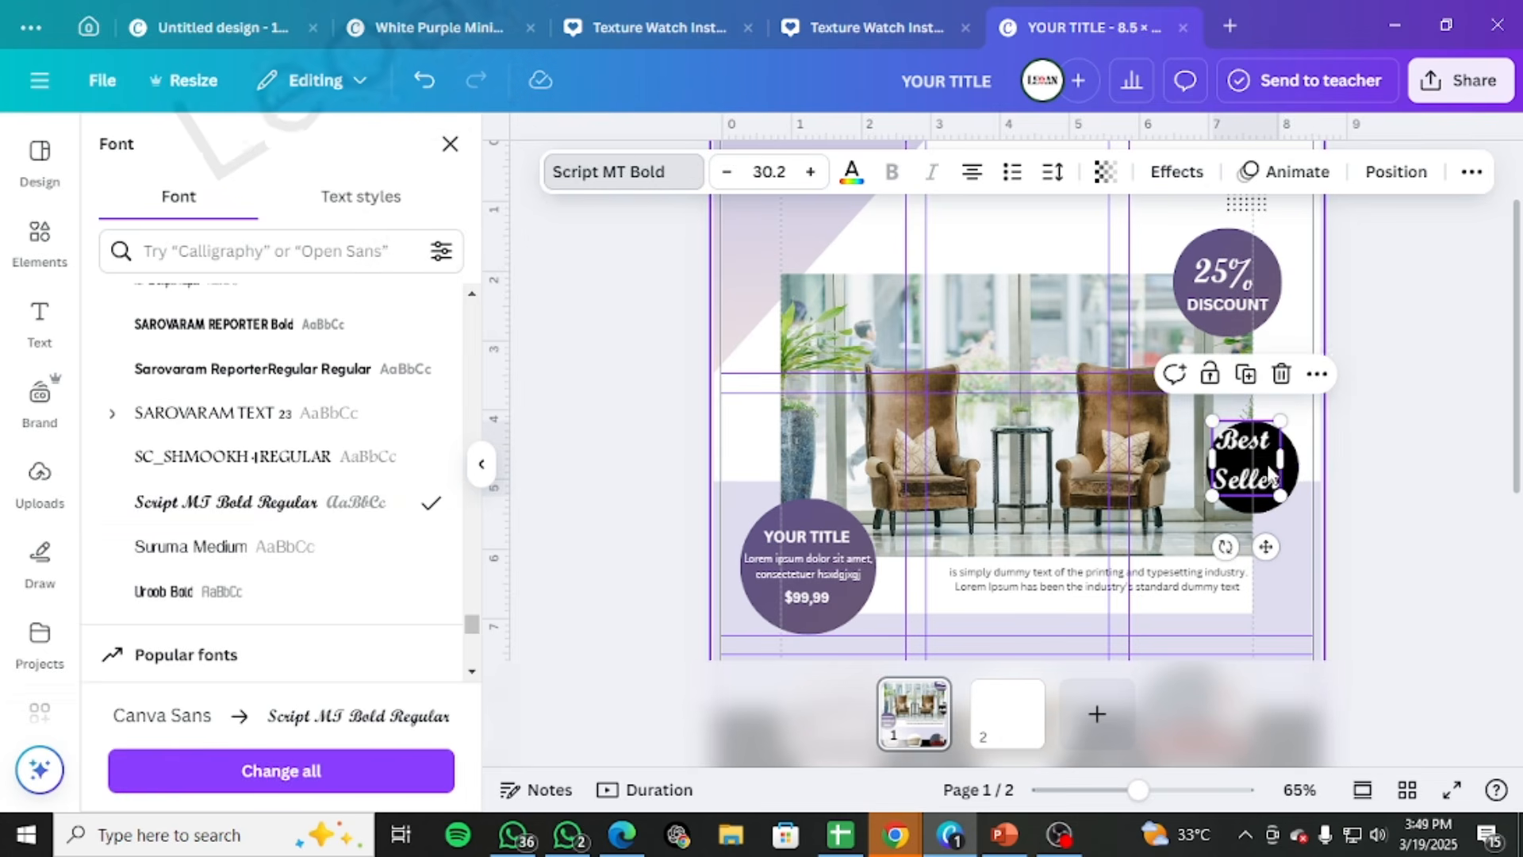
Tighten the line spacing of "Best Seller" to 0.91 and center the text in the black circle
left_click(1305, 479)
left_click(1264, 476)
left_click(1048, 173)
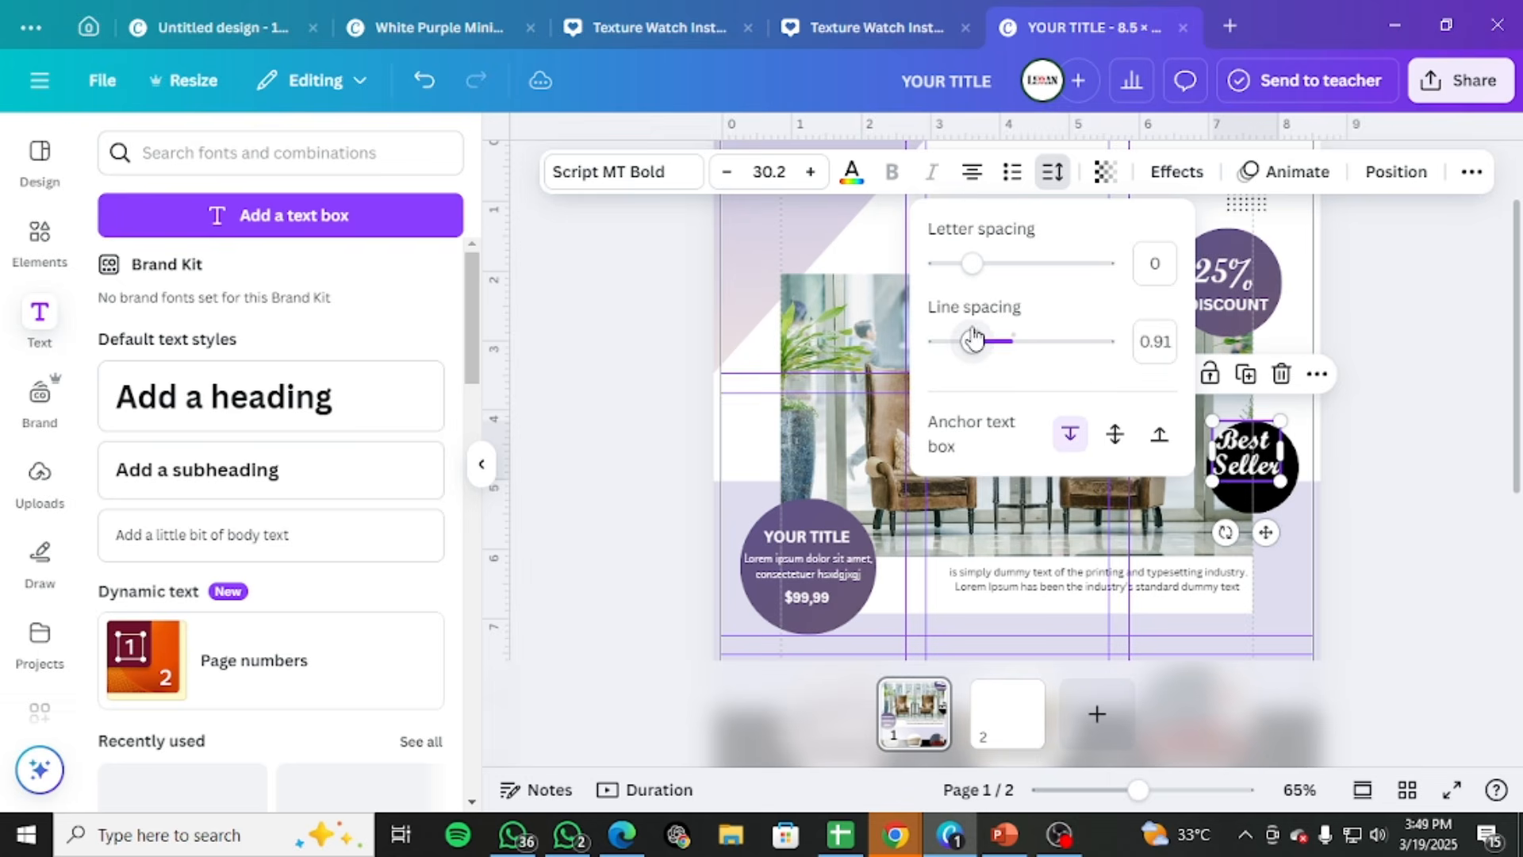
left_click(1516, 389)
left_click_drag(1241, 452, 1262, 465)
left_click(1381, 449)
left_click(1421, 431)
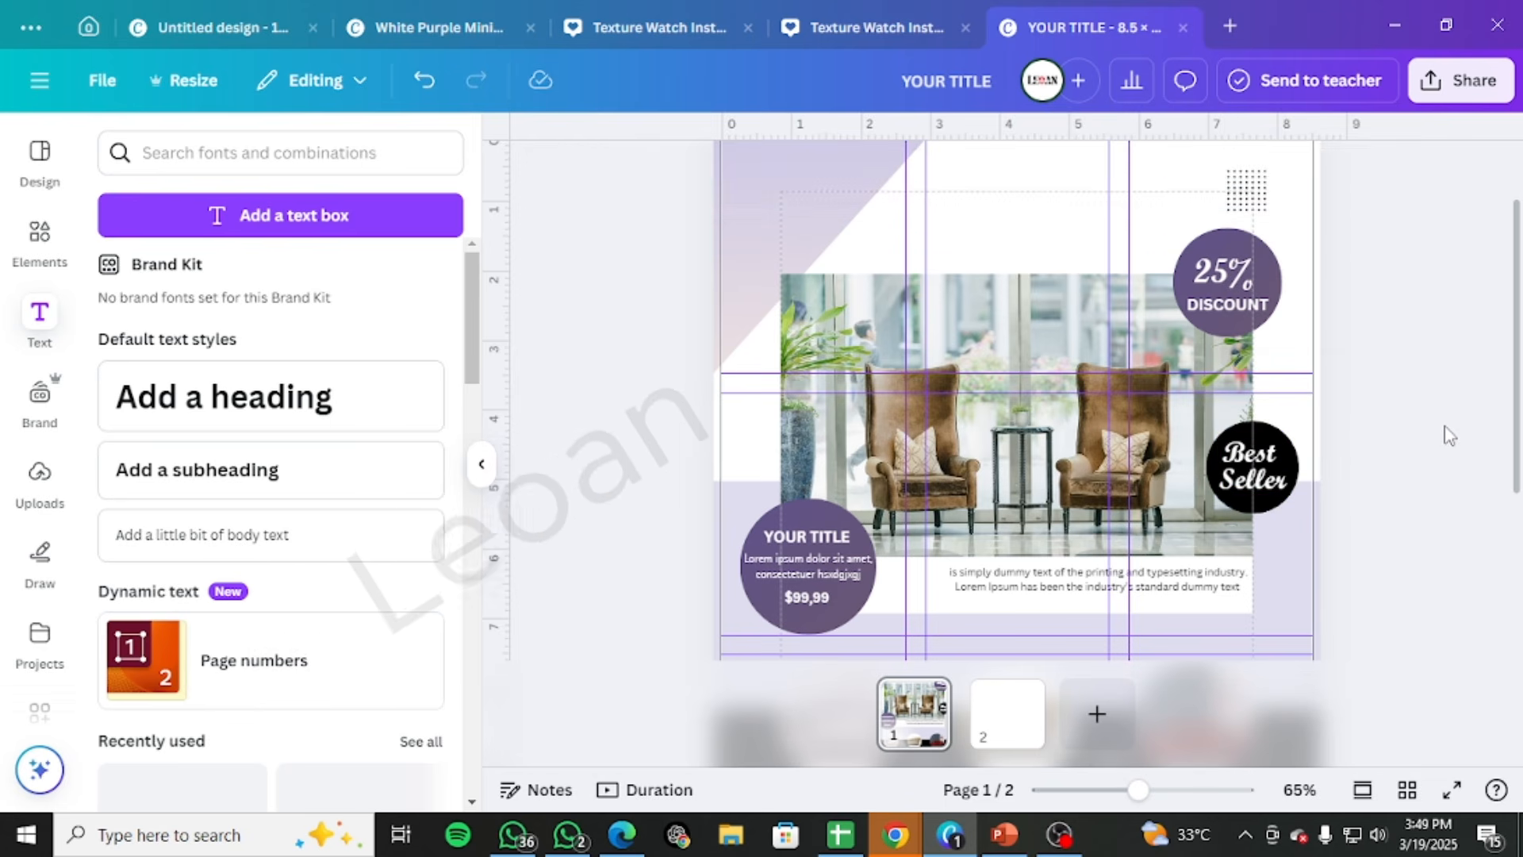
Review page 1 and compare it with the Freepik reference template in the browser, checking the heading, badges and product sections
scroll(1449, 436, "down", 3)
scroll(1449, 438, "up", 4)
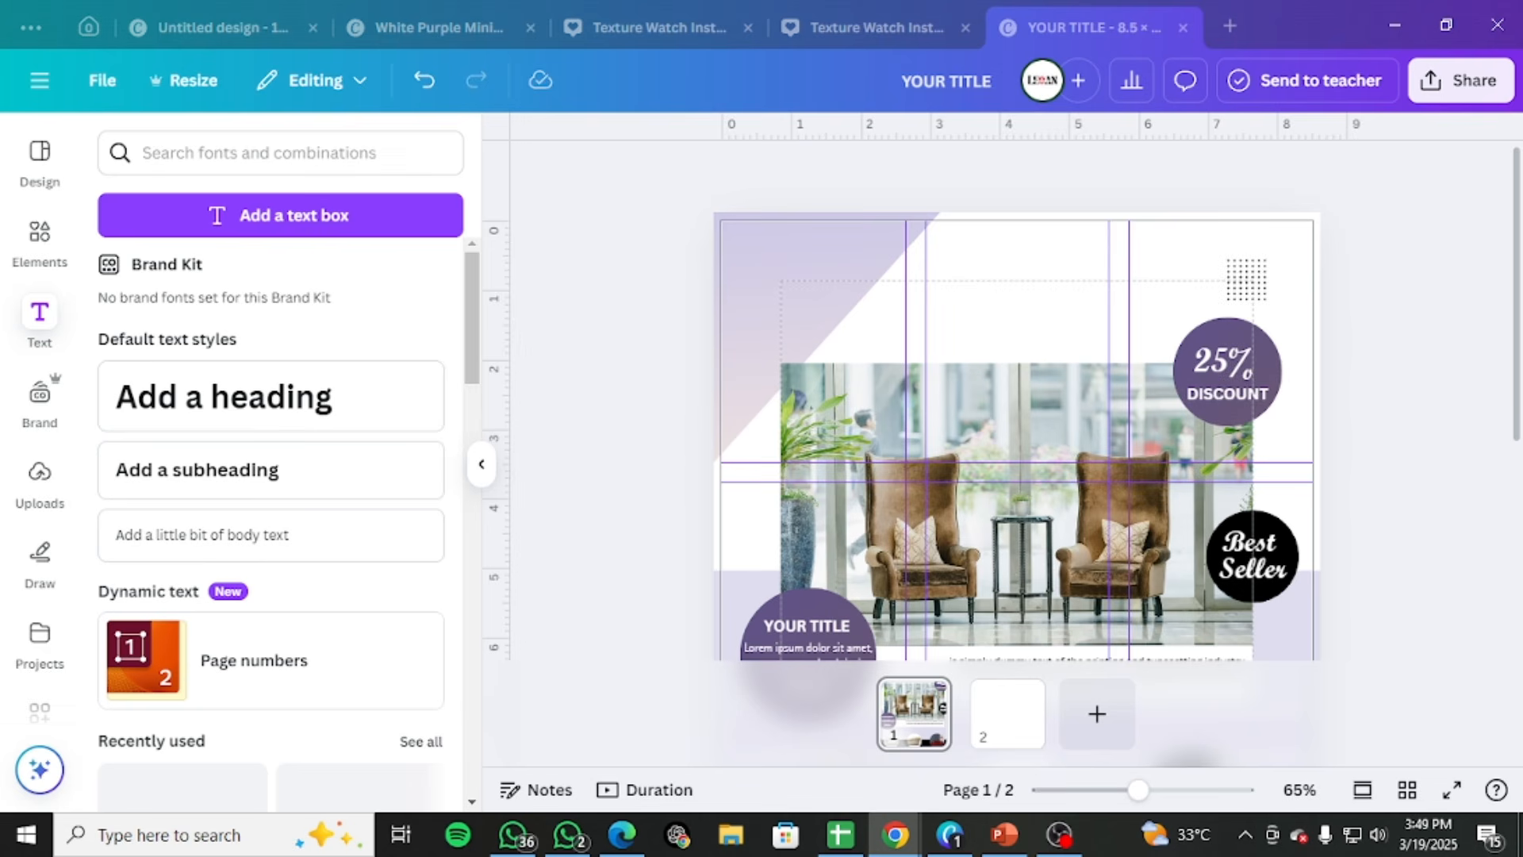
scroll(838, 357, "down", 5)
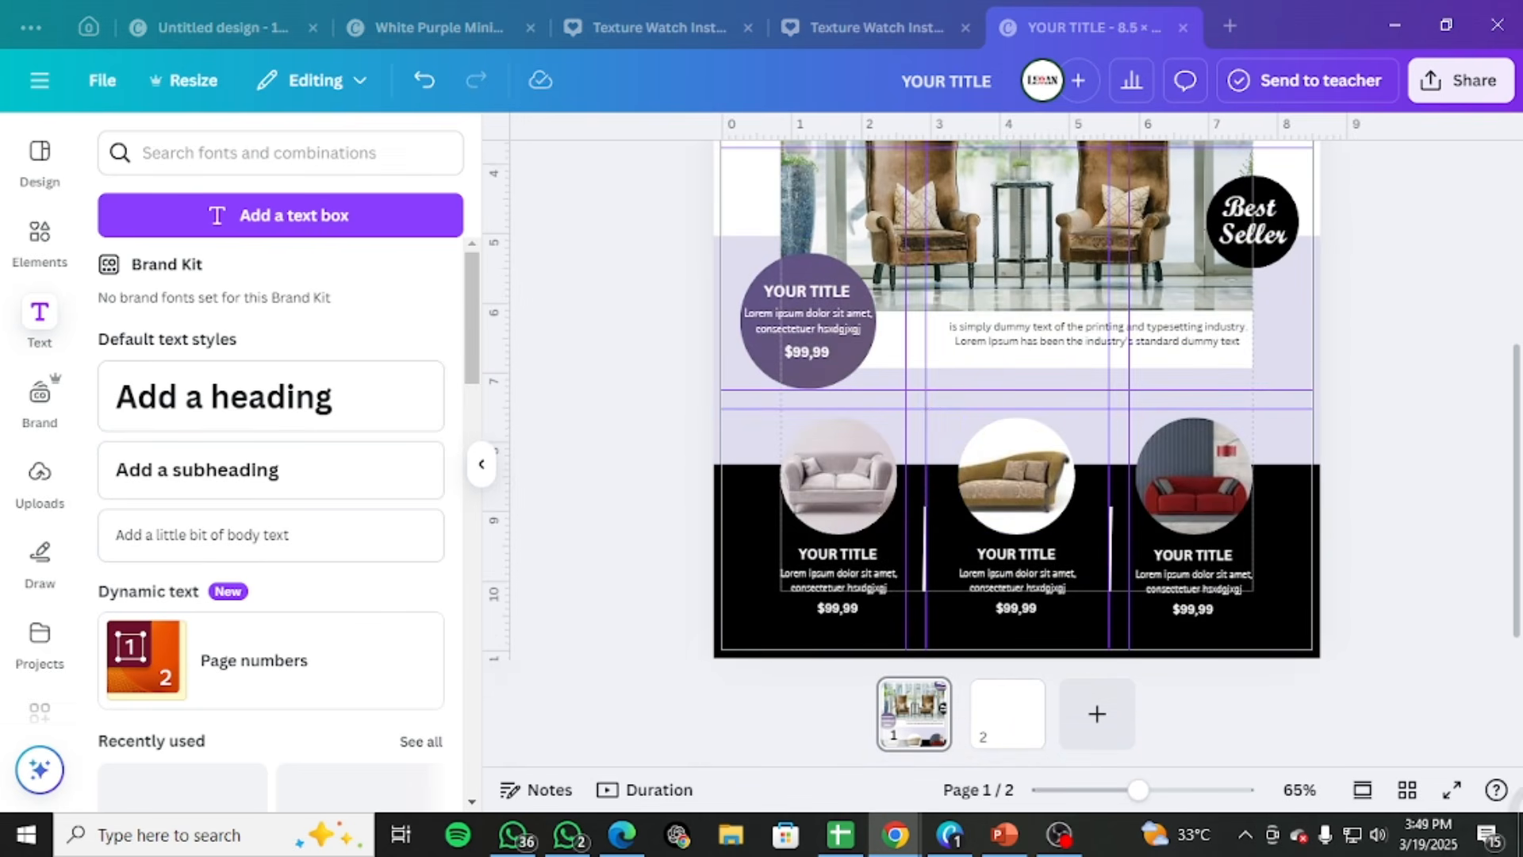
left_click_drag(1522, 218, 656, 1)
scroll(333, 568, "up", 3)
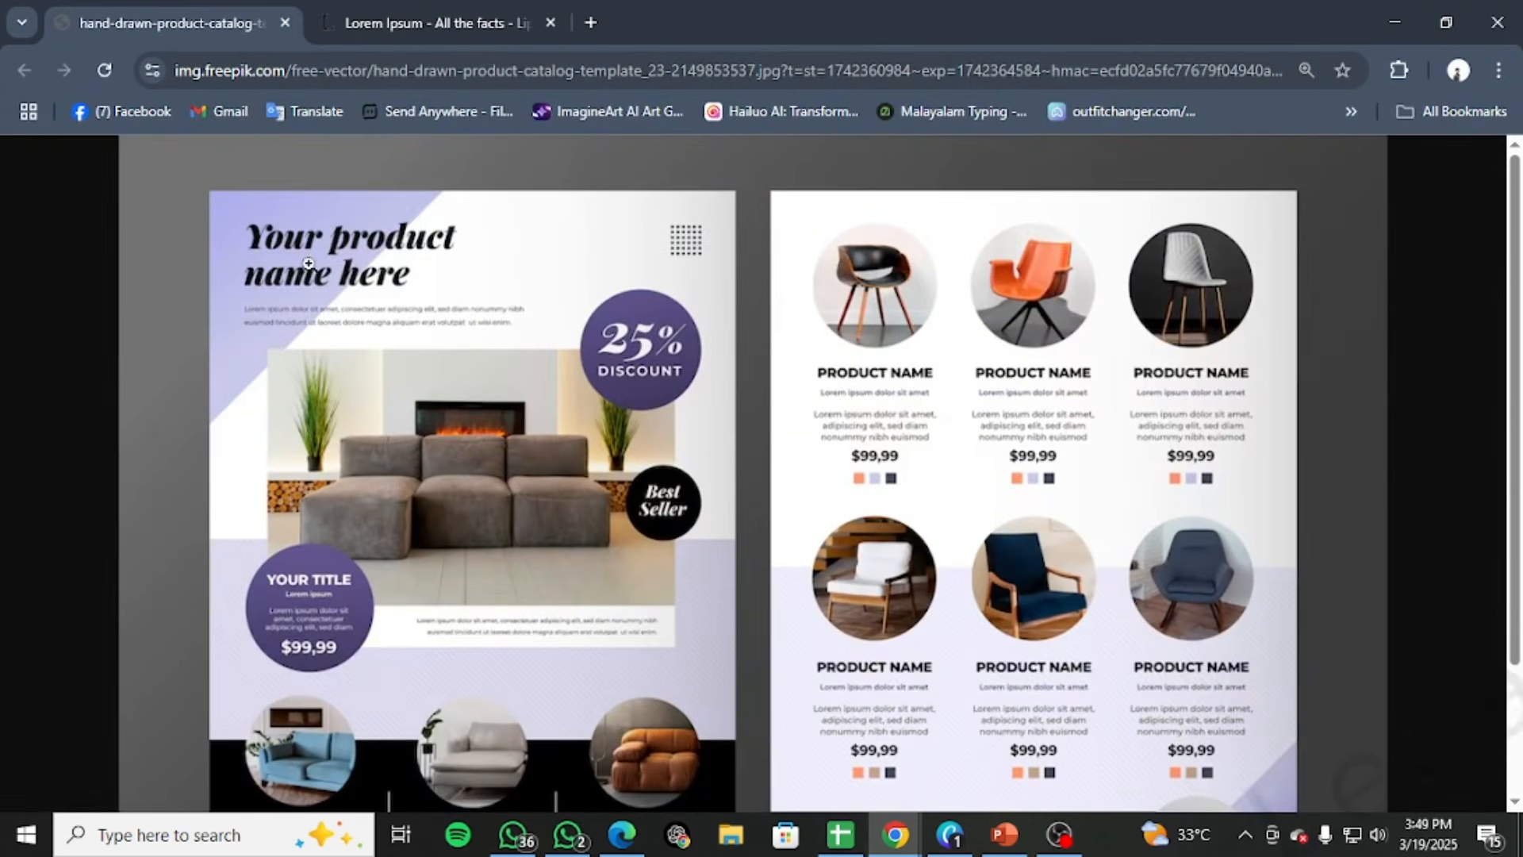
scroll(503, 325, "down", 2)
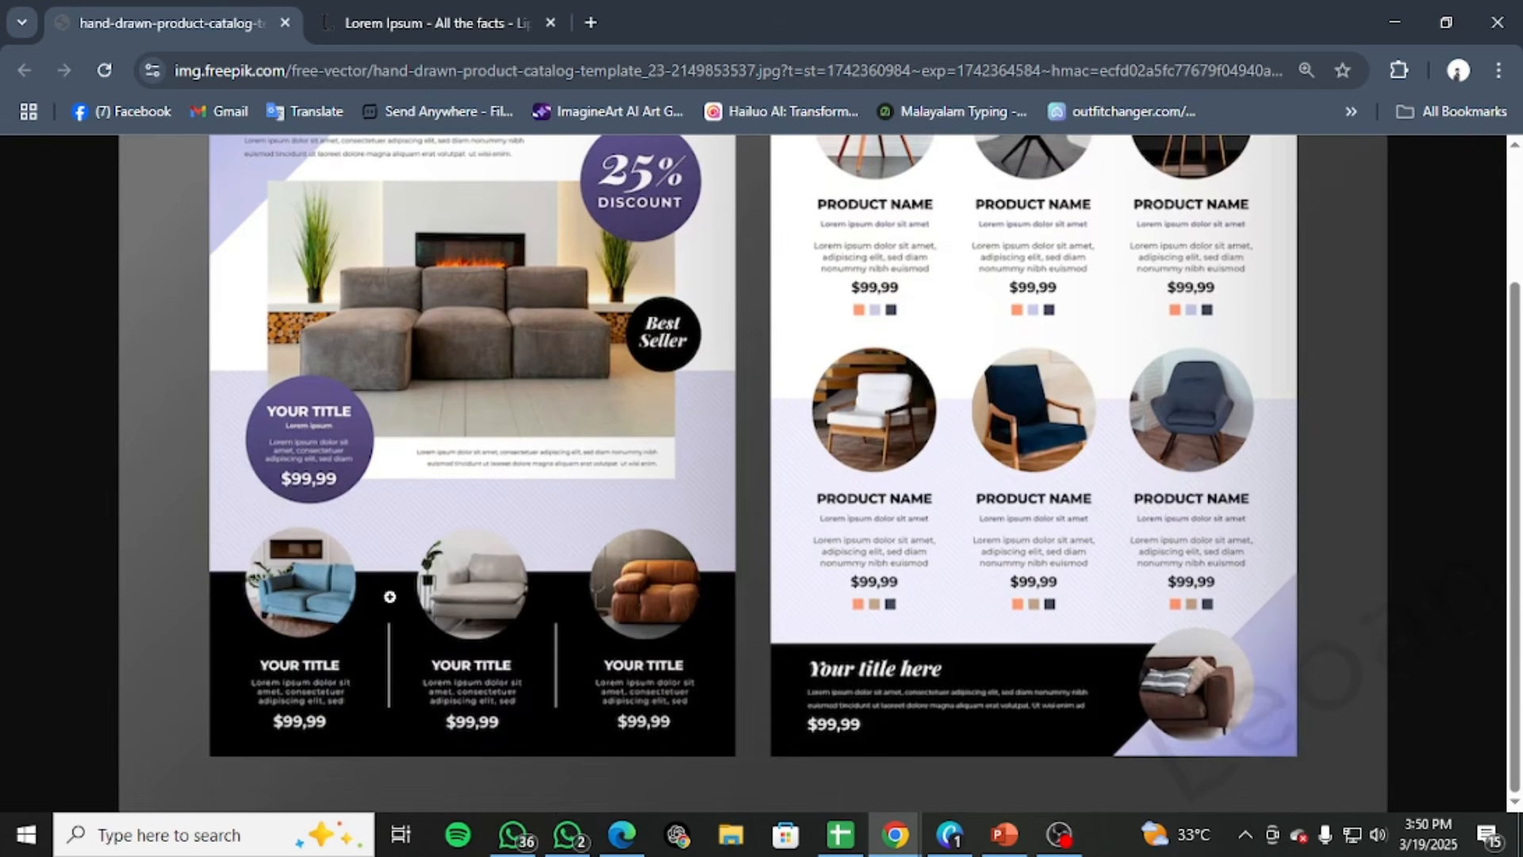
scroll(493, 292, "up", 2)
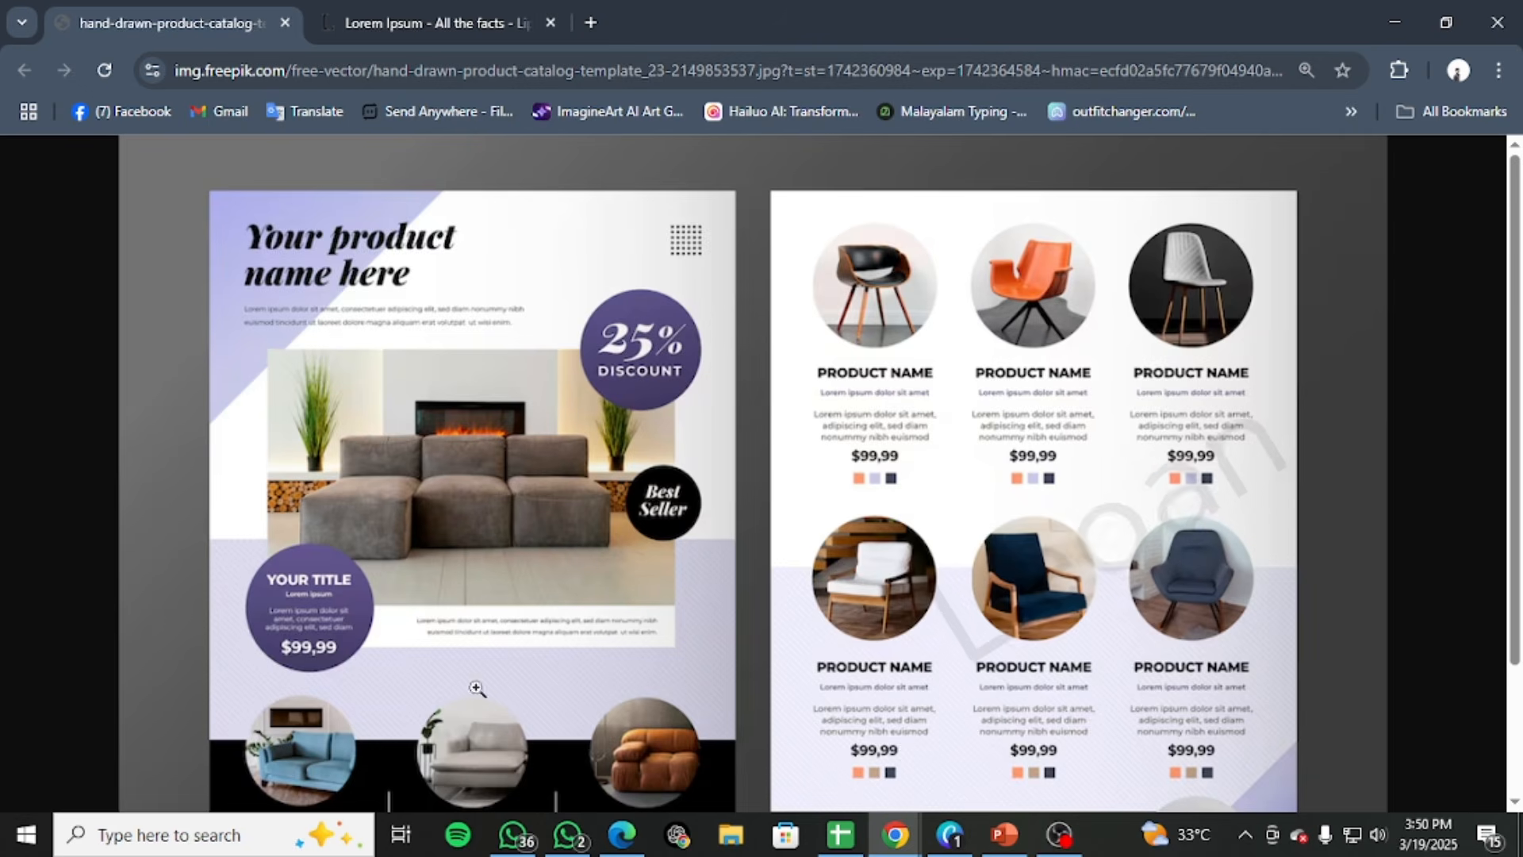
scroll(476, 688, "down", 2)
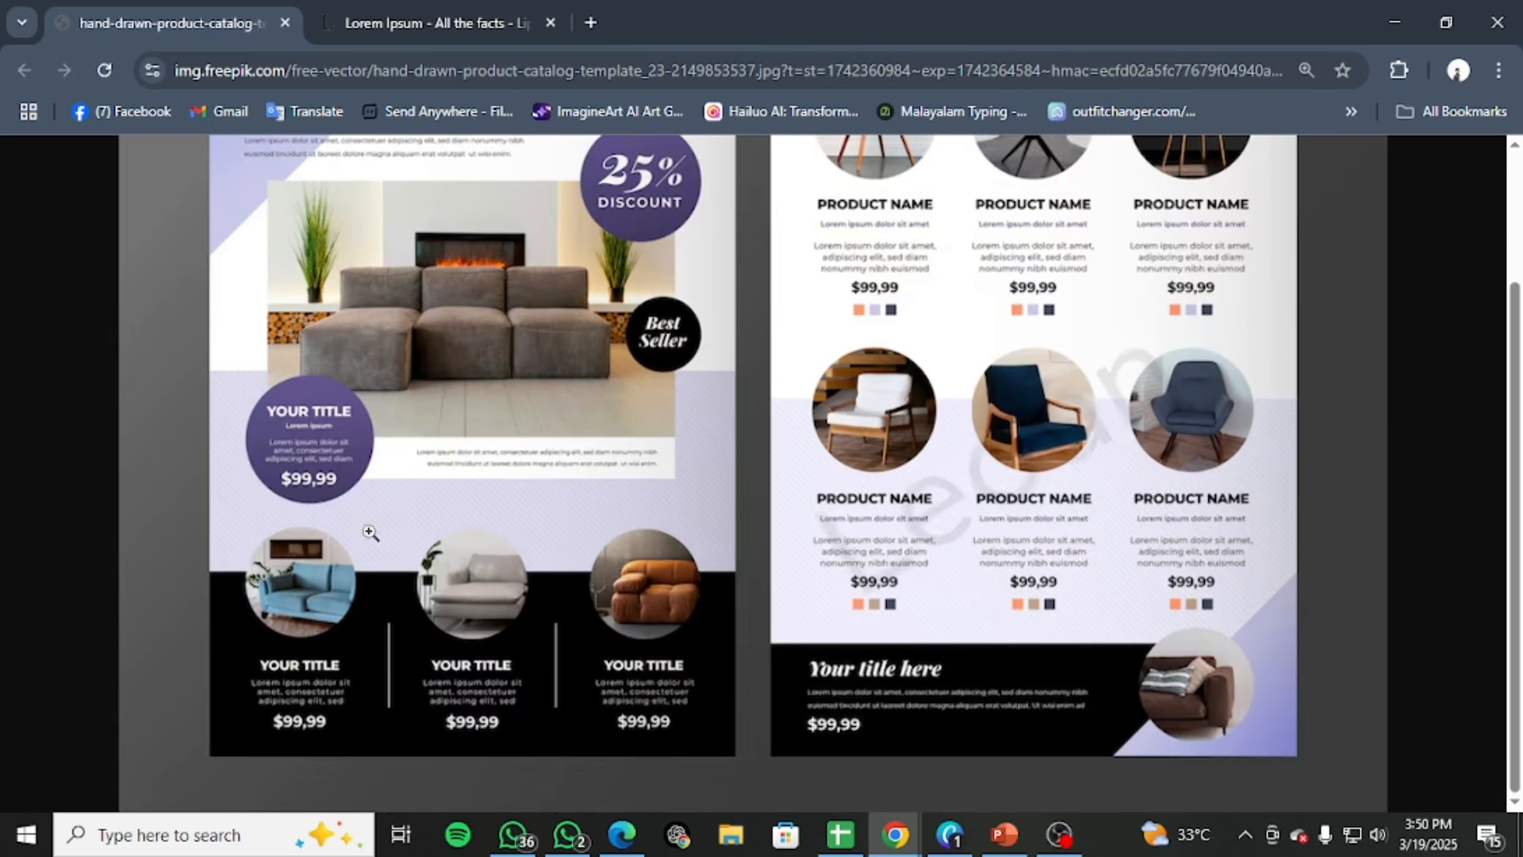
scroll(626, 436, "up", 2)
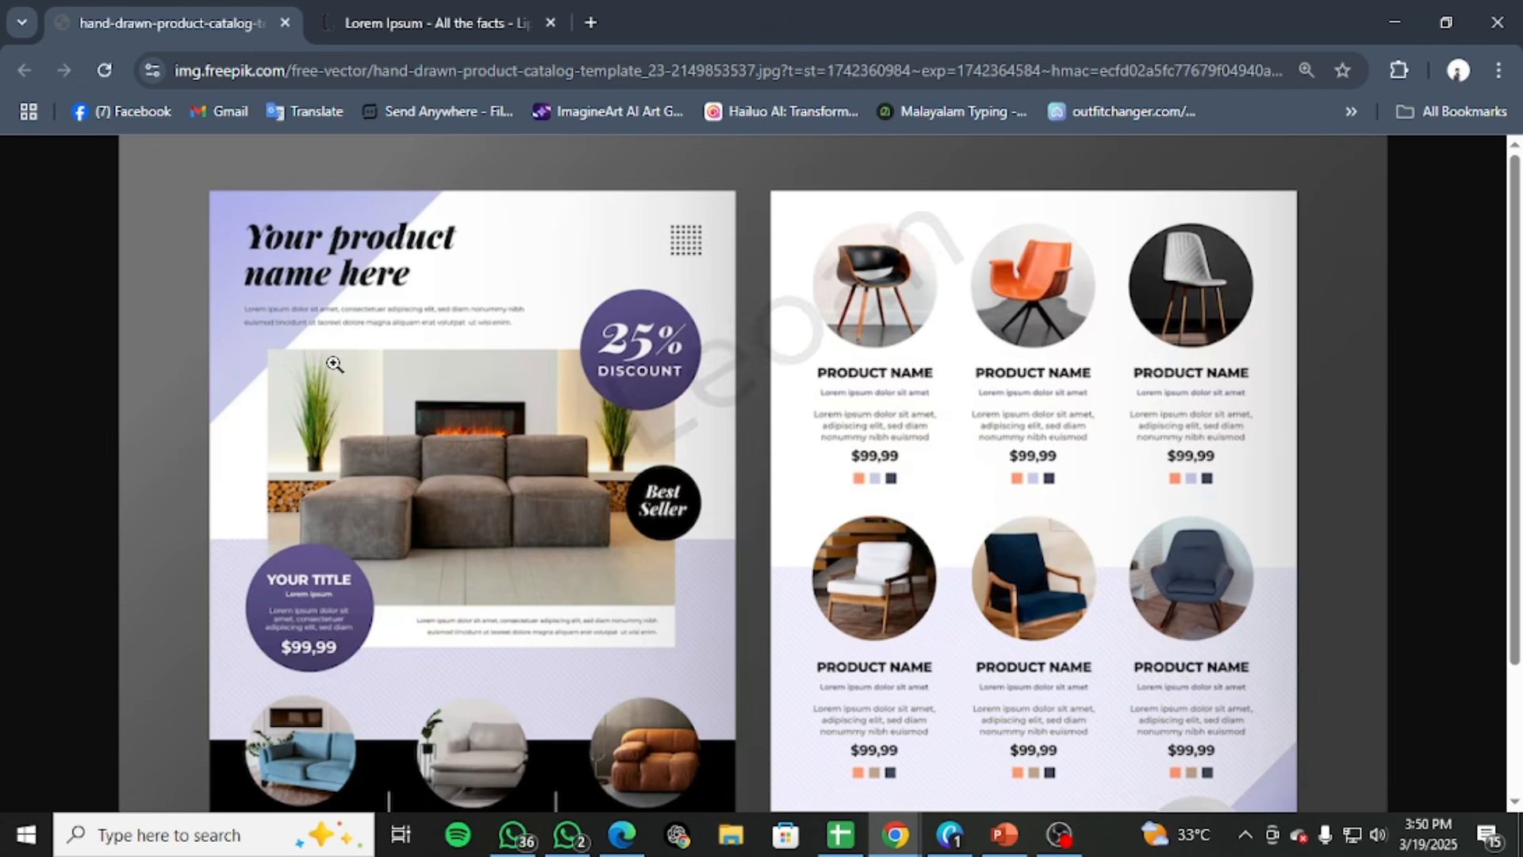
scroll(505, 612, "down", 1)
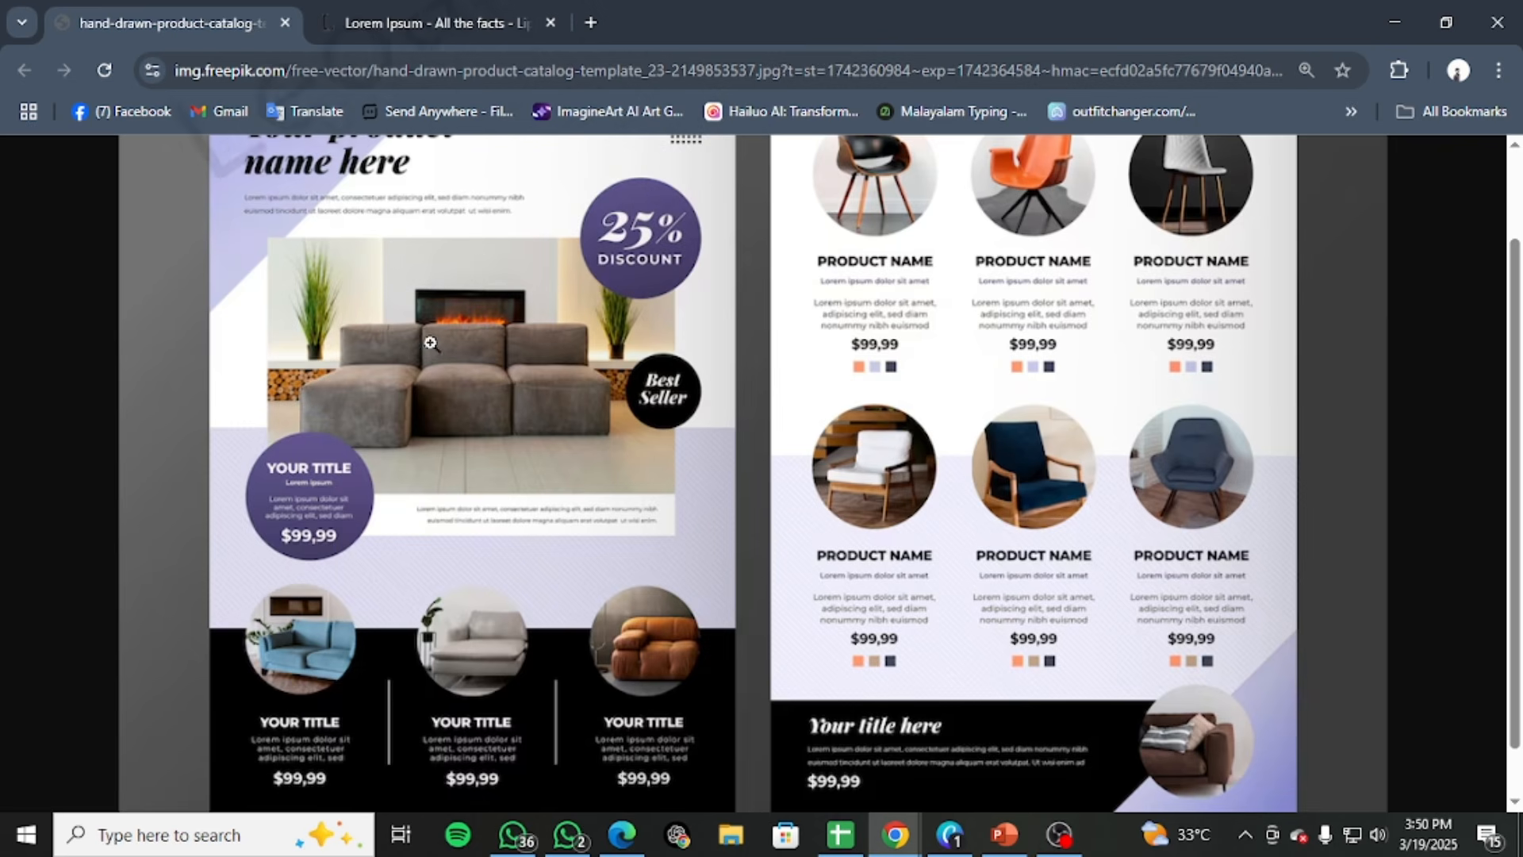
scroll(328, 401, "up", 1)
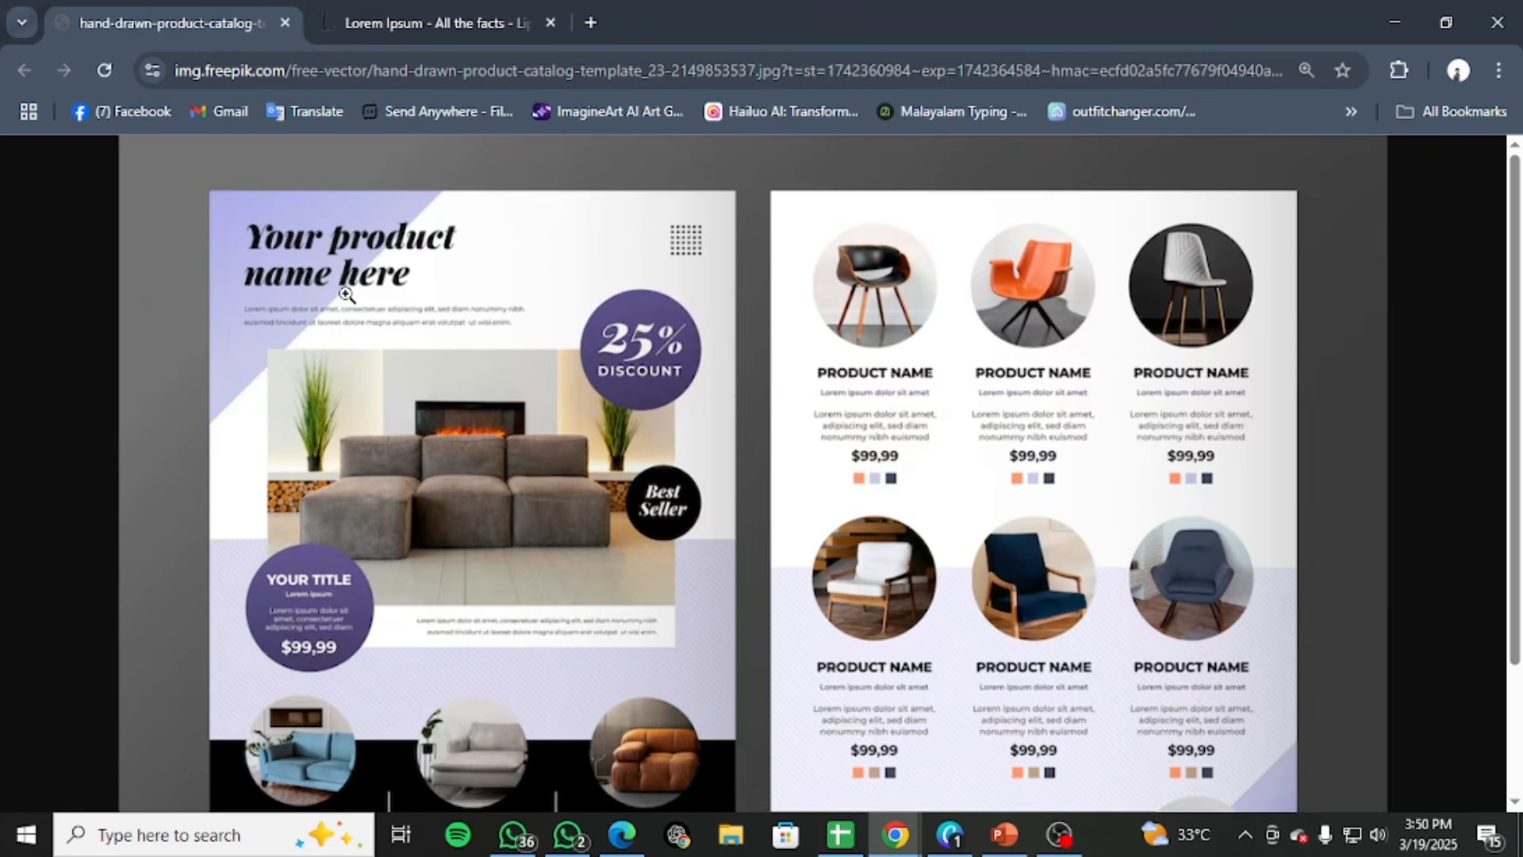
left_click_drag(680, 4, 1522, 264)
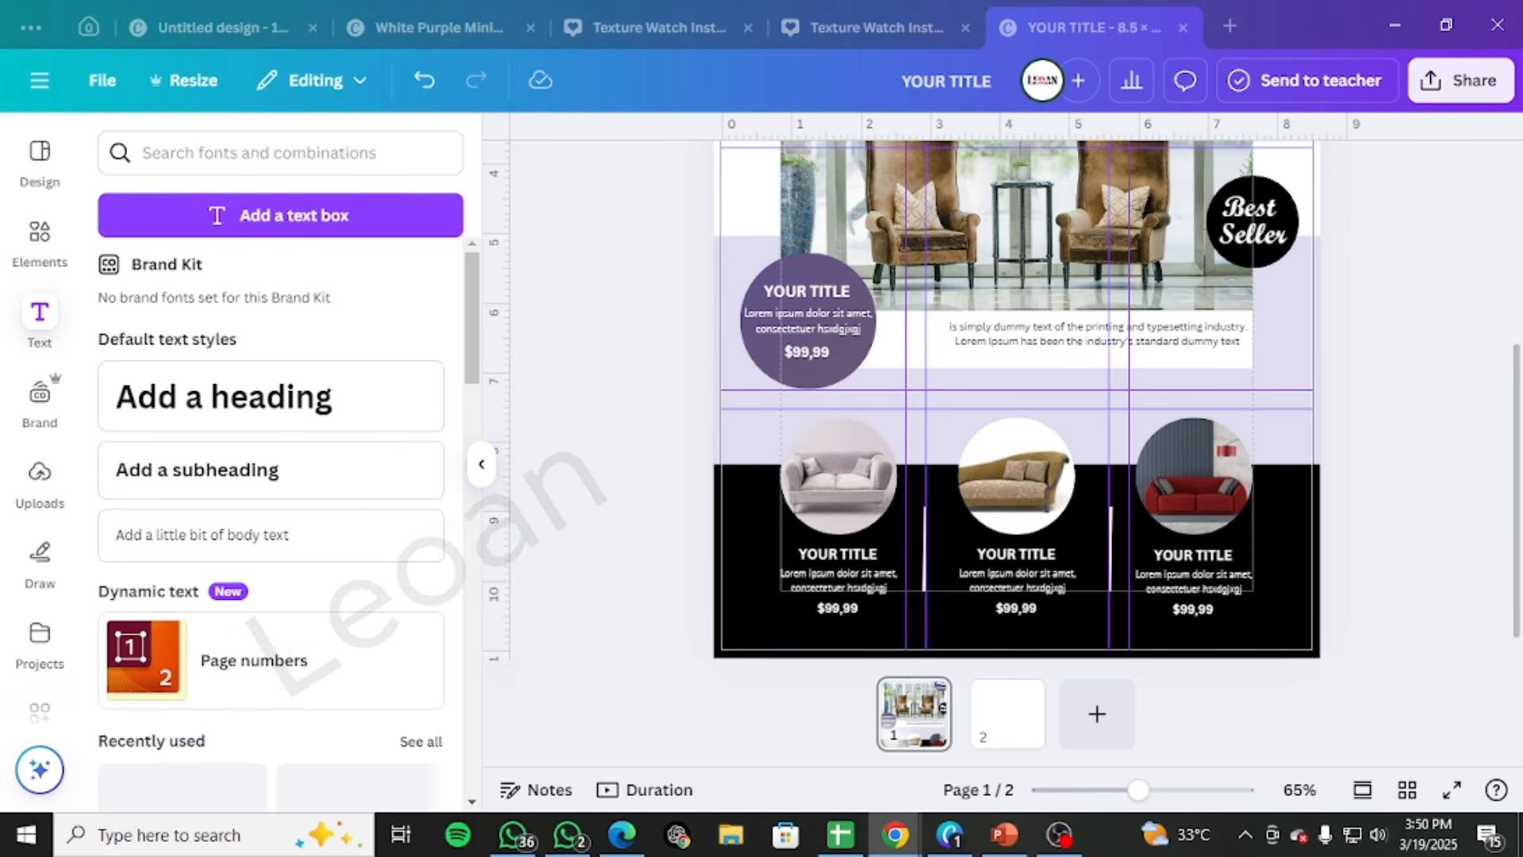
Add a text box reading "Your product name here" and place it above the armchair photo, aligned with the page's left margin guide
scroll(1026, 364, "up", 5)
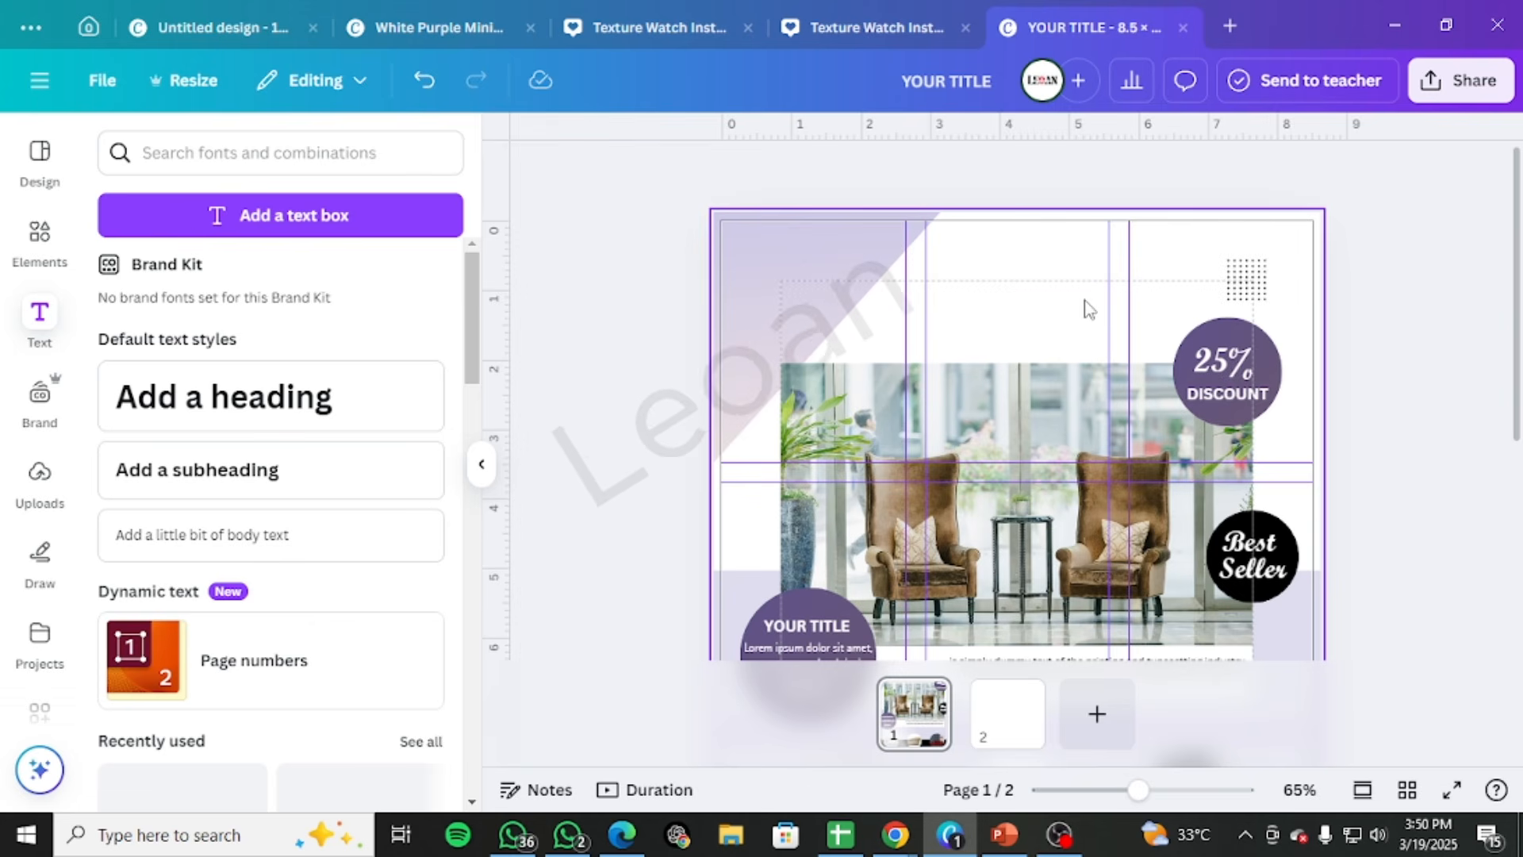
left_click(193, 229)
type("Your product name here")
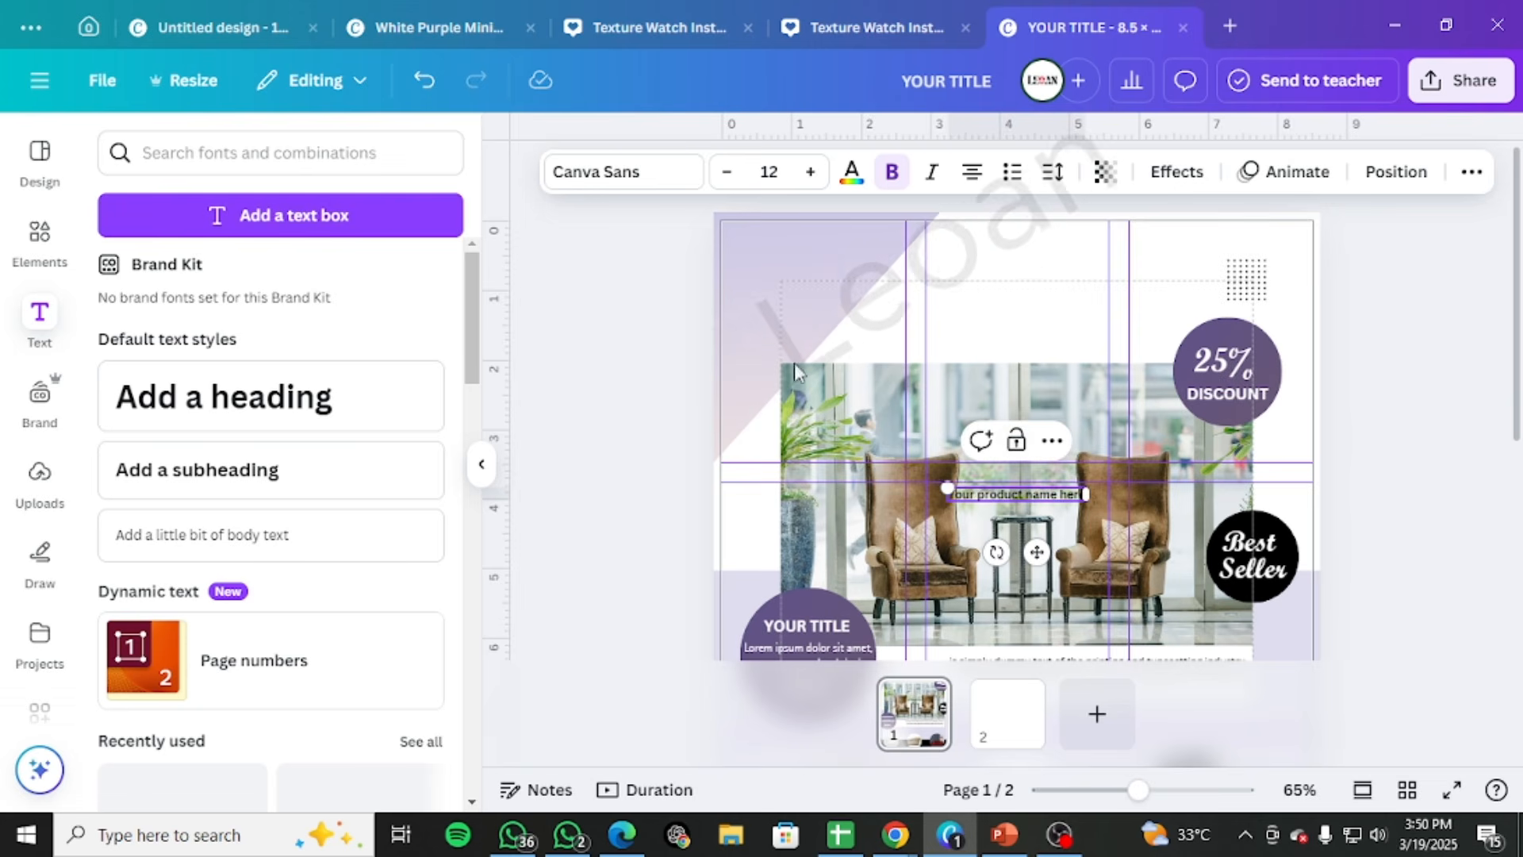
left_click_drag(1023, 540, 853, 321)
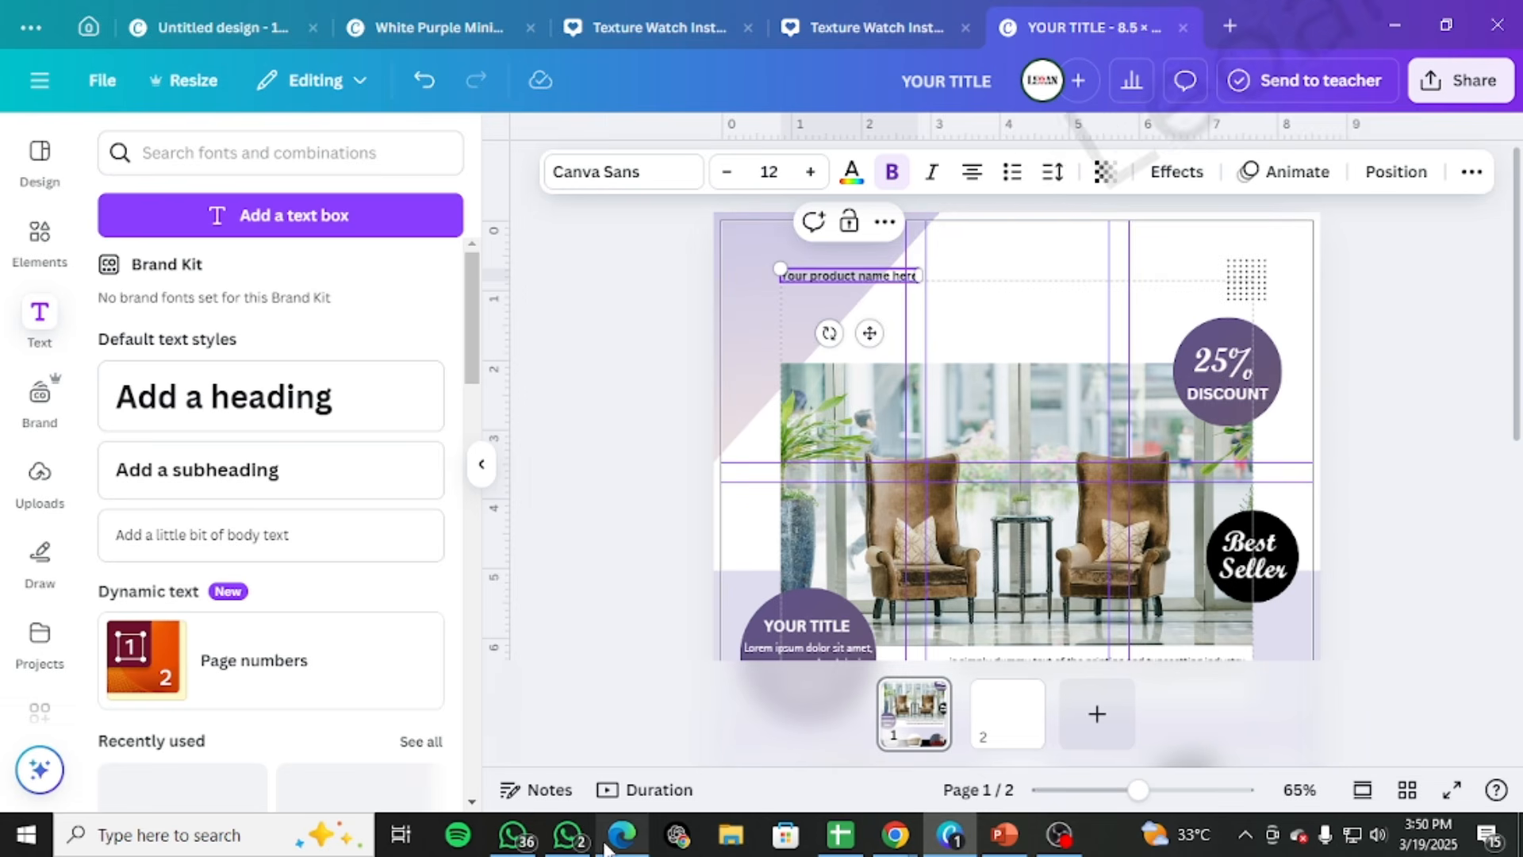
Check the recommended title font size in the EP 32 Nots.pdf notes in the browser
mouse_move(606, 847)
left_click(584, 682)
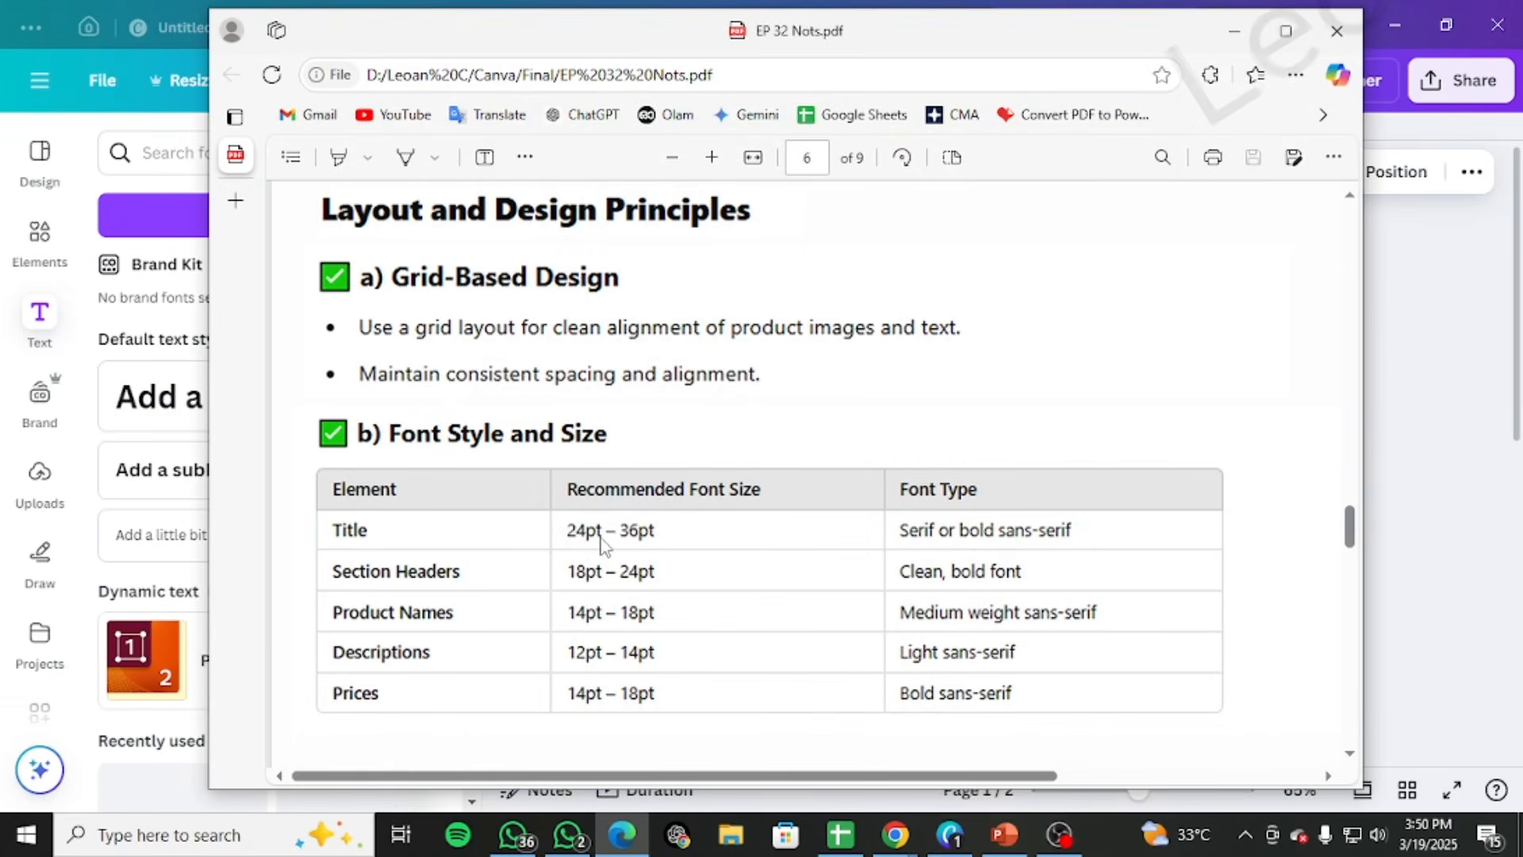
left_click(1234, 29)
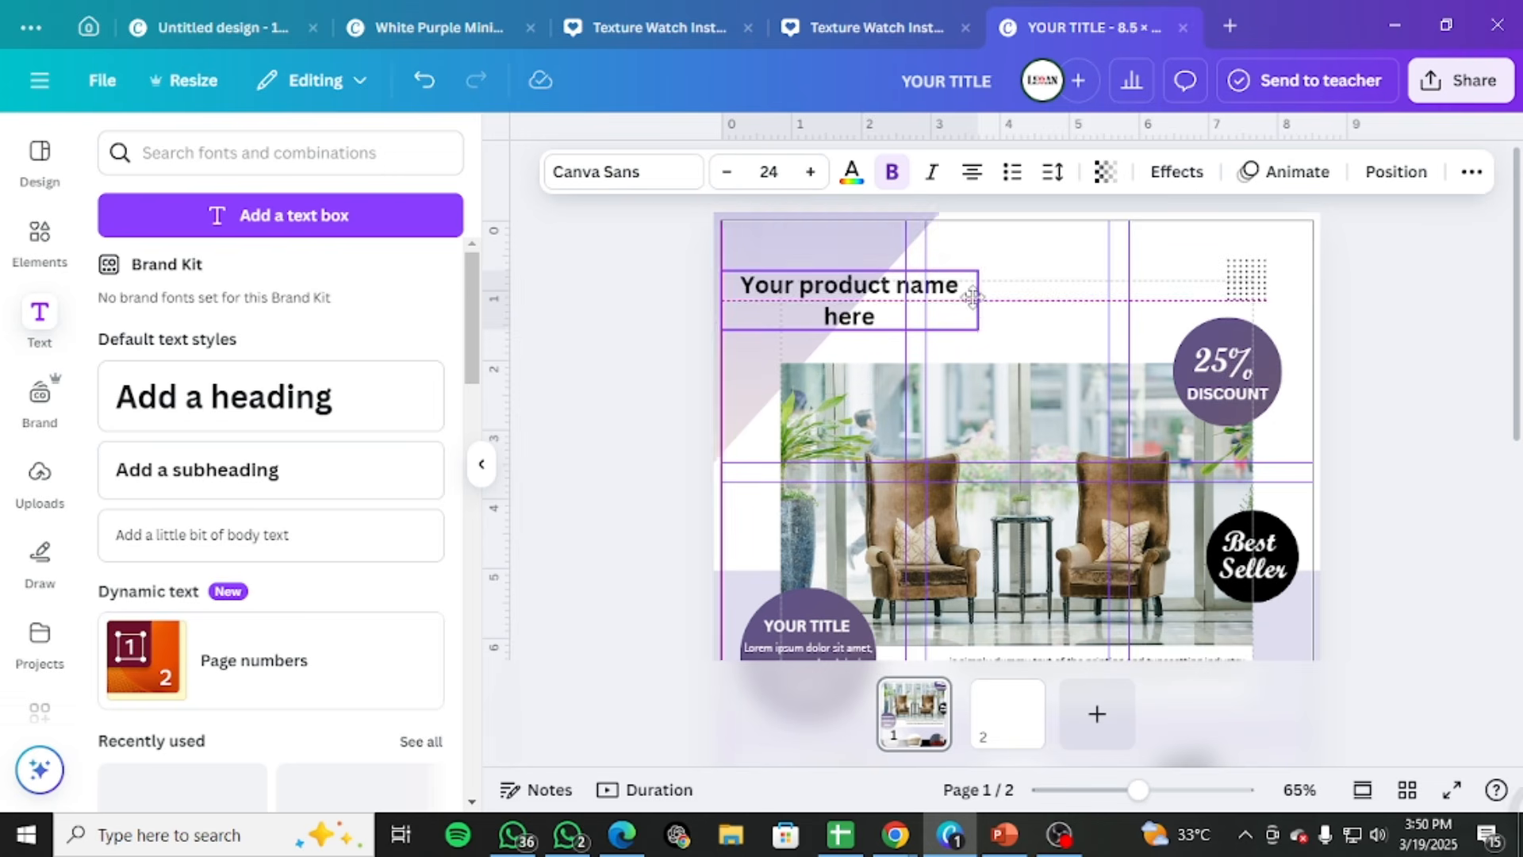
Set the product name heading to size 24, narrow its text box to about 2.5 in wide and left-align it
left_click_drag(969, 297, 904, 295)
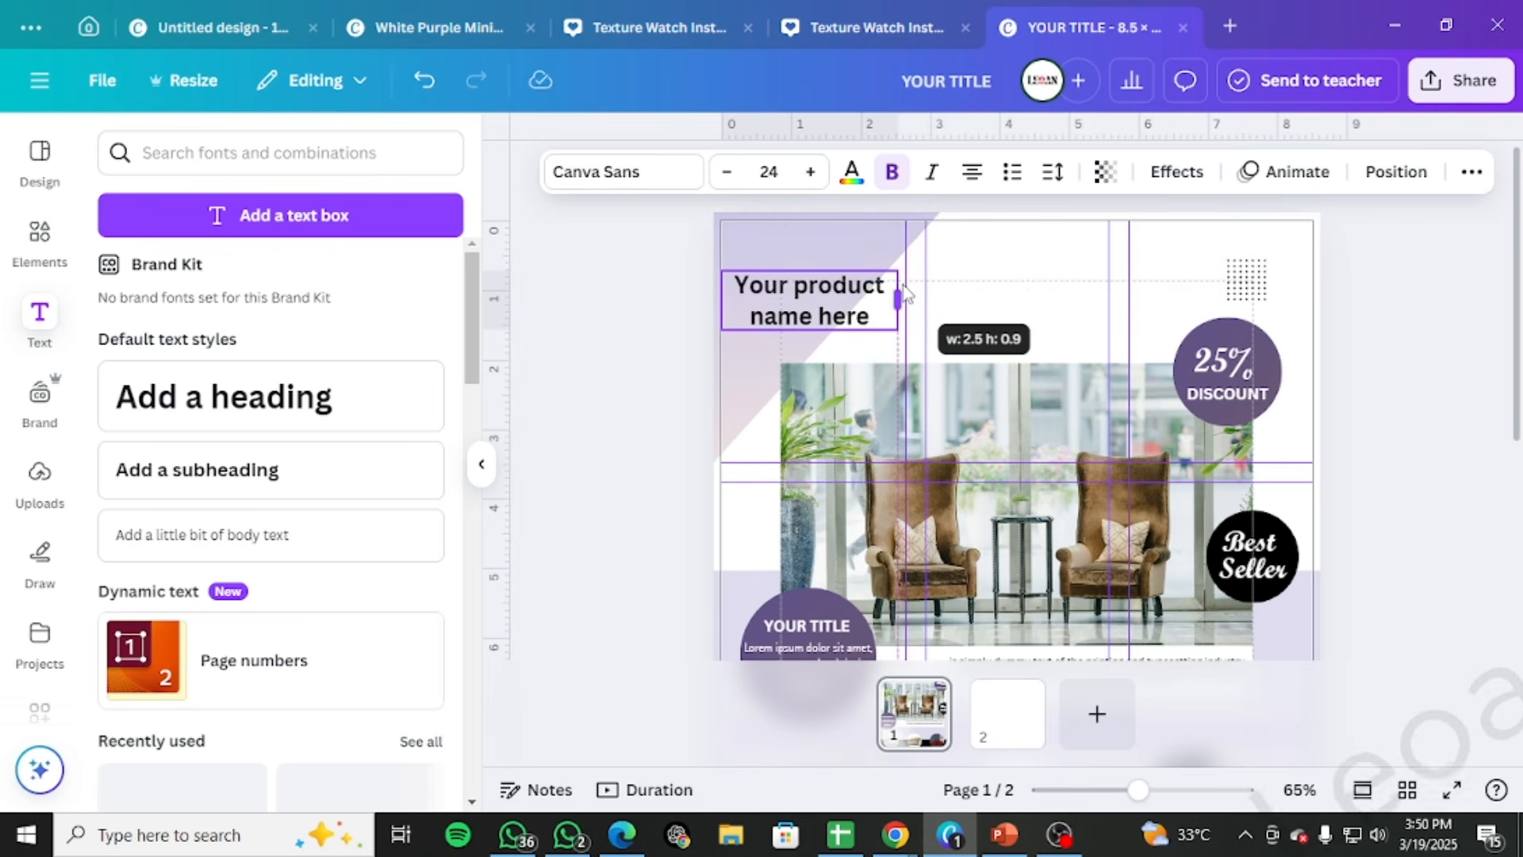
left_click(972, 171)
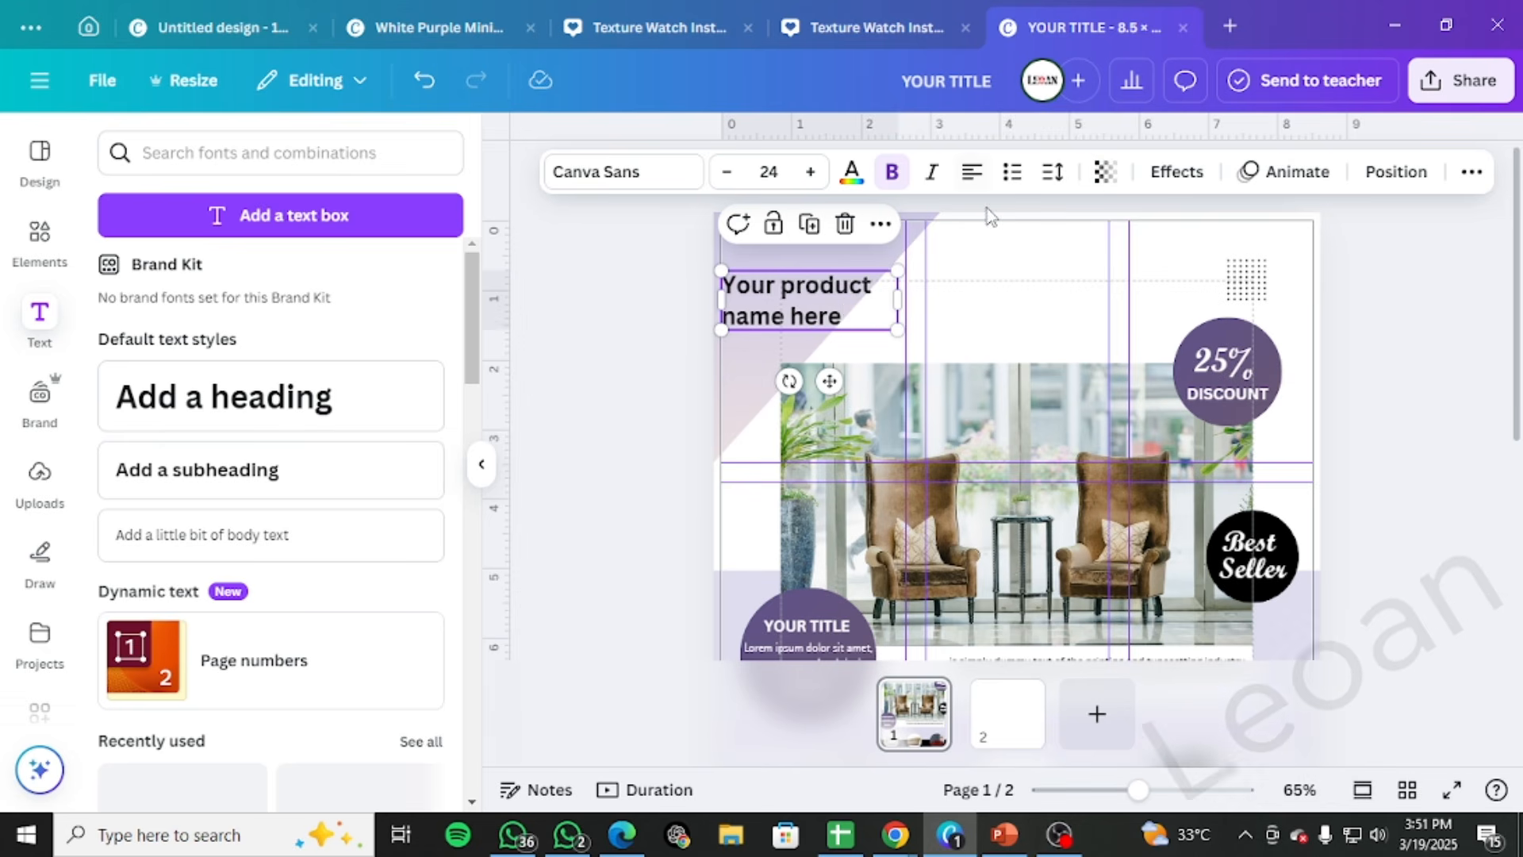
left_click(952, 246)
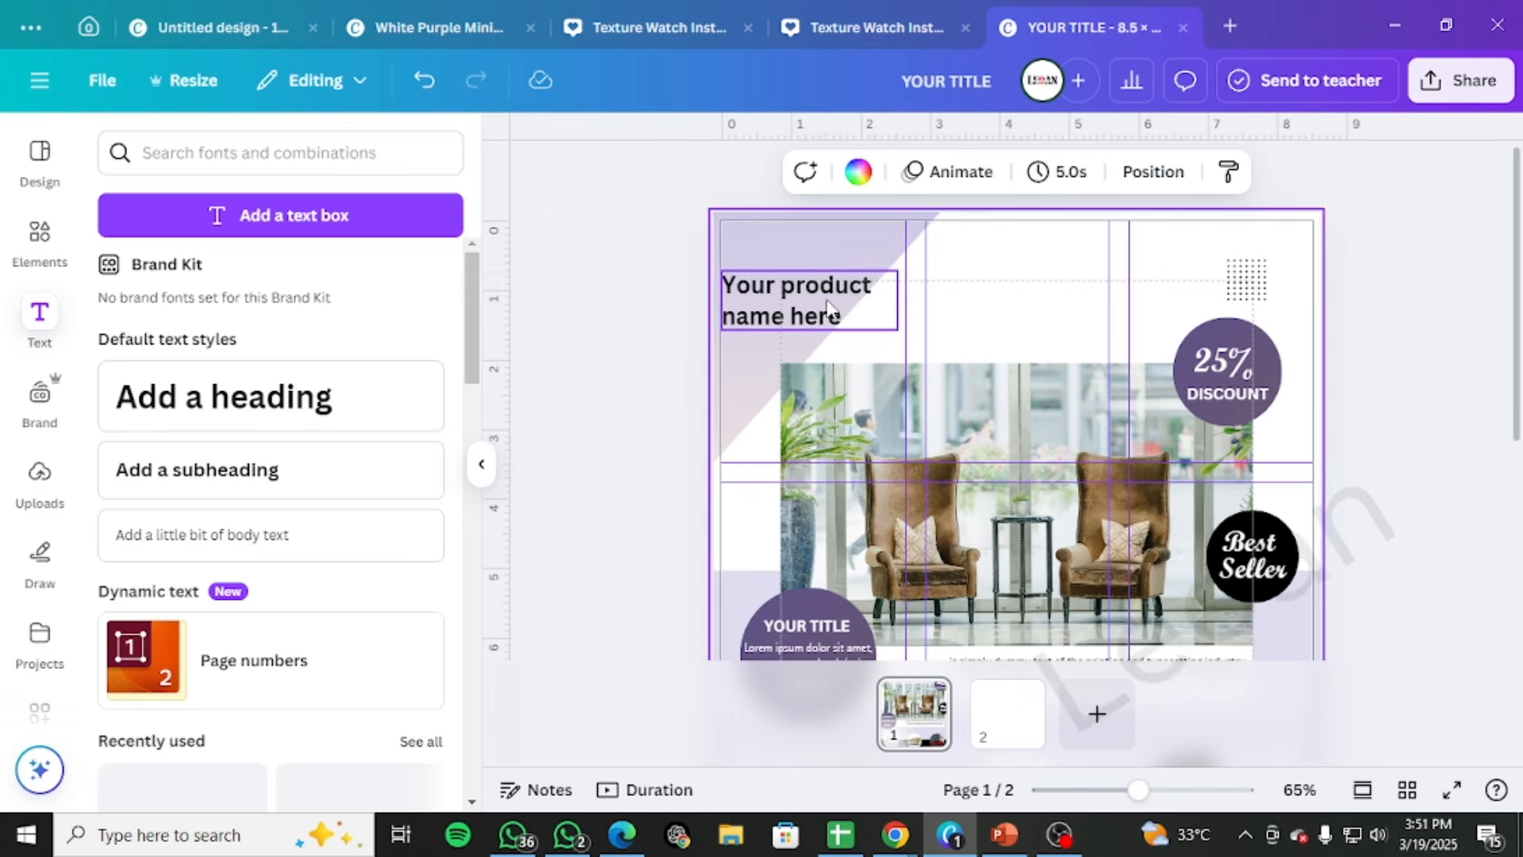
Move the product name heading slightly up and inward from the left margin guide and enlarge it to size 29
left_click_drag(828, 309, 852, 283)
left_click(824, 175)
left_click(824, 174)
left_click(824, 175)
left_click(824, 174)
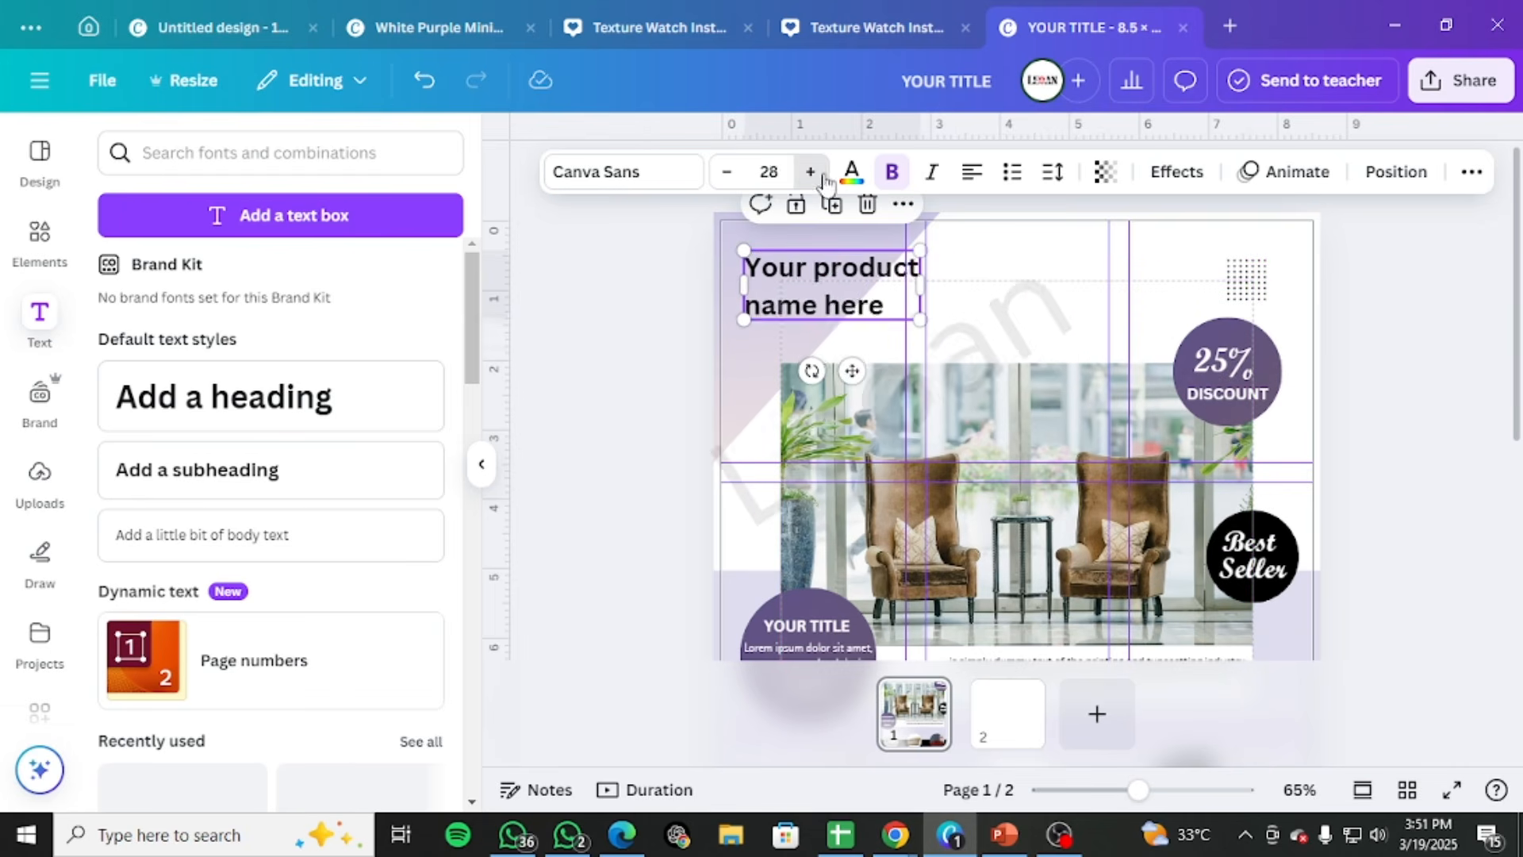
left_click(823, 175)
Try the Script MT Bold Regular and Caitlin typefaces on the product name heading
left_click(611, 184)
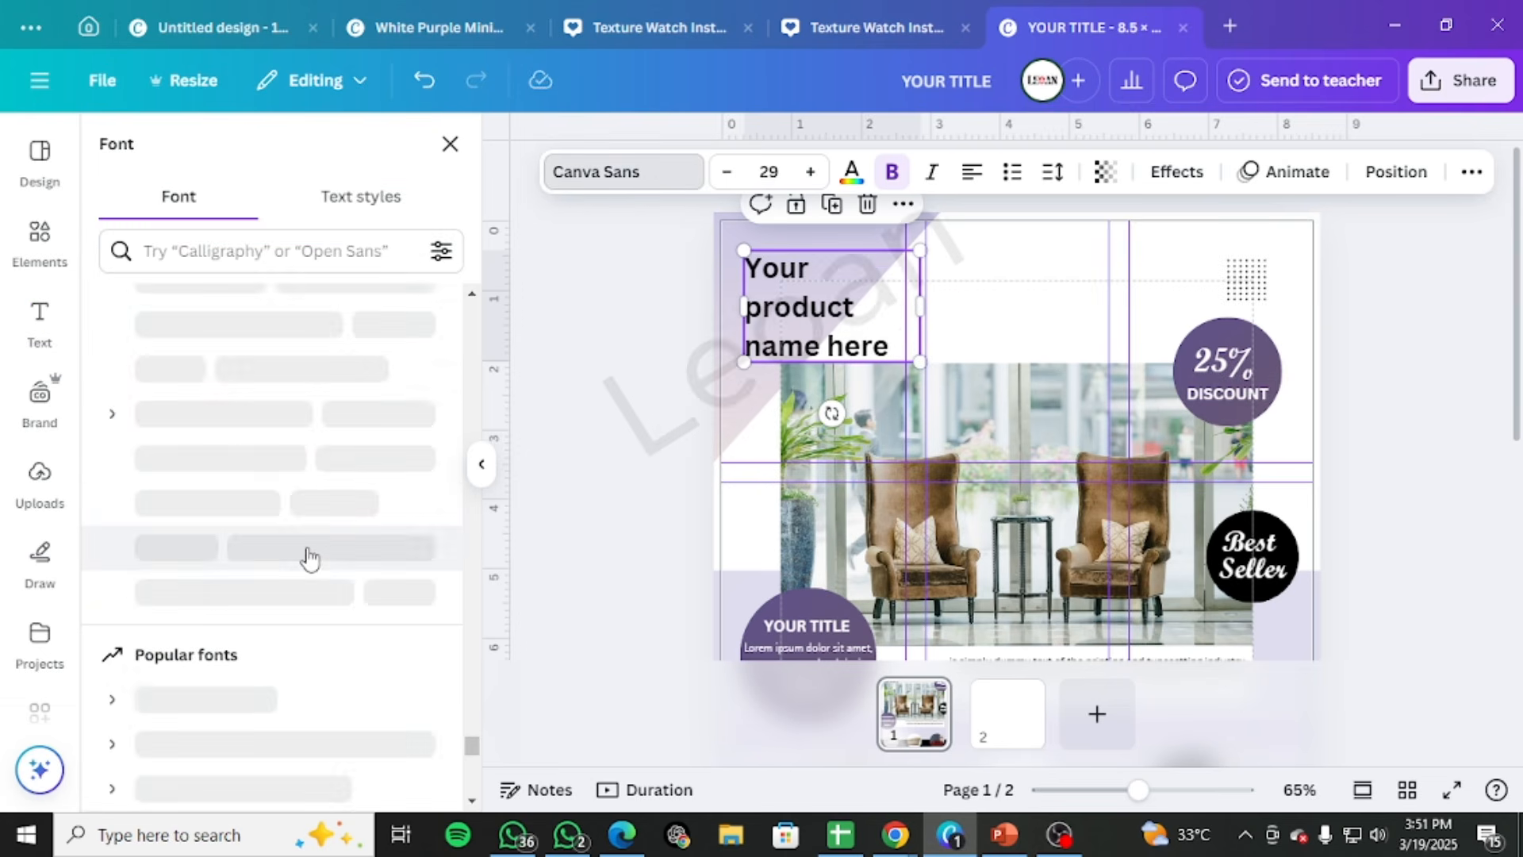
left_click(265, 501)
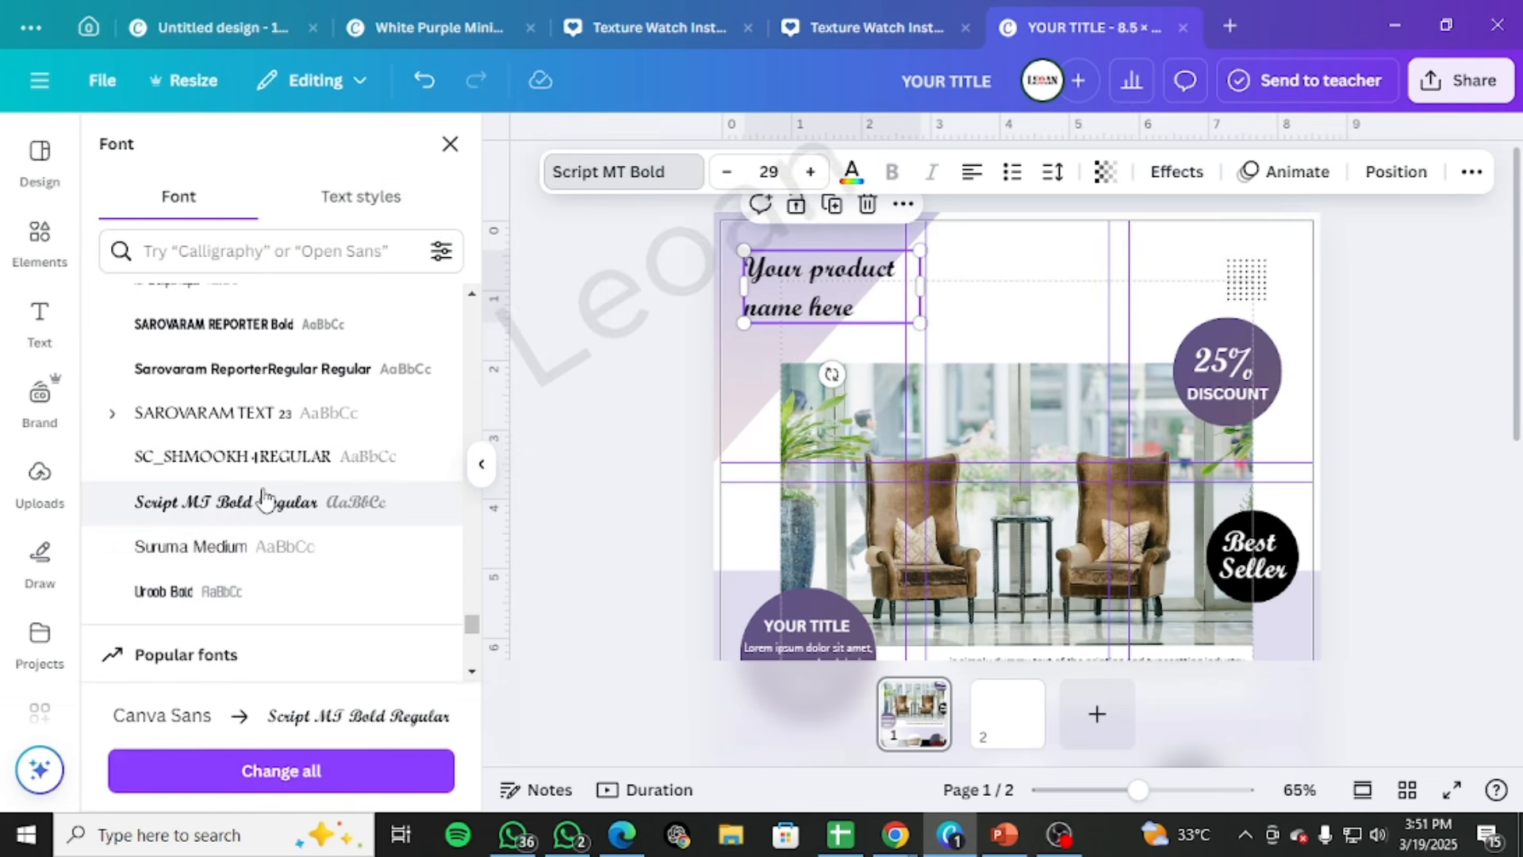
scroll(387, 540, "down", 1)
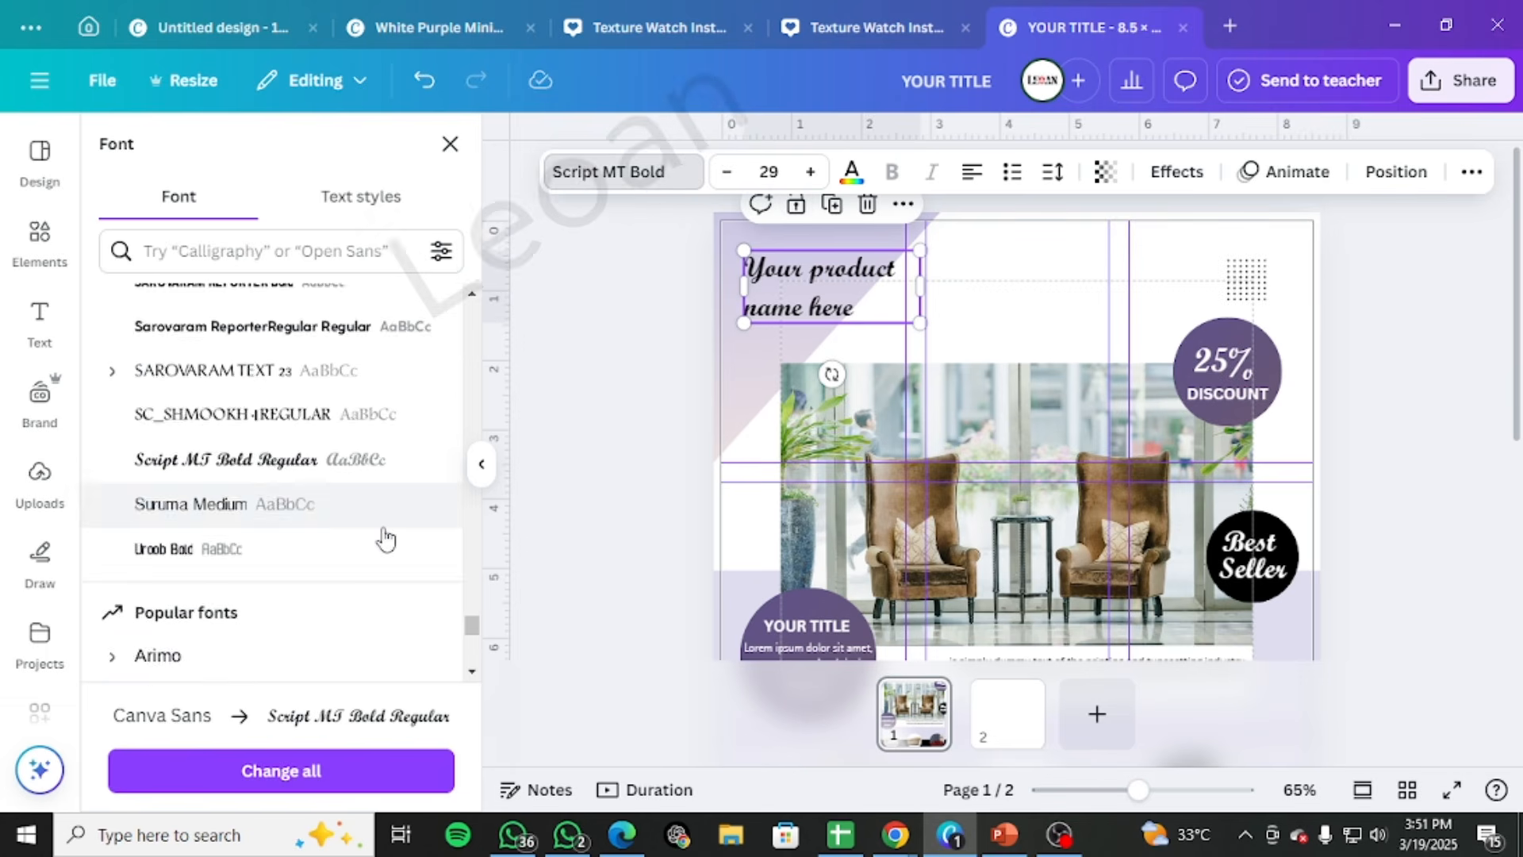
scroll(428, 603, "down", 4)
scroll(452, 626, "down", 4)
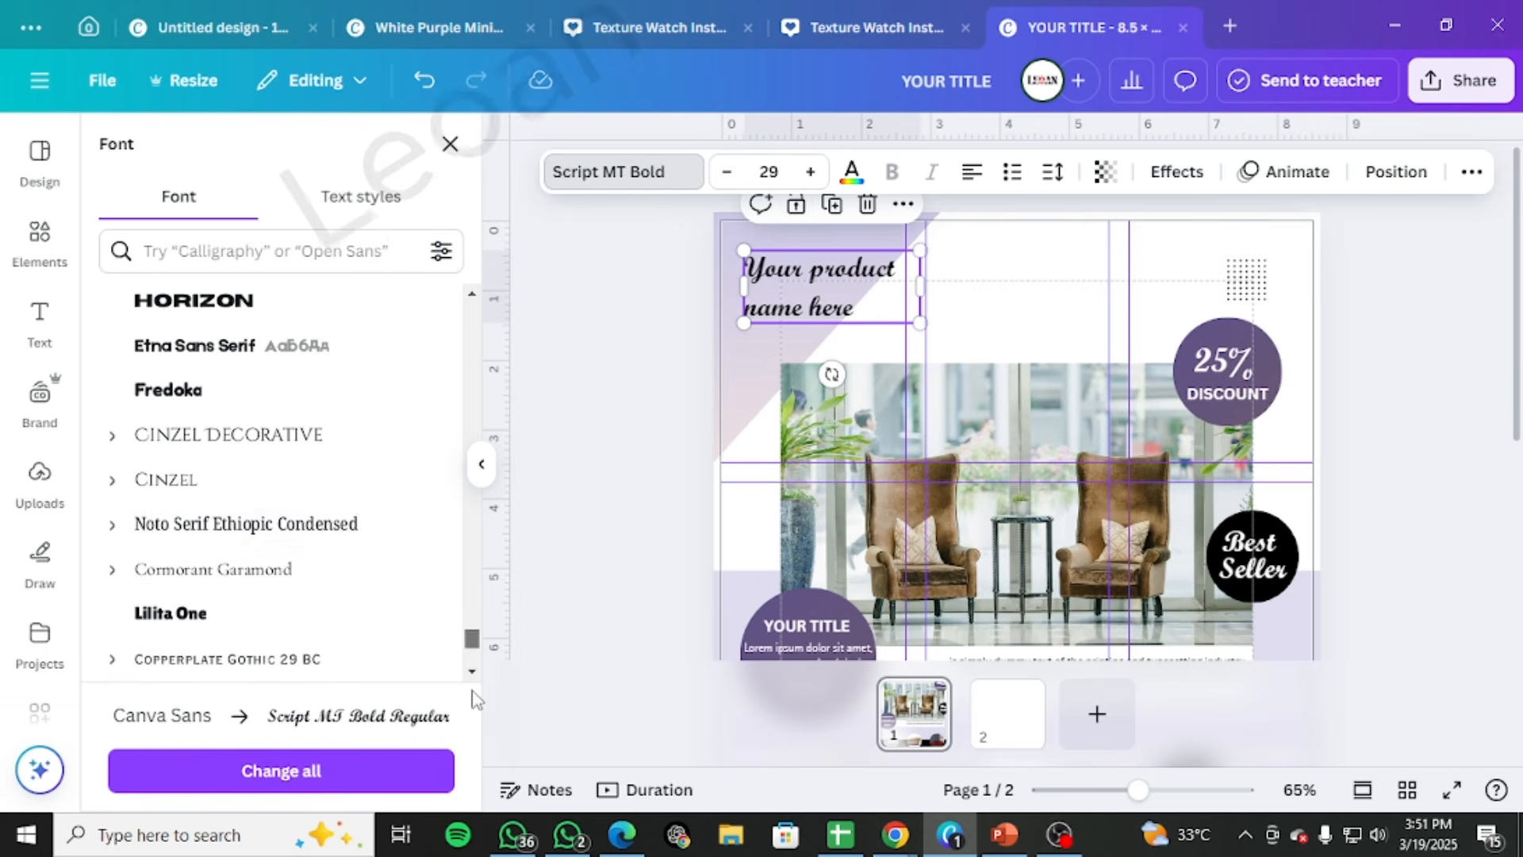
scroll(363, 524, "down", 10)
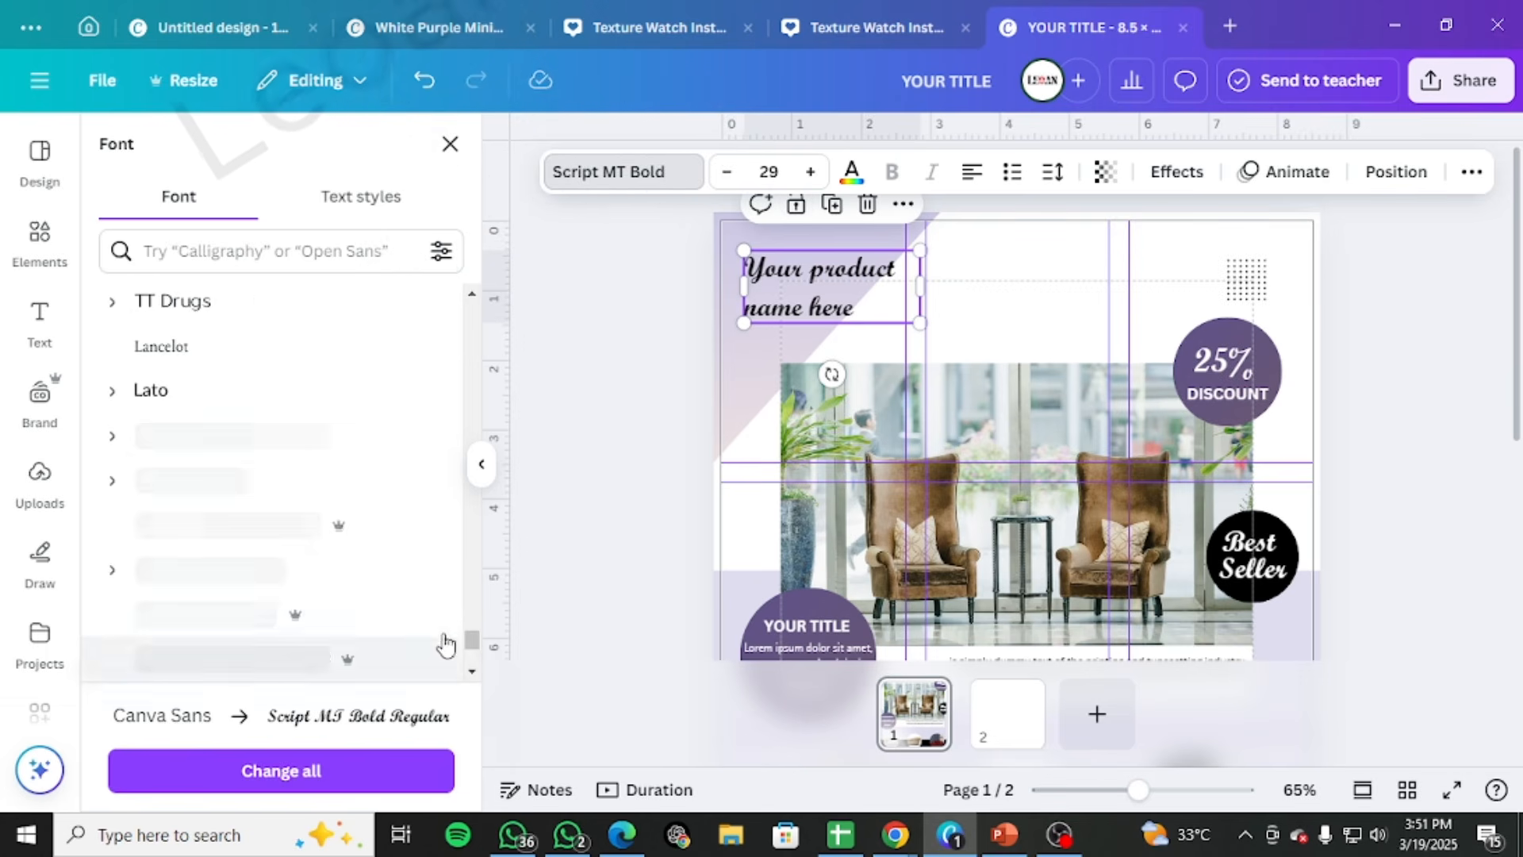
scroll(398, 554, "down", 8)
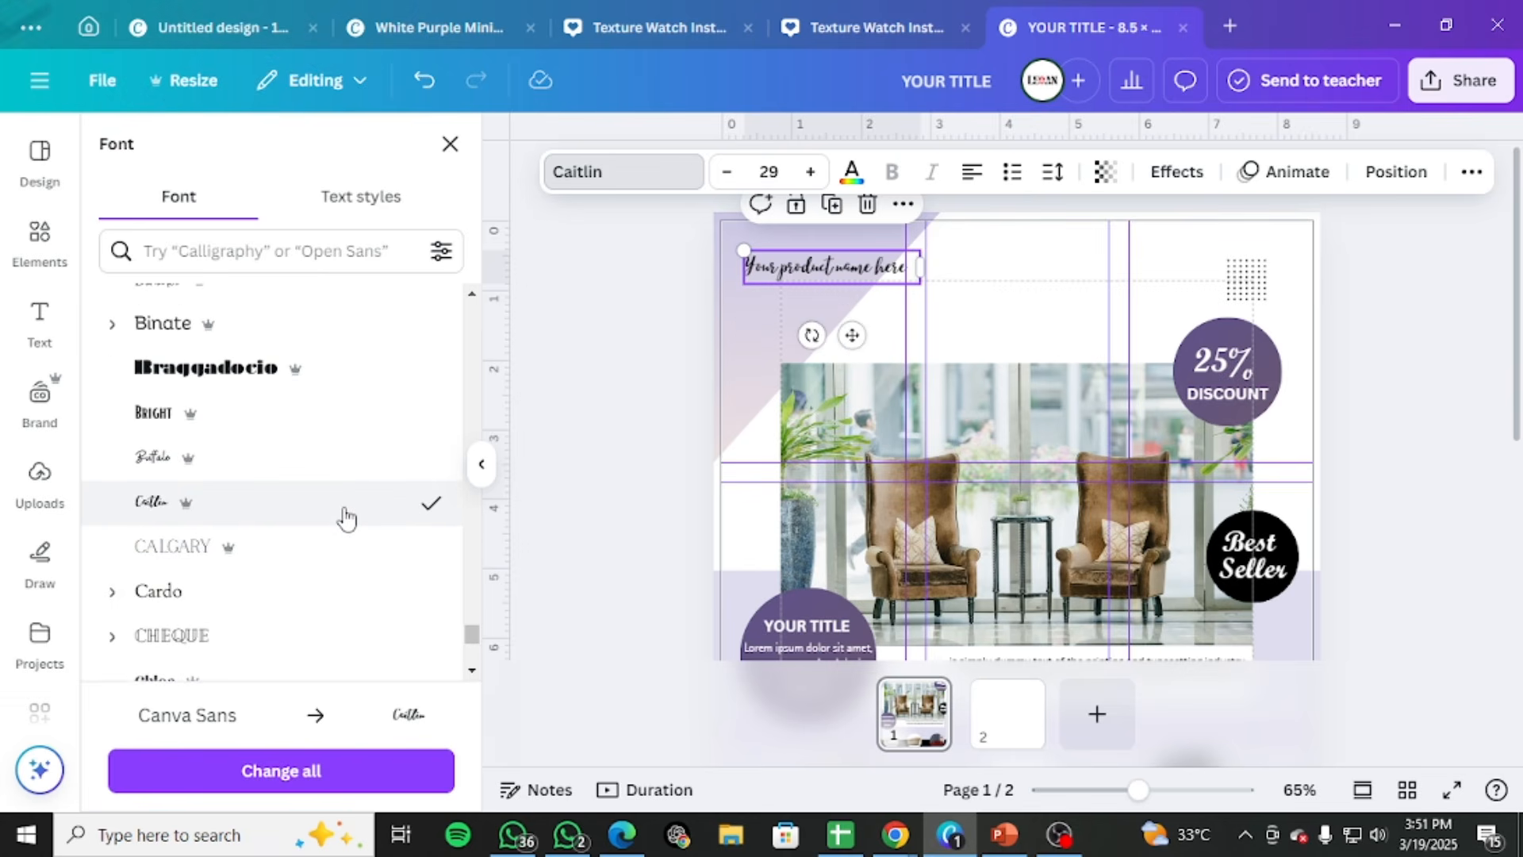
Change the product name heading's typeface to Agbalumo
scroll(345, 516, "down", 3)
scroll(341, 492, "down", 10)
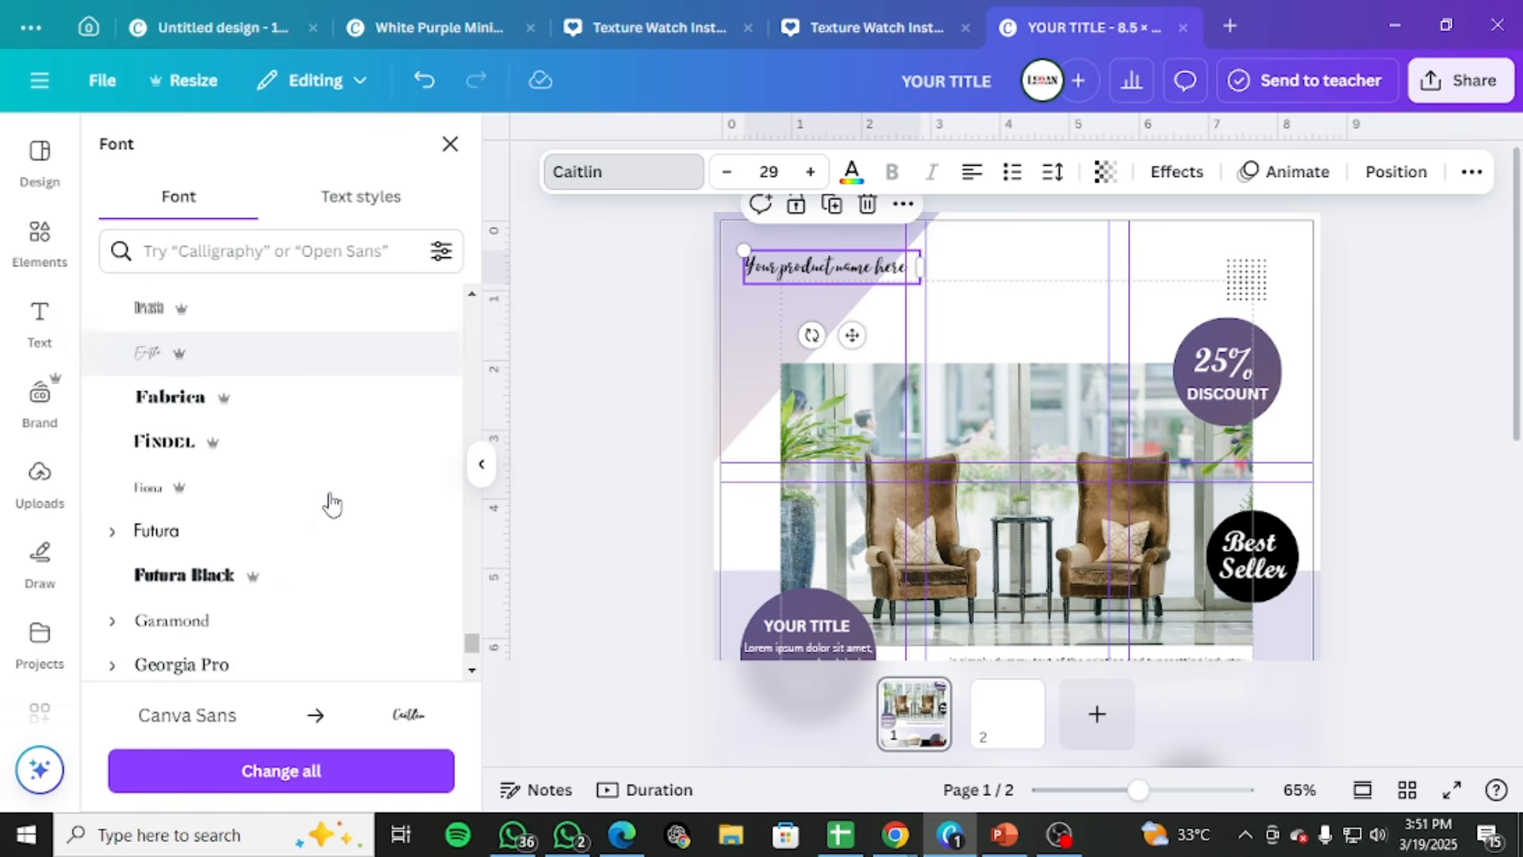
scroll(331, 504, "down", 10)
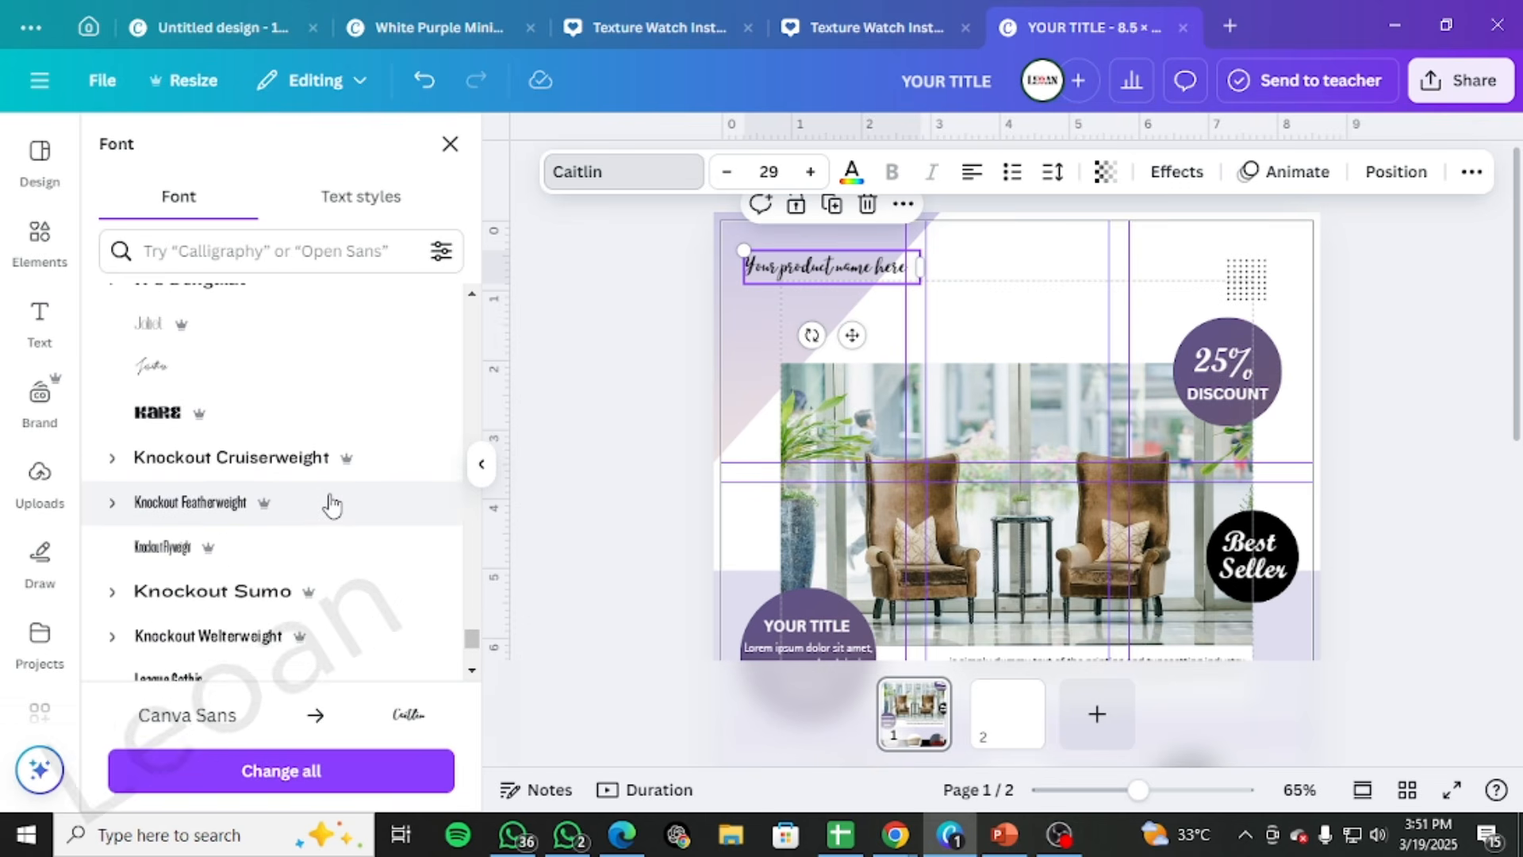
scroll(332, 504, "down", 10)
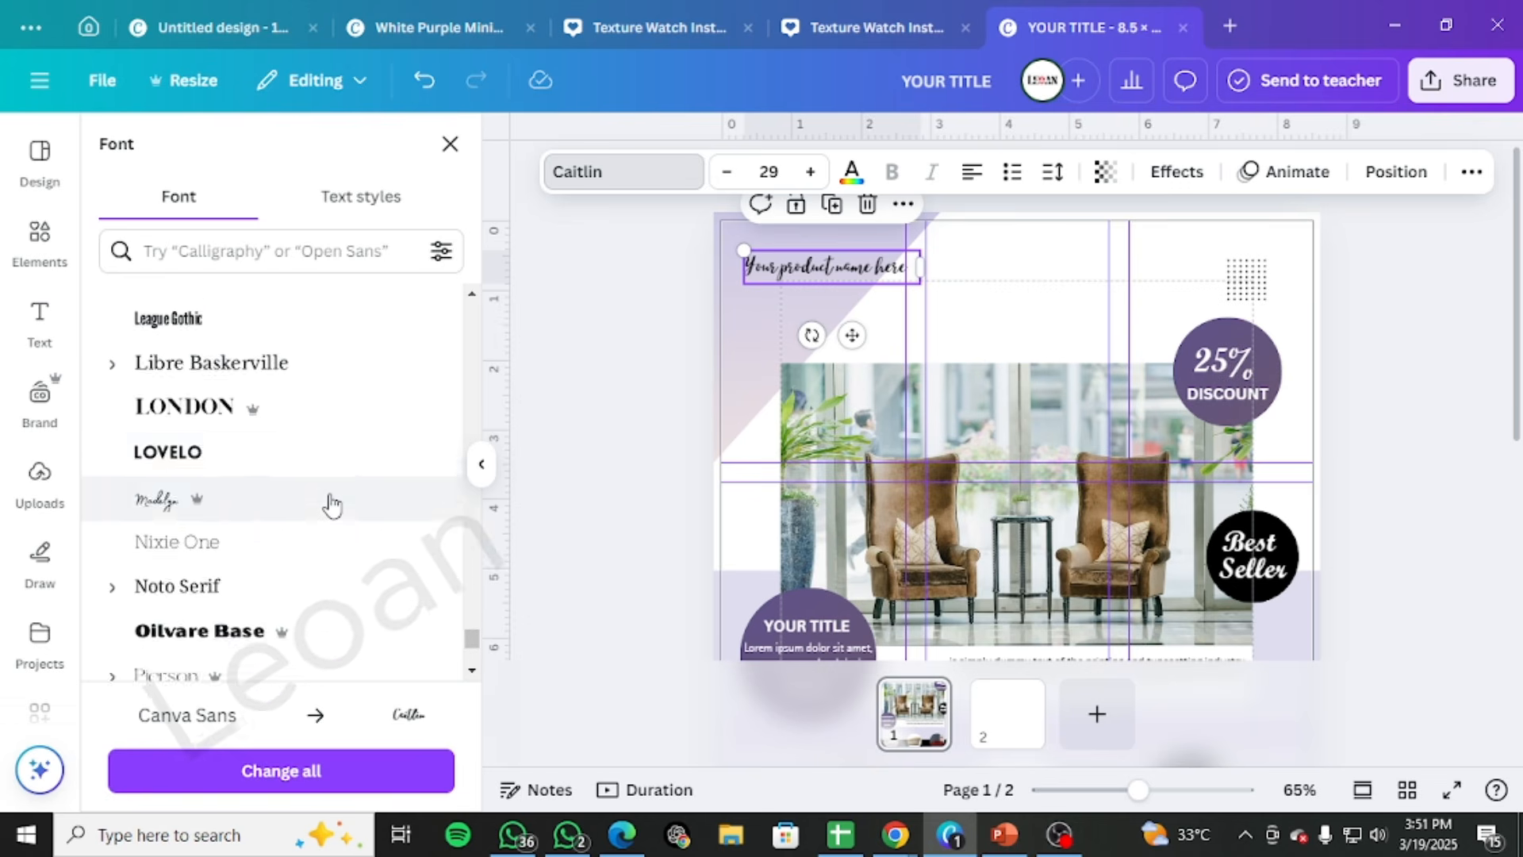
scroll(331, 504, "down", 5)
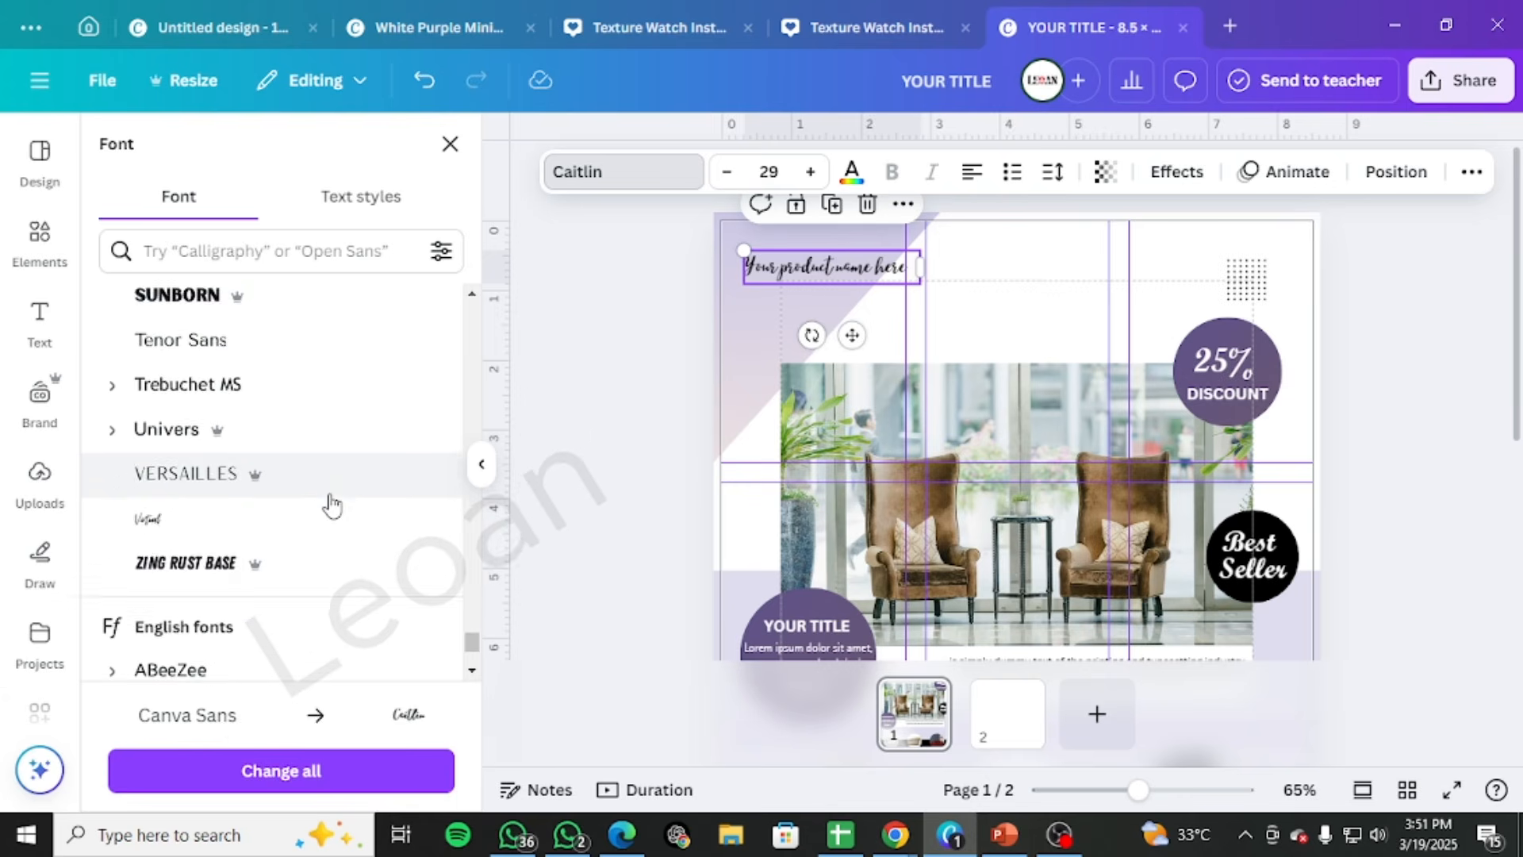
scroll(331, 505, "down", 4)
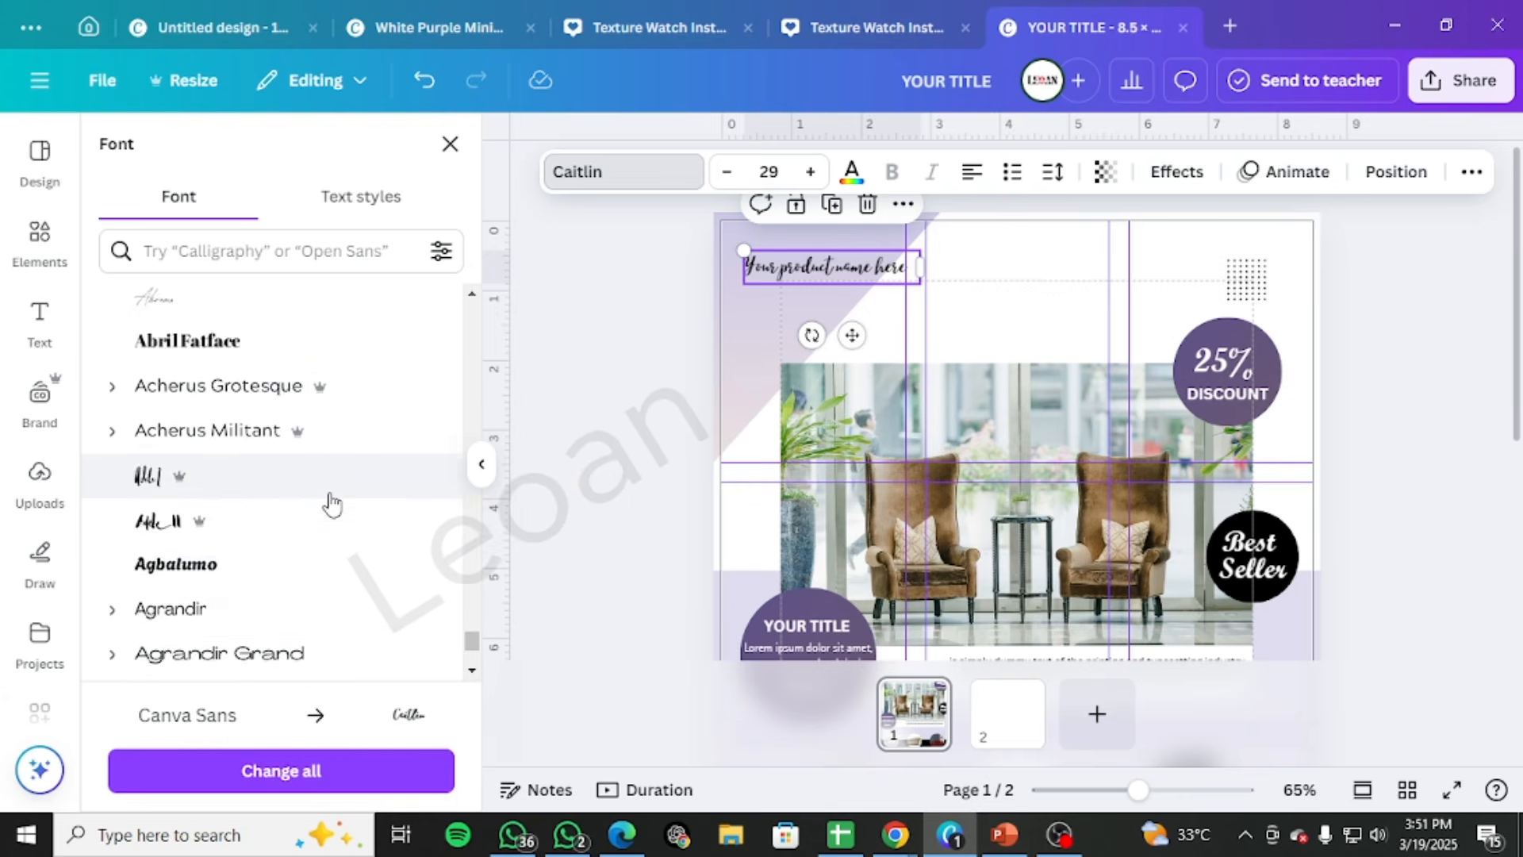
left_click(332, 473)
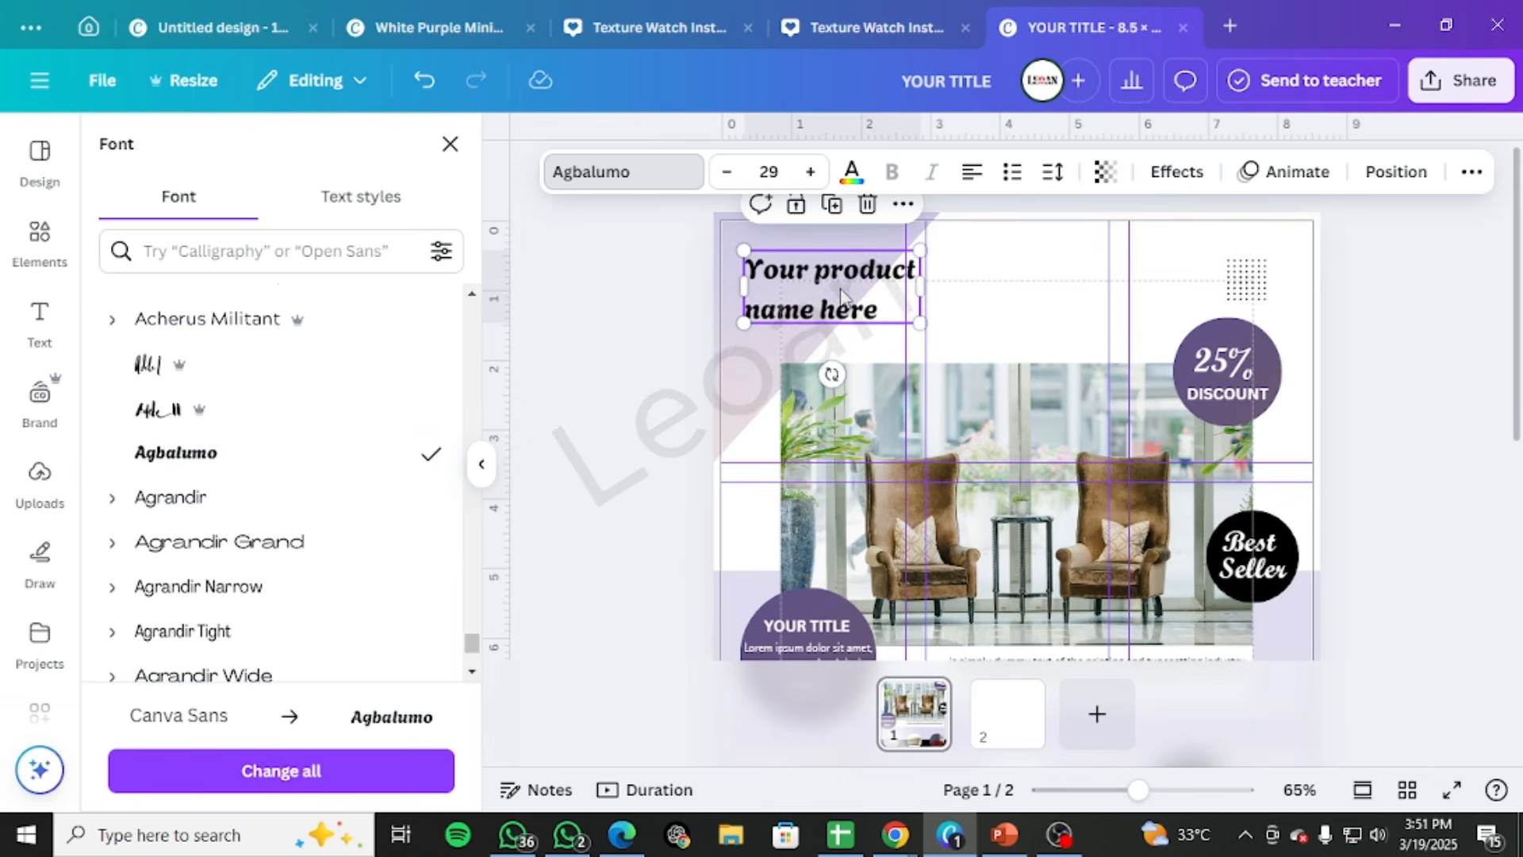
Enlarge the product name heading to size 32 and reposition it above the armchair photo
mouse_move(835, 286)
left_mouse_down()
mouse_move(873, 286)
mouse_move(811, 256)
left_mouse_up()
left_click(1404, 273)
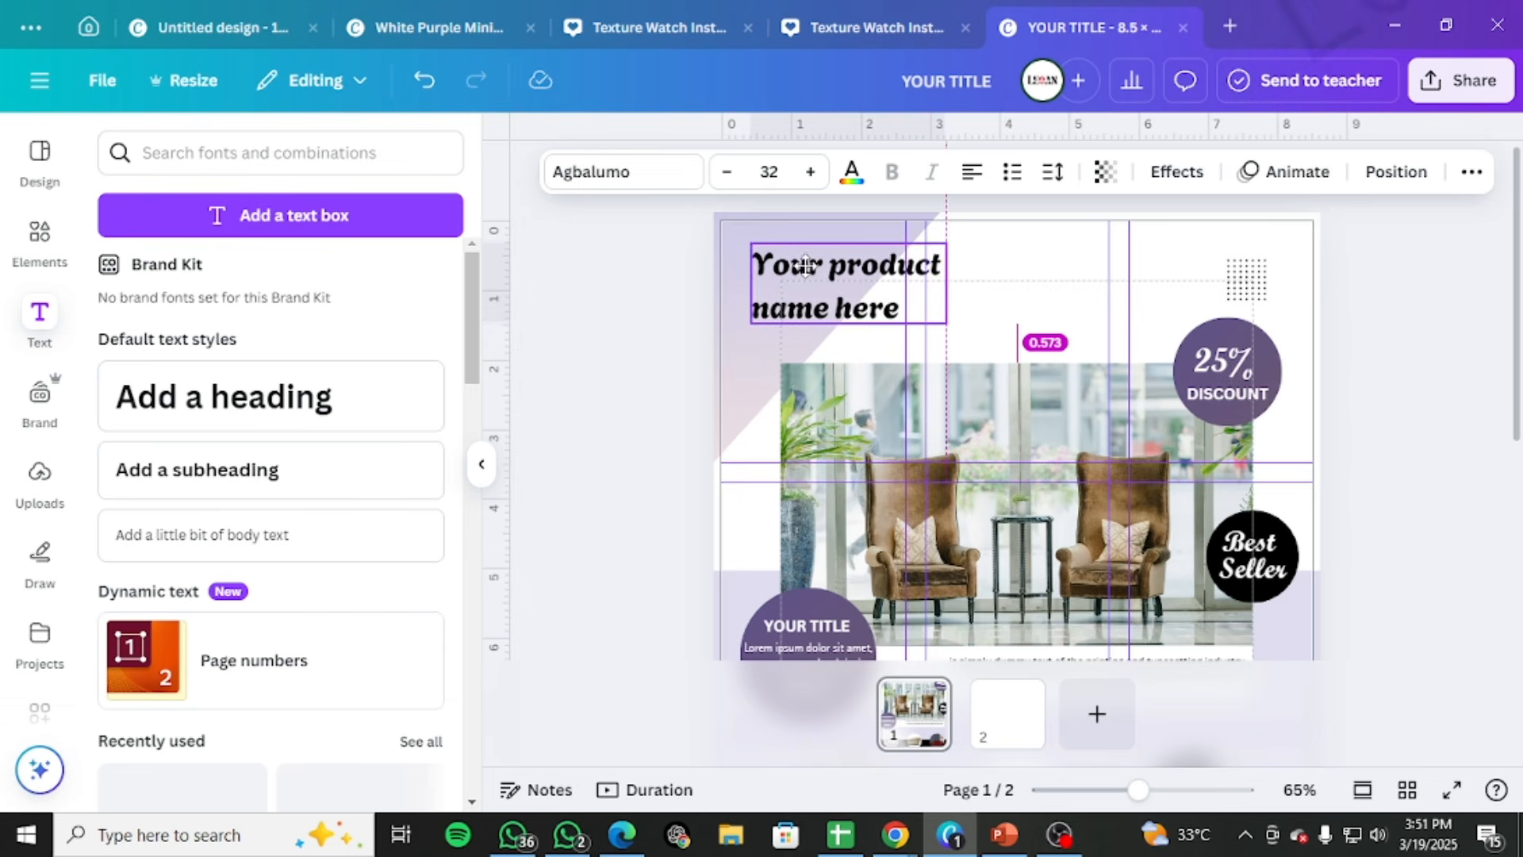
left_click(1372, 359)
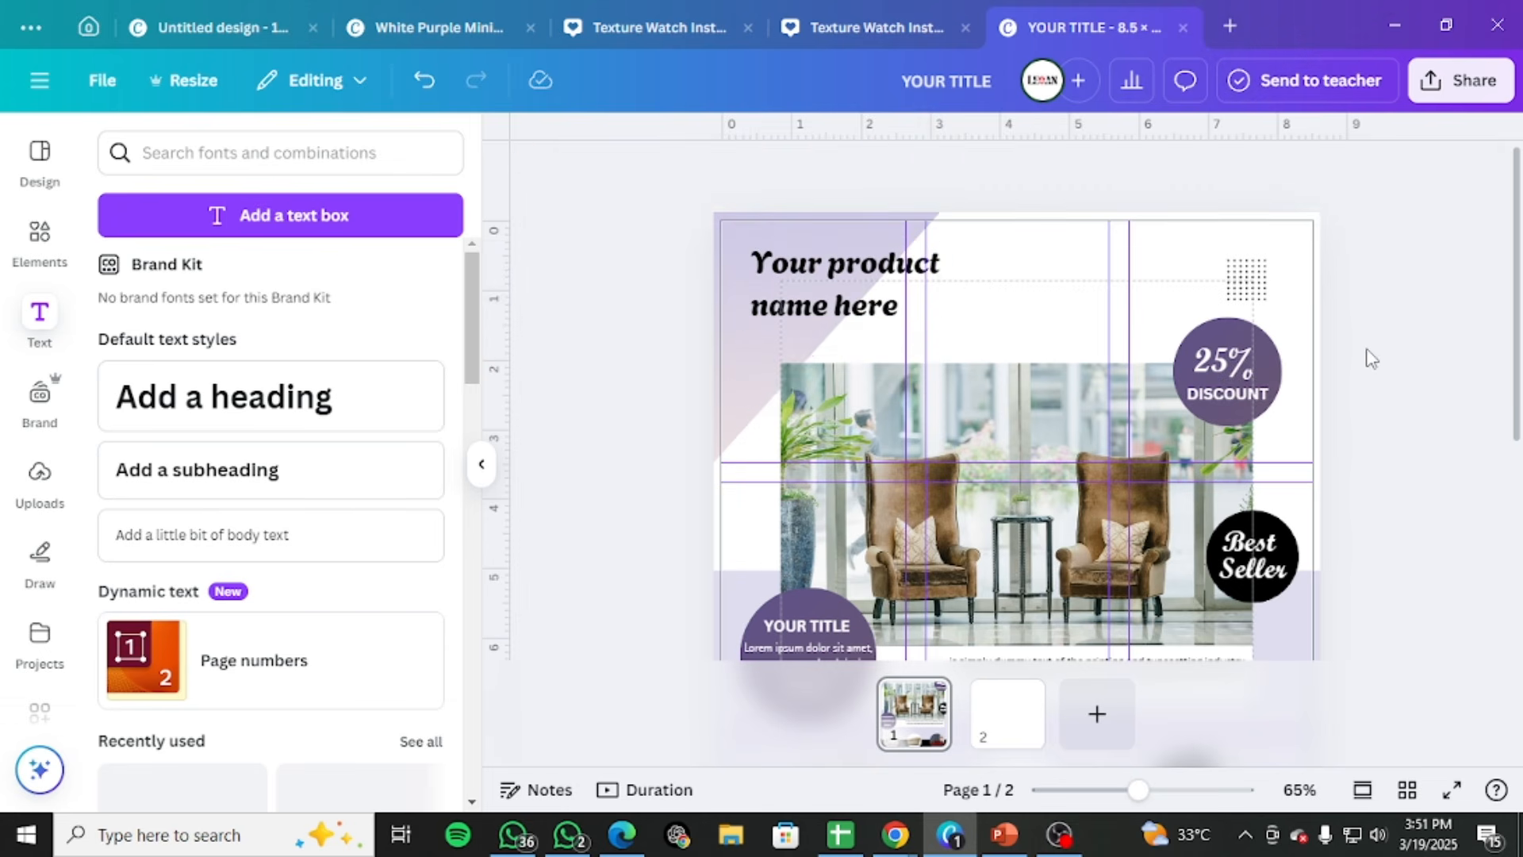
Tighten the line spacing of the product name heading below 1.24
left_click(841, 301)
left_click(895, 312)
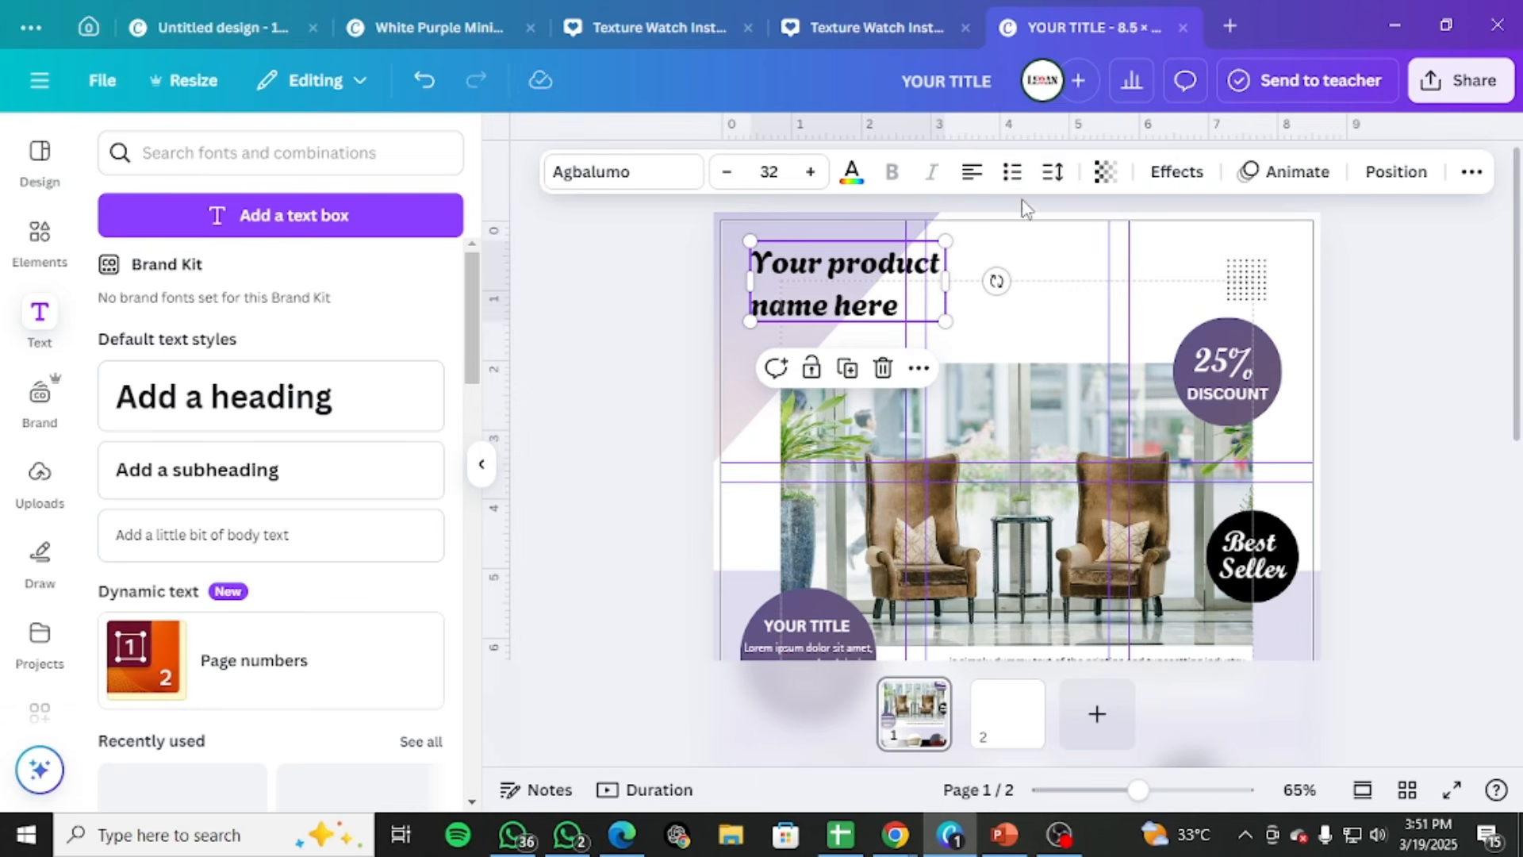
left_click(1051, 173)
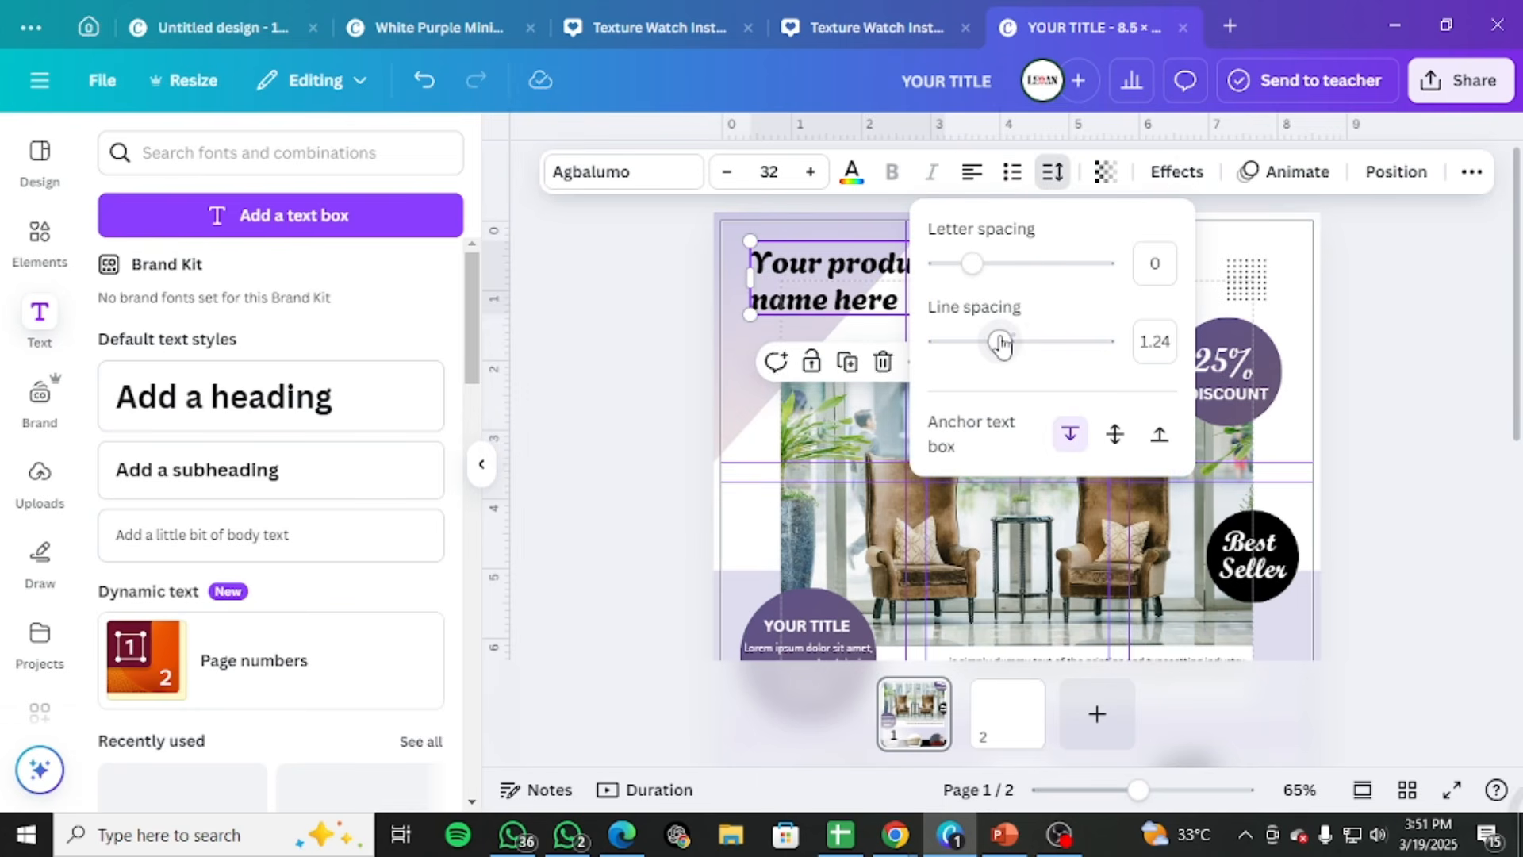
left_click(1305, 298)
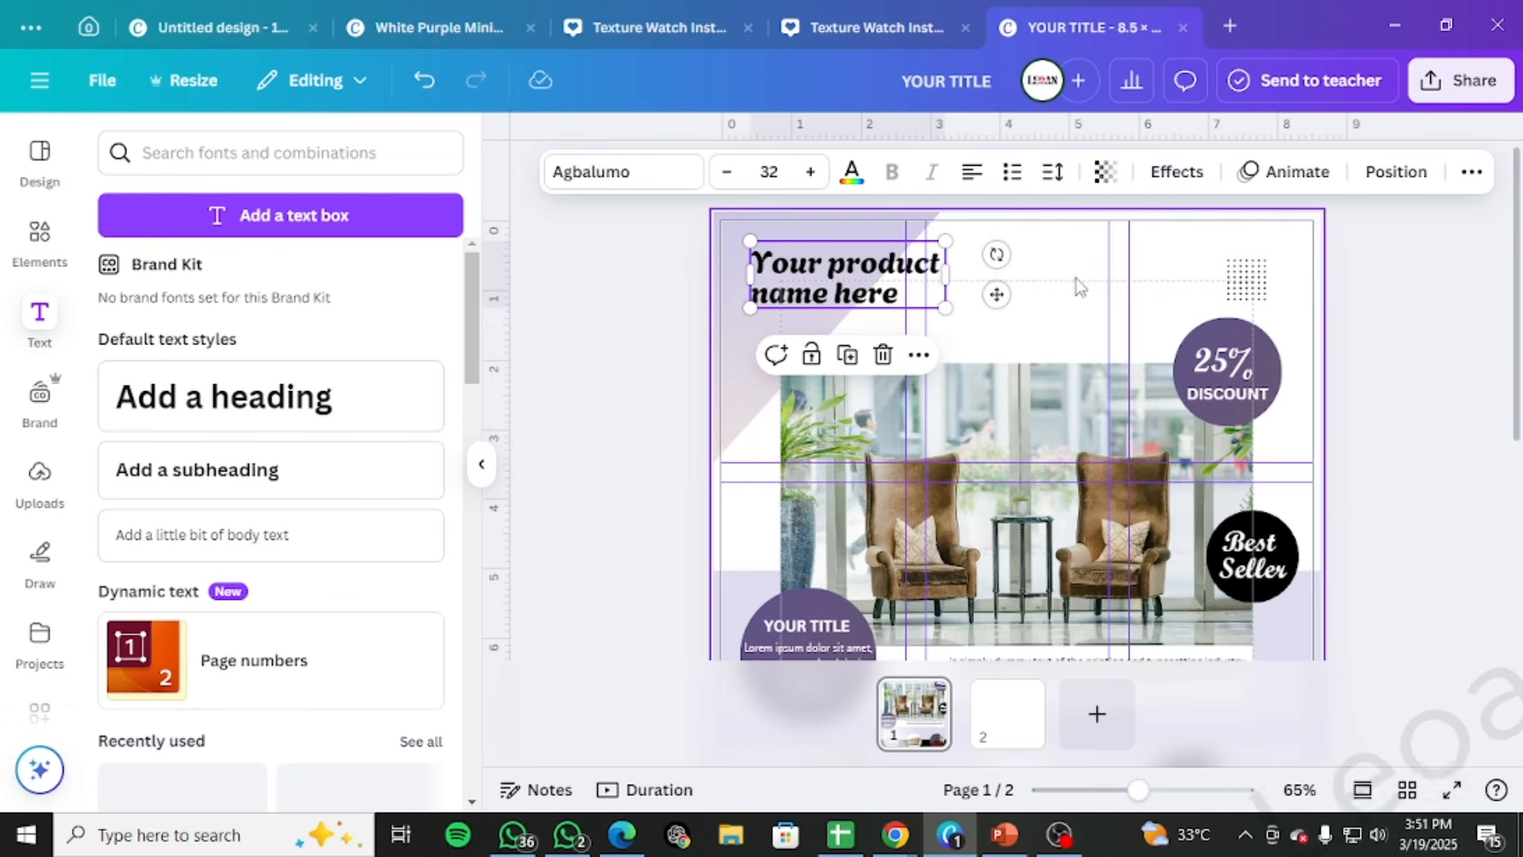
Scale the product name heading up to about size 38.3, about 3.3 in wide, and nudge it slightly left
left_click_drag(949, 310, 986, 327)
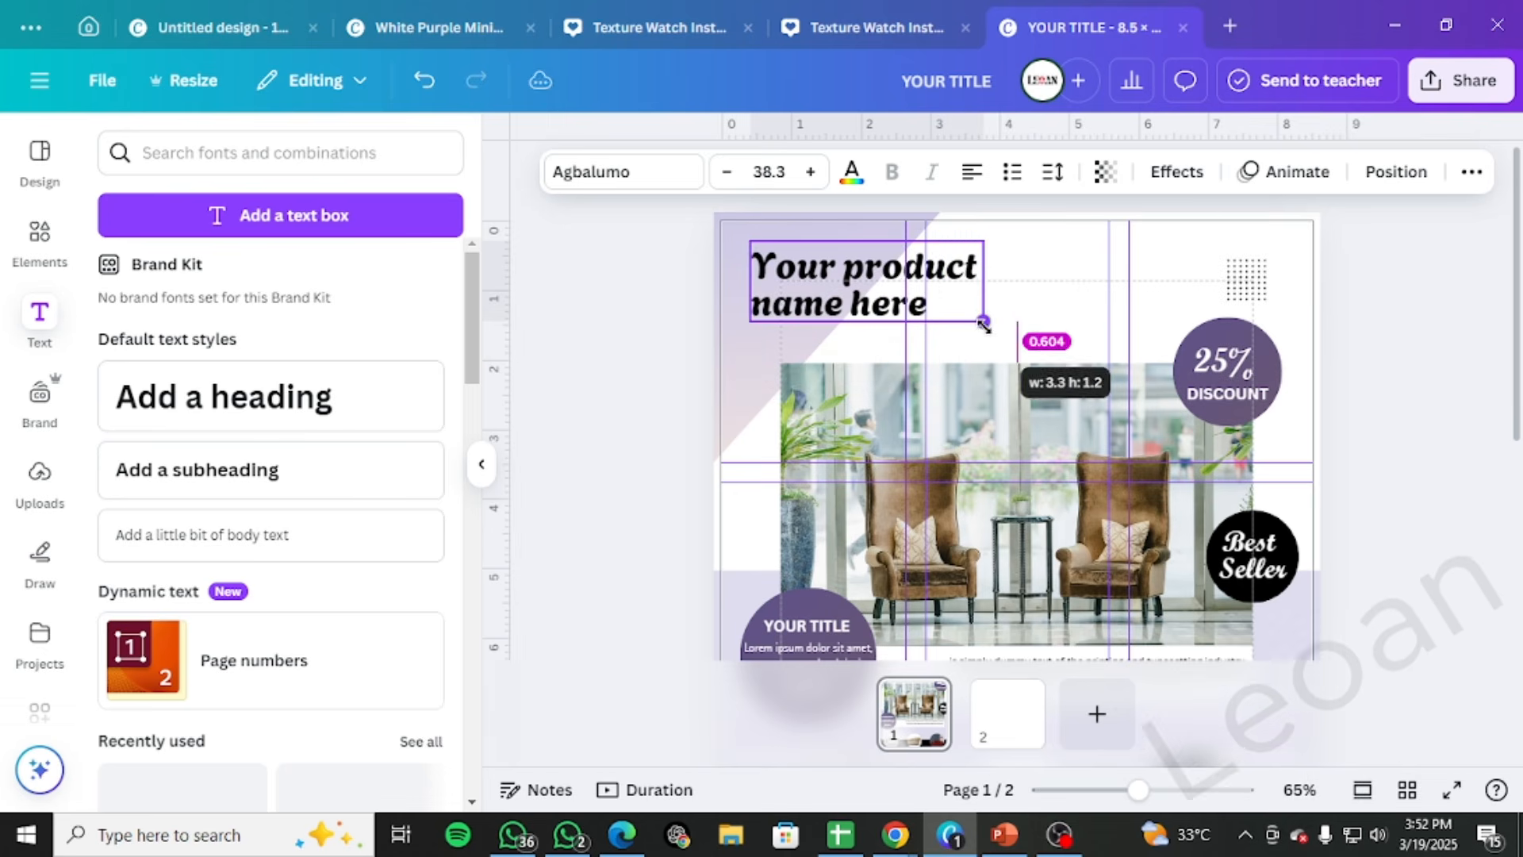
left_click_drag(903, 278, 898, 276)
left_click(1358, 334)
Duplicate the two-line description below the armchair photo, place the copy directly under the product name heading and left-align it
scroll(1228, 412, "down", 2)
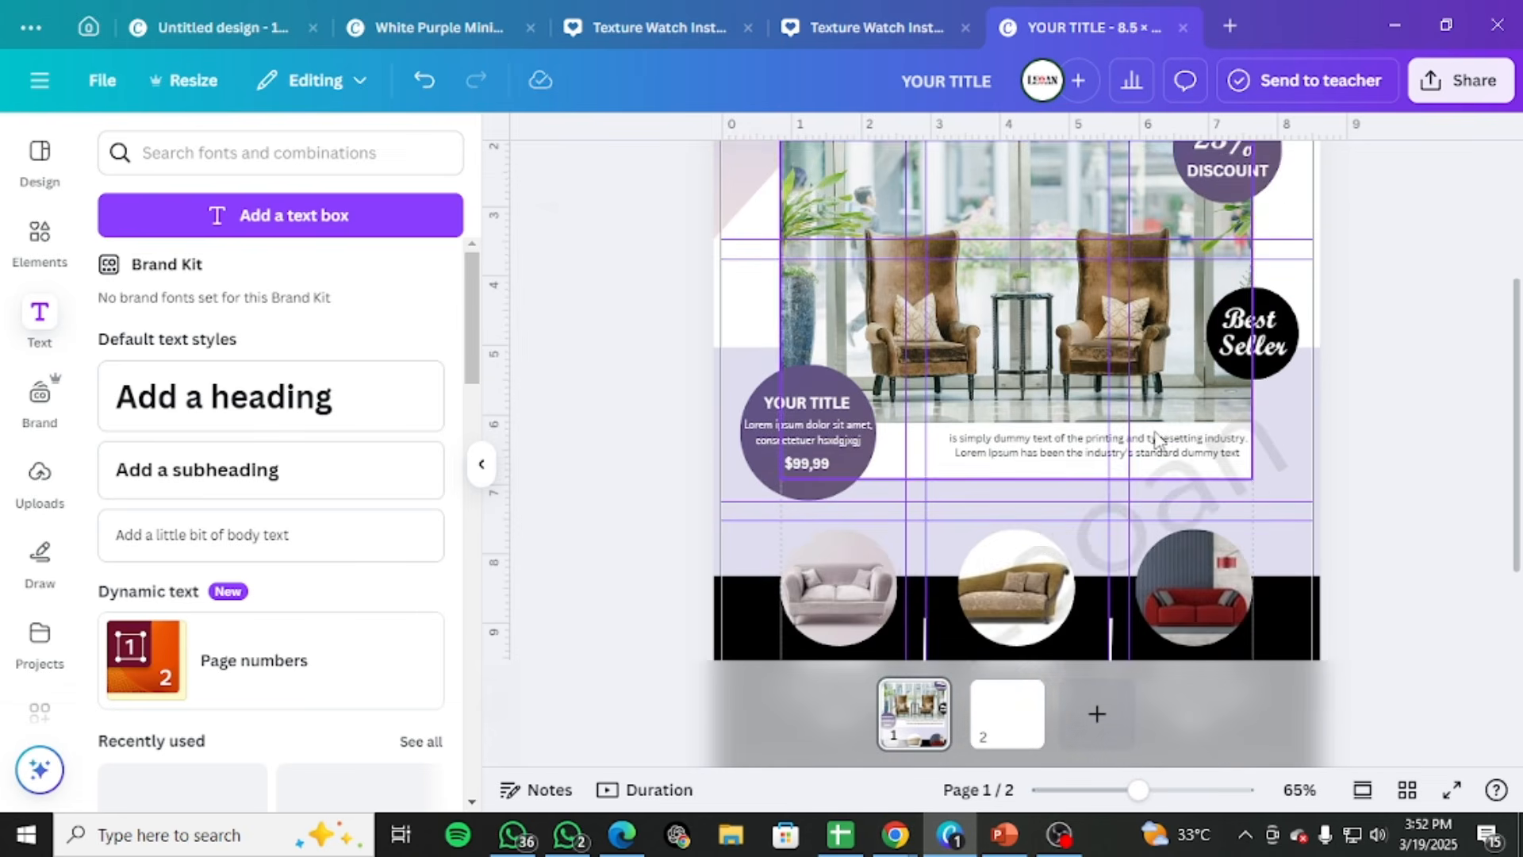
left_click(1162, 448)
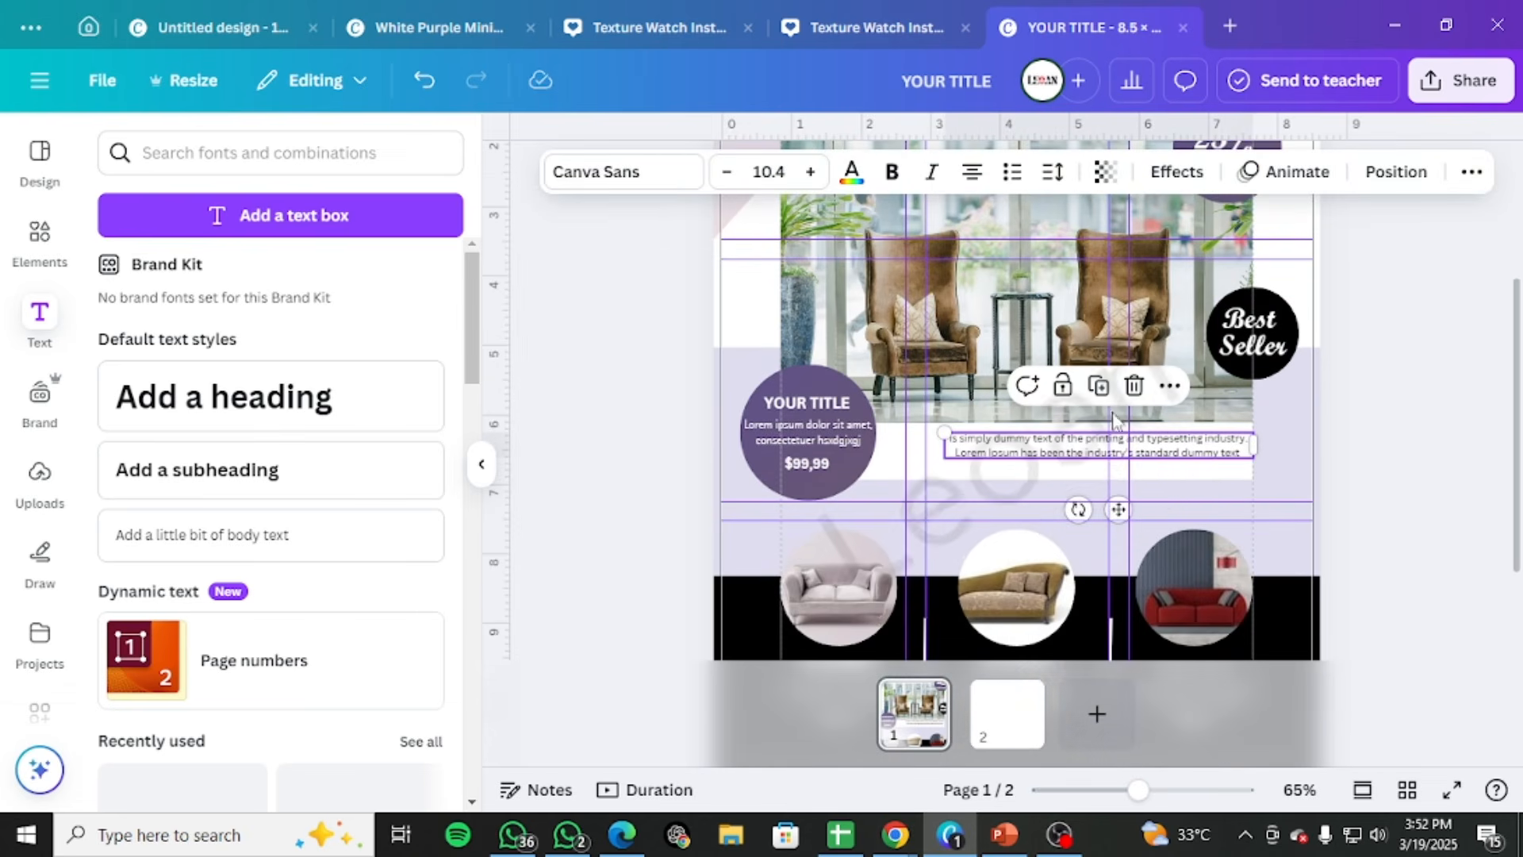
scroll(1113, 418, "up", 3)
left_click(1359, 264)
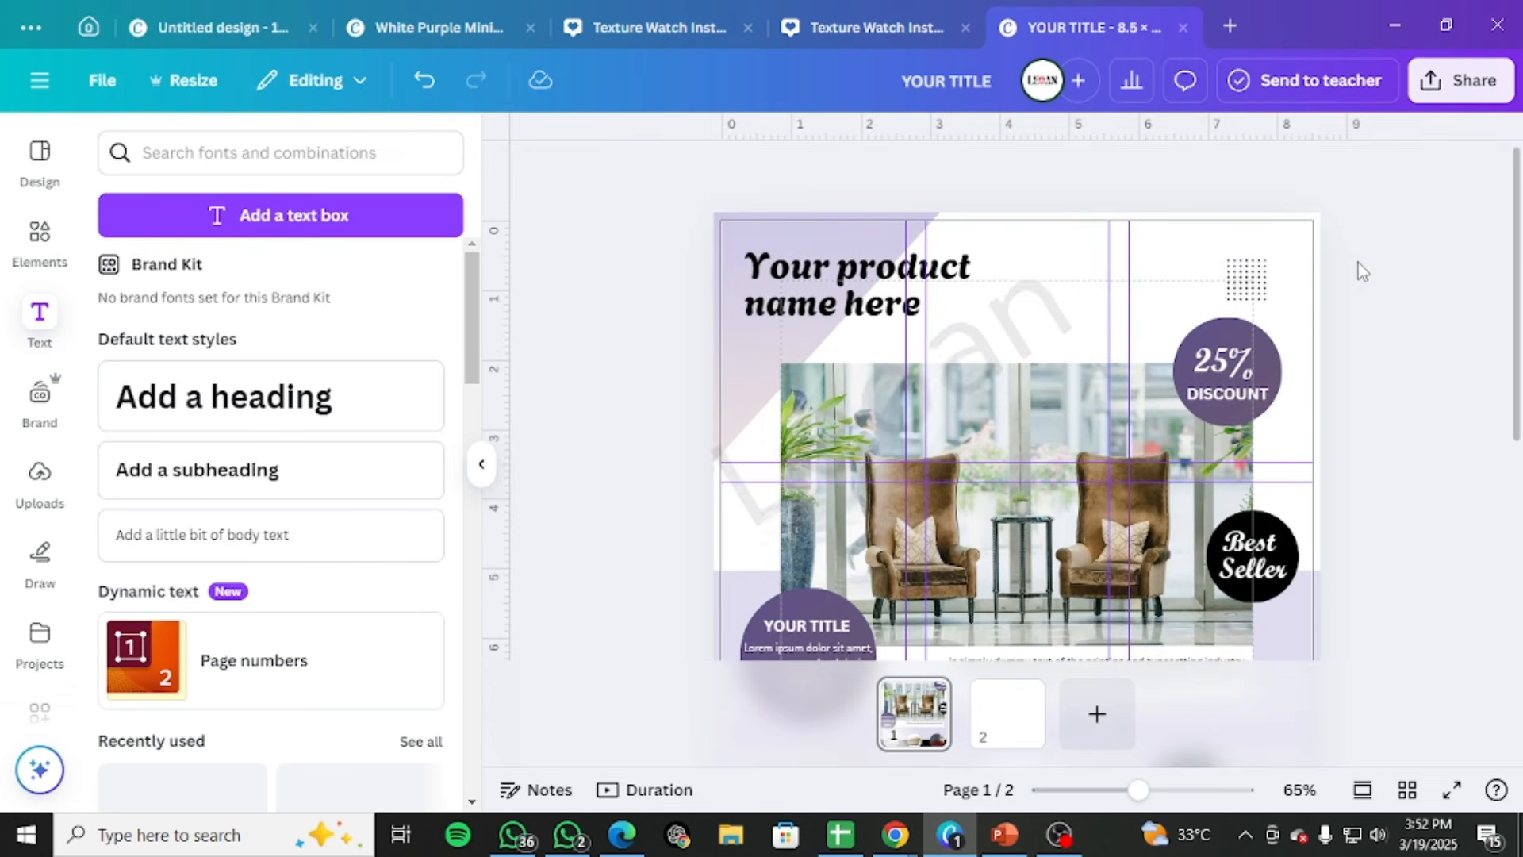
key("ctrl+v")
scroll(1046, 520, "down", 3)
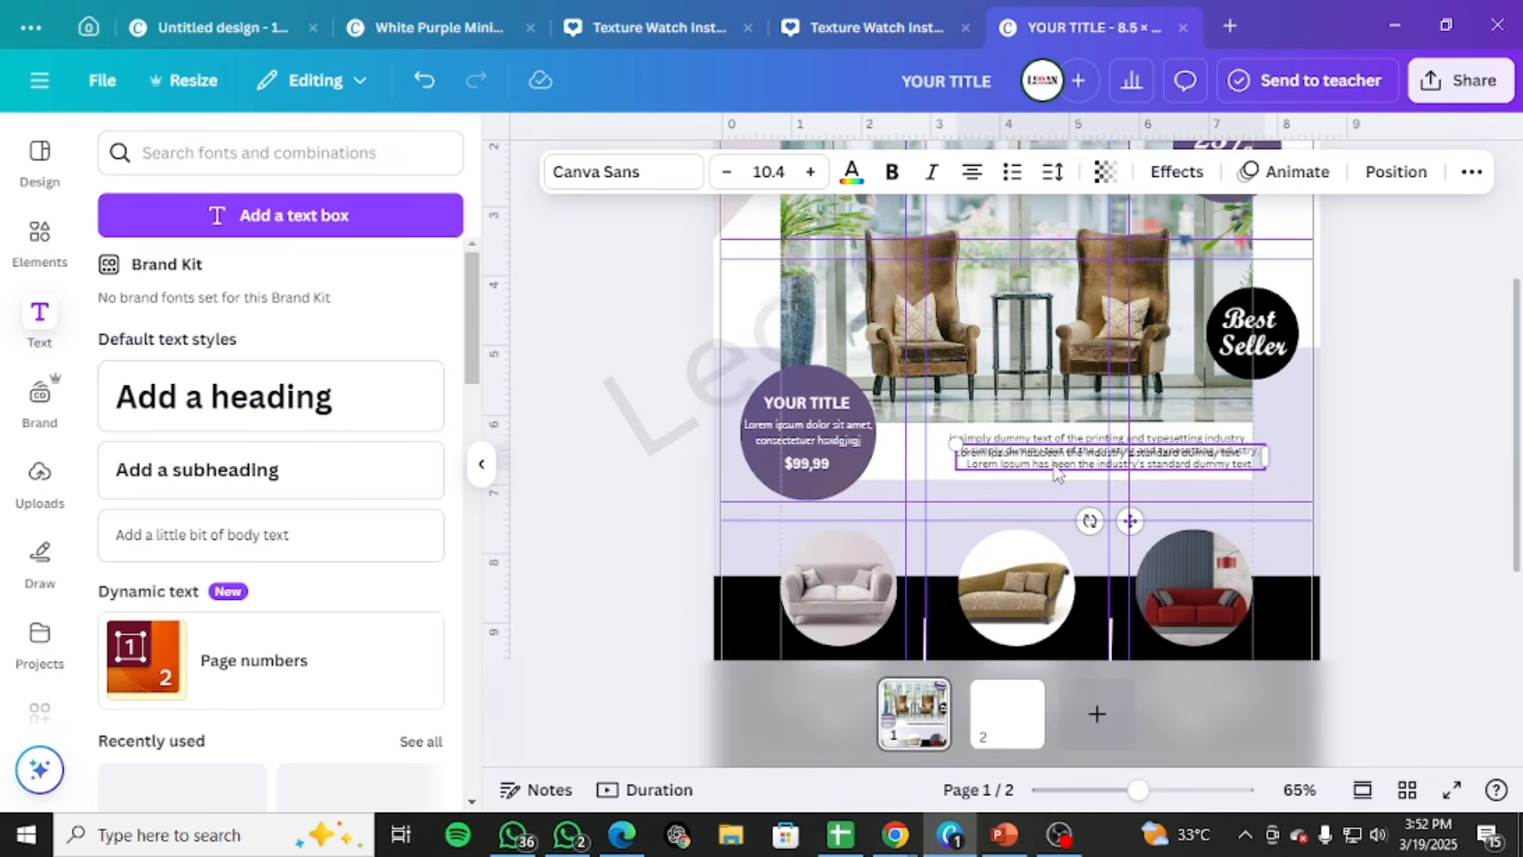
left_click_drag(1057, 474, 839, 342)
scroll(1015, 476, "up", 3)
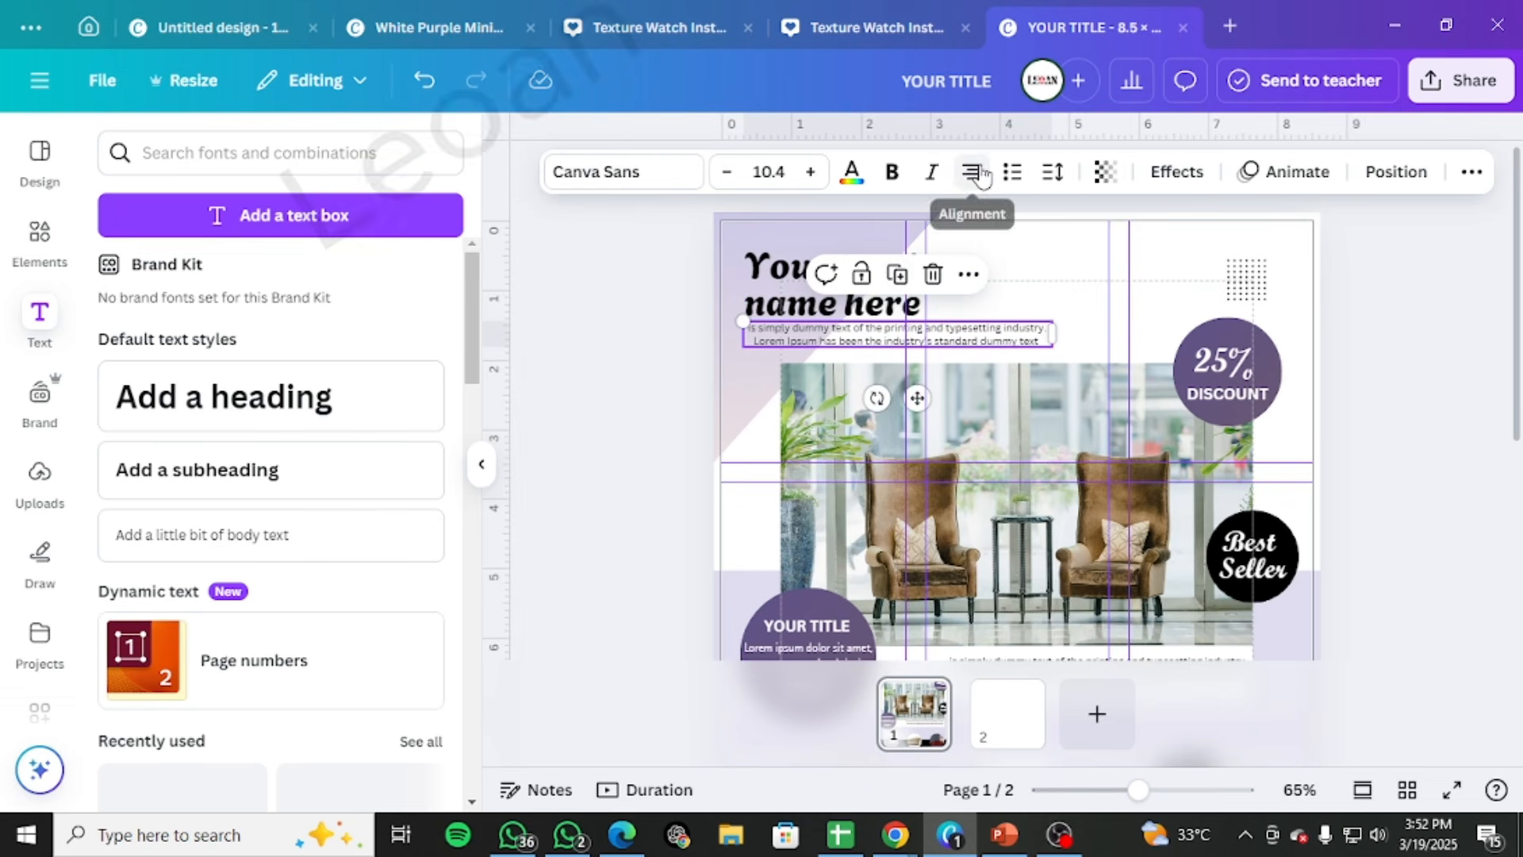
Right-align the original description below the armchair photo and nudge it slightly left
scroll(1187, 369, "down", 2)
scroll(1187, 370, "down", 1)
left_click(1134, 555)
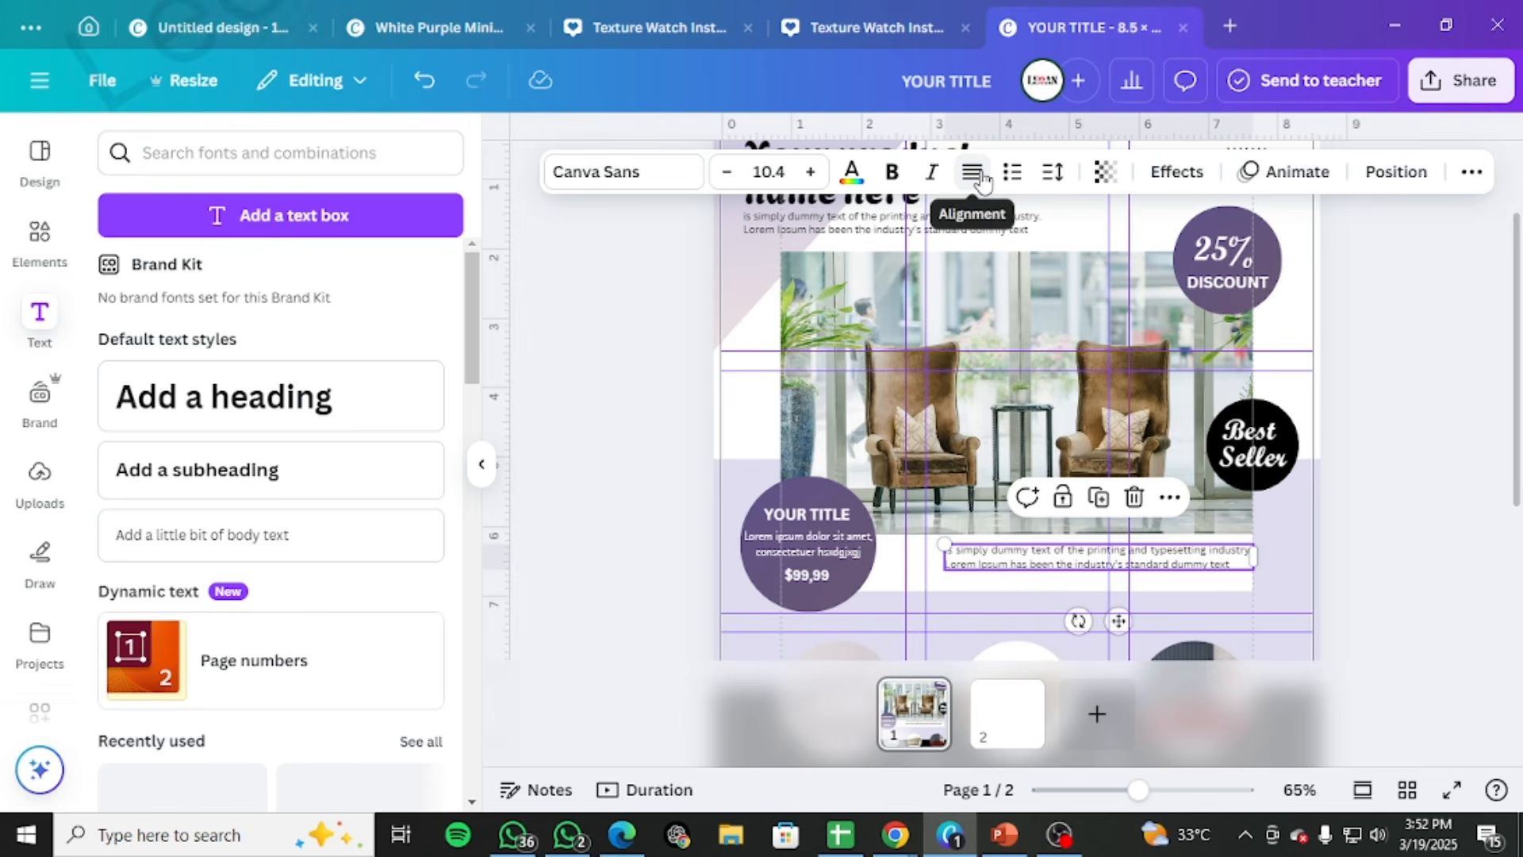
left_click(1390, 403)
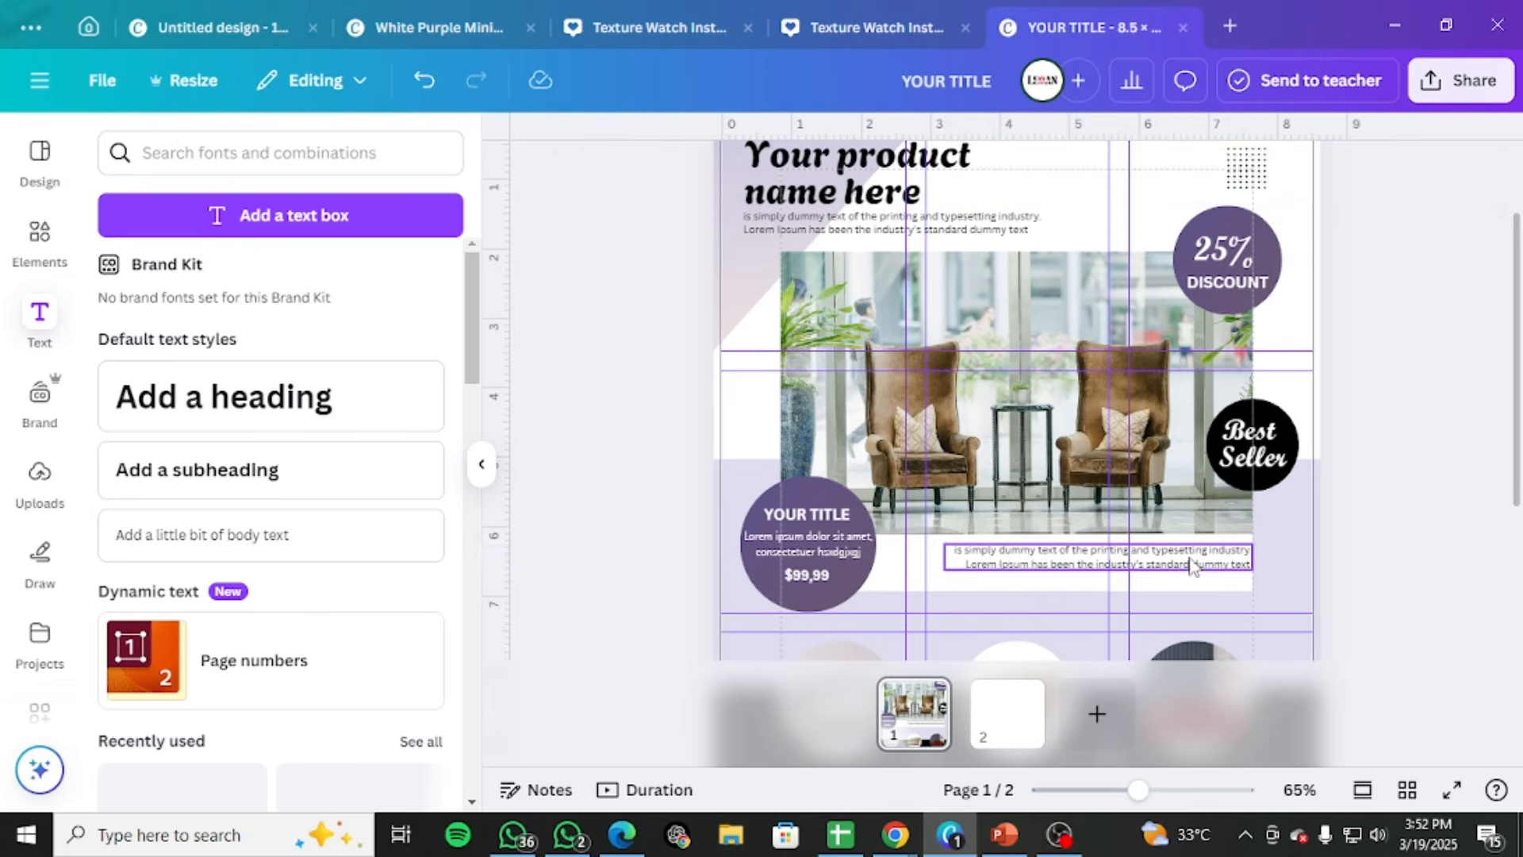
left_click_drag(1187, 562, 1178, 559)
left_click(1361, 446)
Shrink the description under the product name heading to size 7.9 and widen its text box while keeping two lines
scroll(1327, 432, "up", 3)
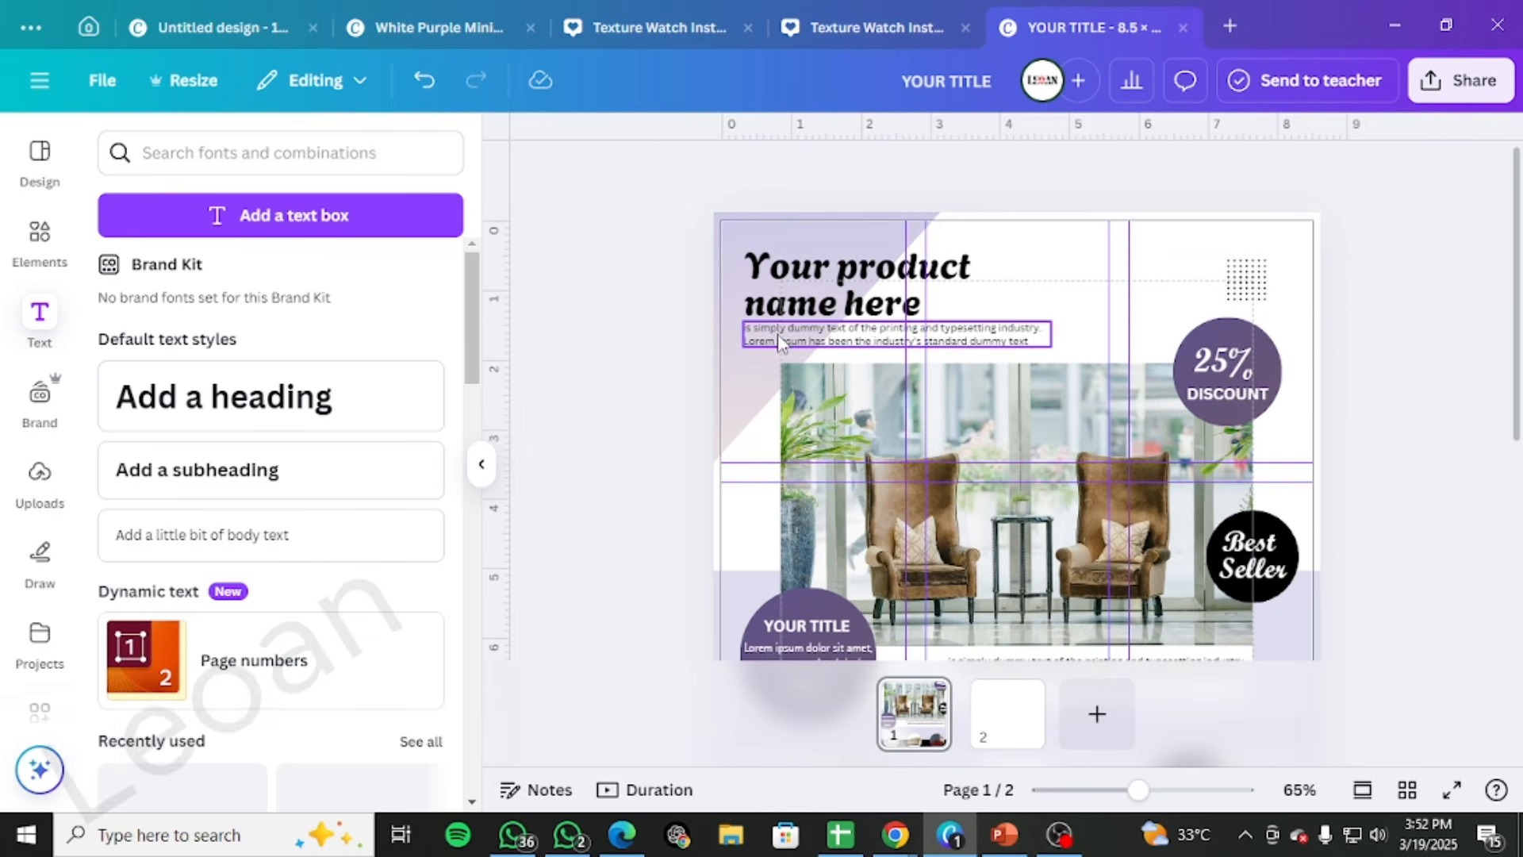
left_click(744, 323)
left_click_drag(744, 324, 773, 342)
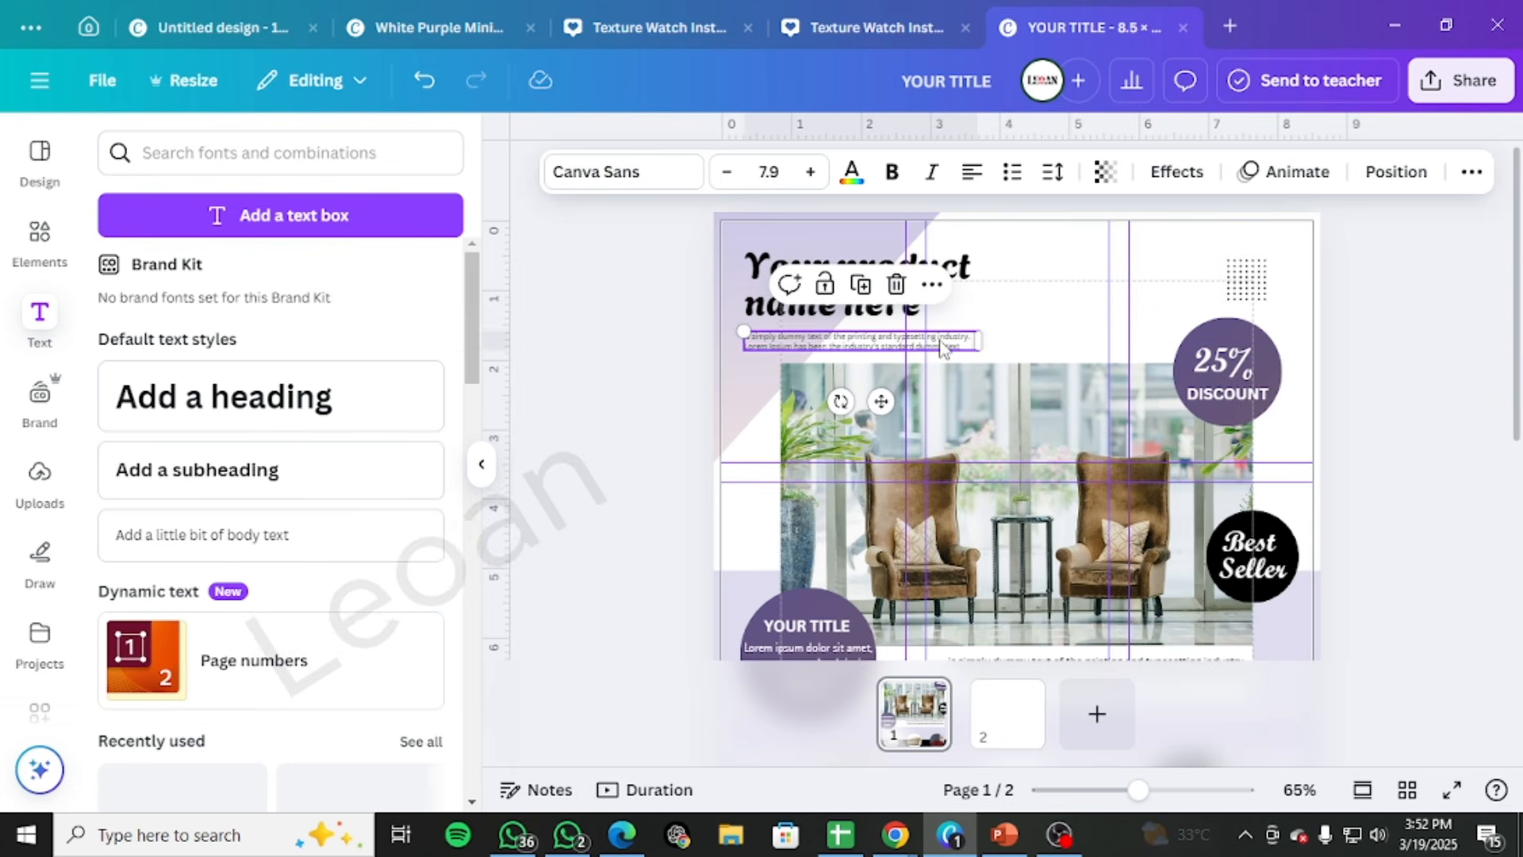
mouse_move(981, 339)
left_mouse_down()
mouse_move(1019, 340)
mouse_move(961, 332)
left_mouse_up()
left_click(1329, 327)
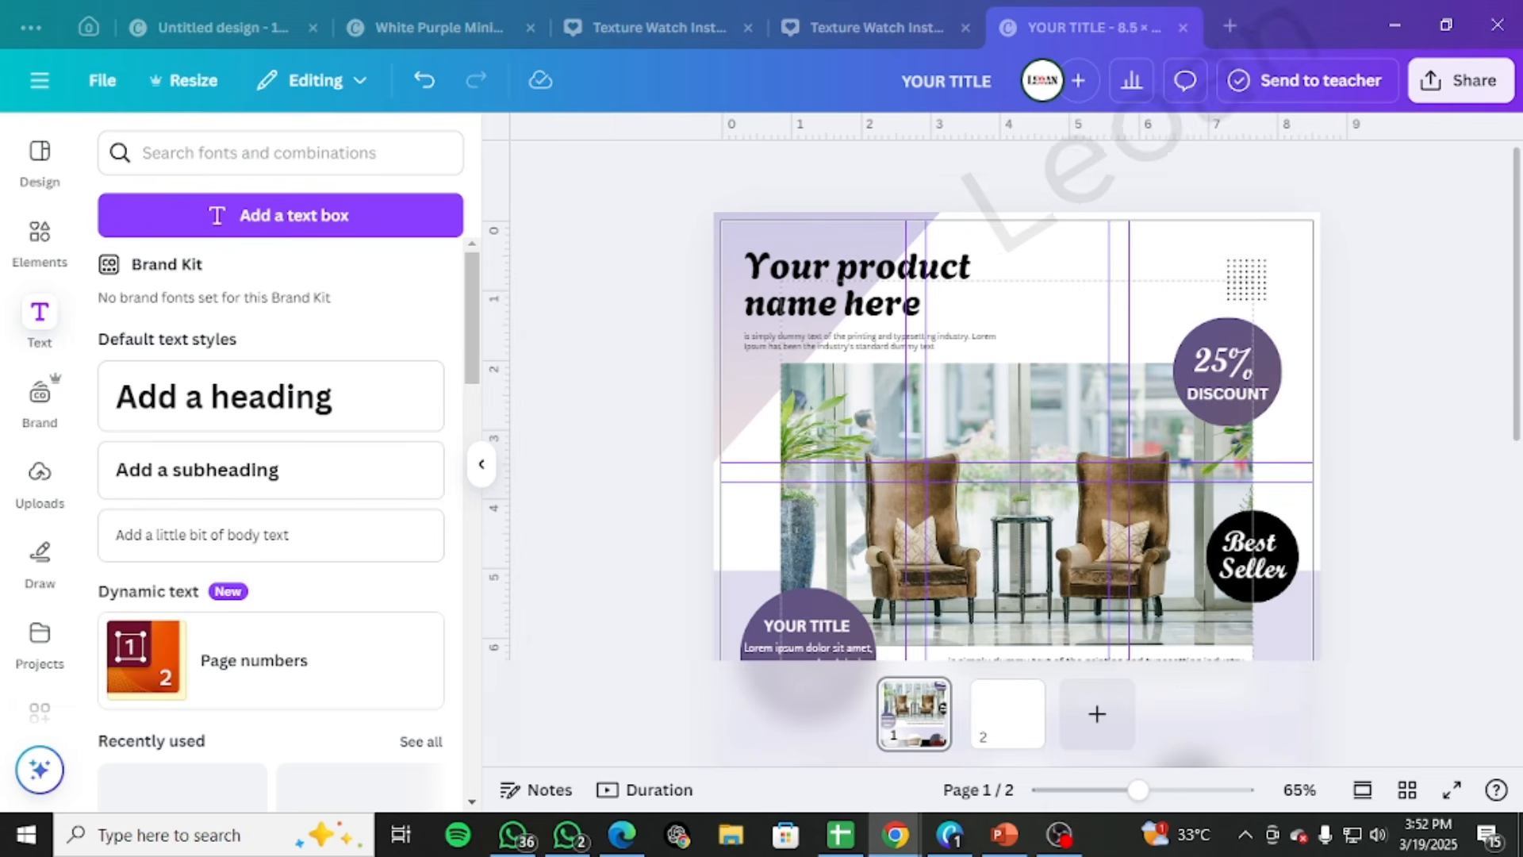
scroll(1006, 508, "down", 5)
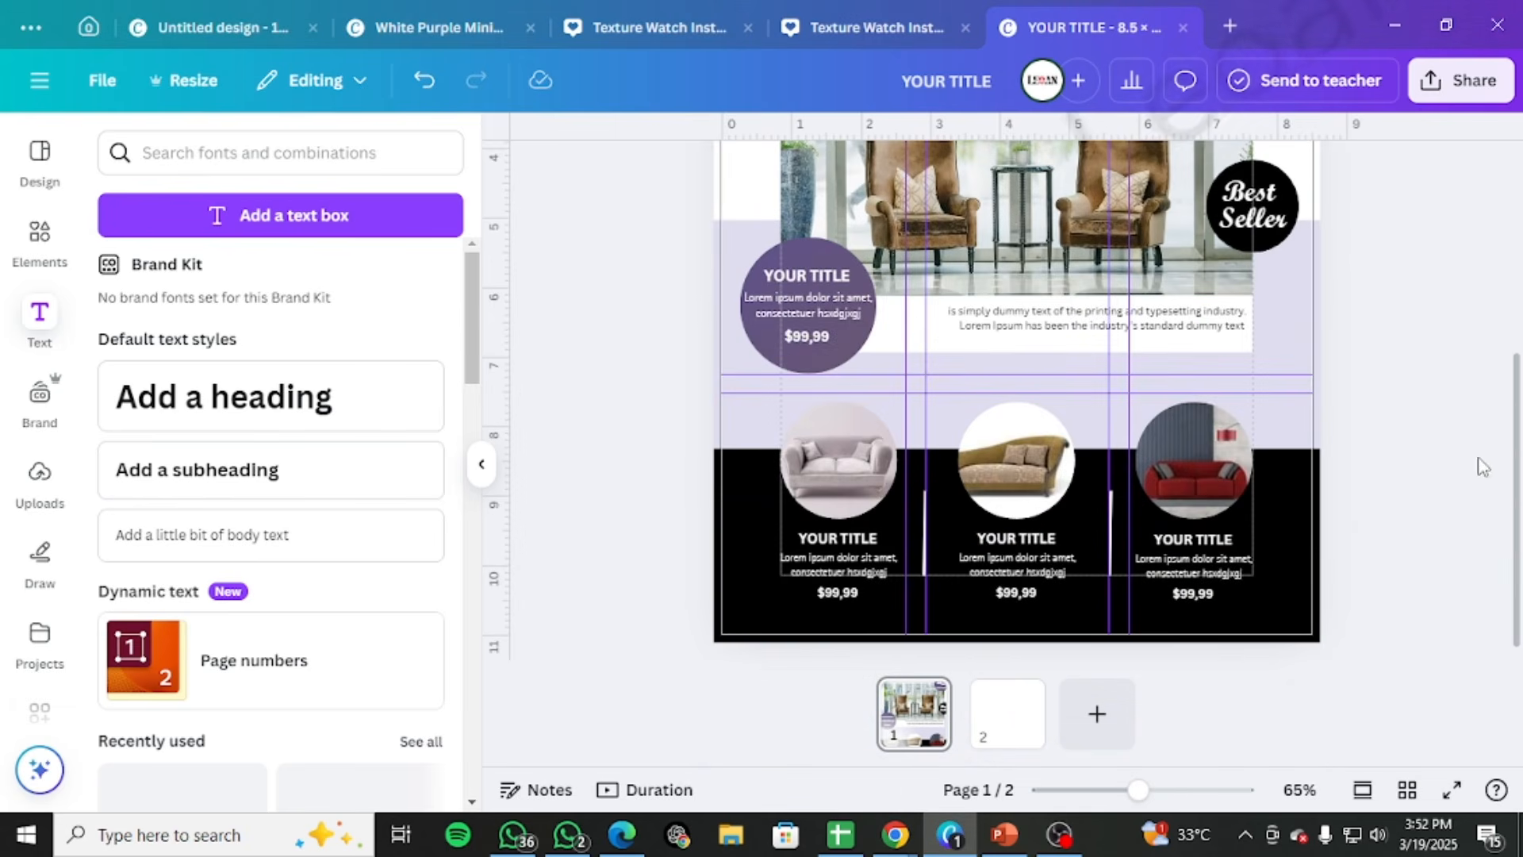
Clear all the ruler guides from the catalog page
scroll(1294, 565, "up", 2)
left_click(104, 80)
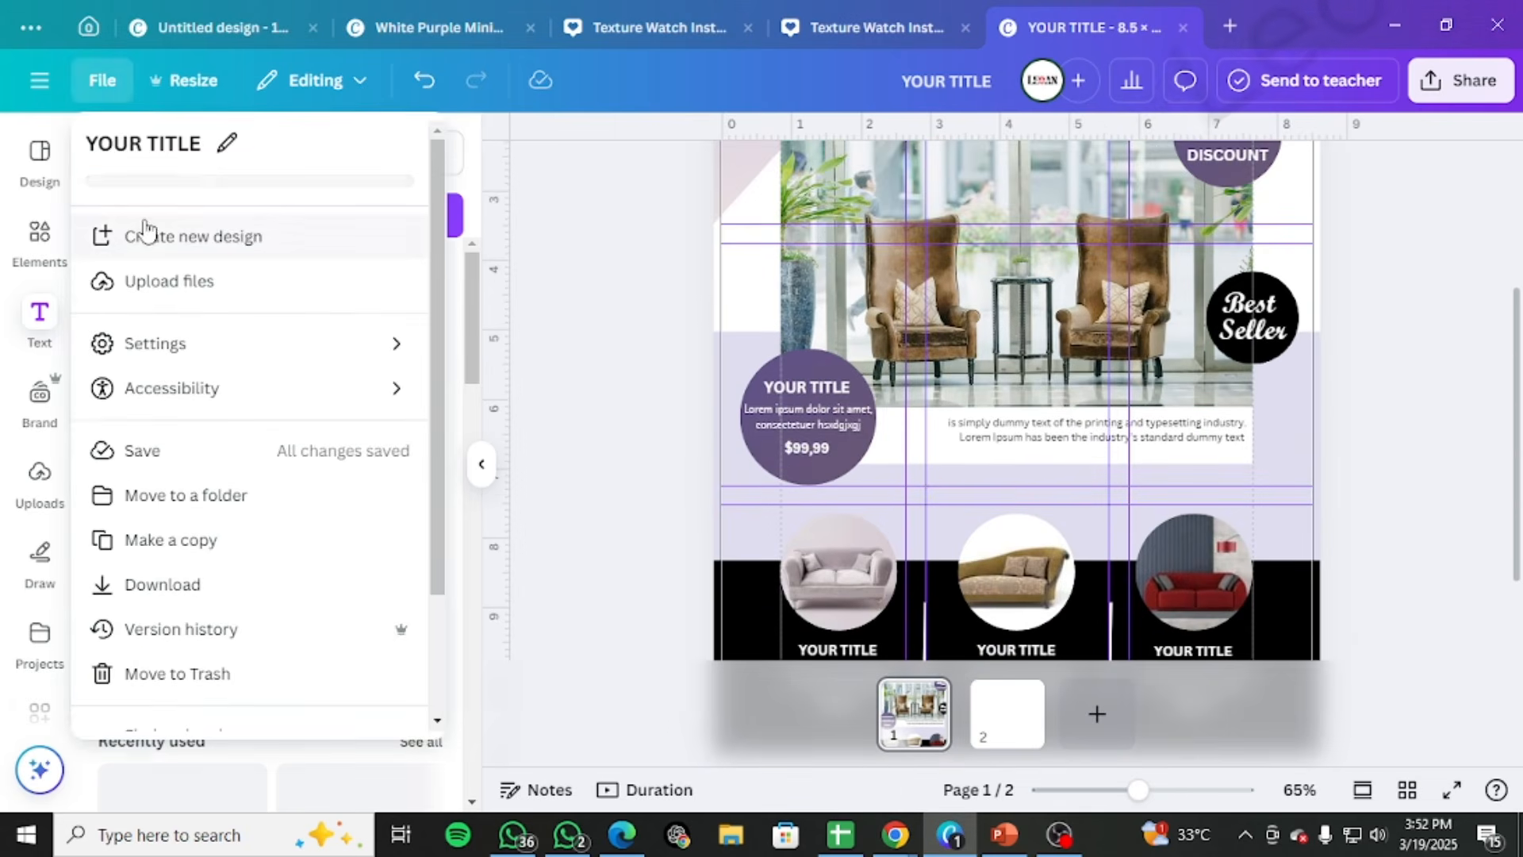
left_click(198, 350)
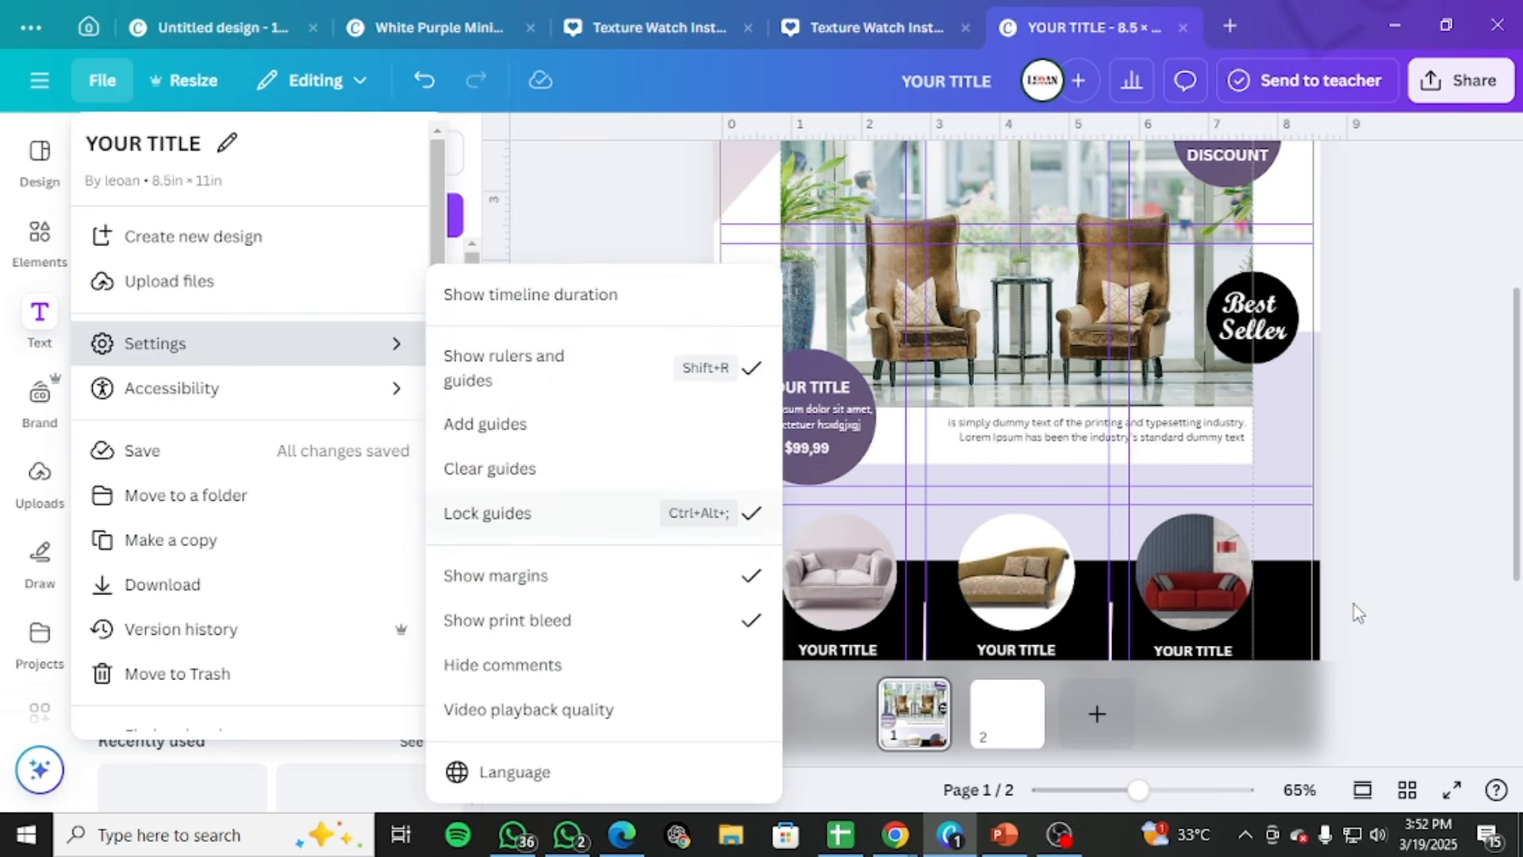
left_click(601, 471)
left_click(39, 79)
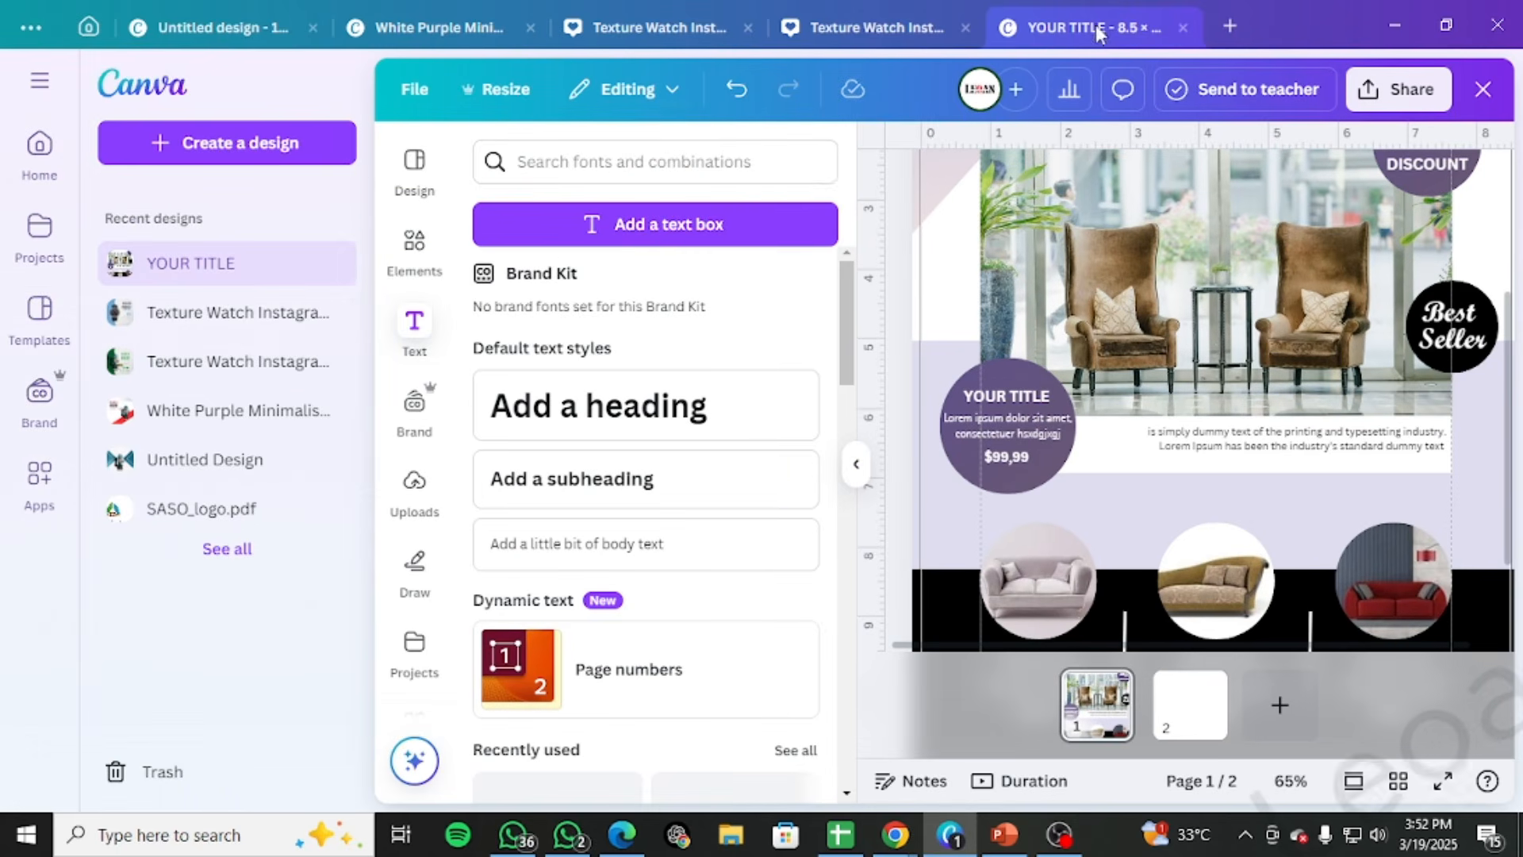
left_click(930, 237)
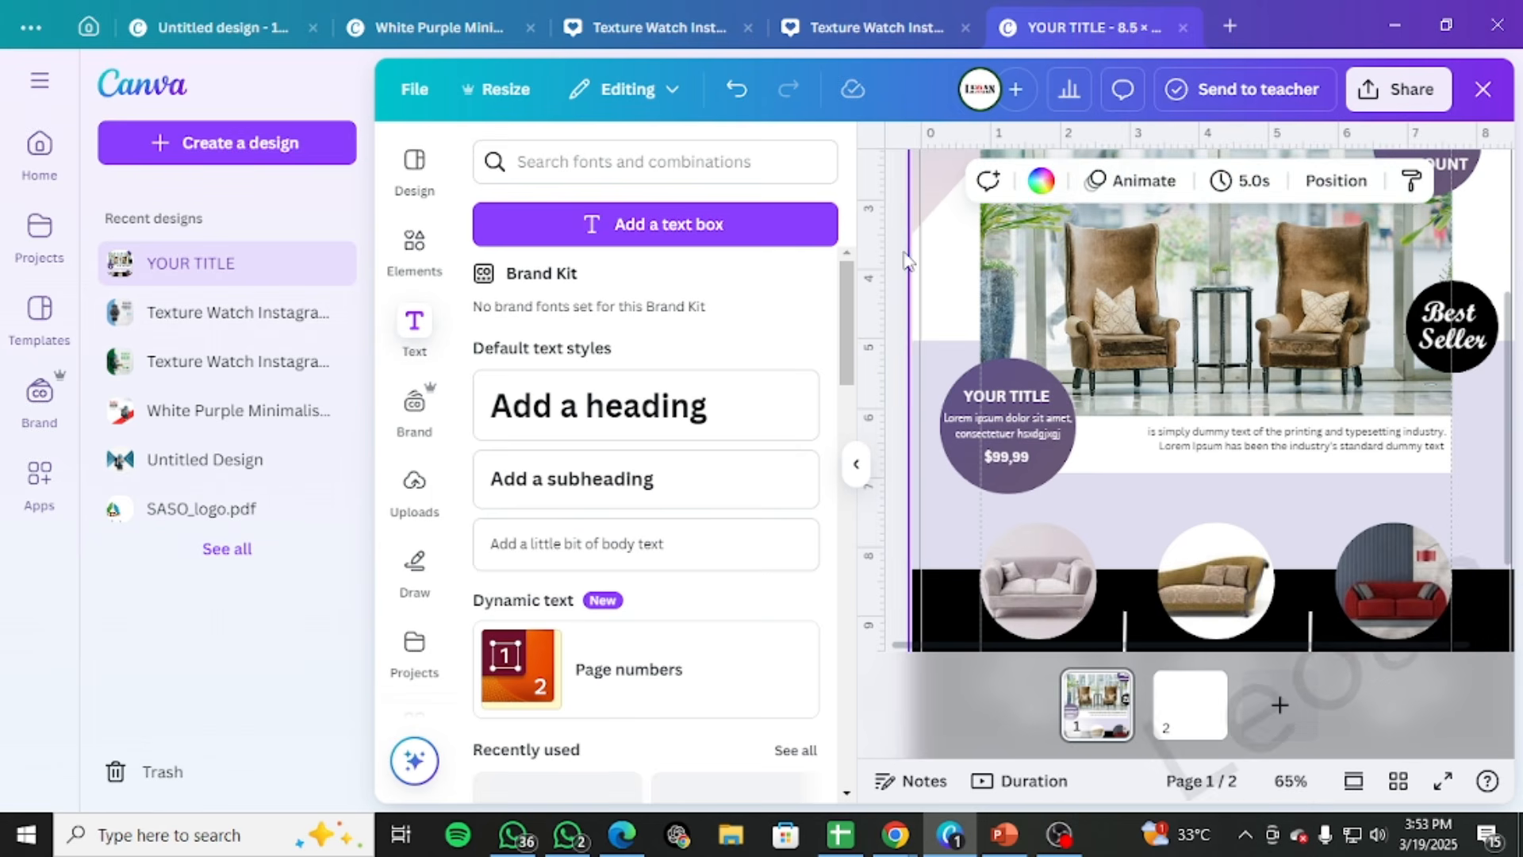
left_click(896, 272)
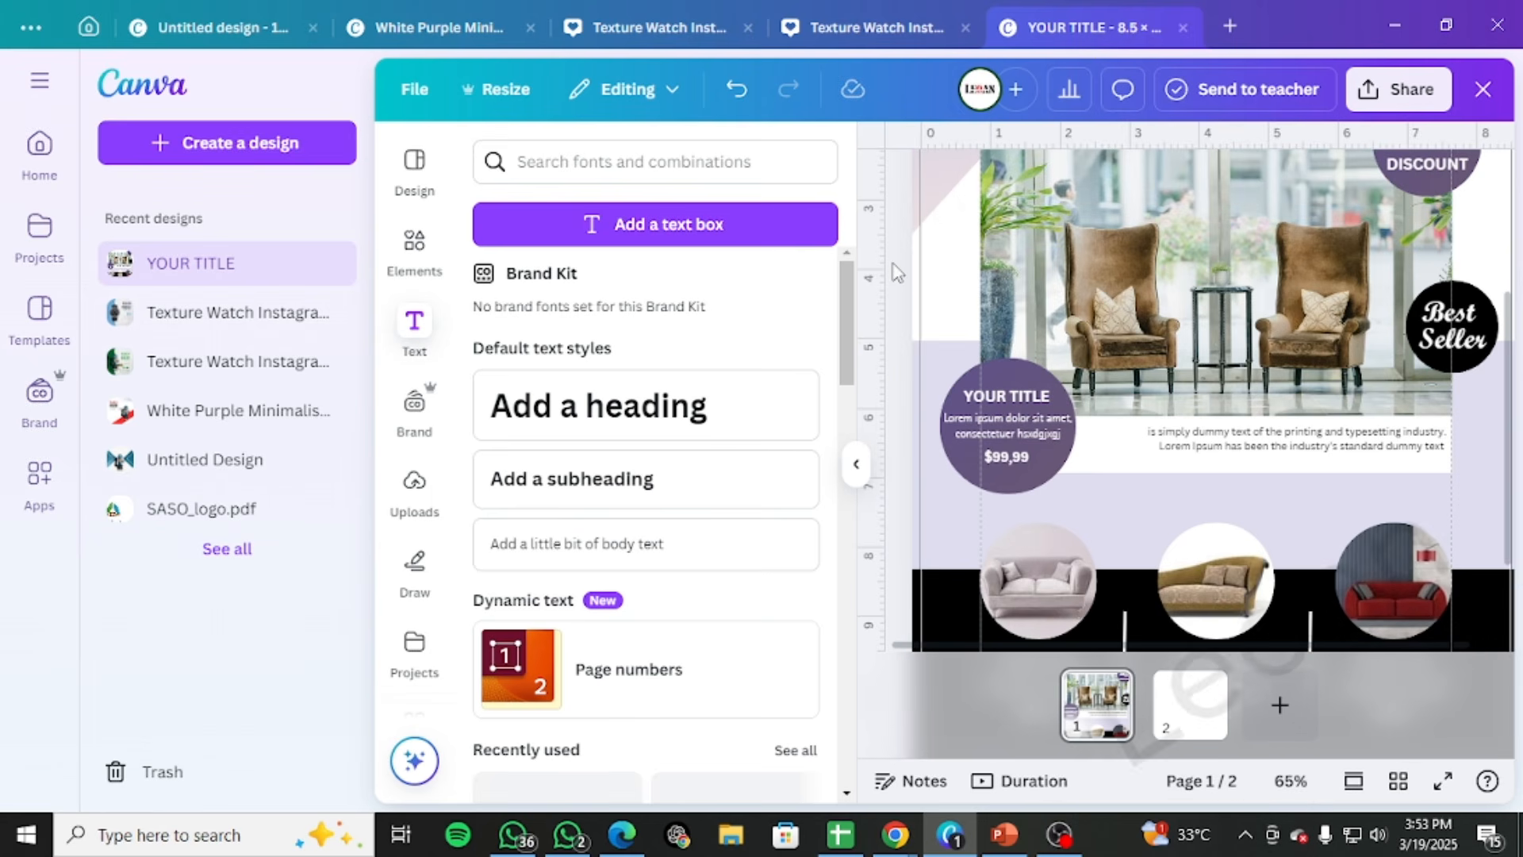
left_click(415, 91)
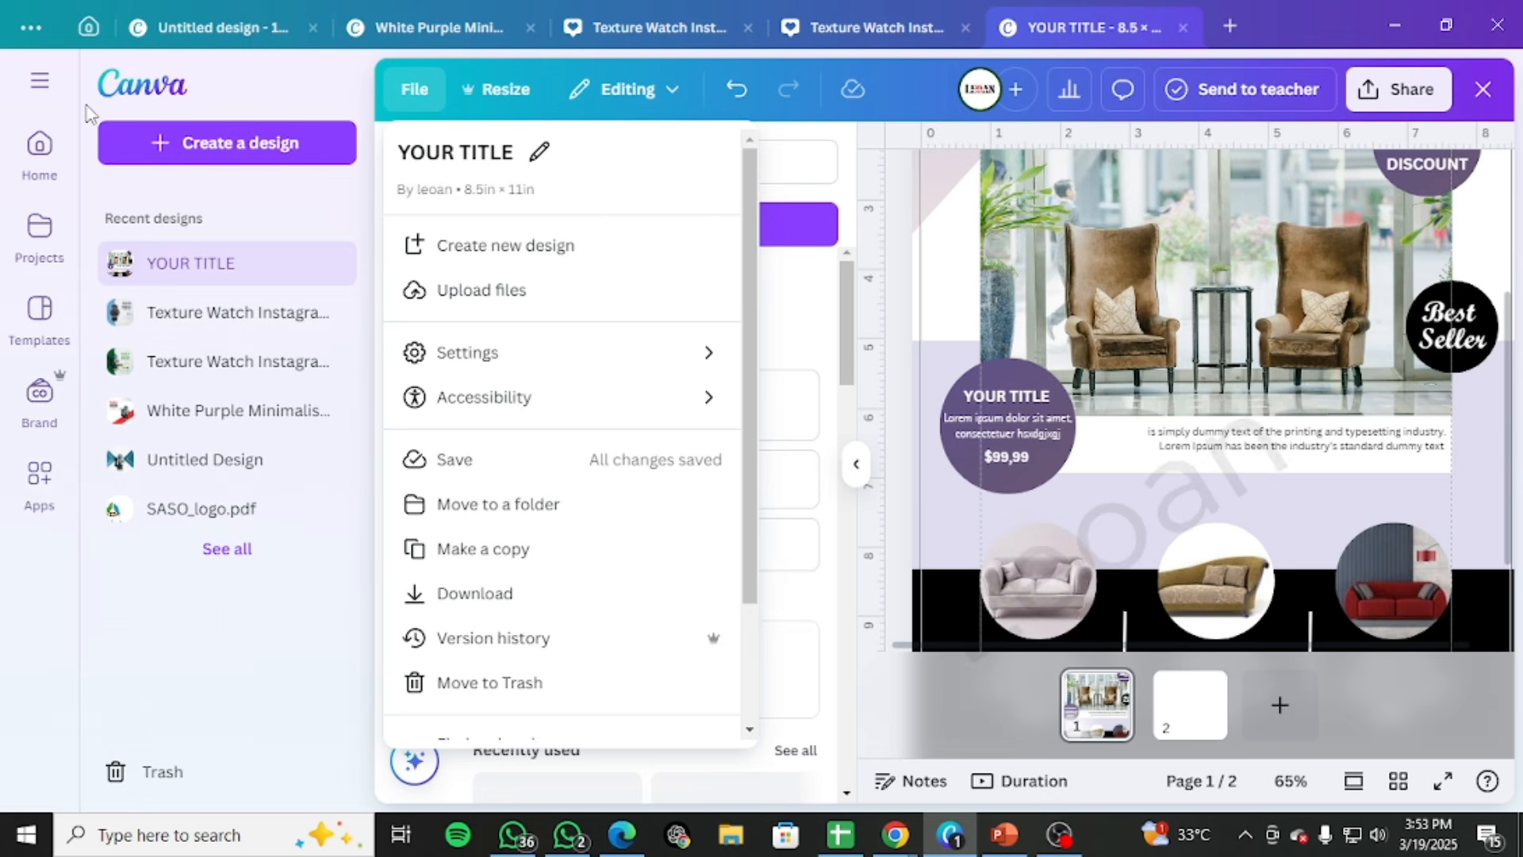
left_click(59, 87)
left_click(41, 81)
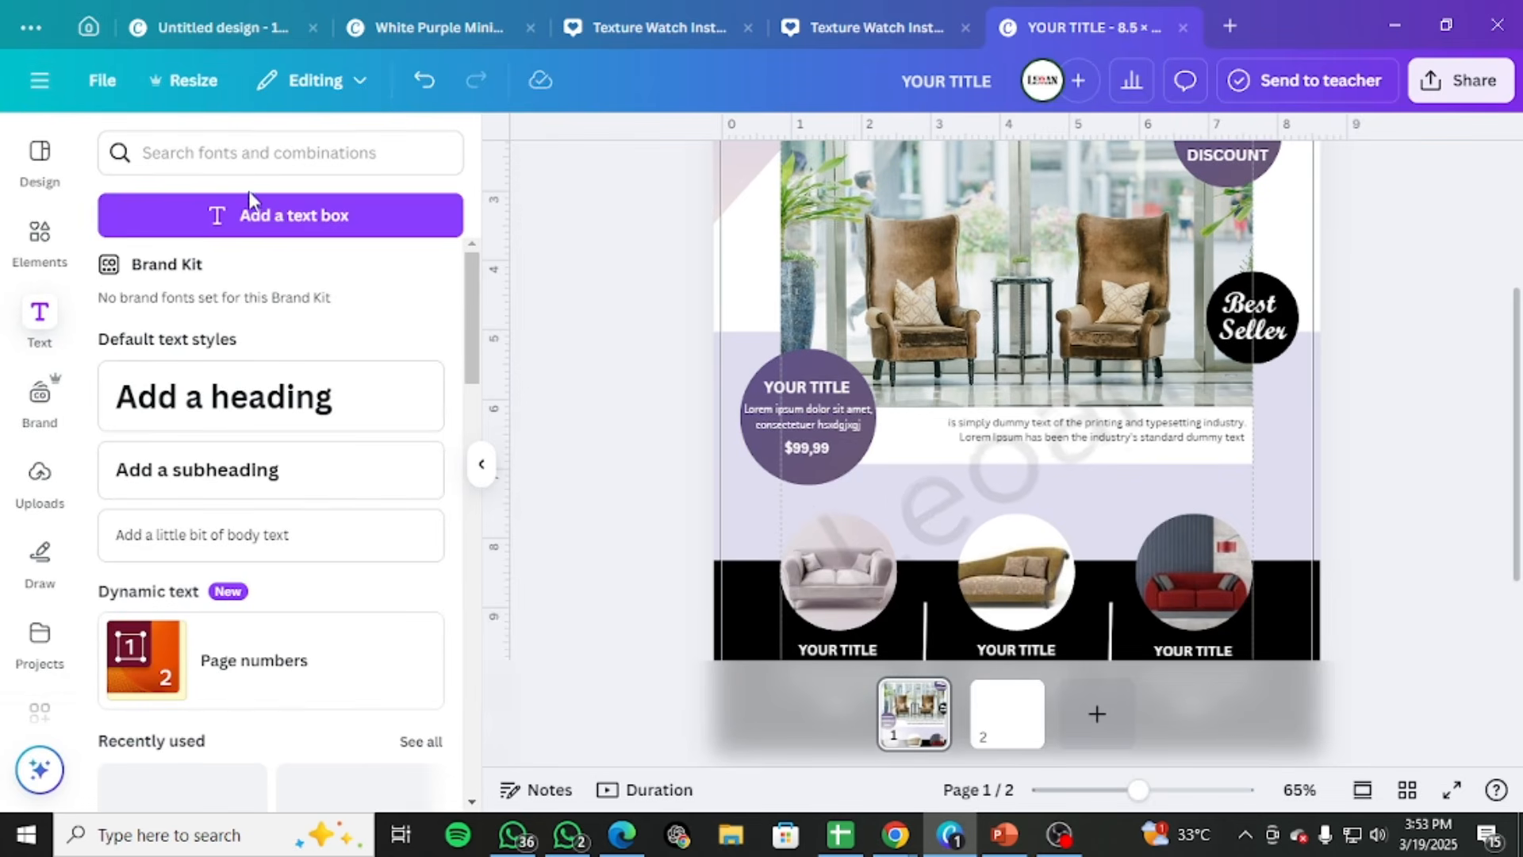
Turn off the print bleed and margin displays so the whole of page 1 can be viewed without overlays
left_click(99, 80)
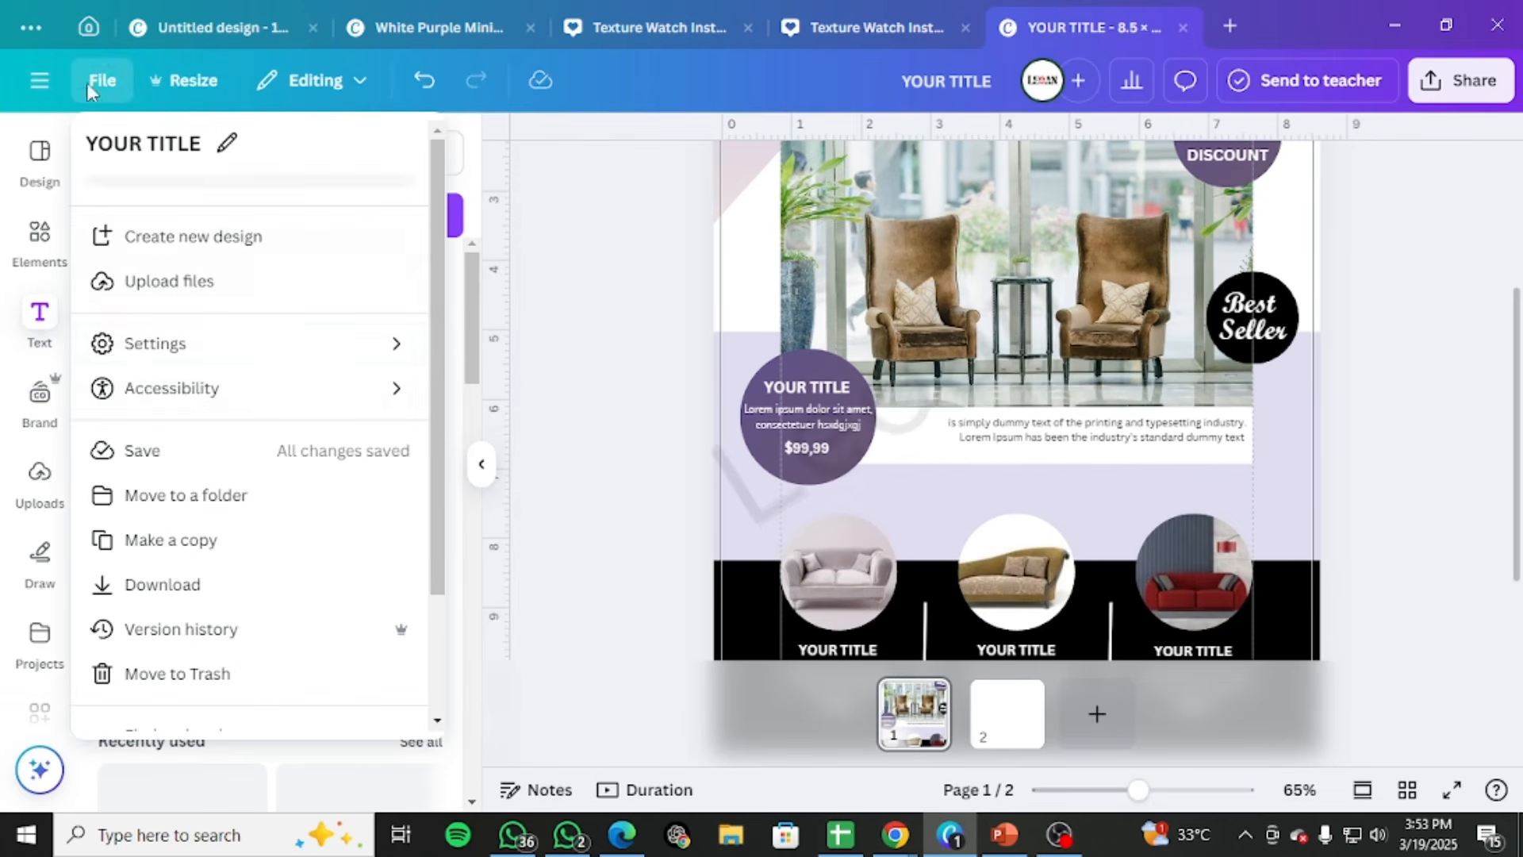
mouse_move(374, 349)
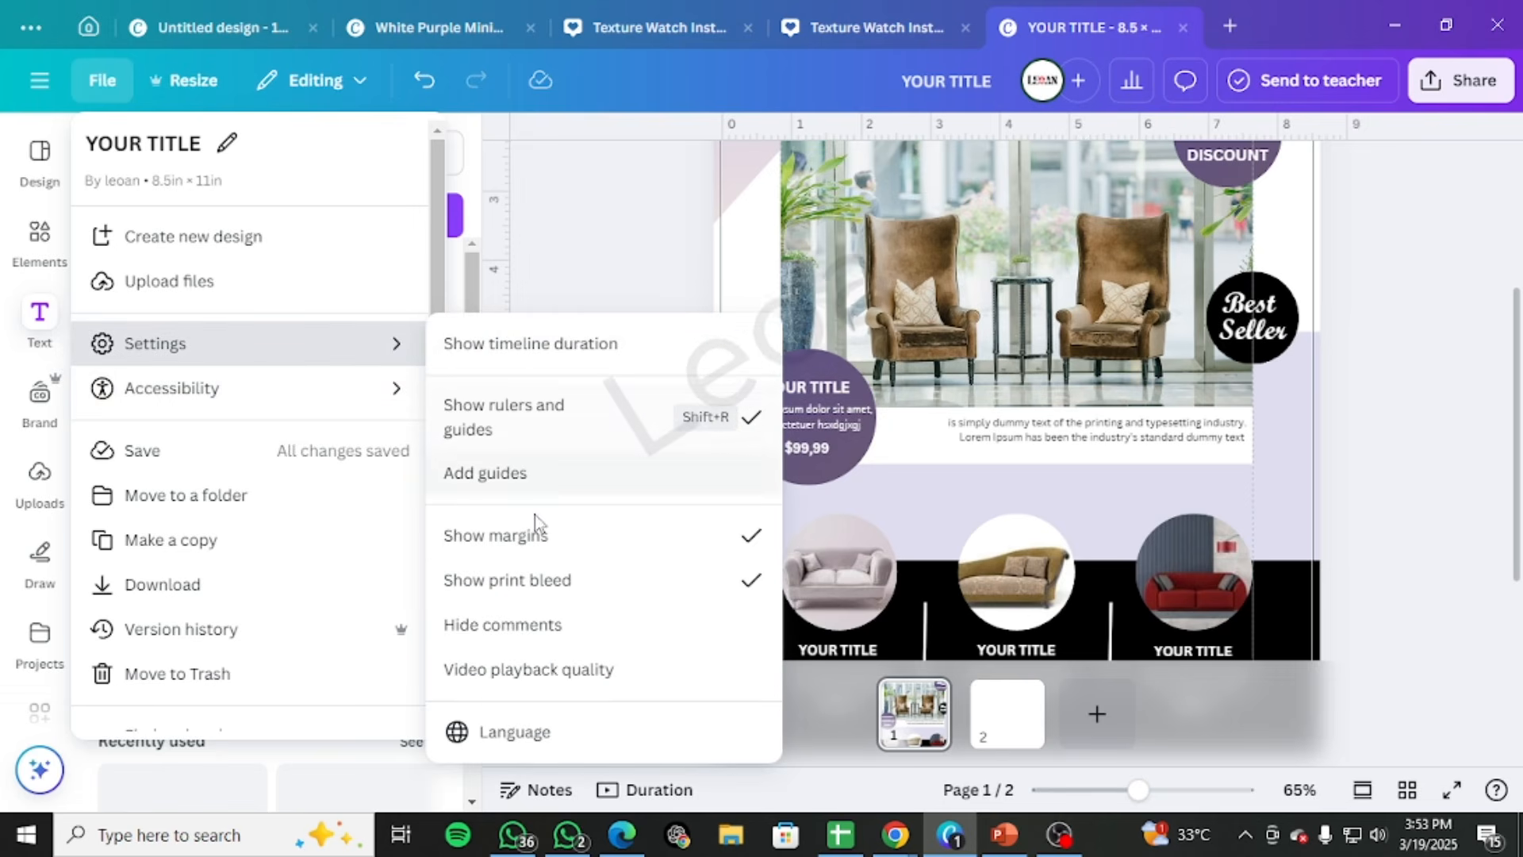
left_click(509, 579)
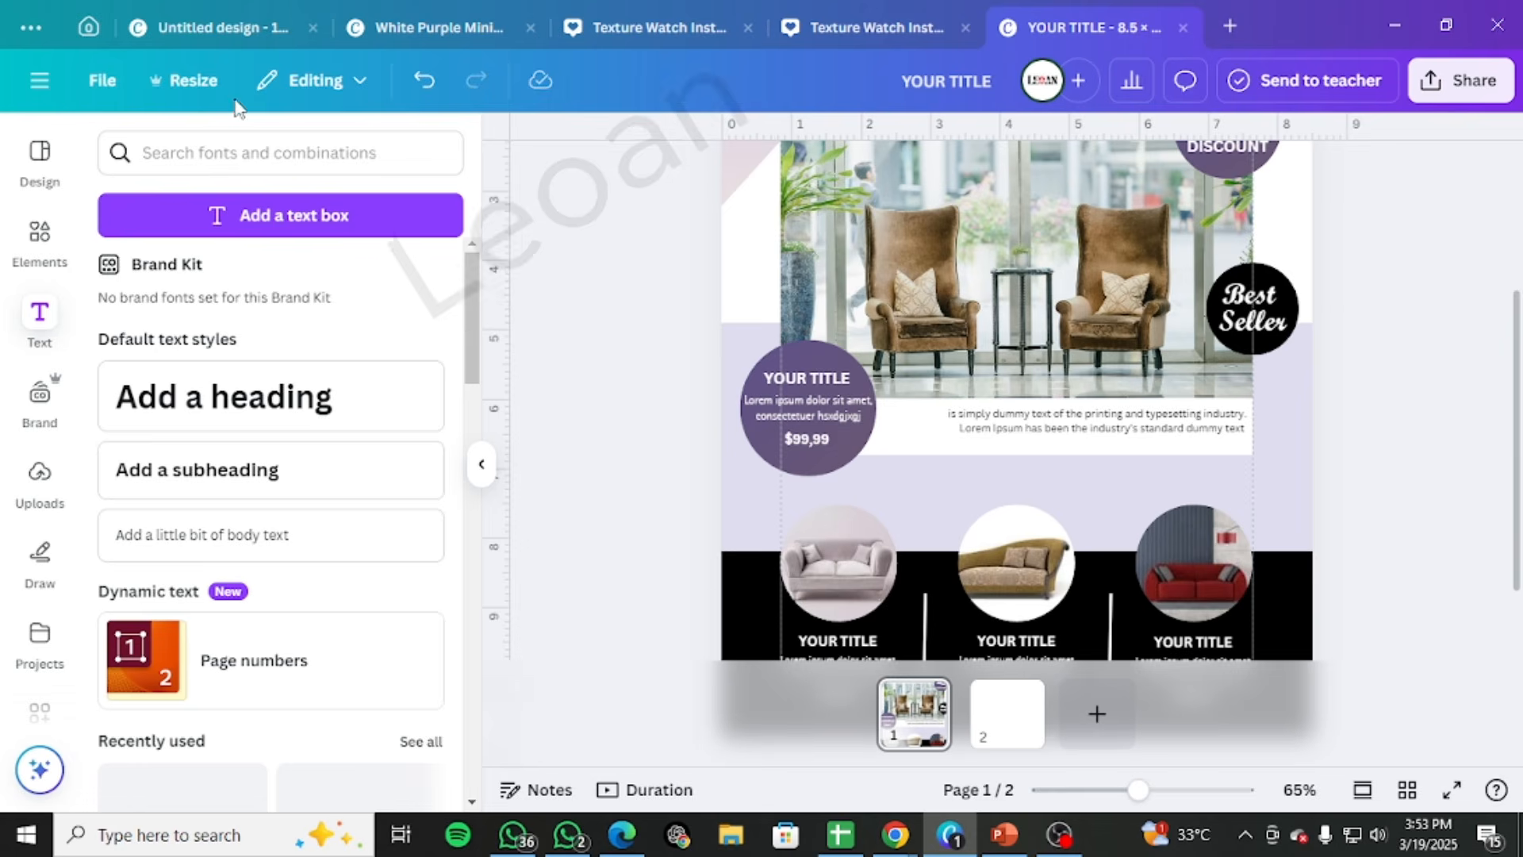
left_click(98, 80)
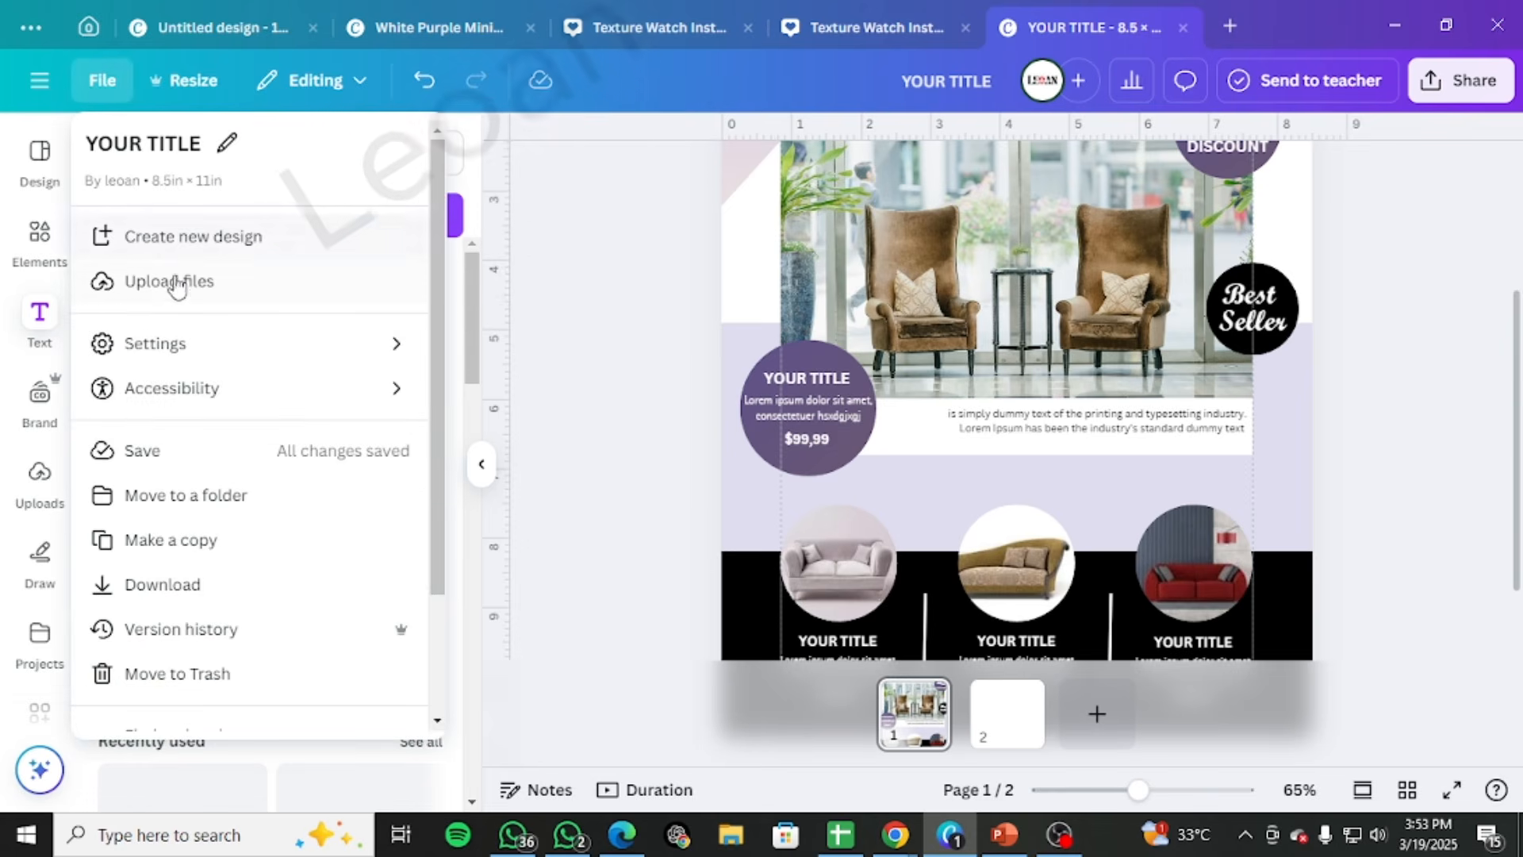
mouse_move(205, 371)
left_click(697, 541)
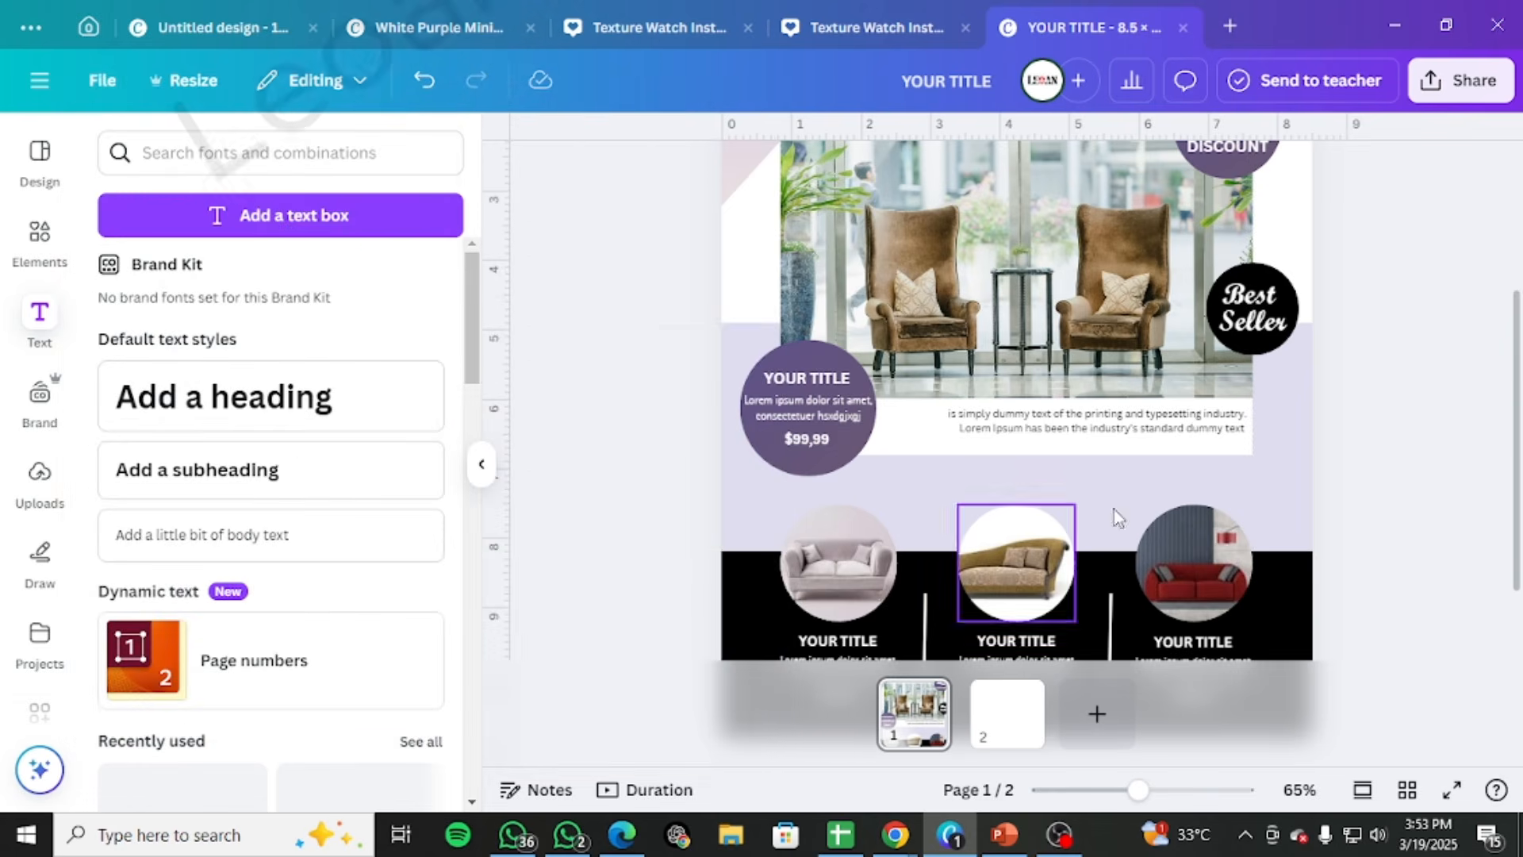
left_click_drag(1140, 791, 1106, 795)
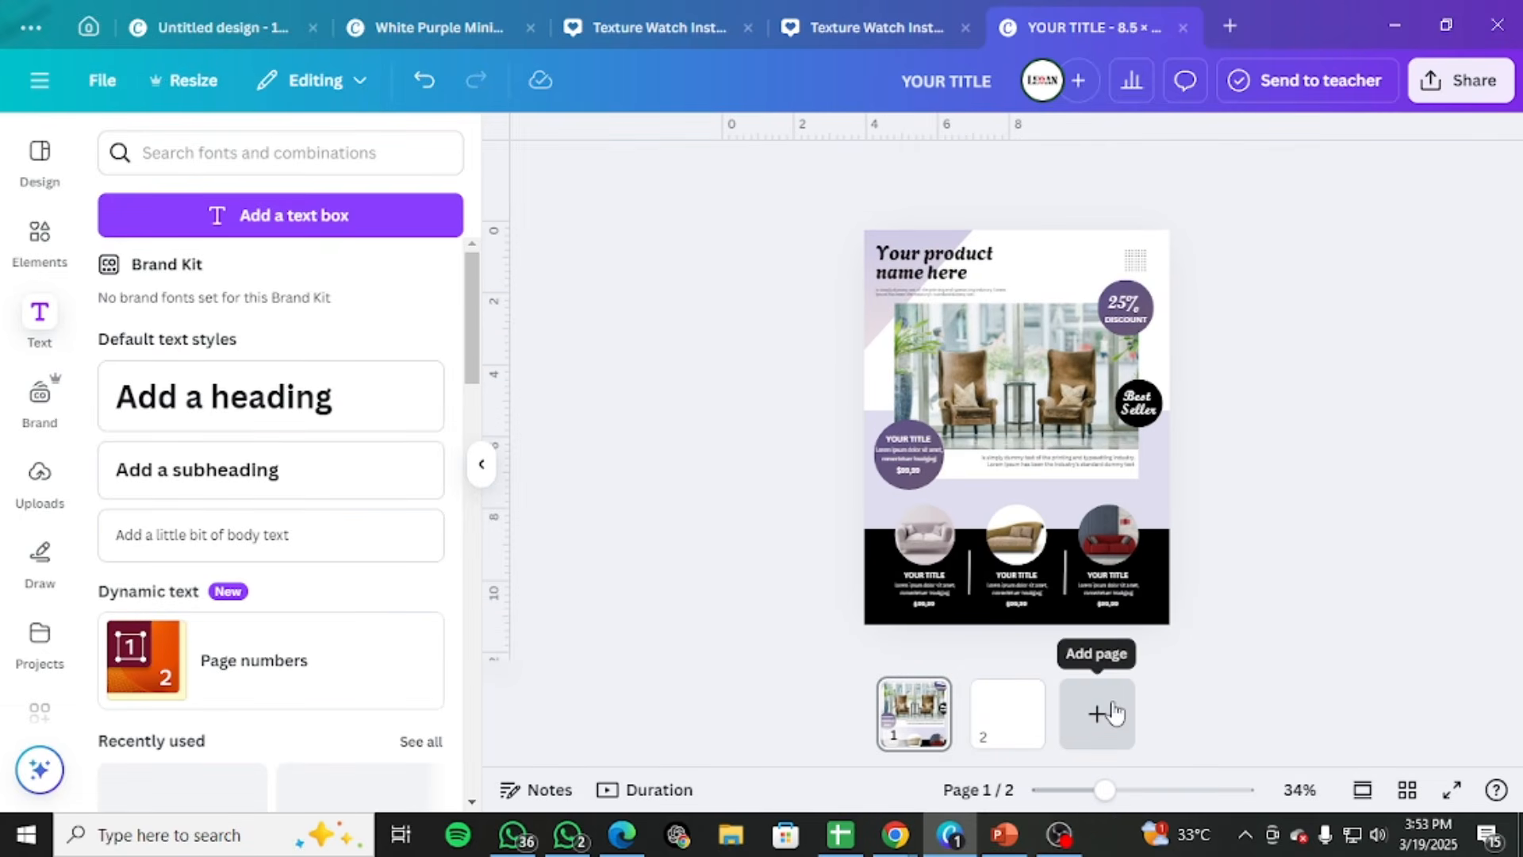